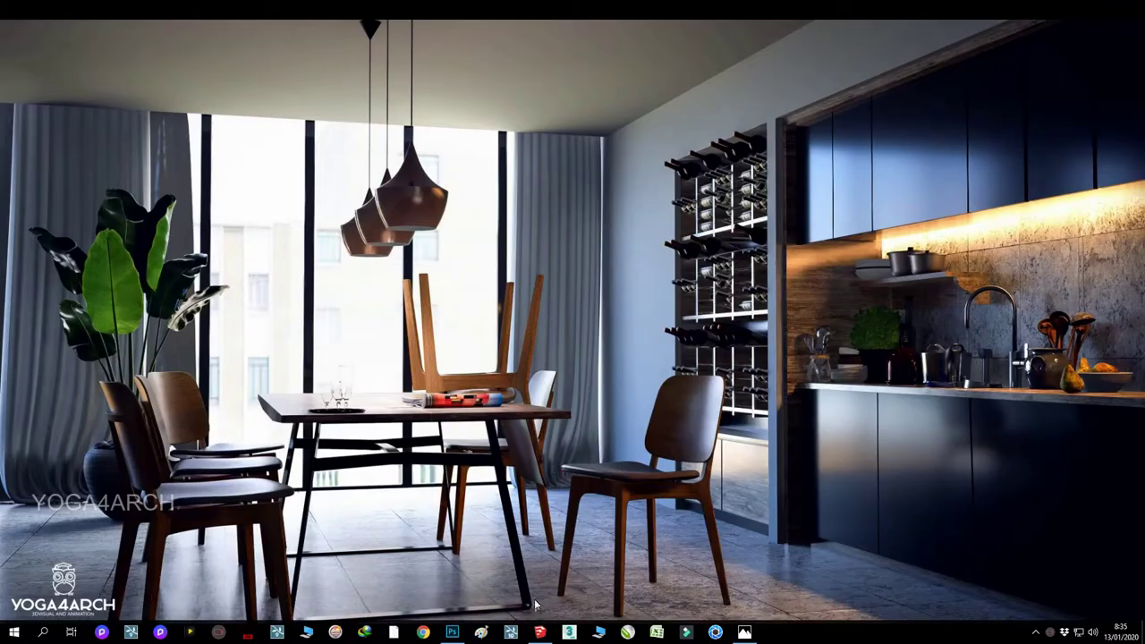
- Bring up the SketchUp house, orbit to an aerial view, and switch to Scene 2
{"action": "left_click", "coordinate": [539, 633]}
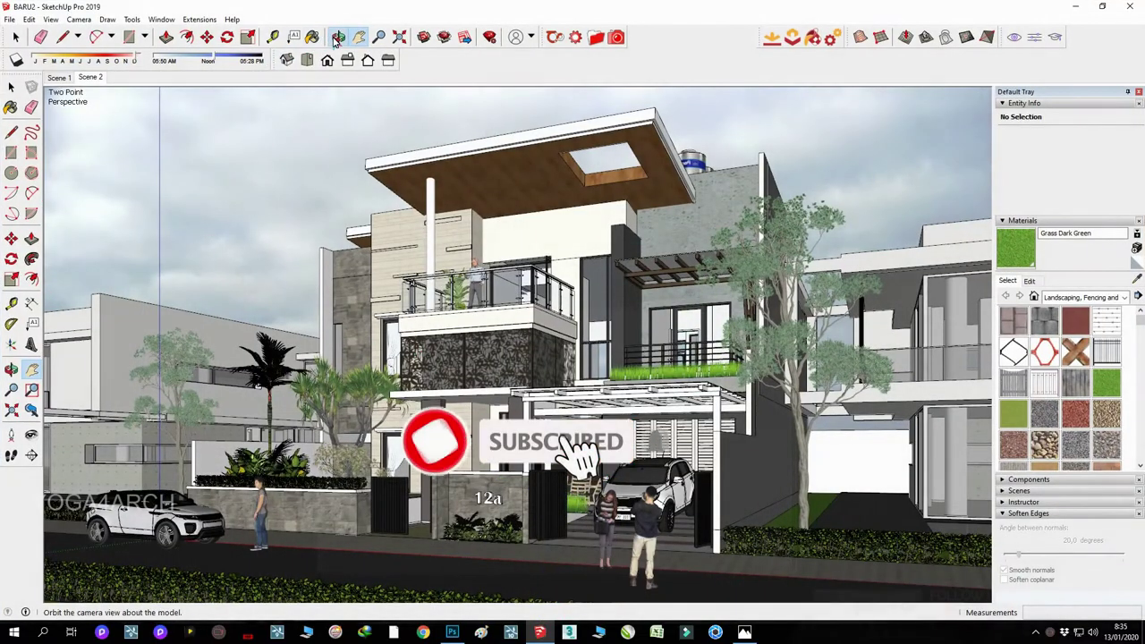
{"action": "middle_click_drag", "start_coordinate": [429, 269], "coordinate": [490, 313]}
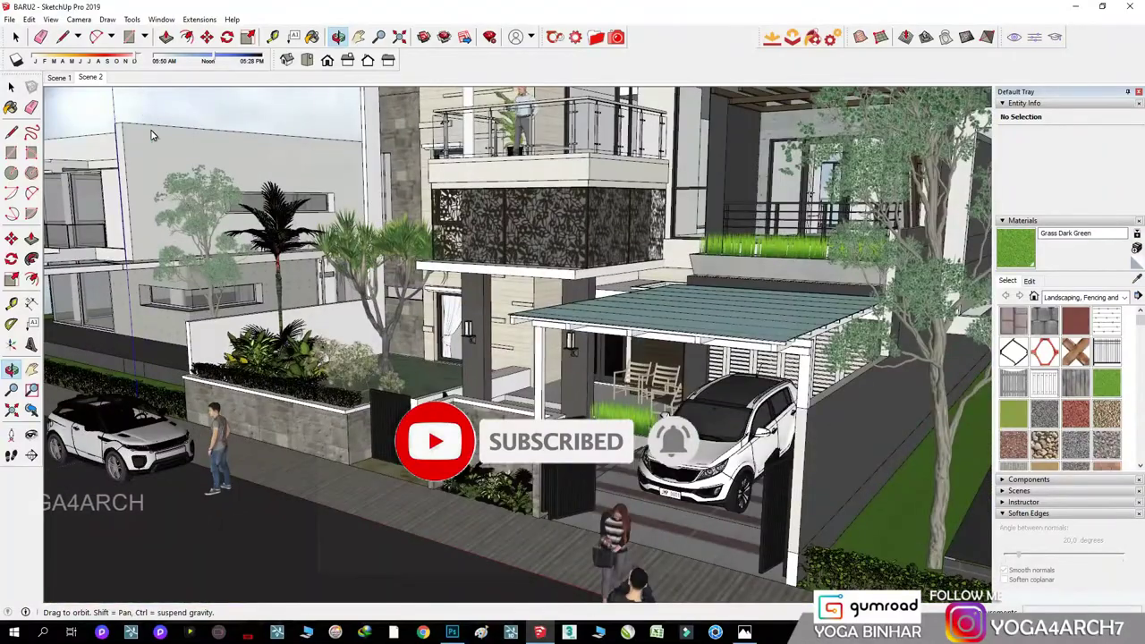
{"action": "left_click", "coordinate": [90, 77]}
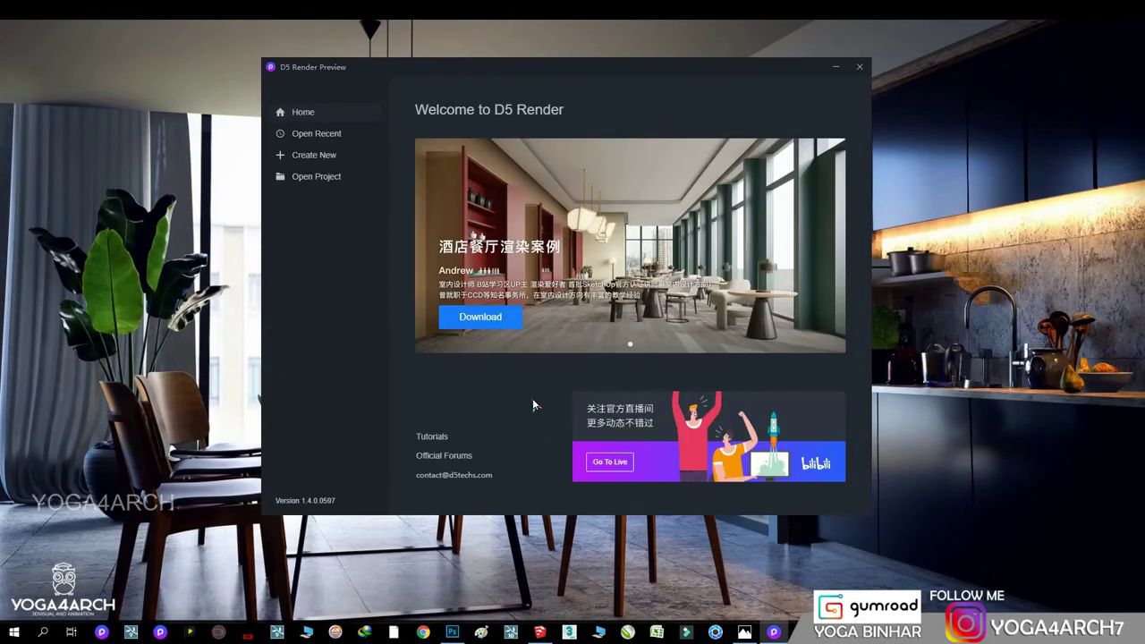
- Open BARU2.skp from the house folder as a new D5 Render project
{"action": "left_click", "coordinate": [330, 154]}
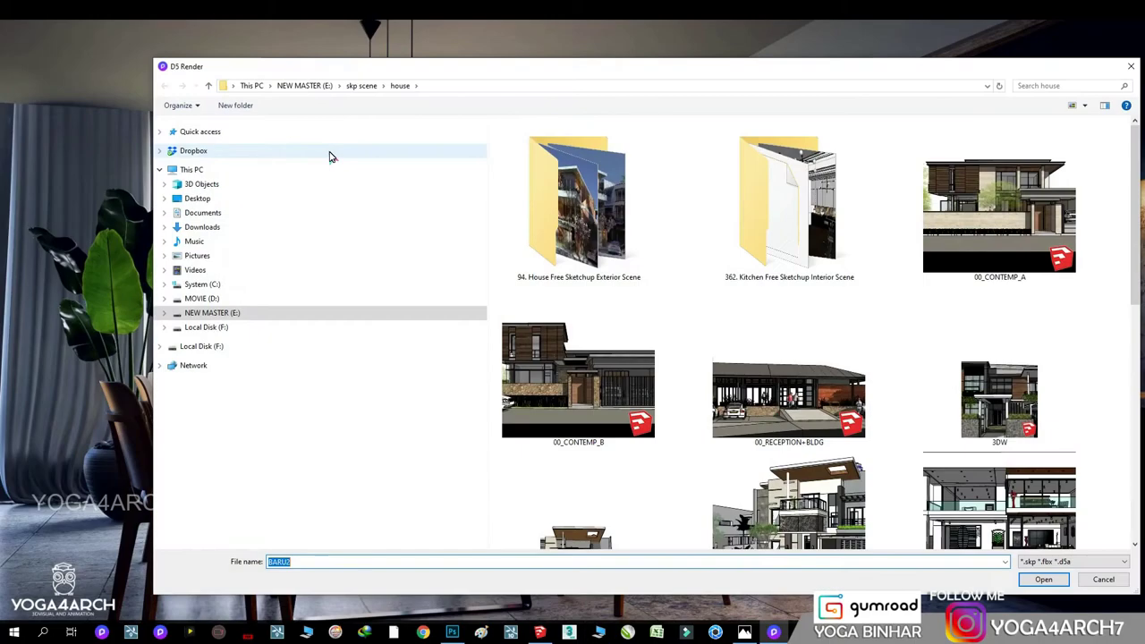
{"action": "scroll", "coordinate": [1014, 330], "scroll_direction": "down", "scroll_amount": 1}
{"action": "left_click", "coordinate": [799, 469]}
{"action": "double_click", "coordinate": [799, 469]}
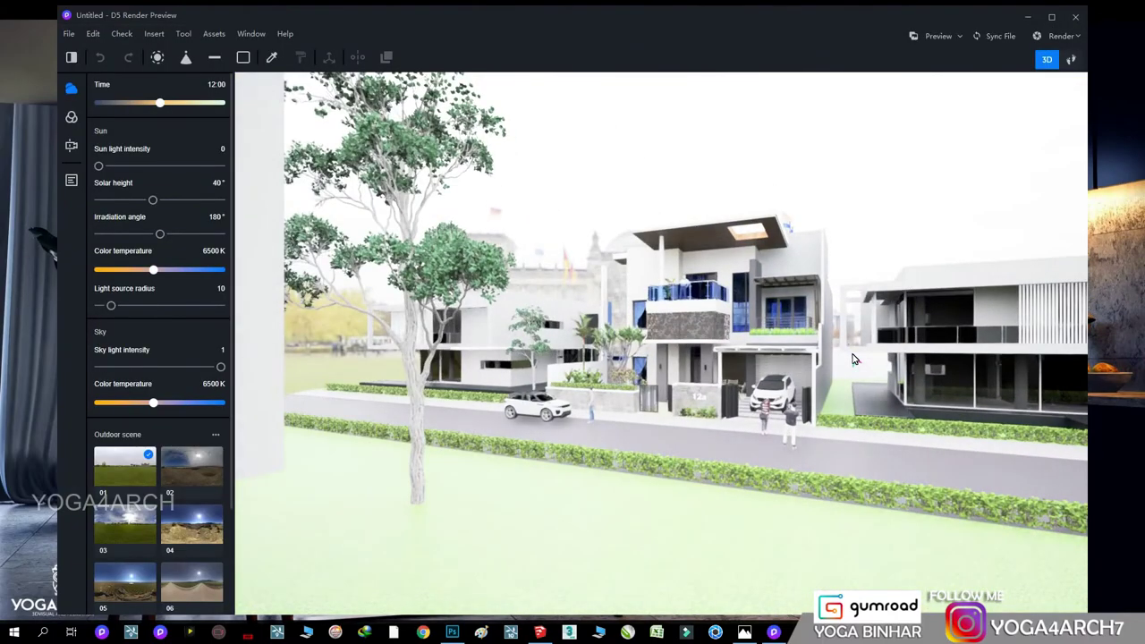
- Maximise the D5 window and lower sky light intensity to 0.13
{"action": "left_click", "coordinate": [1053, 17]}
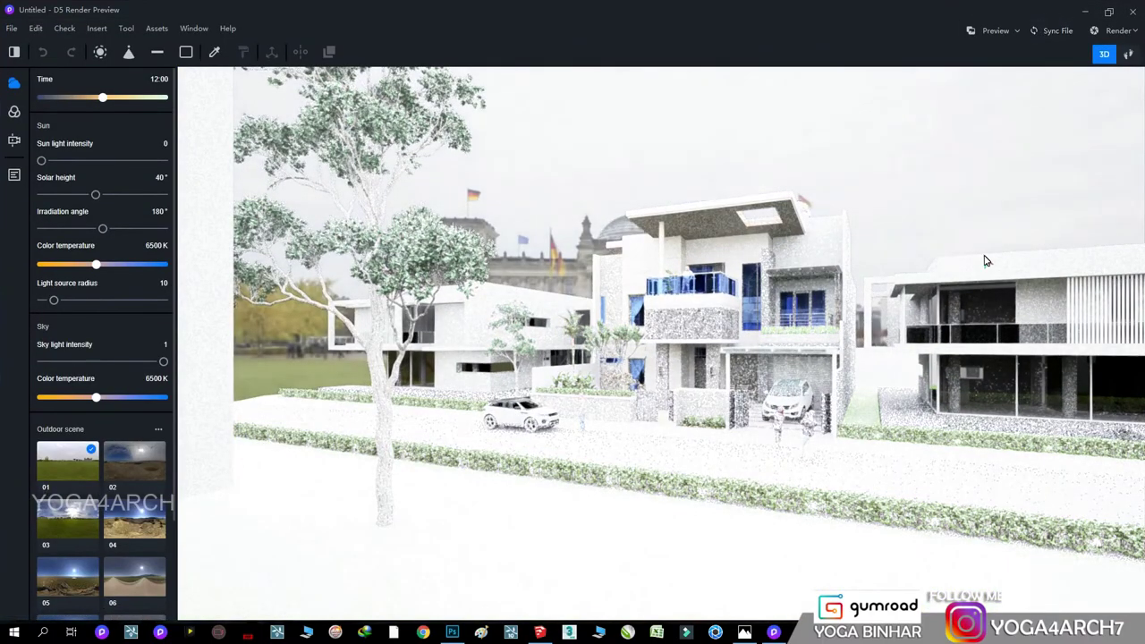
{"action": "left_click_drag", "start_coordinate": [163, 361], "coordinate": [58, 362]}
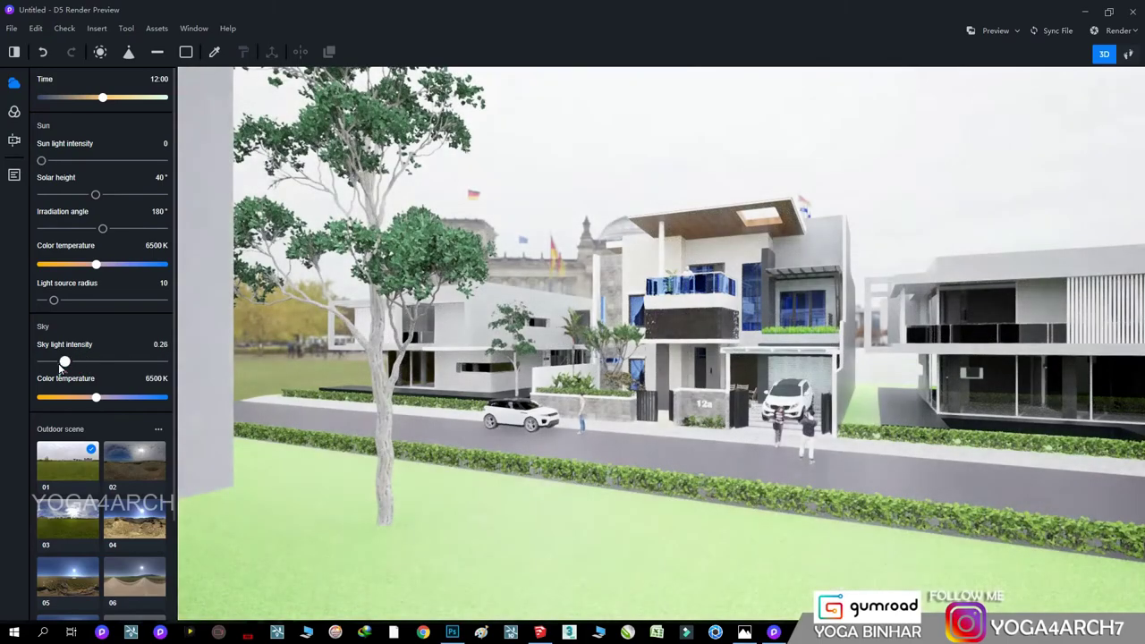
{"action": "scroll", "coordinate": [495, 311], "scroll_direction": "up", "scroll_amount": 5}
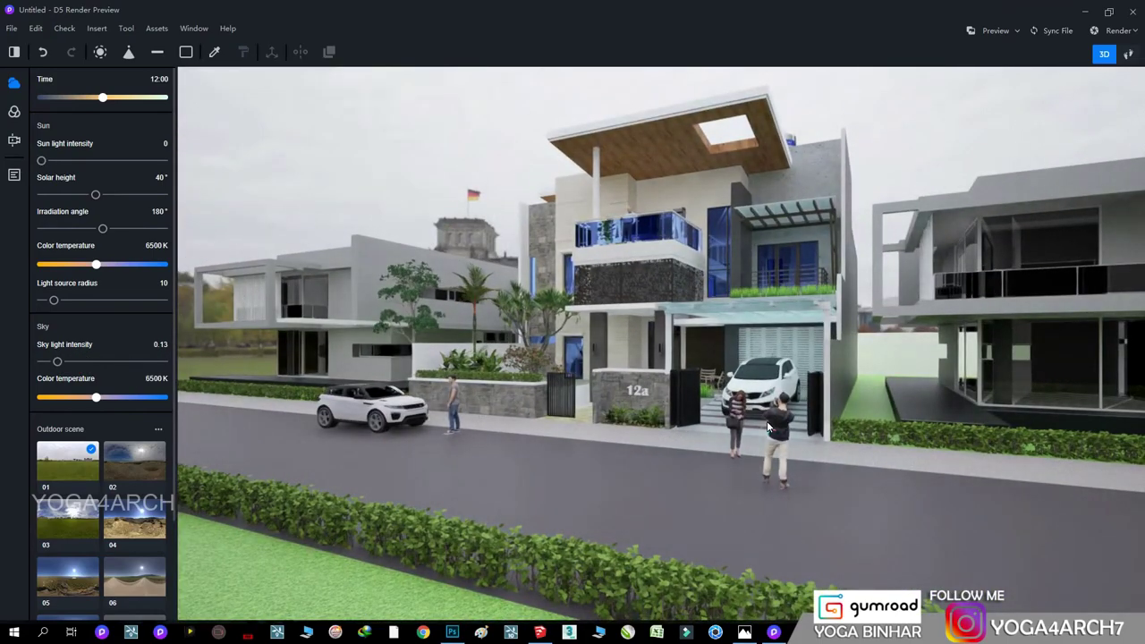
- Check SketchUp's File menu, then close it without changes
{"action": "left_click", "coordinate": [560, 632]}
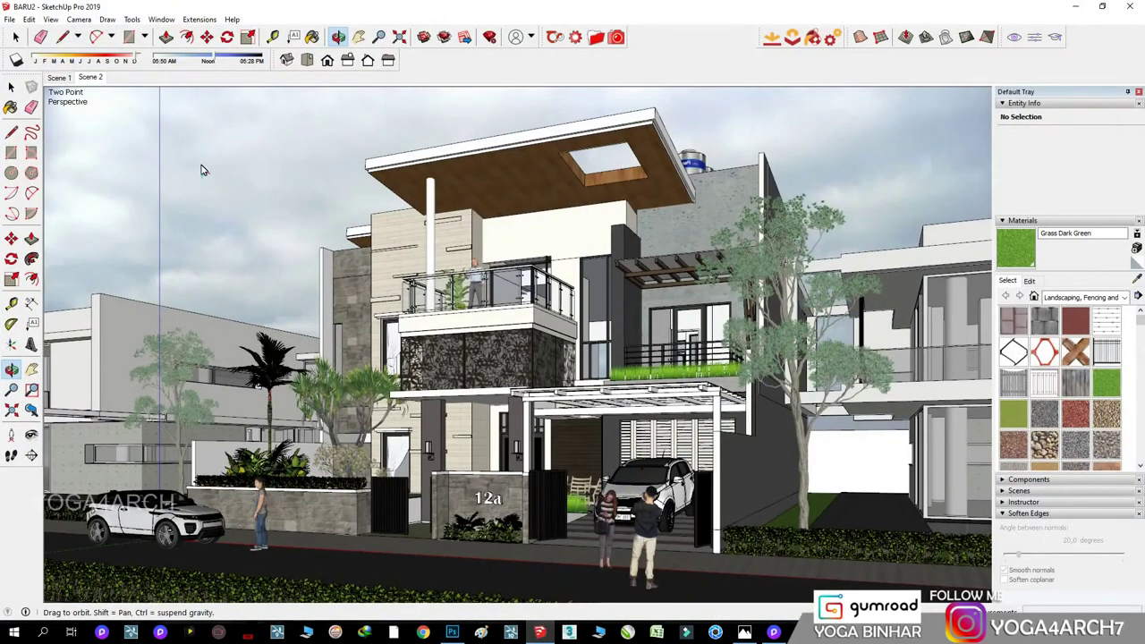
{"action": "left_click", "coordinate": [9, 19]}
{"action": "left_click", "coordinate": [624, 247]}
- Sync with SketchUp, saving the project as EXTERIOR3 on the NEW MASTER (E:) drive
{"action": "left_click", "coordinate": [1082, 7]}
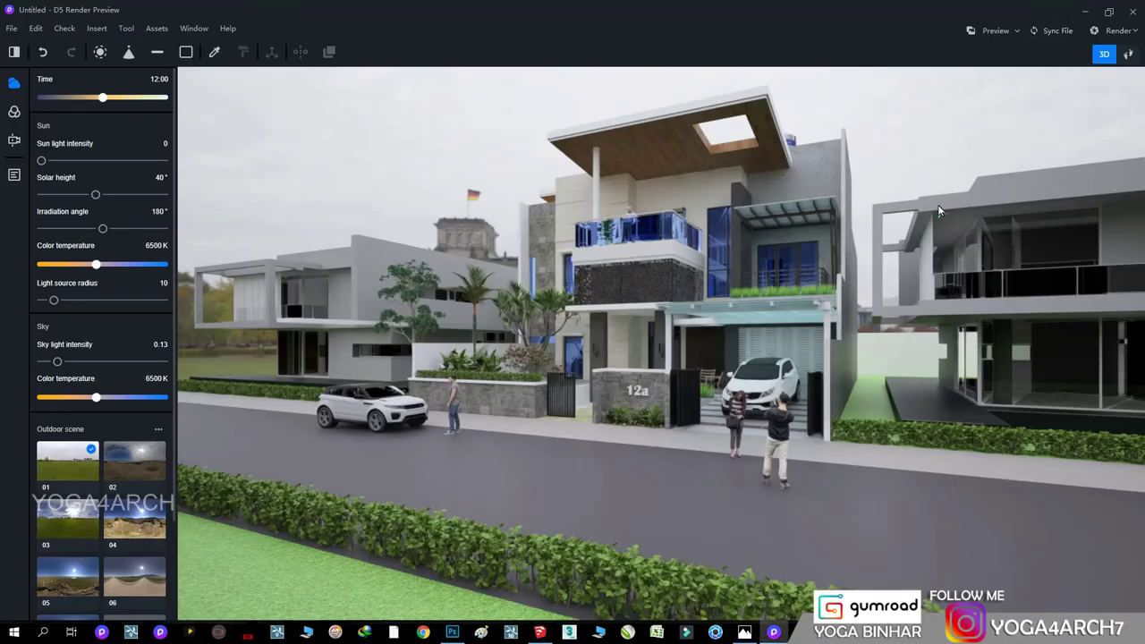
{"action": "left_click", "coordinate": [1051, 31]}
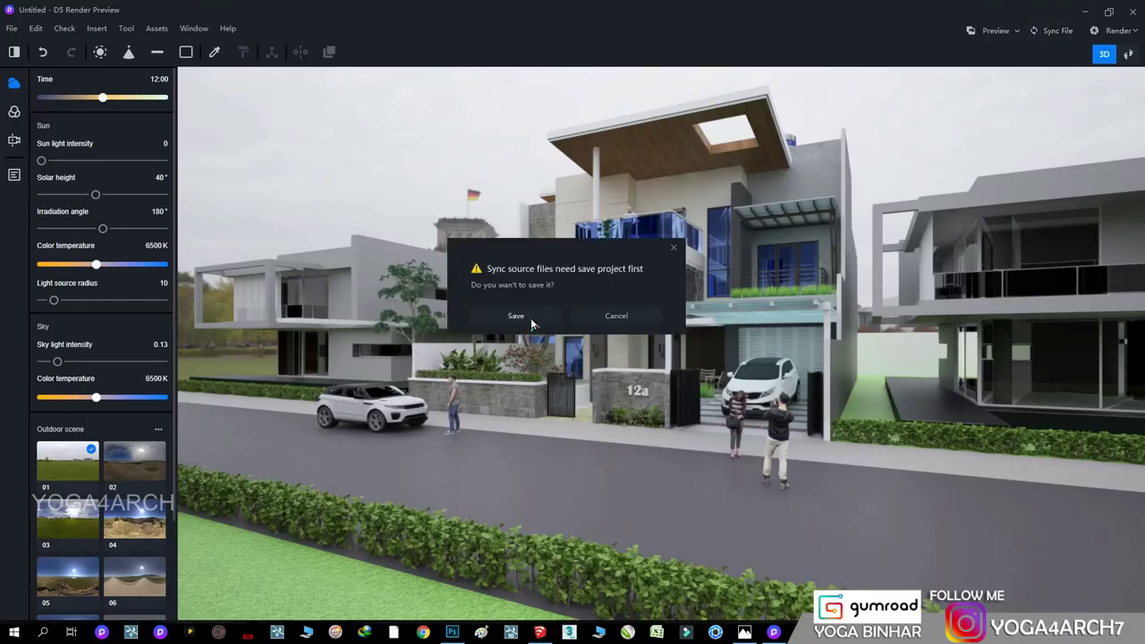
{"action": "left_click", "coordinate": [531, 322]}
{"action": "left_click", "coordinate": [79, 255]}
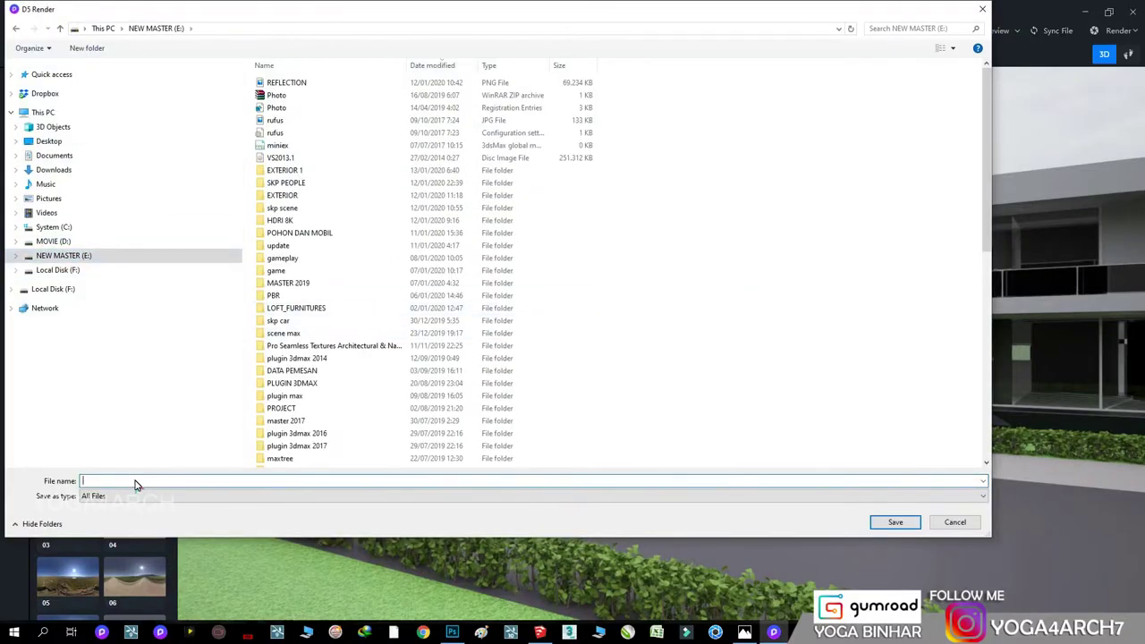
{"action": "type", "text": "EXTERIOR"}
{"action": "key", "text": "Return"}
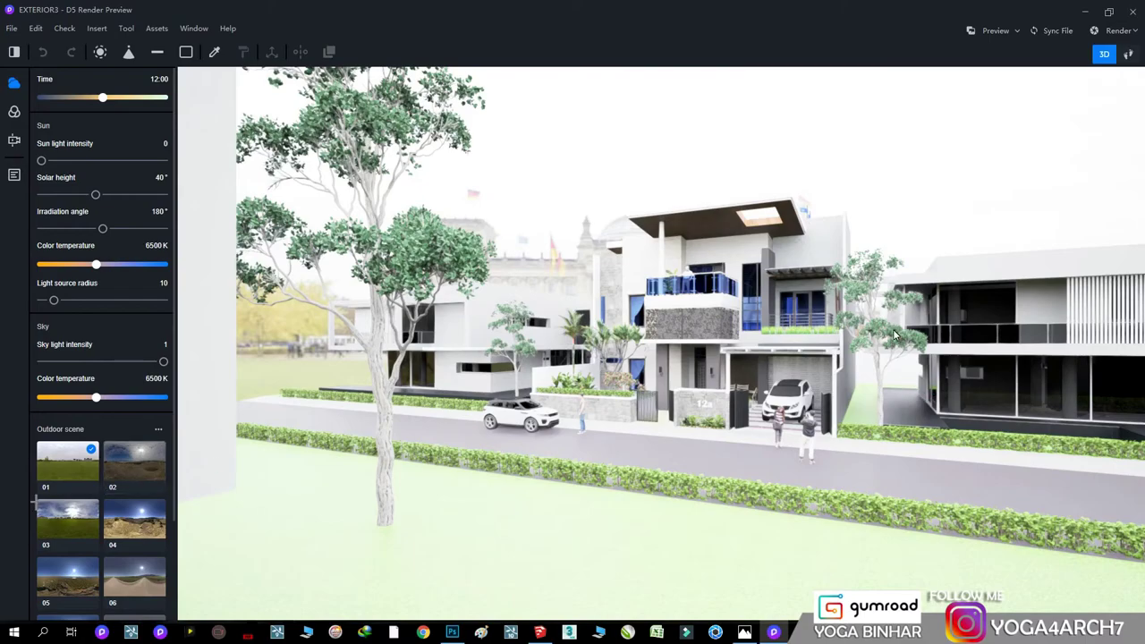
- Set the camera to 1.69 m lens height and 73° field of view with two-point perspective
{"action": "left_click", "coordinate": [13, 176]}
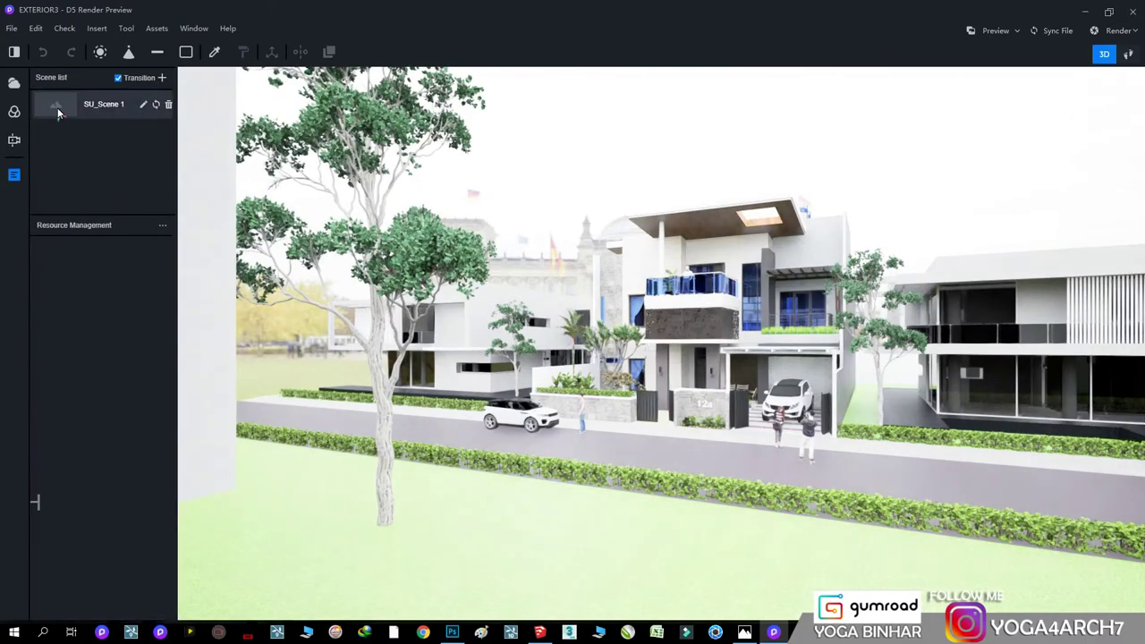
{"action": "key", "text": "h"}
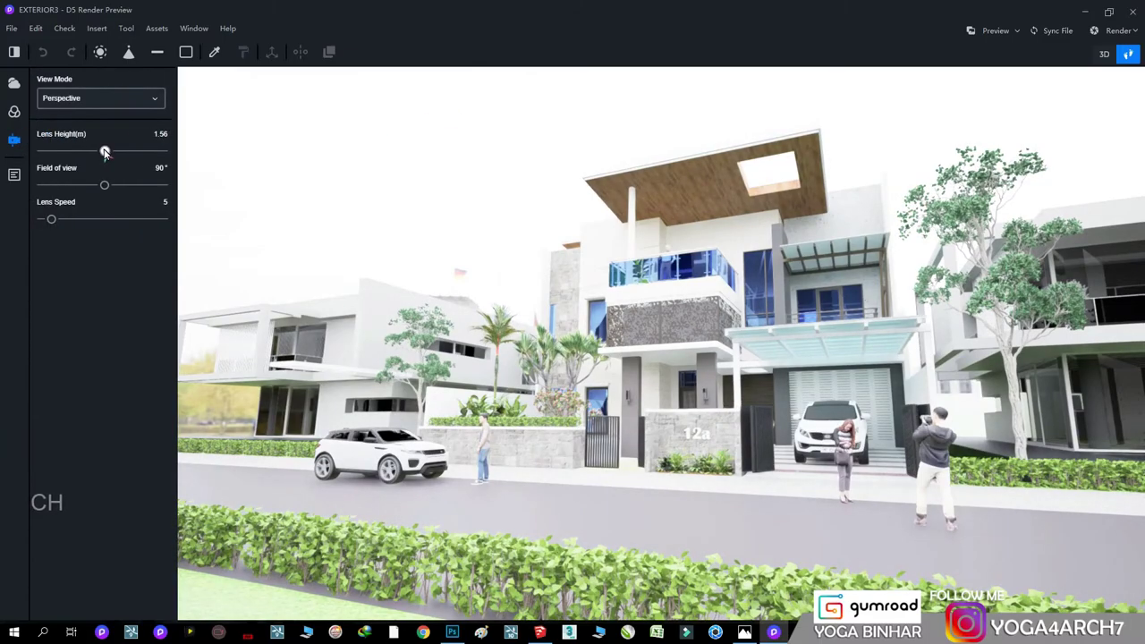
{"action": "left_click_drag", "start_coordinate": [104, 152], "coordinate": [91, 184]}
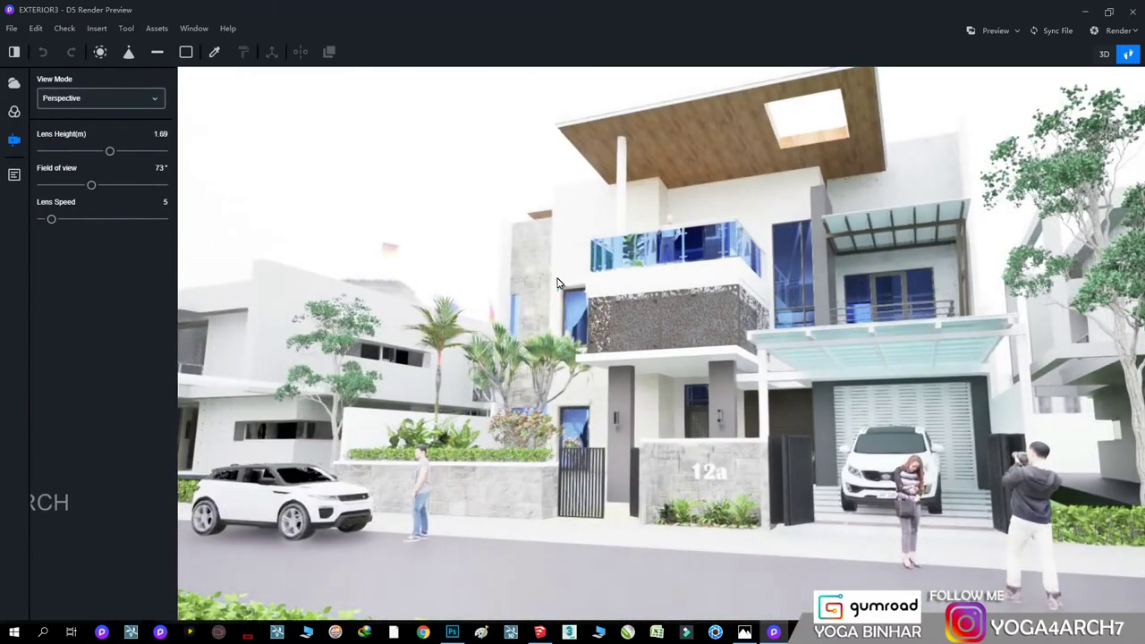
{"action": "key", "text": "s"}
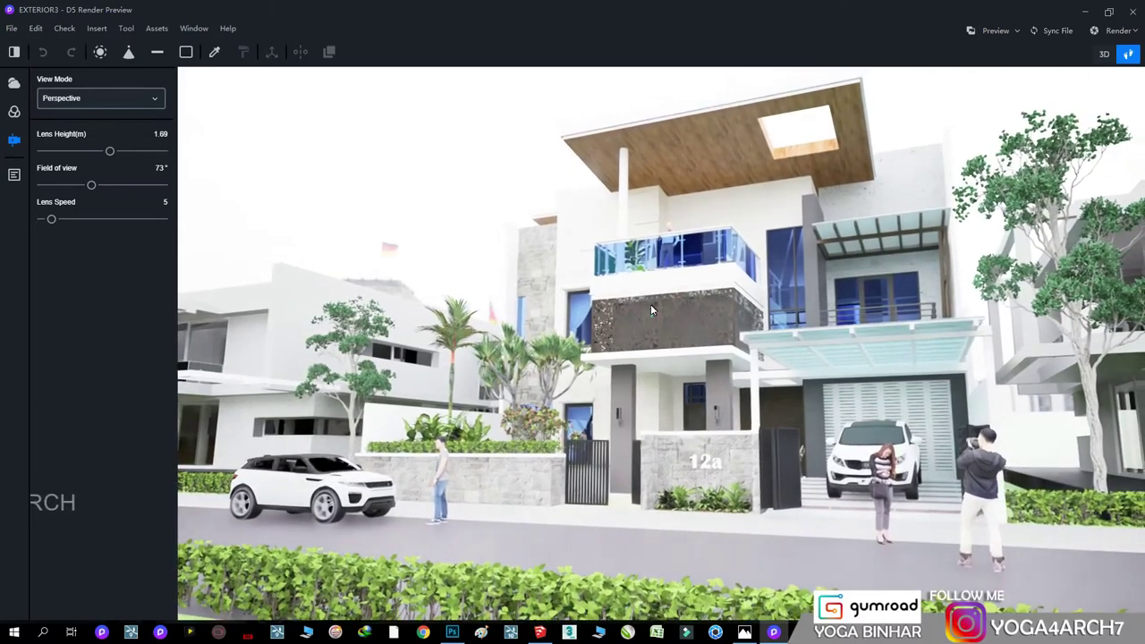
{"action": "key", "text": "F8"}
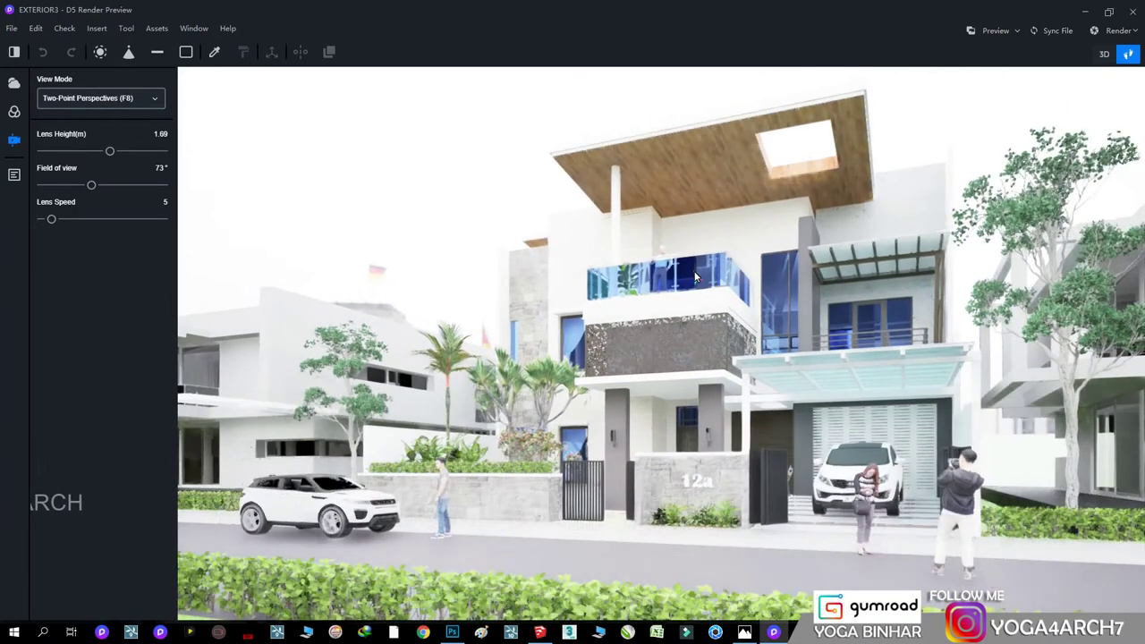
{"action": "key", "text": "F8"}
{"action": "key", "text": "F8"}
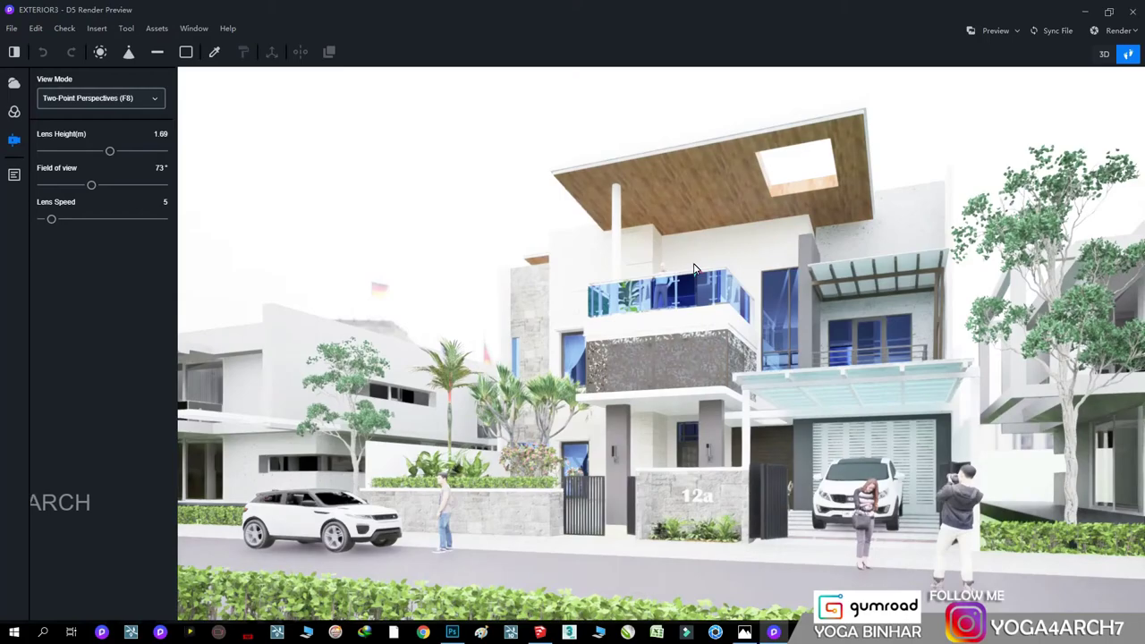
{"action": "key", "text": "F8"}
{"action": "key", "text": "F8"}
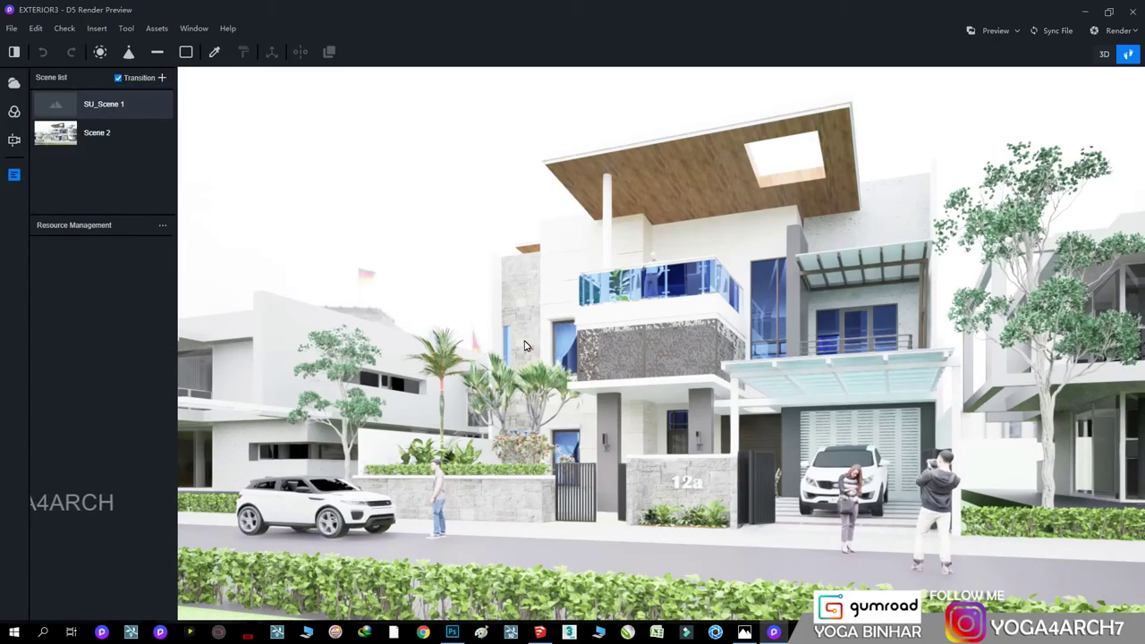
- Lower the Outdoor sky light intensity to 0.09
{"action": "scroll", "coordinate": [531, 299], "scroll_direction": "down", "scroll_amount": 3}
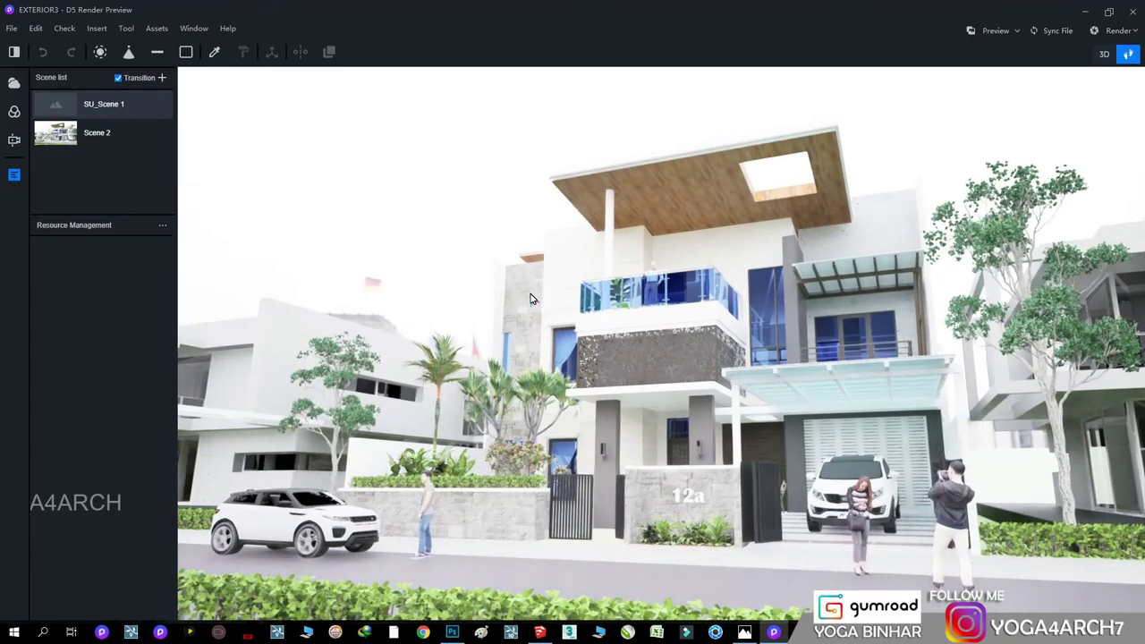
{"action": "scroll", "coordinate": [535, 286], "scroll_direction": "up", "scroll_amount": 3}
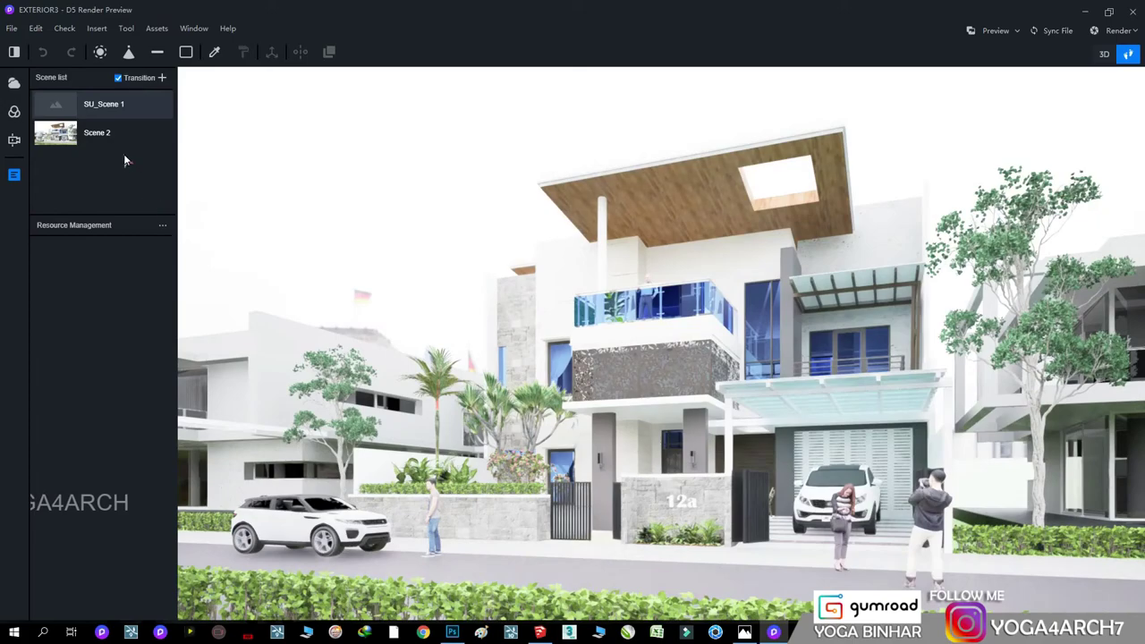
{"action": "left_click", "coordinate": [14, 83]}
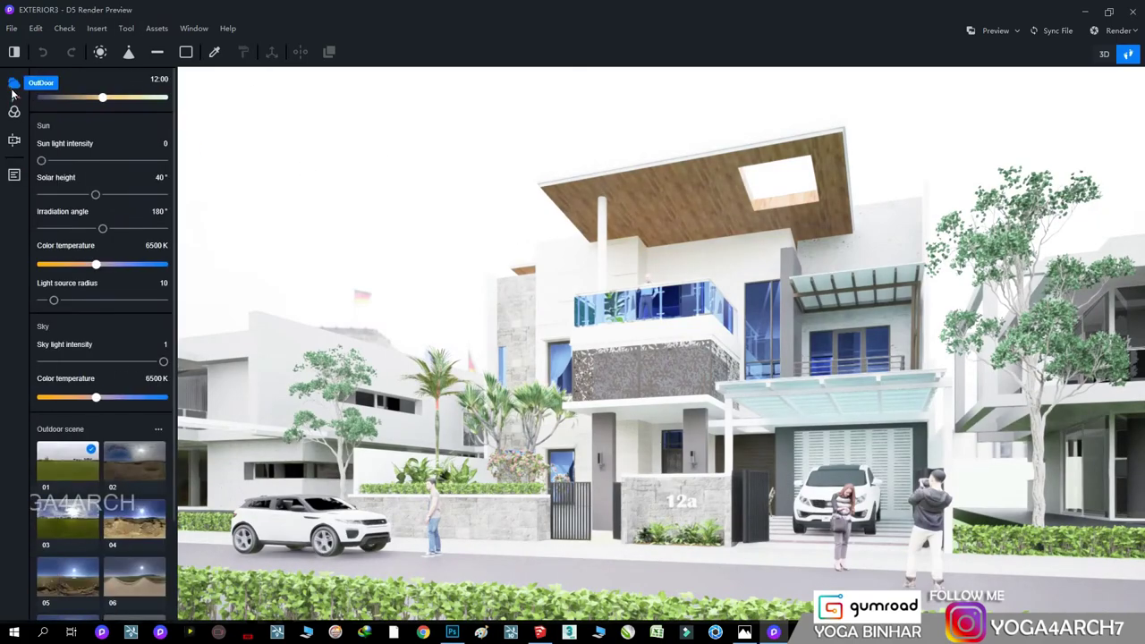
{"action": "left_click_drag", "start_coordinate": [163, 361], "coordinate": [52, 361]}
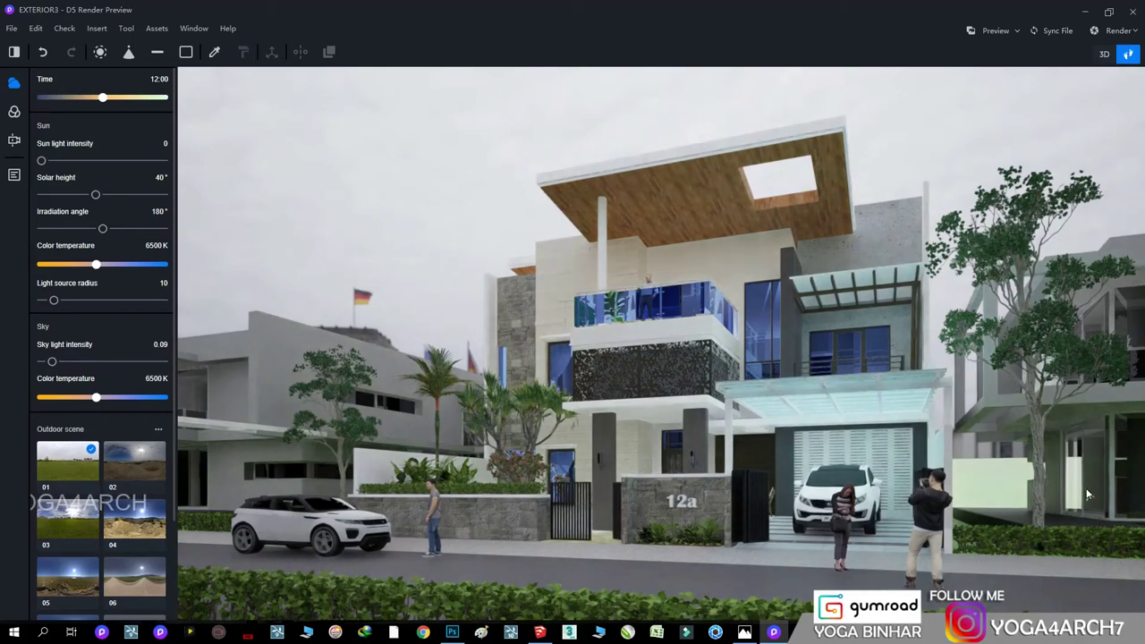
- Set preview quality to Low Quality and fly toward the garage
{"action": "left_click", "coordinate": [1017, 30]}
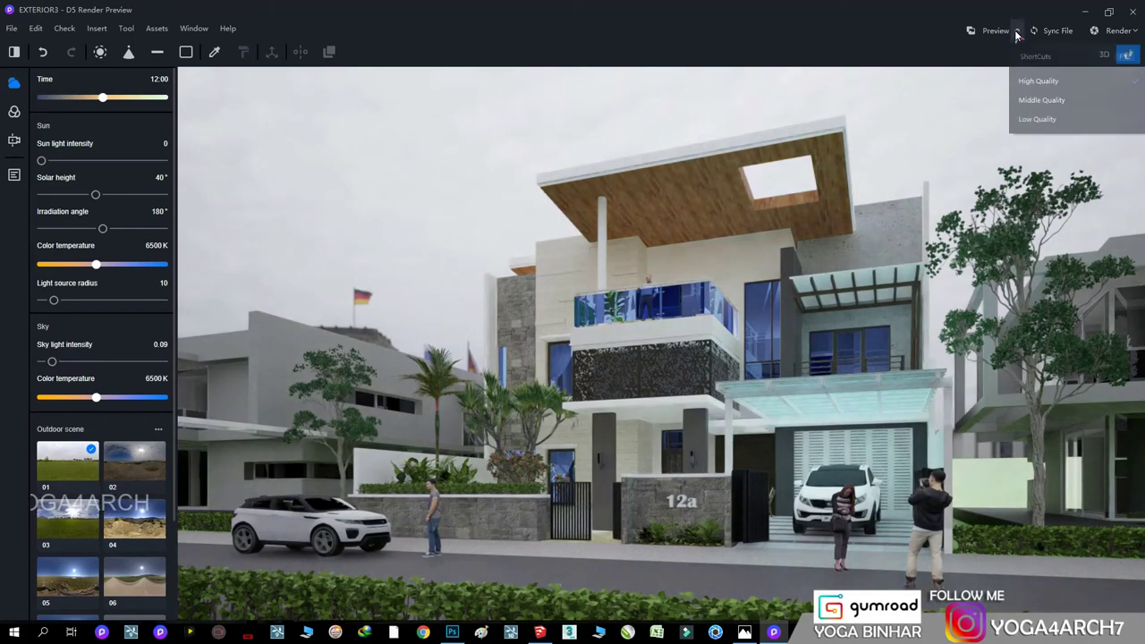
{"action": "left_click", "coordinate": [626, 291]}
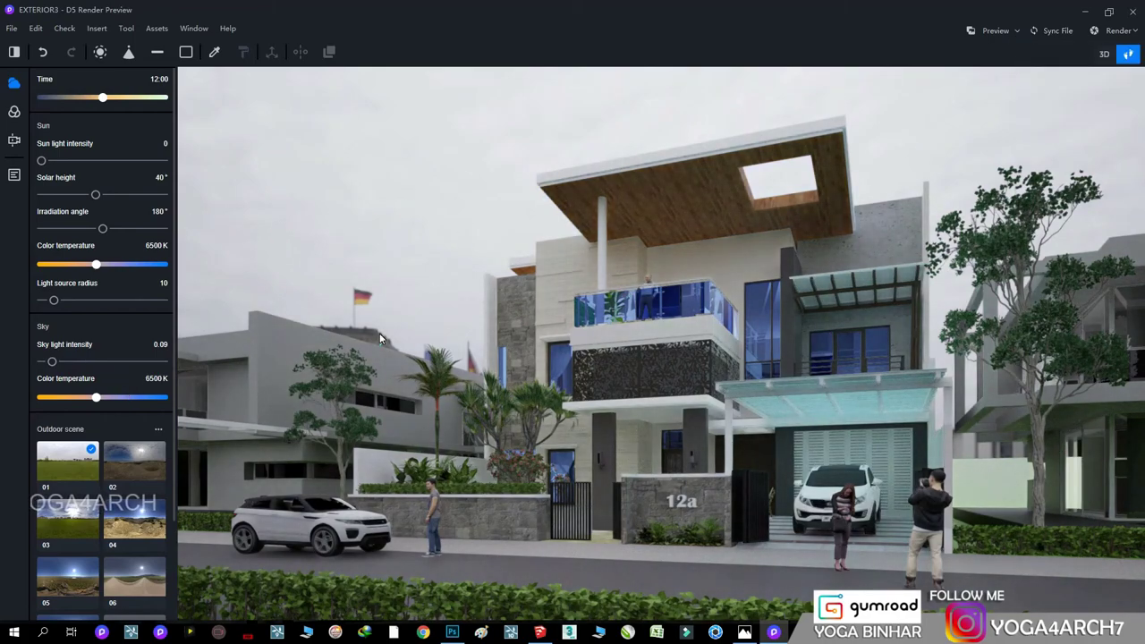
{"action": "scroll", "coordinate": [483, 329], "scroll_direction": "up", "scroll_amount": 3}
{"action": "scroll", "coordinate": [626, 340], "scroll_direction": "up", "scroll_amount": 3}
{"action": "scroll", "coordinate": [715, 362], "scroll_direction": "up", "scroll_amount": 3}
- Apply a saved dark material from My Assets to the car's grille
{"action": "scroll", "coordinate": [805, 389], "scroll_direction": "up", "scroll_amount": 3}
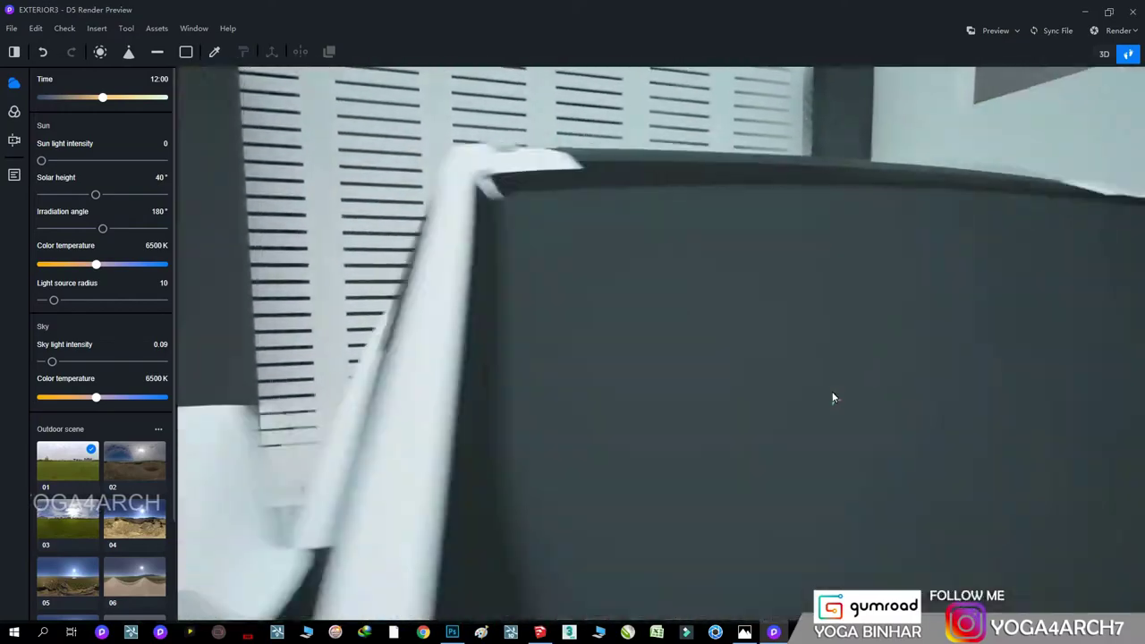
{"action": "scroll", "coordinate": [831, 398], "scroll_direction": "down", "scroll_amount": 4}
{"action": "left_click", "coordinate": [777, 339]}
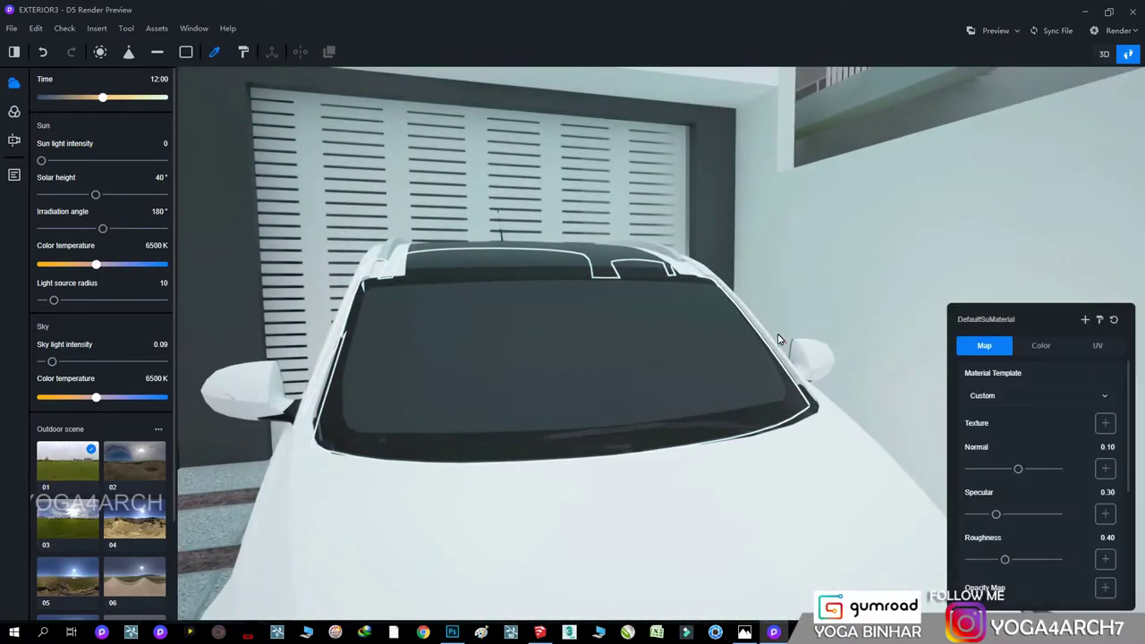
{"action": "left_click", "coordinate": [155, 49]}
{"action": "left_click", "coordinate": [179, 134]}
{"action": "left_click", "coordinate": [144, 168]}
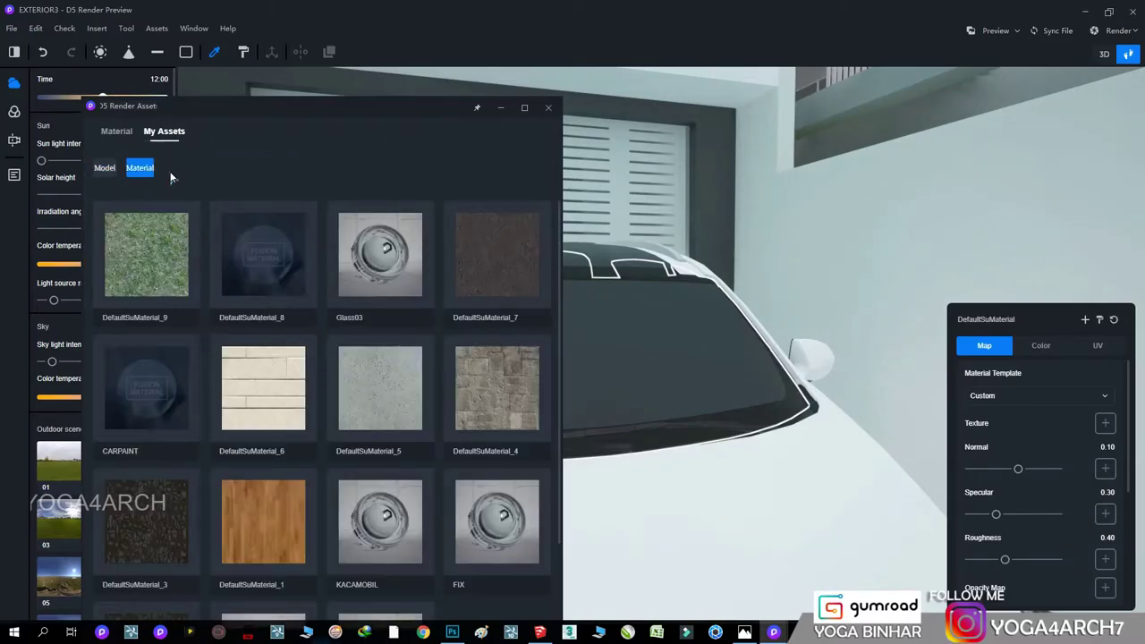
{"action": "mouse_move", "coordinate": [631, 382]}
{"action": "left_mouse_down"}
{"action": "mouse_move", "coordinate": [670, 406]}
{"action": "mouse_move", "coordinate": [759, 167]}
{"action": "mouse_move", "coordinate": [780, 158]}
{"action": "mouse_move", "coordinate": [627, 371]}
{"action": "mouse_move", "coordinate": [331, 230]}
{"action": "mouse_move", "coordinate": [570, 476]}
{"action": "mouse_move", "coordinate": [260, 233]}
{"action": "mouse_move", "coordinate": [150, 34]}
{"action": "left_mouse_up"}
{"action": "left_click", "coordinate": [149, 34]}
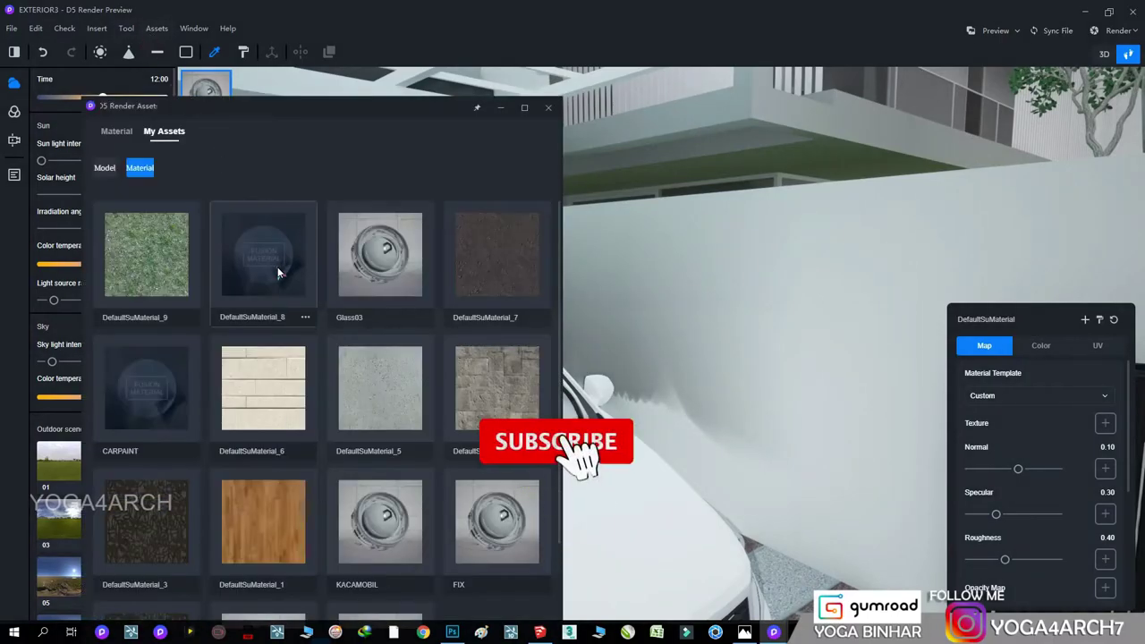
{"action": "mouse_move", "coordinate": [277, 273]}
{"action": "left_mouse_down"}
{"action": "mouse_move", "coordinate": [677, 593]}
{"action": "mouse_move", "coordinate": [638, 485]}
{"action": "mouse_move", "coordinate": [383, 332]}
{"action": "mouse_move", "coordinate": [488, 414]}
{"action": "mouse_move", "coordinate": [205, 89]}
{"action": "left_mouse_up"}
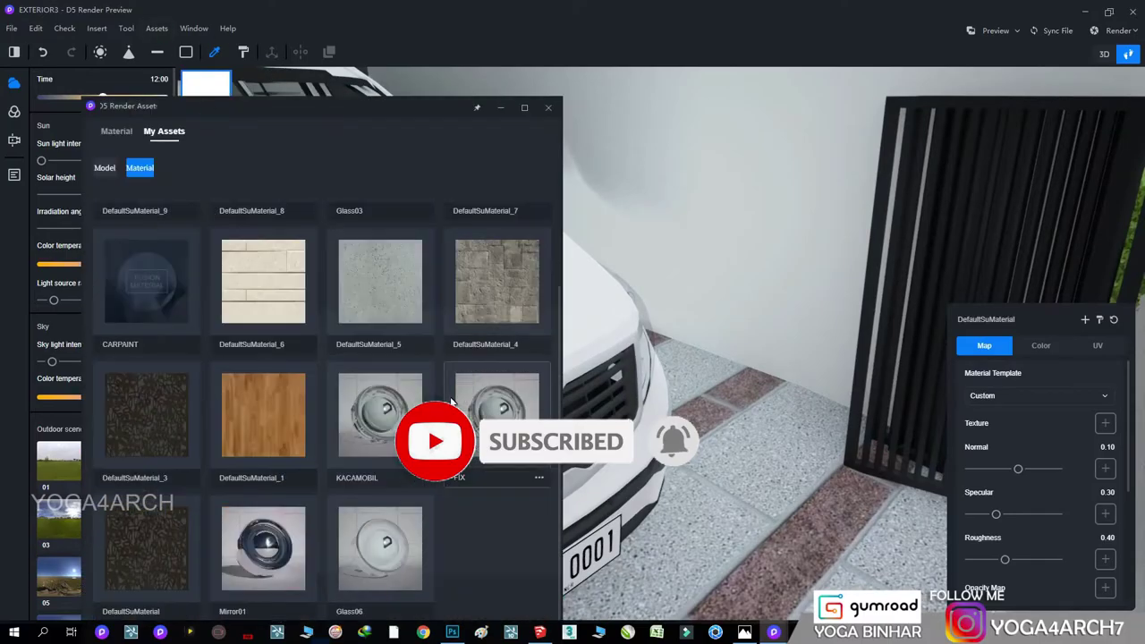
{"action": "mouse_move", "coordinate": [568, 493]}
{"action": "left_mouse_down"}
{"action": "mouse_move", "coordinate": [632, 475]}
{"action": "mouse_move", "coordinate": [512, 508]}
{"action": "mouse_move", "coordinate": [587, 462]}
{"action": "mouse_move", "coordinate": [480, 398]}
{"action": "mouse_move", "coordinate": [344, 416]}
{"action": "mouse_move", "coordinate": [513, 485]}
{"action": "mouse_move", "coordinate": [415, 446]}
{"action": "mouse_move", "coordinate": [287, 509]}
{"action": "mouse_move", "coordinate": [358, 402]}
{"action": "left_mouse_up"}
- Turn to the slatted gate and select the dark plank wall's material map settings
{"action": "scroll", "coordinate": [421, 296], "scroll_direction": "up", "scroll_amount": 5}
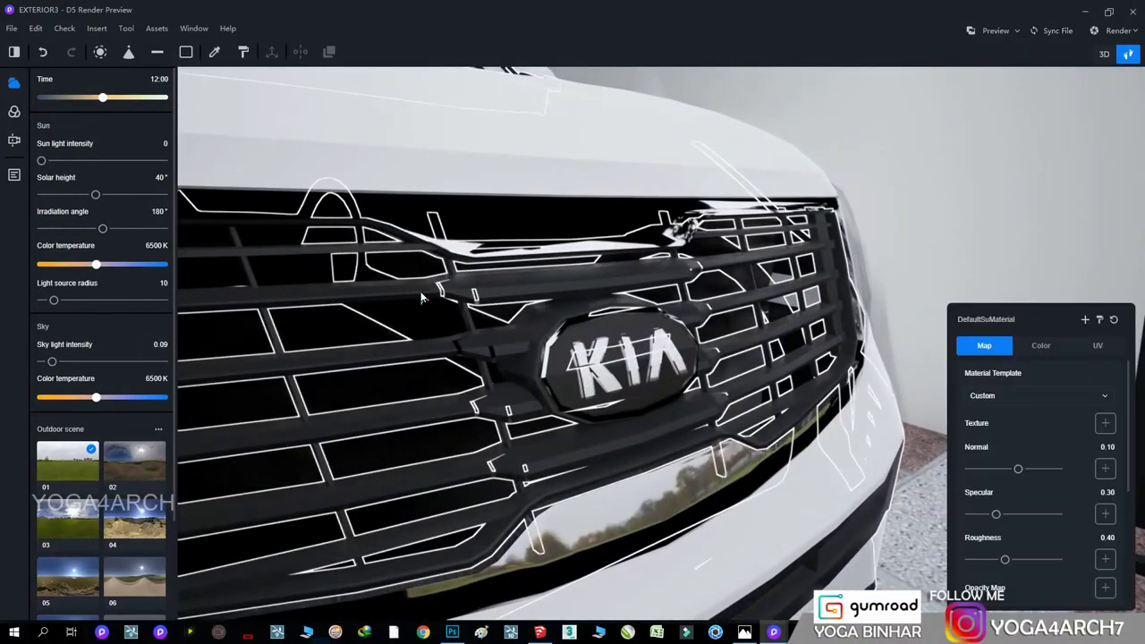
{"action": "scroll", "coordinate": [683, 413], "scroll_direction": "down", "scroll_amount": 5}
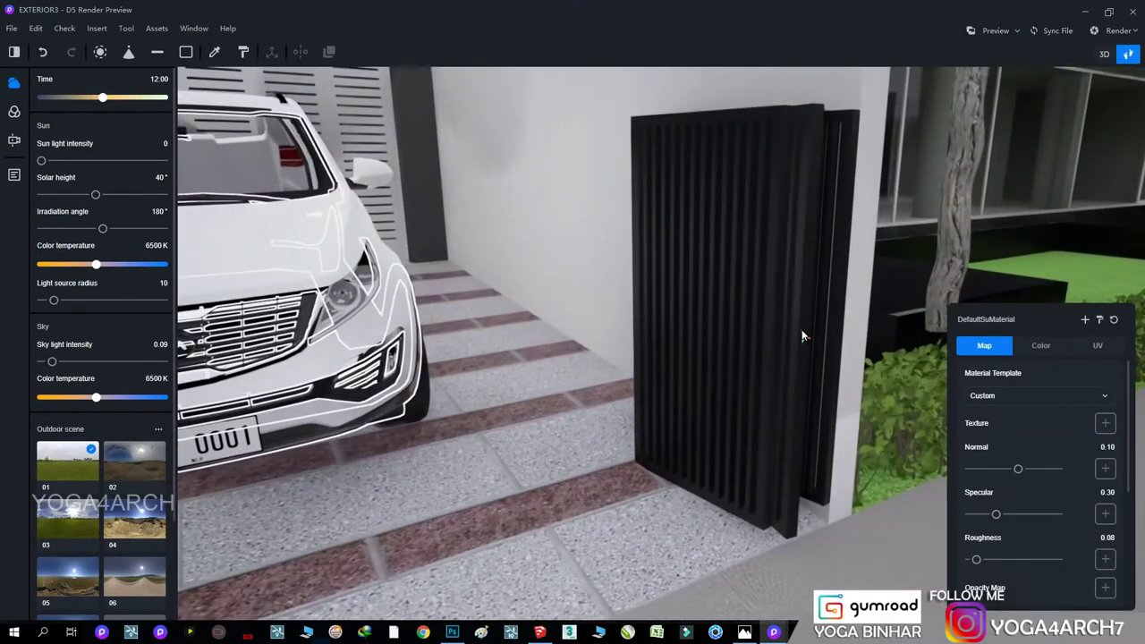
{"action": "mouse_move", "coordinate": [976, 559]}
{"action": "left_mouse_down"}
{"action": "mouse_move", "coordinate": [1014, 561]}
{"action": "mouse_move", "coordinate": [973, 561]}
{"action": "left_mouse_up"}
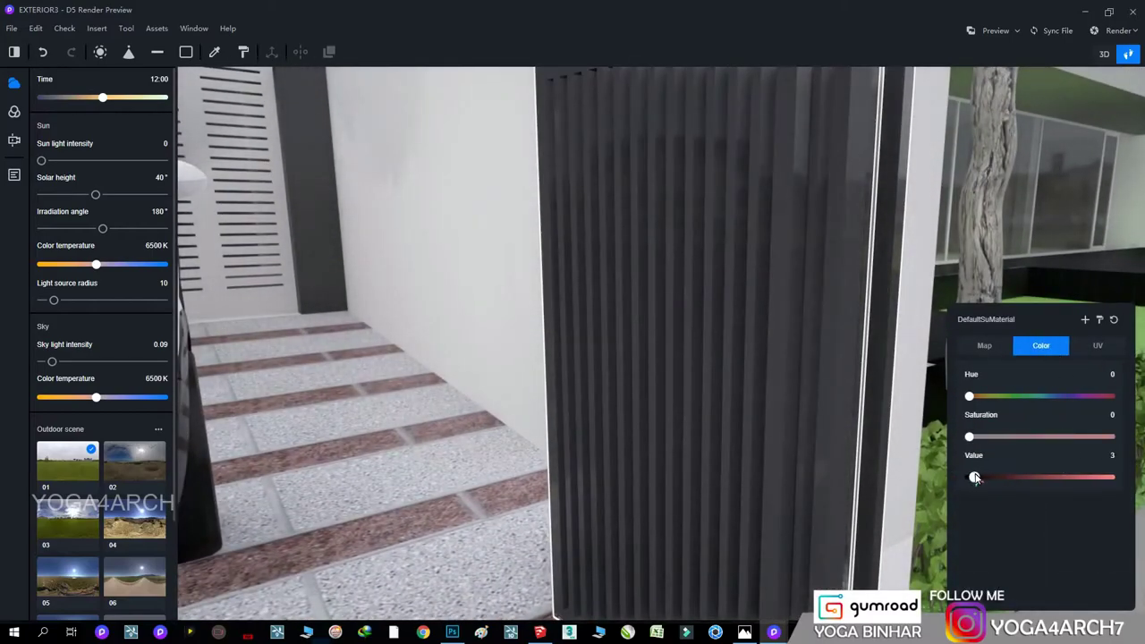
{"action": "scroll", "coordinate": [510, 319], "scroll_direction": "down", "scroll_amount": 5}
{"action": "scroll", "coordinate": [510, 319], "scroll_direction": "up", "scroll_amount": 3}
{"action": "scroll", "coordinate": [511, 319], "scroll_direction": "down", "scroll_amount": 5}
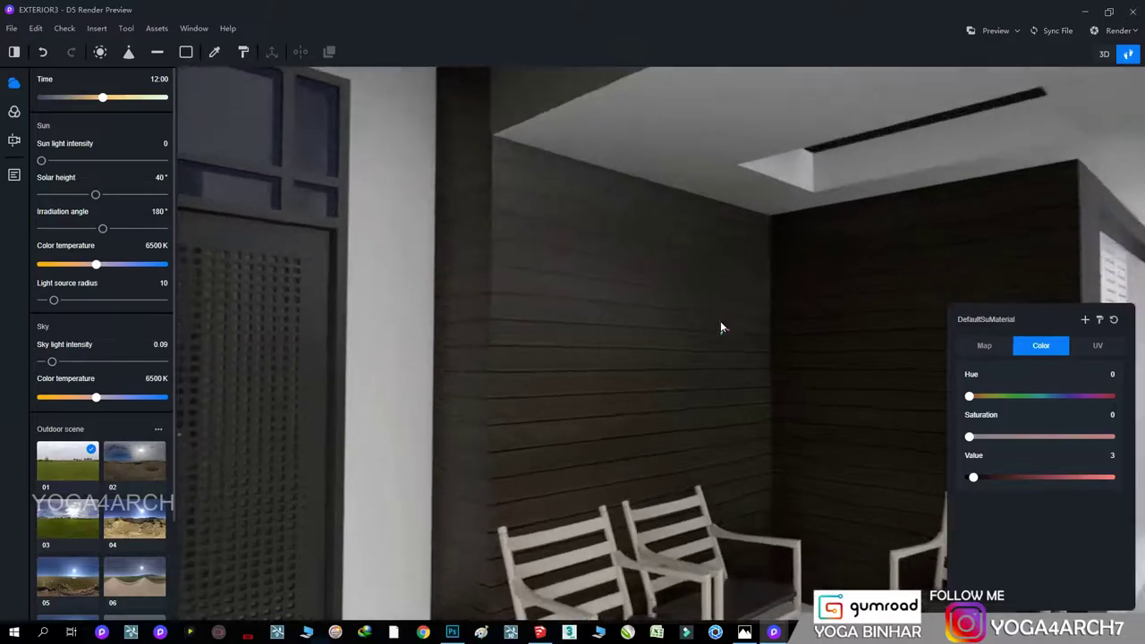
{"action": "scroll", "coordinate": [720, 322], "scroll_direction": "down", "scroll_amount": 3}
{"action": "left_click", "coordinate": [700, 342]}
{"action": "left_click", "coordinate": [984, 349]}
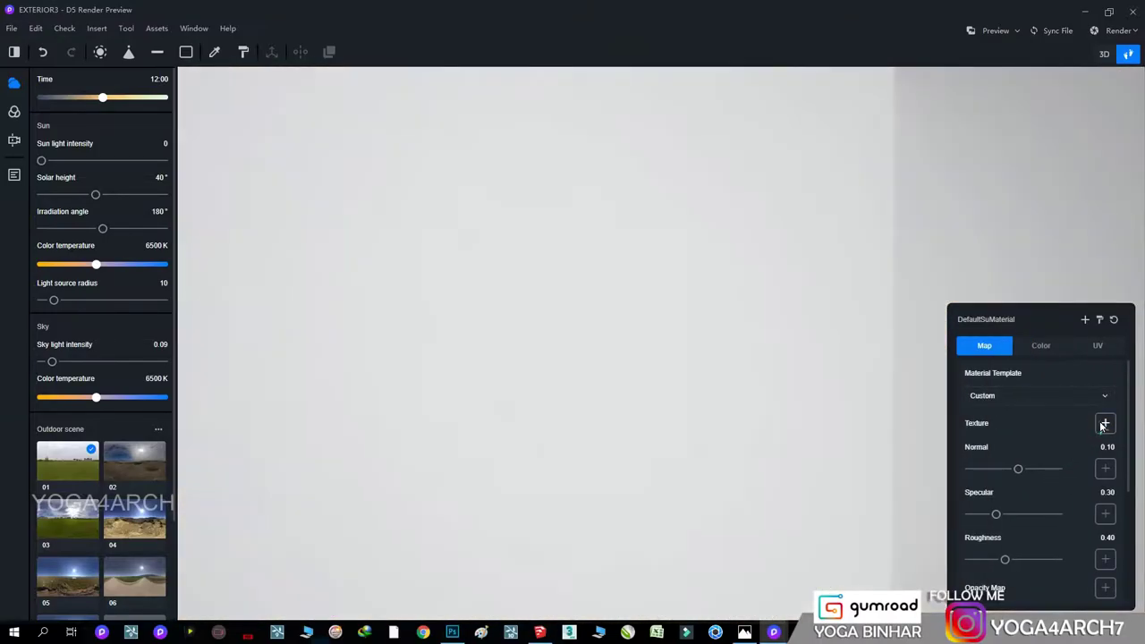
- Give the wall the brick texture image from the batu alam folder
{"action": "left_click", "coordinate": [1105, 423]}
{"action": "left_click", "coordinate": [1007, 440]}
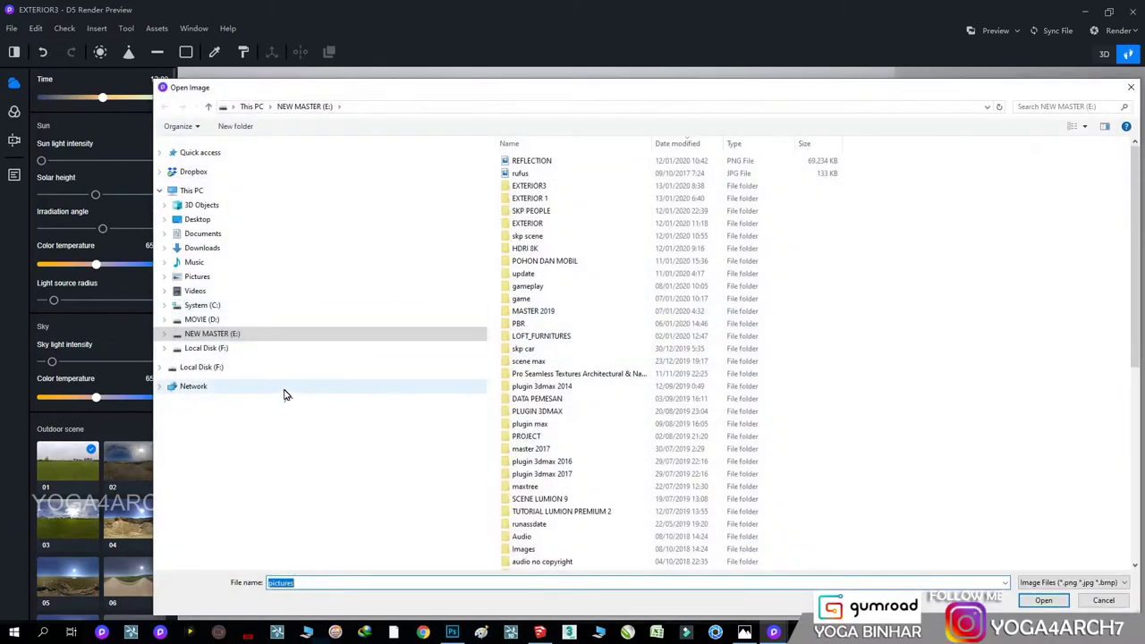
{"action": "scroll", "coordinate": [612, 201], "scroll_direction": "down", "scroll_amount": 15}
{"action": "double_click", "coordinate": [754, 204]}
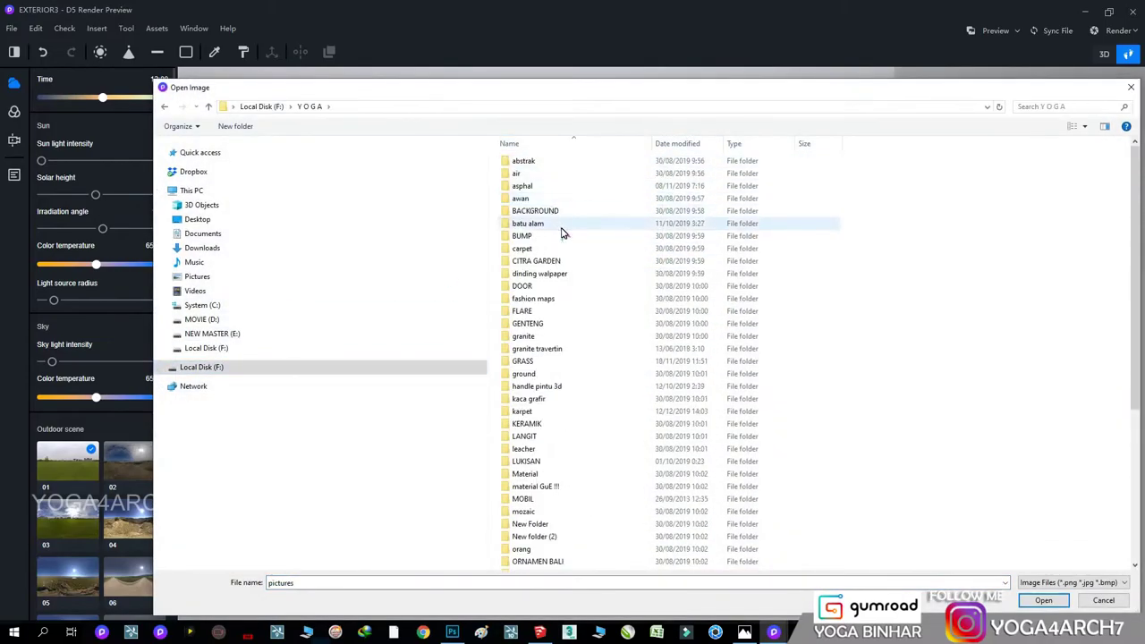
{"action": "double_click", "coordinate": [562, 225]}
{"action": "double_click", "coordinate": [577, 385]}
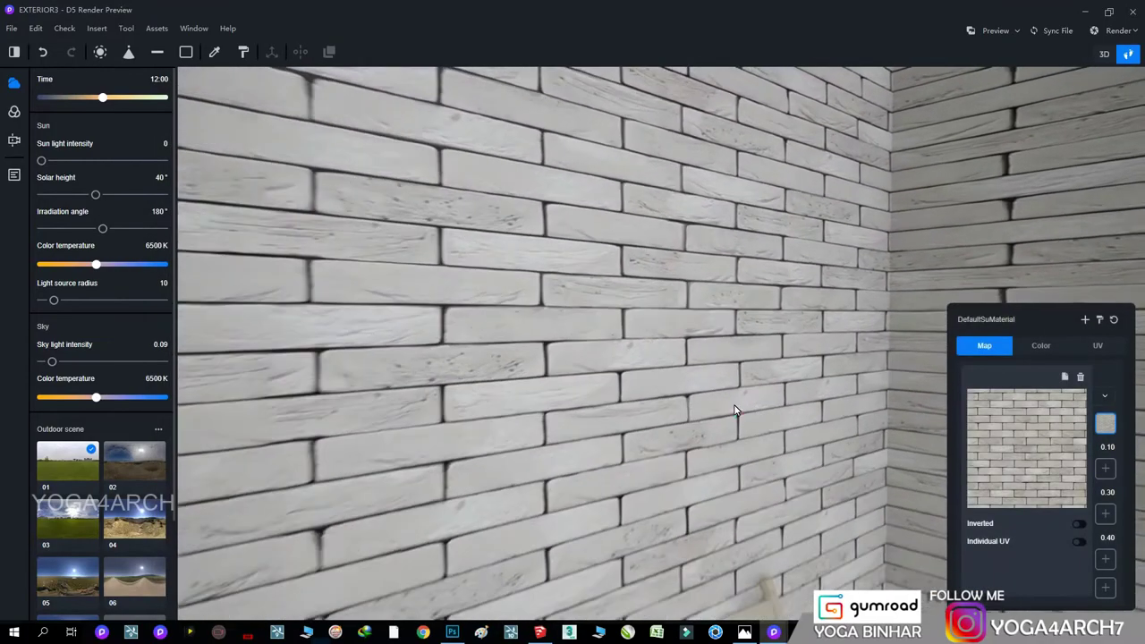
- Make the floor tiles glossy with metalness raised to 0.40
{"action": "scroll", "coordinate": [532, 332], "scroll_direction": "down", "scroll_amount": 10}
{"action": "scroll", "coordinate": [532, 331], "scroll_direction": "up", "scroll_amount": 3}
{"action": "scroll", "coordinate": [512, 408], "scroll_direction": "up", "scroll_amount": 3}
{"action": "scroll", "coordinate": [624, 501], "scroll_direction": "up", "scroll_amount": 3}
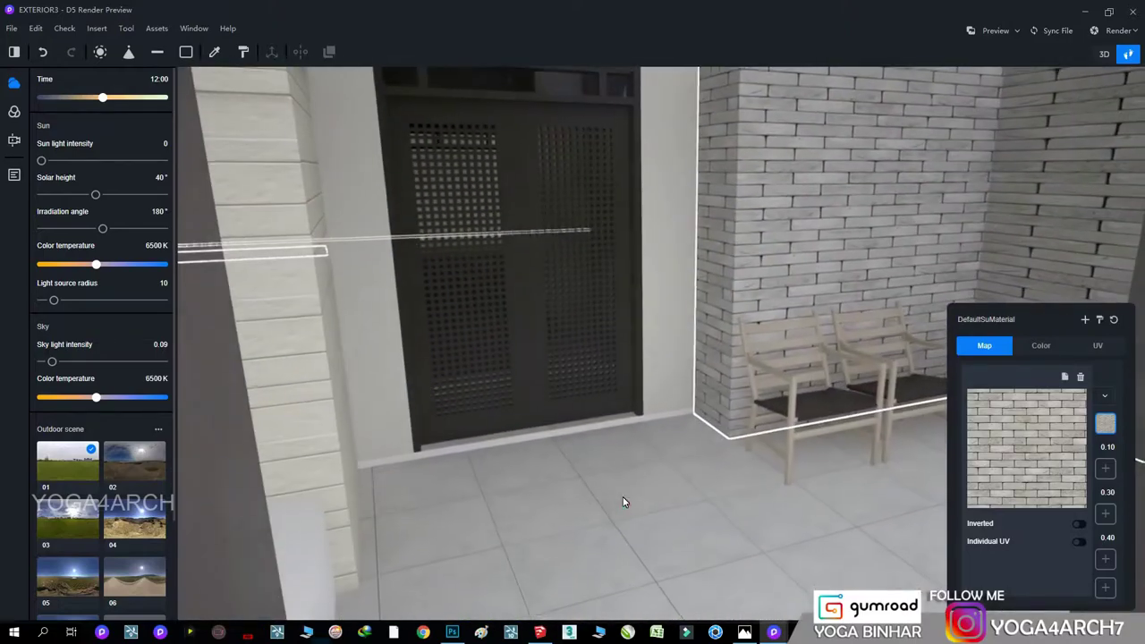
{"action": "scroll", "coordinate": [866, 563], "scroll_direction": "up", "scroll_amount": 3}
{"action": "scroll", "coordinate": [901, 483], "scroll_direction": "up", "scroll_amount": 2}
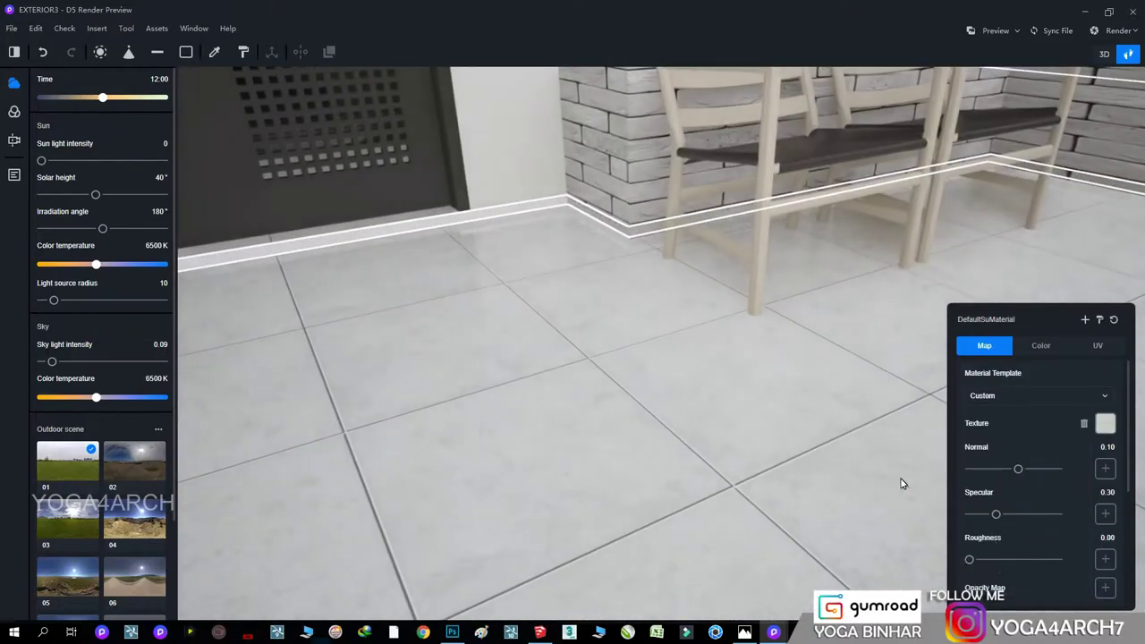
{"action": "left_click_drag", "start_coordinate": [969, 490], "coordinate": [1005, 490]}
- Set the wall lamp's glass to the Emissive template so it glows
{"action": "scroll", "coordinate": [710, 439], "scroll_direction": "down", "scroll_amount": 10}
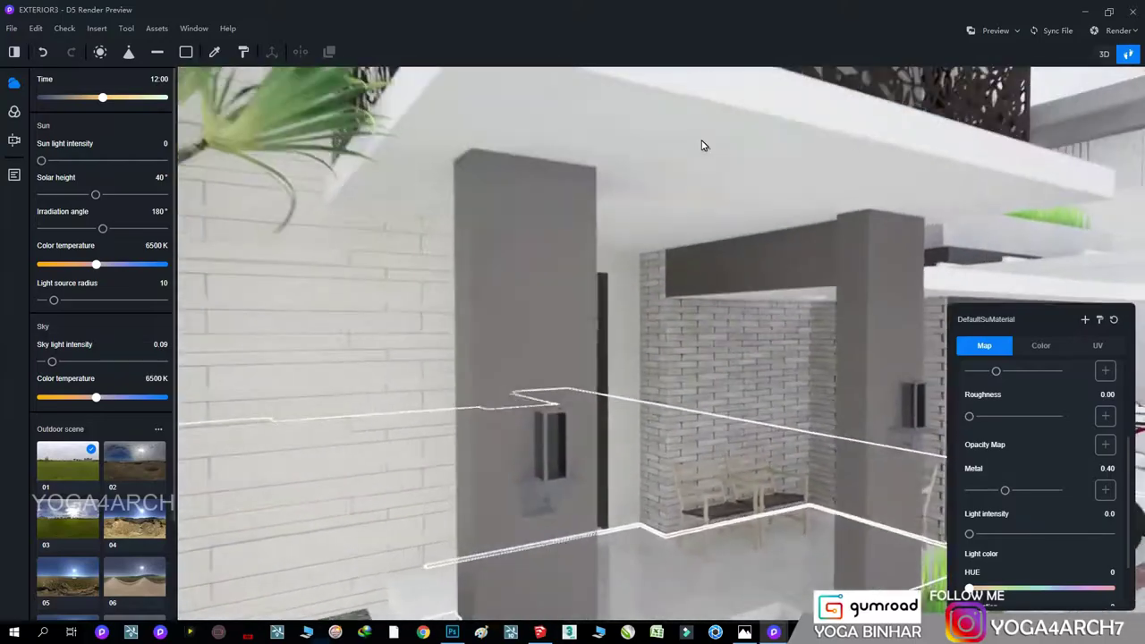
{"action": "scroll", "coordinate": [565, 256], "scroll_direction": "up", "scroll_amount": 3}
{"action": "scroll", "coordinate": [565, 257], "scroll_direction": "up", "scroll_amount": 3}
{"action": "left_click", "coordinate": [395, 248]}
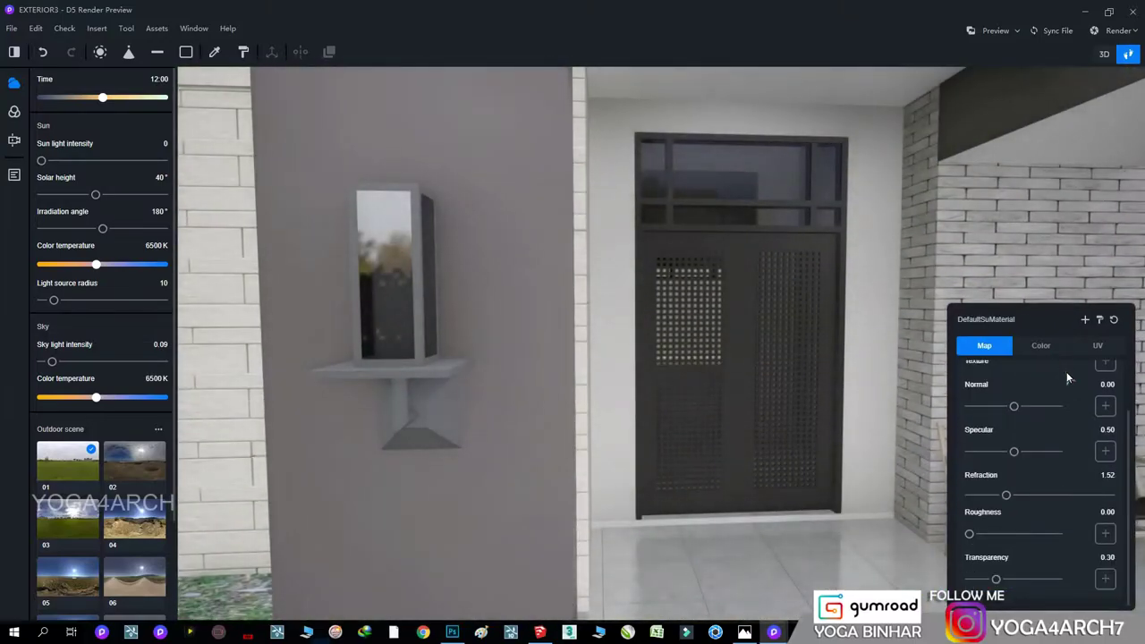
{"action": "left_click", "coordinate": [1088, 475]}
- Darken the wall lamp frame's colour to nearly black
{"action": "scroll", "coordinate": [617, 295], "scroll_direction": "up", "scroll_amount": 2}
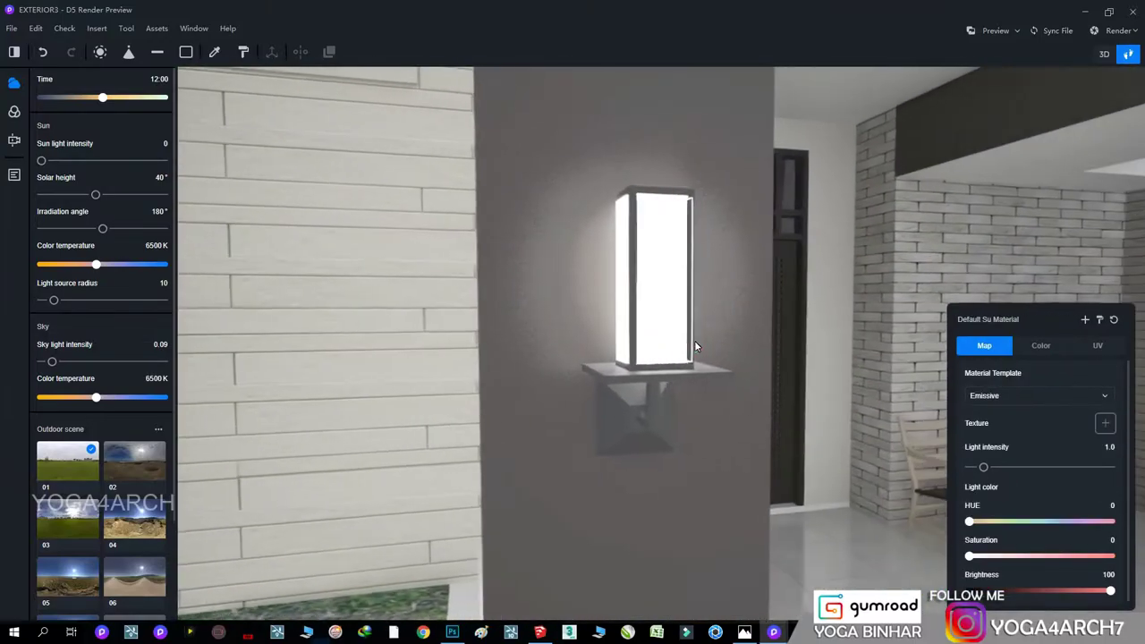
{"action": "left_click", "coordinate": [631, 385]}
{"action": "left_click_drag", "start_coordinate": [981, 480], "coordinate": [975, 476]}
{"action": "scroll", "coordinate": [626, 358], "scroll_direction": "down", "scroll_amount": 5}
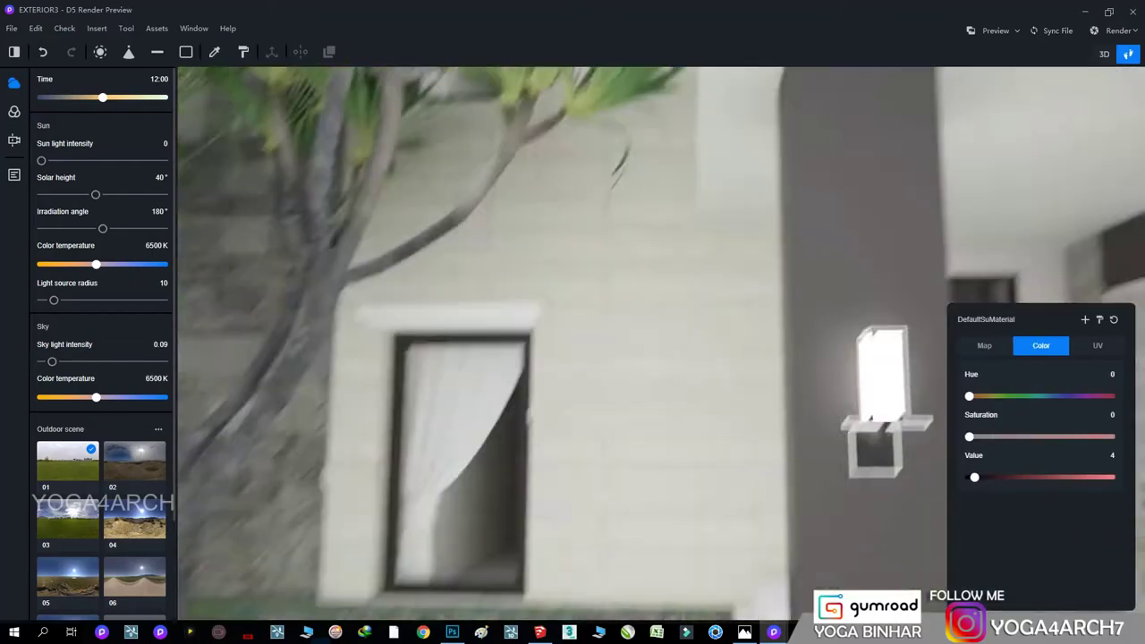
{"action": "scroll", "coordinate": [660, 302], "scroll_direction": "up", "scroll_amount": 5}
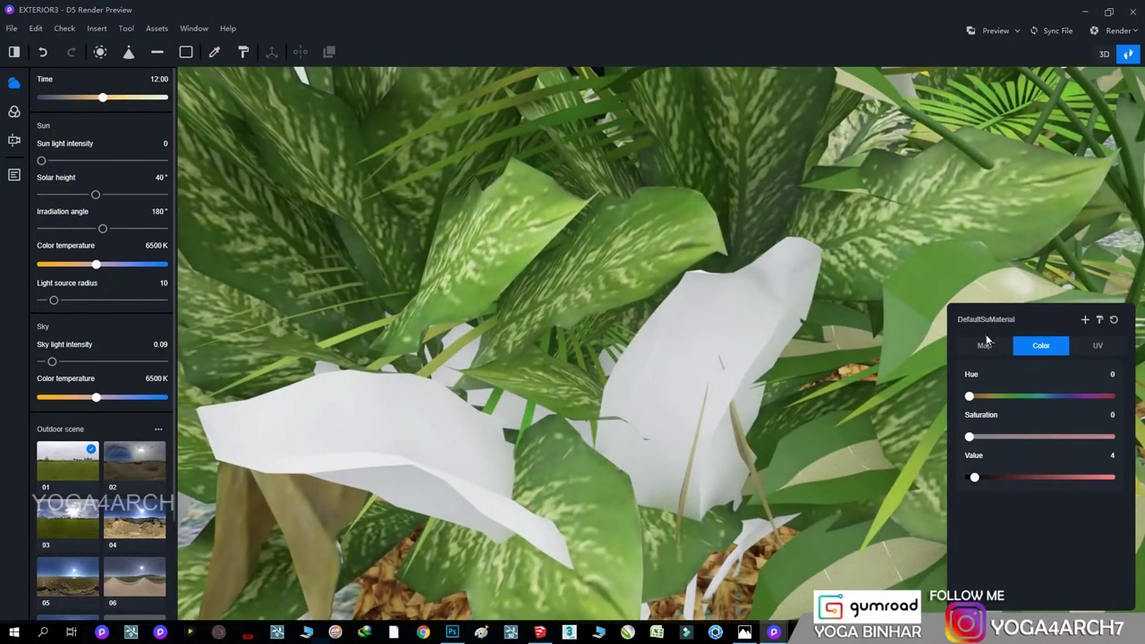
- Try copying the plant's leaf material onto the blank leaves, then exit copying
{"action": "left_click", "coordinate": [984, 345]}
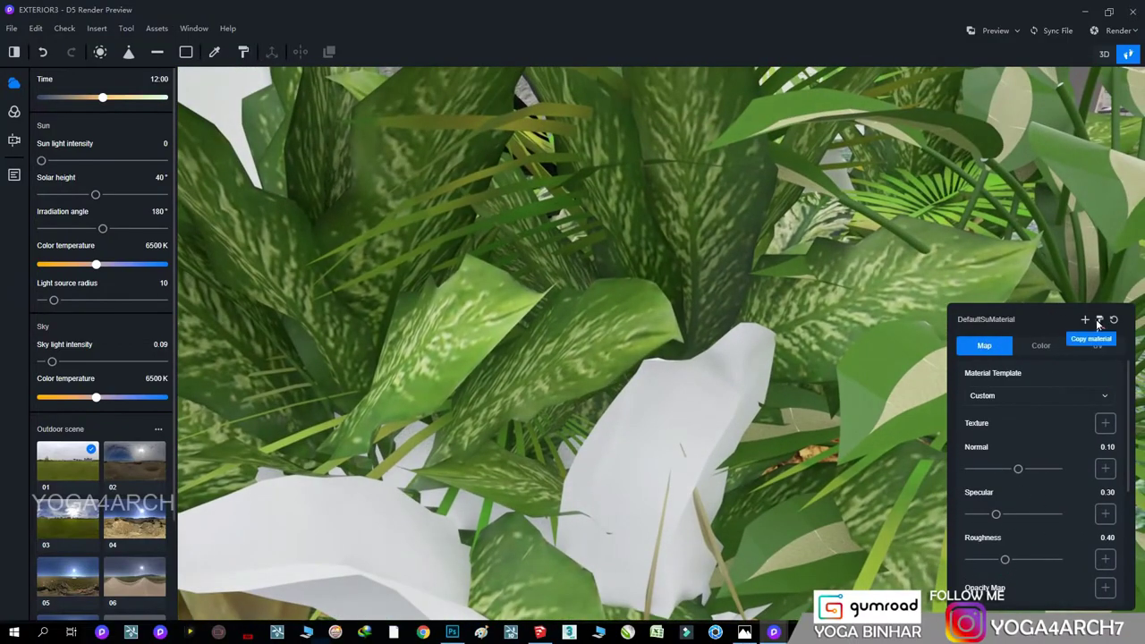
{"action": "left_click", "coordinate": [1099, 320]}
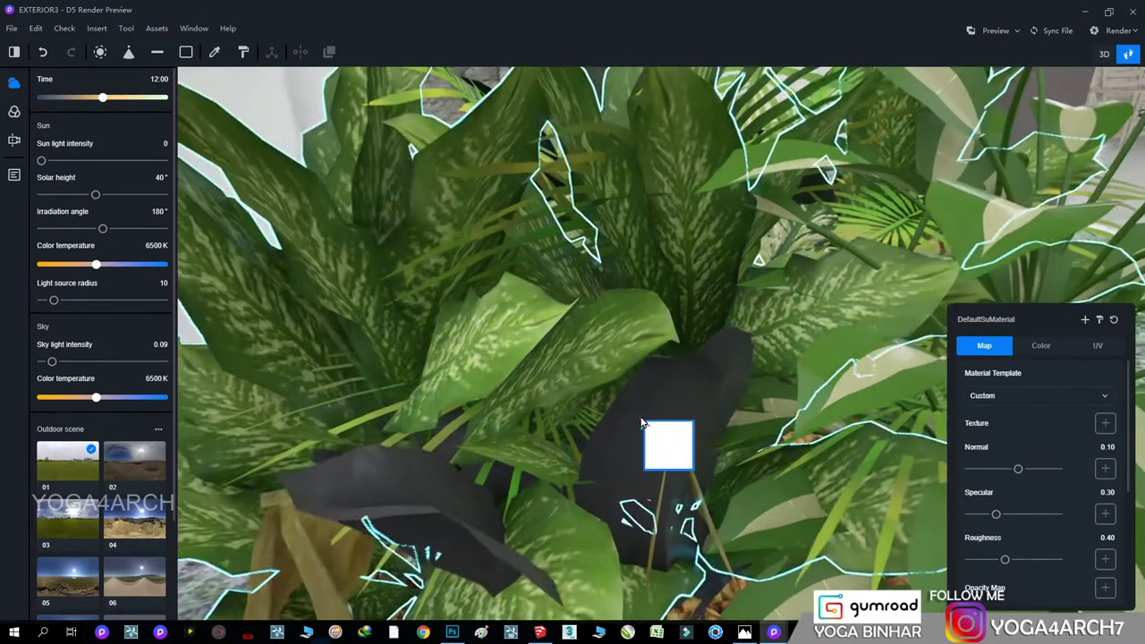
{"action": "scroll", "coordinate": [688, 413], "scroll_direction": "down", "scroll_amount": 3}
{"action": "key", "text": "Escape"}
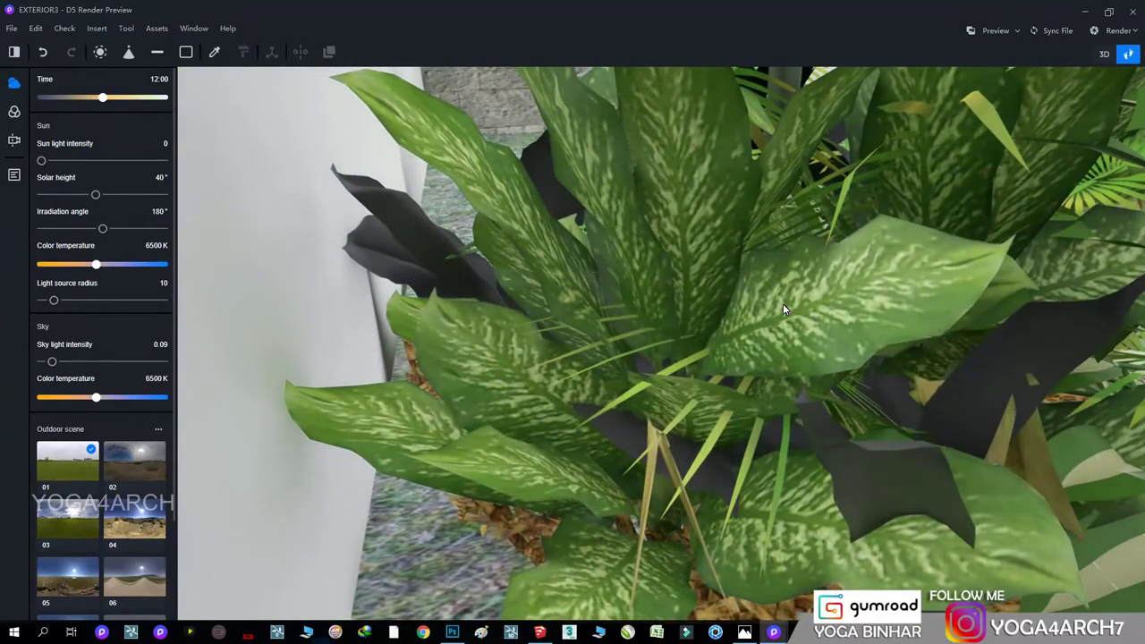
{"action": "scroll", "coordinate": [687, 268], "scroll_direction": "up", "scroll_amount": 5}
{"action": "scroll", "coordinate": [687, 196], "scroll_direction": "up", "scroll_amount": 3}
- Select the planter plant, then the planter's stone wall for editing
{"action": "left_click", "coordinate": [632, 231]}
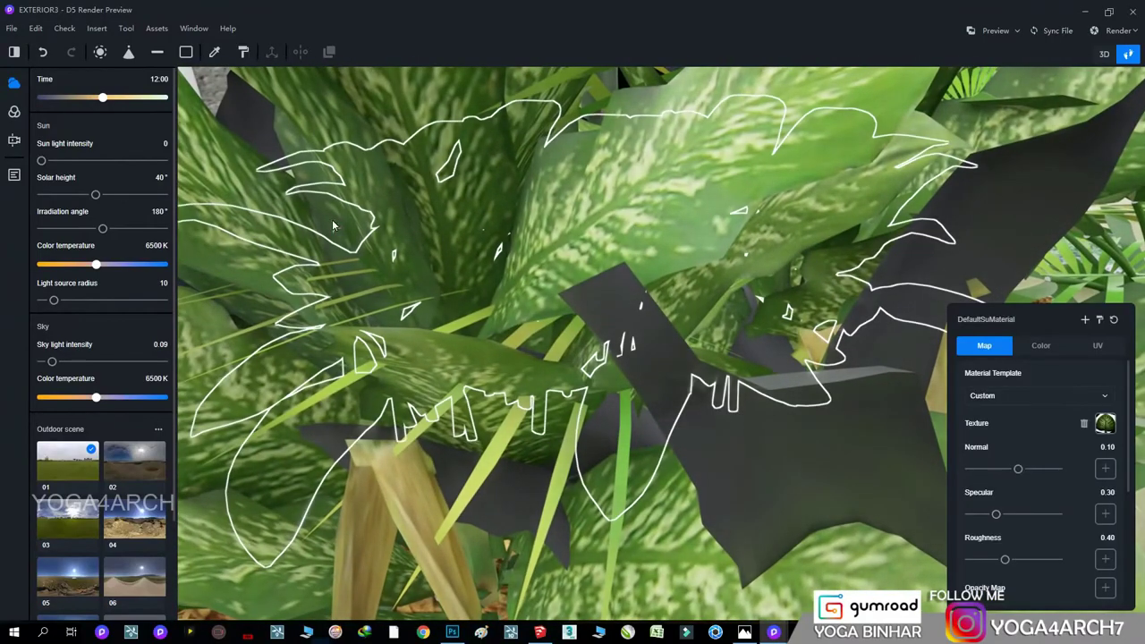
{"action": "scroll", "coordinate": [331, 225], "scroll_direction": "up", "scroll_amount": 3}
{"action": "scroll", "coordinate": [427, 304], "scroll_direction": "up", "scroll_amount": 3}
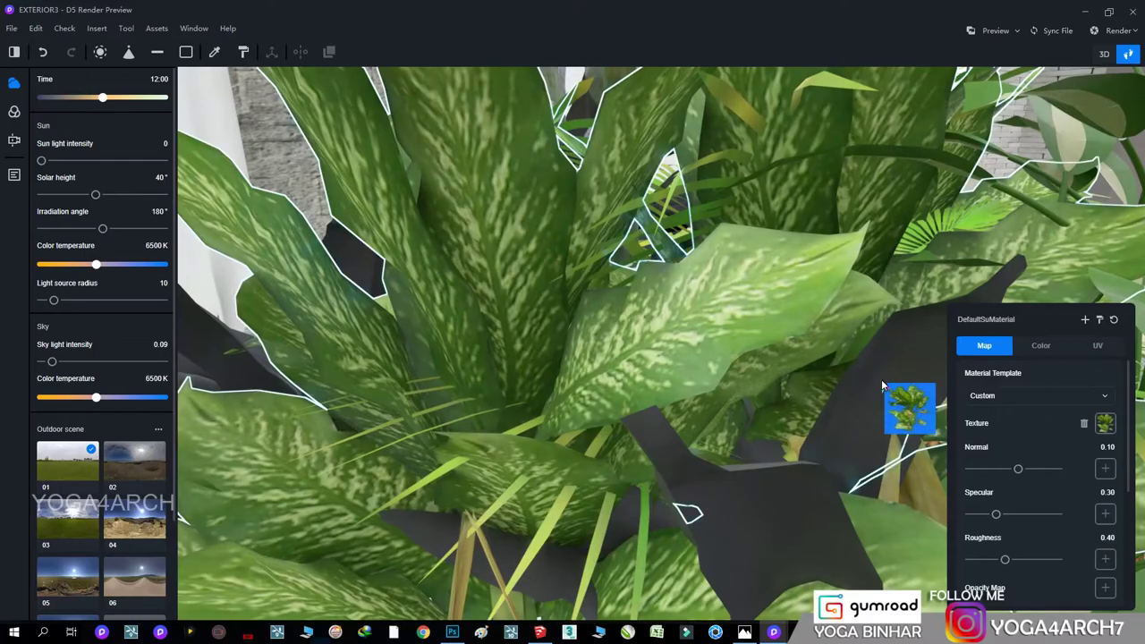
{"action": "scroll", "coordinate": [779, 487], "scroll_direction": "down", "scroll_amount": 1}
{"action": "scroll", "coordinate": [715, 462], "scroll_direction": "down", "scroll_amount": 1}
{"action": "scroll", "coordinate": [700, 456], "scroll_direction": "down", "scroll_amount": 2}
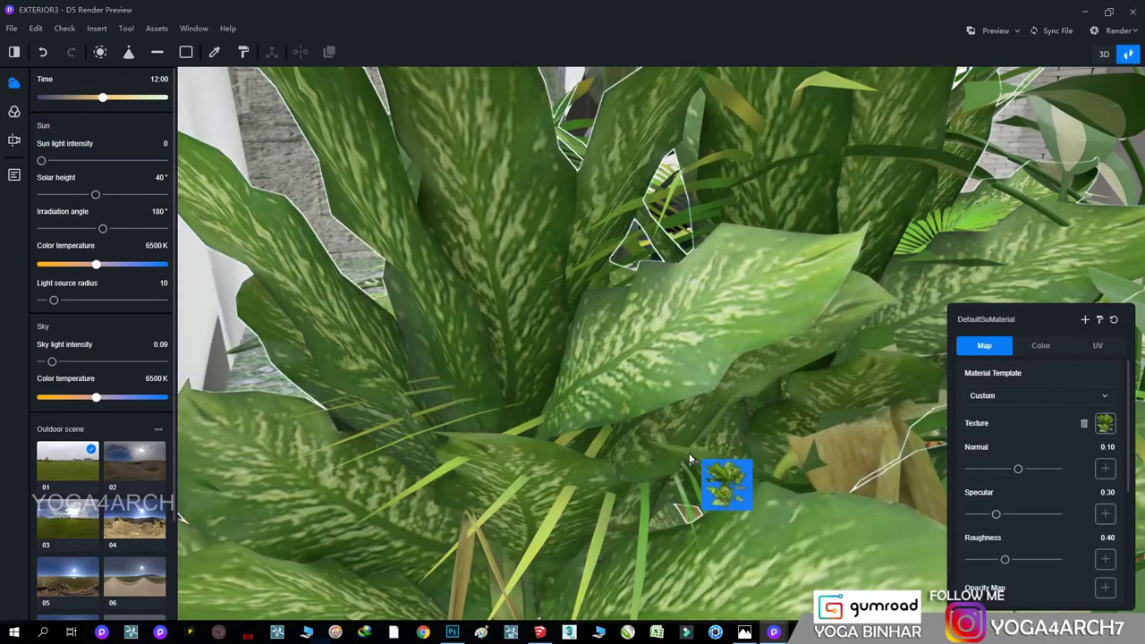
{"action": "scroll", "coordinate": [633, 434], "scroll_direction": "down", "scroll_amount": 3}
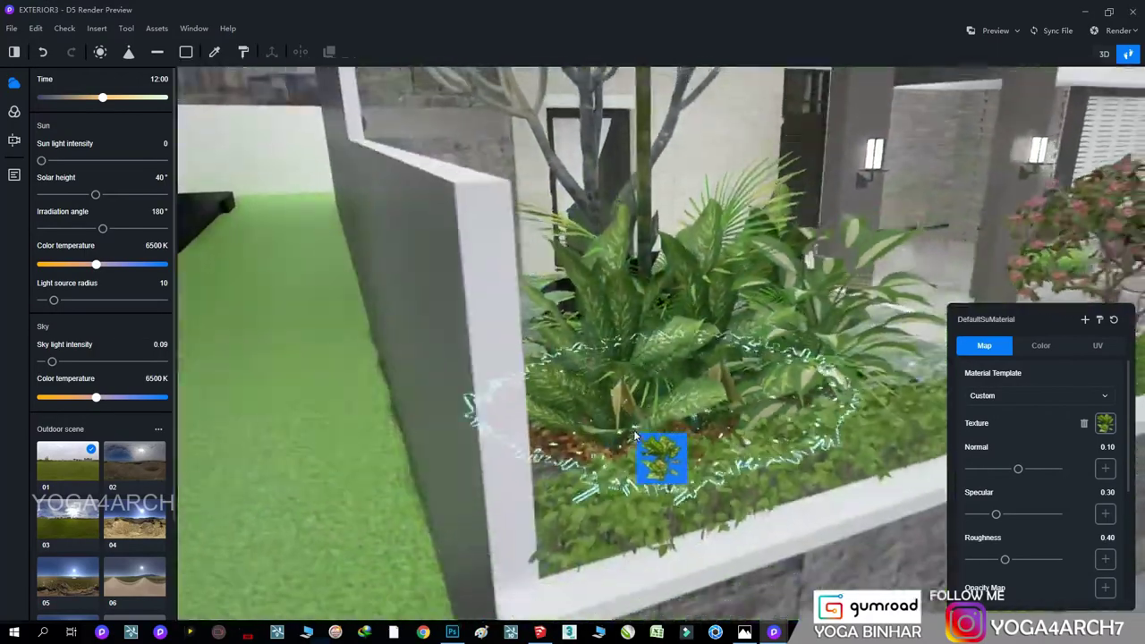
{"action": "left_click", "coordinate": [600, 566]}
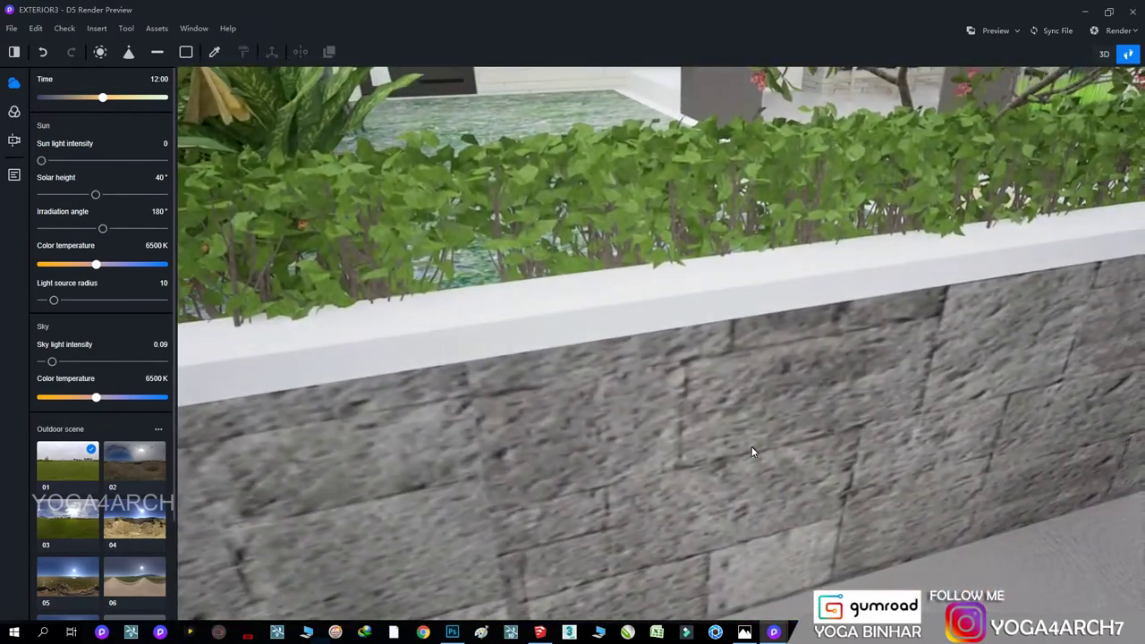
- Scale the stone wall texture to width 0.54 and stretch it taller
{"action": "left_click_drag", "start_coordinate": [992, 394], "coordinate": [1006, 394]}
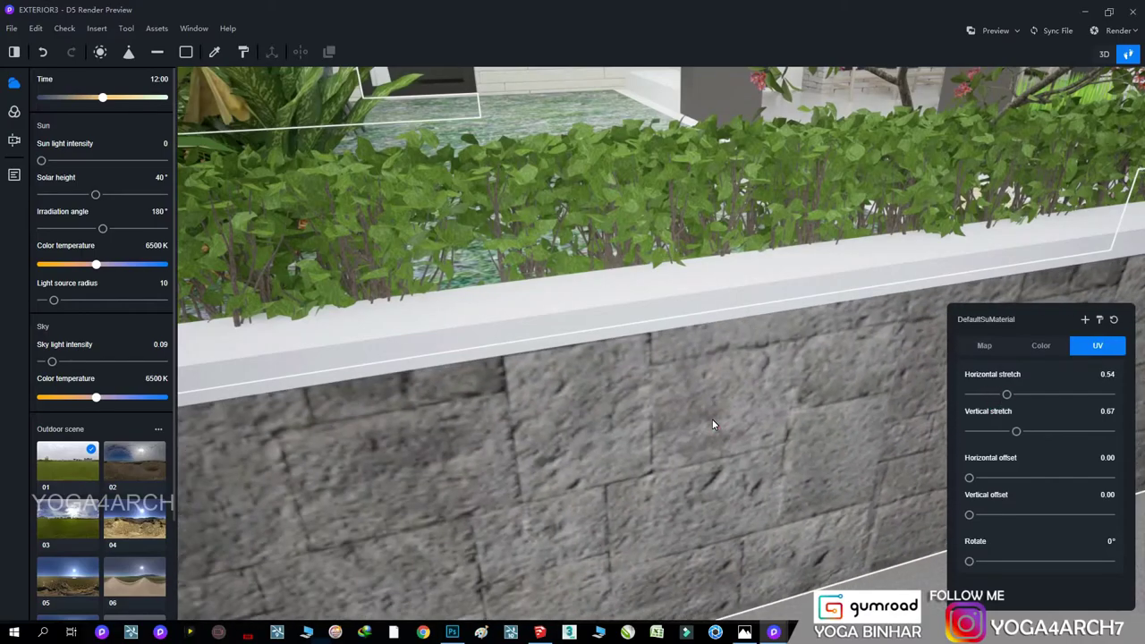
{"action": "scroll", "coordinate": [712, 421], "scroll_direction": "up", "scroll_amount": 3}
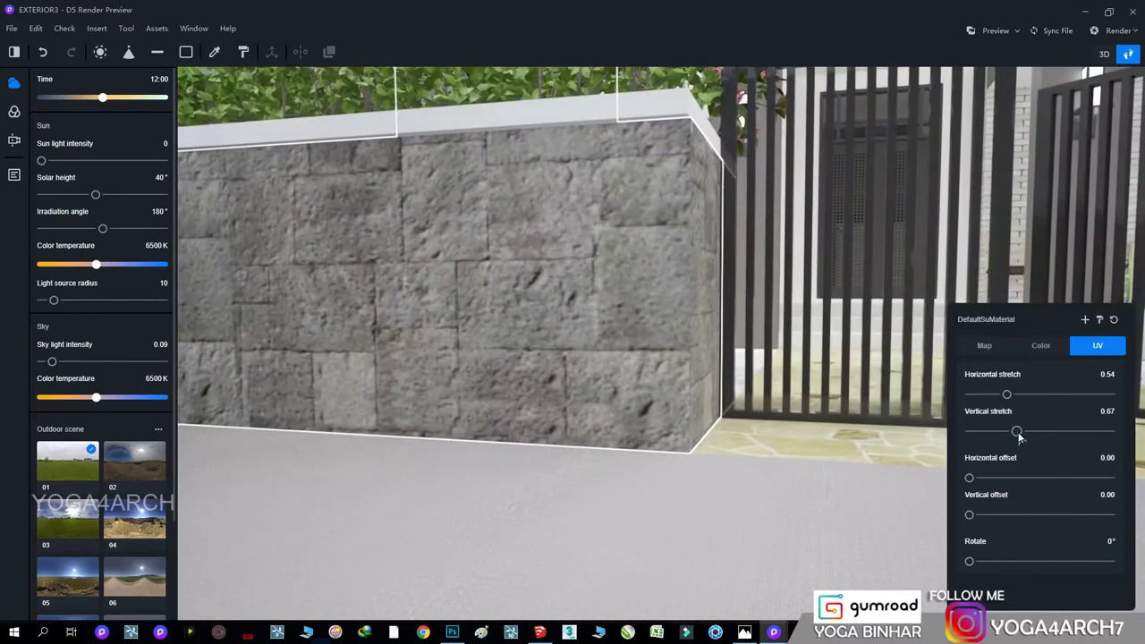
{"action": "left_click_drag", "start_coordinate": [1016, 431], "coordinate": [1035, 431]}
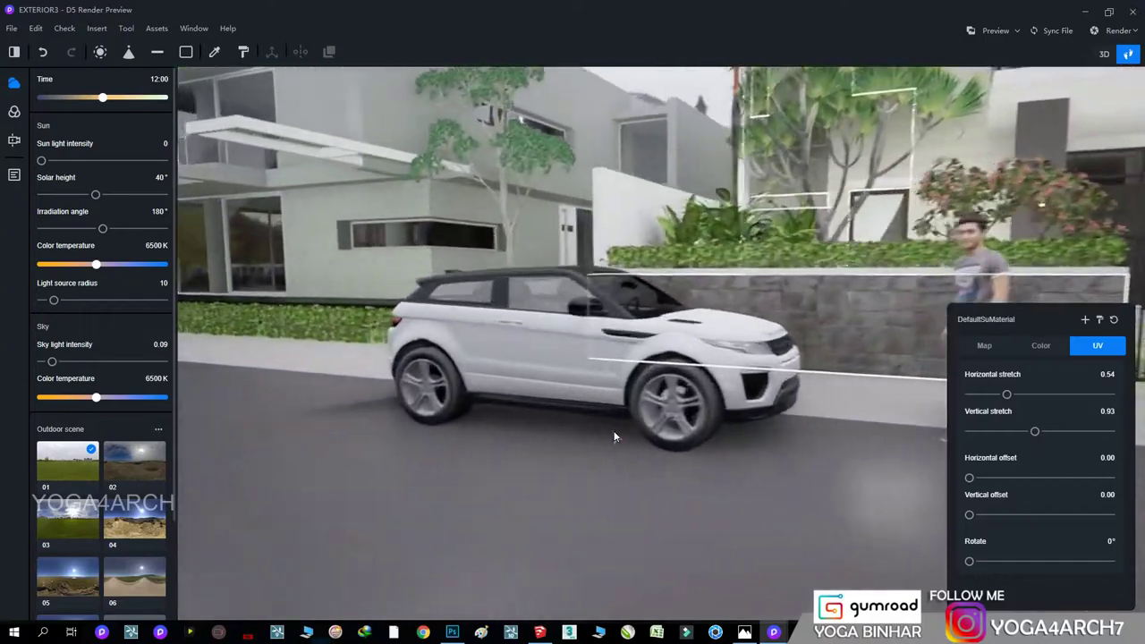
- Paint the car red with Metal 0.74 and Roughness 0.12, then view the house
{"action": "left_click", "coordinate": [614, 436]}
{"action": "scroll", "coordinate": [613, 436], "scroll_direction": "up", "scroll_amount": 5}
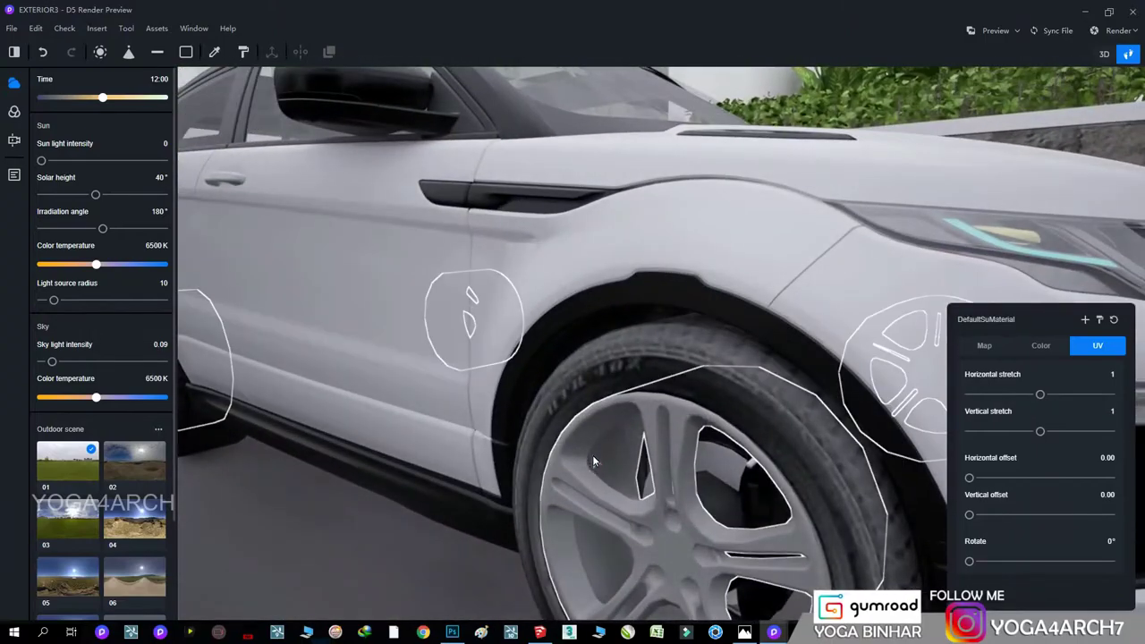
{"action": "left_click", "coordinate": [999, 353]}
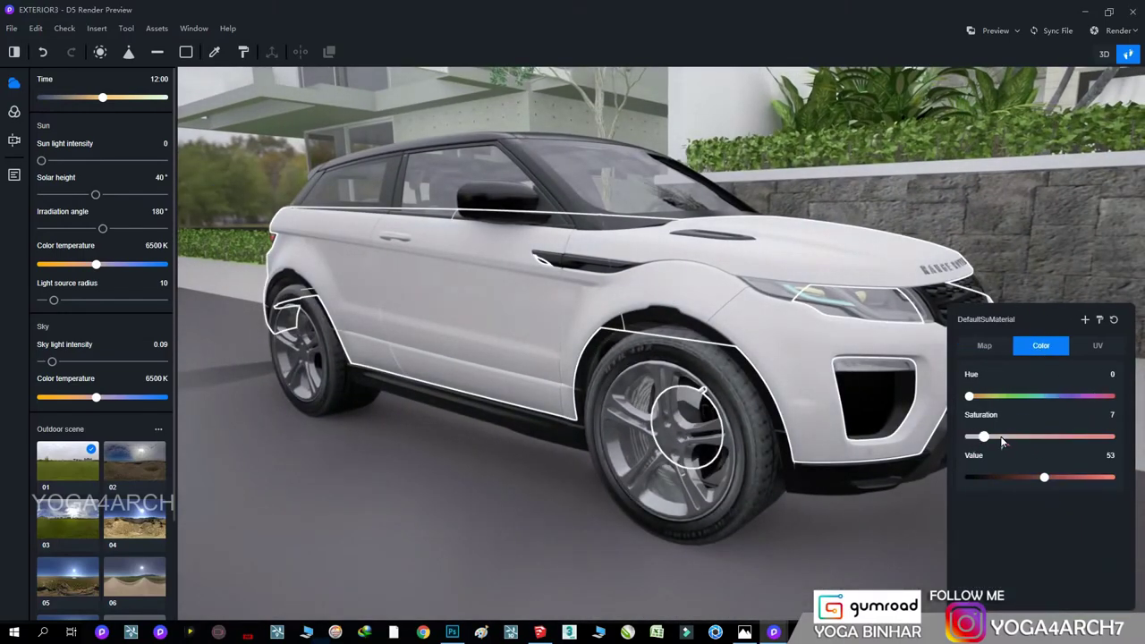
{"action": "left_click_drag", "start_coordinate": [984, 437], "coordinate": [1110, 437]}
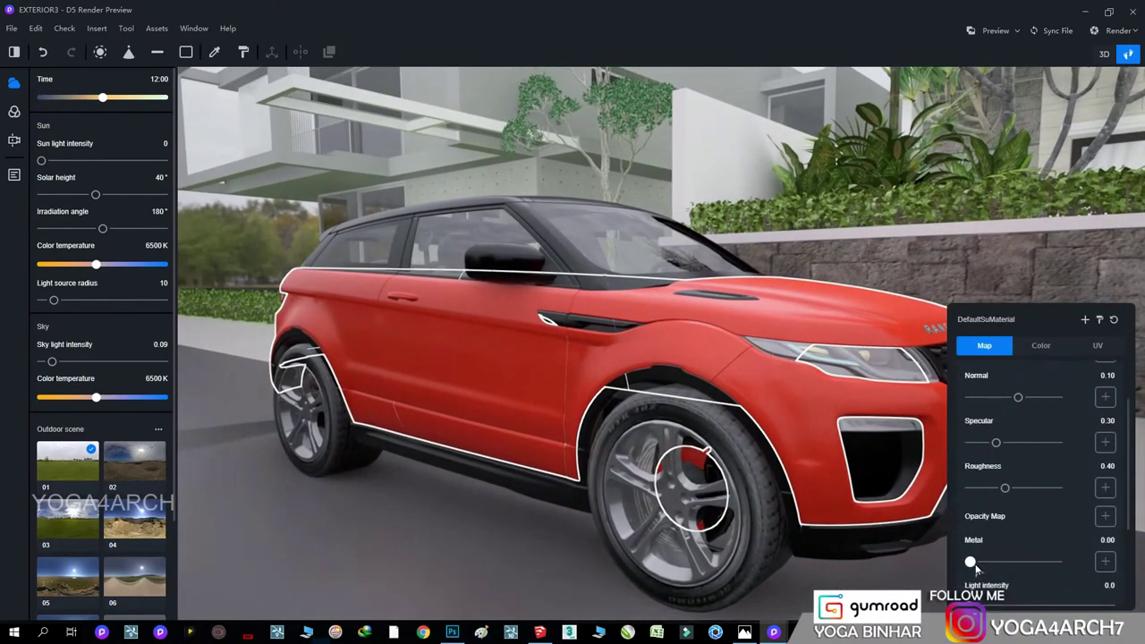
{"action": "left_click_drag", "start_coordinate": [971, 561], "coordinate": [1035, 562]}
{"action": "left_click_drag", "start_coordinate": [1004, 487], "coordinate": [979, 487]}
{"action": "key", "text": "Escape"}
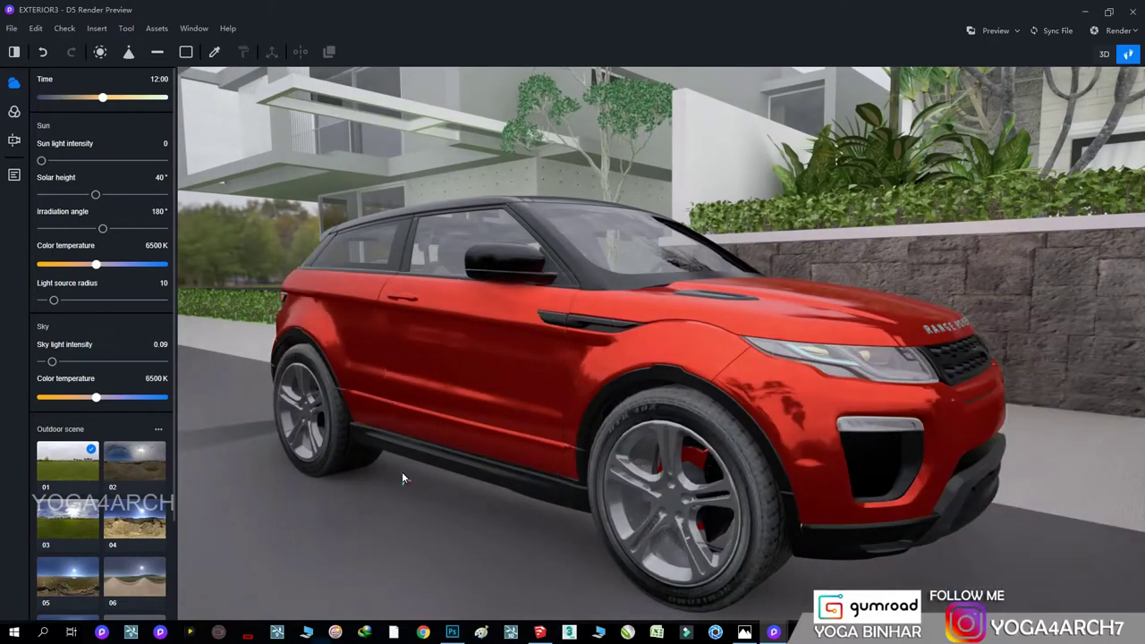
{"action": "scroll", "coordinate": [401, 472], "scroll_direction": "up", "scroll_amount": 3}
{"action": "scroll", "coordinate": [510, 422], "scroll_direction": "up", "scroll_amount": 3}
{"action": "scroll", "coordinate": [463, 562], "scroll_direction": "up", "scroll_amount": 2}
{"action": "mouse_move", "coordinate": [479, 543]}
{"action": "right_mouse_down"}
{"action": "mouse_move", "coordinate": [622, 593]}
{"action": "mouse_move", "coordinate": [610, 584]}
{"action": "mouse_move", "coordinate": [1006, 527]}
{"action": "mouse_move", "coordinate": [748, 242]}
{"action": "right_mouse_up"}
- Set the dark front-door material to Roughness 0.18 and Metal 0.14
{"action": "scroll", "coordinate": [748, 237], "scroll_direction": "up", "scroll_amount": 3}
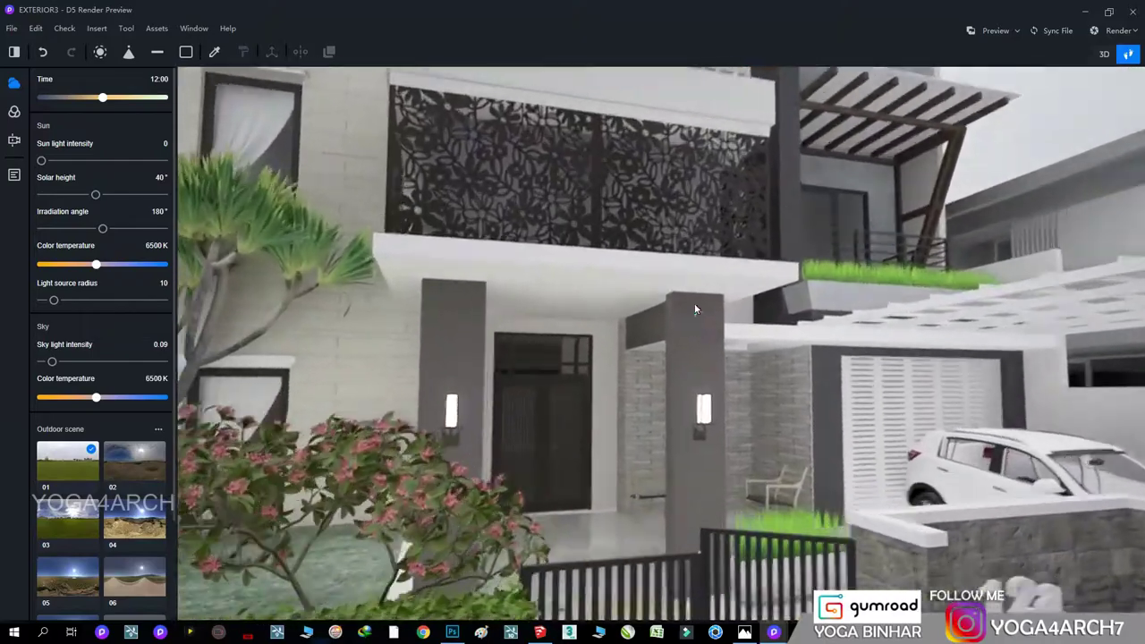
{"action": "scroll", "coordinate": [636, 321], "scroll_direction": "up", "scroll_amount": 3}
{"action": "scroll", "coordinate": [593, 277], "scroll_direction": "up", "scroll_amount": 3}
{"action": "left_click", "coordinate": [593, 277]}
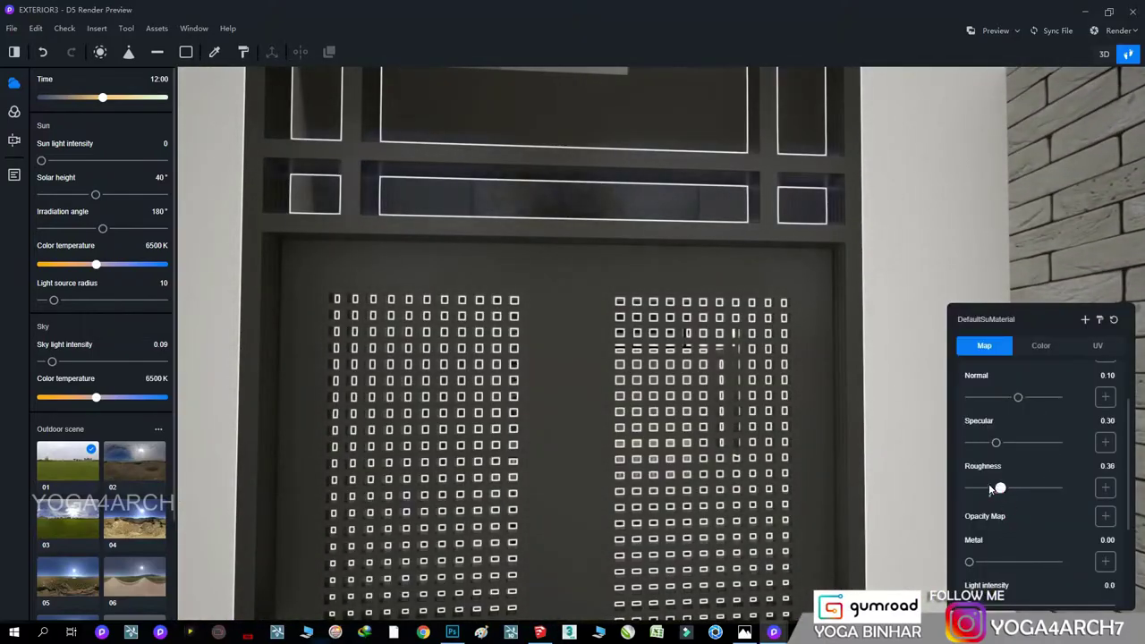
{"action": "scroll", "coordinate": [685, 251], "scroll_direction": "down", "scroll_amount": 3}
- Darken the balcony planter grass by lowering its Color Value
{"action": "right_click_drag", "start_coordinate": [685, 250], "coordinate": [716, 403]}
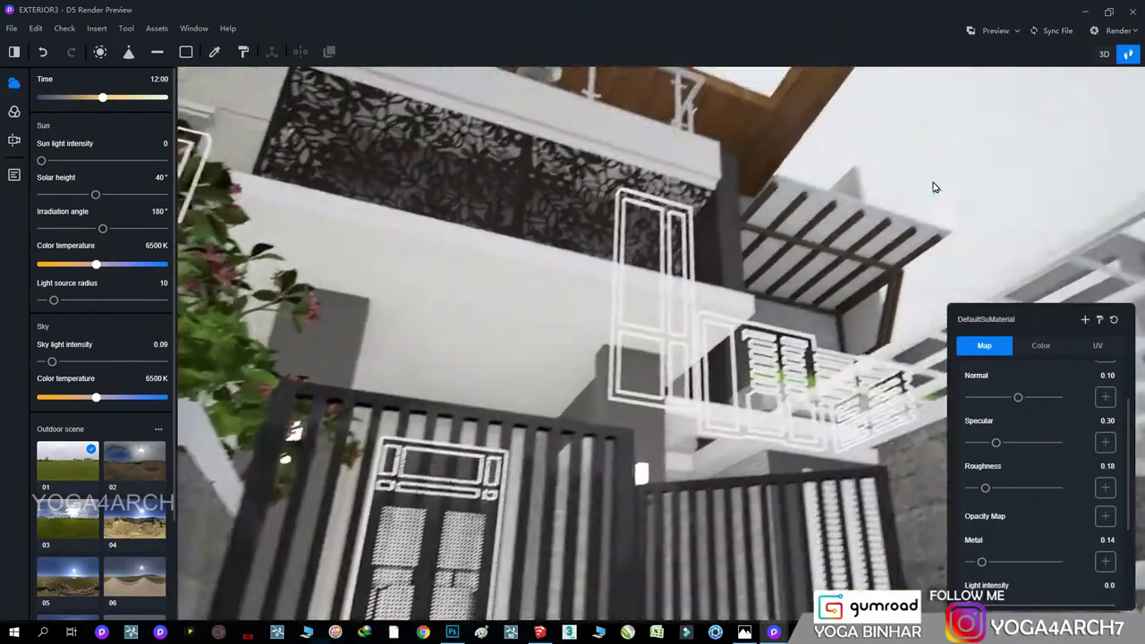
{"action": "scroll", "coordinate": [742, 490], "scroll_direction": "up", "scroll_amount": 3}
{"action": "scroll", "coordinate": [741, 489], "scroll_direction": "up", "scroll_amount": 3}
{"action": "scroll", "coordinate": [693, 503], "scroll_direction": "down", "scroll_amount": 3}
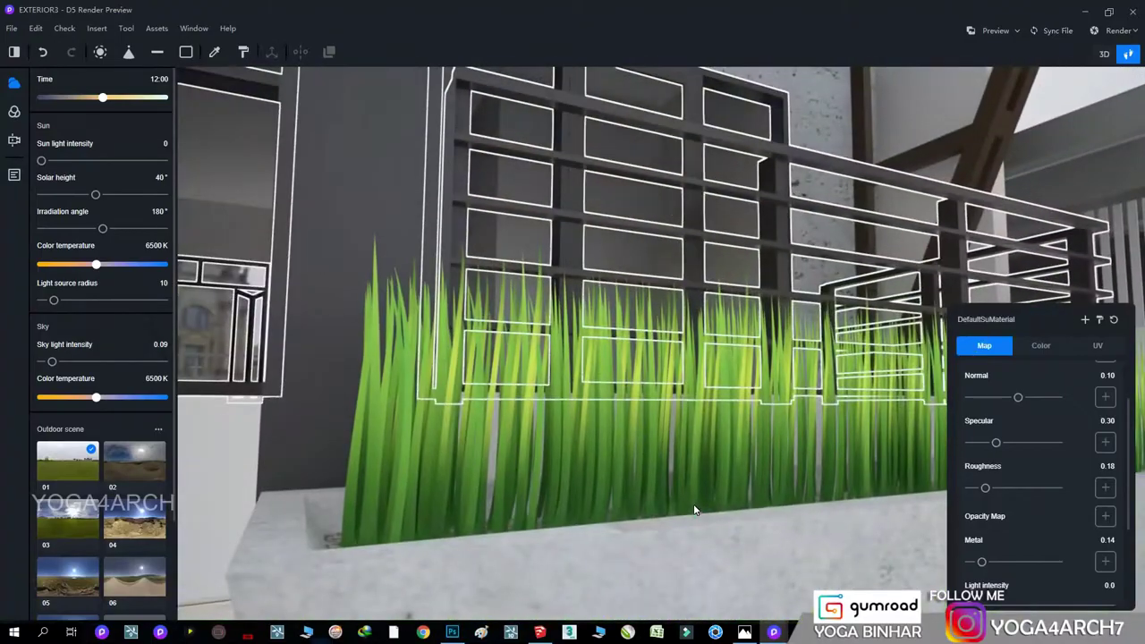
{"action": "left_click", "coordinate": [693, 503]}
{"action": "mouse_move", "coordinate": [706, 459]}
{"action": "right_mouse_down"}
{"action": "mouse_move", "coordinate": [838, 419]}
{"action": "mouse_move", "coordinate": [1040, 491]}
{"action": "right_mouse_up"}
{"action": "left_click", "coordinate": [838, 414]}
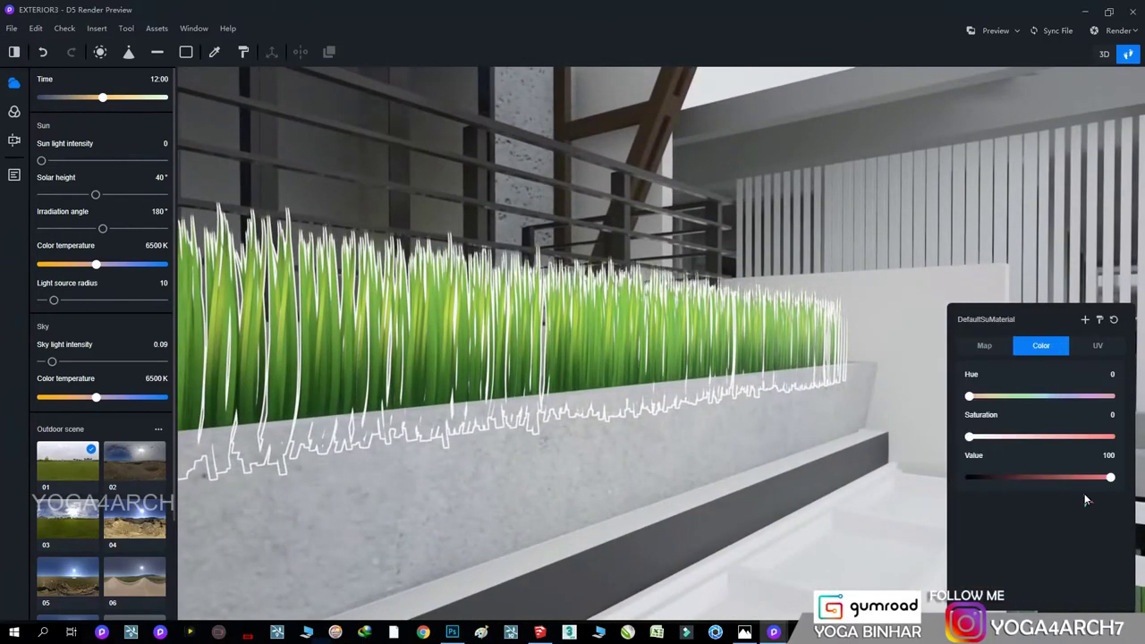
{"action": "left_click_drag", "start_coordinate": [1110, 477], "coordinate": [993, 476]}
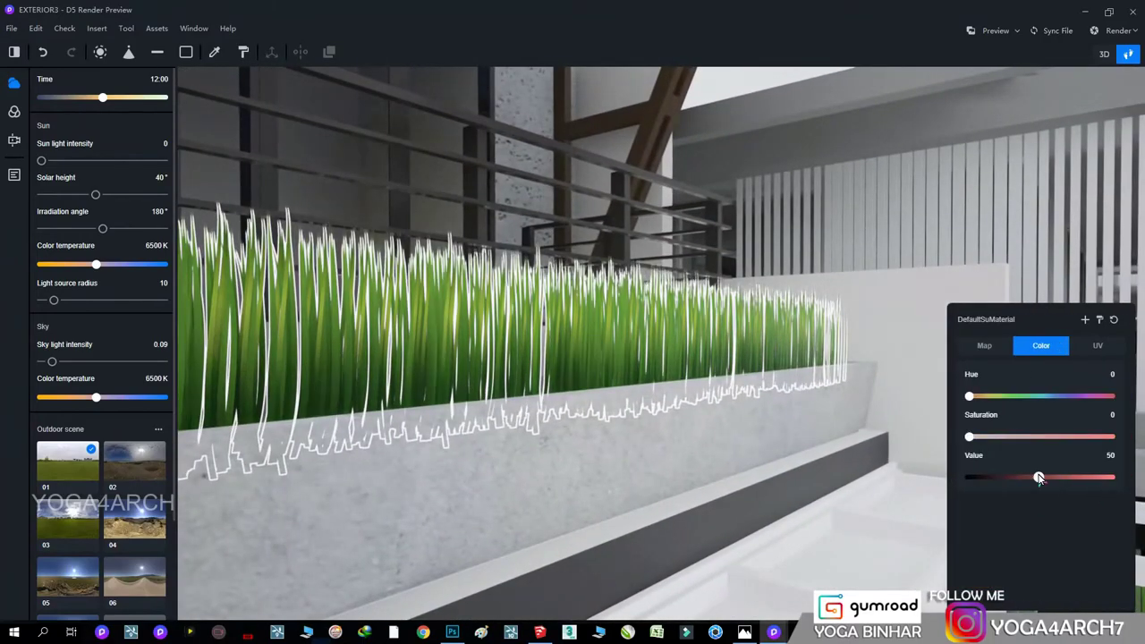
{"action": "scroll", "coordinate": [588, 408], "scroll_direction": "down", "scroll_amount": 5}
{"action": "key", "text": "Escape"}
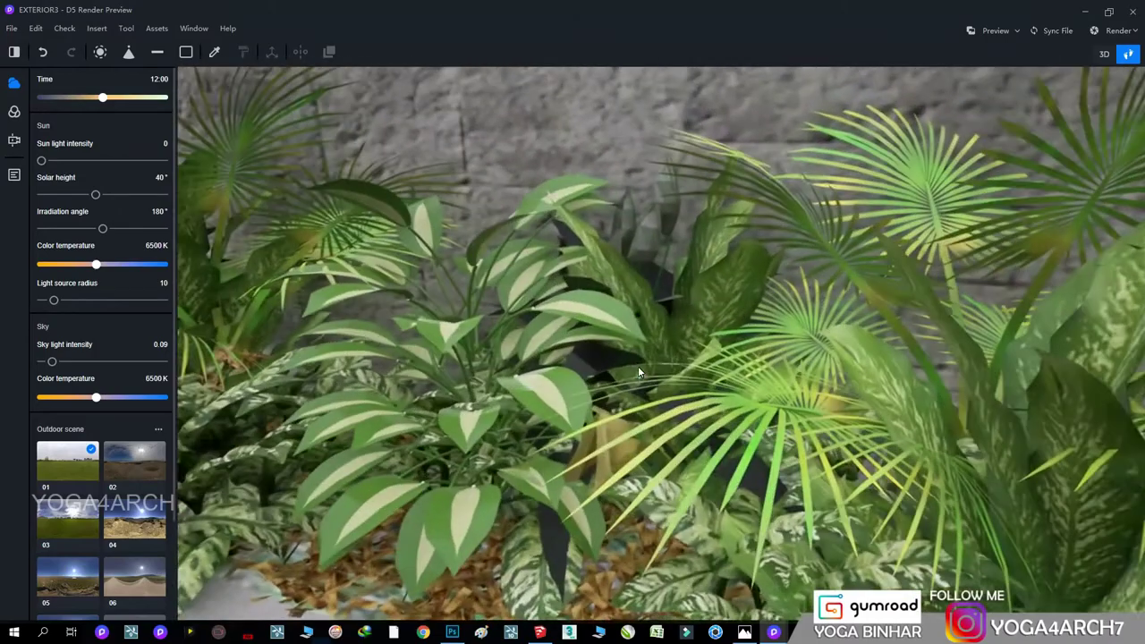
- Select the wall panel beneath the upper balcony and remove its existing texture
{"action": "left_click", "coordinate": [638, 365]}
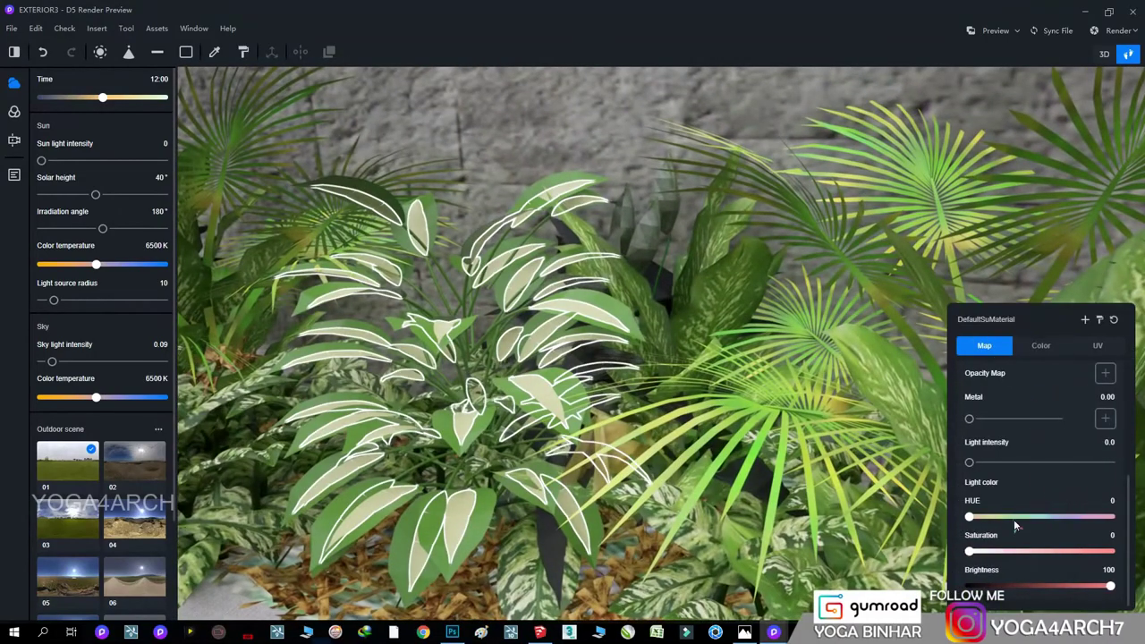
{"action": "scroll", "coordinate": [992, 375], "scroll_direction": "up", "scroll_amount": 2}
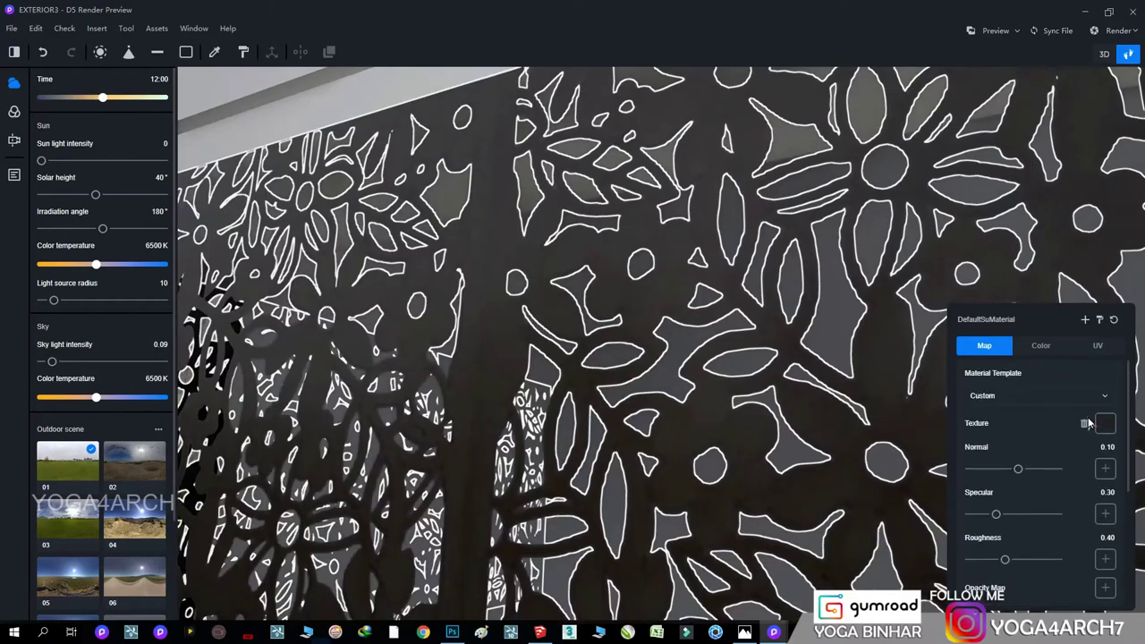
{"action": "left_click", "coordinate": [1084, 423]}
- Load the beige irregular-stone image from the paras bali folder as the wall texture
{"action": "left_click", "coordinate": [1105, 424]}
{"action": "left_click", "coordinate": [1061, 389]}
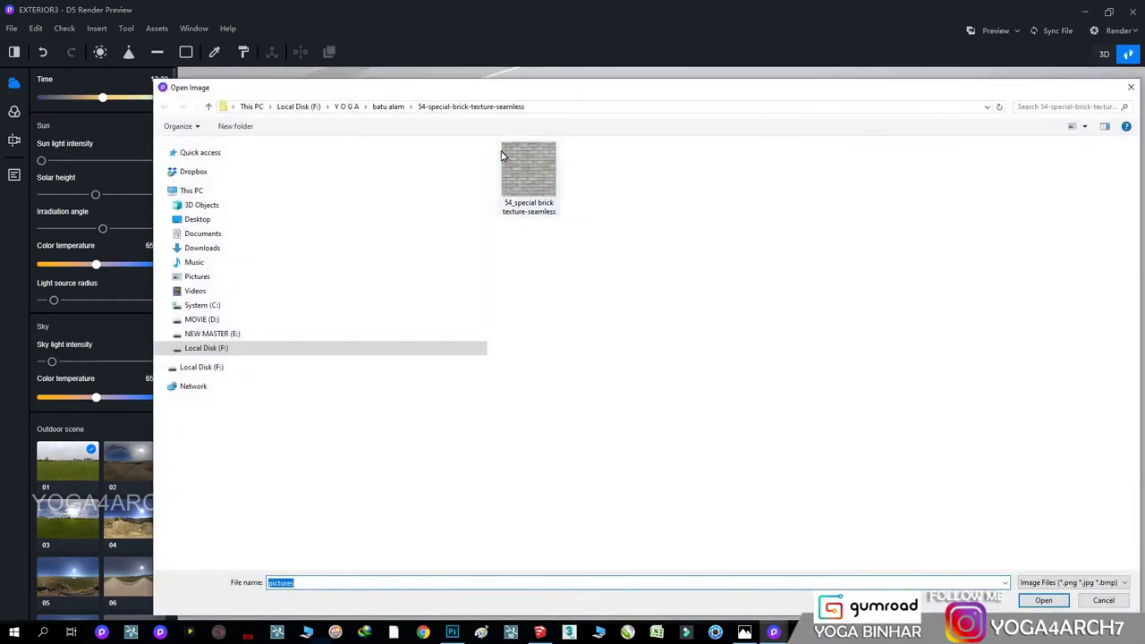
{"action": "double_click", "coordinate": [593, 259]}
{"action": "left_click", "coordinate": [1001, 358]}
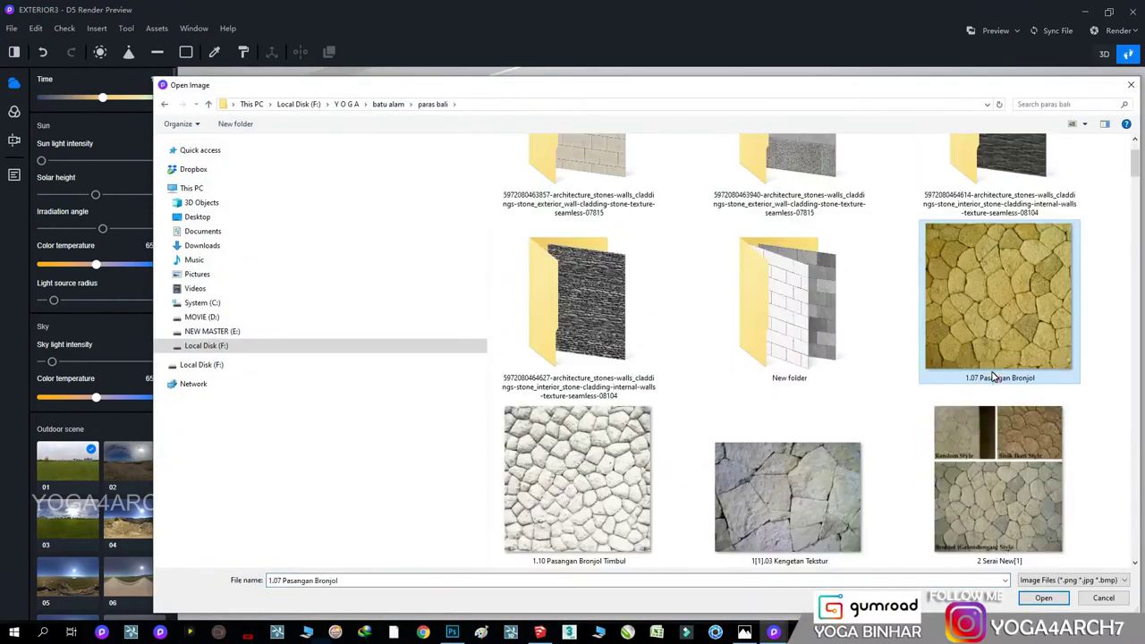
{"action": "scroll", "coordinate": [995, 356], "scroll_direction": "down", "scroll_amount": 5}
{"action": "scroll", "coordinate": [998, 353], "scroll_direction": "down", "scroll_amount": 5}
{"action": "scroll", "coordinate": [998, 349], "scroll_direction": "up", "scroll_amount": 10}
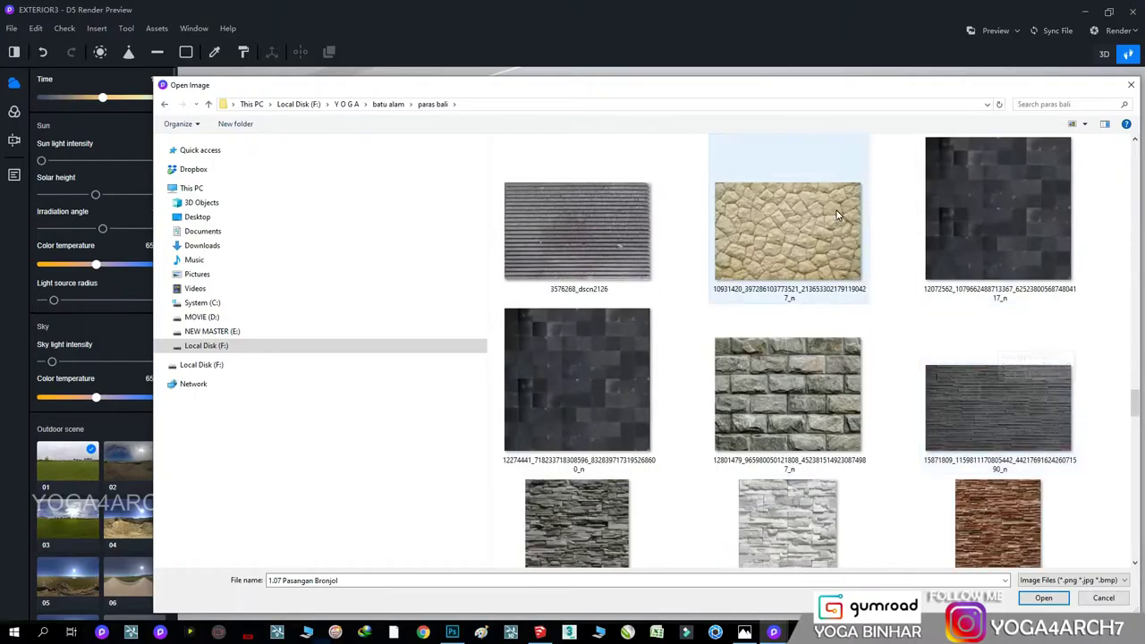
{"action": "double_click", "coordinate": [792, 241]}
{"action": "scroll", "coordinate": [698, 488], "scroll_direction": "down", "scroll_amount": 5}
{"action": "scroll", "coordinate": [693, 483], "scroll_direction": "down", "scroll_amount": 3}
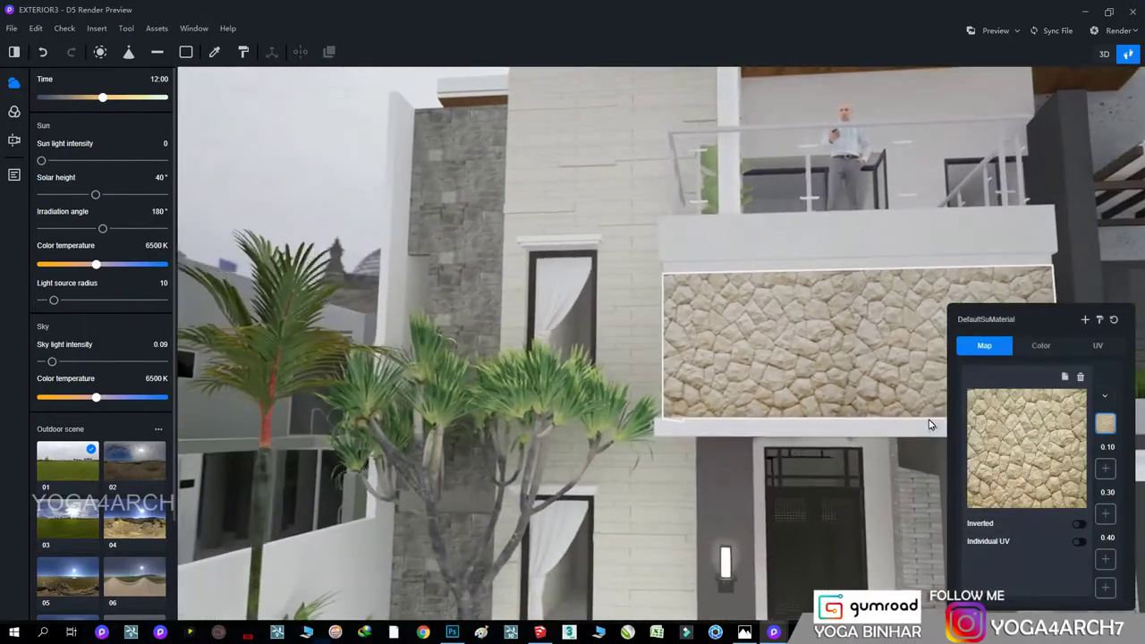
{"action": "scroll", "coordinate": [684, 472], "scroll_direction": "down", "scroll_amount": 4}
{"action": "scroll", "coordinate": [626, 465], "scroll_direction": "down", "scroll_amount": 4}
{"action": "scroll", "coordinate": [500, 429], "scroll_direction": "up", "scroll_amount": 5}
- Apply the Metal material template to the balcony railing
{"action": "scroll", "coordinate": [375, 403], "scroll_direction": "up", "scroll_amount": 5}
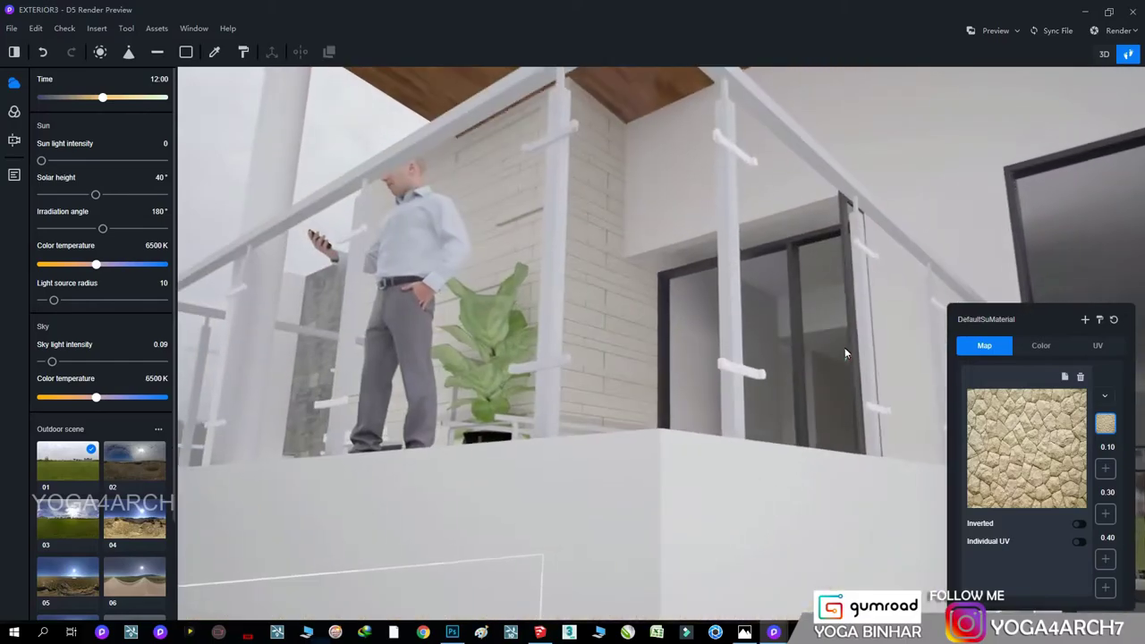
{"action": "left_click", "coordinate": [339, 397]}
{"action": "scroll", "coordinate": [339, 397], "scroll_direction": "up", "scroll_amount": 5}
{"action": "left_click", "coordinate": [533, 347]}
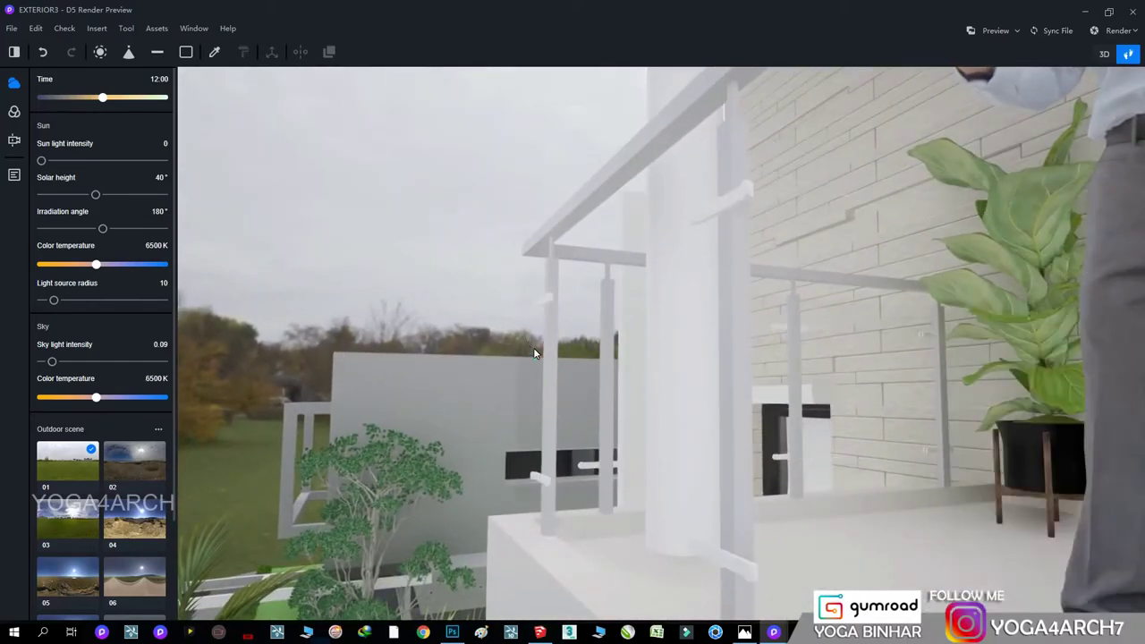
{"action": "left_click", "coordinate": [1041, 345]}
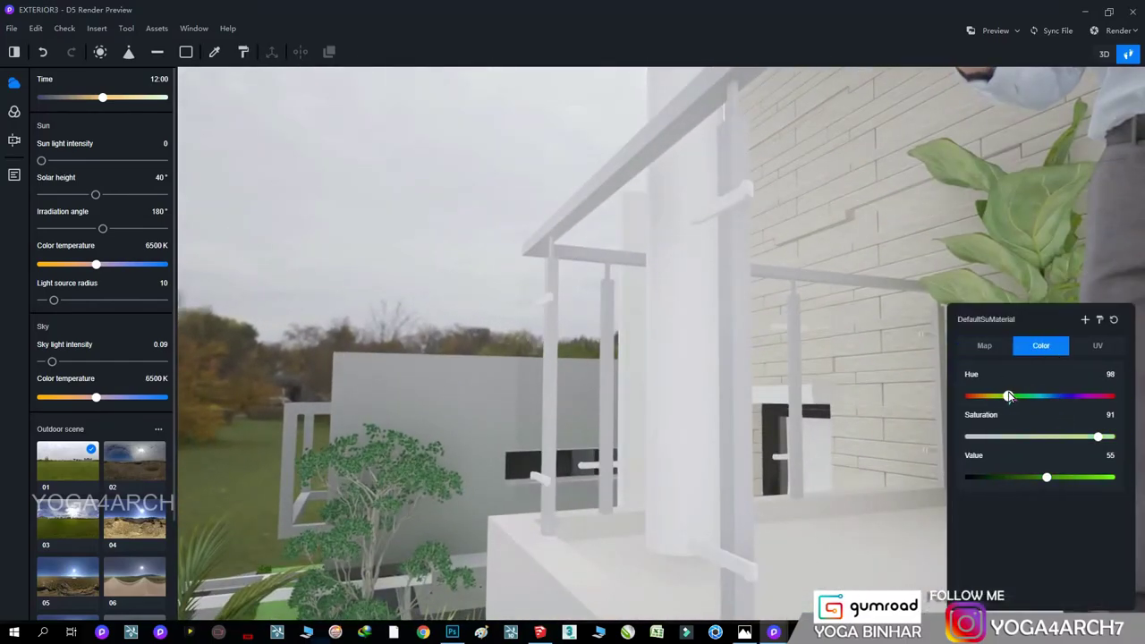
{"action": "left_click_drag", "start_coordinate": [1109, 442], "coordinate": [1112, 441]}
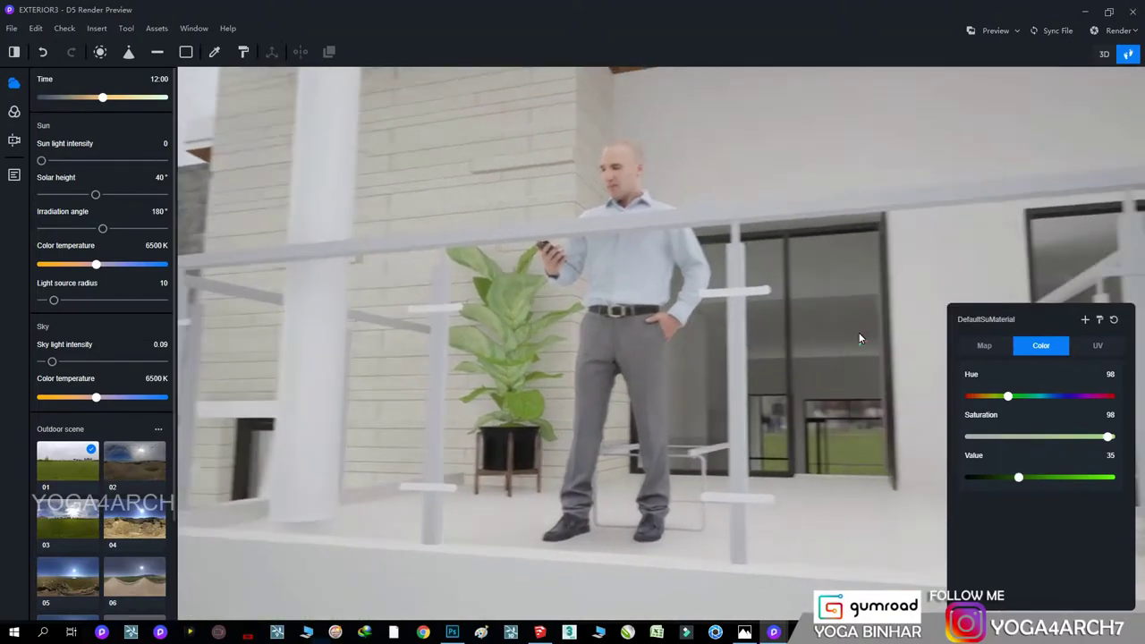
{"action": "left_click", "coordinate": [799, 216]}
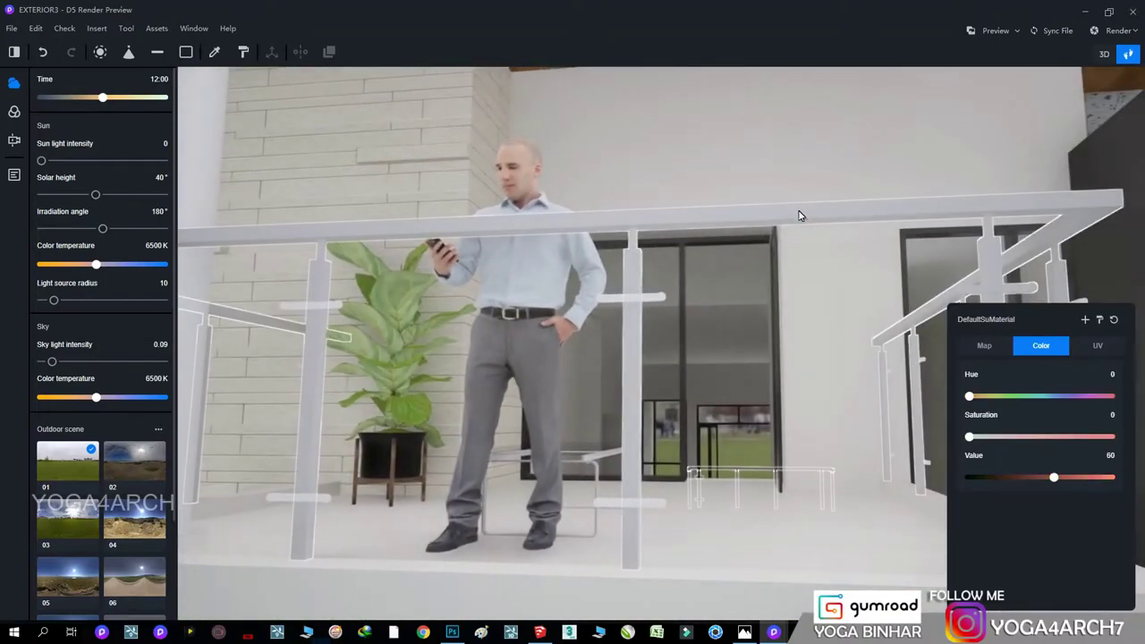
{"action": "left_click", "coordinate": [1046, 476]}
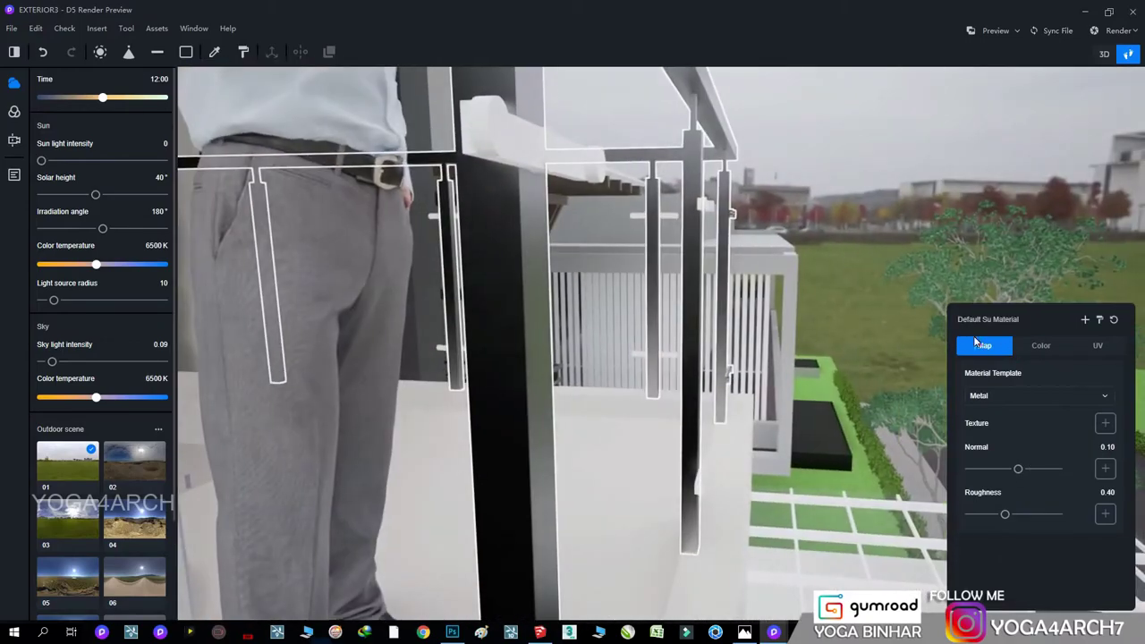
{"action": "left_click", "coordinate": [709, 210]}
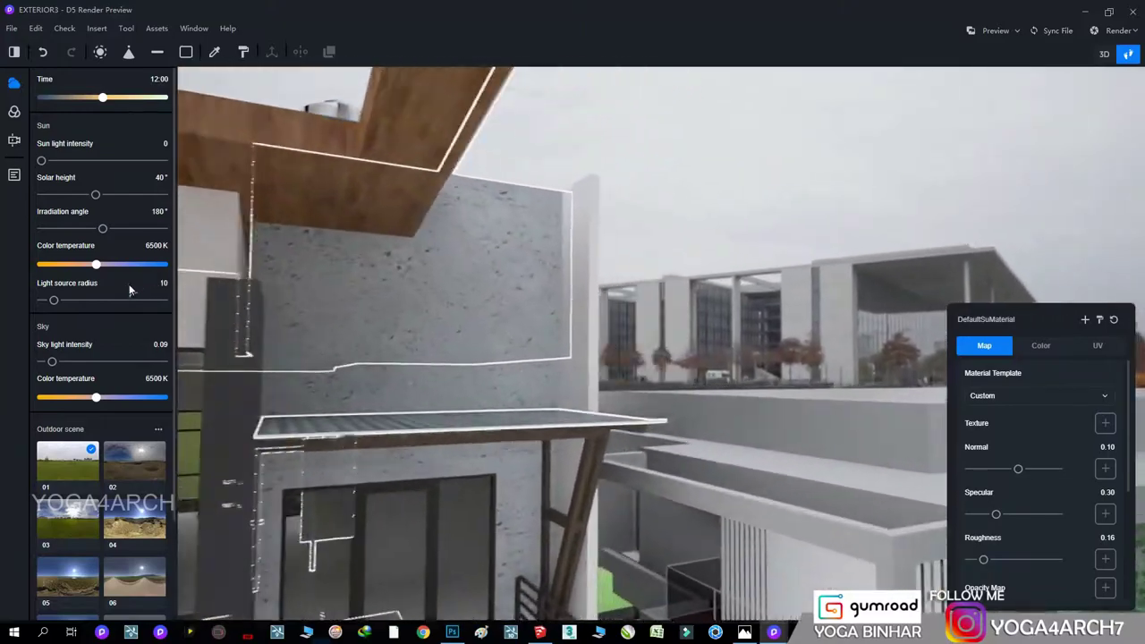
- Strip the wall above the small canopy of its texture and darken it to grey, Value about 22
{"action": "left_click", "coordinate": [495, 297]}
{"action": "left_click", "coordinate": [1084, 424]}
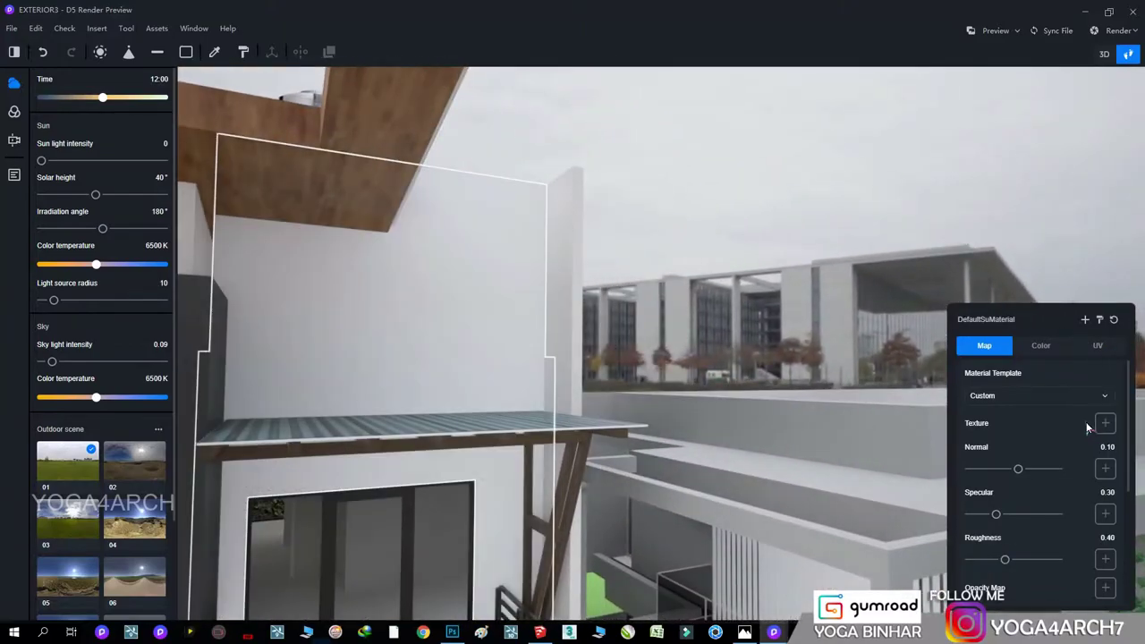
{"action": "left_click_drag", "start_coordinate": [1112, 476], "coordinate": [1000, 477]}
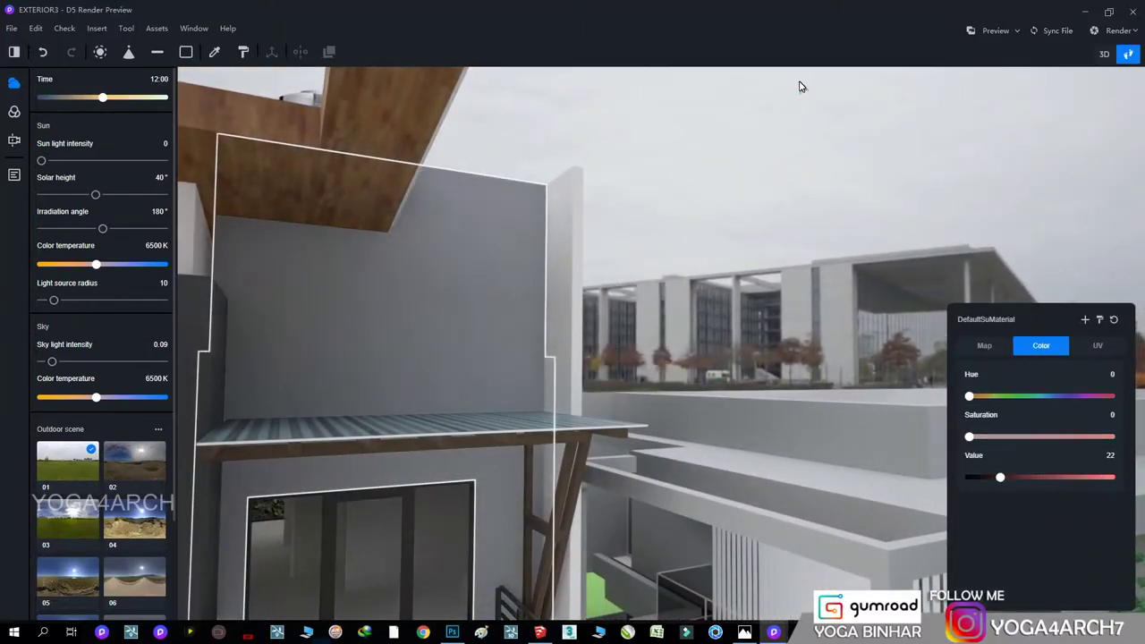
{"action": "scroll", "coordinate": [402, 595], "scroll_direction": "up", "scroll_amount": 5}
{"action": "scroll", "coordinate": [287, 593], "scroll_direction": "up", "scroll_amount": 5}
{"action": "scroll", "coordinate": [276, 567], "scroll_direction": "up", "scroll_amount": 5}
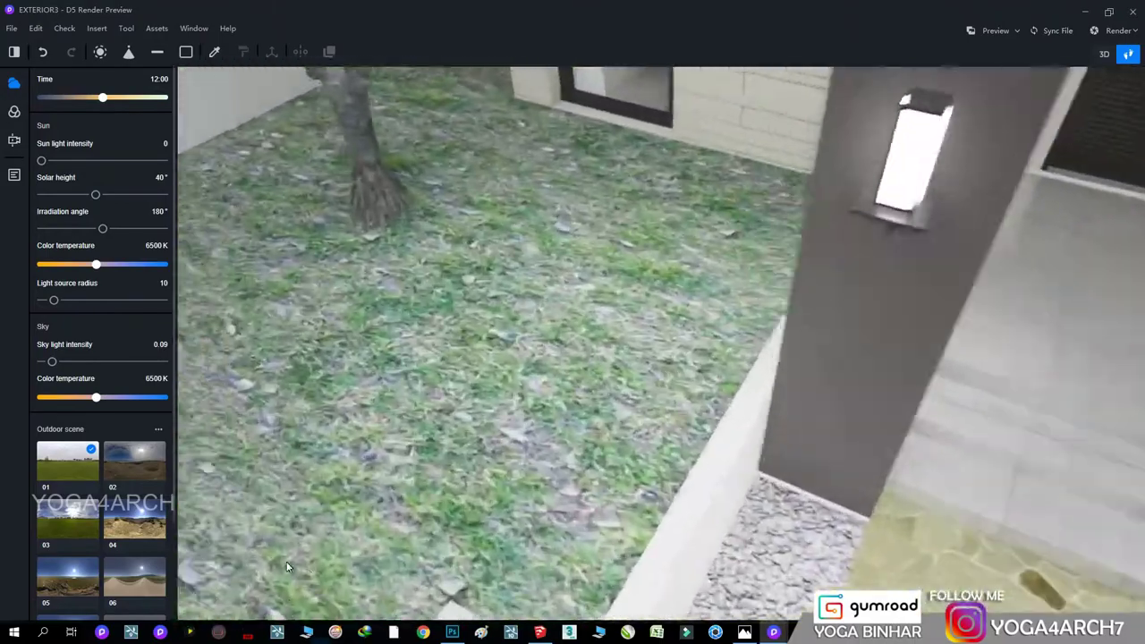
{"action": "scroll", "coordinate": [398, 357], "scroll_direction": "down", "scroll_amount": 5}
- Switch to Scene 2 and make the balcony glass tint pale: saturation 22, value 91
{"action": "left_click", "coordinate": [14, 176]}
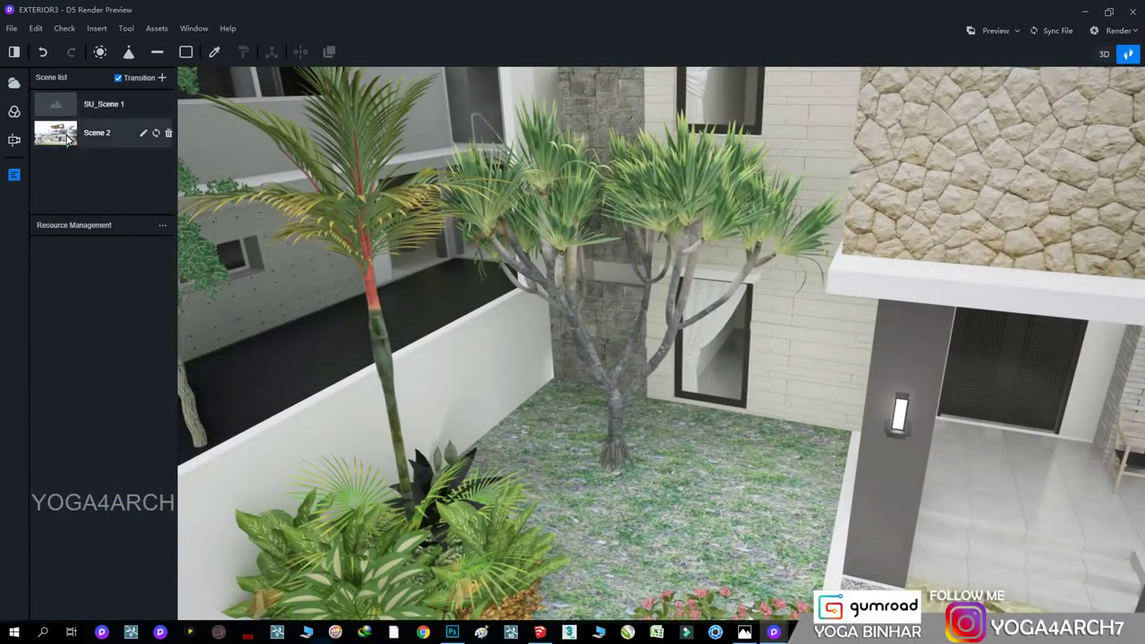
{"action": "left_click", "coordinate": [87, 133]}
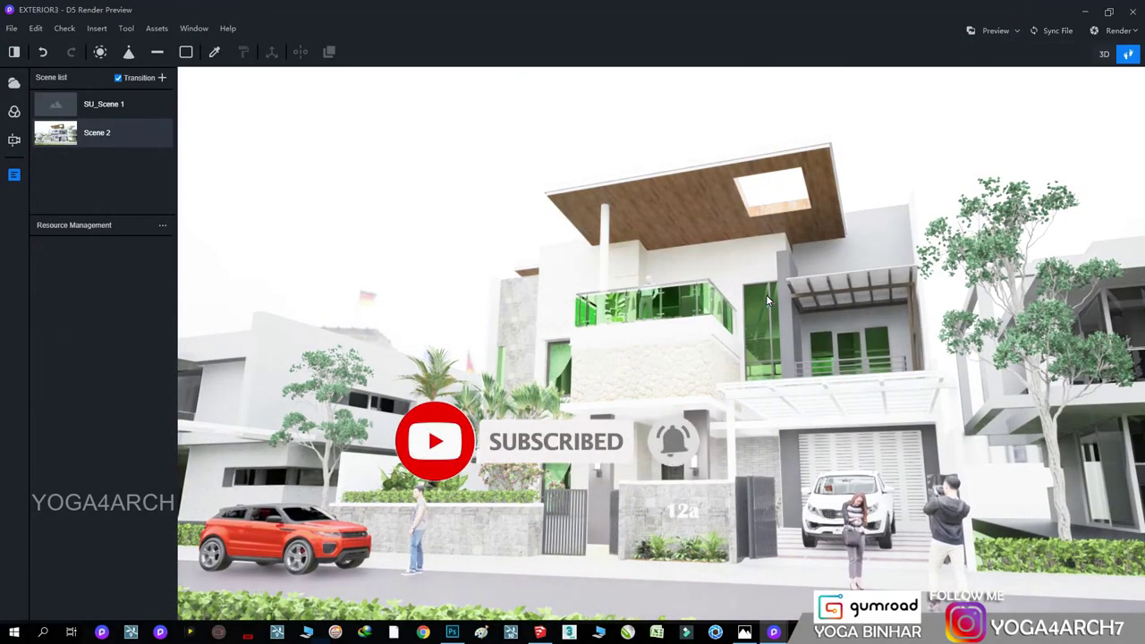
{"action": "left_click", "coordinate": [763, 344]}
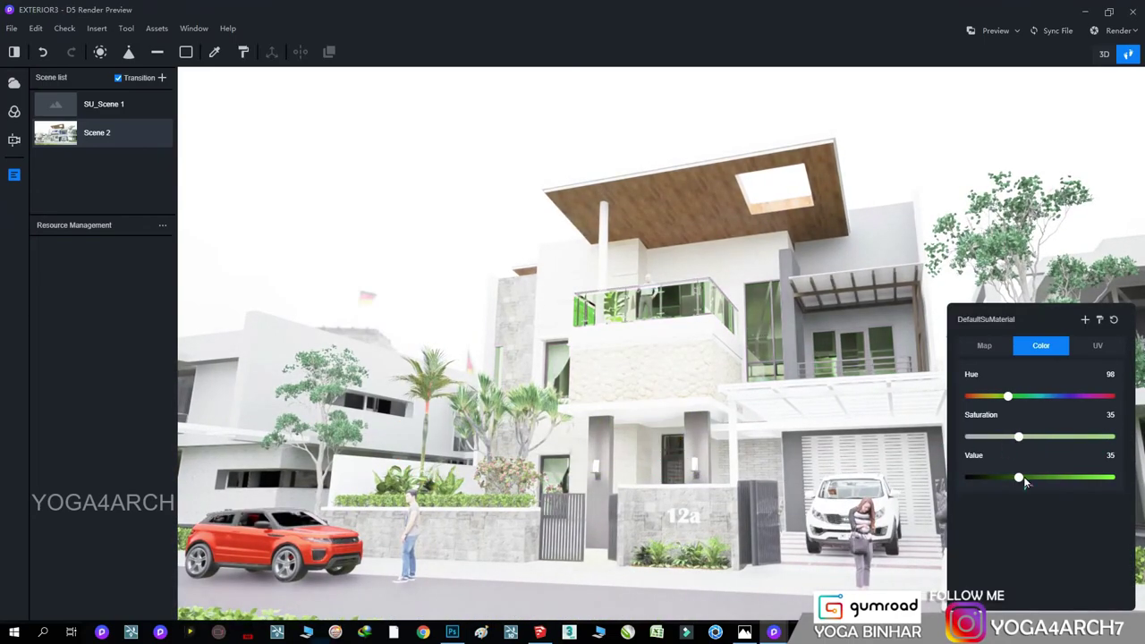
{"action": "left_click_drag", "start_coordinate": [1020, 478], "coordinate": [1098, 477]}
{"action": "left_click_drag", "start_coordinate": [1018, 437], "coordinate": [1010, 437]}
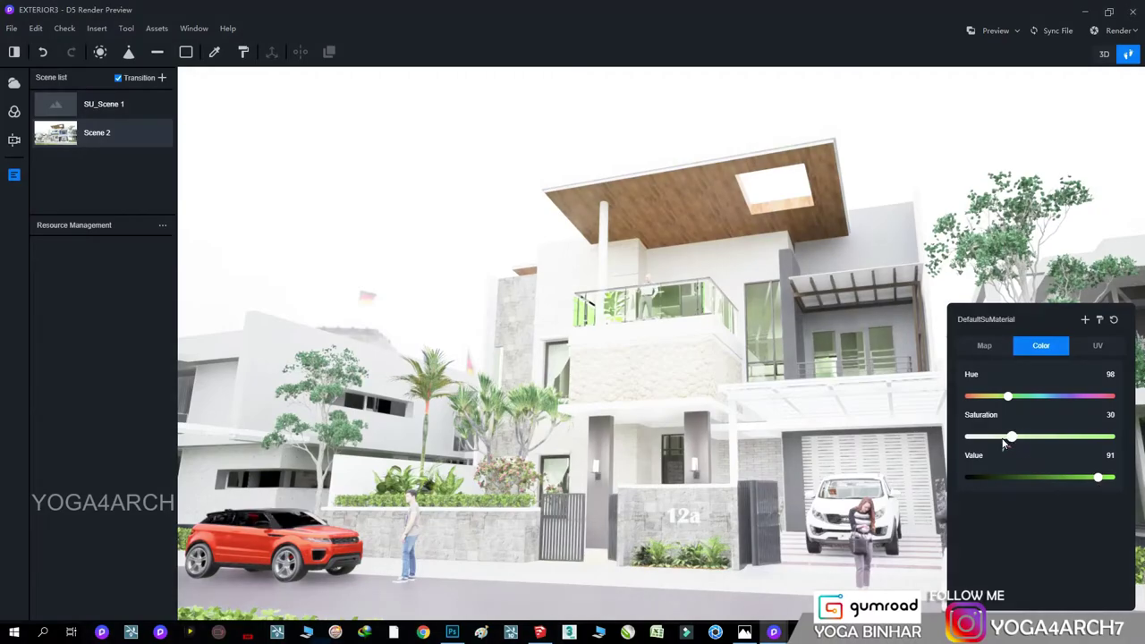
- Lower the glass material's Refraction from 1.52 to 1.00 in the Map settings
{"action": "scroll", "coordinate": [807, 177], "scroll_direction": "up", "scroll_amount": 2}
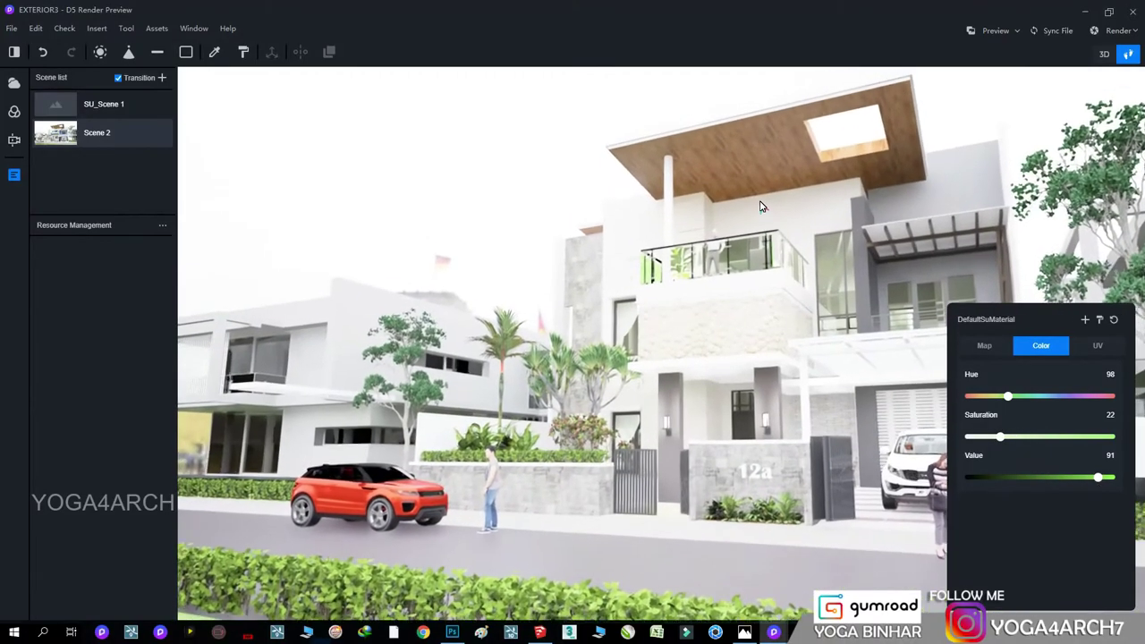
{"action": "scroll", "coordinate": [743, 177], "scroll_direction": "up", "scroll_amount": 2}
{"action": "scroll", "coordinate": [671, 176], "scroll_direction": "up", "scroll_amount": 2}
{"action": "scroll", "coordinate": [685, 198], "scroll_direction": "up", "scroll_amount": 2}
{"action": "scroll", "coordinate": [685, 198], "scroll_direction": "up", "scroll_amount": 3}
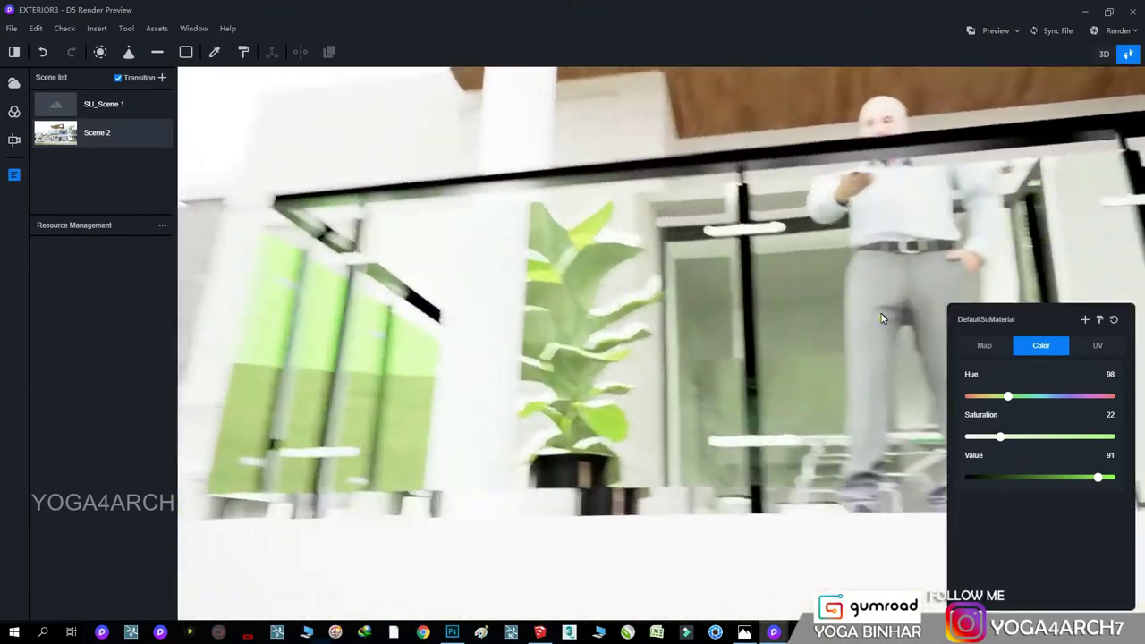
{"action": "left_click", "coordinate": [983, 345]}
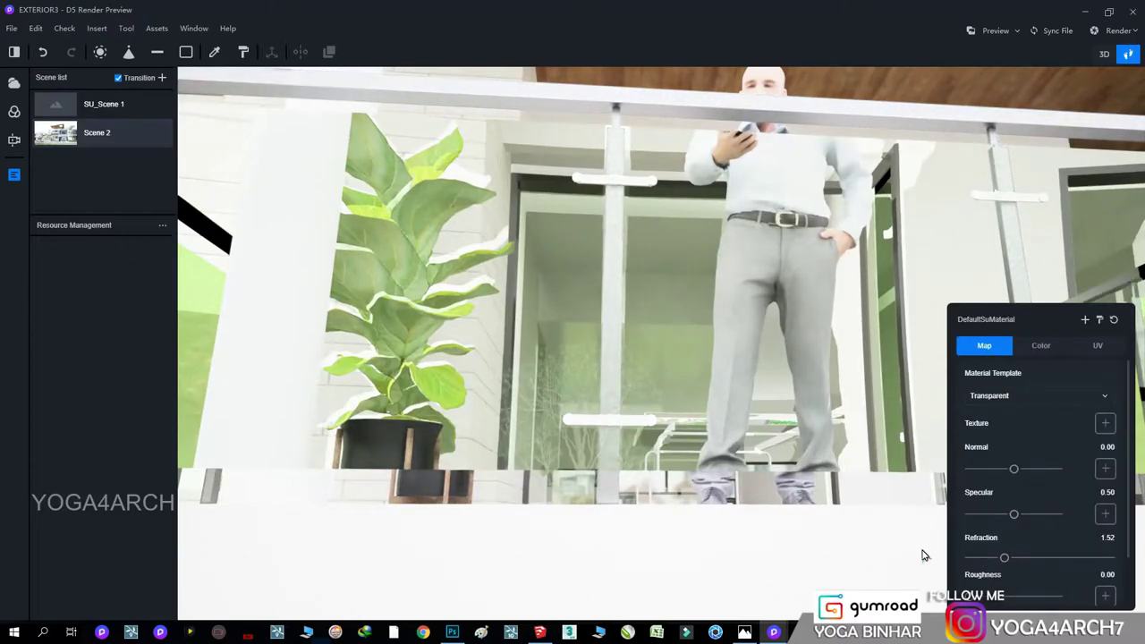
{"action": "left_click_drag", "start_coordinate": [1004, 561], "coordinate": [968, 558]}
{"action": "scroll", "coordinate": [677, 437], "scroll_direction": "down", "scroll_amount": 2}
{"action": "scroll", "coordinate": [761, 435], "scroll_direction": "down", "scroll_amount": 2}
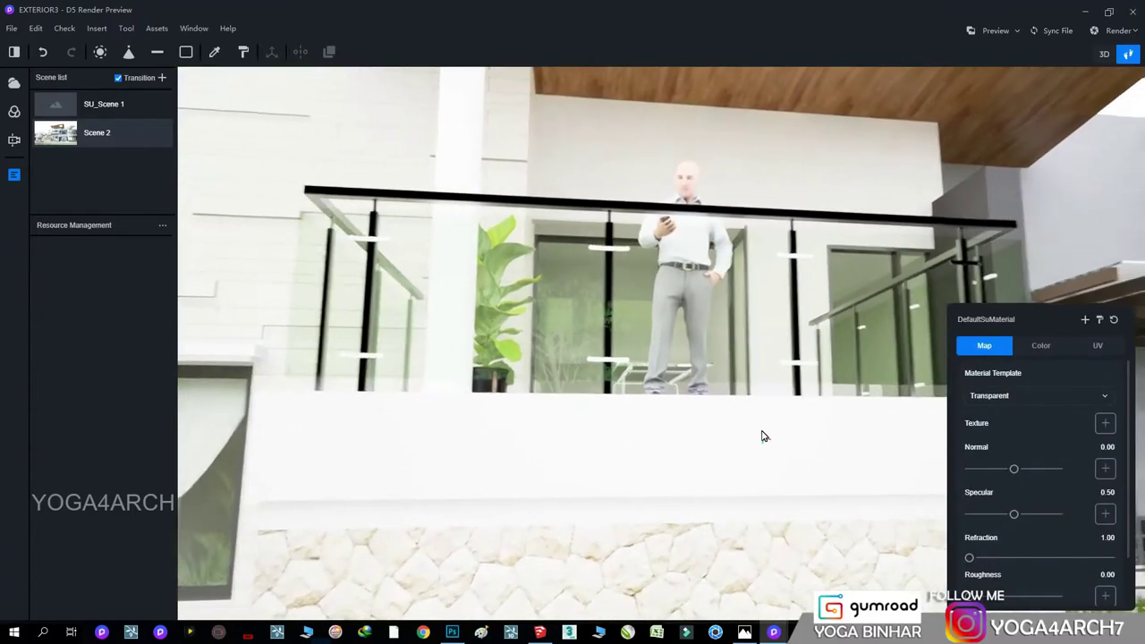
{"action": "scroll", "coordinate": [881, 444], "scroll_direction": "down", "scroll_amount": 2}
{"action": "scroll", "coordinate": [792, 511], "scroll_direction": "down", "scroll_amount": 2}
{"action": "scroll", "coordinate": [1014, 166], "scroll_direction": "down", "scroll_amount": 2}
{"action": "scroll", "coordinate": [629, 299], "scroll_direction": "up", "scroll_amount": 2}
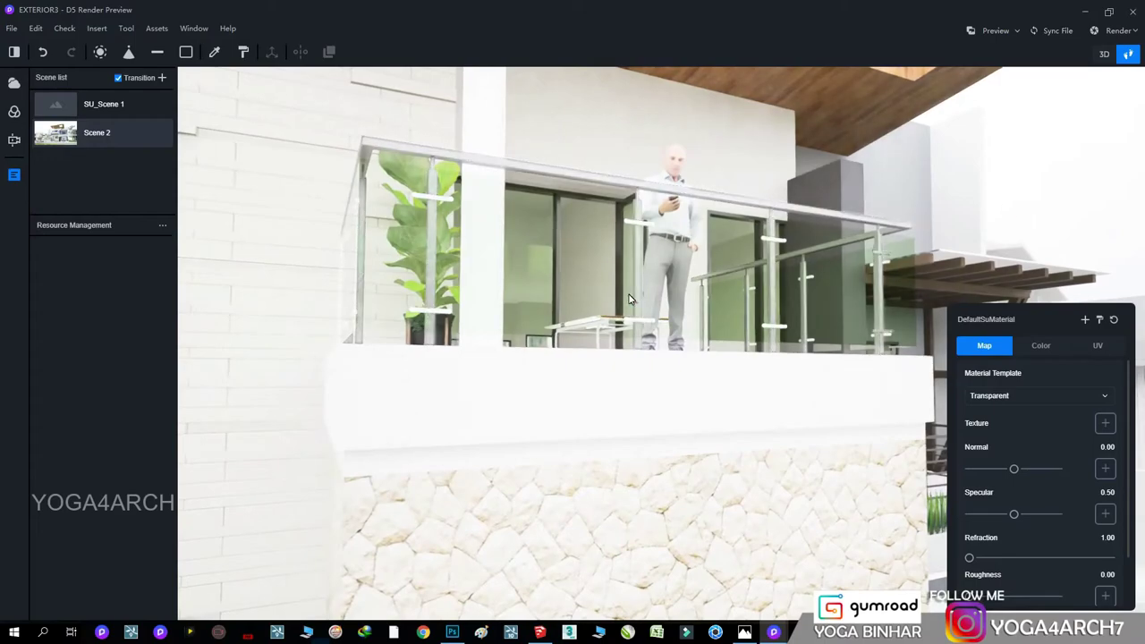
{"action": "left_click", "coordinate": [13, 82]}
- Set the outdoor sky to a custom HDR file from an F:\HDRI subfolder
{"action": "scroll", "coordinate": [81, 447], "scroll_direction": "down", "scroll_amount": 5}
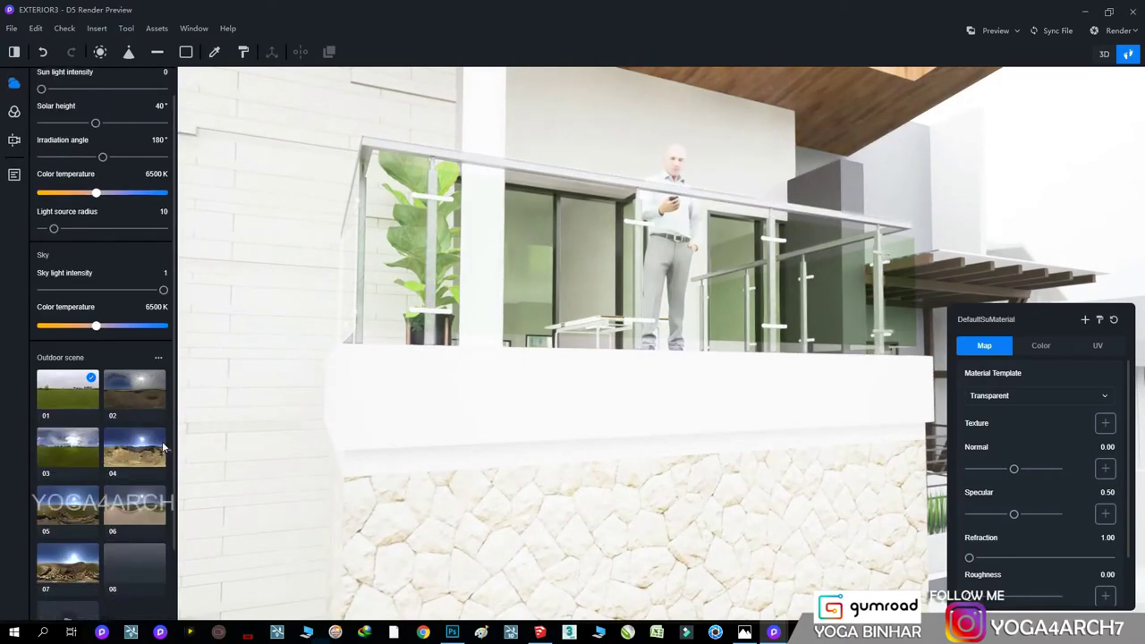
{"action": "scroll", "coordinate": [82, 572], "scroll_direction": "down", "scroll_amount": 3}
{"action": "left_click", "coordinate": [68, 572]}
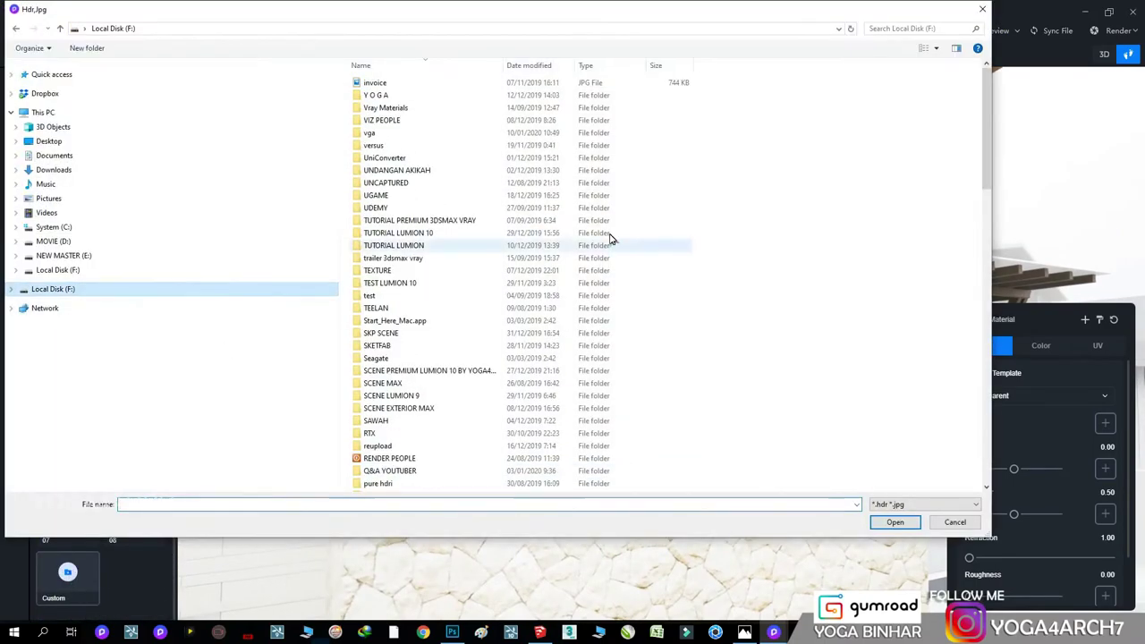
{"action": "left_click", "coordinate": [434, 70]}
{"action": "scroll", "coordinate": [471, 285], "scroll_direction": "down", "scroll_amount": 3}
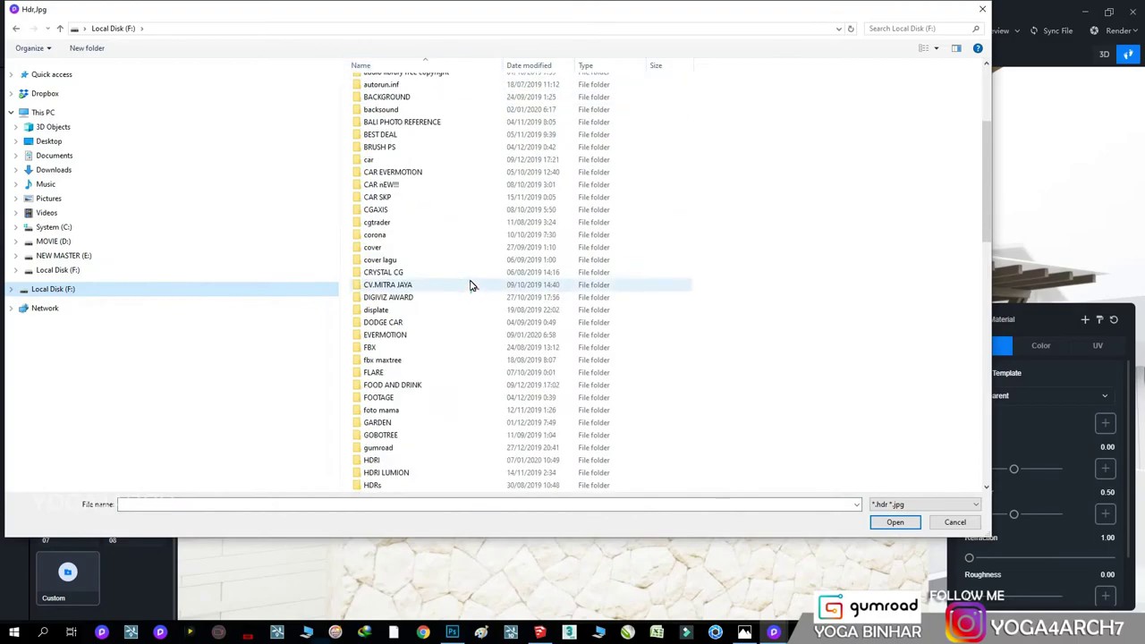
{"action": "double_click", "coordinate": [385, 347]}
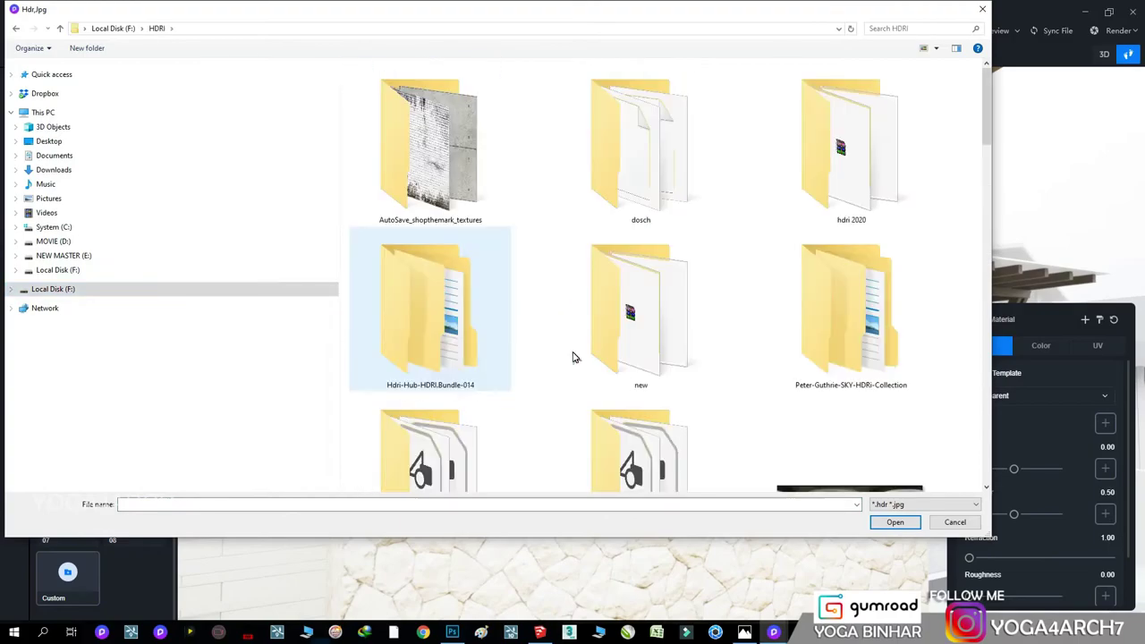
{"action": "scroll", "coordinate": [544, 345], "scroll_direction": "down", "scroll_amount": 3}
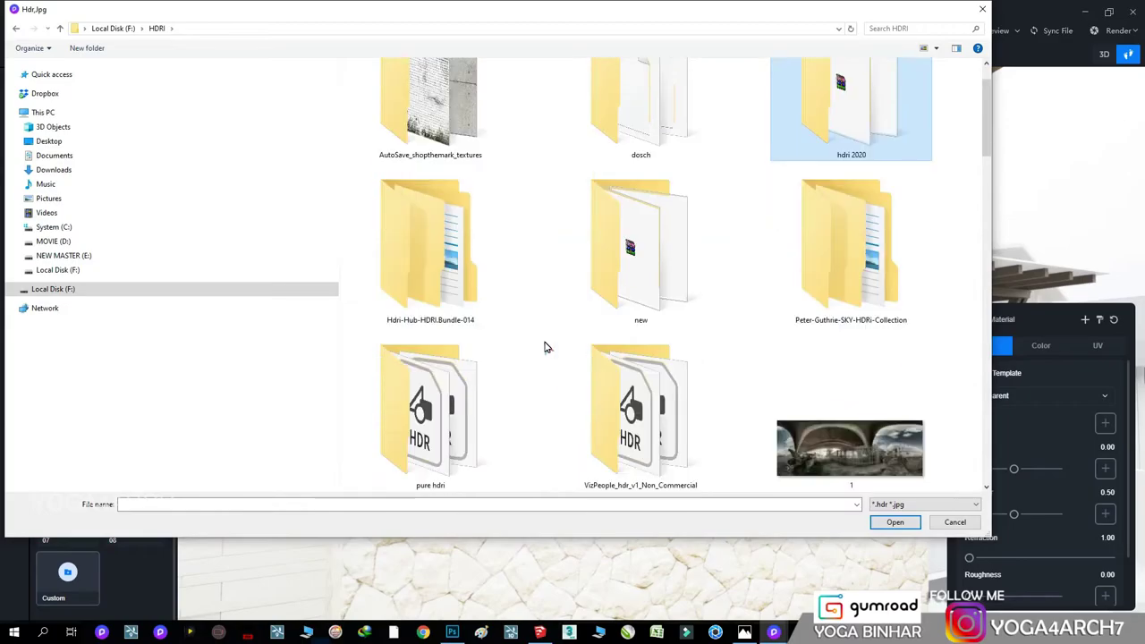
{"action": "double_click", "coordinate": [617, 384]}
{"action": "scroll", "coordinate": [567, 317], "scroll_direction": "down", "scroll_amount": 3}
{"action": "double_click", "coordinate": [470, 408]}
{"action": "key", "text": "s"}
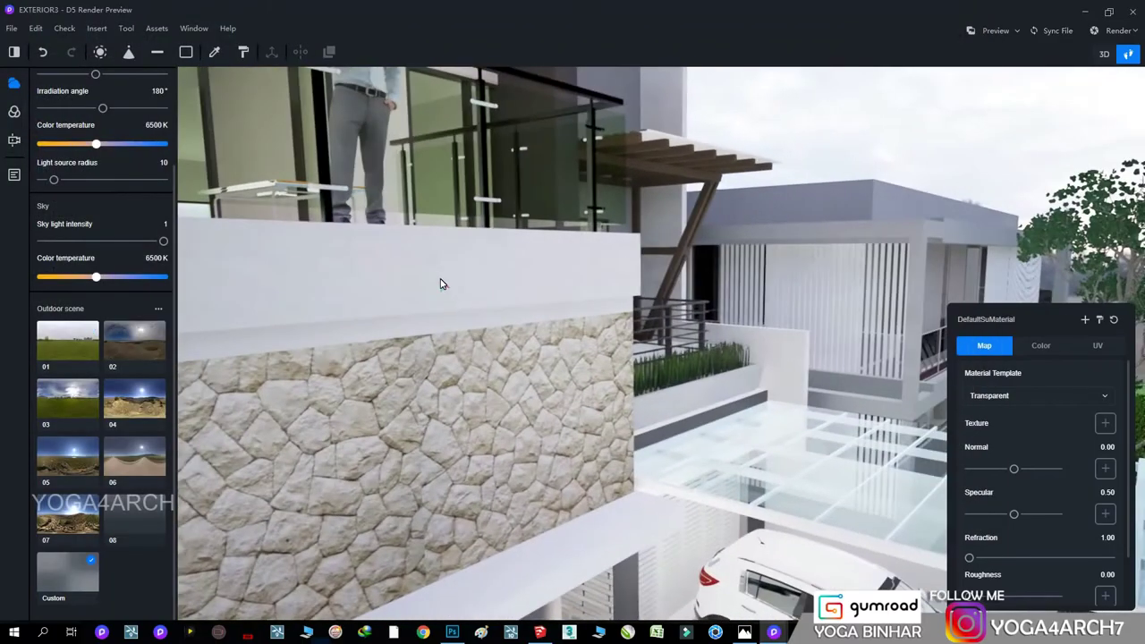
{"action": "mouse_move", "coordinate": [588, 350]}
{"action": "right_mouse_down"}
{"action": "mouse_move", "coordinate": [776, 437]}
{"action": "mouse_move", "coordinate": [252, 368]}
{"action": "mouse_move", "coordinate": [205, 323]}
{"action": "mouse_move", "coordinate": [17, 424]}
{"action": "mouse_move", "coordinate": [168, 277]}
{"action": "mouse_move", "coordinate": [493, 279]}
{"action": "right_mouse_up"}
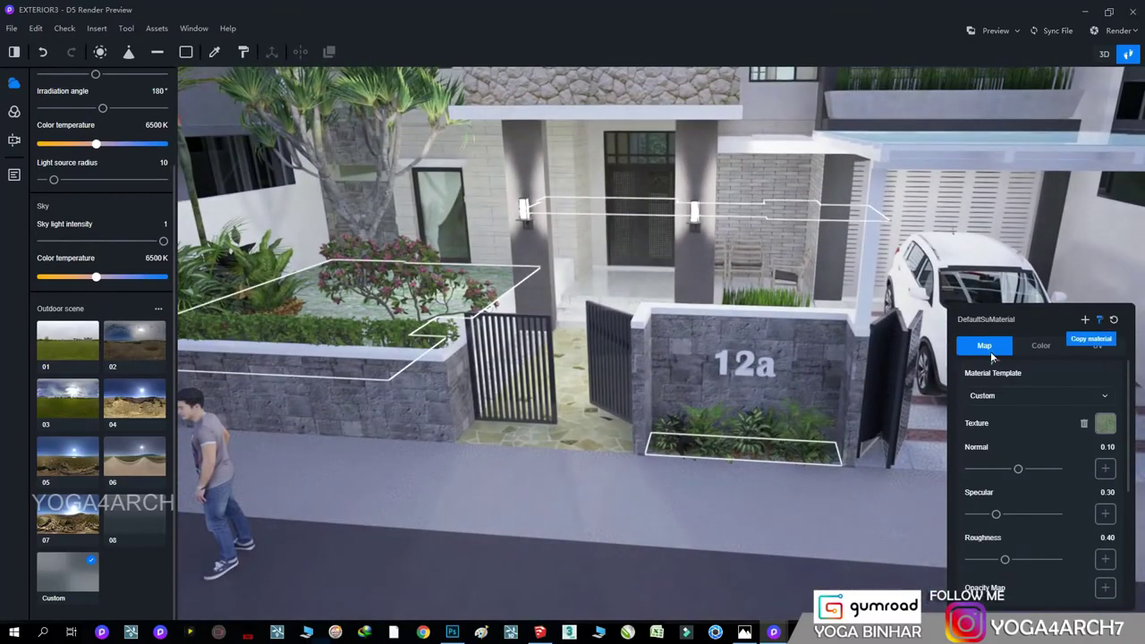
- Orbit past the carport, then jump to the Scene 2 street-front view of house 12a
{"action": "right_click_drag", "start_coordinate": [991, 356], "coordinate": [934, 281]}
{"action": "mouse_move", "coordinate": [799, 422]}
{"action": "right_mouse_down"}
{"action": "mouse_move", "coordinate": [671, 344]}
{"action": "mouse_move", "coordinate": [1, 280]}
{"action": "right_mouse_up"}
{"action": "left_click", "coordinate": [14, 175]}
{"action": "left_click", "coordinate": [166, 133]}
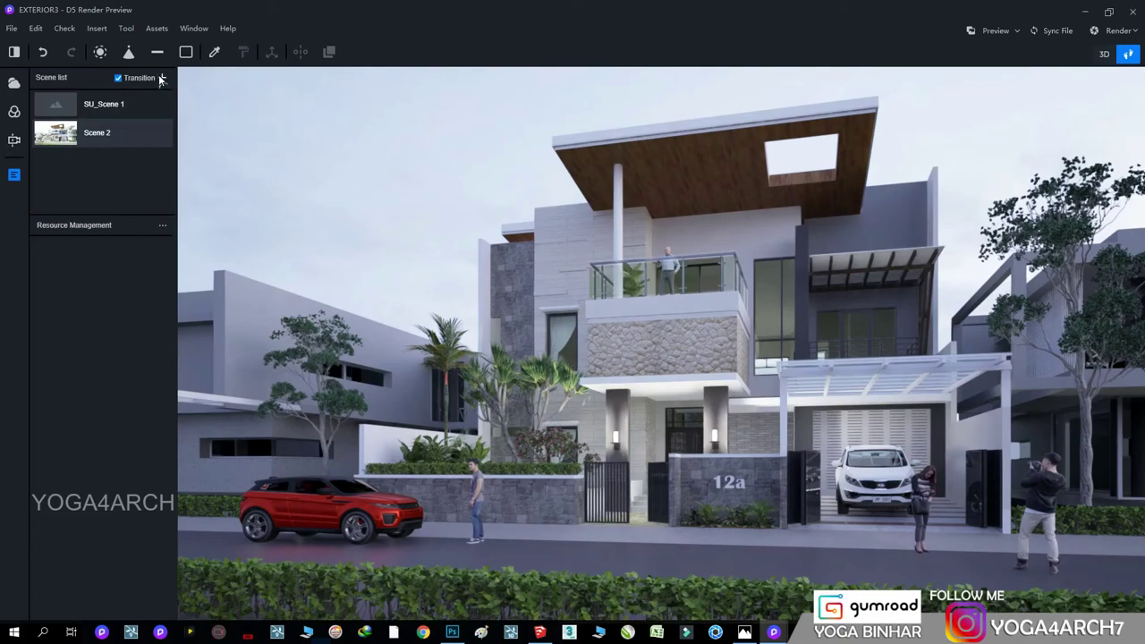
- Dim sky light intensity to 0.09, rotate the HDRI sky to 178°, and add Scene 3
{"action": "left_click", "coordinate": [13, 82]}
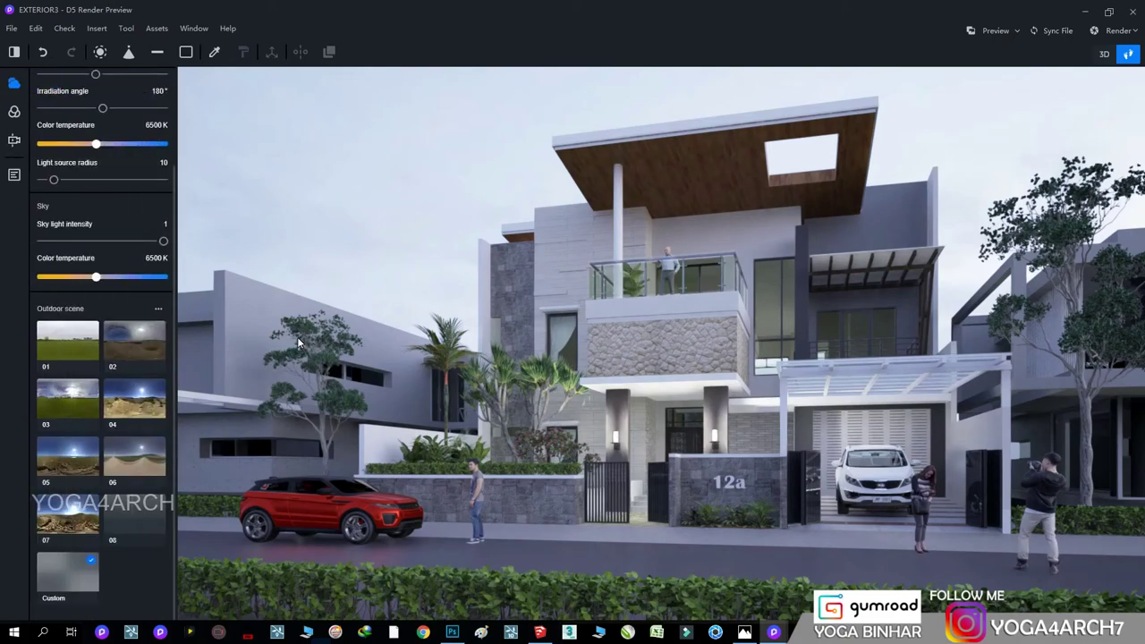
{"action": "left_click", "coordinate": [154, 309]}
{"action": "left_click_drag", "start_coordinate": [45, 348], "coordinate": [122, 347]}
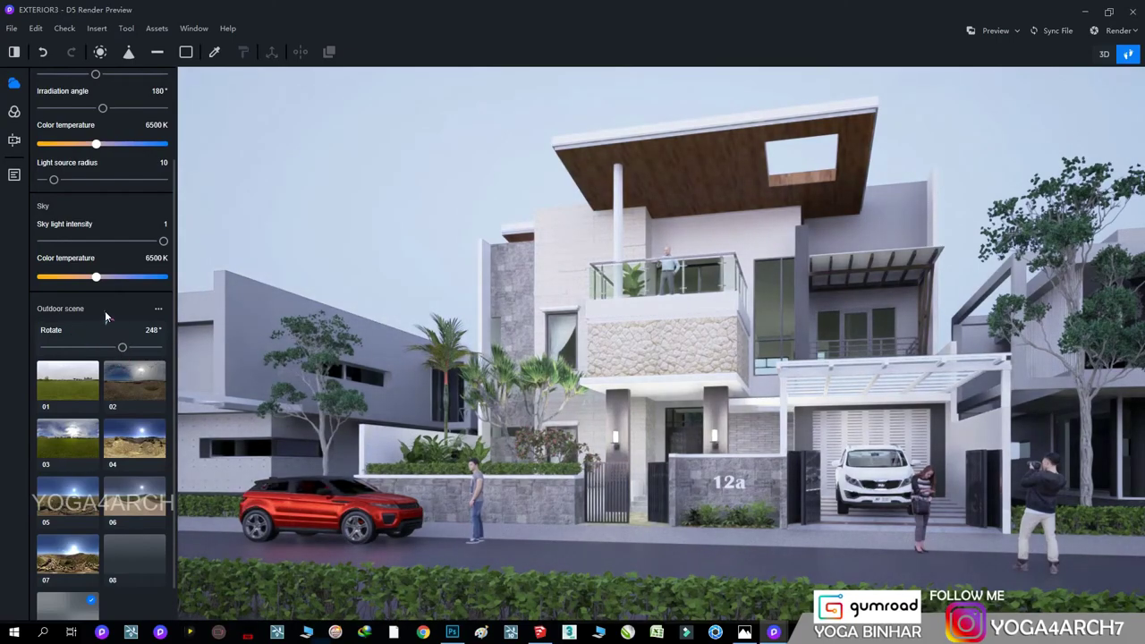
{"action": "left_click_drag", "start_coordinate": [161, 243], "coordinate": [54, 243]}
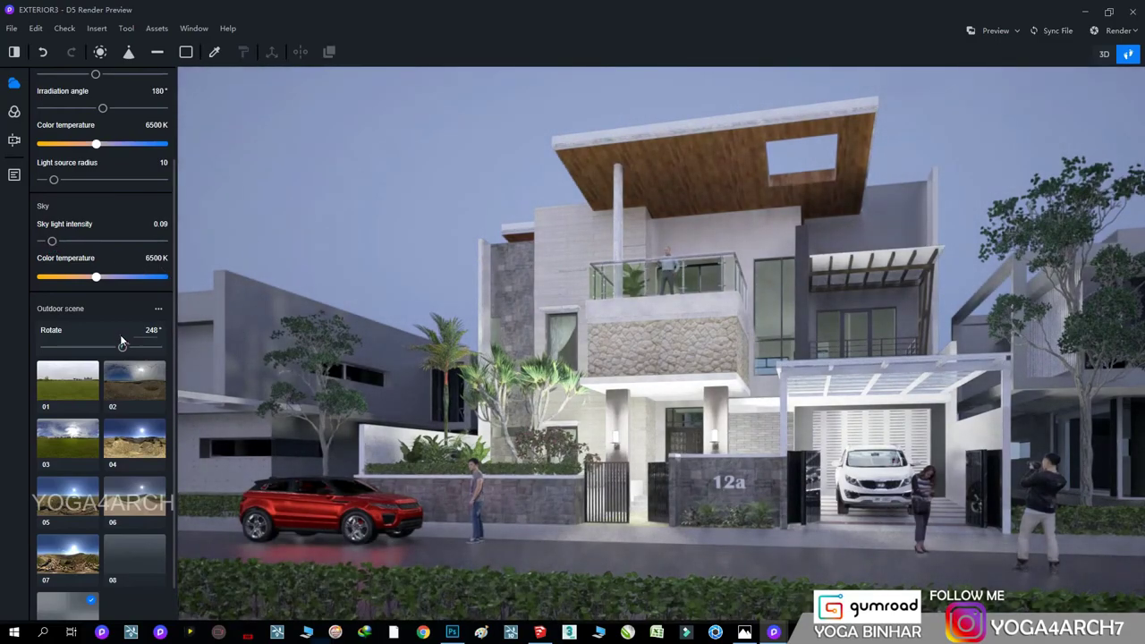
{"action": "left_click_drag", "start_coordinate": [122, 344], "coordinate": [97, 346]}
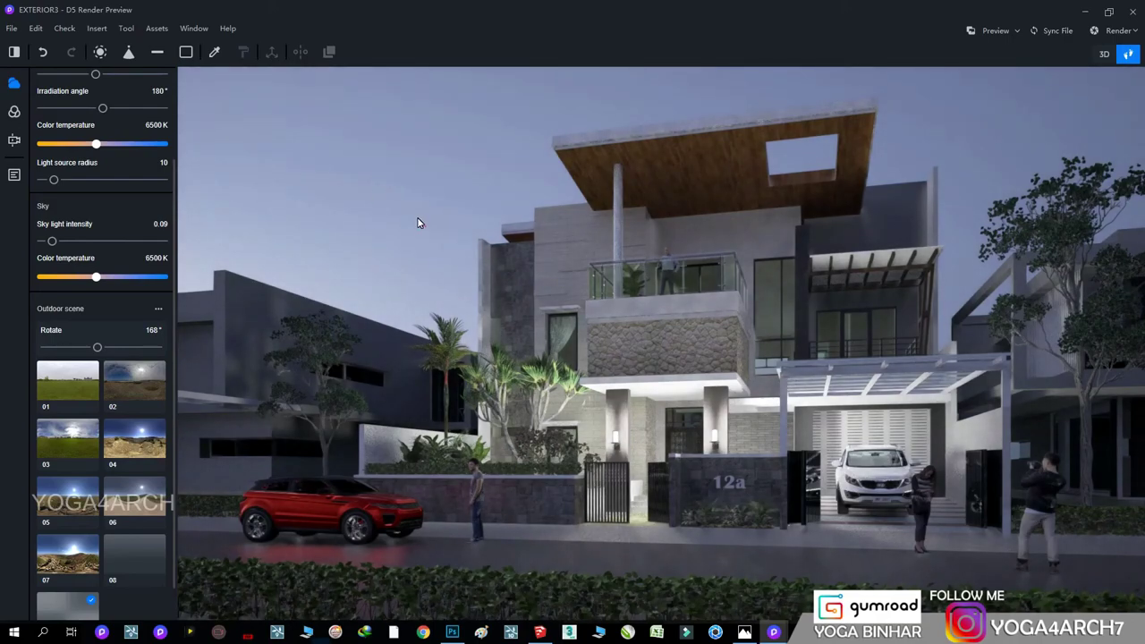
{"action": "left_click", "coordinate": [14, 175]}
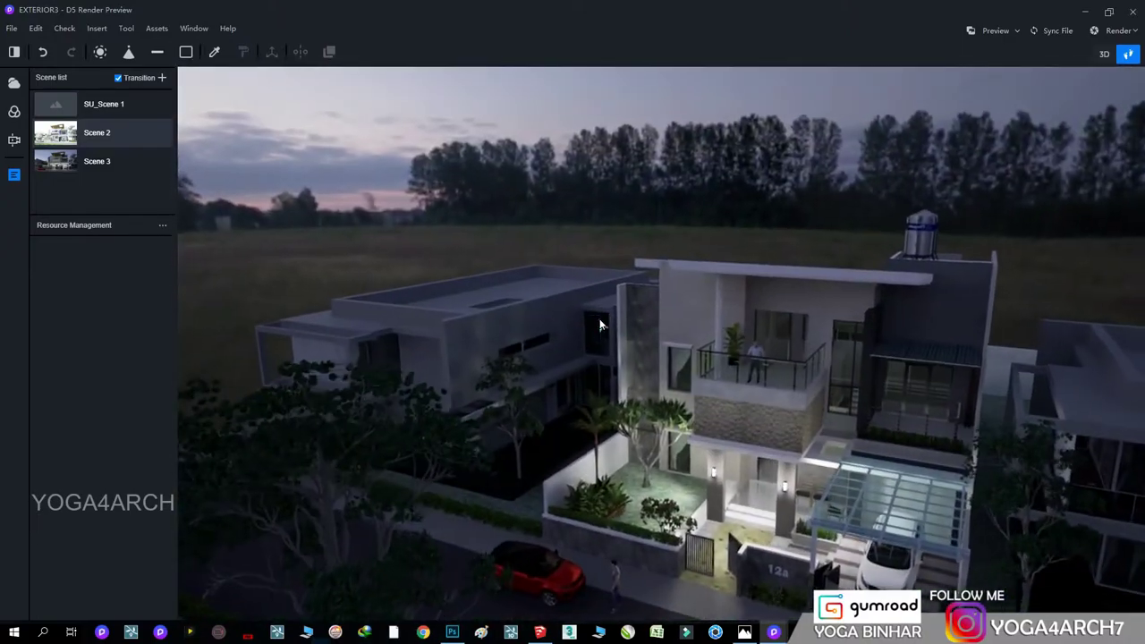
{"action": "left_click", "coordinate": [13, 83]}
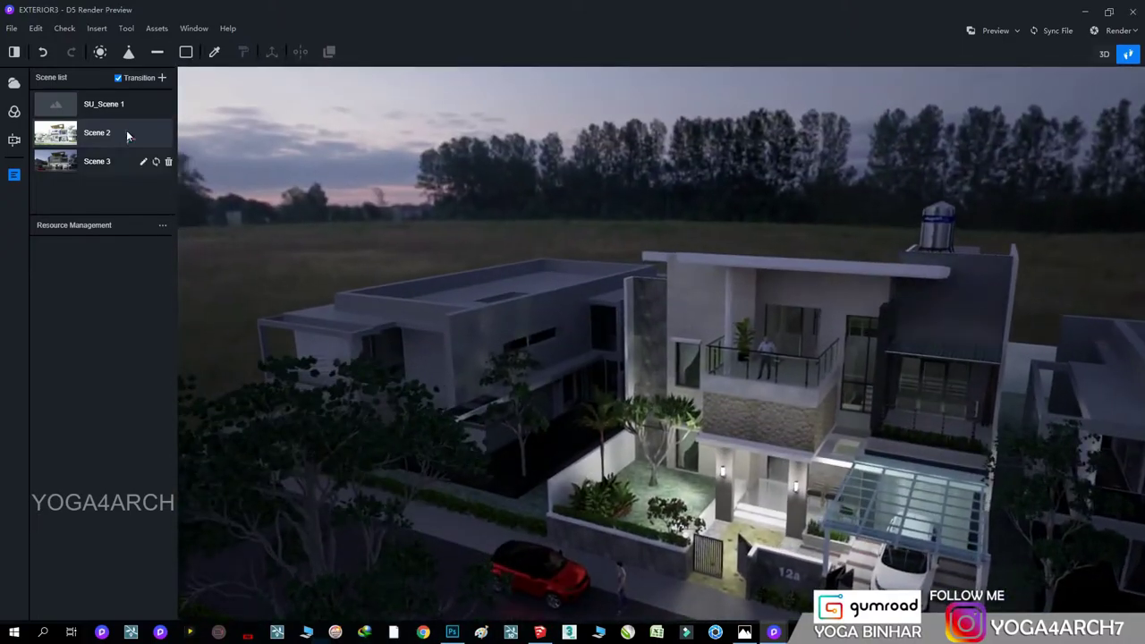
{"action": "left_click_drag", "start_coordinate": [98, 350], "coordinate": [101, 348]}
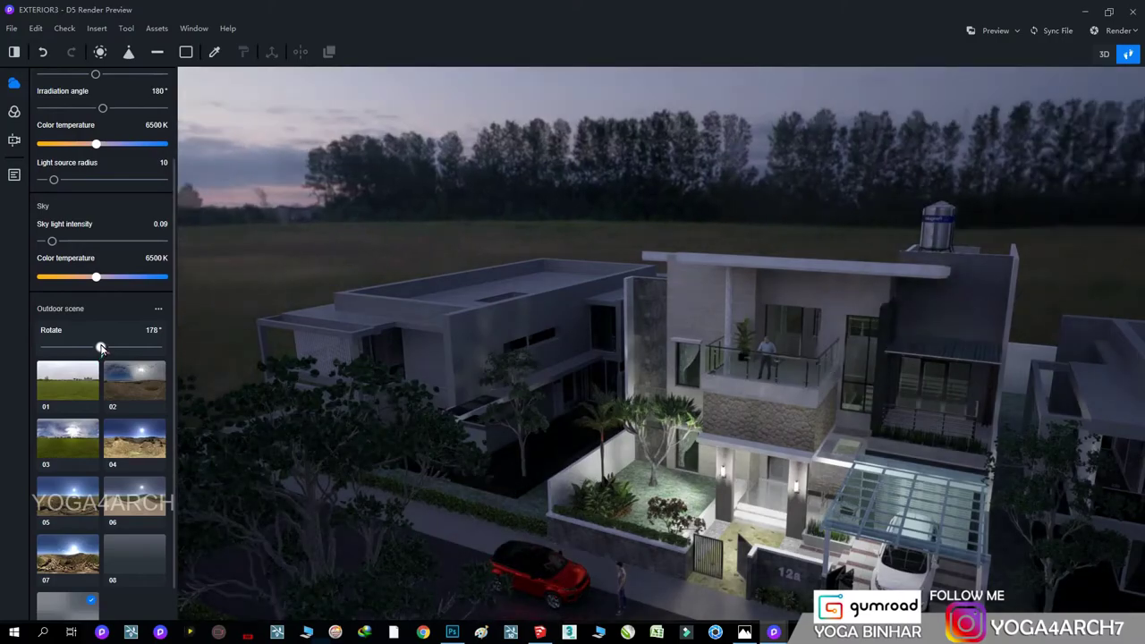
{"action": "scroll", "coordinate": [633, 370], "scroll_direction": "up", "scroll_amount": 5}
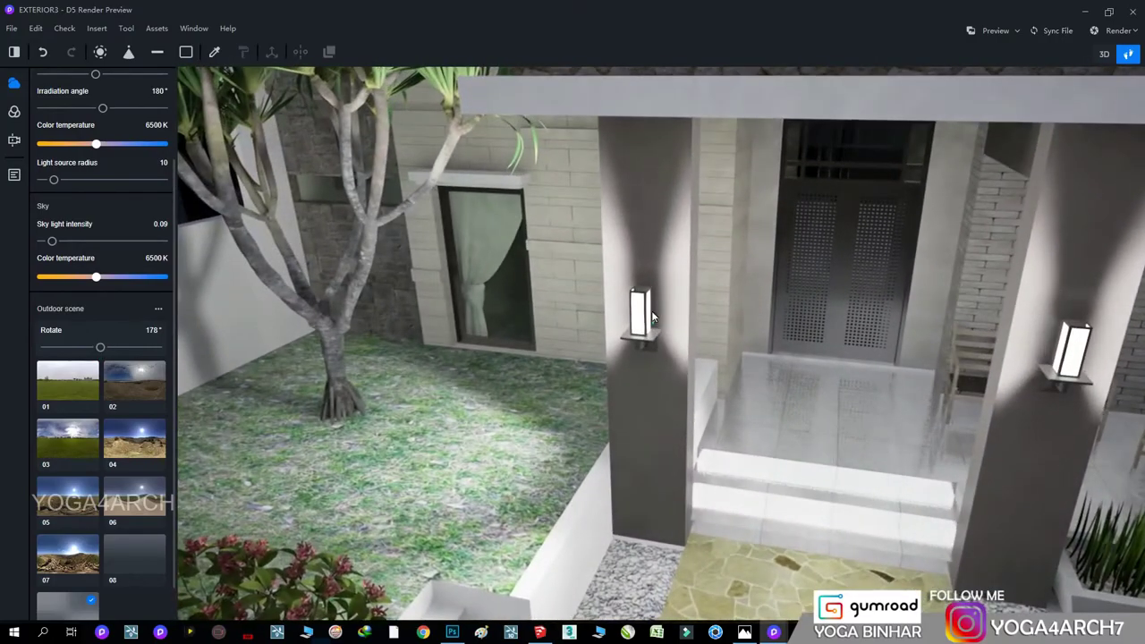
- Set the porch lamp's emissive light intensity to 0.1 and adjust its brightness and colour value
{"action": "left_click", "coordinate": [651, 311]}
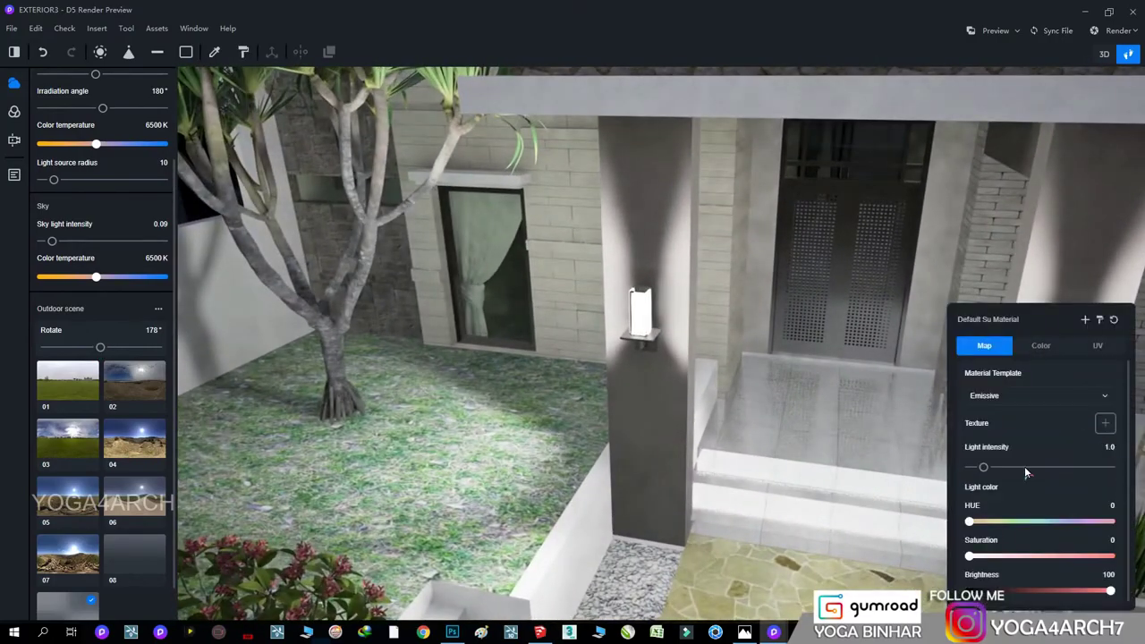
{"action": "left_click", "coordinate": [1039, 345]}
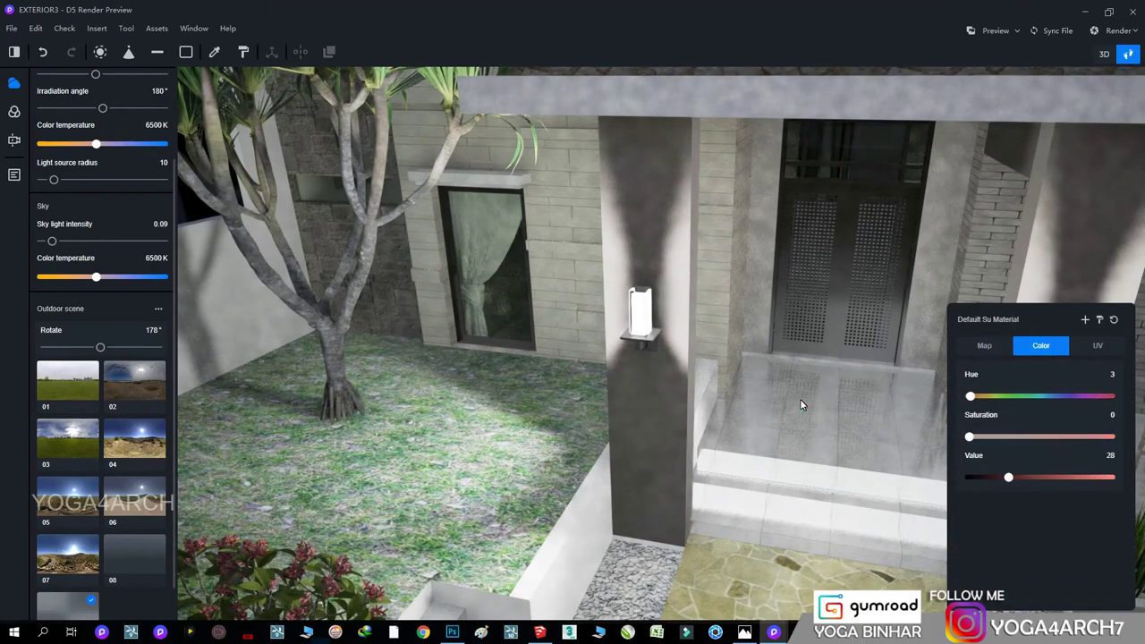
{"action": "left_click", "coordinate": [984, 345]}
{"action": "left_click_drag", "start_coordinate": [1109, 586], "coordinate": [999, 583]}
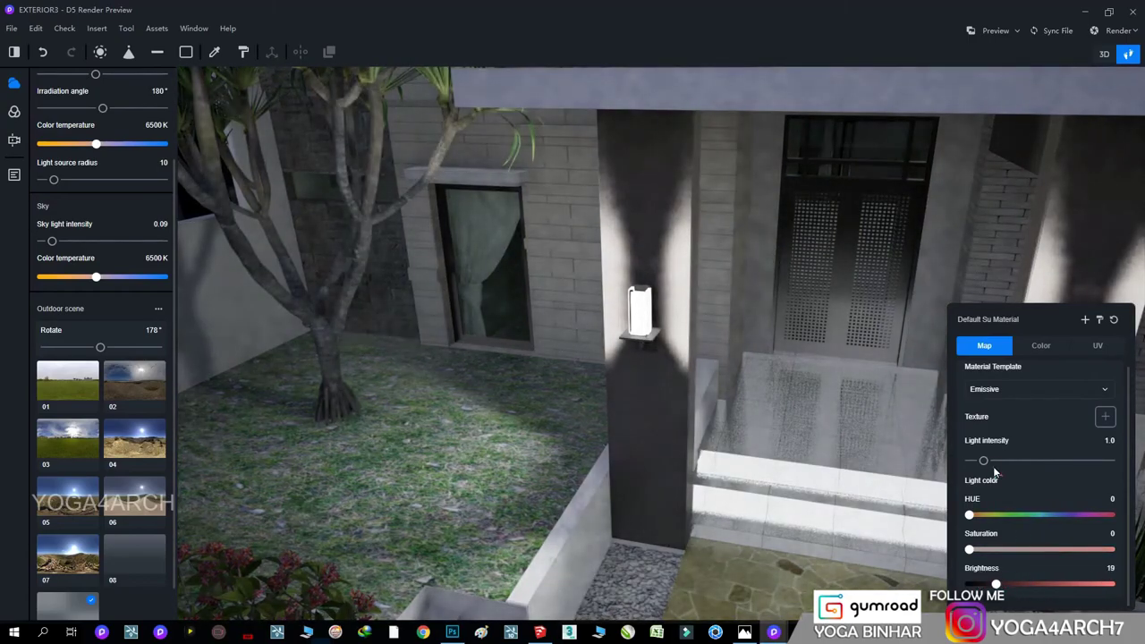
{"action": "left_click_drag", "start_coordinate": [983, 460], "coordinate": [971, 462]}
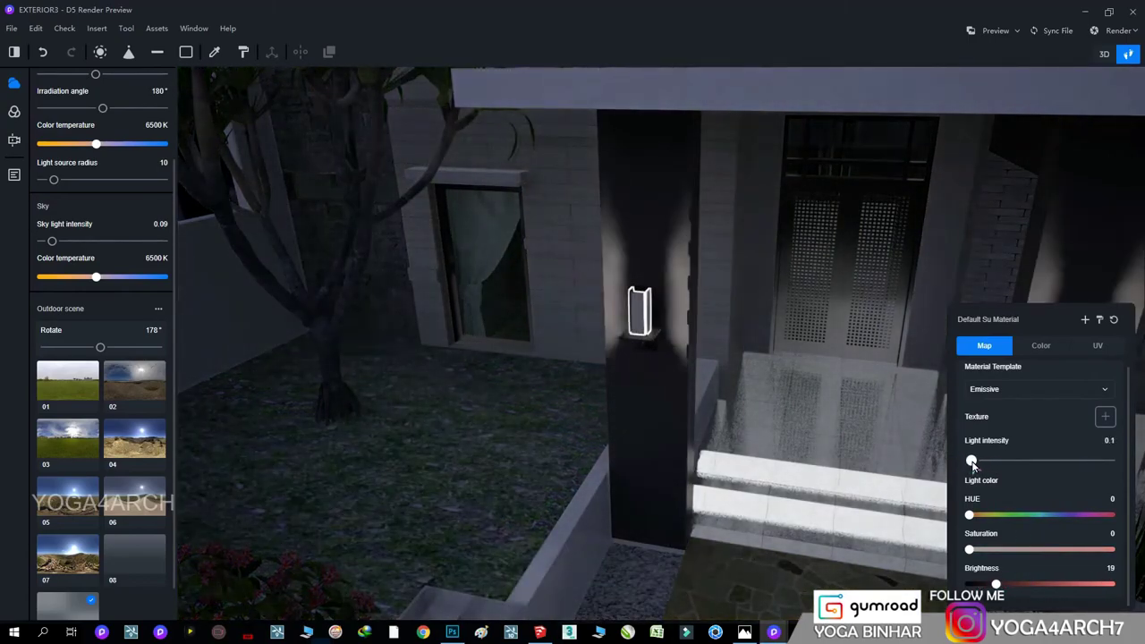
{"action": "left_click_drag", "start_coordinate": [995, 583], "coordinate": [1051, 588]}
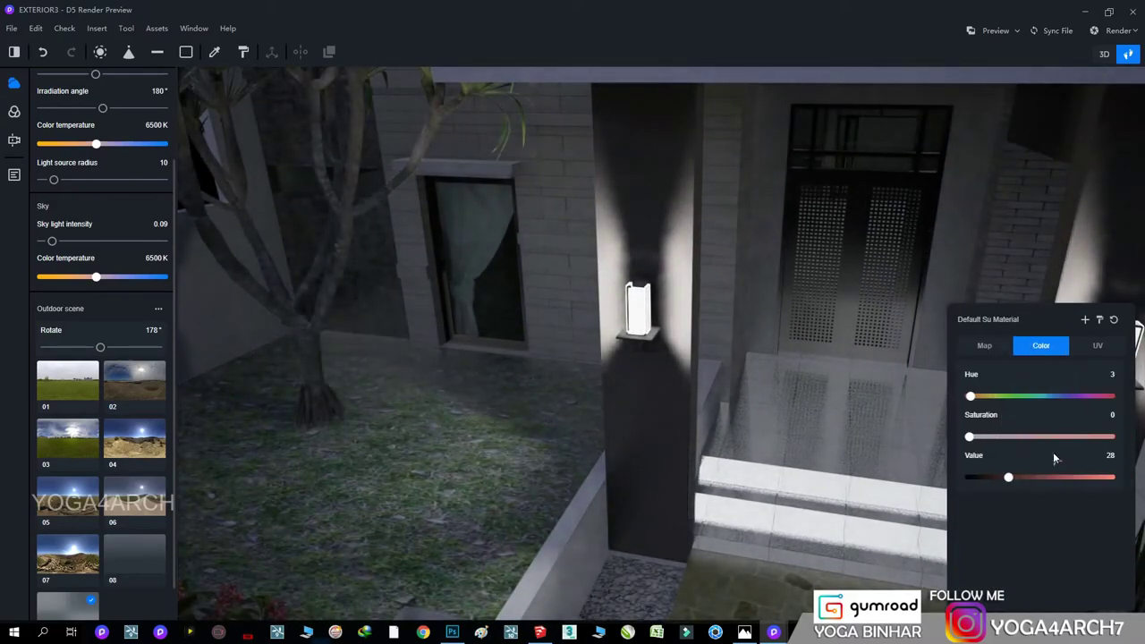
{"action": "left_click", "coordinate": [1040, 477]}
- Reduce the glossy entrance floor tile's metallic to 0.03 and edit its normal strength
{"action": "right_click_drag", "start_coordinate": [821, 451], "coordinate": [641, 499]}
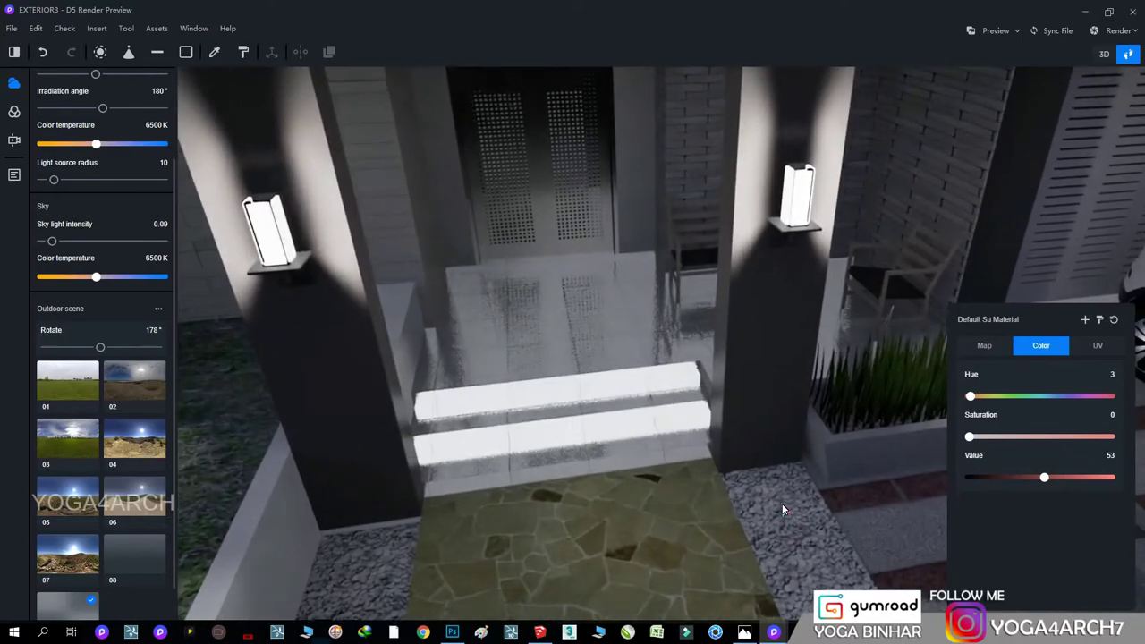
{"action": "scroll", "coordinate": [792, 409], "scroll_direction": "up", "scroll_amount": 5}
{"action": "scroll", "coordinate": [773, 409], "scroll_direction": "up", "scroll_amount": 3}
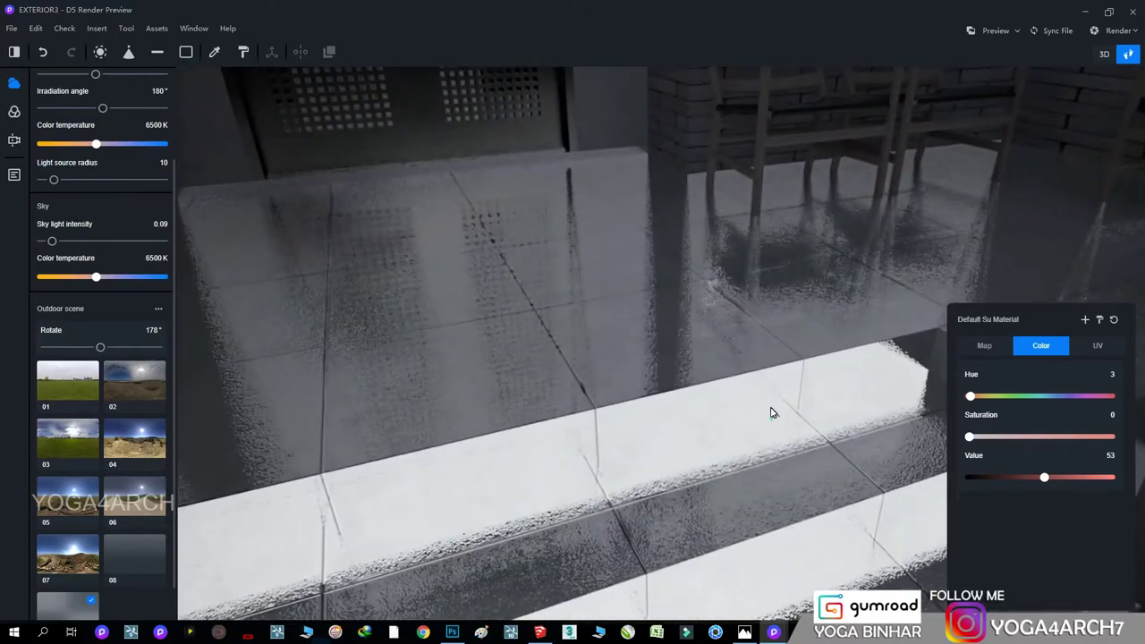
{"action": "left_click", "coordinate": [773, 413]}
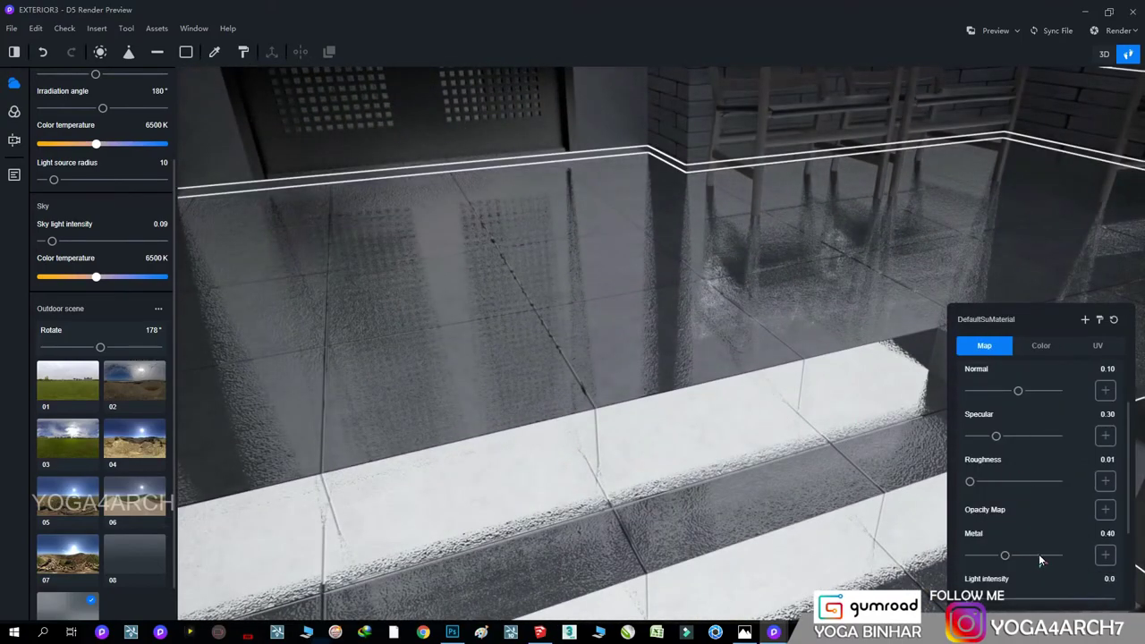
{"action": "left_click_drag", "start_coordinate": [1004, 555], "coordinate": [974, 555]}
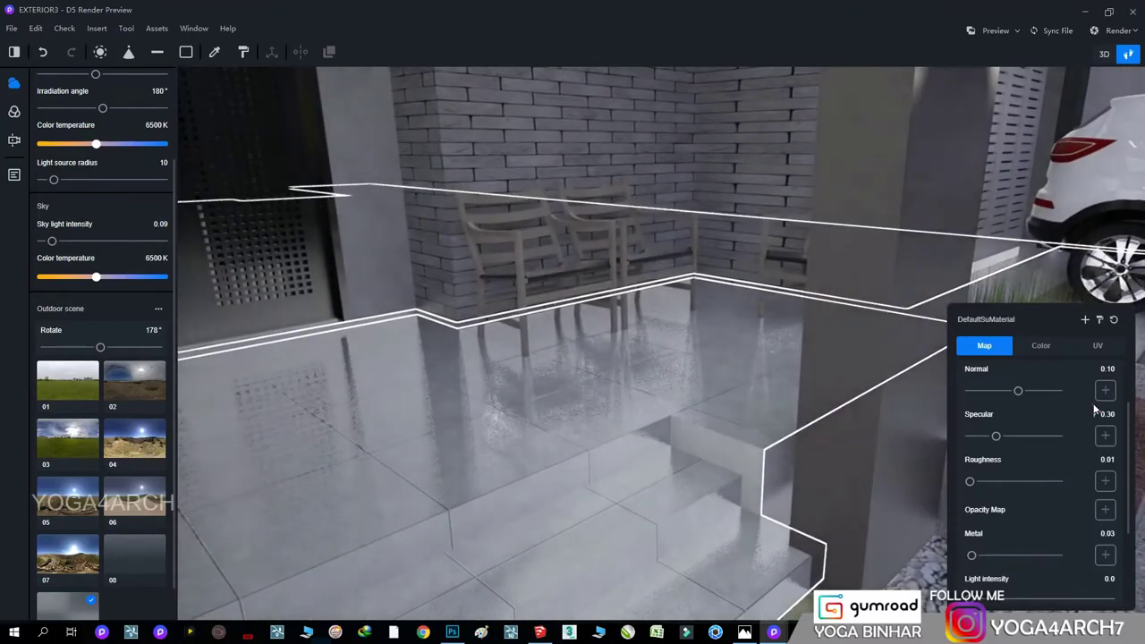
{"action": "scroll", "coordinate": [1094, 410], "scroll_direction": "up", "scroll_amount": 1}
{"action": "left_click", "coordinate": [1108, 407]}
{"action": "scroll", "coordinate": [422, 386], "scroll_direction": "down", "scroll_amount": 5}
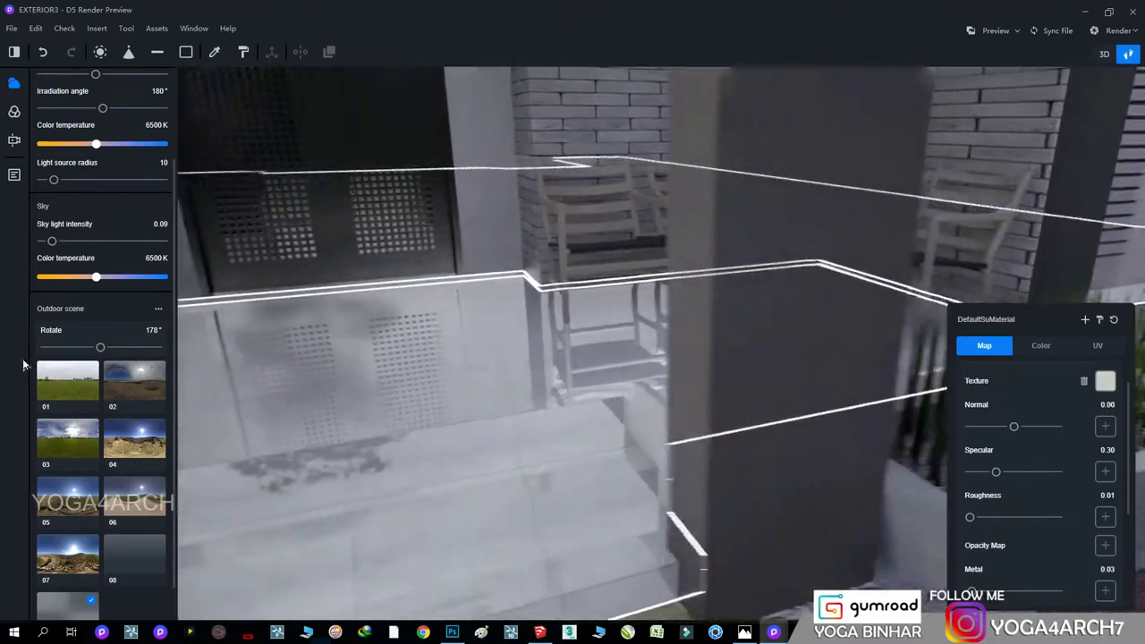
{"action": "scroll", "coordinate": [447, 349], "scroll_direction": "down", "scroll_amount": 5}
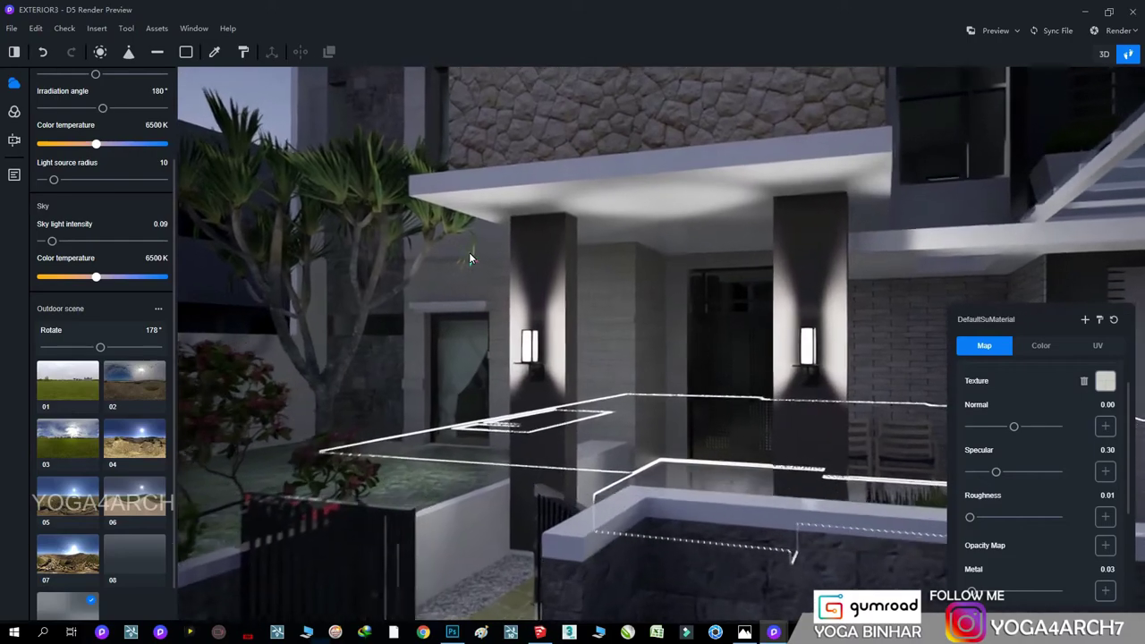
- Lower the wall lamps' emissive brightness to 7
{"action": "right_click_drag", "start_coordinate": [469, 252], "coordinate": [481, 252]}
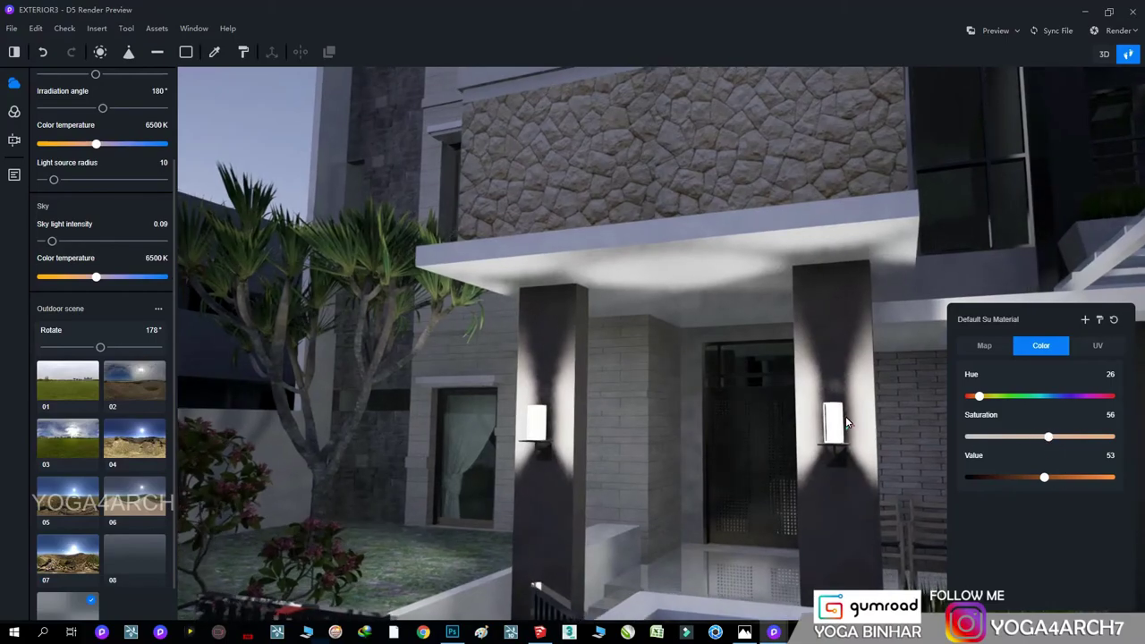
{"action": "left_click", "coordinate": [984, 345]}
{"action": "left_click_drag", "start_coordinate": [1001, 583], "coordinate": [976, 584]}
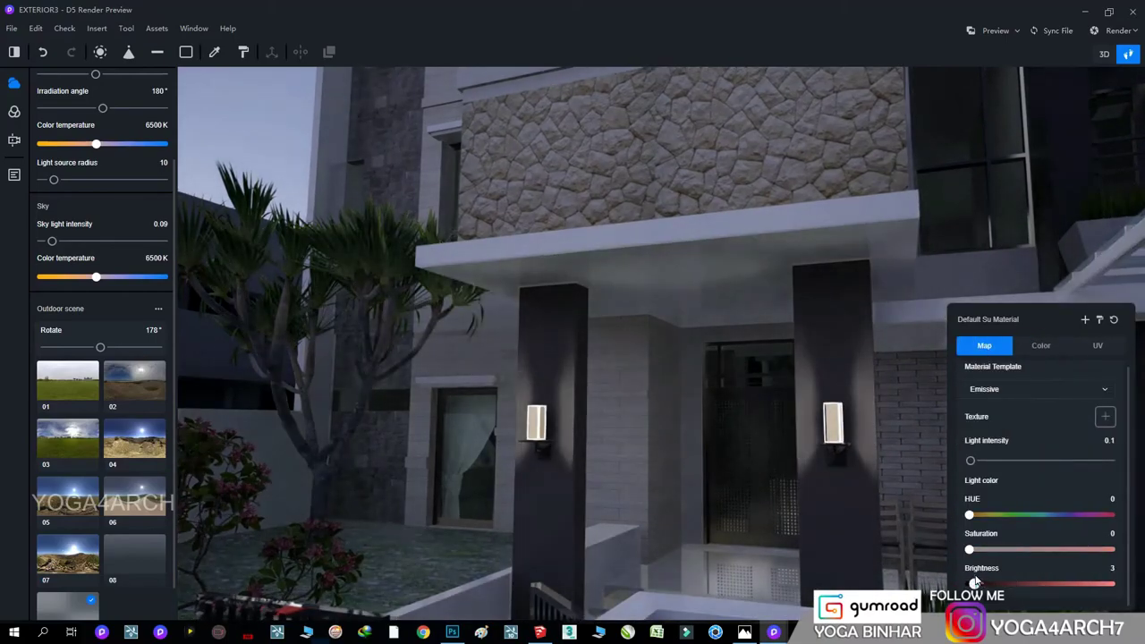
{"action": "scroll", "coordinate": [768, 474], "scroll_direction": "down", "scroll_amount": 5}
{"action": "scroll", "coordinate": [760, 447], "scroll_direction": "down", "scroll_amount": 5}
- Place a spotlight under the carport roof
{"action": "scroll", "coordinate": [747, 411], "scroll_direction": "down", "scroll_amount": 4}
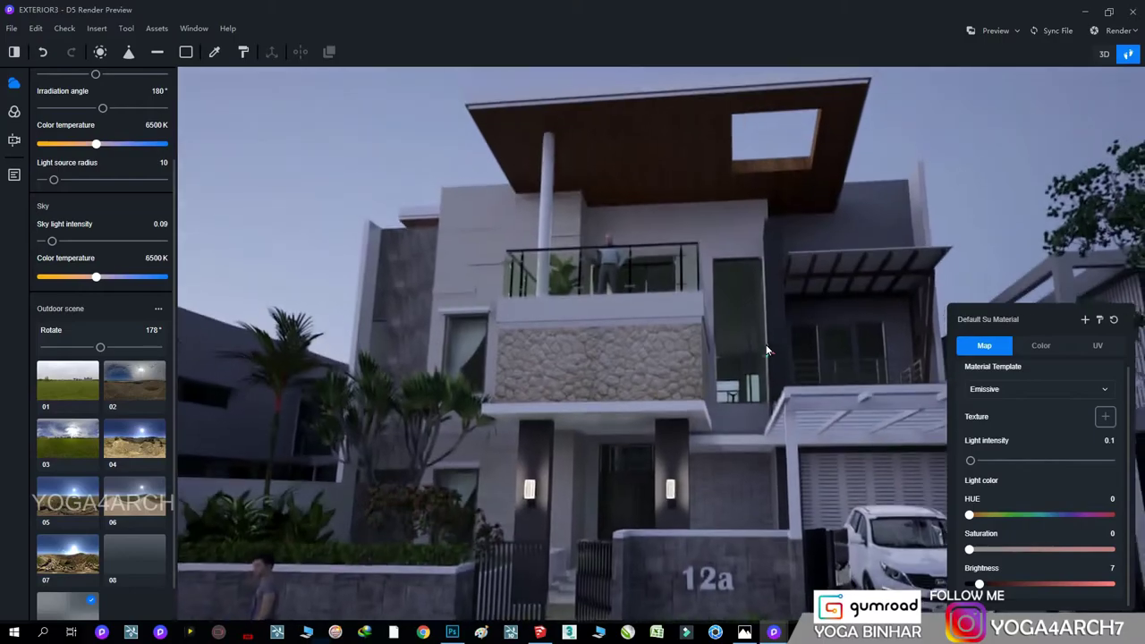
{"action": "scroll", "coordinate": [741, 395], "scroll_direction": "up", "scroll_amount": 5}
{"action": "scroll", "coordinate": [716, 501], "scroll_direction": "up", "scroll_amount": 5}
{"action": "scroll", "coordinate": [714, 525], "scroll_direction": "up", "scroll_amount": 5}
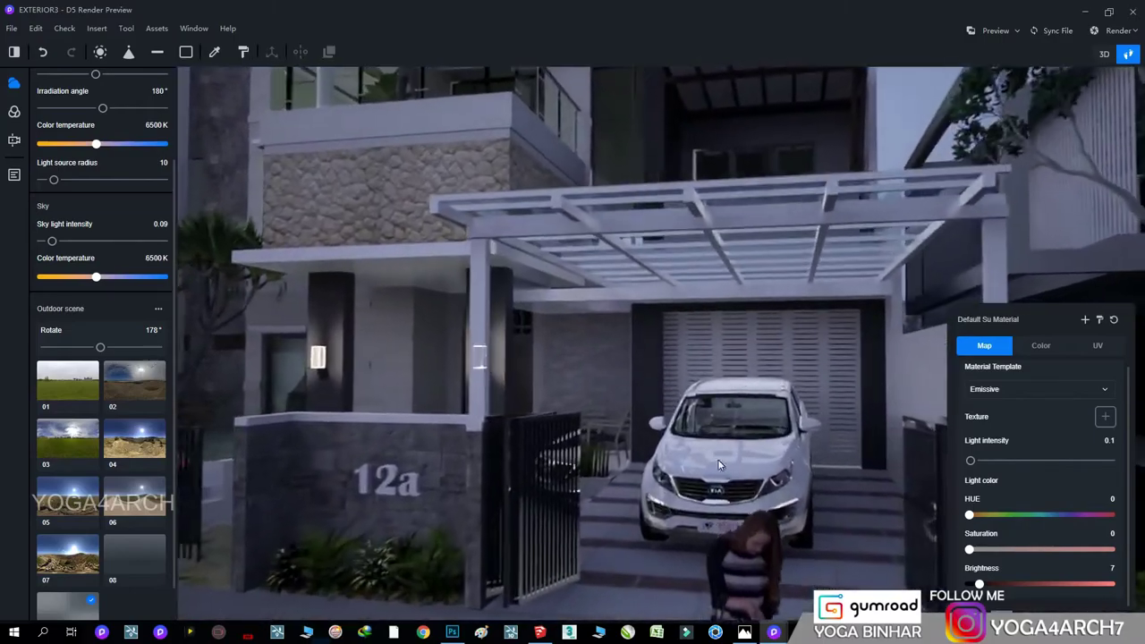
{"action": "scroll", "coordinate": [717, 458], "scroll_direction": "up", "scroll_amount": 5}
{"action": "scroll", "coordinate": [747, 526], "scroll_direction": "up", "scroll_amount": 3}
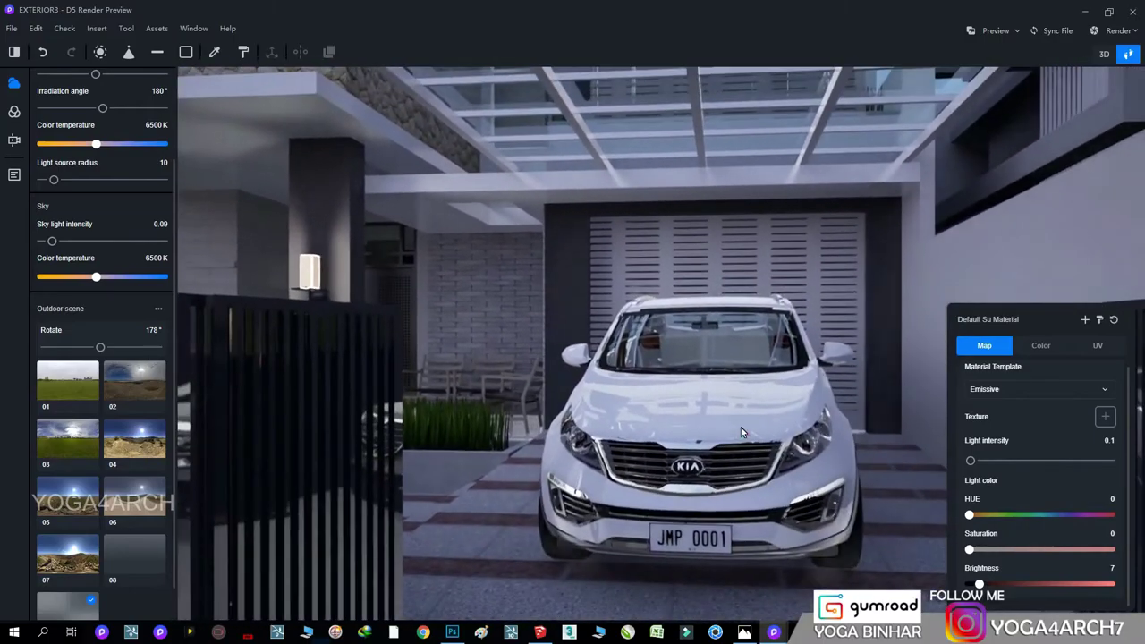
{"action": "right_click_drag", "start_coordinate": [740, 427], "coordinate": [729, 347]}
{"action": "left_click", "coordinate": [127, 54]}
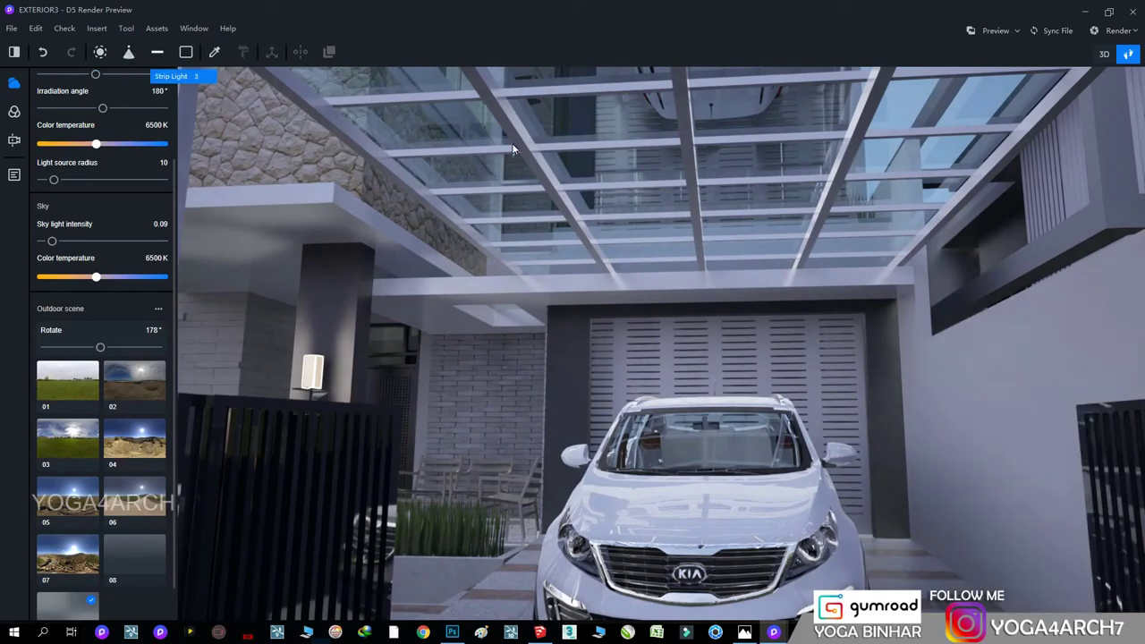
{"action": "left_click", "coordinate": [693, 198]}
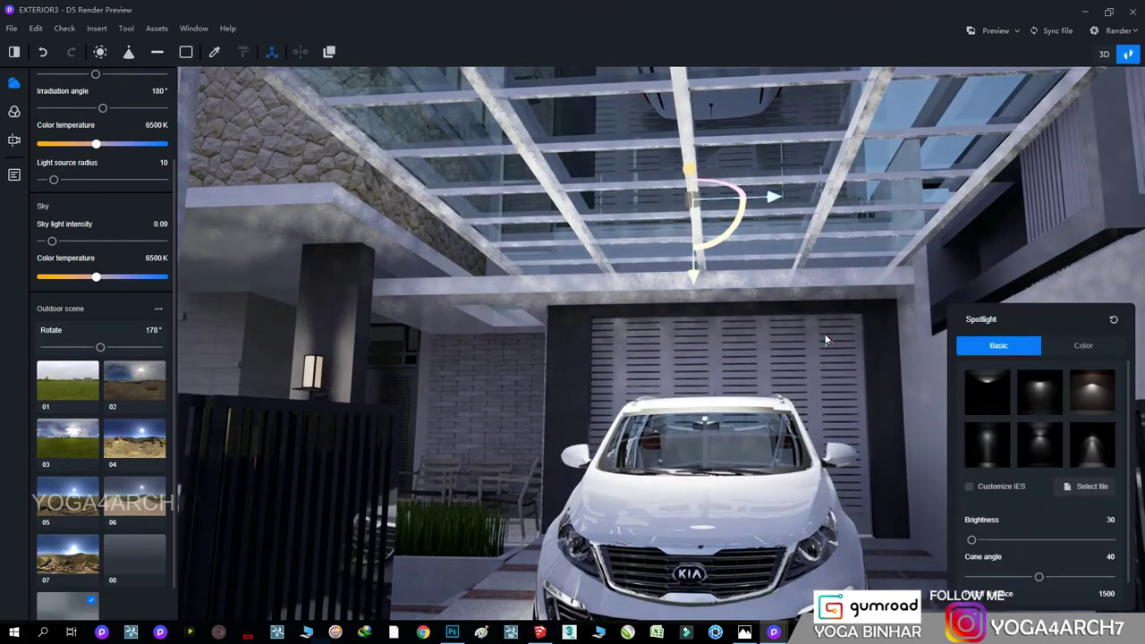
- Give the spotlight a beam preset, 3800 K and 52° cone angle, then select the road
{"action": "left_click", "coordinate": [1088, 402]}
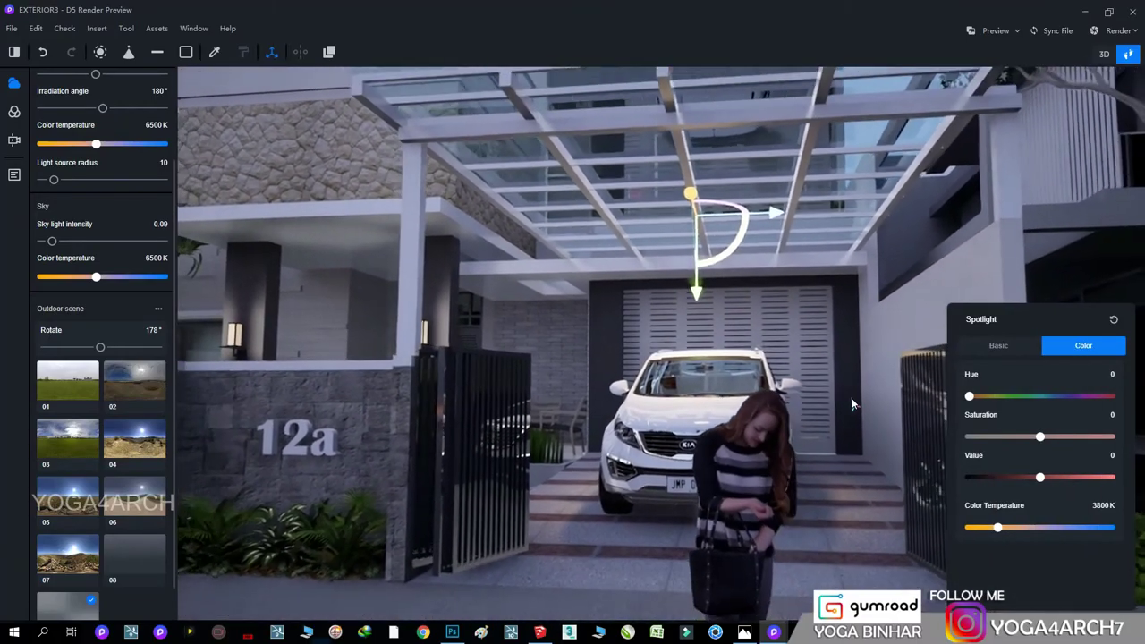
{"action": "left_click", "coordinate": [1002, 347]}
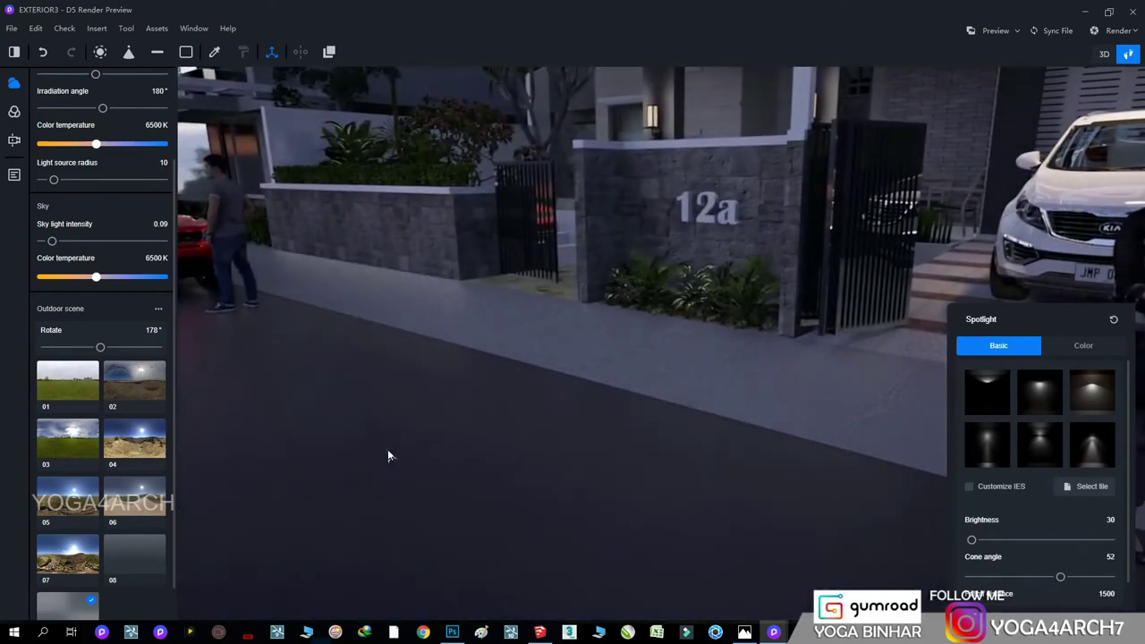
{"action": "left_click", "coordinate": [387, 450]}
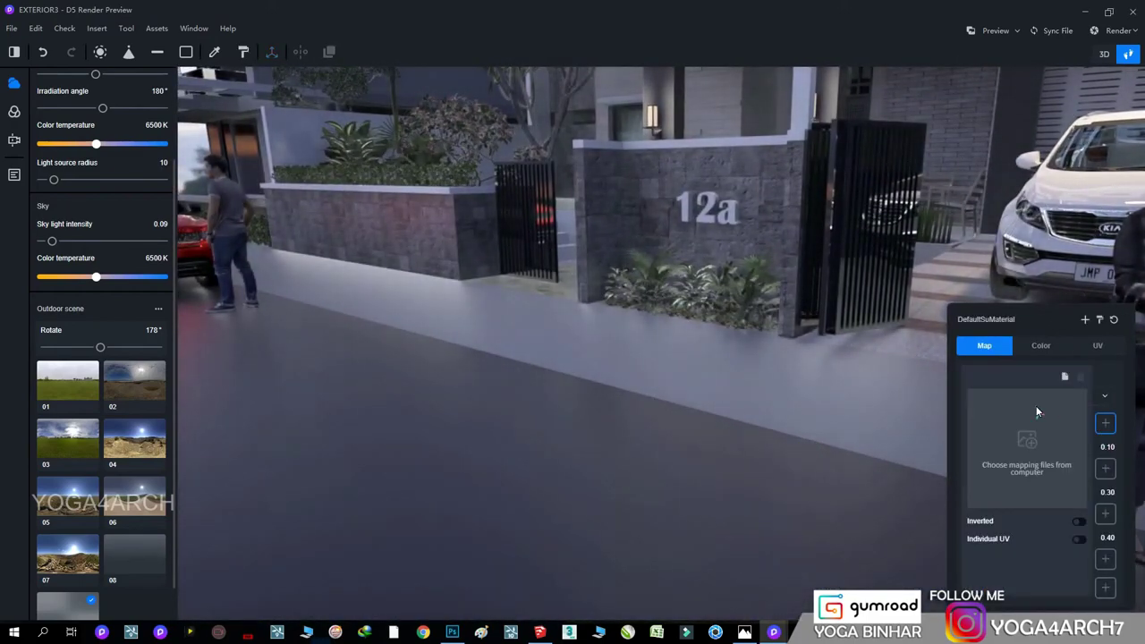
- Apply a dark asphalt texture from F:\Y O G A\asphal to the road's Texture slot
{"action": "left_click", "coordinate": [1037, 411]}
{"action": "left_click", "coordinate": [201, 367]}
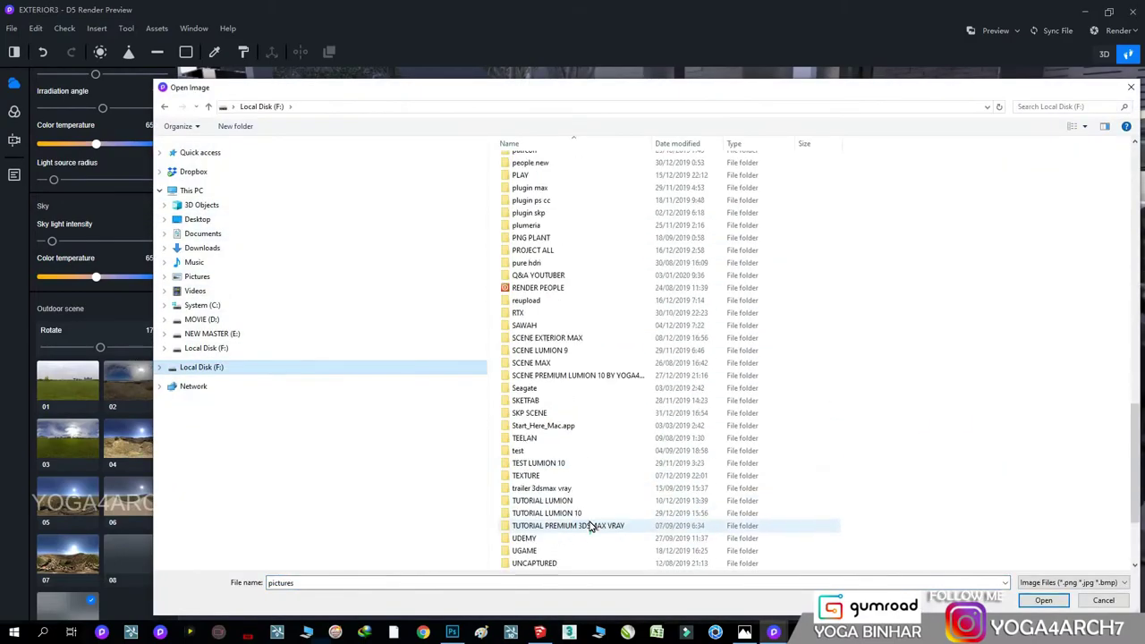
{"action": "double_click", "coordinate": [573, 526]}
{"action": "double_click", "coordinate": [567, 197]}
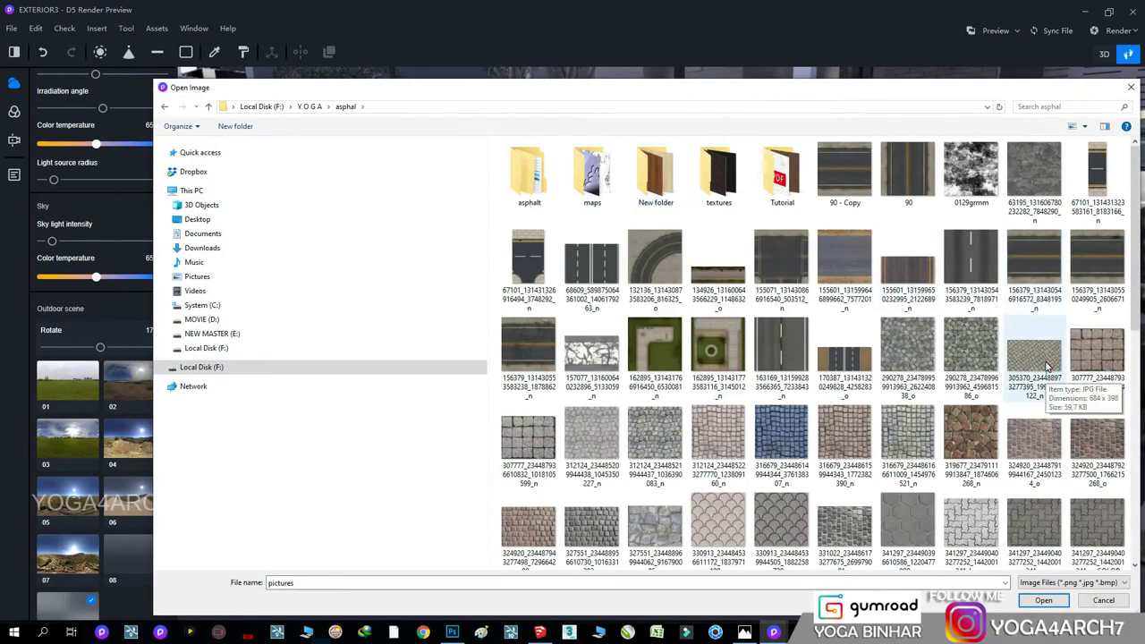
{"action": "scroll", "coordinate": [1046, 358], "scroll_direction": "down", "scroll_amount": 5}
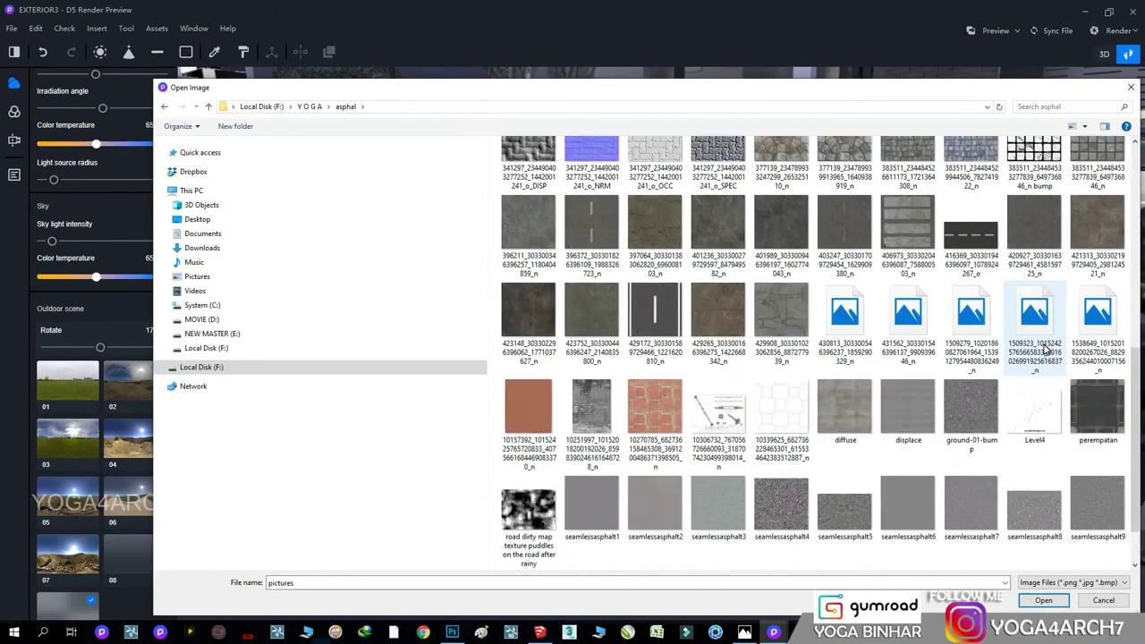
{"action": "double_click", "coordinate": [786, 234]}
{"action": "scroll", "coordinate": [841, 331], "scroll_direction": "up", "scroll_amount": 5}
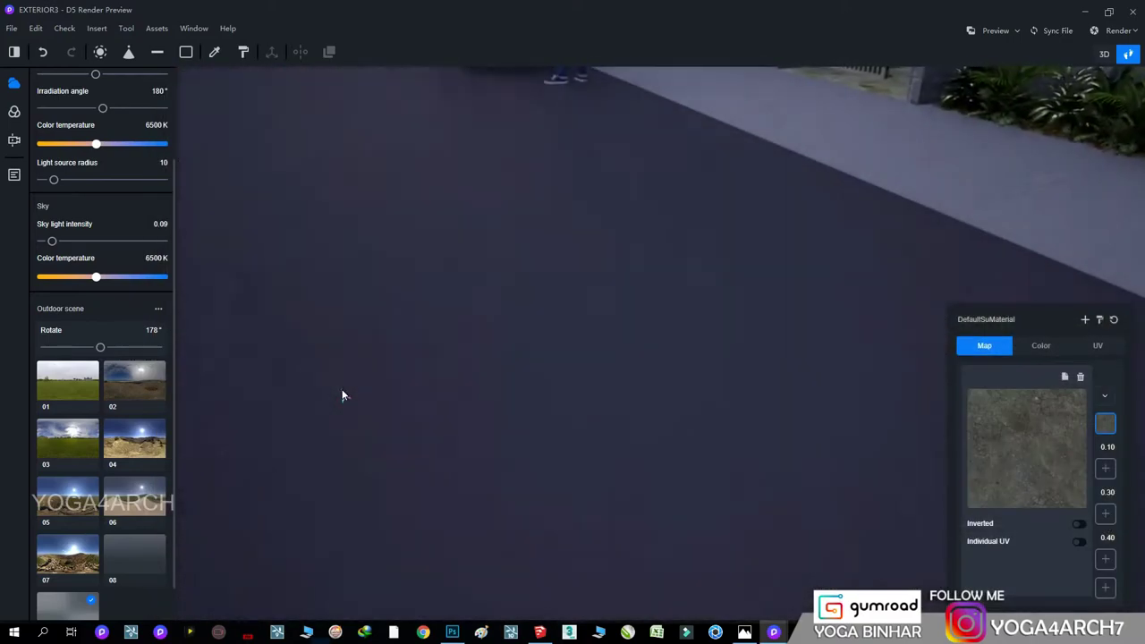
{"action": "scroll", "coordinate": [348, 389], "scroll_direction": "up", "scroll_amount": 3}
- Stretch the road texture to 0.2 by 0.32, then select the grass ground surface
{"action": "left_click", "coordinate": [1040, 345]}
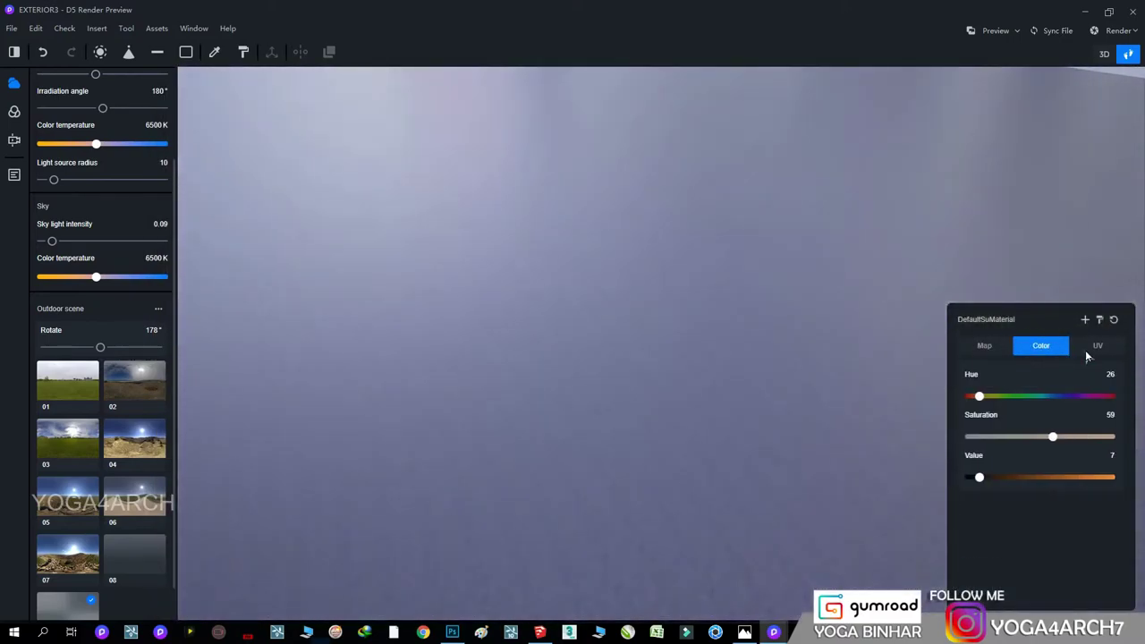
{"action": "left_click", "coordinate": [1086, 352]}
{"action": "left_click_drag", "start_coordinate": [1034, 394], "coordinate": [981, 394]}
{"action": "left_click_drag", "start_coordinate": [1054, 433], "coordinate": [990, 433]}
{"action": "scroll", "coordinate": [894, 289], "scroll_direction": "down", "scroll_amount": 5}
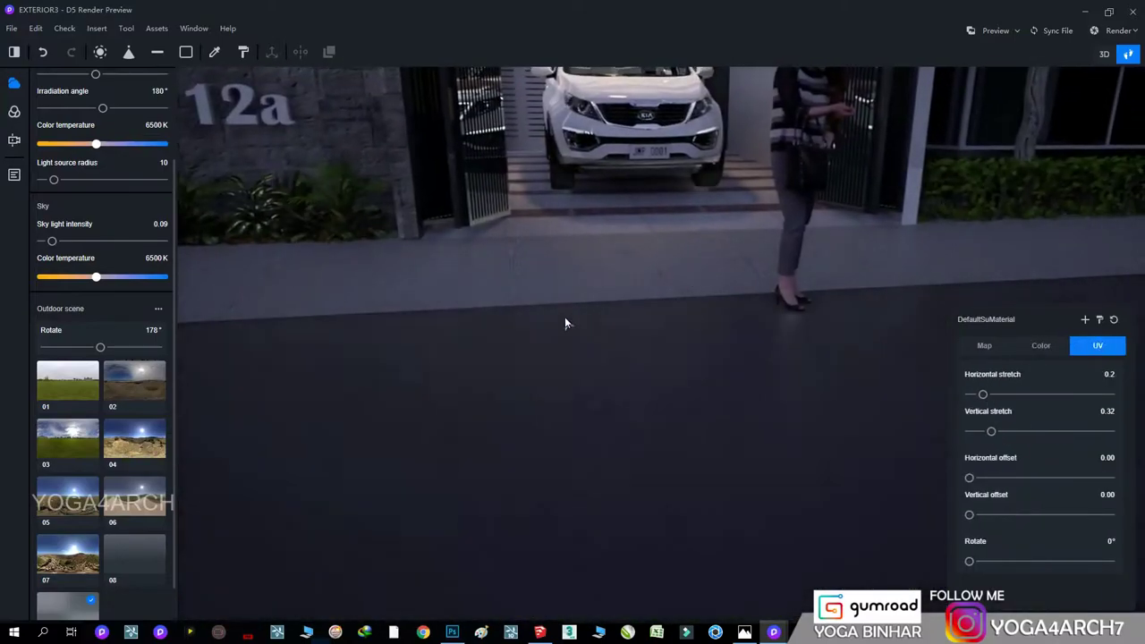
{"action": "scroll", "coordinate": [564, 323], "scroll_direction": "up", "scroll_amount": 5}
{"action": "scroll", "coordinate": [588, 388], "scroll_direction": "up", "scroll_amount": 3}
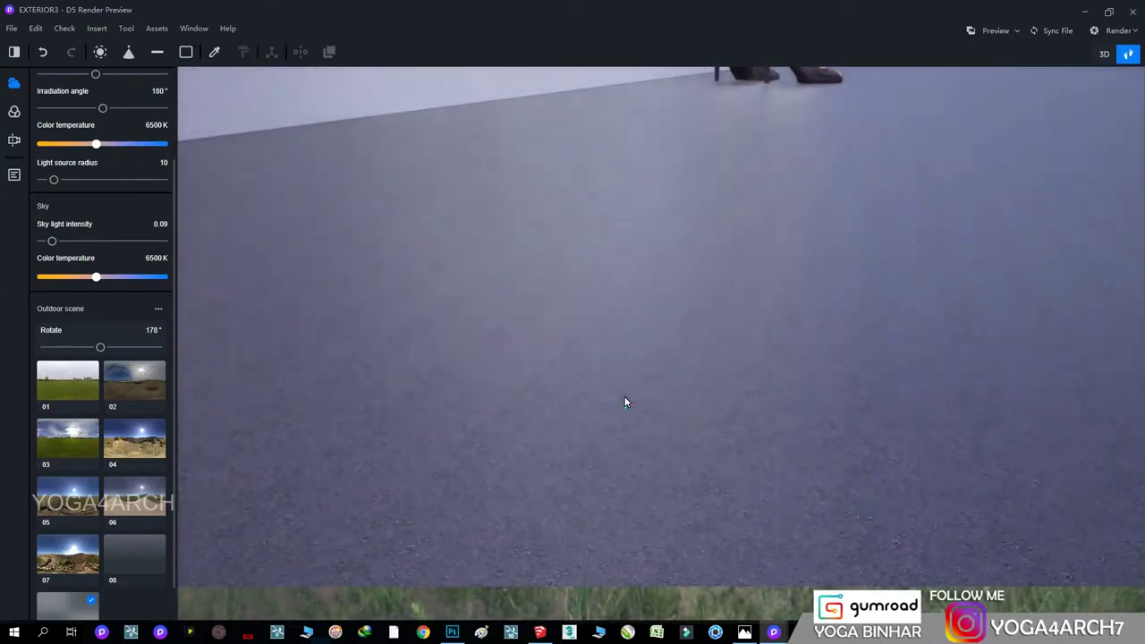
{"action": "right_click_drag", "start_coordinate": [625, 402], "coordinate": [682, 270]}
{"action": "left_click", "coordinate": [681, 270]}
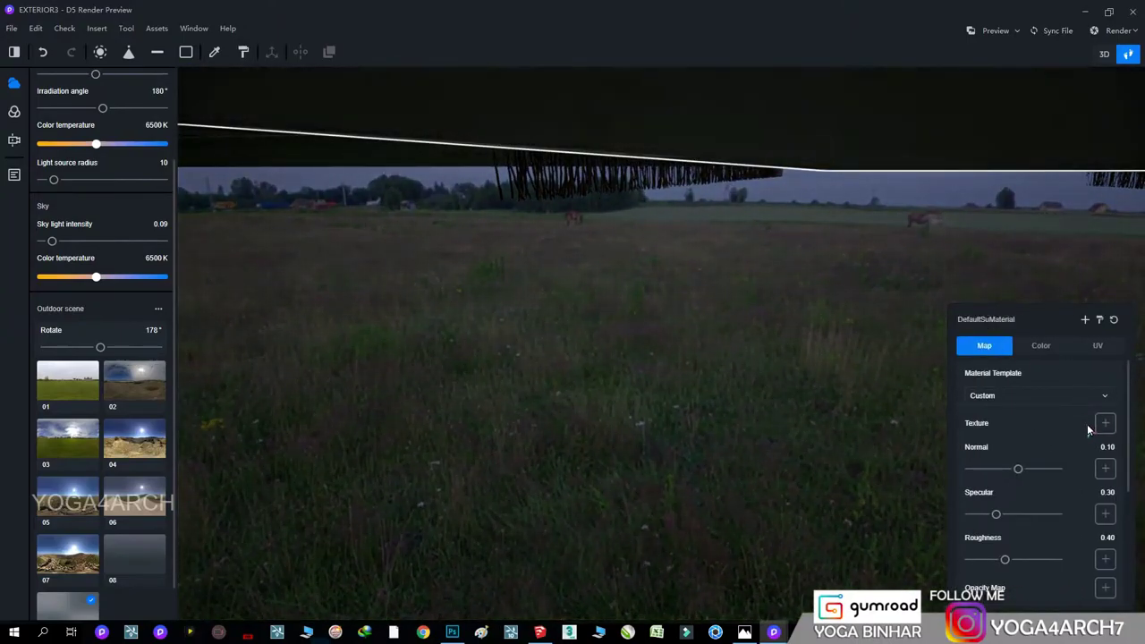
- Load an asphalt image into the ground material's Texture slot, browsing with extra-large thumbnails
{"action": "left_click", "coordinate": [1044, 426]}
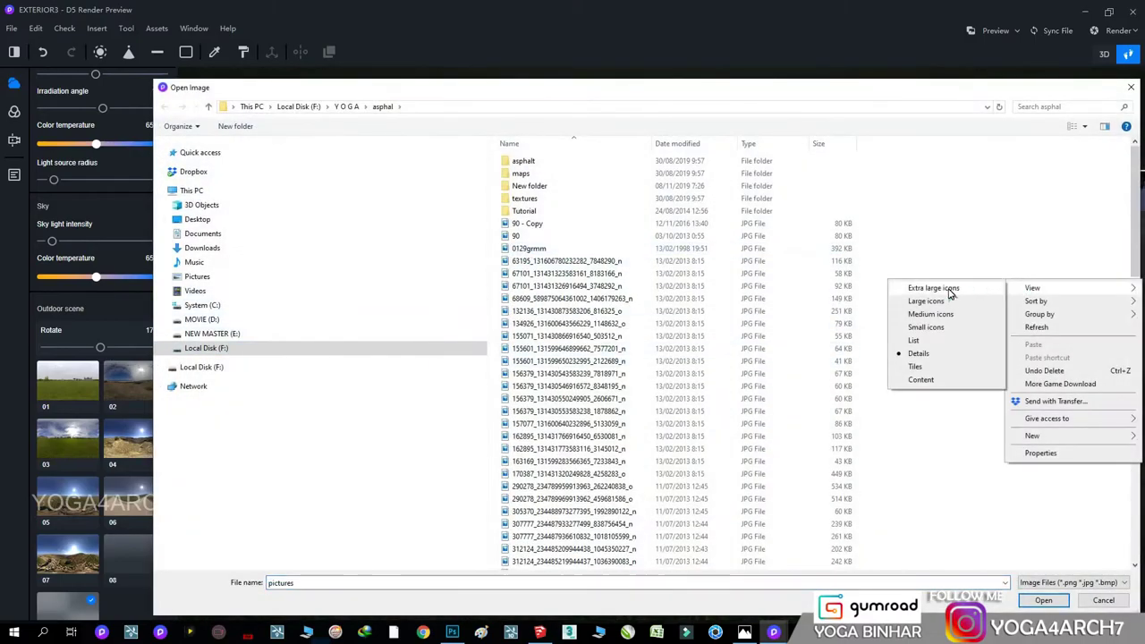
{"action": "left_click", "coordinate": [932, 288]}
{"action": "scroll", "coordinate": [1024, 313], "scroll_direction": "down", "scroll_amount": 1}
{"action": "left_click", "coordinate": [1028, 312]}
{"action": "double_click", "coordinate": [1028, 312]}
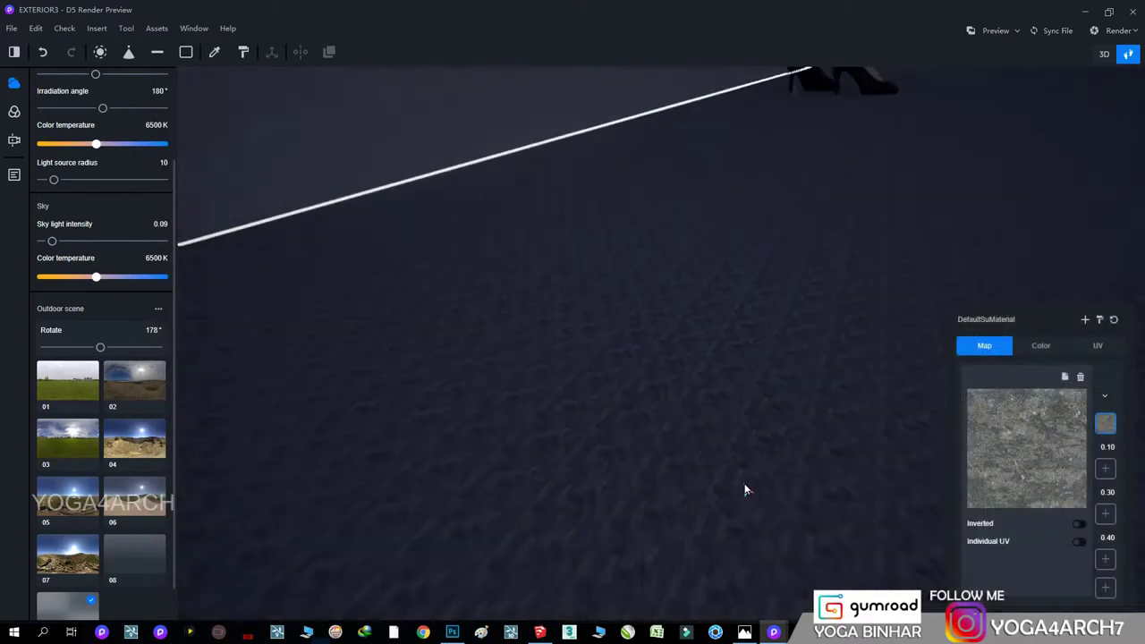
- Tile the ground texture finely at 0.01 by 0.01 and view it beside the red car
{"action": "left_click", "coordinate": [1097, 345]}
{"action": "left_click_drag", "start_coordinate": [1040, 394], "coordinate": [1025, 394]}
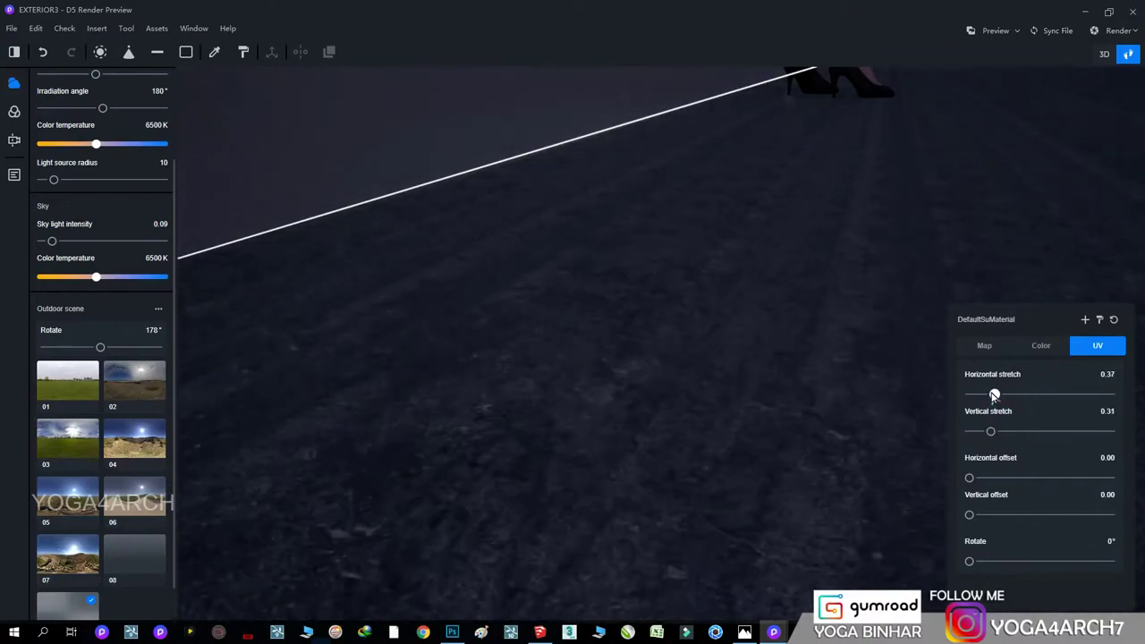
{"action": "left_click_drag", "start_coordinate": [990, 431], "coordinate": [977, 430]}
{"action": "right_click_drag", "start_coordinate": [588, 342], "coordinate": [427, 363]}
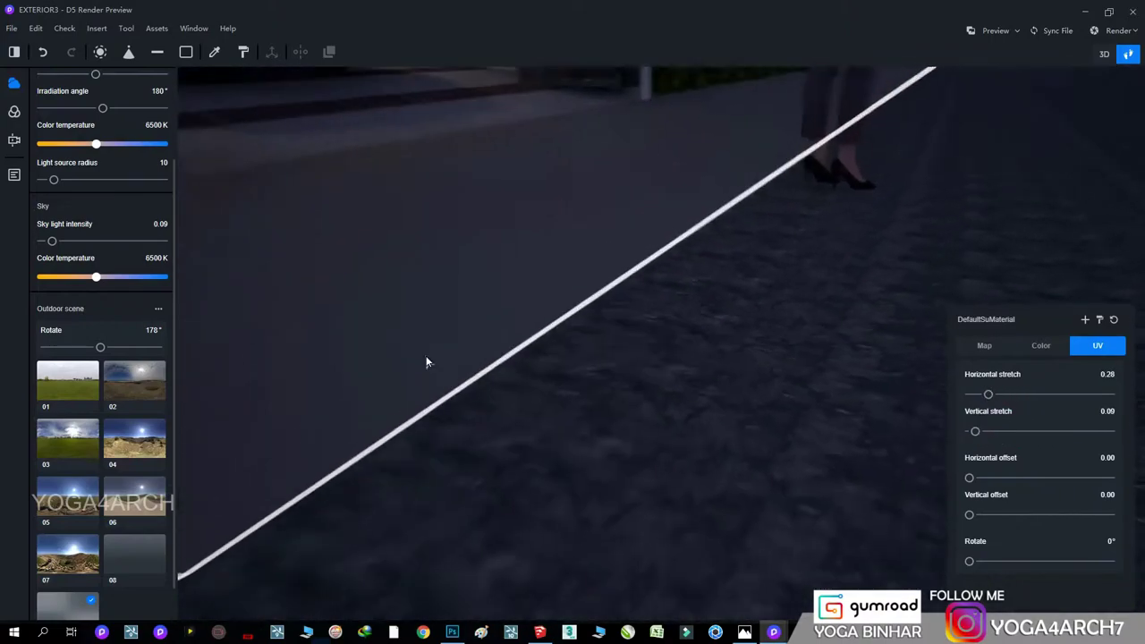
{"action": "left_click_drag", "start_coordinate": [974, 431], "coordinate": [969, 431]}
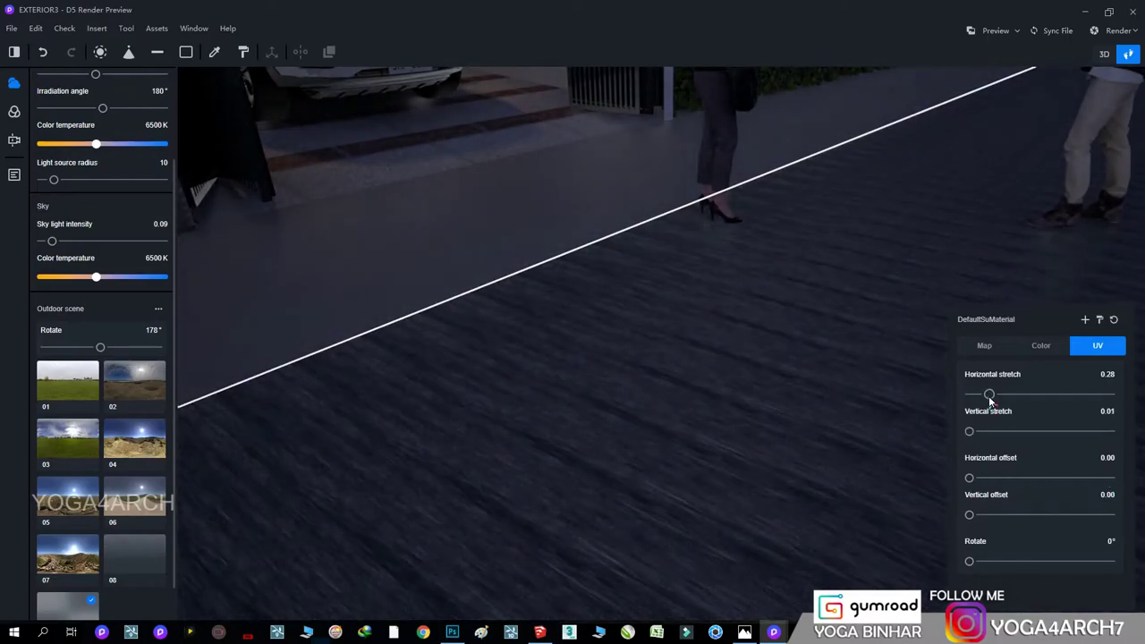
{"action": "right_click_drag", "start_coordinate": [761, 422], "coordinate": [943, 425]}
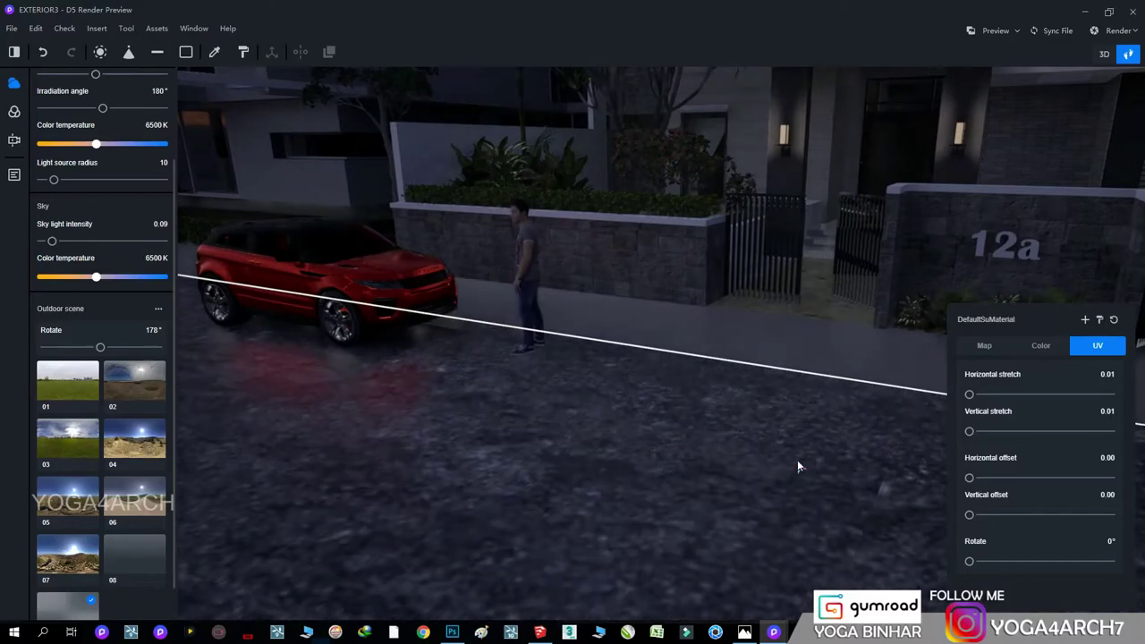
{"action": "mouse_move", "coordinate": [797, 460]}
{"action": "right_mouse_down"}
{"action": "mouse_move", "coordinate": [524, 454]}
{"action": "mouse_move", "coordinate": [830, 540]}
{"action": "mouse_move", "coordinate": [651, 511]}
{"action": "mouse_move", "coordinate": [940, 469]}
{"action": "right_mouse_up"}
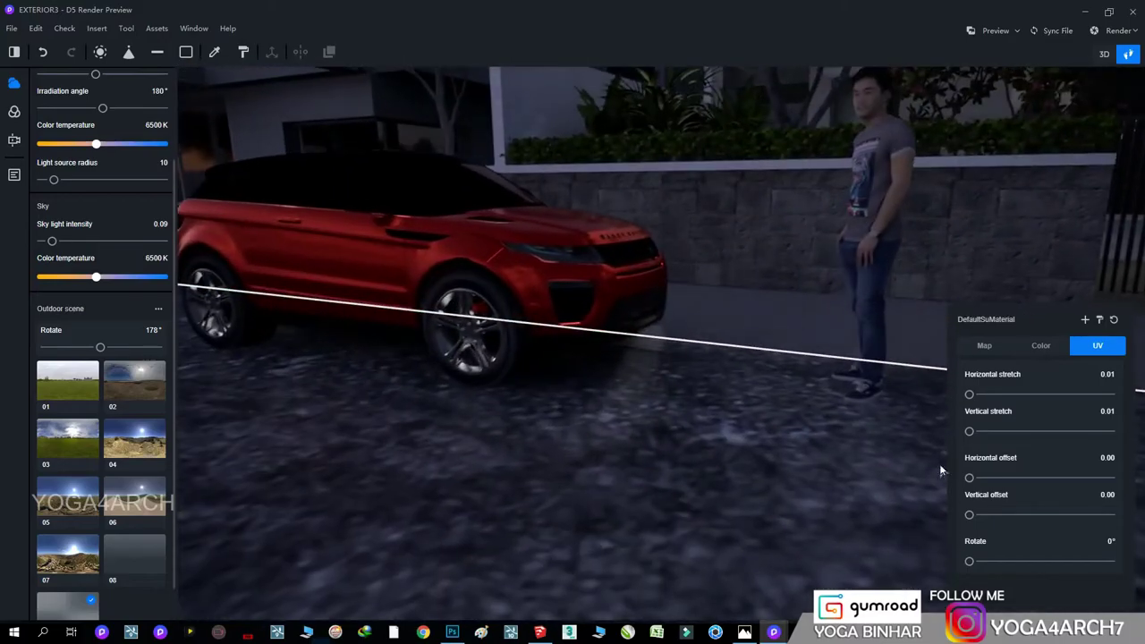
- Replace the ground texture with a dark asphalt image stretched to 0.05 by 0.04
{"action": "left_click", "coordinate": [983, 345]}
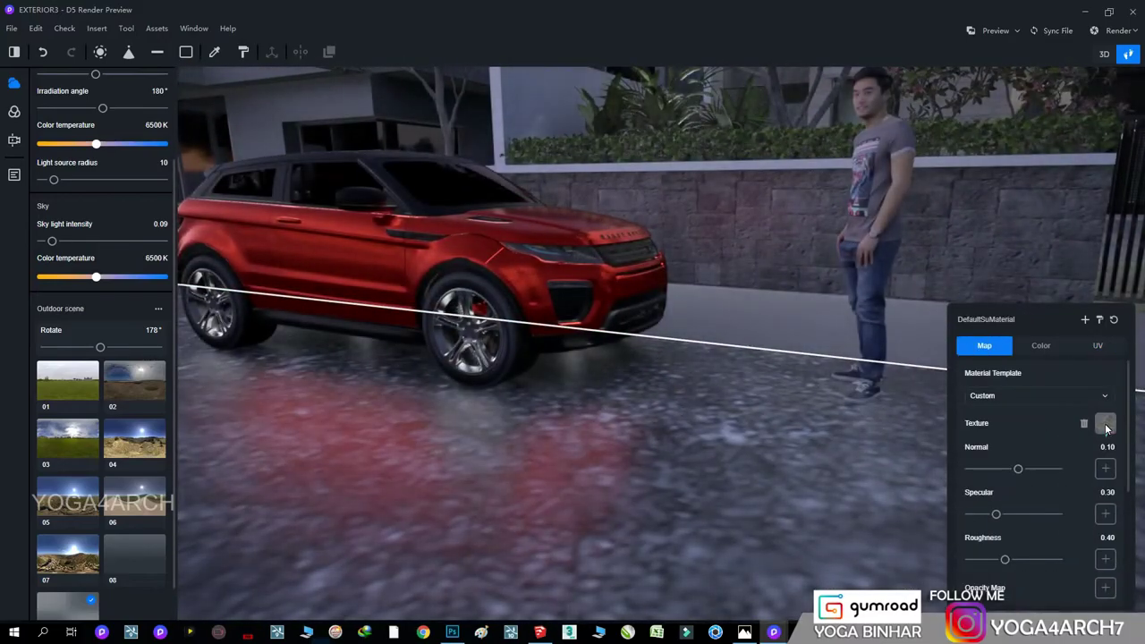
{"action": "left_click", "coordinate": [1009, 438]}
{"action": "scroll", "coordinate": [886, 420], "scroll_direction": "down", "scroll_amount": 2}
{"action": "scroll", "coordinate": [886, 421], "scroll_direction": "down", "scroll_amount": 2}
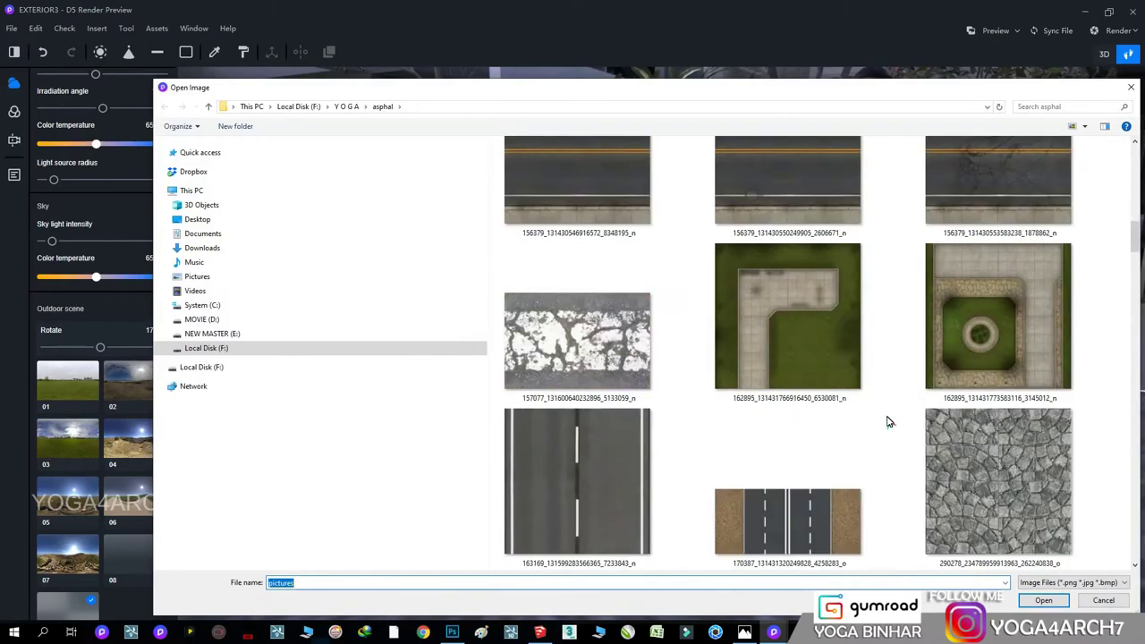
{"action": "scroll", "coordinate": [888, 420], "scroll_direction": "down", "scroll_amount": 3}
{"action": "scroll", "coordinate": [888, 420], "scroll_direction": "down", "scroll_amount": 3}
{"action": "scroll", "coordinate": [888, 421], "scroll_direction": "down", "scroll_amount": 3}
{"action": "scroll", "coordinate": [888, 420], "scroll_direction": "down", "scroll_amount": 2}
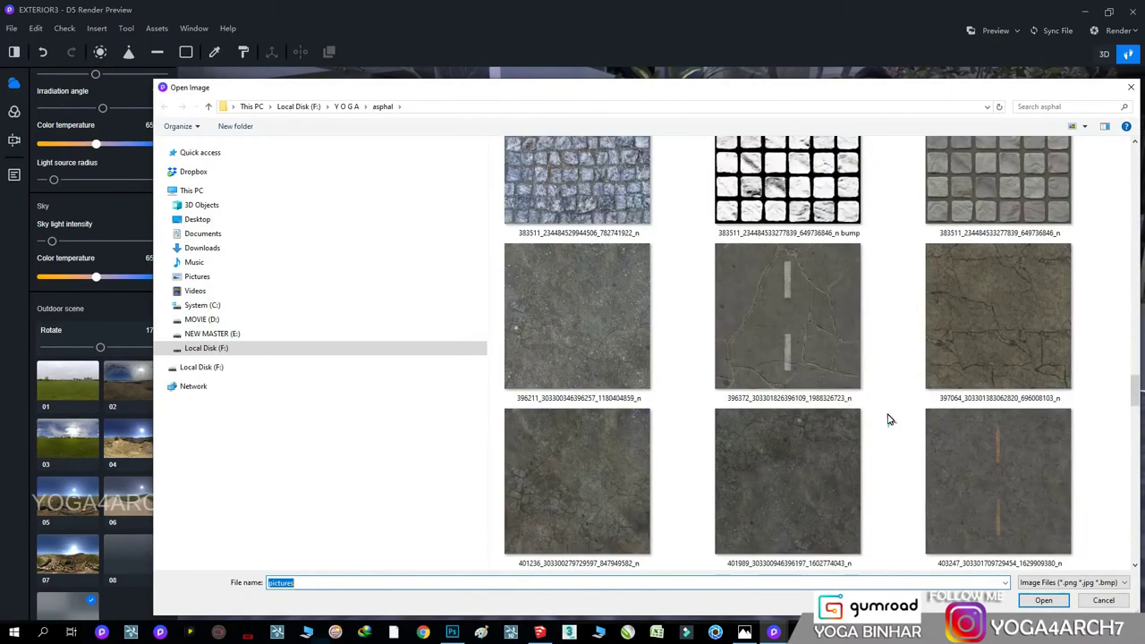
{"action": "scroll", "coordinate": [888, 421], "scroll_direction": "down", "scroll_amount": 2}
{"action": "scroll", "coordinate": [888, 419], "scroll_direction": "down", "scroll_amount": 3}
{"action": "double_click", "coordinate": [826, 481]}
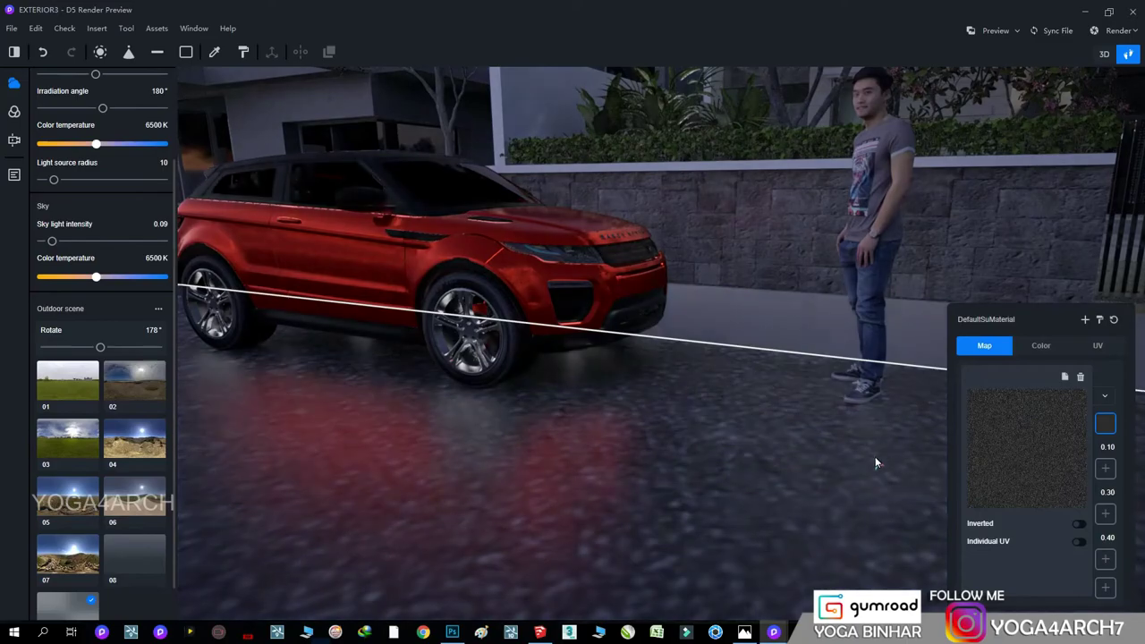
{"action": "left_click", "coordinate": [1097, 345]}
{"action": "left_click_drag", "start_coordinate": [970, 395], "coordinate": [972, 433]}
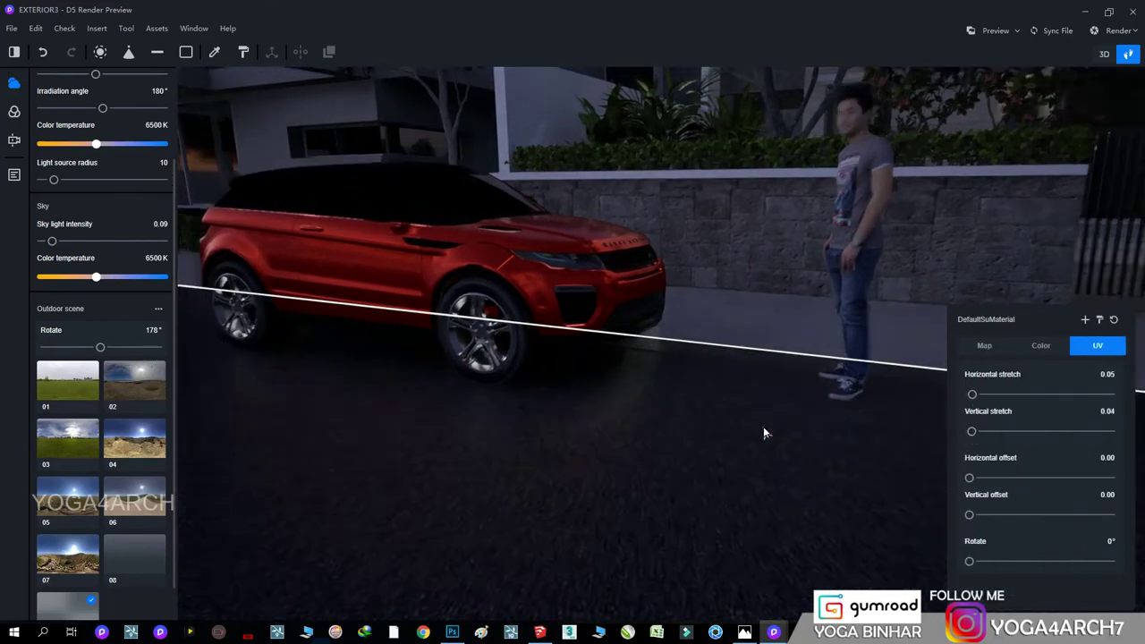
{"action": "middle_click_drag", "start_coordinate": [763, 426], "coordinate": [703, 516]}
- Add a grunge roughness map to the road material, with roughness 0.53 and specular 0.07
{"action": "left_click", "coordinate": [983, 345]}
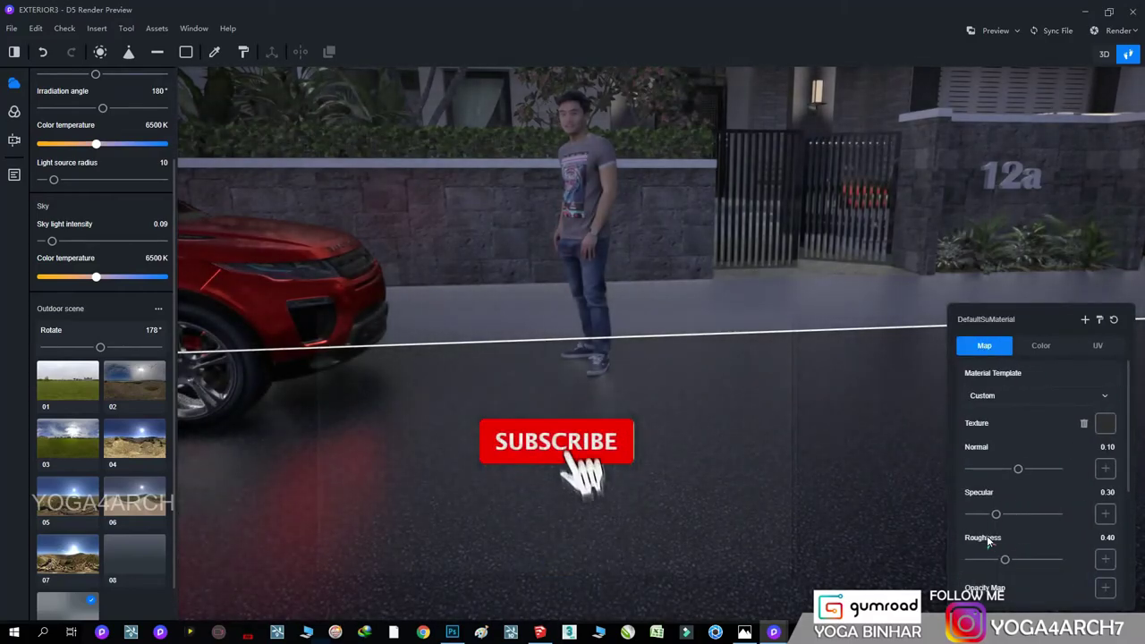
{"action": "left_click", "coordinate": [1104, 558]}
{"action": "left_click", "coordinate": [1029, 460]}
{"action": "double_click", "coordinate": [1009, 460]}
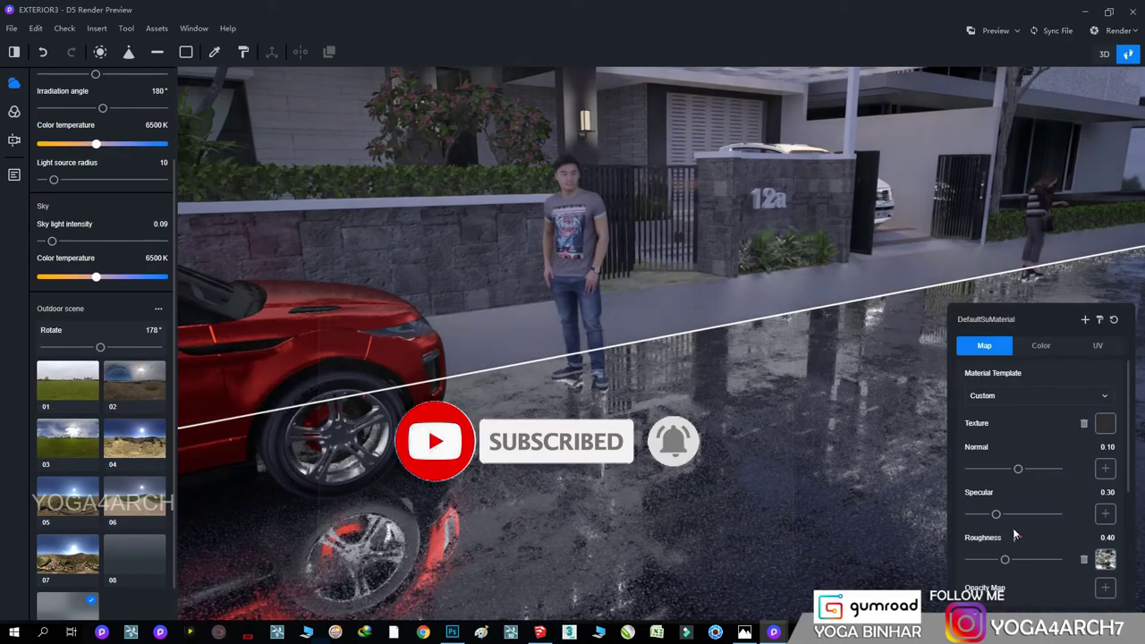
{"action": "mouse_move", "coordinate": [1004, 559]}
{"action": "left_mouse_down"}
{"action": "mouse_move", "coordinate": [1057, 559]}
{"action": "mouse_move", "coordinate": [1016, 559]}
{"action": "left_mouse_up"}
{"action": "mouse_move", "coordinate": [995, 514]}
{"action": "left_mouse_down"}
{"action": "mouse_move", "coordinate": [1039, 514]}
{"action": "mouse_move", "coordinate": [972, 519]}
{"action": "left_mouse_up"}
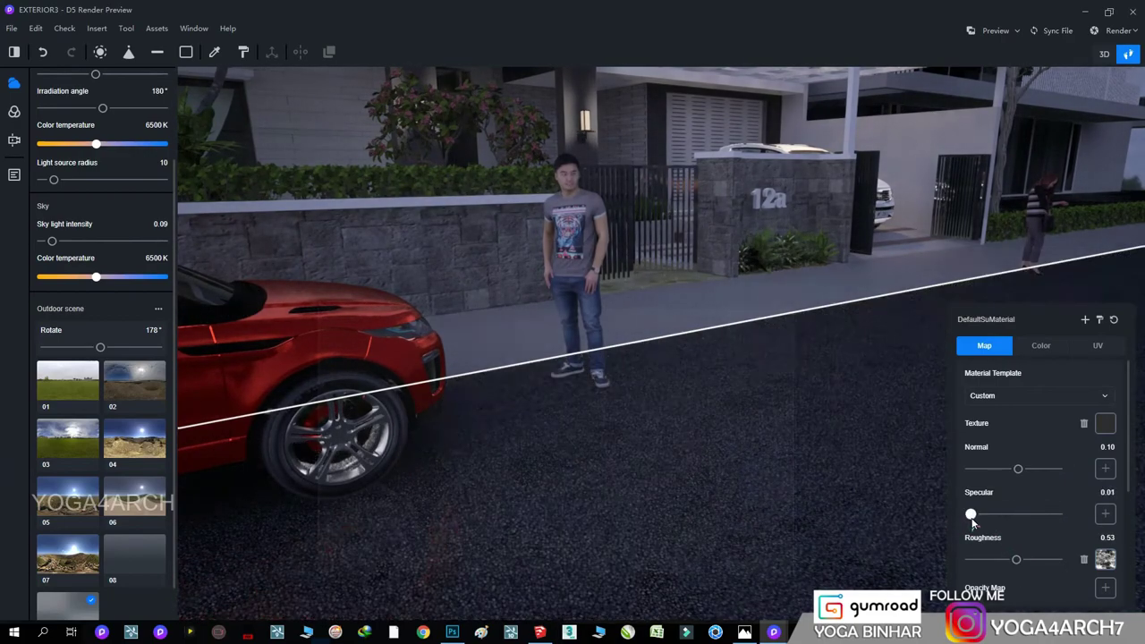
{"action": "mouse_move", "coordinate": [778, 484]}
{"action": "right_mouse_down"}
{"action": "mouse_move", "coordinate": [436, 505]}
{"action": "mouse_move", "coordinate": [700, 343]}
{"action": "mouse_move", "coordinate": [513, 255]}
{"action": "right_mouse_up"}
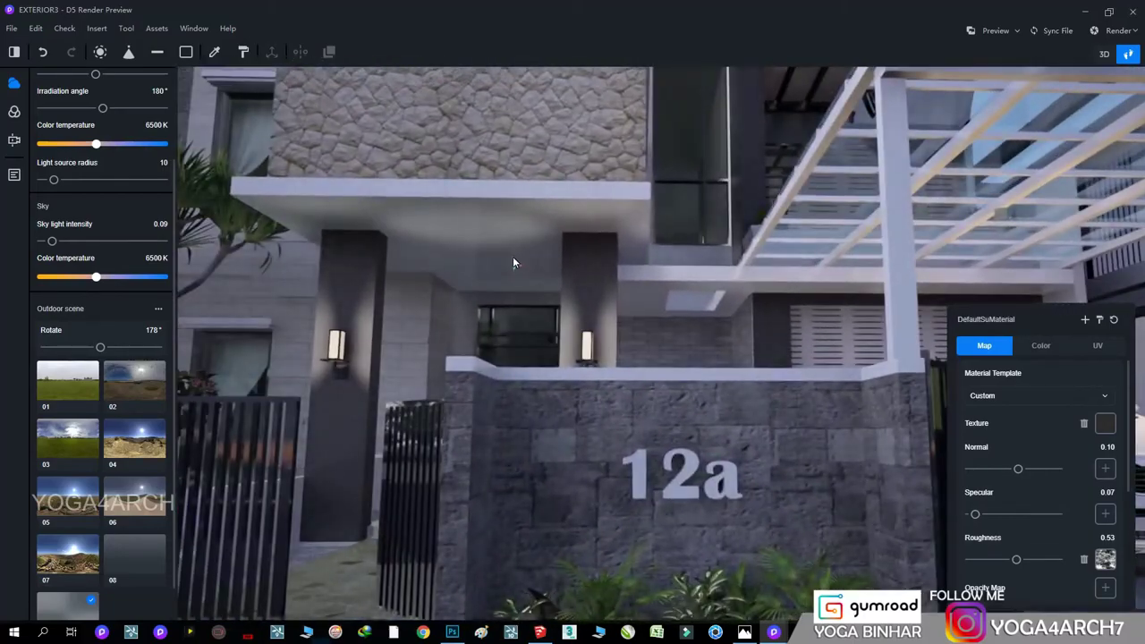
- Give the spotlight above the 12a number the third IES preset and brightness 50
{"action": "left_click", "coordinate": [512, 256]}
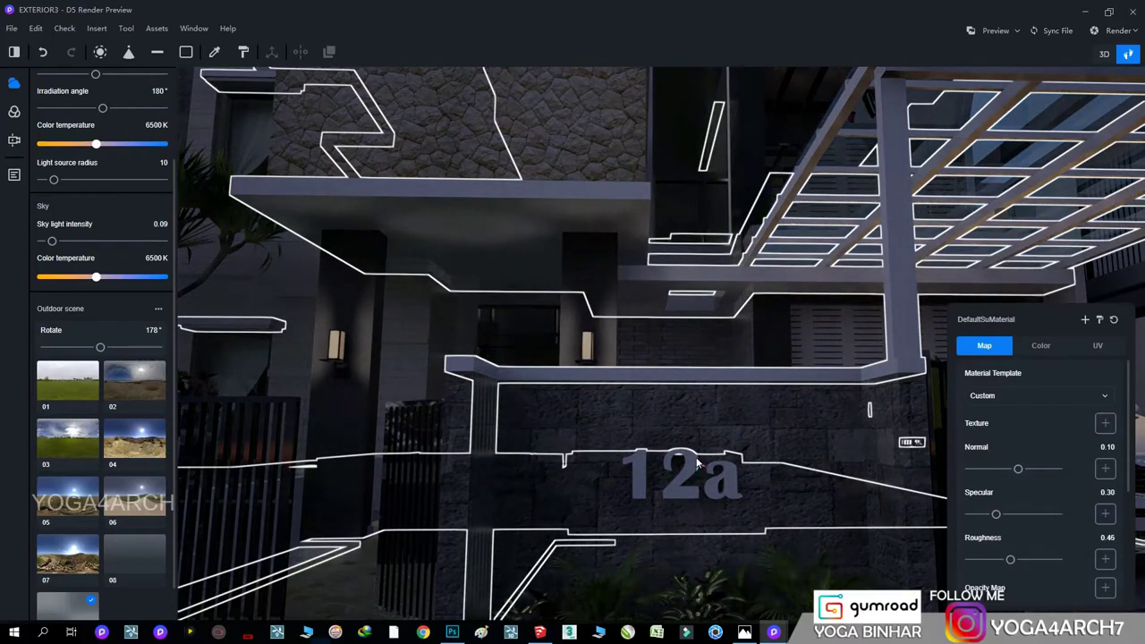
{"action": "scroll", "coordinate": [697, 463], "scroll_direction": "down", "scroll_amount": 3}
{"action": "scroll", "coordinate": [483, 410], "scroll_direction": "up", "scroll_amount": 3}
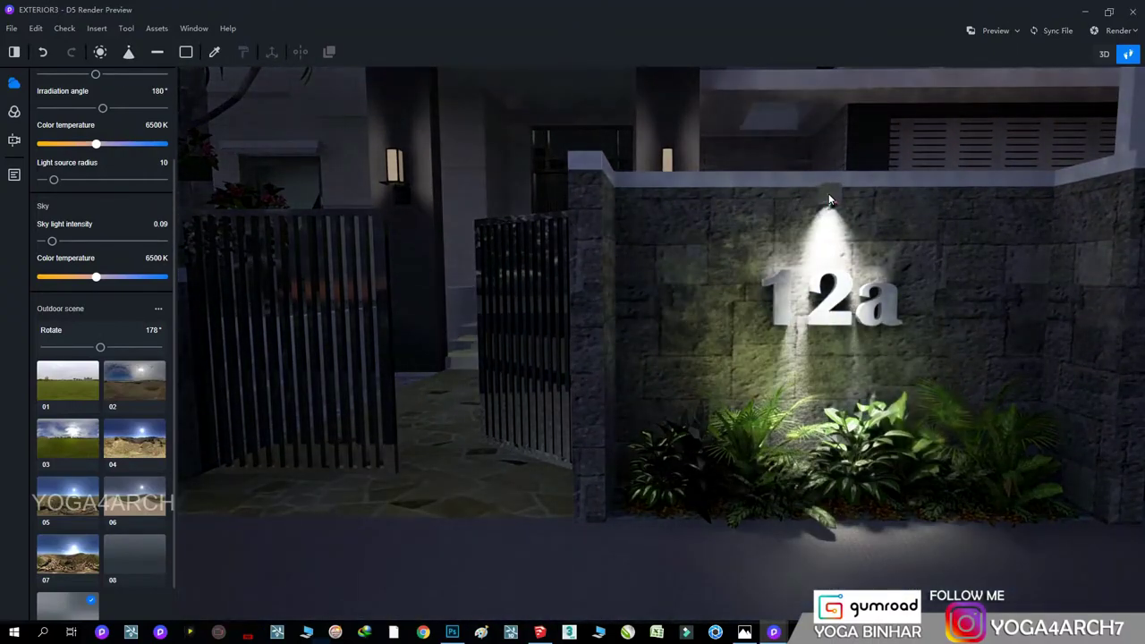
{"action": "left_click", "coordinate": [829, 200]}
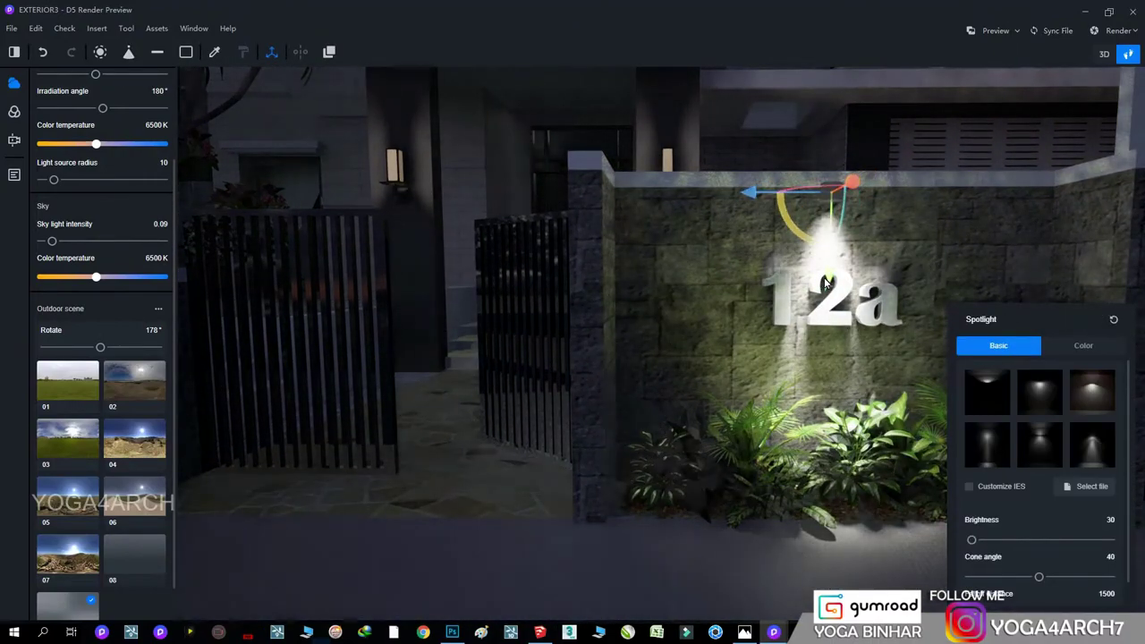
{"action": "left_click", "coordinate": [1103, 405]}
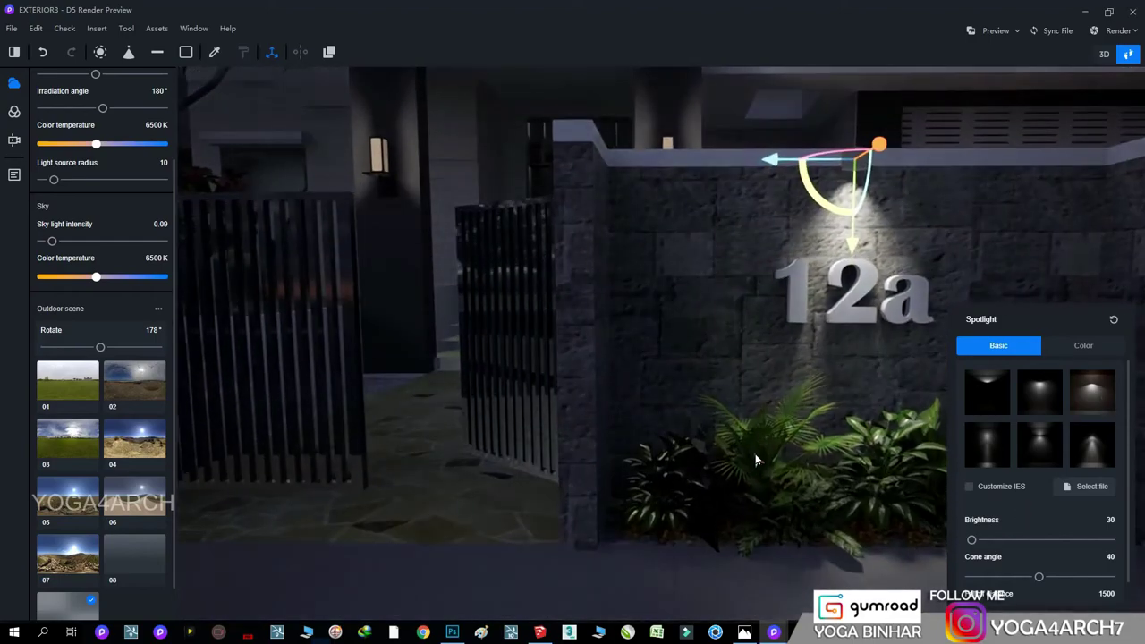
{"action": "left_click", "coordinate": [1075, 347]}
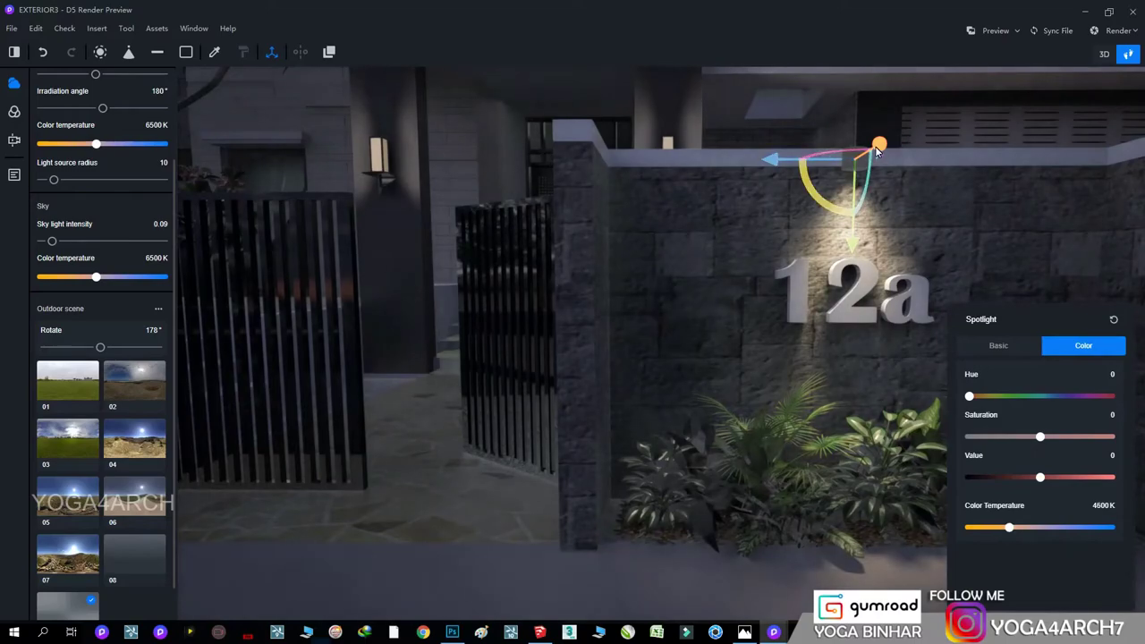
{"action": "left_click", "coordinate": [998, 345]}
{"action": "left_click", "coordinate": [1107, 519]}
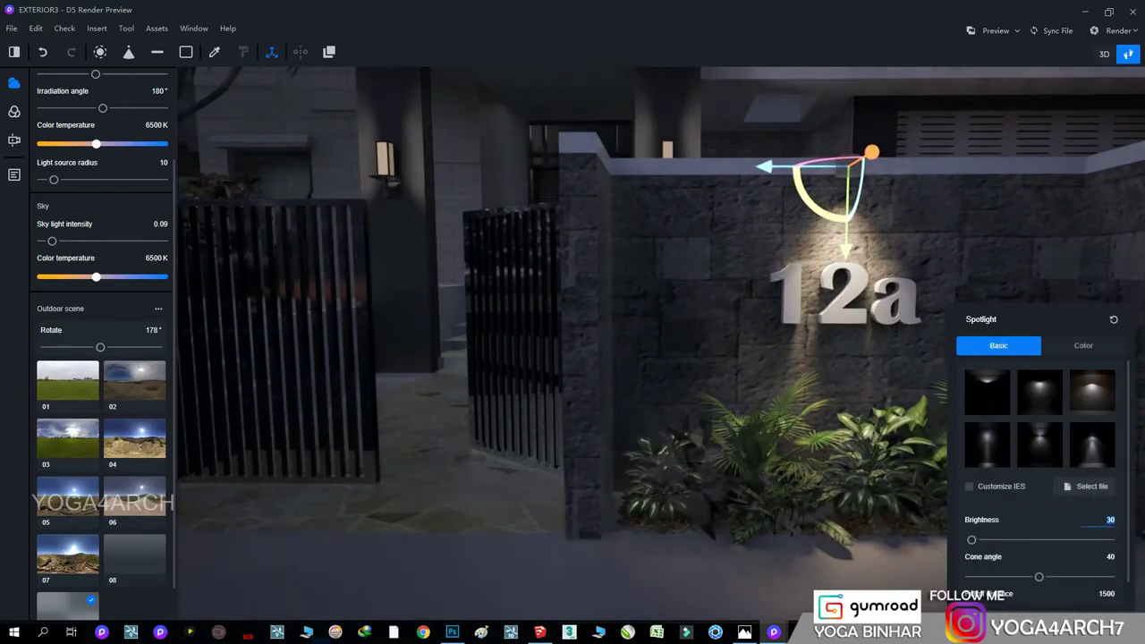
{"action": "right_click_drag", "start_coordinate": [720, 408], "coordinate": [639, 228]}
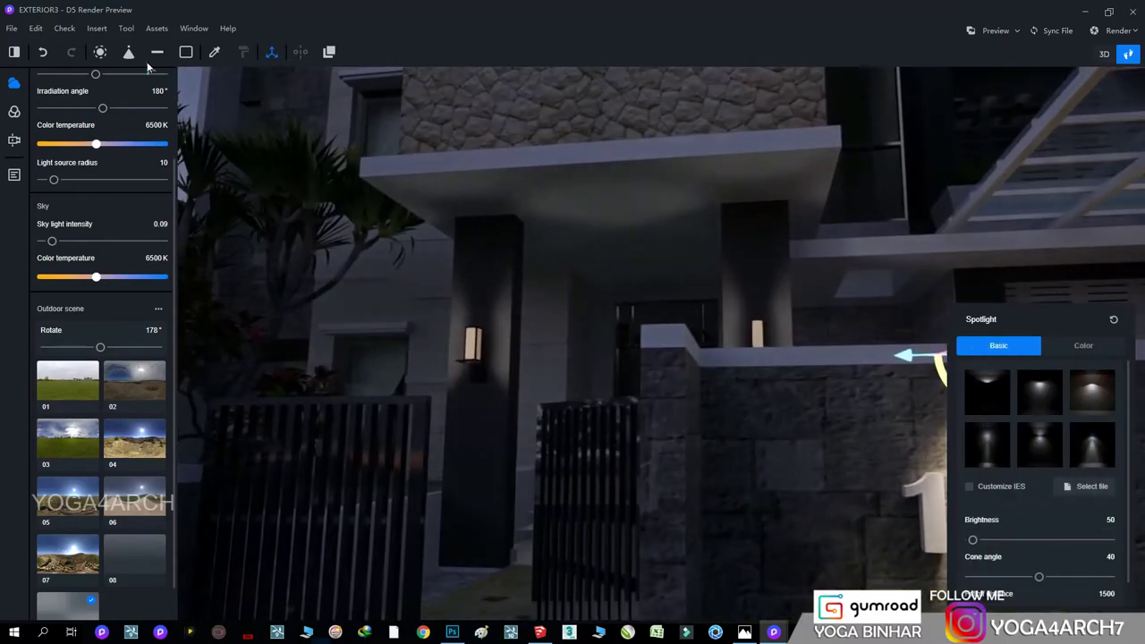
- Lower the porch point light under the ceiling and set its brightness to 10
{"action": "left_click", "coordinate": [639, 228]}
{"action": "left_click_drag", "start_coordinate": [638, 300], "coordinate": [641, 325]}
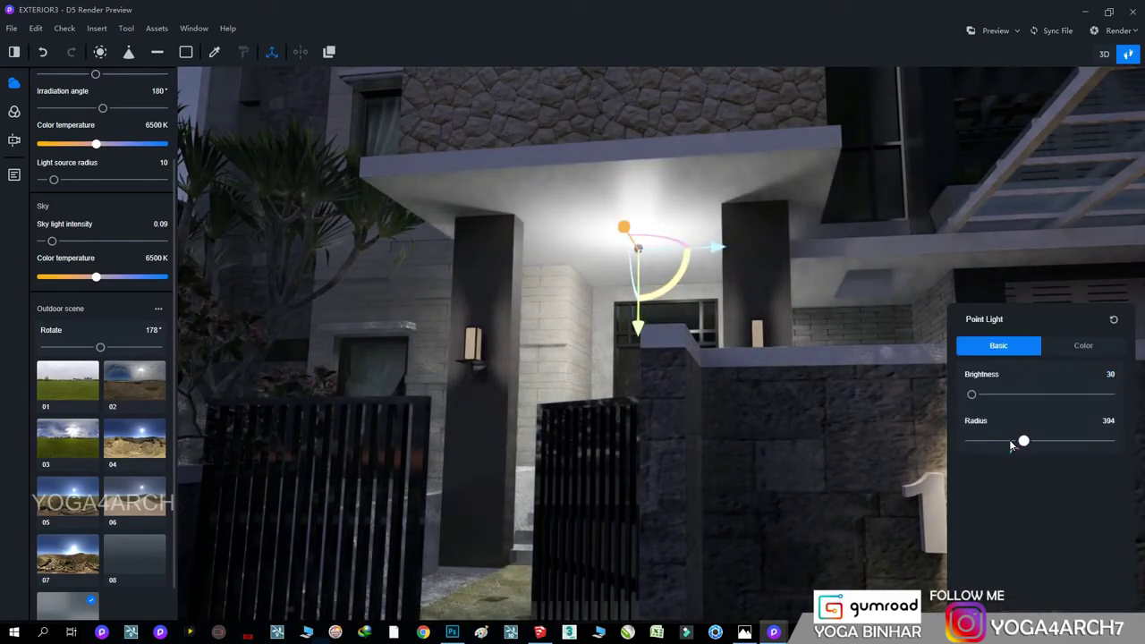
{"action": "left_click", "coordinate": [1111, 383]}
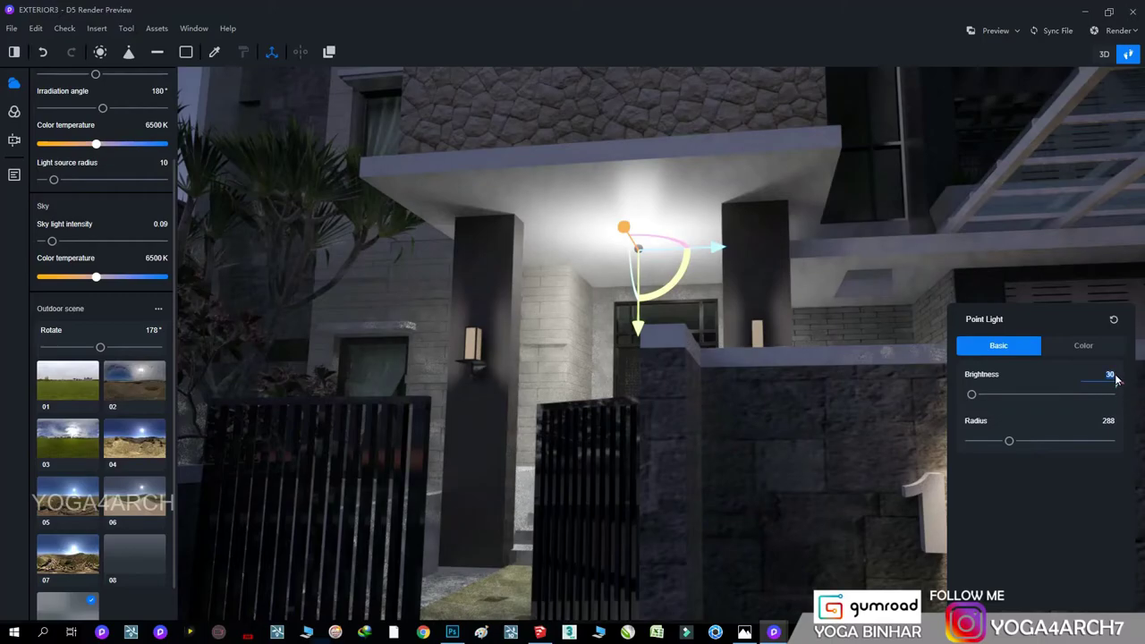
{"action": "type", "text": "10"}
{"action": "left_click", "coordinate": [833, 342]}
{"action": "scroll", "coordinate": [834, 337], "scroll_direction": "down", "scroll_amount": 3}
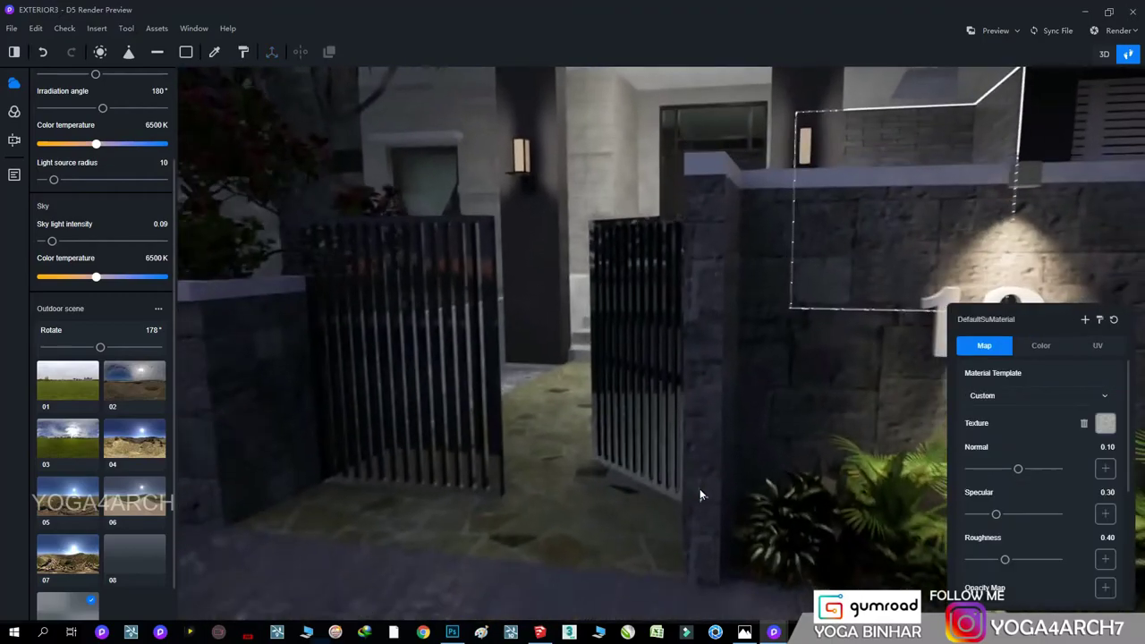
{"action": "scroll", "coordinate": [742, 279], "scroll_direction": "down", "scroll_amount": 5}
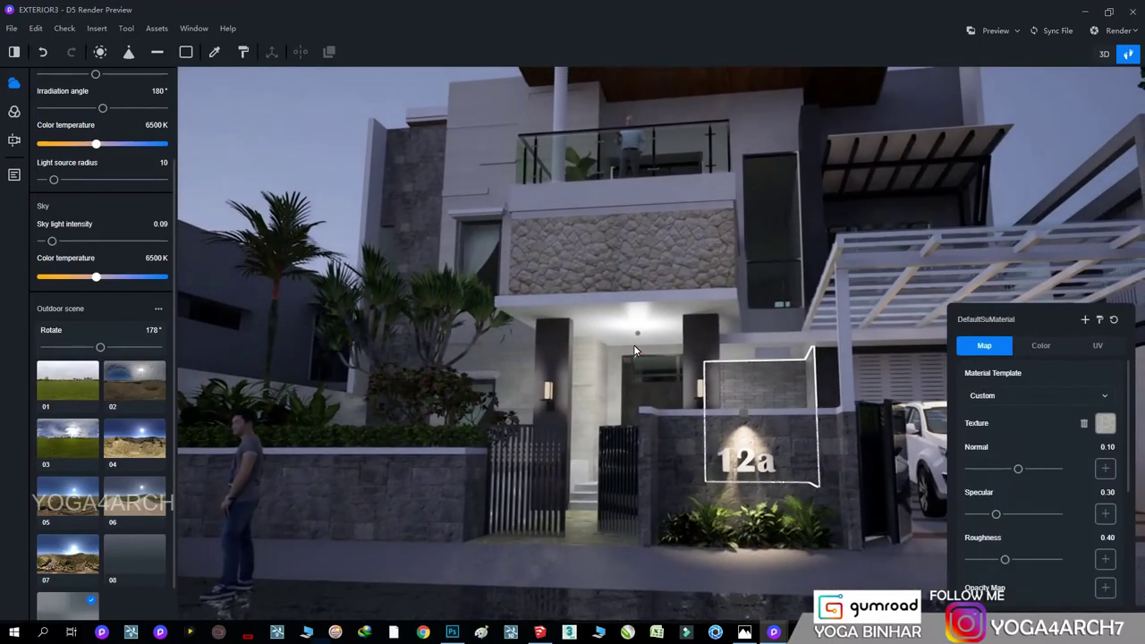
- Raise the point light up to the wooden balcony ceiling and widen its radius to 466
{"action": "left_click", "coordinate": [635, 340]}
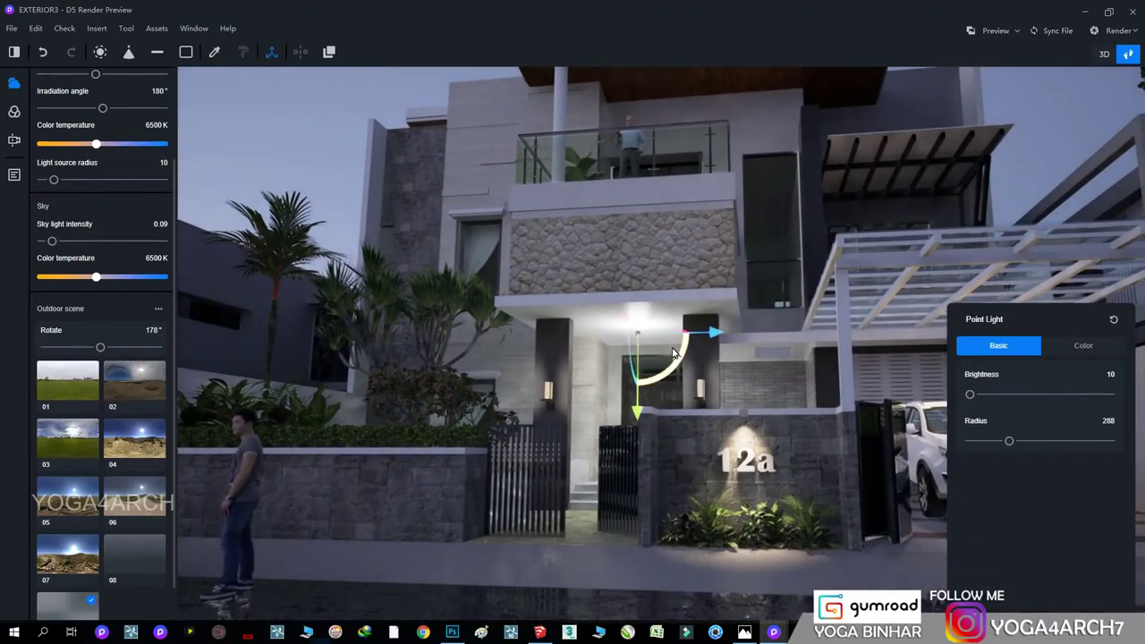
{"action": "mouse_move", "coordinate": [634, 414]}
{"action": "left_mouse_down"}
{"action": "mouse_move", "coordinate": [639, 259]}
{"action": "mouse_move", "coordinate": [661, 184]}
{"action": "left_mouse_up"}
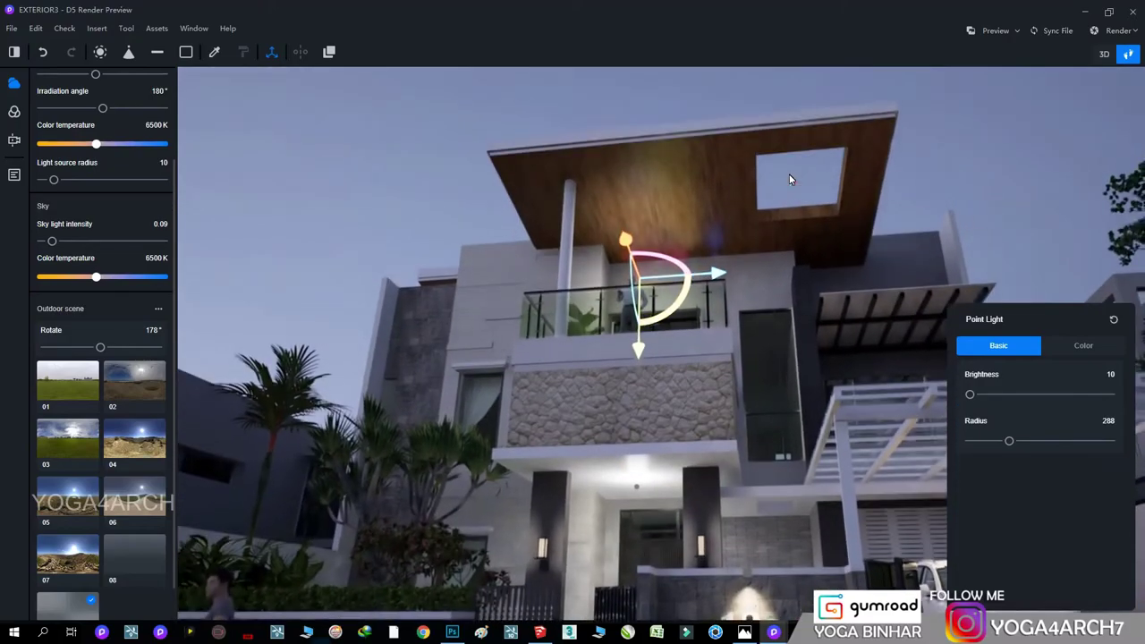
{"action": "scroll", "coordinate": [655, 258], "scroll_direction": "up", "scroll_amount": 3}
{"action": "scroll", "coordinate": [655, 258], "scroll_direction": "up", "scroll_amount": 3}
{"action": "scroll", "coordinate": [662, 242], "scroll_direction": "up", "scroll_amount": 2}
{"action": "left_click", "coordinate": [654, 259]}
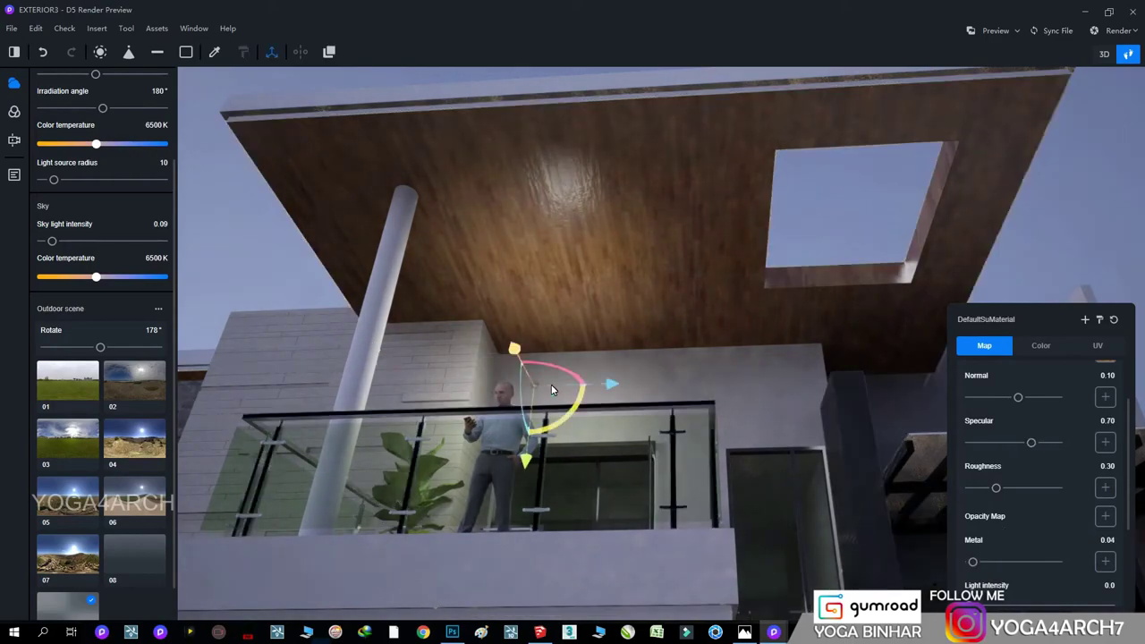
{"action": "left_click_drag", "start_coordinate": [1013, 444], "coordinate": [1039, 446]}
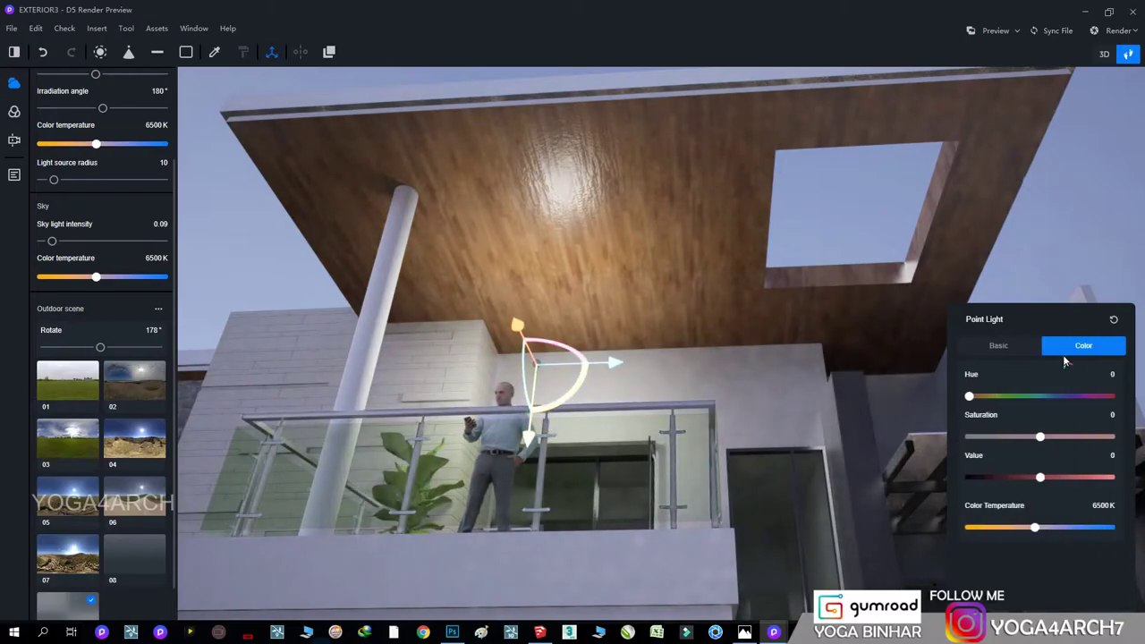
{"action": "right_click_drag", "start_coordinate": [1010, 528], "coordinate": [925, 440]}
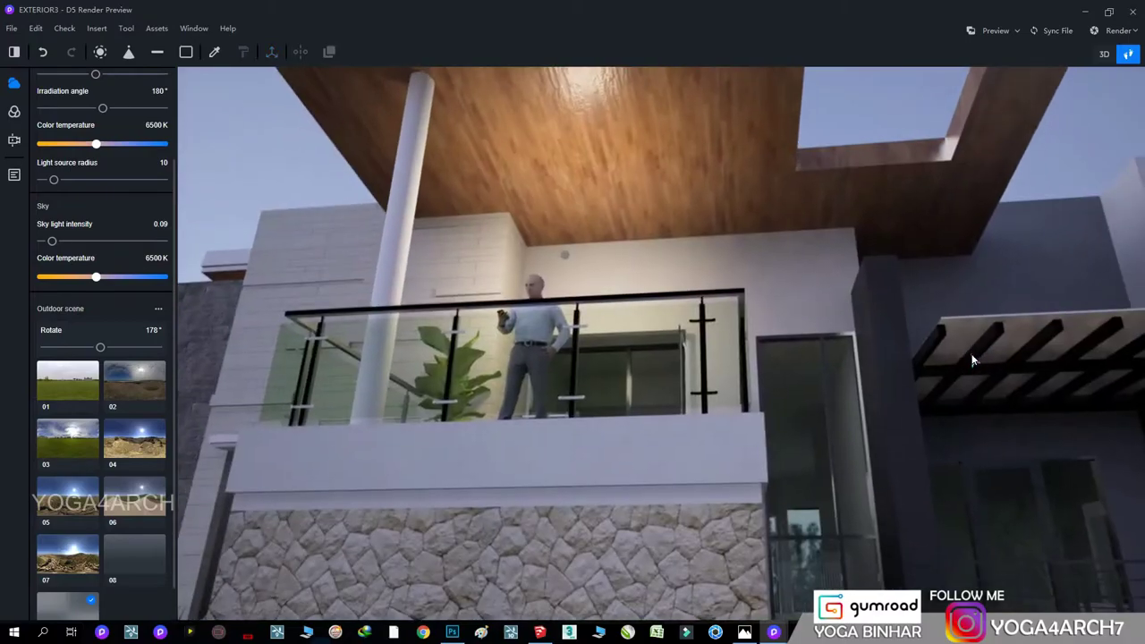
{"action": "scroll", "coordinate": [872, 531], "scroll_direction": "down", "scroll_amount": 5}
- Select the balcony point light and shift it beside the right-hand window
{"action": "scroll", "coordinate": [810, 444], "scroll_direction": "down", "scroll_amount": 3}
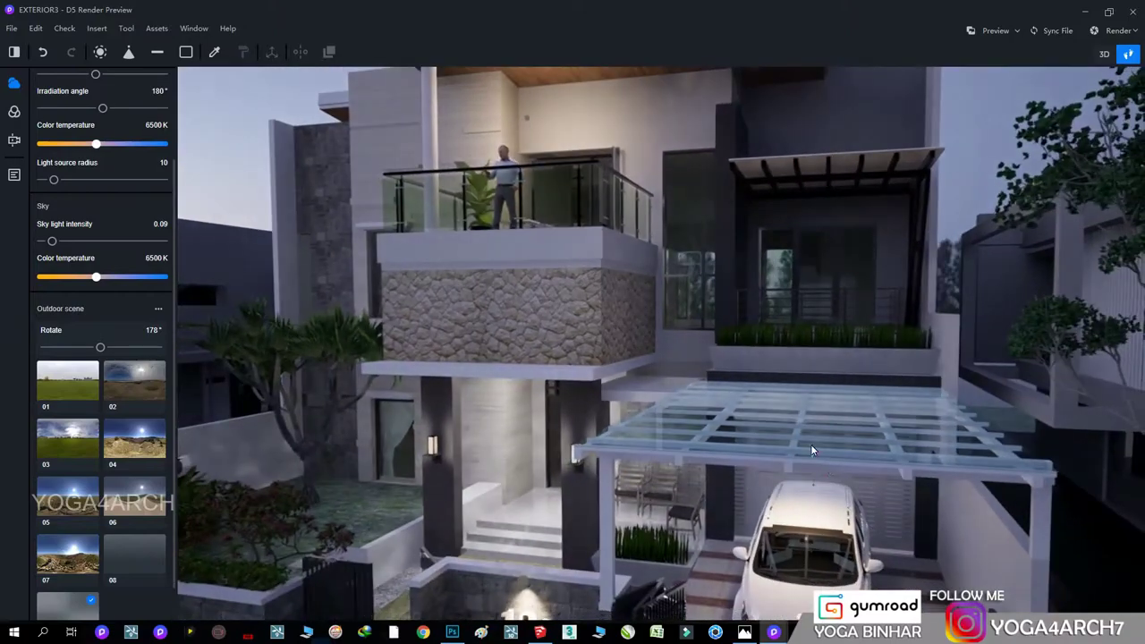
{"action": "scroll", "coordinate": [725, 387], "scroll_direction": "up", "scroll_amount": 4}
{"action": "scroll", "coordinate": [852, 338], "scroll_direction": "up", "scroll_amount": 3}
{"action": "right_click_drag", "start_coordinate": [853, 338], "coordinate": [569, 279]}
{"action": "left_click", "coordinate": [569, 279]}
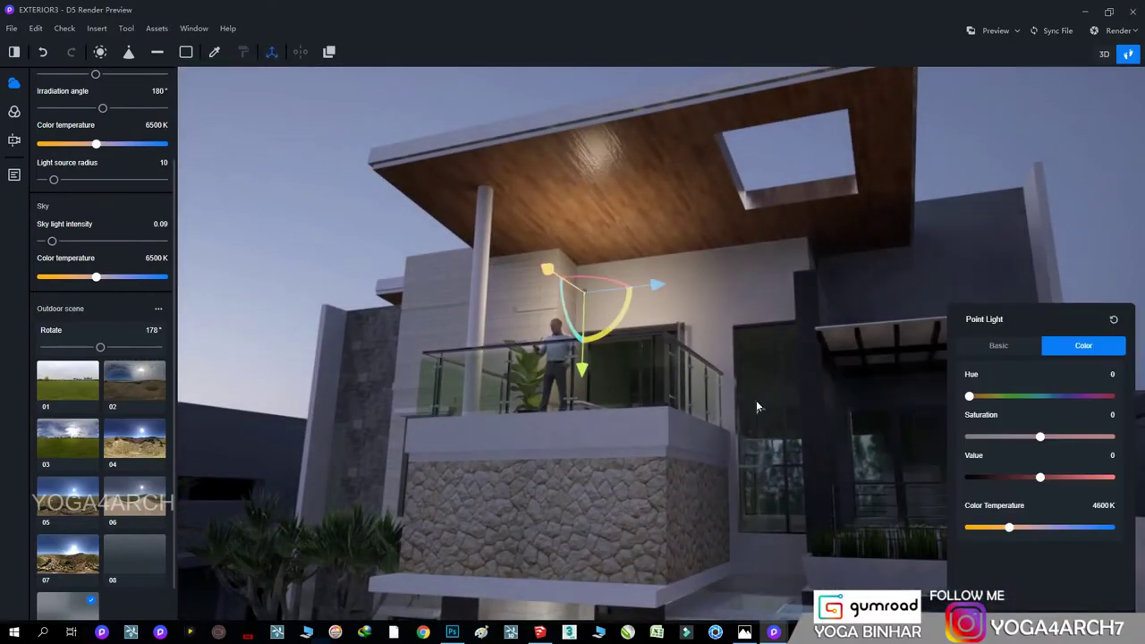
{"action": "scroll", "coordinate": [874, 181], "scroll_direction": "down", "scroll_amount": 3}
{"action": "scroll", "coordinate": [863, 265], "scroll_direction": "up", "scroll_amount": 3}
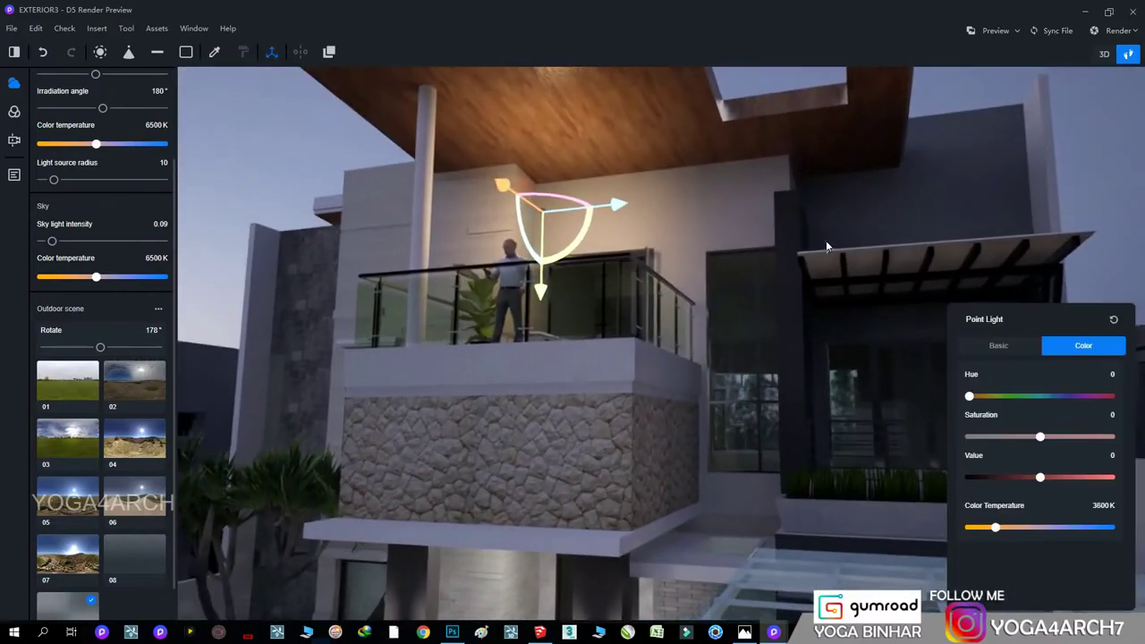
{"action": "scroll", "coordinate": [826, 239], "scroll_direction": "up", "scroll_amount": 2}
{"action": "mouse_move", "coordinate": [488, 175]}
{"action": "left_mouse_down"}
{"action": "mouse_move", "coordinate": [545, 210]}
{"action": "mouse_move", "coordinate": [756, 275]}
{"action": "left_mouse_up"}
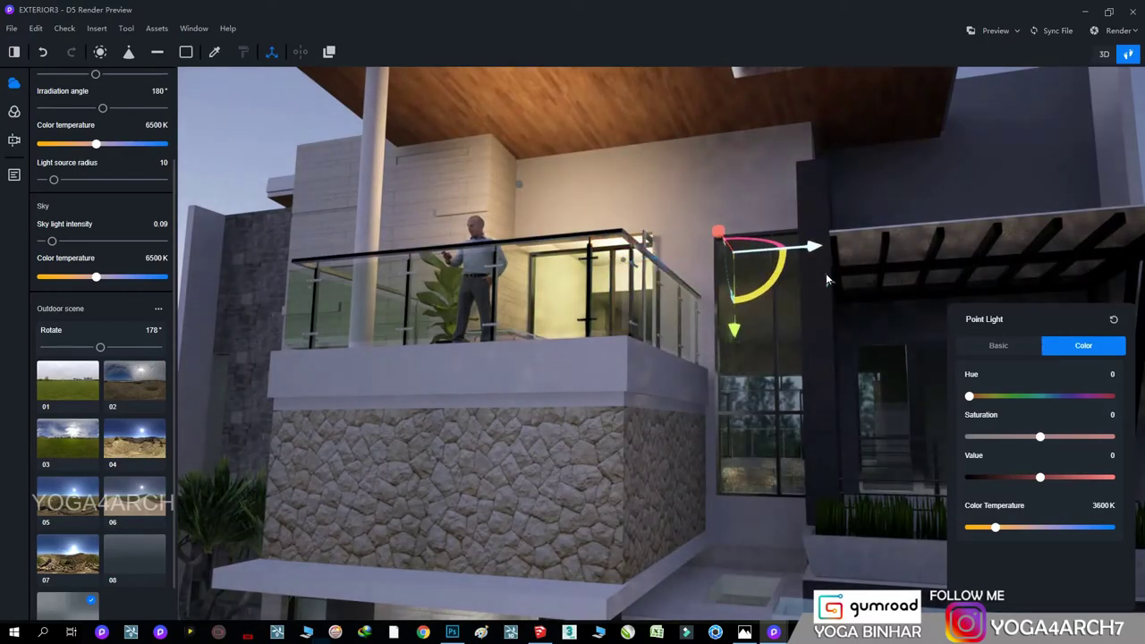
- Lower the warm point light into the upper room behind the glass doors and check the glow
{"action": "scroll", "coordinate": [756, 275], "scroll_direction": "up", "scroll_amount": 2}
{"action": "scroll", "coordinate": [778, 286], "scroll_direction": "up", "scroll_amount": 2}
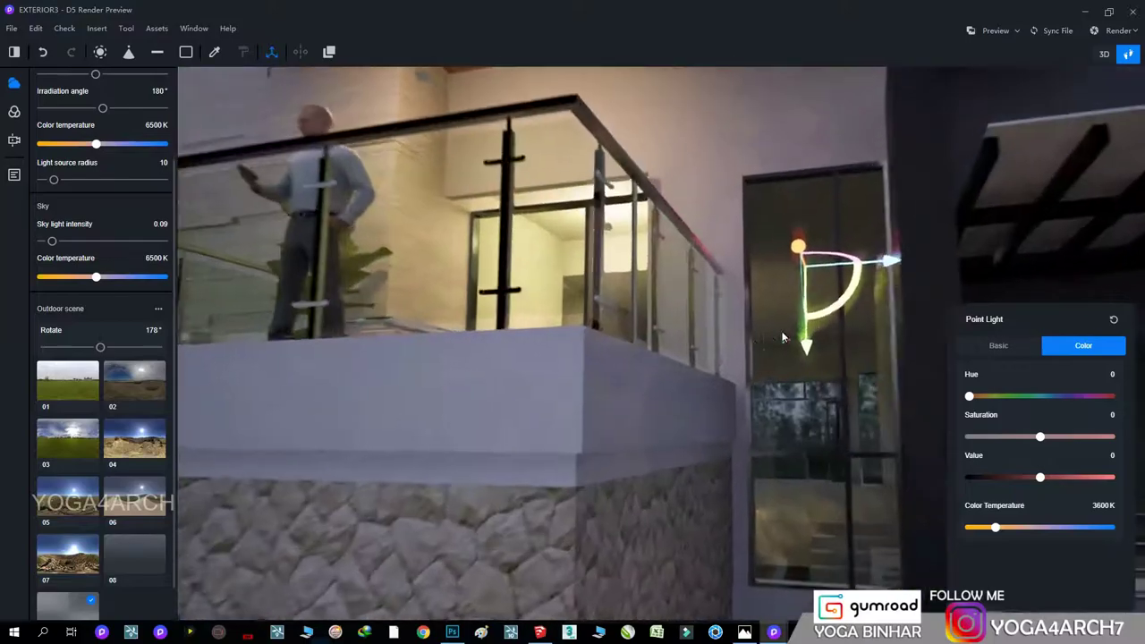
{"action": "scroll", "coordinate": [823, 313], "scroll_direction": "up", "scroll_amount": 2}
{"action": "scroll", "coordinate": [865, 342], "scroll_direction": "up", "scroll_amount": 2}
{"action": "scroll", "coordinate": [865, 343], "scroll_direction": "up", "scroll_amount": 2}
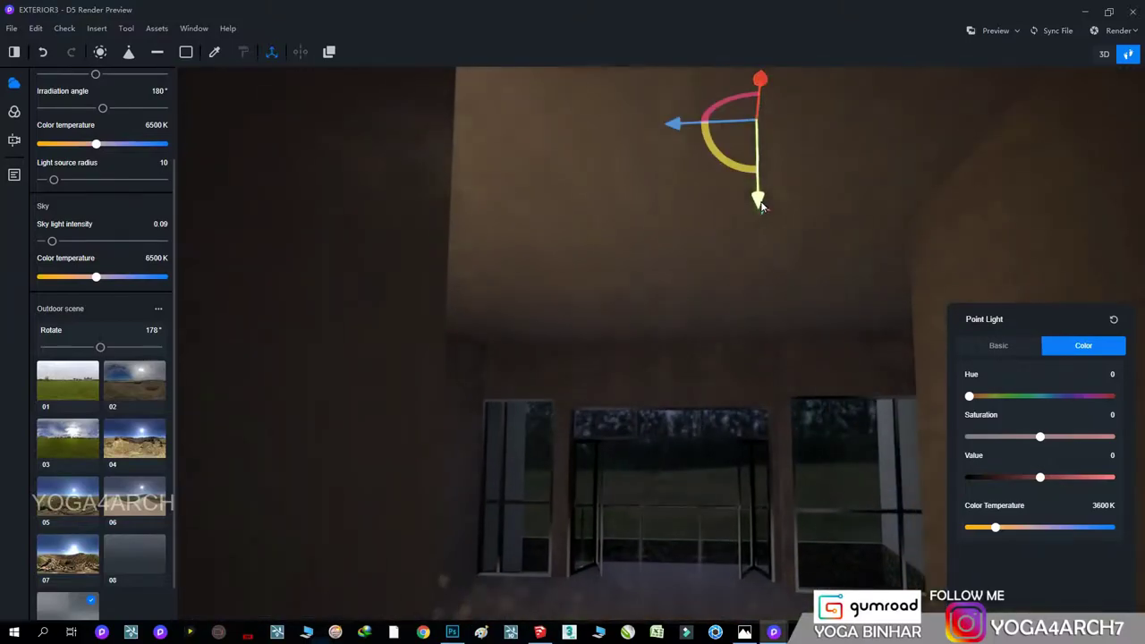
{"action": "mouse_move", "coordinate": [864, 340]}
{"action": "right_mouse_down"}
{"action": "mouse_move", "coordinate": [787, 439]}
{"action": "mouse_move", "coordinate": [768, 376]}
{"action": "mouse_move", "coordinate": [876, 284]}
{"action": "mouse_move", "coordinate": [690, 331]}
{"action": "right_mouse_up"}
{"action": "scroll", "coordinate": [691, 333], "scroll_direction": "down", "scroll_amount": 3}
{"action": "scroll", "coordinate": [692, 332], "scroll_direction": "down", "scroll_amount": 2}
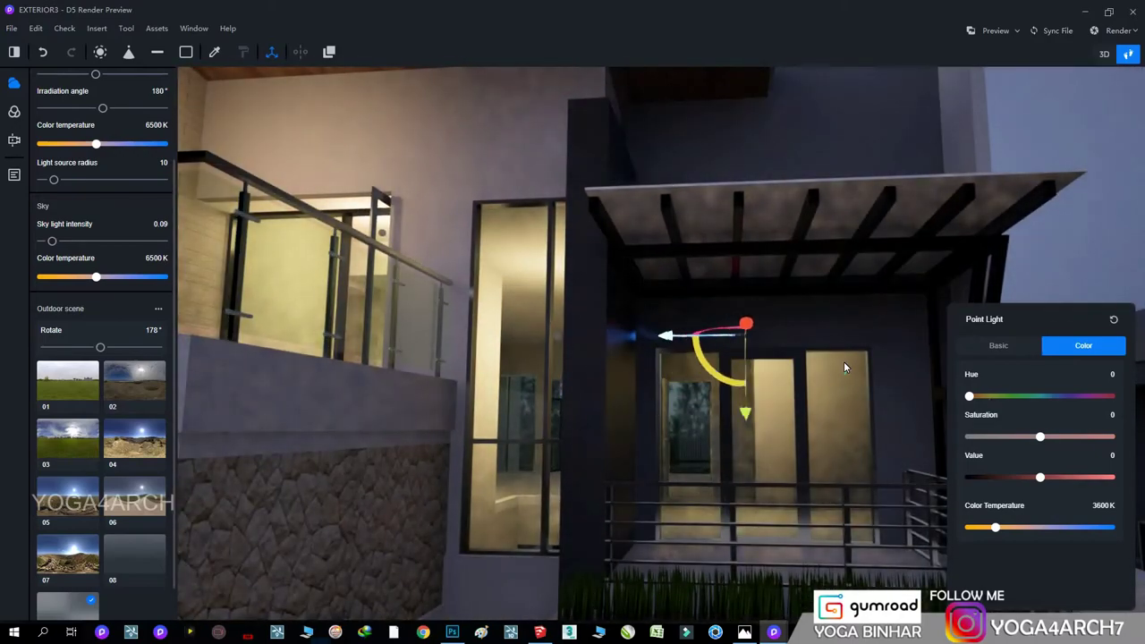
{"action": "right_click_drag", "start_coordinate": [847, 370], "coordinate": [803, 371]}
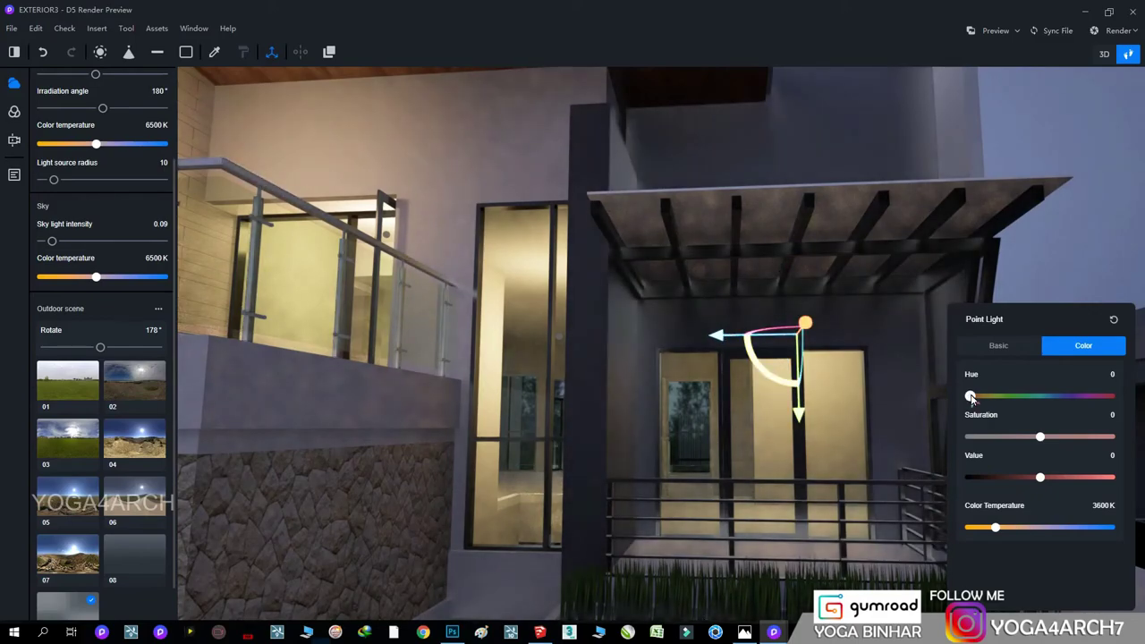
{"action": "left_click", "coordinate": [1037, 266]}
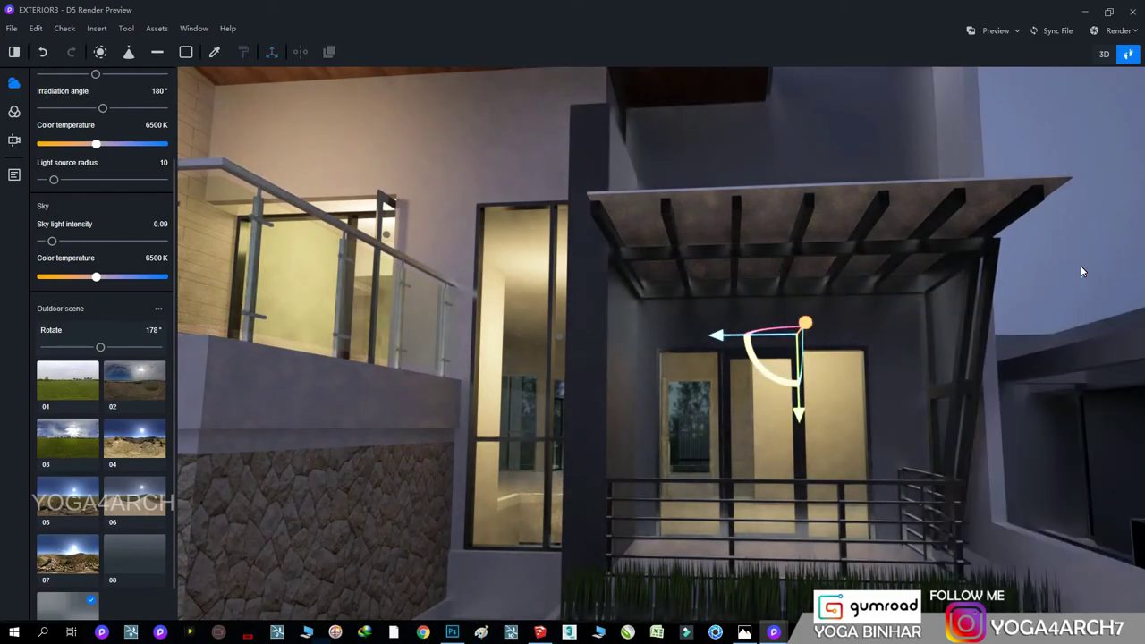
{"action": "mouse_move", "coordinate": [1078, 313]}
{"action": "right_mouse_down"}
{"action": "mouse_move", "coordinate": [977, 425]}
{"action": "mouse_move", "coordinate": [940, 407]}
{"action": "right_mouse_up"}
{"action": "scroll", "coordinate": [930, 416], "scroll_direction": "up", "scroll_amount": 5}
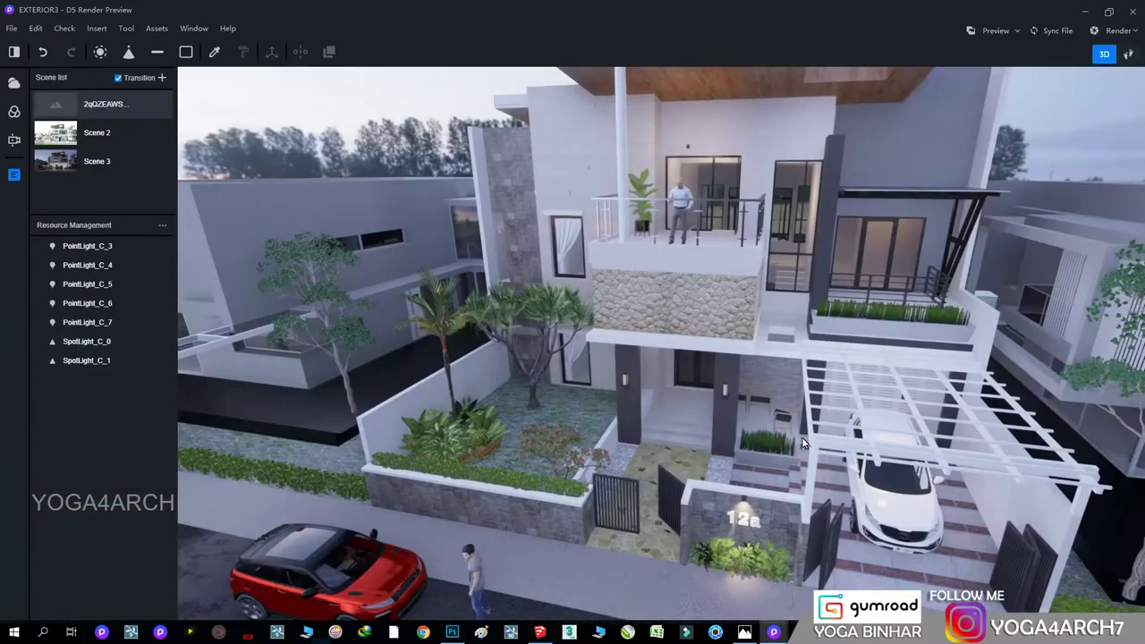
- Lower the entrance spotlight SpotLight_C_2 above the chairs from brightness 30 to 20
{"action": "scroll", "coordinate": [801, 437], "scroll_direction": "up", "scroll_amount": 3}
{"action": "scroll", "coordinate": [770, 429], "scroll_direction": "up", "scroll_amount": 2}
{"action": "scroll", "coordinate": [801, 453], "scroll_direction": "up", "scroll_amount": 2}
{"action": "scroll", "coordinate": [719, 423], "scroll_direction": "up", "scroll_amount": 2}
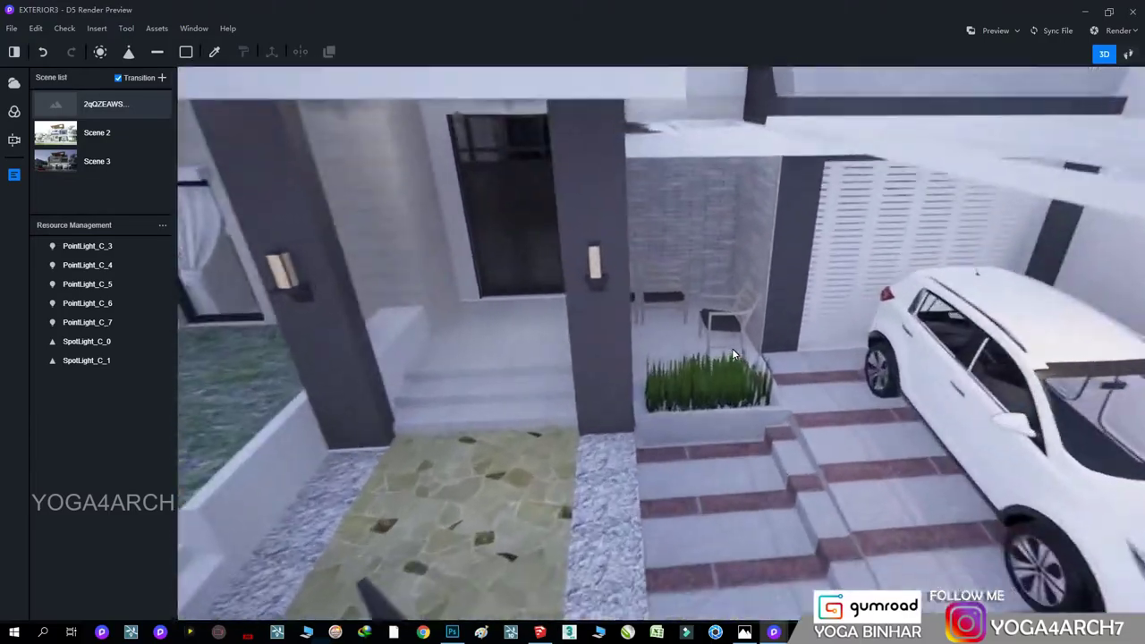
{"action": "scroll", "coordinate": [731, 347], "scroll_direction": "up", "scroll_amount": 2}
{"action": "scroll", "coordinate": [698, 211], "scroll_direction": "up", "scroll_amount": 2}
{"action": "scroll", "coordinate": [780, 564], "scroll_direction": "up", "scroll_amount": 2}
{"action": "scroll", "coordinate": [781, 564], "scroll_direction": "up", "scroll_amount": 2}
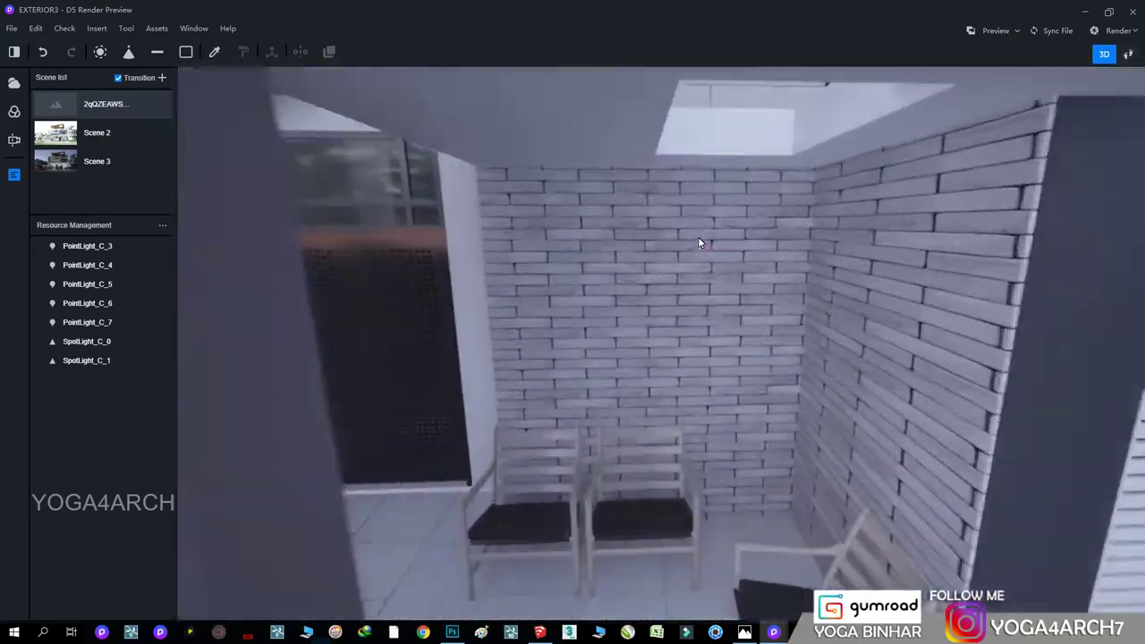
{"action": "scroll", "coordinate": [697, 236], "scroll_direction": "up", "scroll_amount": 2}
{"action": "left_click", "coordinate": [631, 138]}
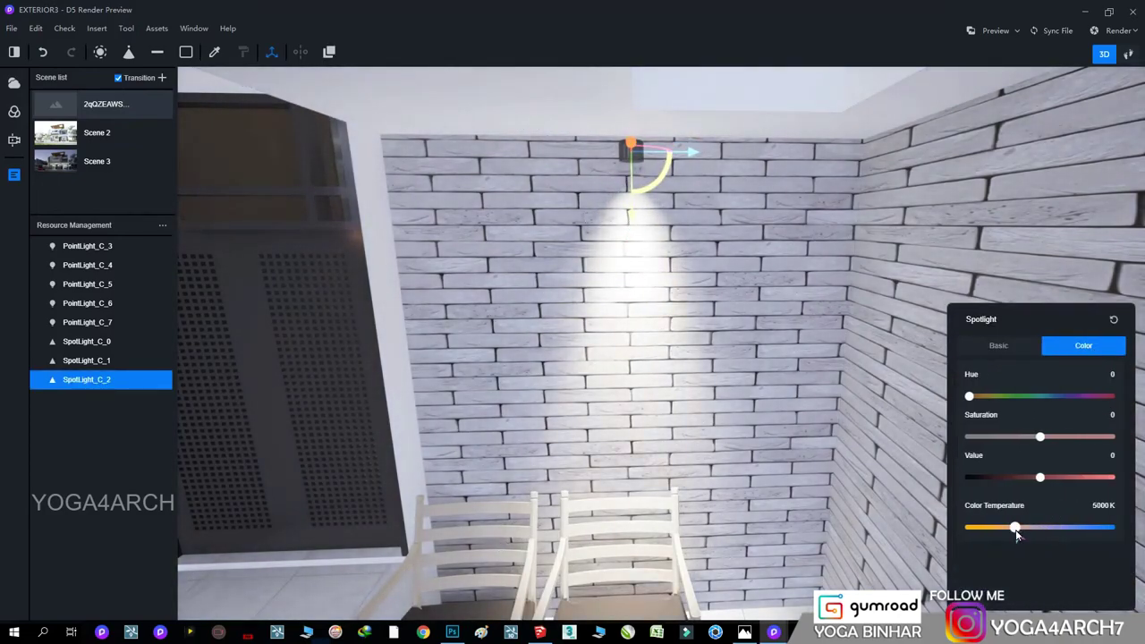
{"action": "scroll", "coordinate": [803, 393], "scroll_direction": "down", "scroll_amount": 5}
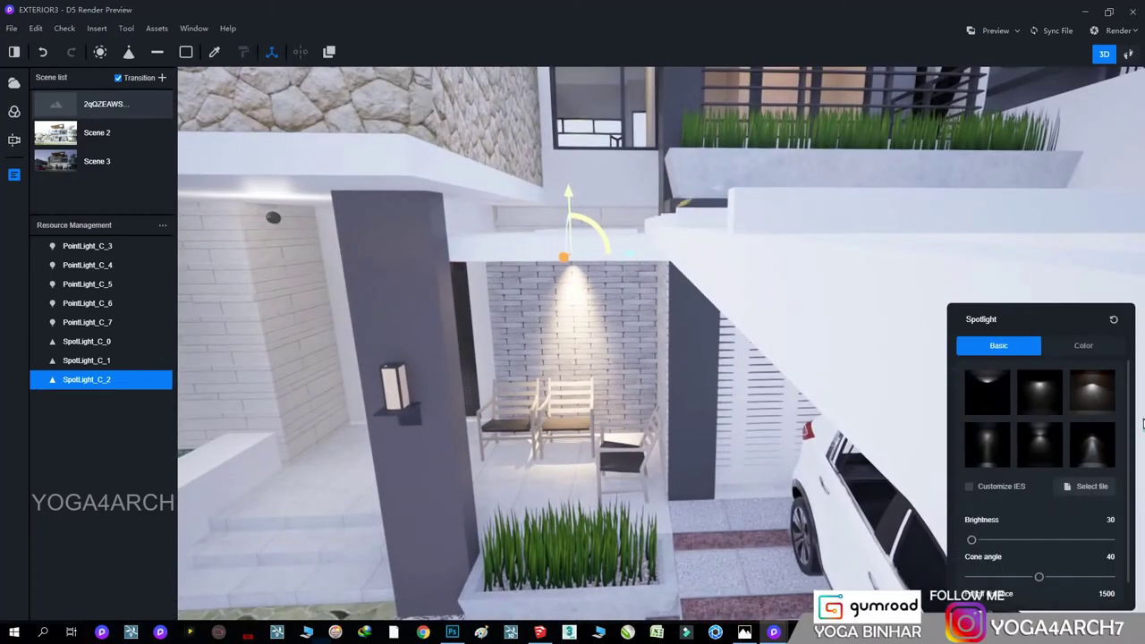
{"action": "scroll", "coordinate": [614, 417], "scroll_direction": "up", "scroll_amount": 3}
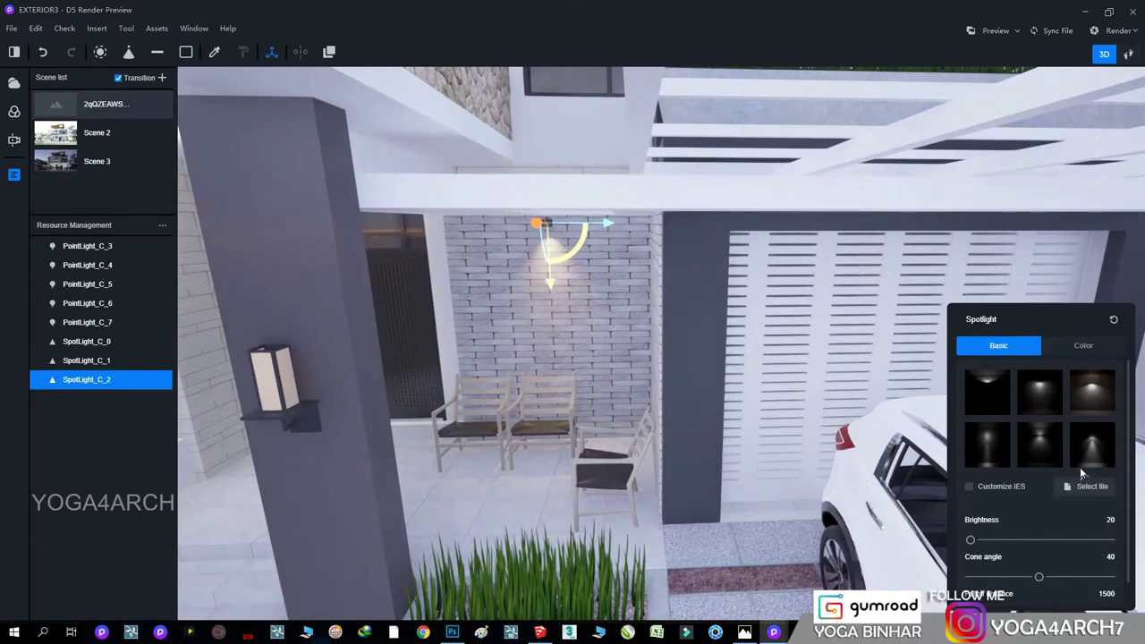
{"action": "scroll", "coordinate": [710, 377], "scroll_direction": "down", "scroll_amount": 5}
{"action": "scroll", "coordinate": [608, 313], "scroll_direction": "down", "scroll_amount": 5}
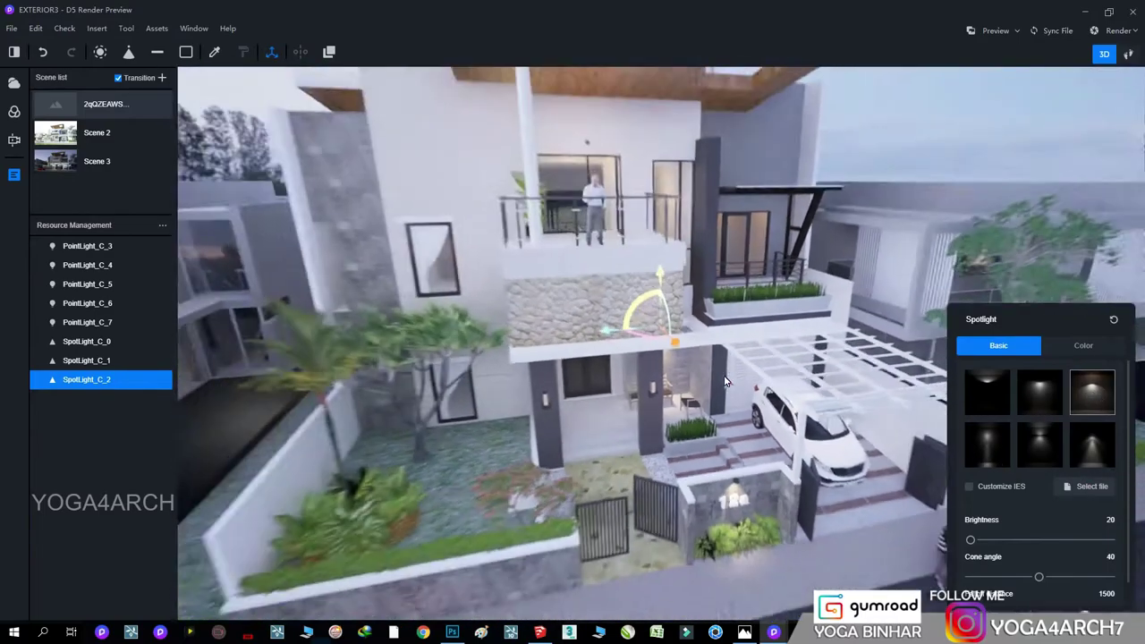
{"action": "scroll", "coordinate": [512, 259], "scroll_direction": "up", "scroll_amount": 2}
{"action": "scroll", "coordinate": [405, 333], "scroll_direction": "up", "scroll_amount": 3}
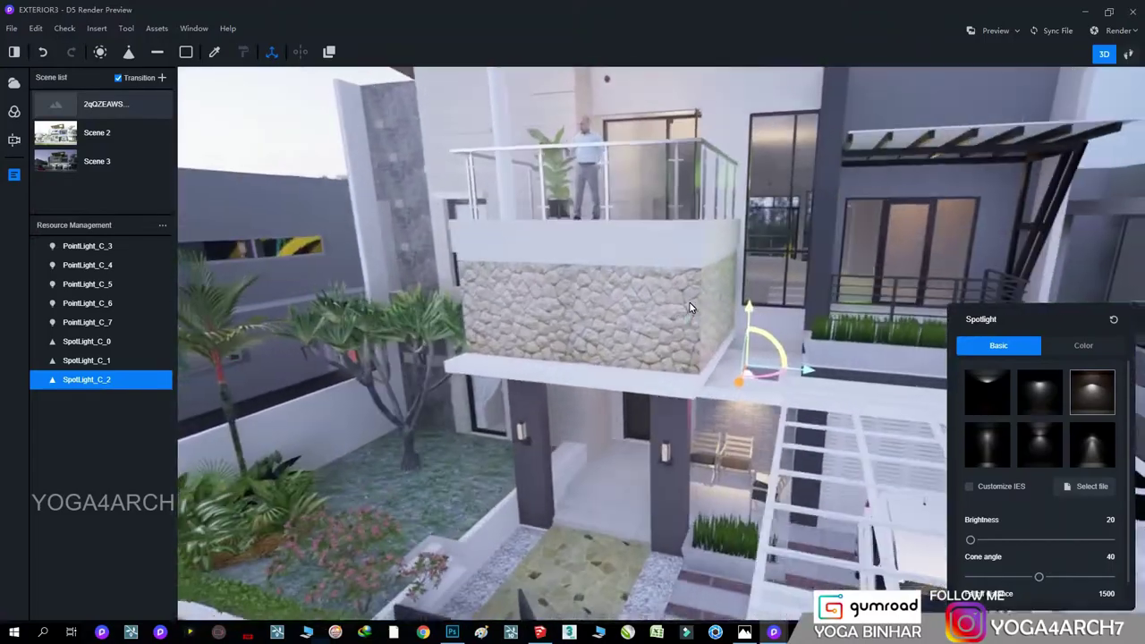
{"action": "scroll", "coordinate": [922, 255], "scroll_direction": "up", "scroll_amount": 2}
{"action": "scroll", "coordinate": [776, 247], "scroll_direction": "up", "scroll_amount": 2}
{"action": "scroll", "coordinate": [769, 254], "scroll_direction": "up", "scroll_amount": 3}
{"action": "scroll", "coordinate": [671, 287], "scroll_direction": "up", "scroll_amount": 3}
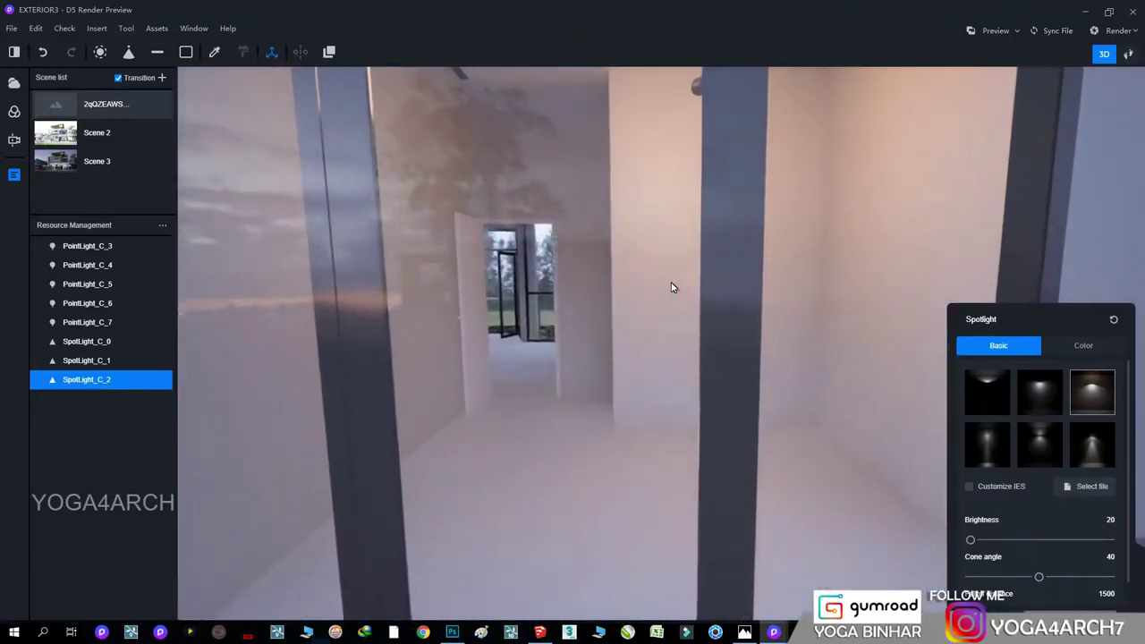
{"action": "scroll", "coordinate": [671, 260], "scroll_direction": "up", "scroll_amount": 2}
{"action": "scroll", "coordinate": [689, 299], "scroll_direction": "up", "scroll_amount": 2}
{"action": "scroll", "coordinate": [707, 318], "scroll_direction": "up", "scroll_amount": 3}
{"action": "scroll", "coordinate": [742, 250], "scroll_direction": "up", "scroll_amount": 2}
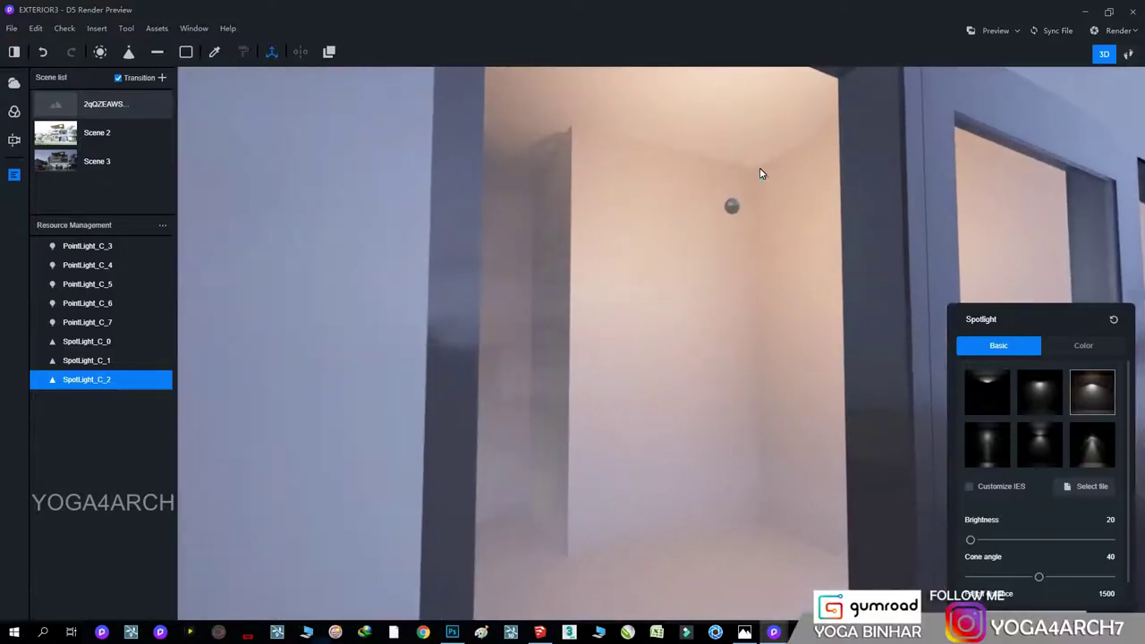
{"action": "scroll", "coordinate": [756, 179], "scroll_direction": "up", "scroll_amount": 2}
- Lower the room's point light PointLight_C_3 slightly and reduce its colour saturation to 1
{"action": "left_click", "coordinate": [742, 218]}
{"action": "left_click_drag", "start_coordinate": [640, 262], "coordinate": [640, 306]}
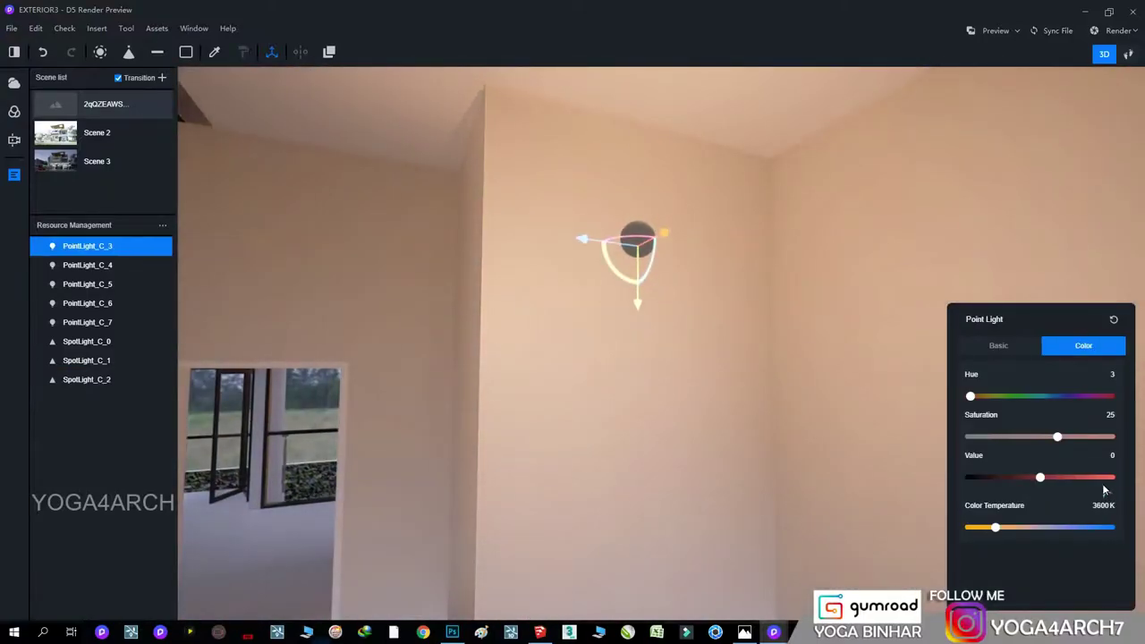
{"action": "left_click_drag", "start_coordinate": [1044, 439], "coordinate": [1040, 438]}
{"action": "scroll", "coordinate": [682, 435], "scroll_direction": "down", "scroll_amount": 10}
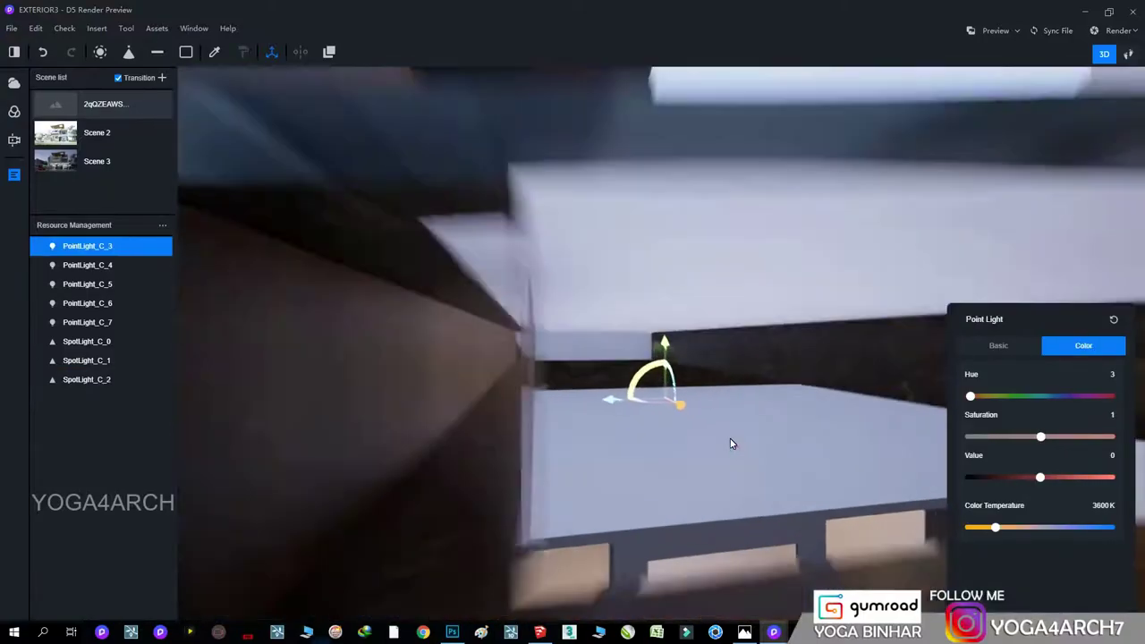
{"action": "scroll", "coordinate": [725, 438], "scroll_direction": "down", "scroll_amount": 5}
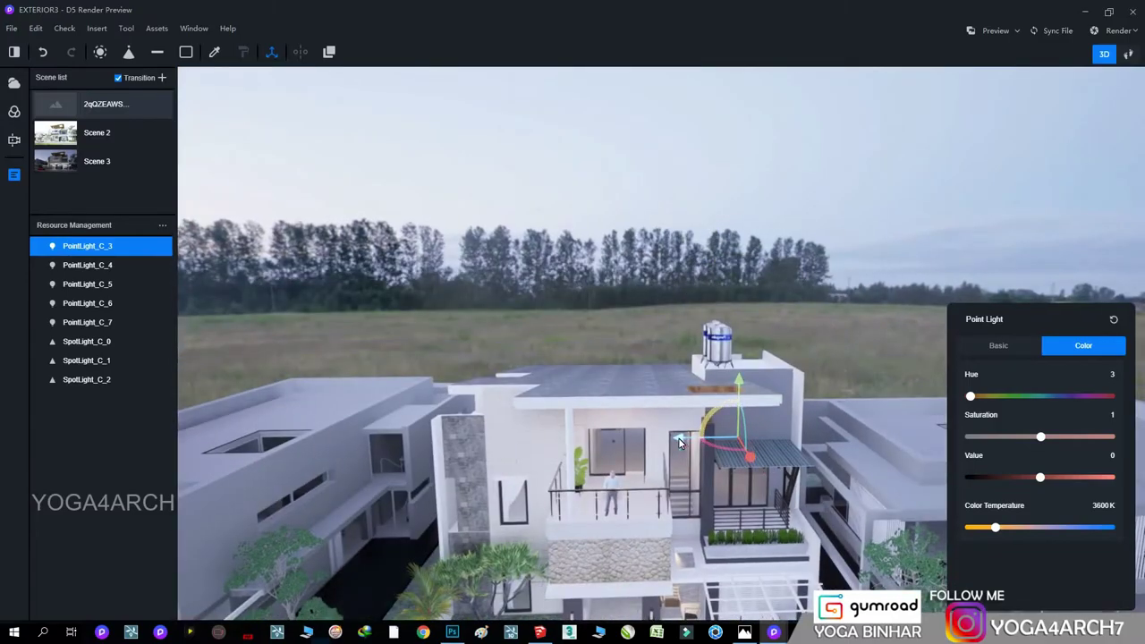
{"action": "scroll", "coordinate": [512, 422], "scroll_direction": "up", "scroll_amount": 10}
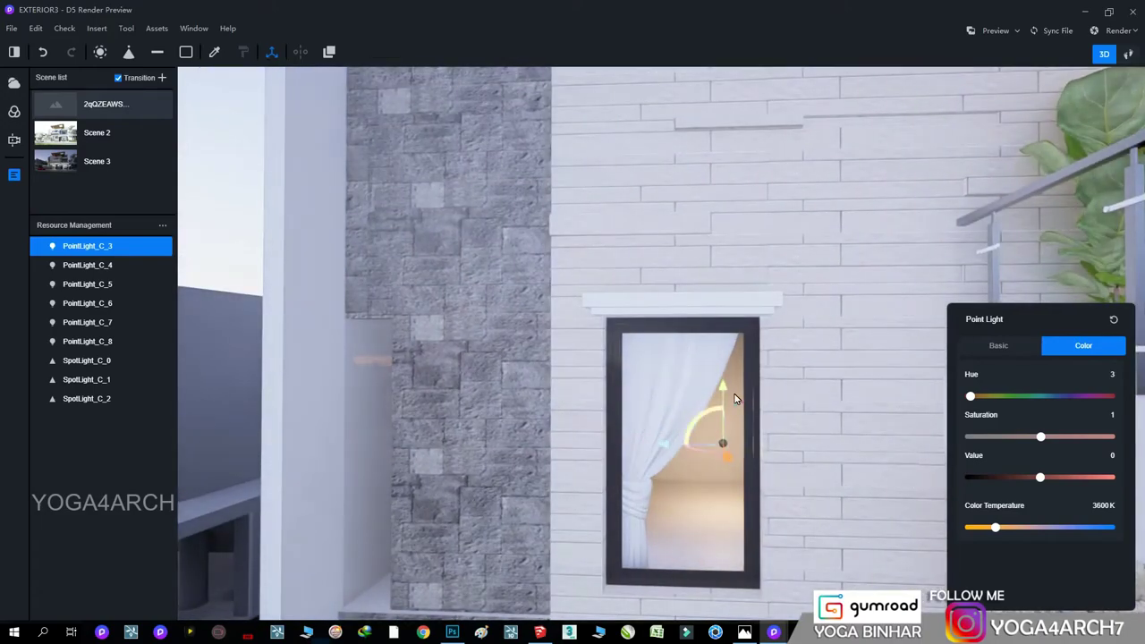
{"action": "scroll", "coordinate": [855, 439], "scroll_direction": "down", "scroll_amount": 2}
{"action": "scroll", "coordinate": [850, 442], "scroll_direction": "down", "scroll_amount": 1}
- Duplicate the point light and place the copy on the stone column by the palms
{"action": "key", "text": "ctrl+v"}
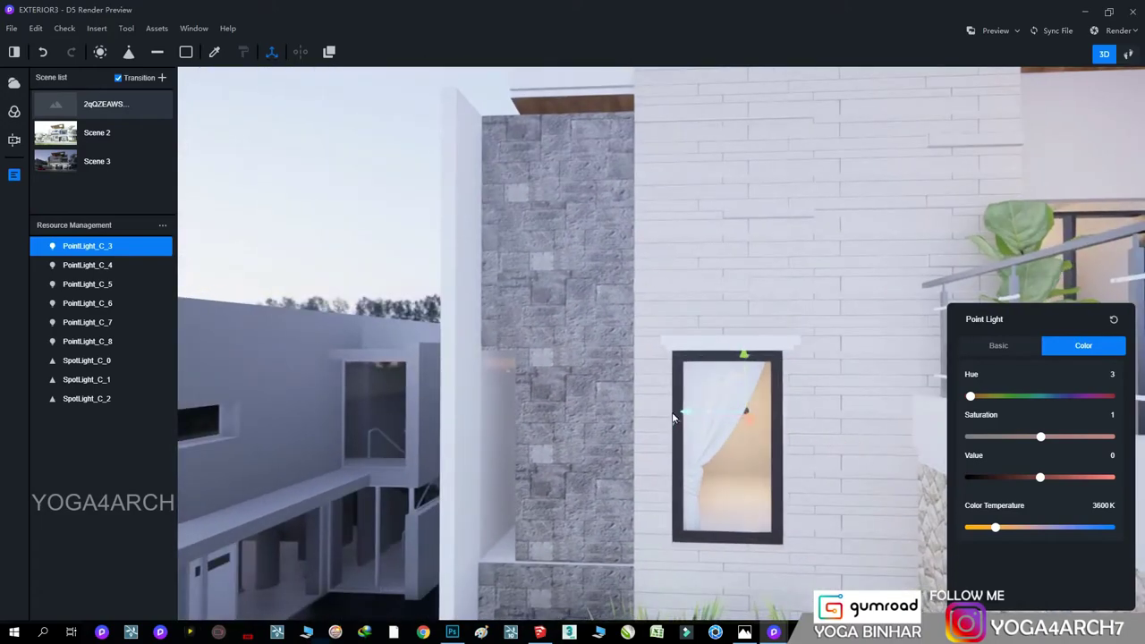
{"action": "left_click", "coordinate": [475, 419]}
{"action": "scroll", "coordinate": [483, 423], "scroll_direction": "up", "scroll_amount": 3}
{"action": "scroll", "coordinate": [484, 422], "scroll_direction": "up", "scroll_amount": 4}
{"action": "left_click_drag", "start_coordinate": [679, 398], "coordinate": [682, 402]}
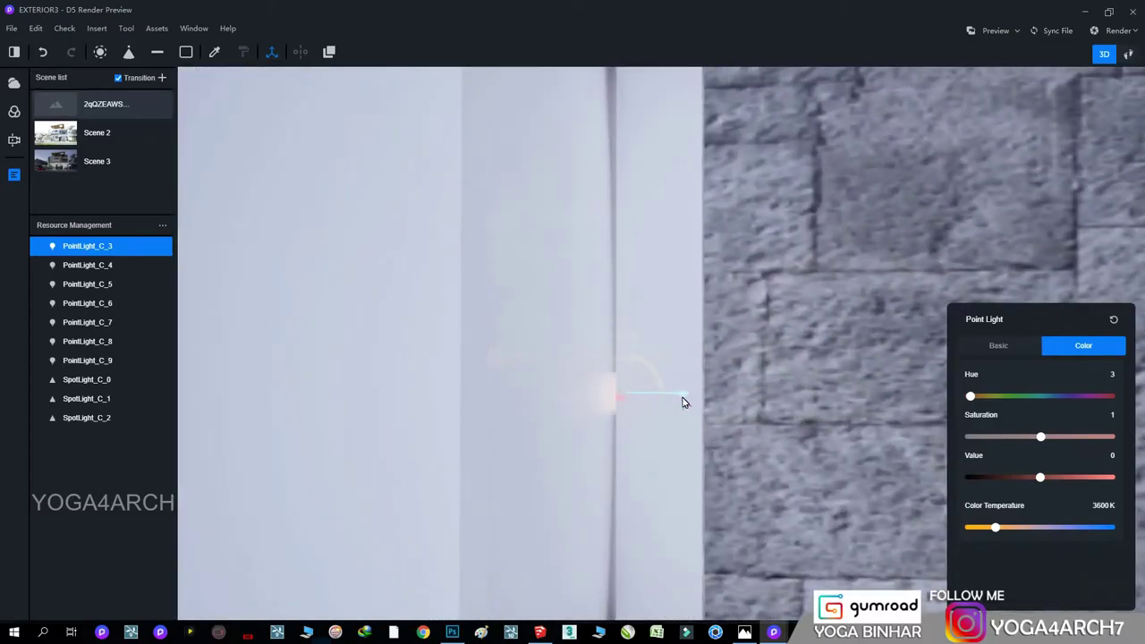
{"action": "scroll", "coordinate": [606, 519], "scroll_direction": "down", "scroll_amount": 1}
{"action": "scroll", "coordinate": [491, 337], "scroll_direction": "down", "scroll_amount": 3}
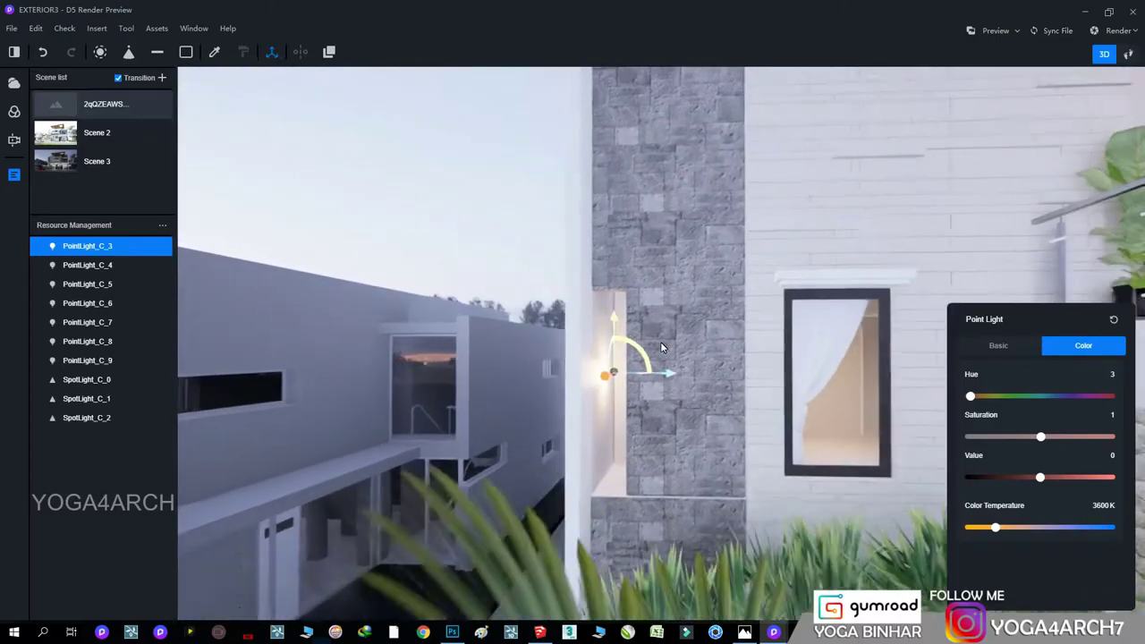
{"action": "scroll", "coordinate": [673, 378], "scroll_direction": "down", "scroll_amount": 2}
{"action": "right_click_drag", "start_coordinate": [674, 377], "coordinate": [776, 469]}
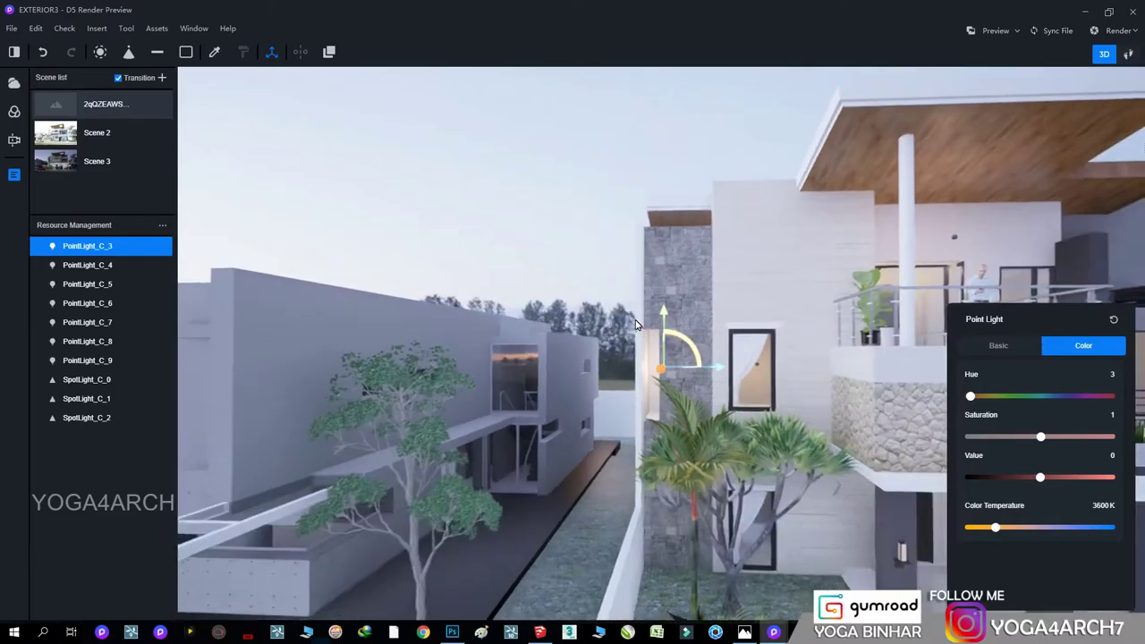
{"action": "scroll", "coordinate": [529, 407], "scroll_direction": "down", "scroll_amount": 2}
{"action": "scroll", "coordinate": [557, 407], "scroll_direction": "down", "scroll_amount": 2}
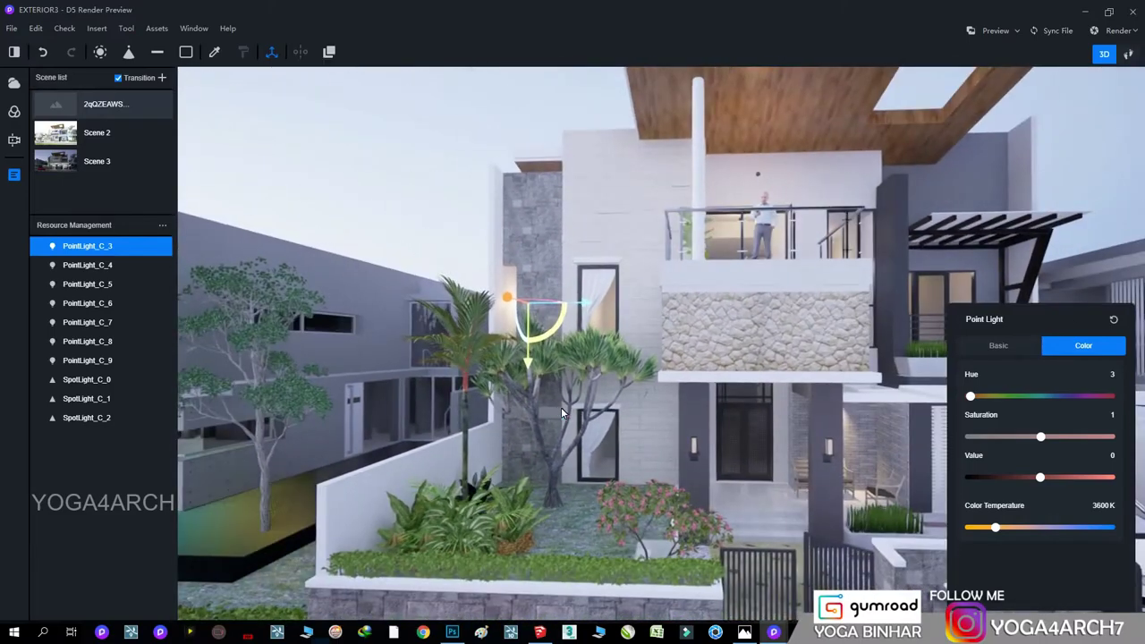
{"action": "scroll", "coordinate": [612, 342], "scroll_direction": "up", "scroll_amount": 3}
{"action": "scroll", "coordinate": [612, 341], "scroll_direction": "up", "scroll_amount": 3}
{"action": "scroll", "coordinate": [721, 376], "scroll_direction": "up", "scroll_amount": 3}
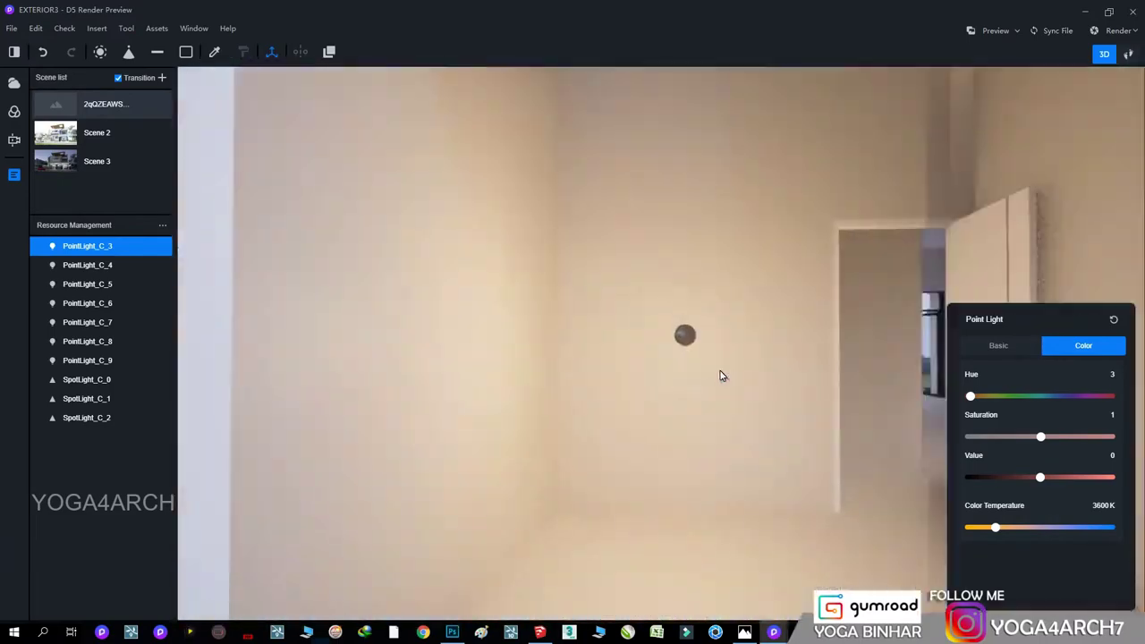
- Reposition PointLight_C_9 and adjust its height among the front garden plants
{"action": "left_click", "coordinate": [660, 308]}
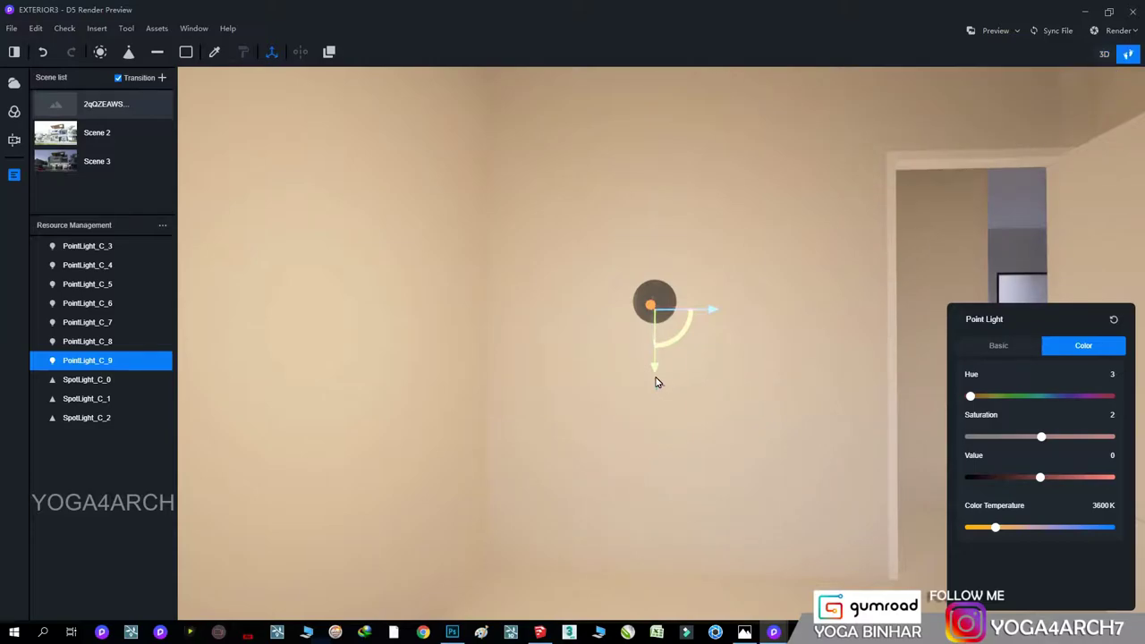
{"action": "left_click_drag", "start_coordinate": [655, 378], "coordinate": [653, 573]}
{"action": "scroll", "coordinate": [689, 332], "scroll_direction": "down", "scroll_amount": 2}
{"action": "scroll", "coordinate": [689, 332], "scroll_direction": "down", "scroll_amount": 2}
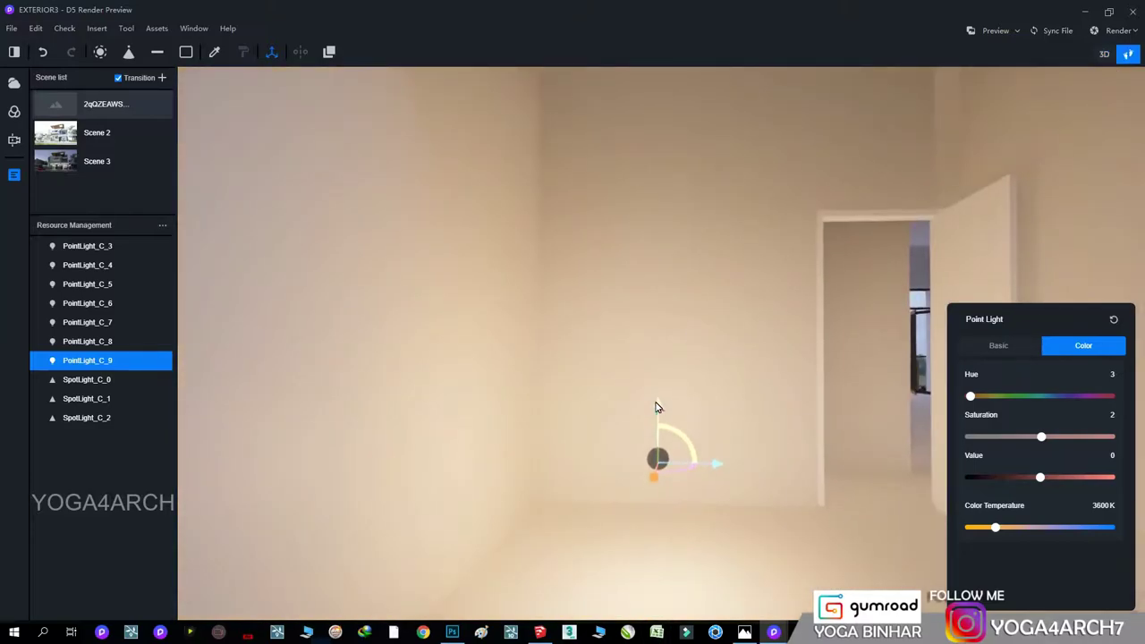
{"action": "left_click_drag", "start_coordinate": [657, 403], "coordinate": [674, 324]}
{"action": "scroll", "coordinate": [674, 324], "scroll_direction": "down", "scroll_amount": 2}
{"action": "scroll", "coordinate": [673, 323], "scroll_direction": "down", "scroll_amount": 2}
{"action": "scroll", "coordinate": [671, 321], "scroll_direction": "down", "scroll_amount": 2}
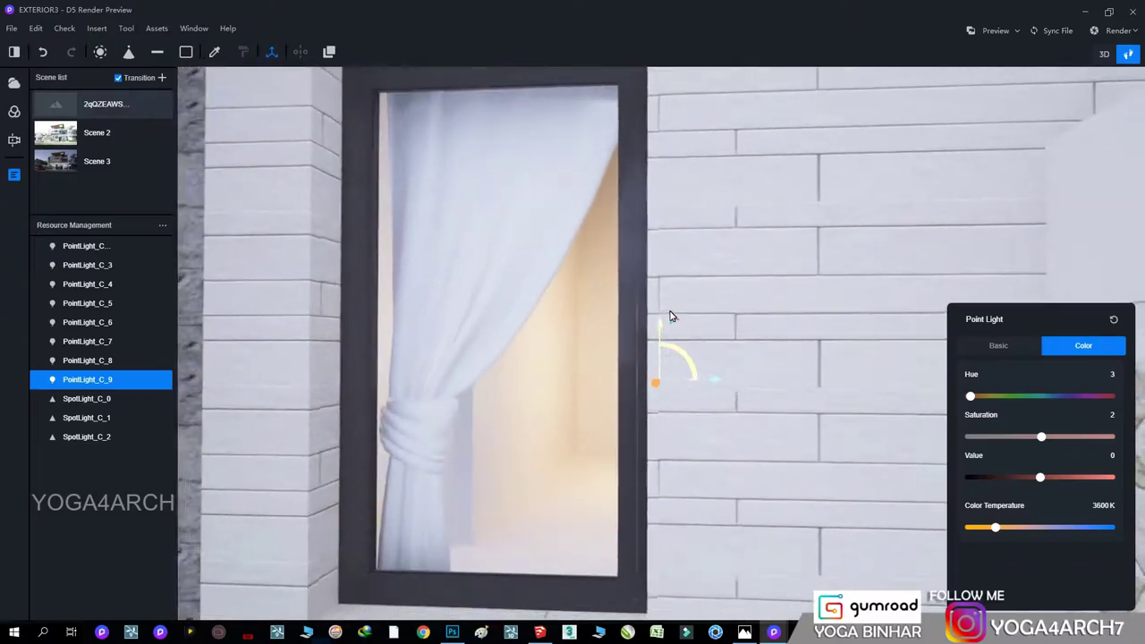
{"action": "scroll", "coordinate": [670, 319], "scroll_direction": "down", "scroll_amount": 2}
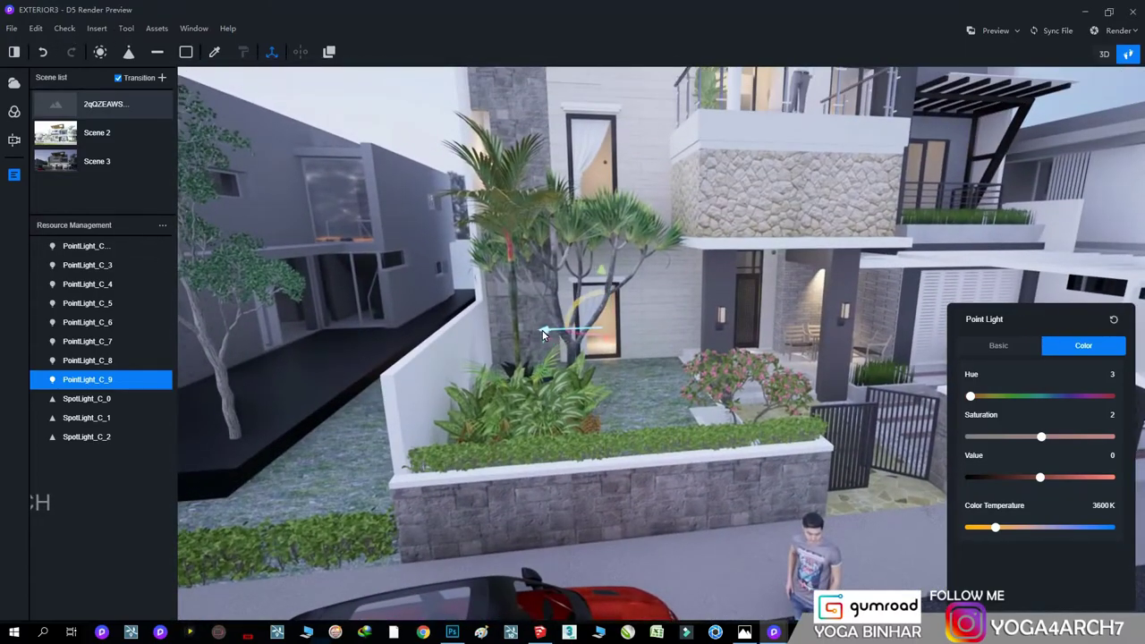
- Switch to the Scene 3 house-front view and render a full-quality preview
{"action": "left_click", "coordinate": [64, 162]}
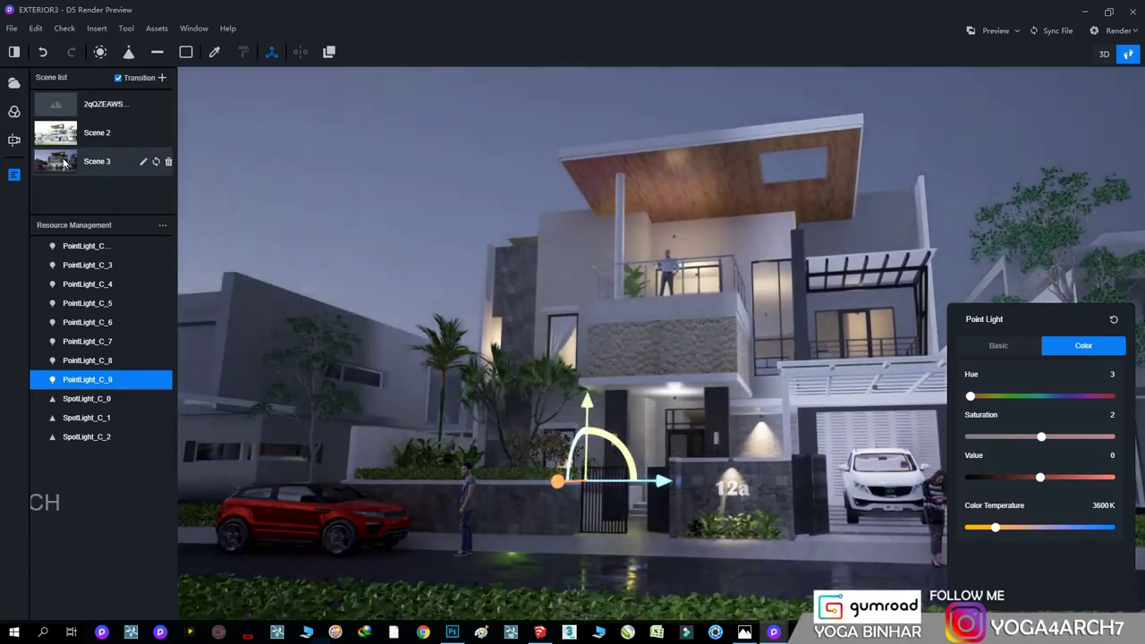
{"action": "key", "text": "Escape"}
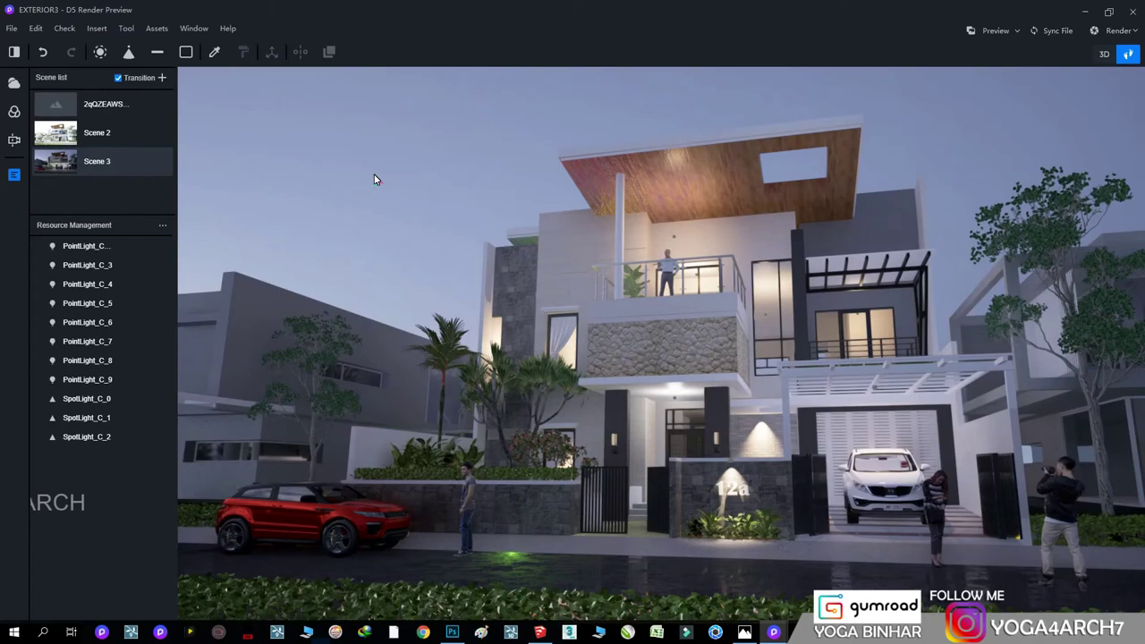
{"action": "left_click", "coordinate": [972, 34]}
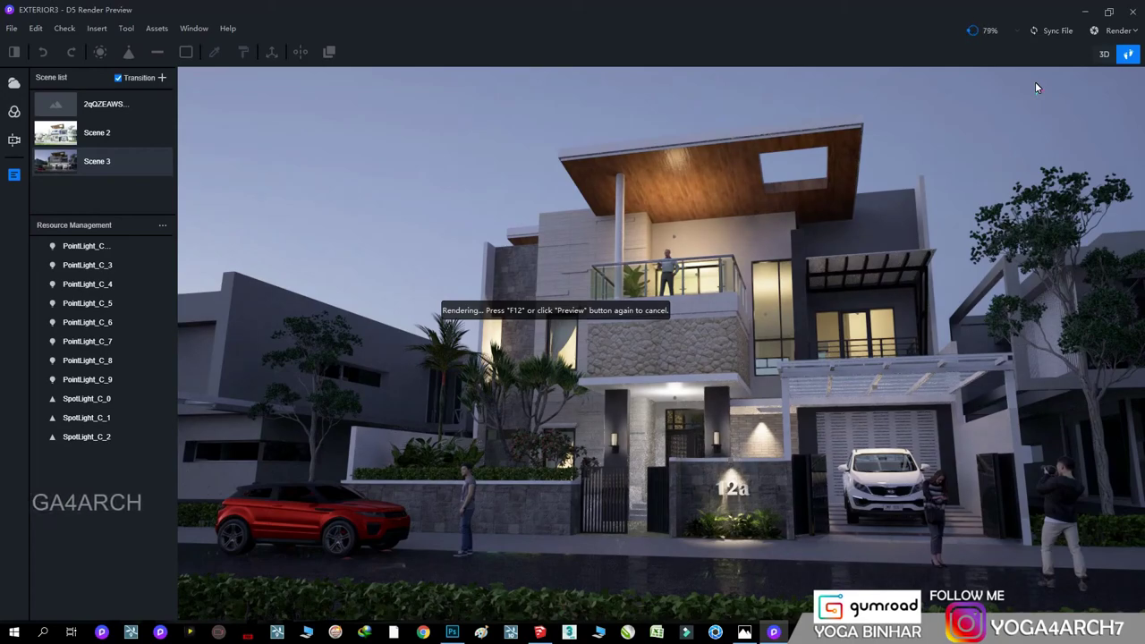
{"action": "left_click", "coordinate": [1017, 30]}
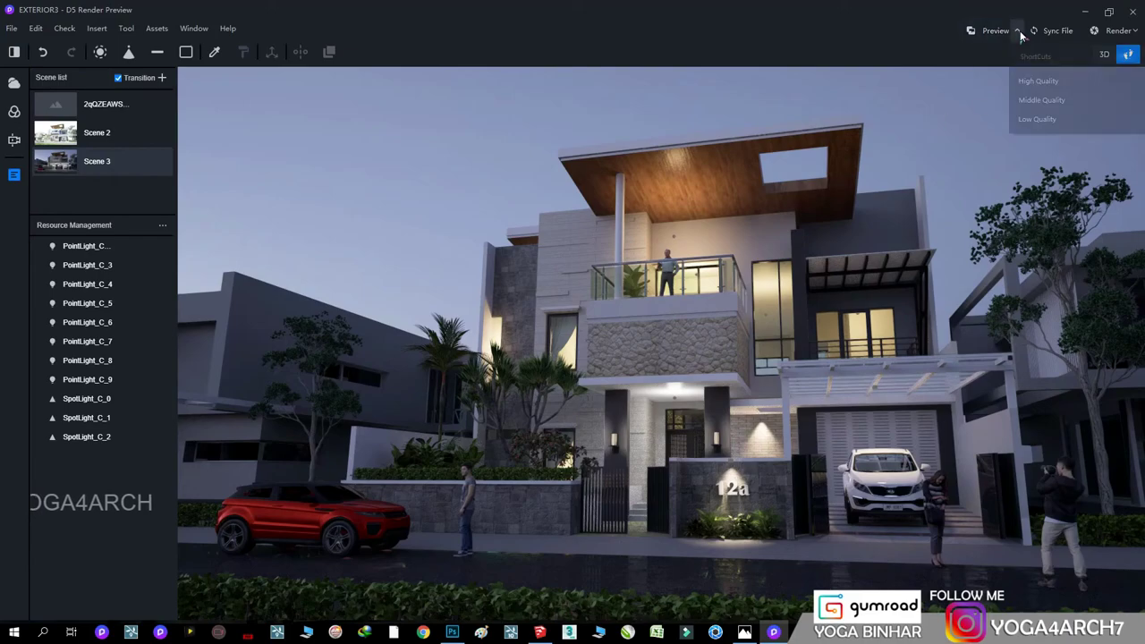
- Re-aim the carport spotlight and set the gate spotlight's cone angle to 35
{"action": "left_click", "coordinate": [876, 390]}
{"action": "left_click_drag", "start_coordinate": [810, 394], "coordinate": [799, 390]}
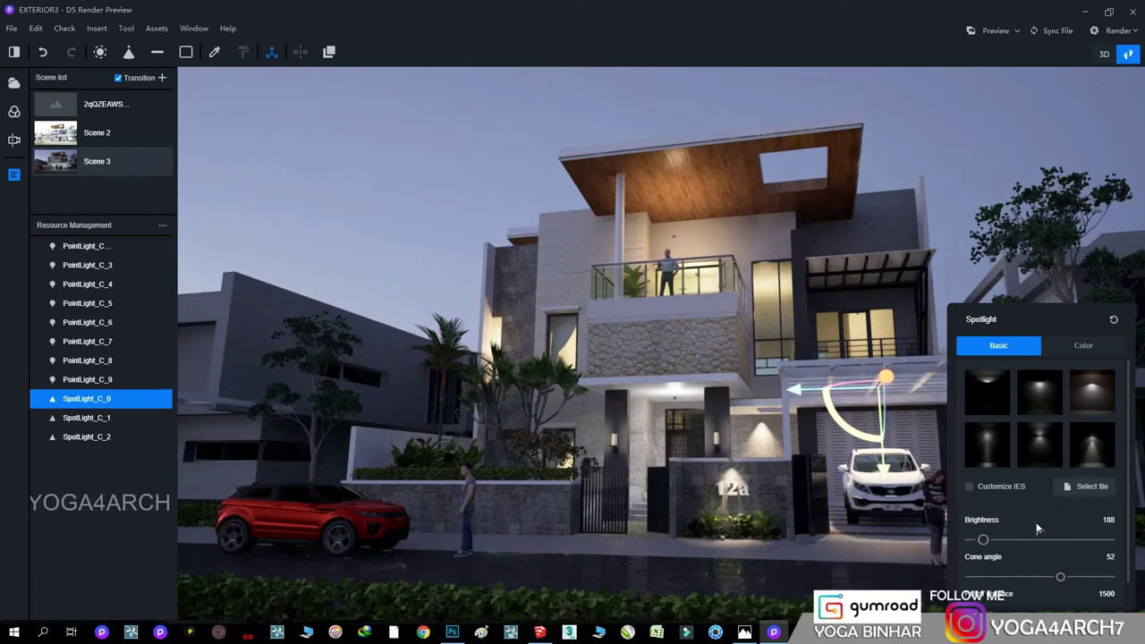
{"action": "left_click", "coordinate": [733, 466]}
{"action": "left_click_drag", "start_coordinate": [1063, 580], "coordinate": [1064, 582]}
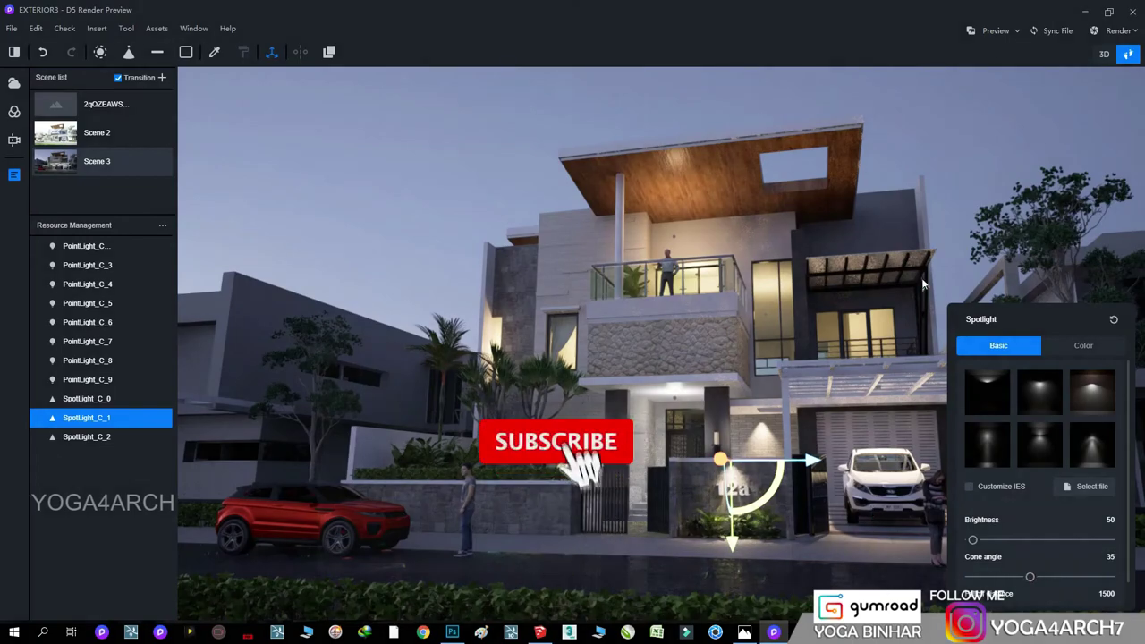
- Lower the DefaultSuMaterial colour saturation from 22 to 5
{"action": "left_click", "coordinate": [772, 302]}
{"action": "left_click", "coordinate": [1040, 345]}
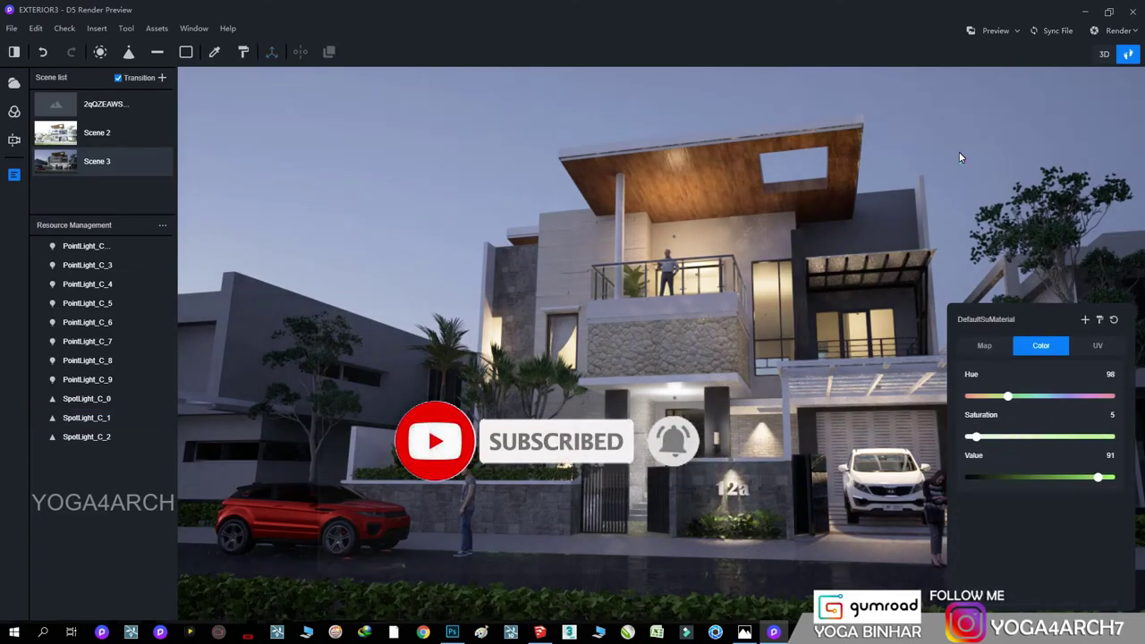
{"action": "key", "text": "Escape"}
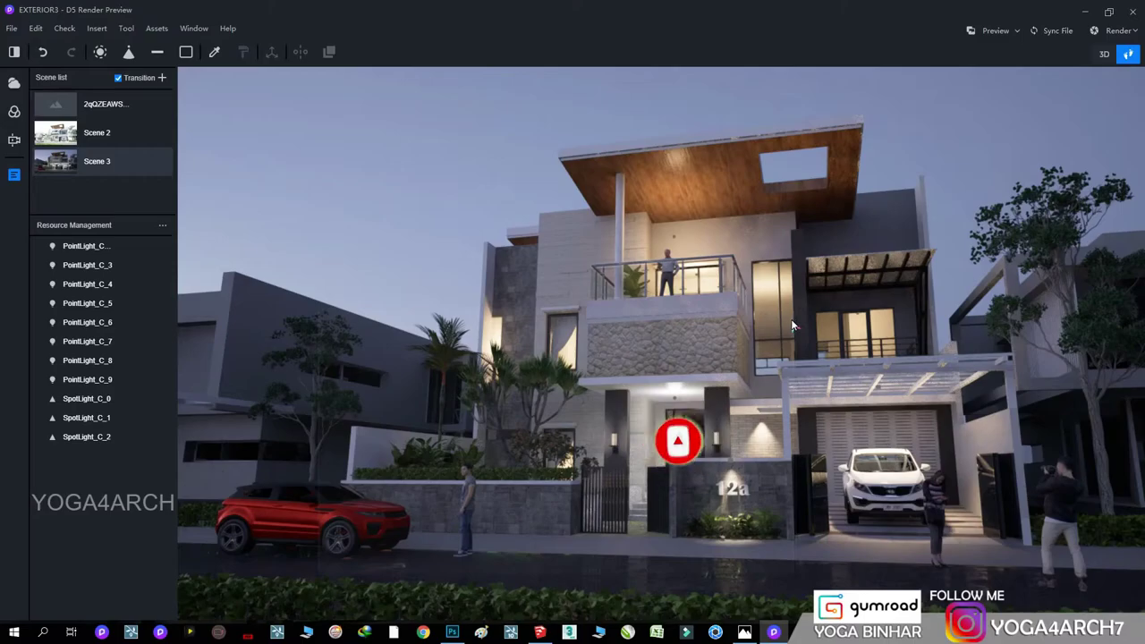
{"action": "key", "text": "w"}
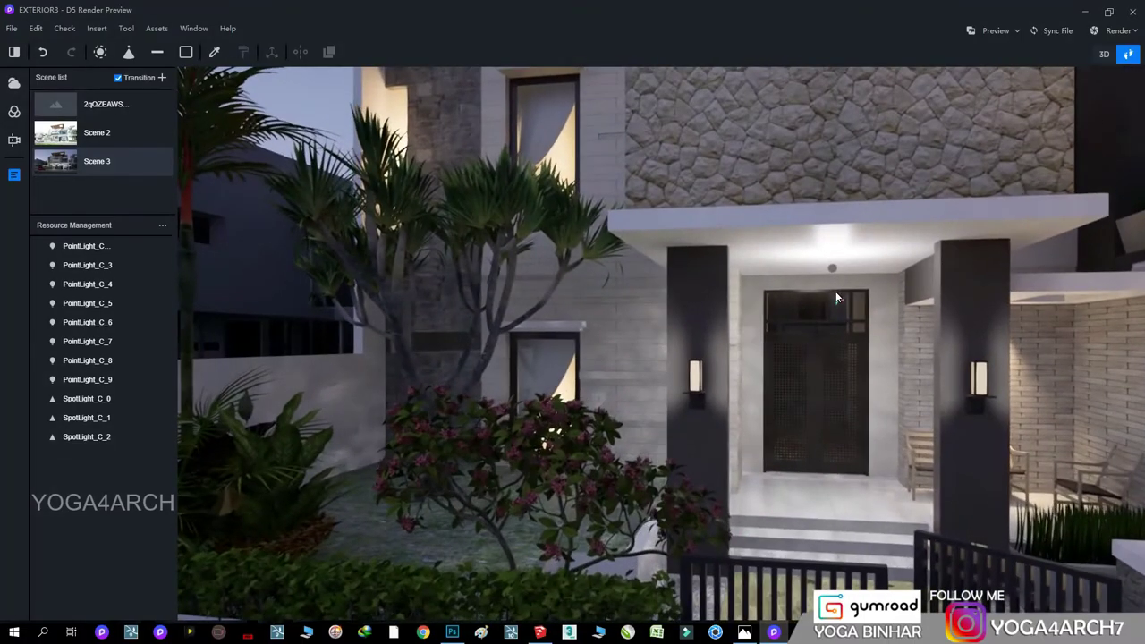
- Load the grey brick image from the paras bali folder as the entrance pillars' texture
{"action": "left_click", "coordinate": [835, 279]}
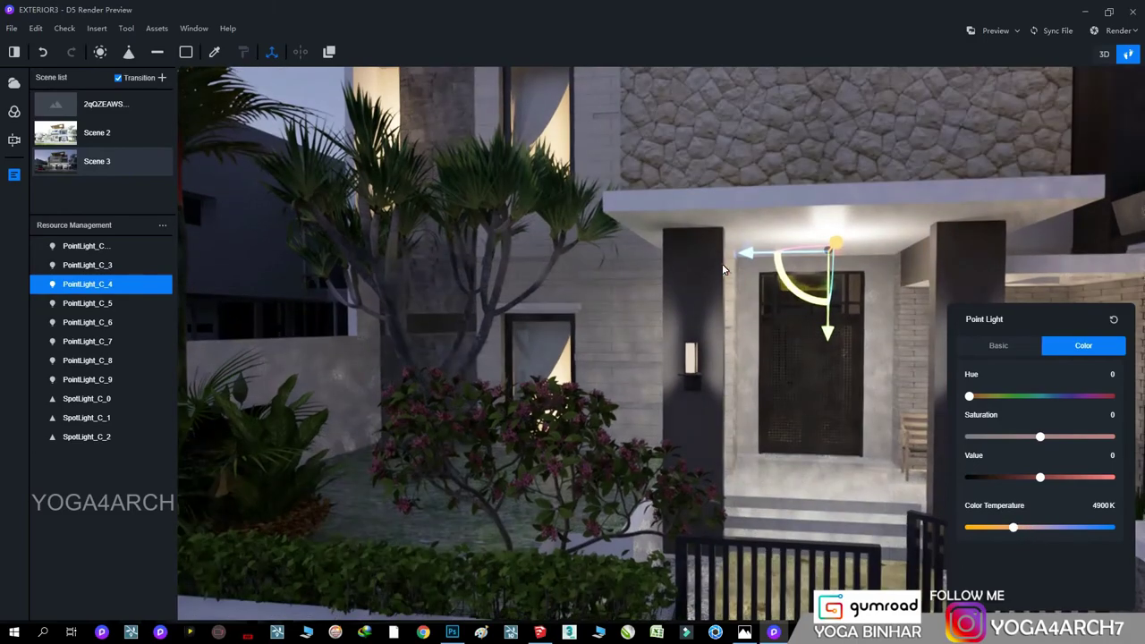
{"action": "left_click", "coordinate": [711, 430]}
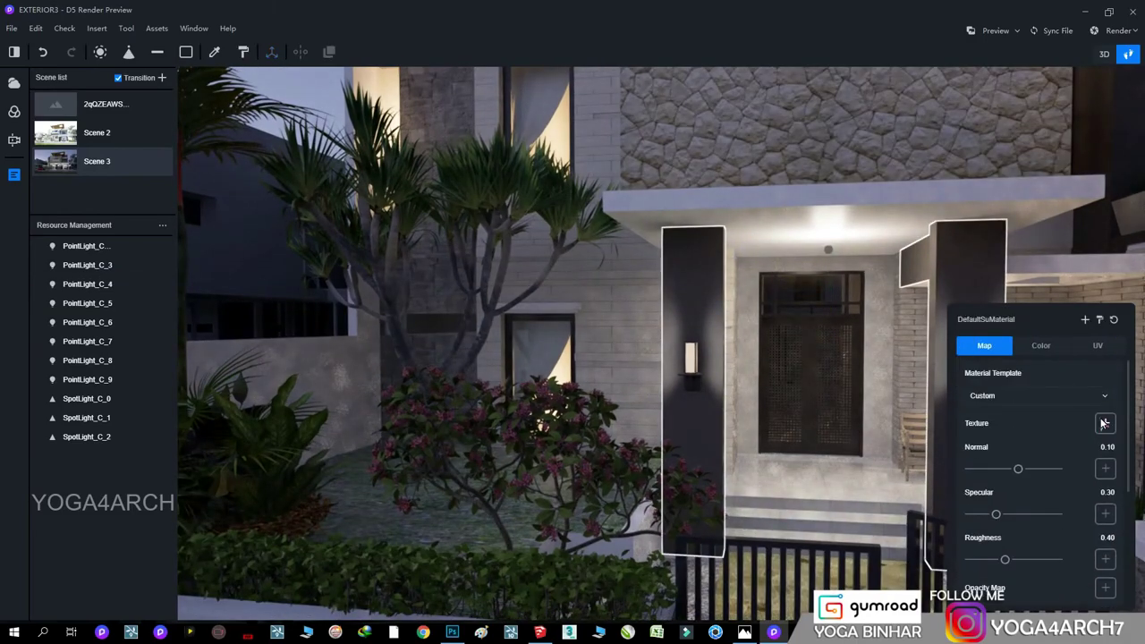
{"action": "left_click", "coordinate": [1104, 422]}
{"action": "left_click", "coordinate": [1028, 422]}
{"action": "scroll", "coordinate": [794, 357], "scroll_direction": "down", "scroll_amount": 3}
{"action": "scroll", "coordinate": [794, 358], "scroll_direction": "down", "scroll_amount": 5}
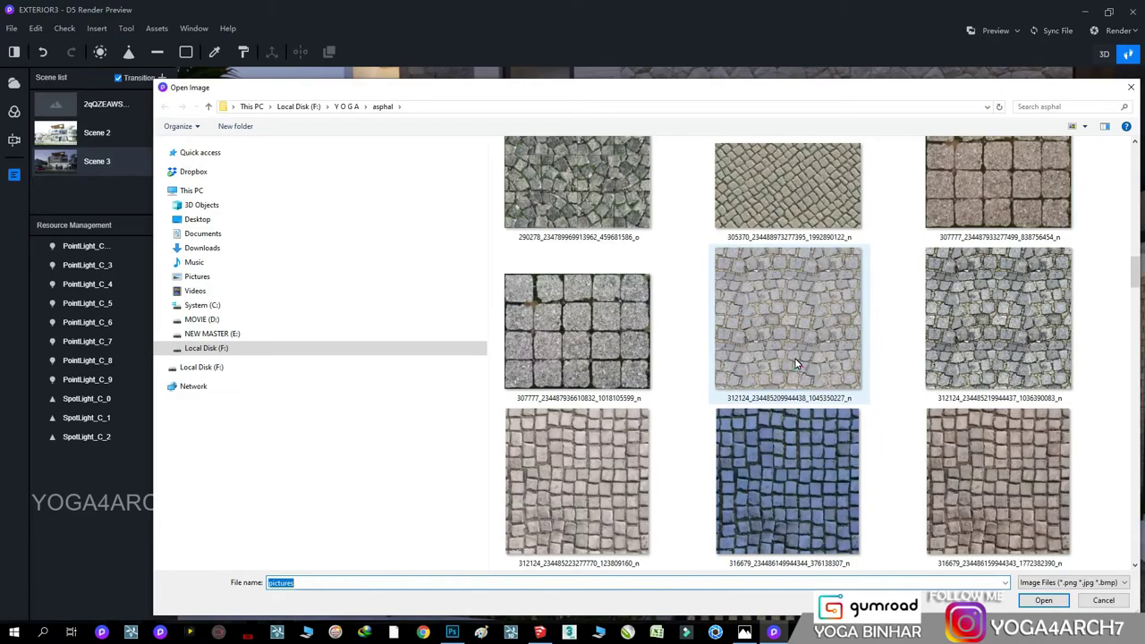
{"action": "scroll", "coordinate": [794, 358], "scroll_direction": "up", "scroll_amount": 5}
{"action": "left_click", "coordinate": [347, 107]}
{"action": "double_click", "coordinate": [843, 173]}
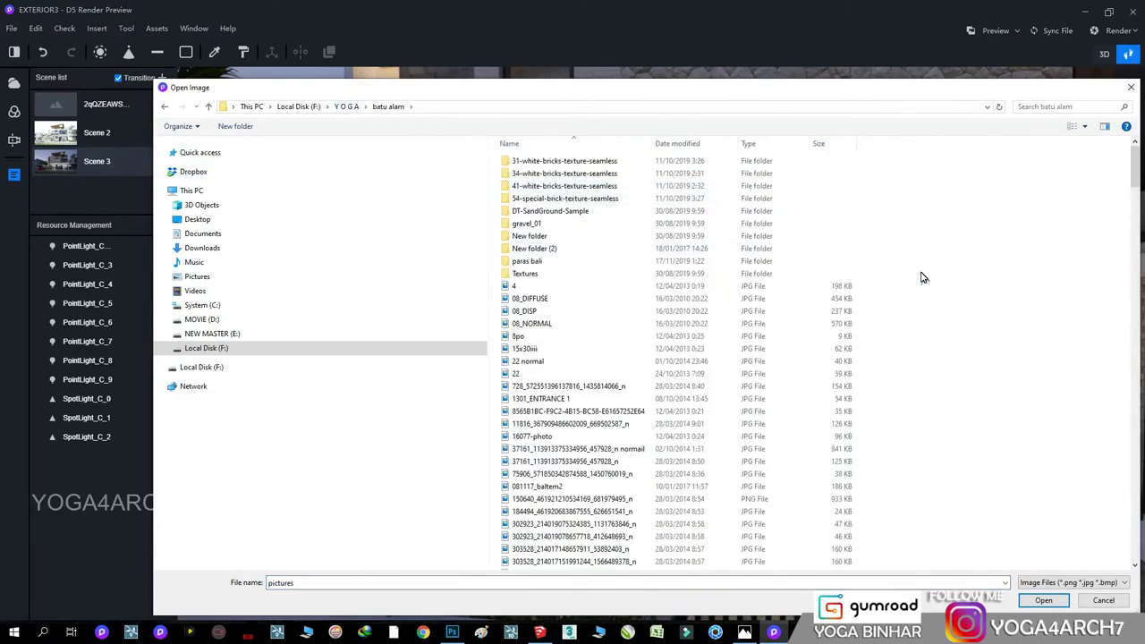
{"action": "right_click", "coordinate": [923, 277]}
{"action": "left_click", "coordinate": [900, 283]}
{"action": "double_click", "coordinate": [527, 261]}
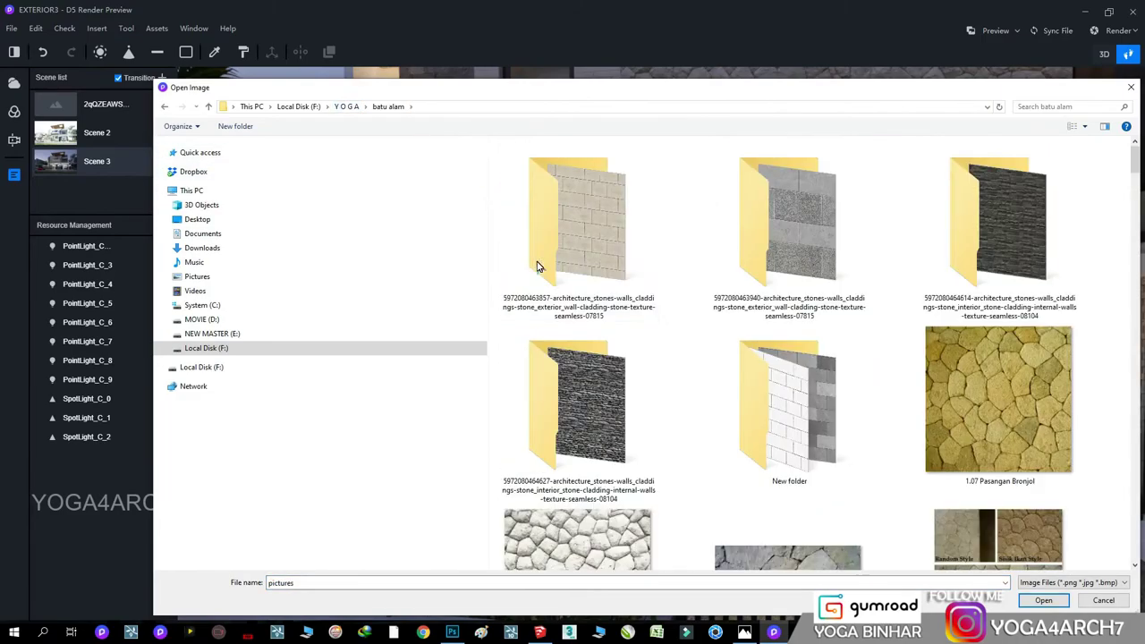
{"action": "double_click", "coordinate": [821, 368]}
{"action": "double_click", "coordinate": [608, 265]}
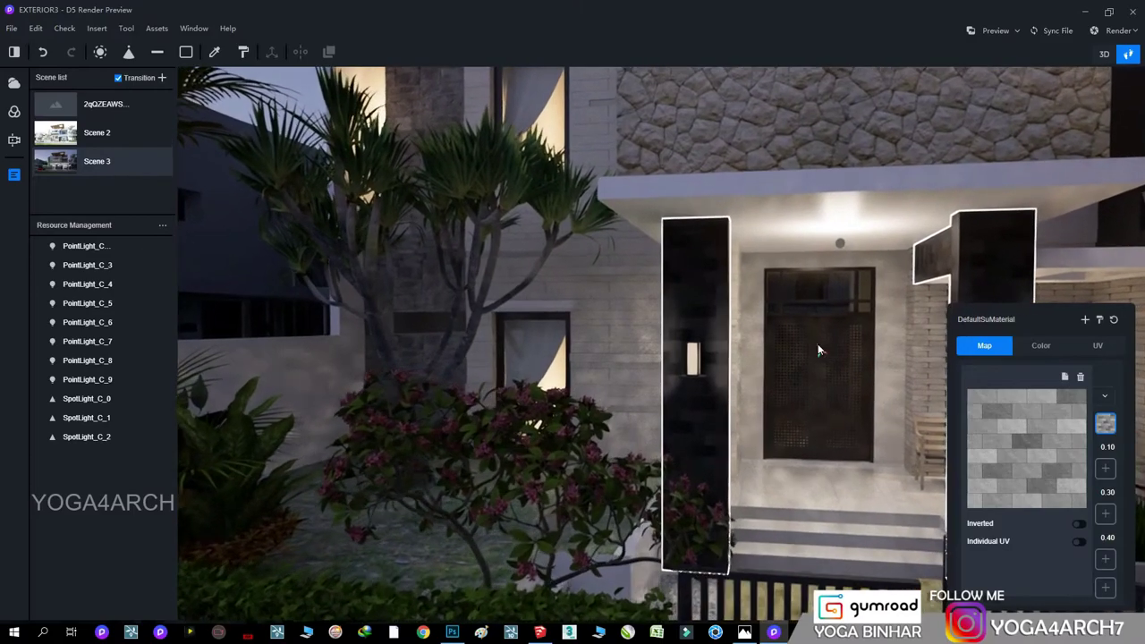
- Load a stone texture image onto the tall dark column's material
{"action": "right_click_drag", "start_coordinate": [818, 350], "coordinate": [999, 281]}
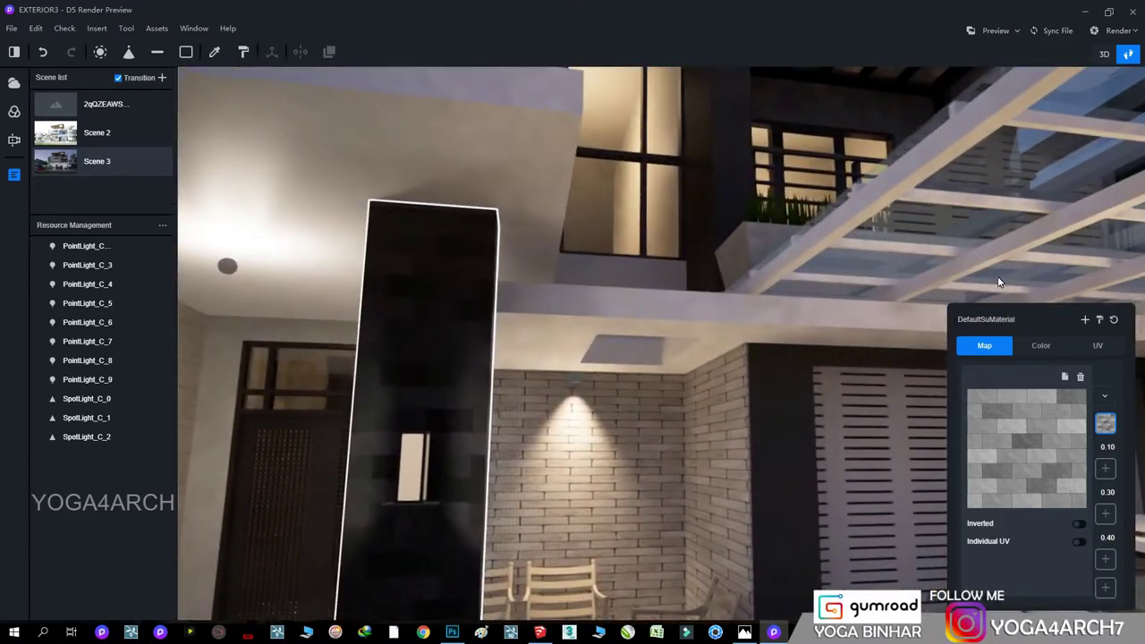
{"action": "scroll", "coordinate": [1039, 347], "scroll_direction": "down", "scroll_amount": 3}
{"action": "scroll", "coordinate": [1075, 517], "scroll_direction": "down", "scroll_amount": 2}
{"action": "scroll", "coordinate": [1047, 492], "scroll_direction": "up", "scroll_amount": 1}
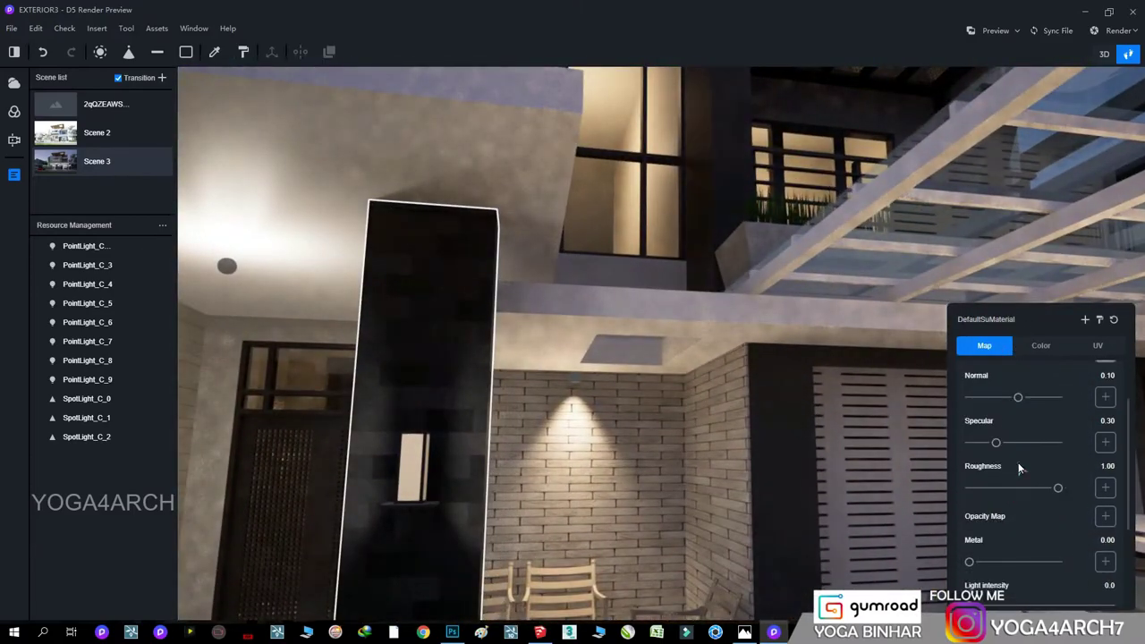
{"action": "right_click_drag", "start_coordinate": [811, 444], "coordinate": [651, 306]}
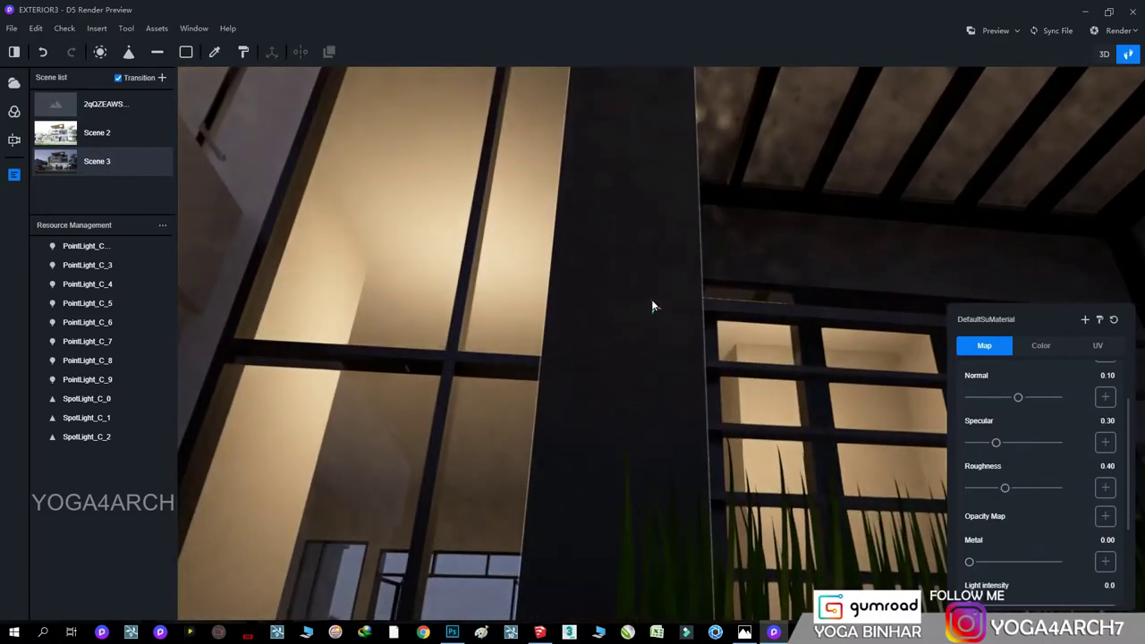
{"action": "scroll", "coordinate": [1049, 446], "scroll_direction": "up", "scroll_amount": 1}
{"action": "left_click", "coordinate": [1104, 422]}
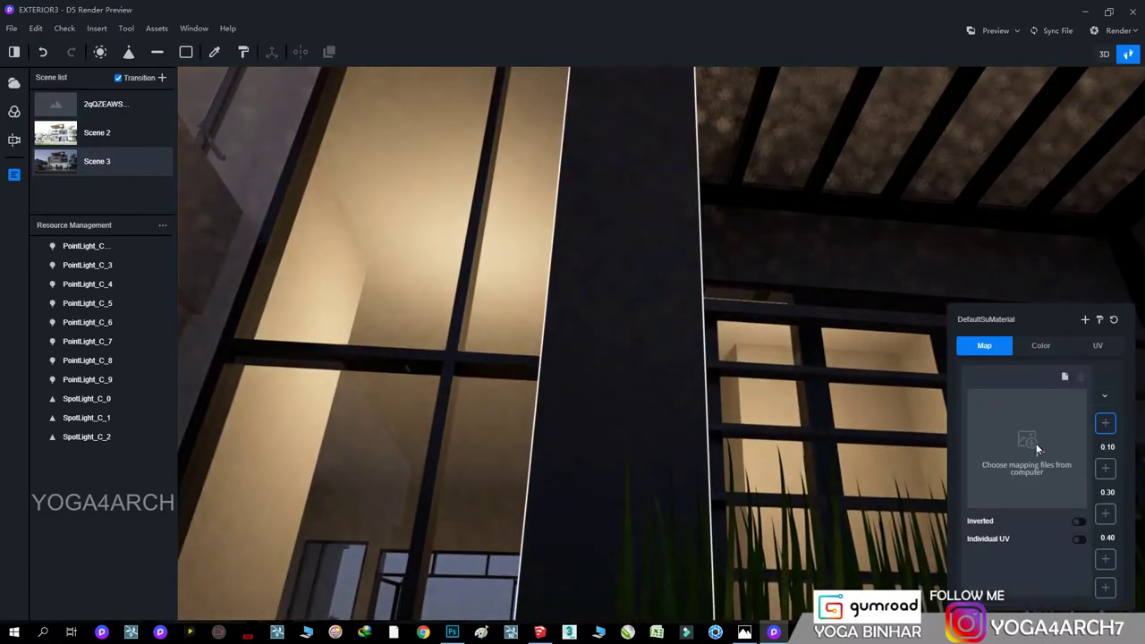
{"action": "left_click", "coordinate": [1036, 442]}
{"action": "double_click", "coordinate": [622, 243]}
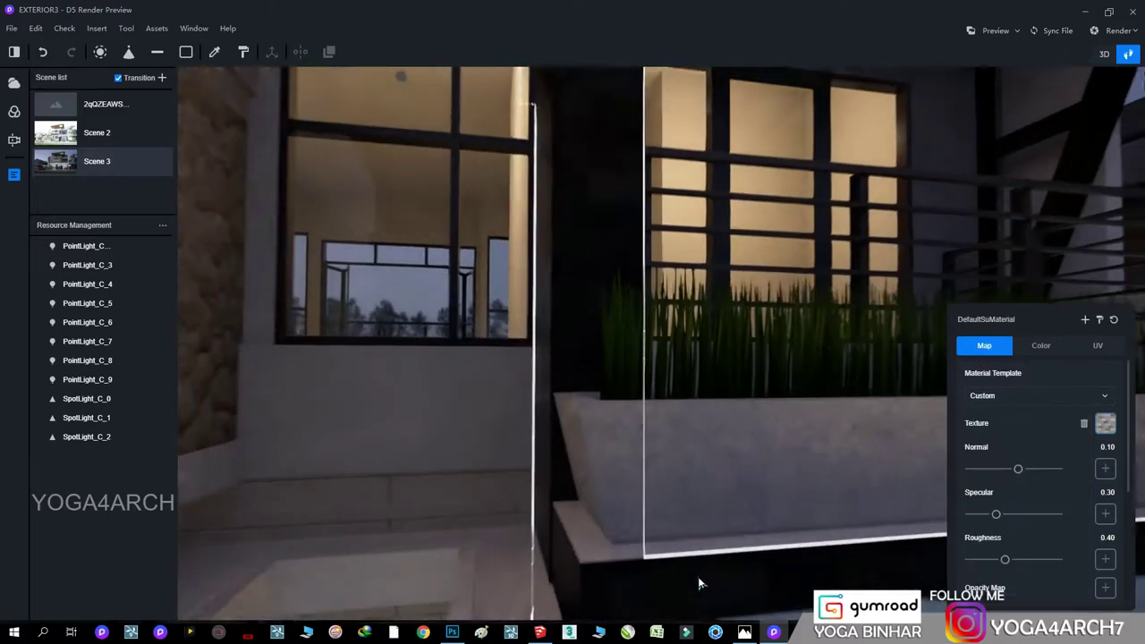
- Set the column material to specular 1.00 and roughness 0.53, and adjust its UV mapping
{"action": "right_click_drag", "start_coordinate": [697, 576], "coordinate": [630, 290]}
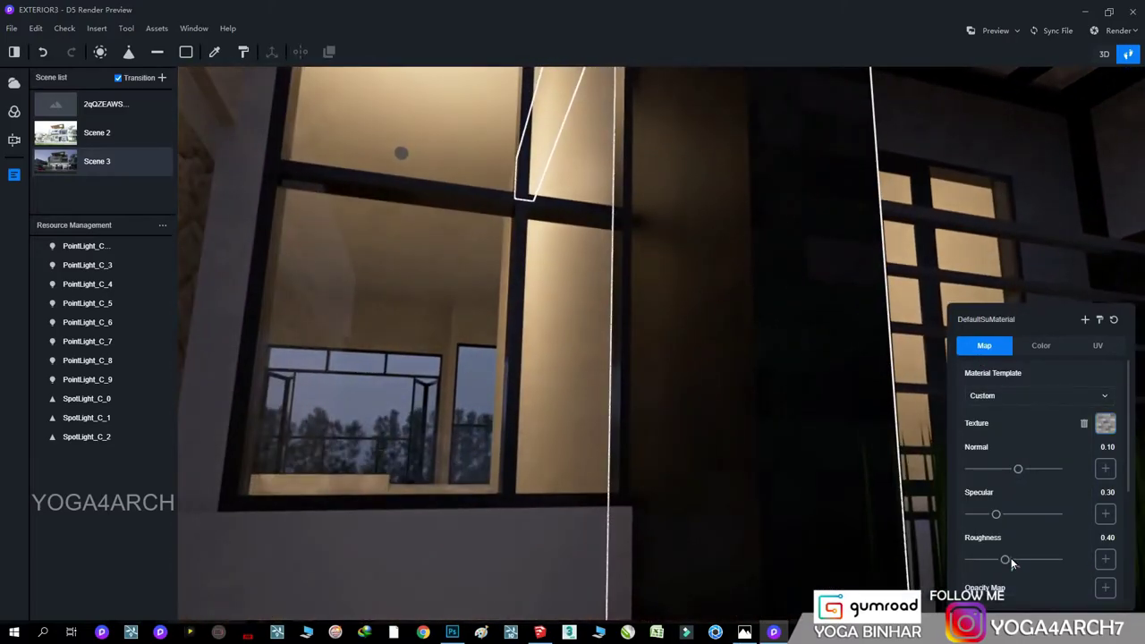
{"action": "left_click_drag", "start_coordinate": [1004, 559], "coordinate": [1016, 559]}
{"action": "left_click_drag", "start_coordinate": [995, 516], "coordinate": [1056, 516]}
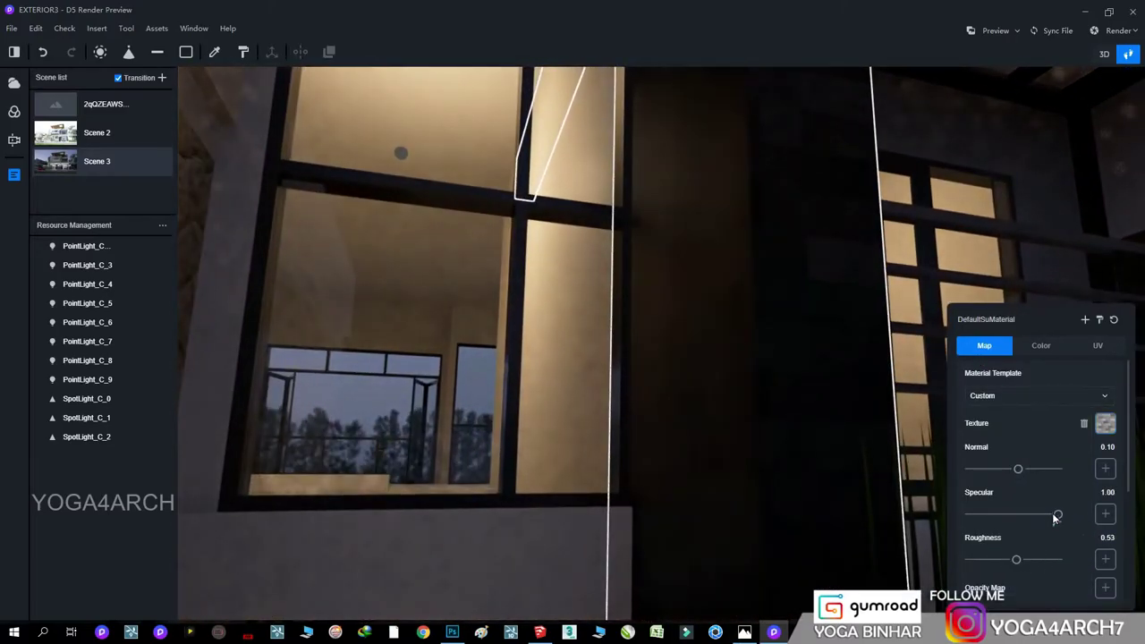
{"action": "scroll", "coordinate": [1068, 511], "scroll_direction": "down", "scroll_amount": 3}
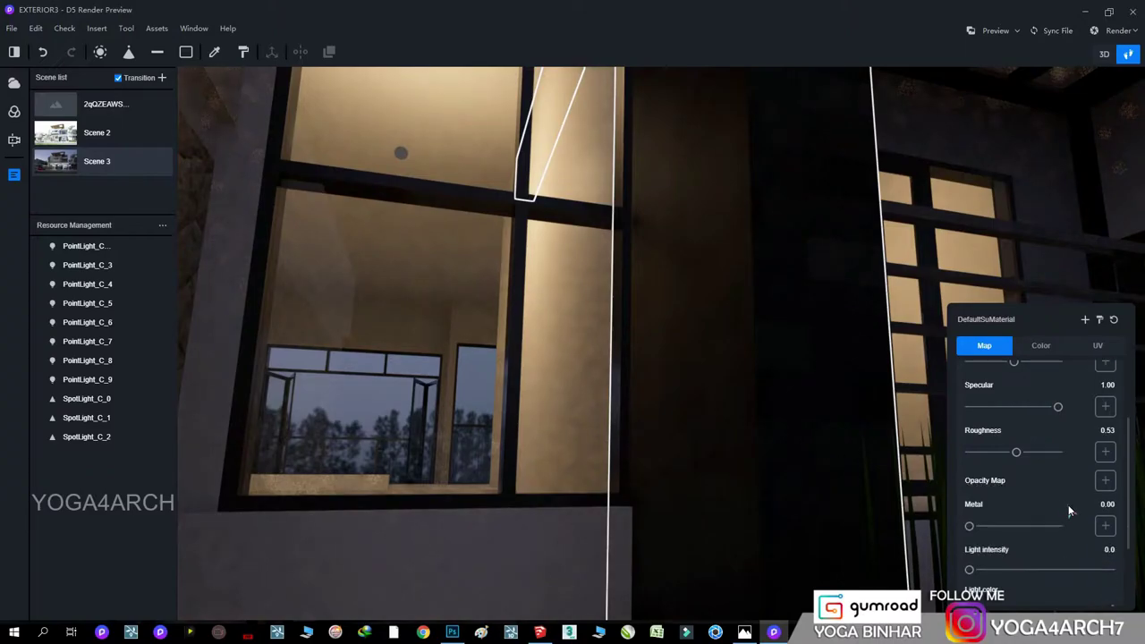
{"action": "scroll", "coordinate": [1068, 511], "scroll_direction": "up", "scroll_amount": 3}
{"action": "left_click", "coordinate": [1097, 345]}
{"action": "right_click_drag", "start_coordinate": [779, 268], "coordinate": [787, 606]}
{"action": "scroll", "coordinate": [778, 598], "scroll_direction": "down", "scroll_amount": 5}
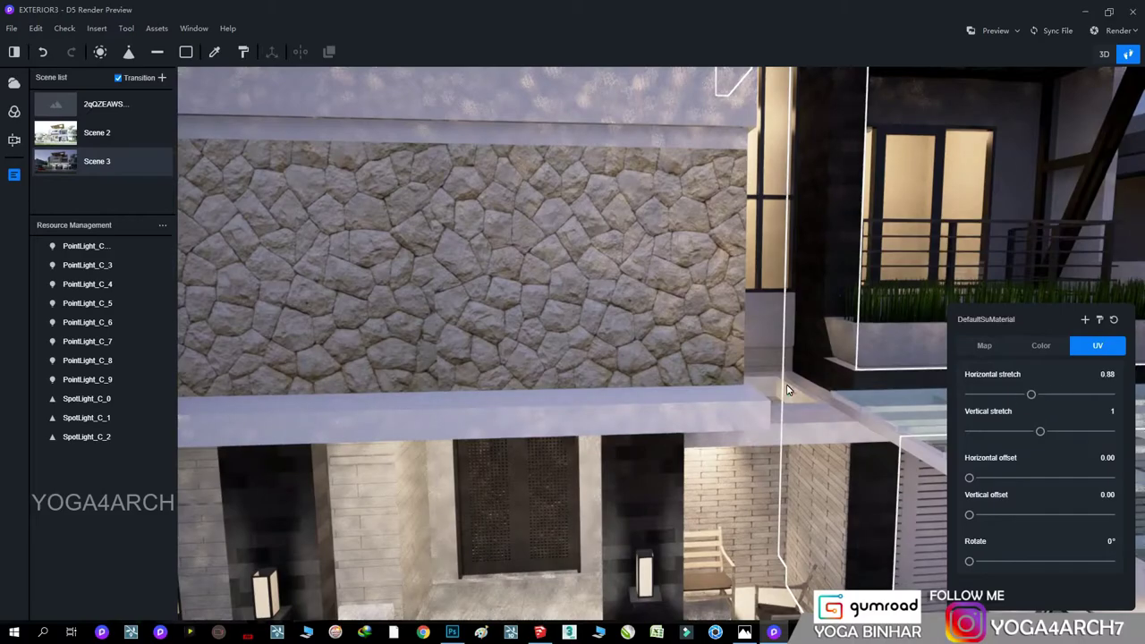
- Select the dark wall by the upper-floor window and inspect its material map settings
{"action": "right_click_drag", "start_coordinate": [787, 390], "coordinate": [822, 200]}
{"action": "scroll", "coordinate": [759, 360], "scroll_direction": "up", "scroll_amount": 5}
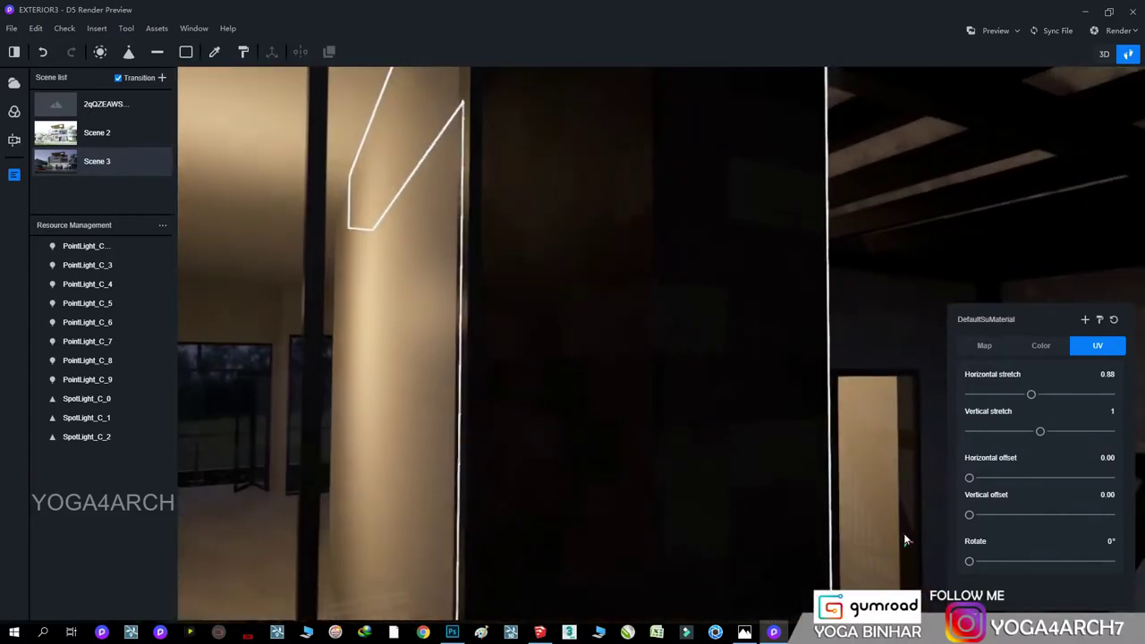
{"action": "mouse_move", "coordinate": [772, 378]}
{"action": "right_mouse_down"}
{"action": "mouse_move", "coordinate": [319, 542]}
{"action": "mouse_move", "coordinate": [823, 449]}
{"action": "right_mouse_up"}
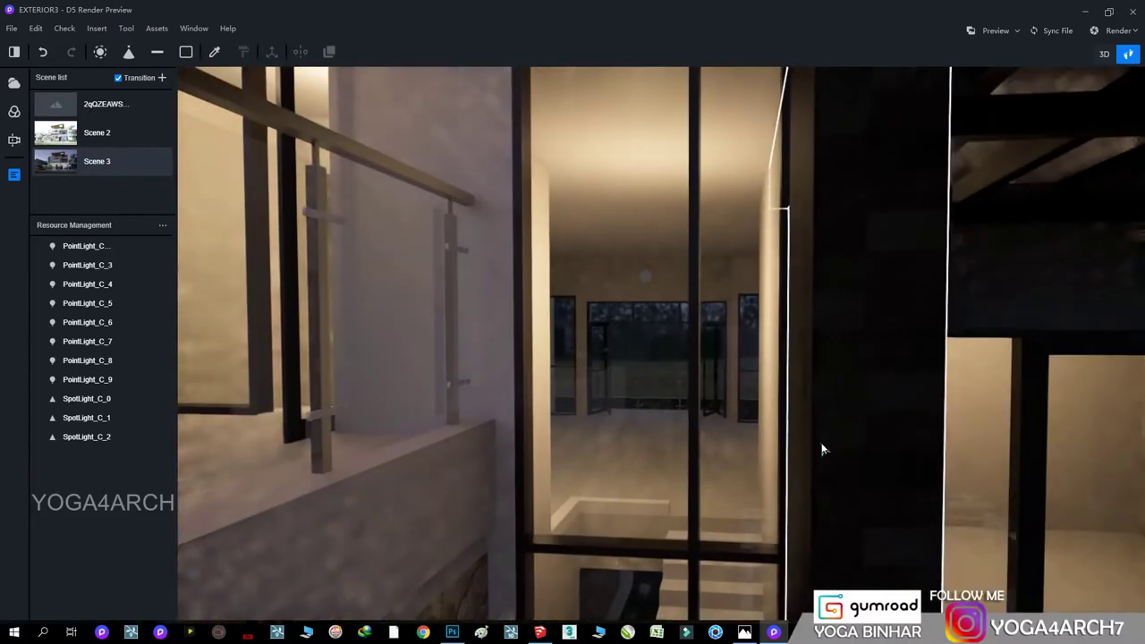
{"action": "left_click", "coordinate": [853, 466]}
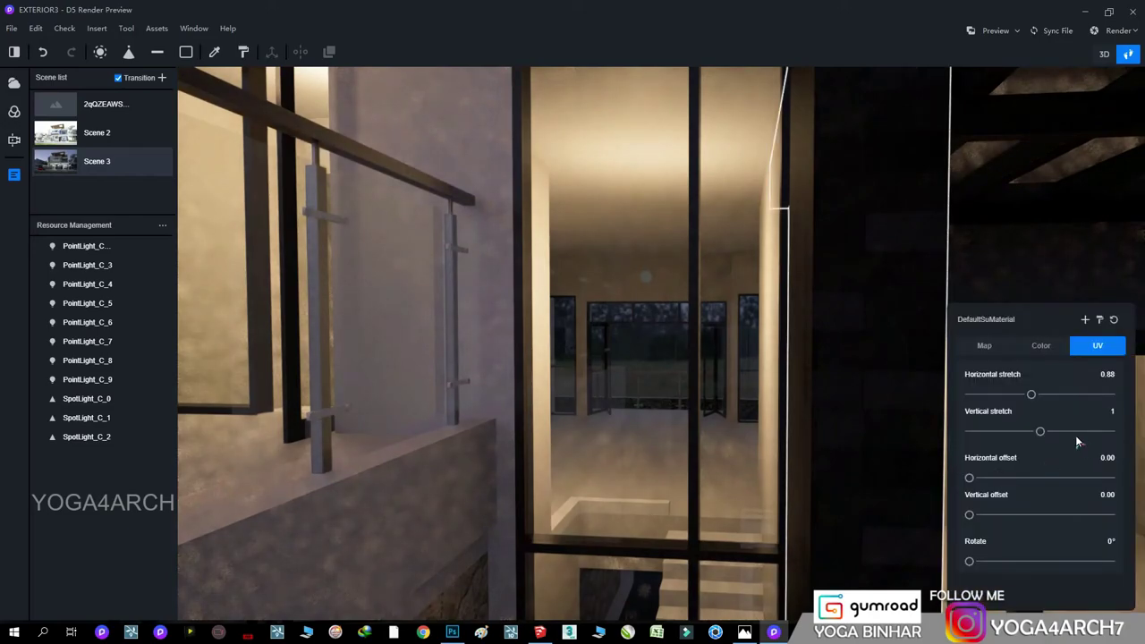
{"action": "left_click", "coordinate": [999, 347]}
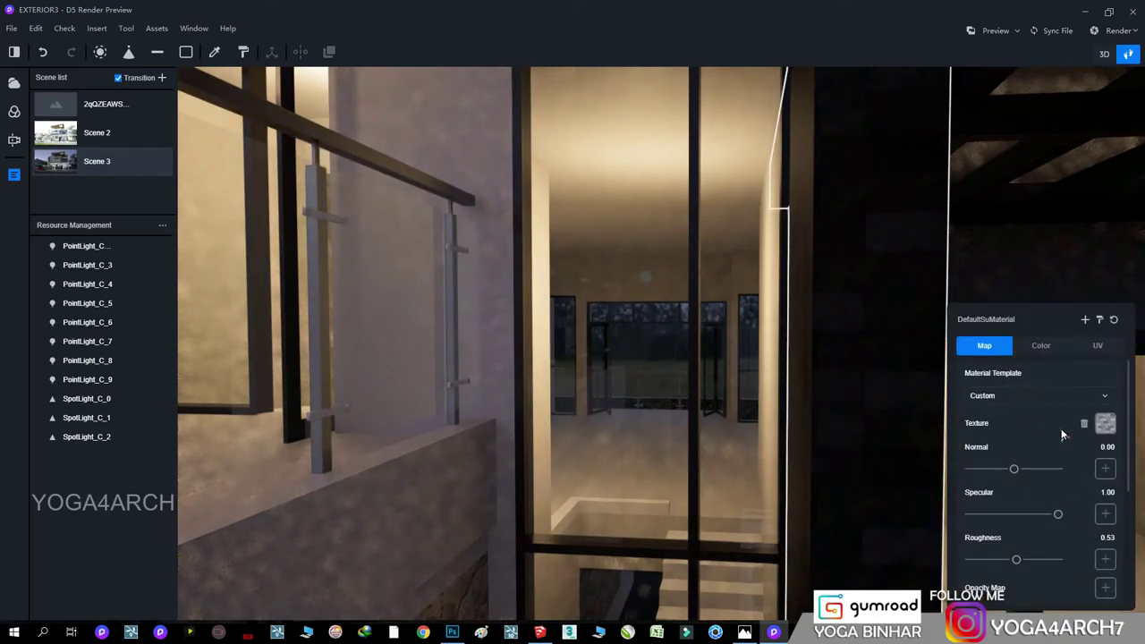
{"action": "scroll", "coordinate": [1074, 460], "scroll_direction": "down", "scroll_amount": 2}
{"action": "scroll", "coordinate": [1074, 459], "scroll_direction": "down", "scroll_amount": 3}
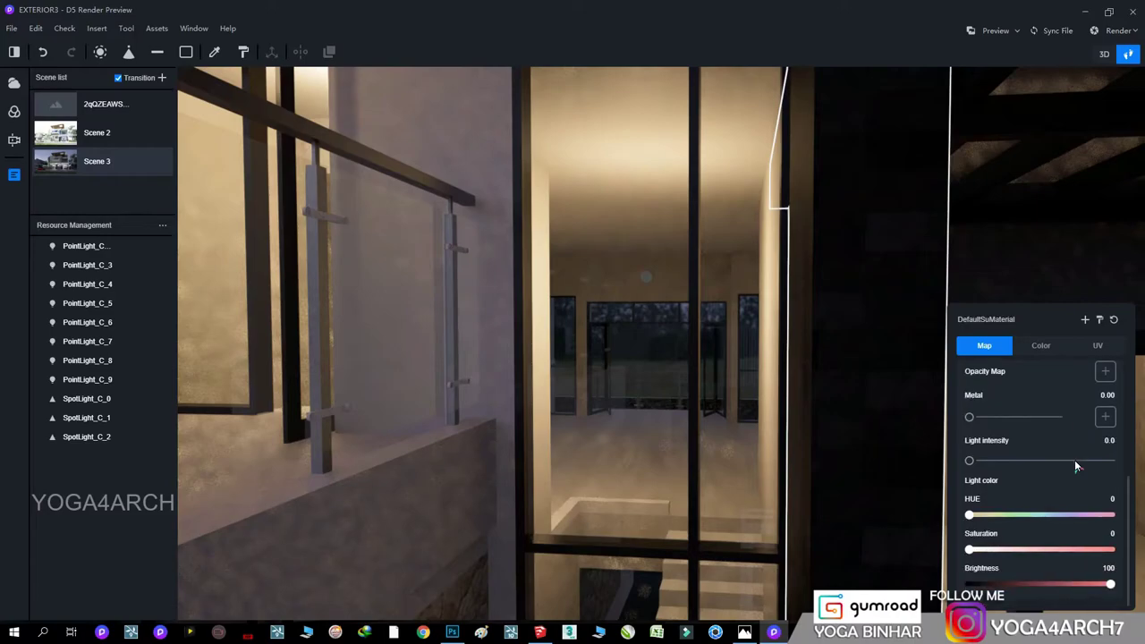
{"action": "scroll", "coordinate": [1074, 460], "scroll_direction": "up", "scroll_amount": 3}
{"action": "right_click_drag", "start_coordinate": [675, 397], "coordinate": [694, 378]}
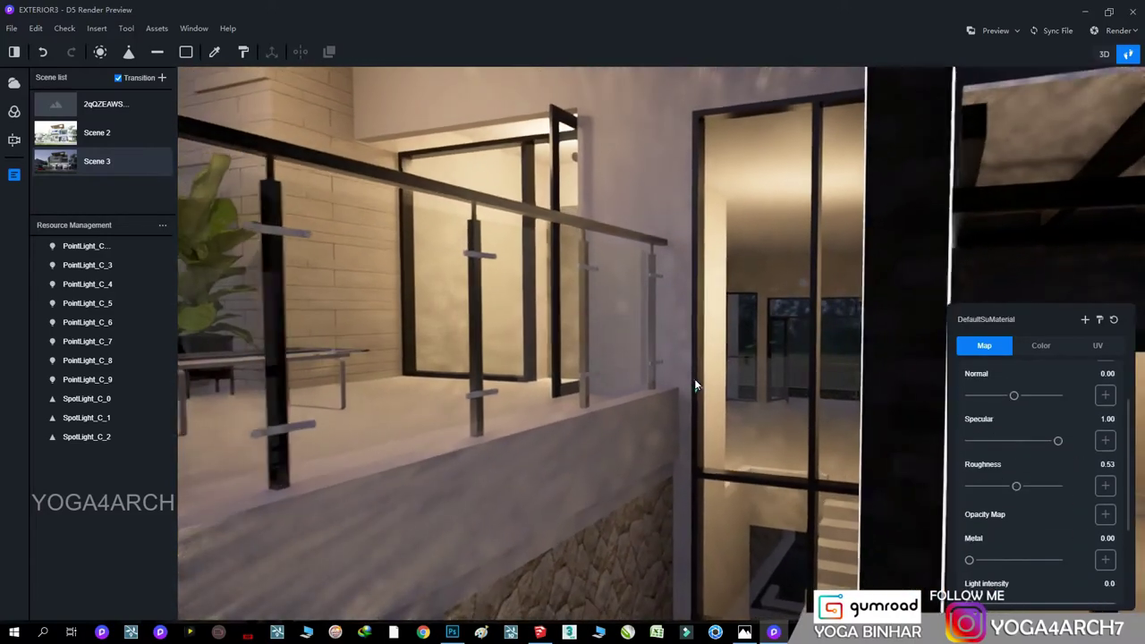
- Raise the window frames' colour value from 4 to 100, then select the balcony back wall
{"action": "left_click", "coordinate": [808, 161]}
{"action": "left_click", "coordinate": [1040, 345]}
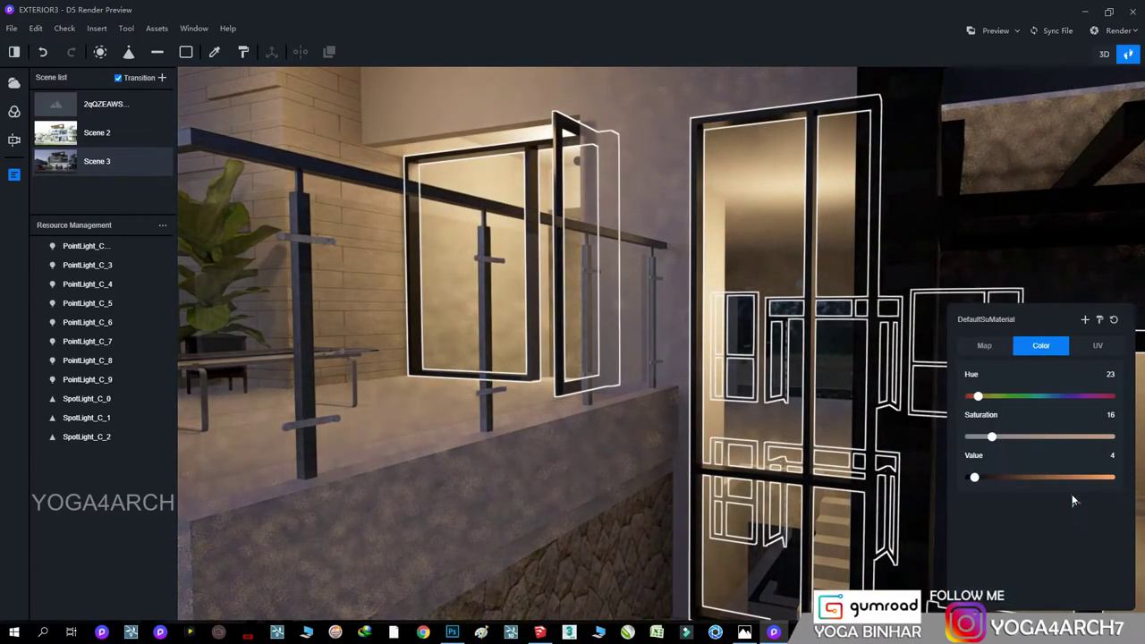
{"action": "left_click_drag", "start_coordinate": [974, 477], "coordinate": [1114, 477]}
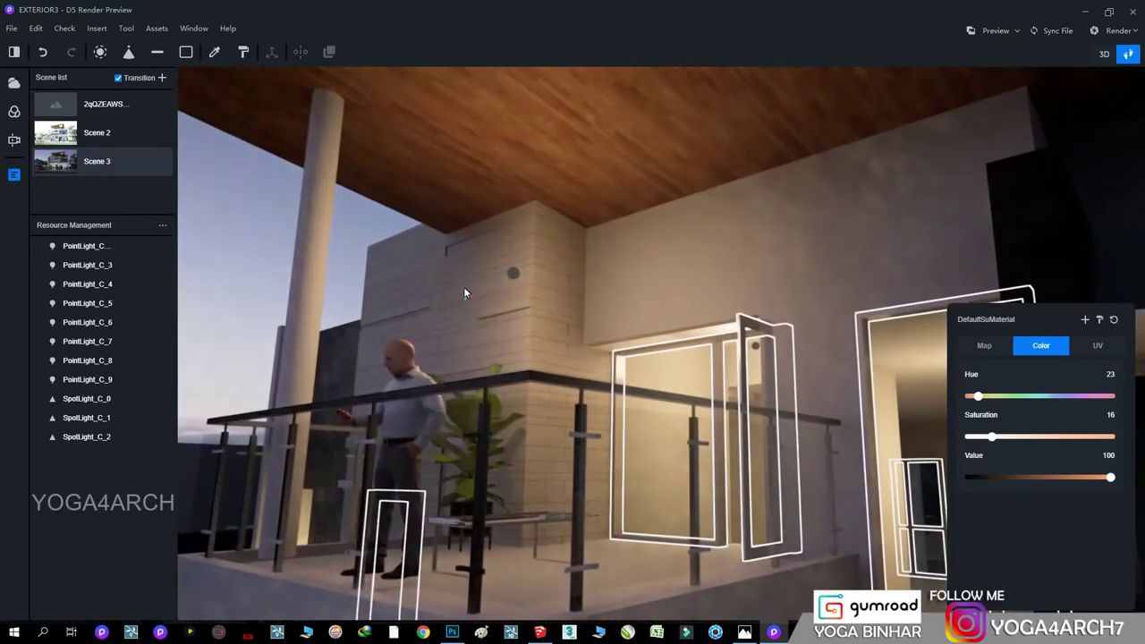
{"action": "left_click", "coordinate": [463, 286]}
- Lower the balcony wall's roughness and raise its metal value
{"action": "left_click", "coordinate": [984, 346]}
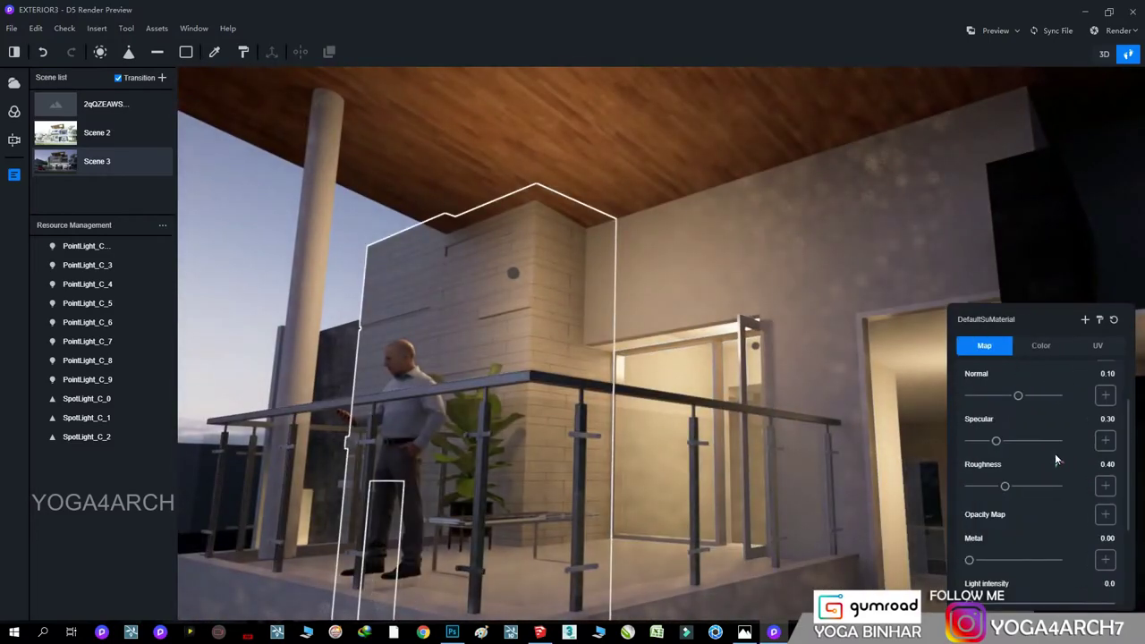
{"action": "left_click_drag", "start_coordinate": [1004, 486], "coordinate": [983, 485]}
{"action": "mouse_move", "coordinate": [968, 559]}
{"action": "left_mouse_down"}
{"action": "mouse_move", "coordinate": [1026, 559]}
{"action": "mouse_move", "coordinate": [1016, 563]}
{"action": "left_mouse_up"}
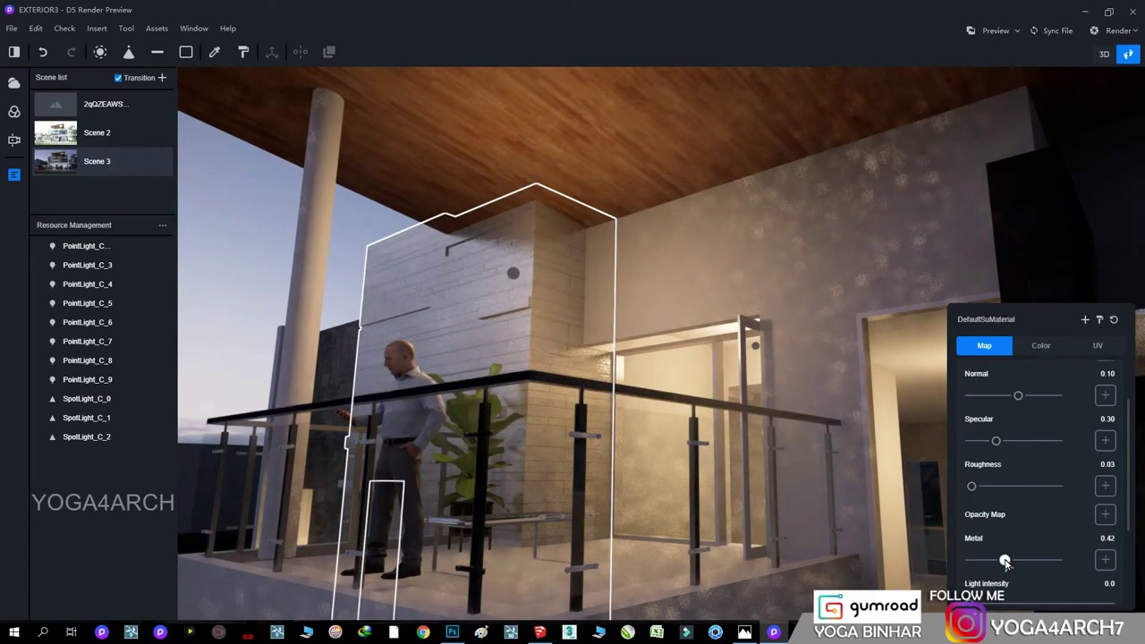
- Give the balcony railing full colour value 100 and roughness 0.05, then return to Scene 3
{"action": "left_click", "coordinate": [827, 419]}
{"action": "left_click", "coordinate": [1040, 345]}
{"action": "left_click_drag", "start_coordinate": [1055, 479], "coordinate": [1114, 477]}
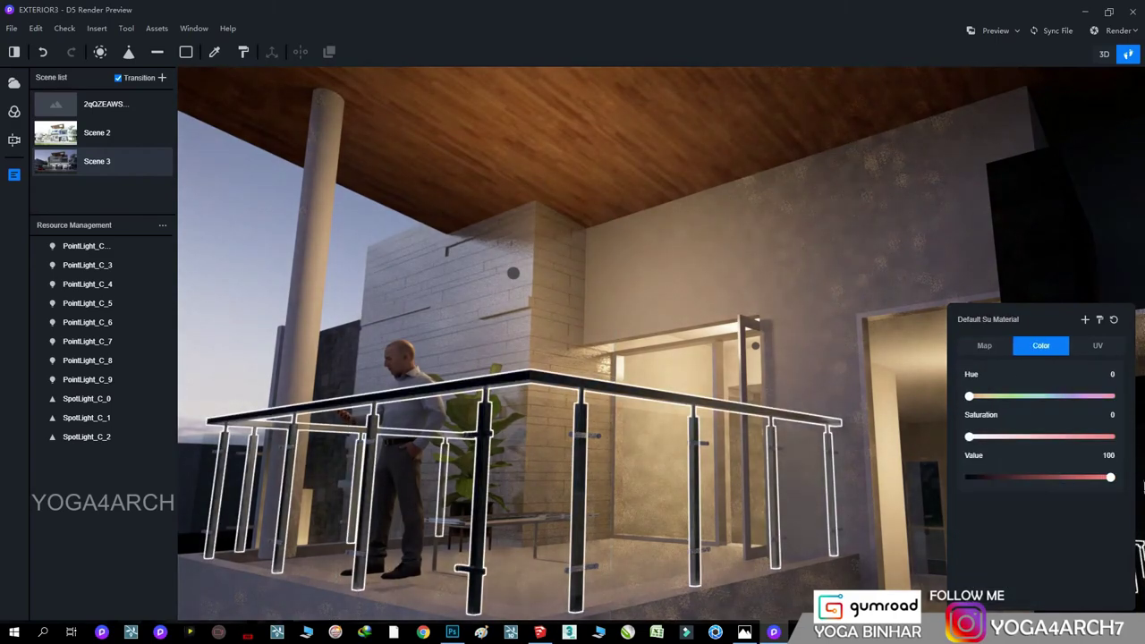
{"action": "left_click", "coordinate": [983, 347]}
{"action": "left_click_drag", "start_coordinate": [1033, 514], "coordinate": [975, 516]}
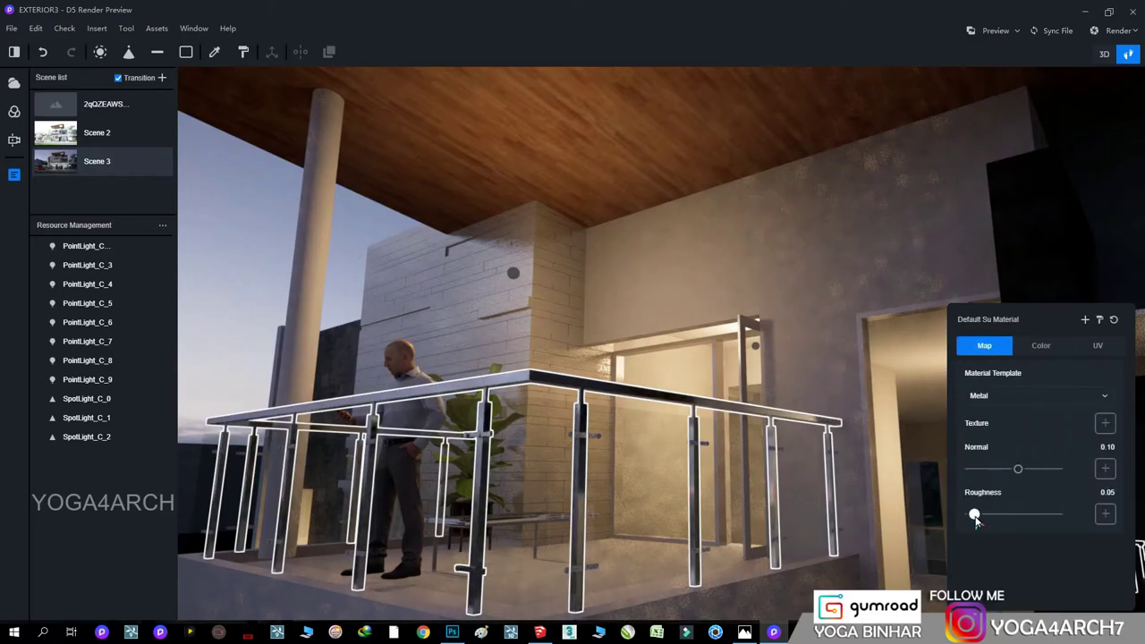
{"action": "left_click", "coordinate": [218, 246]}
{"action": "left_click", "coordinate": [49, 163]}
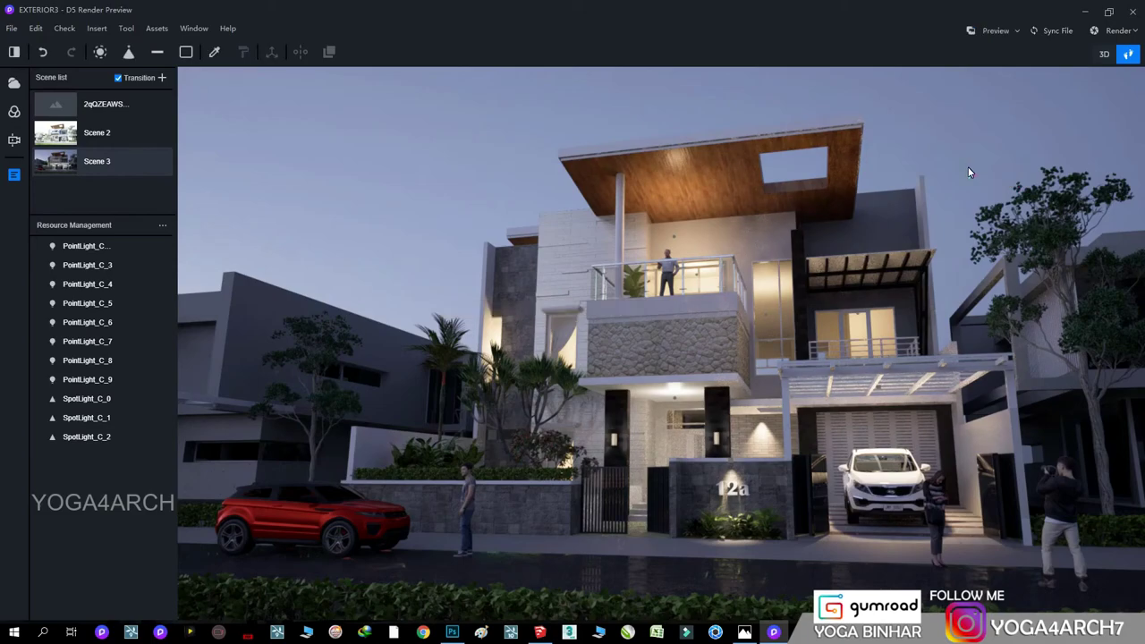
- Check the stone balcony cladding's colour settings, deselect it and bring up tone mapping
{"action": "left_click", "coordinate": [667, 350]}
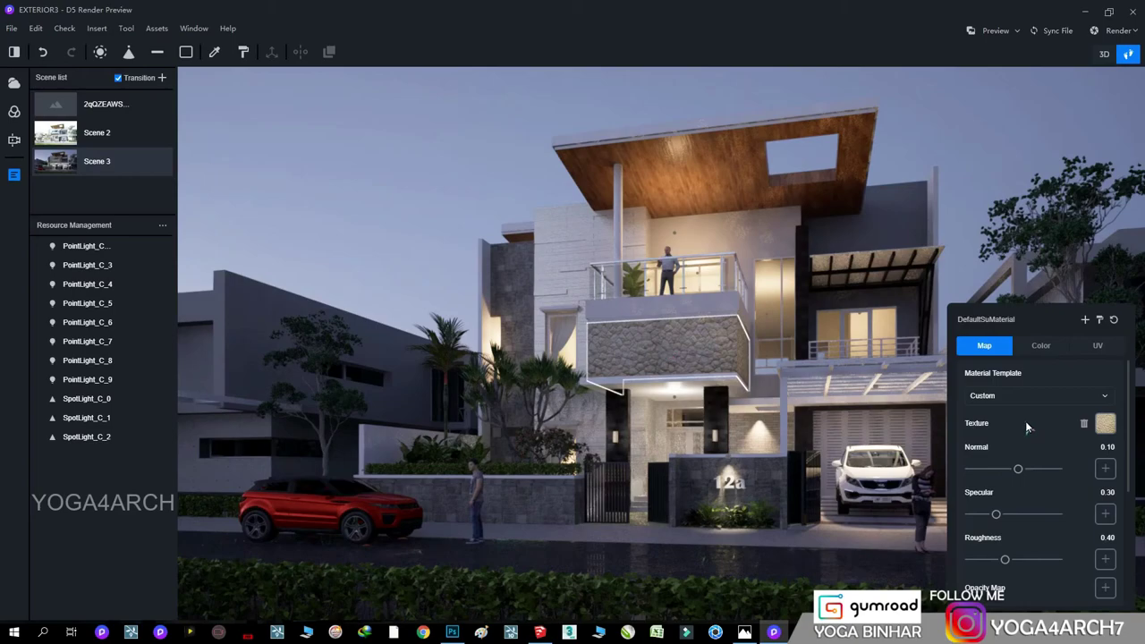
{"action": "scroll", "coordinate": [1080, 365], "scroll_direction": "down", "scroll_amount": 3}
{"action": "left_click", "coordinate": [1040, 345]}
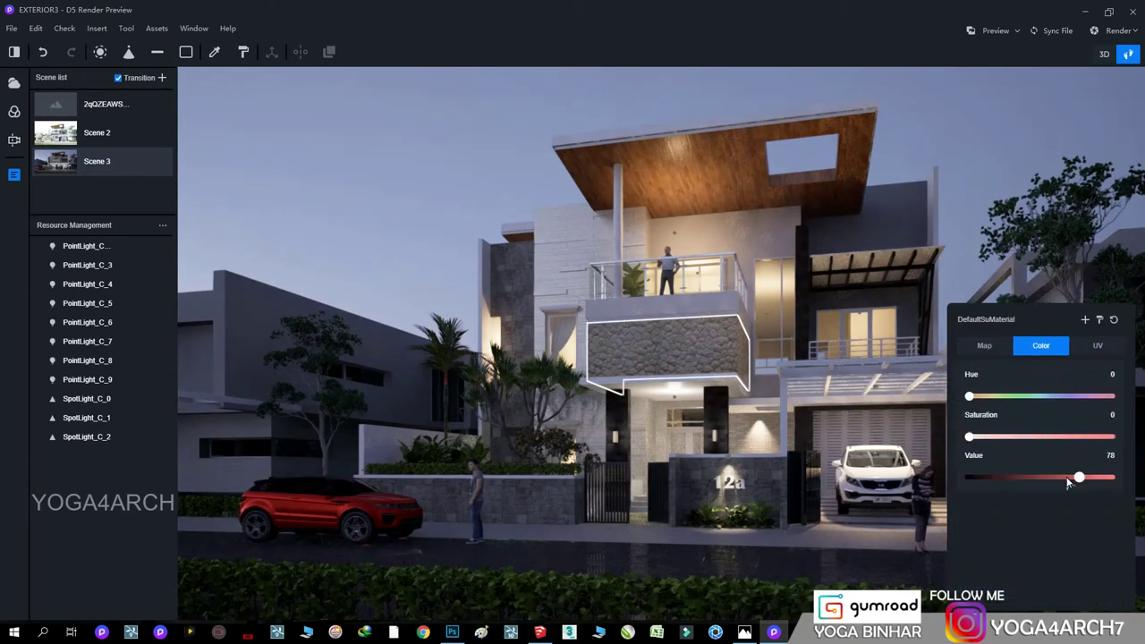
{"action": "left_click", "coordinate": [428, 277]}
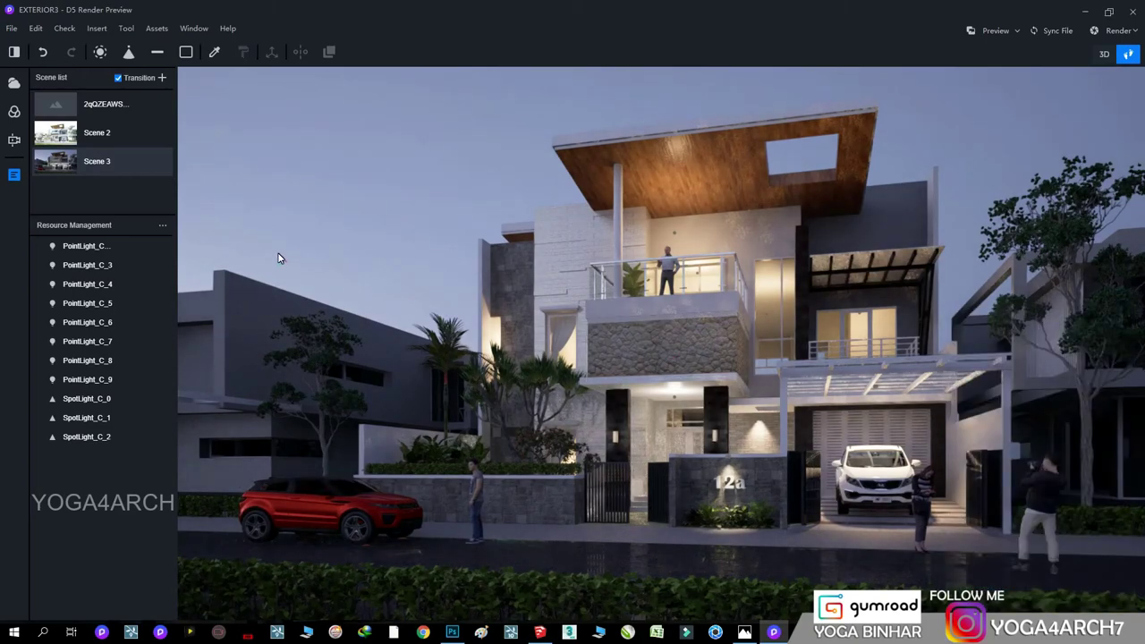
{"action": "left_click", "coordinate": [13, 111]}
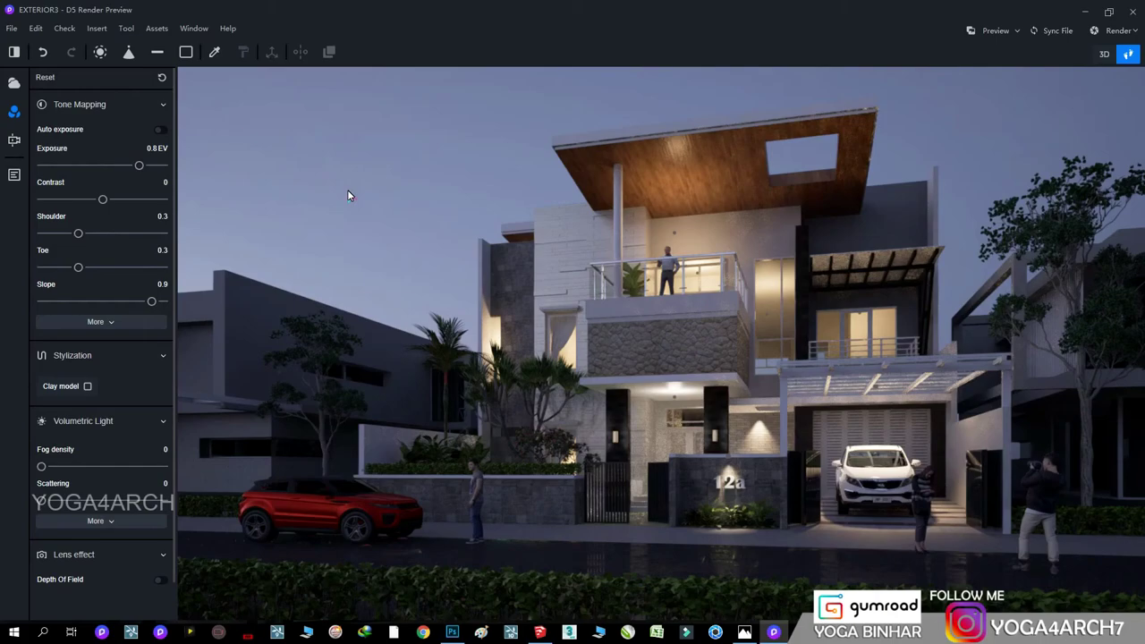
- Set tone mapping exposure to 0.85 EV, toe to 0.2 and slope to 1
{"action": "left_click_drag", "start_coordinate": [138, 168], "coordinate": [142, 169]}
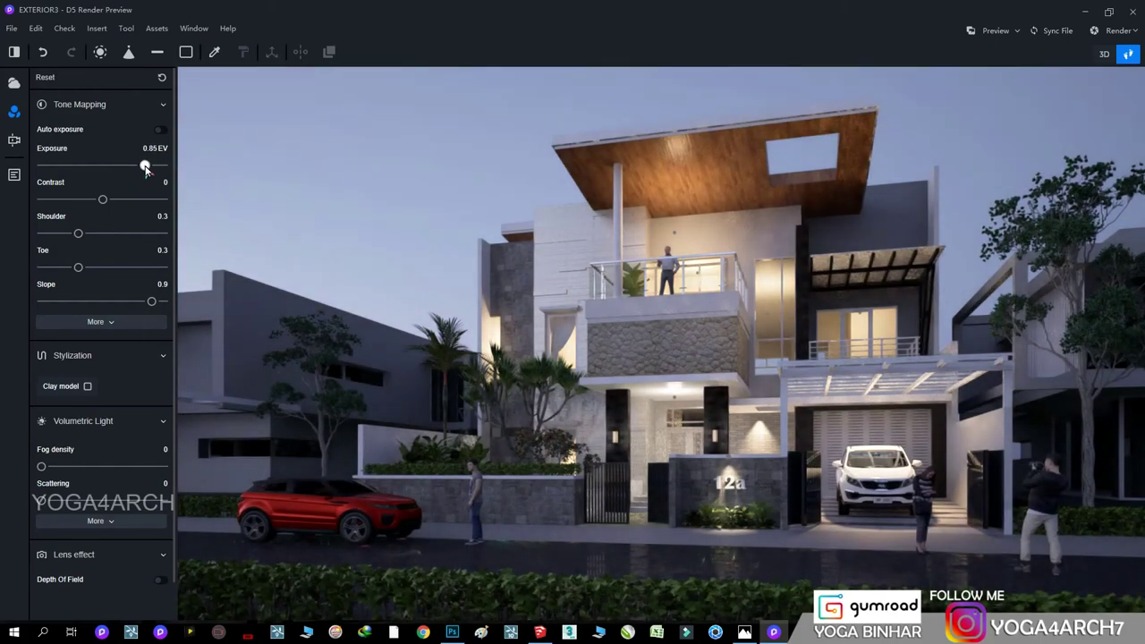
{"action": "left_click_drag", "start_coordinate": [79, 274], "coordinate": [53, 272]}
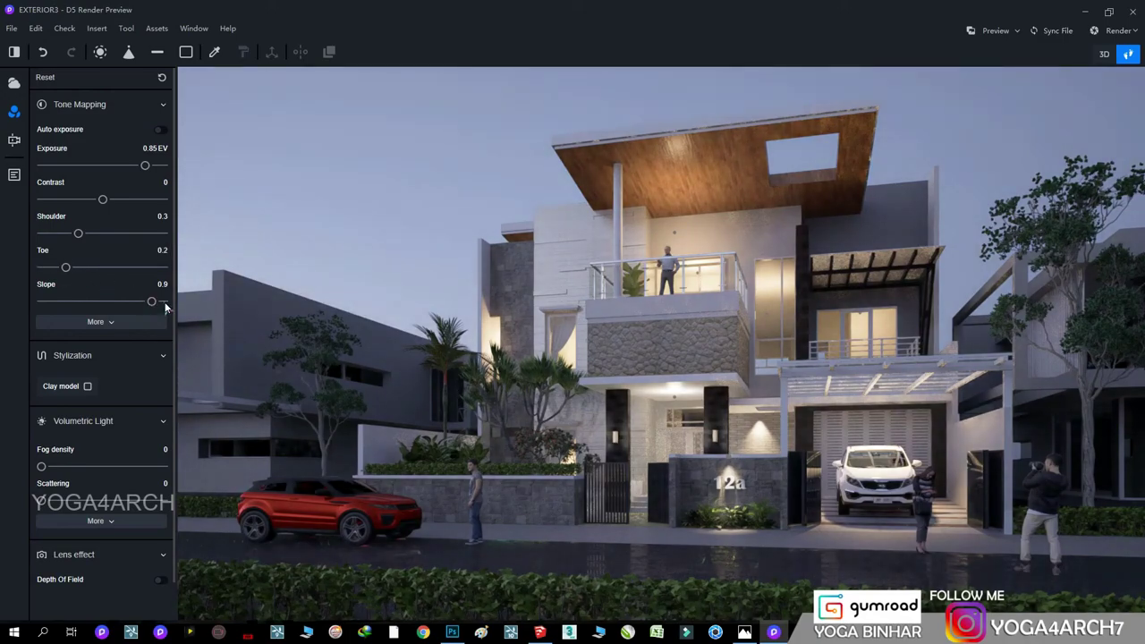
{"action": "left_click_drag", "start_coordinate": [164, 307], "coordinate": [179, 309]}
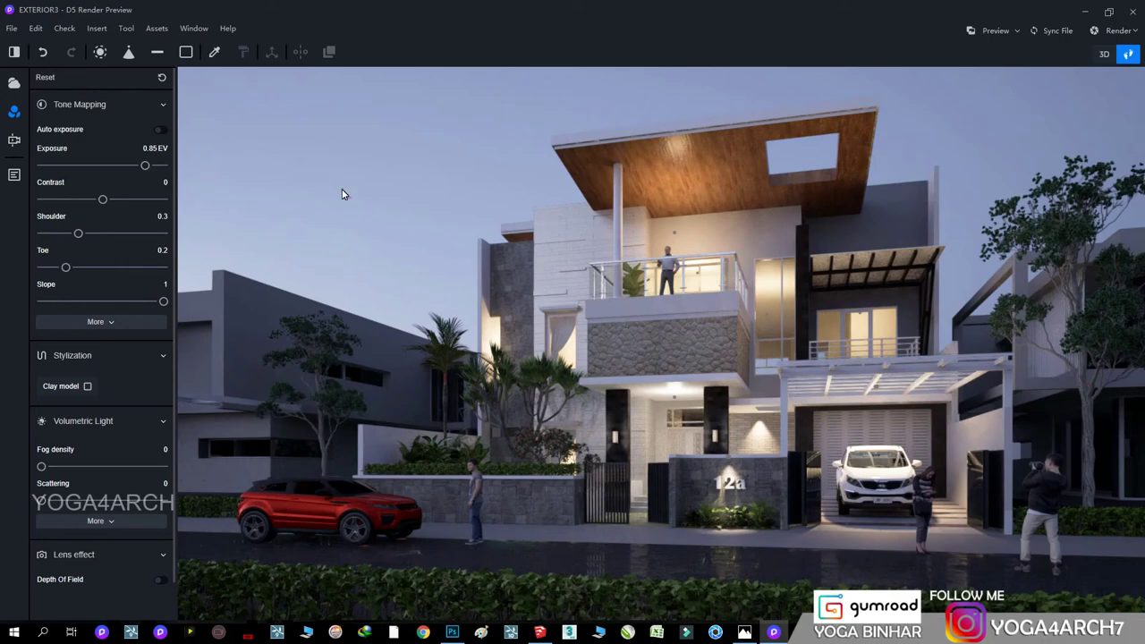
- Return to the scene list and update Scene 3 with the new look
{"action": "left_click", "coordinate": [13, 174]}
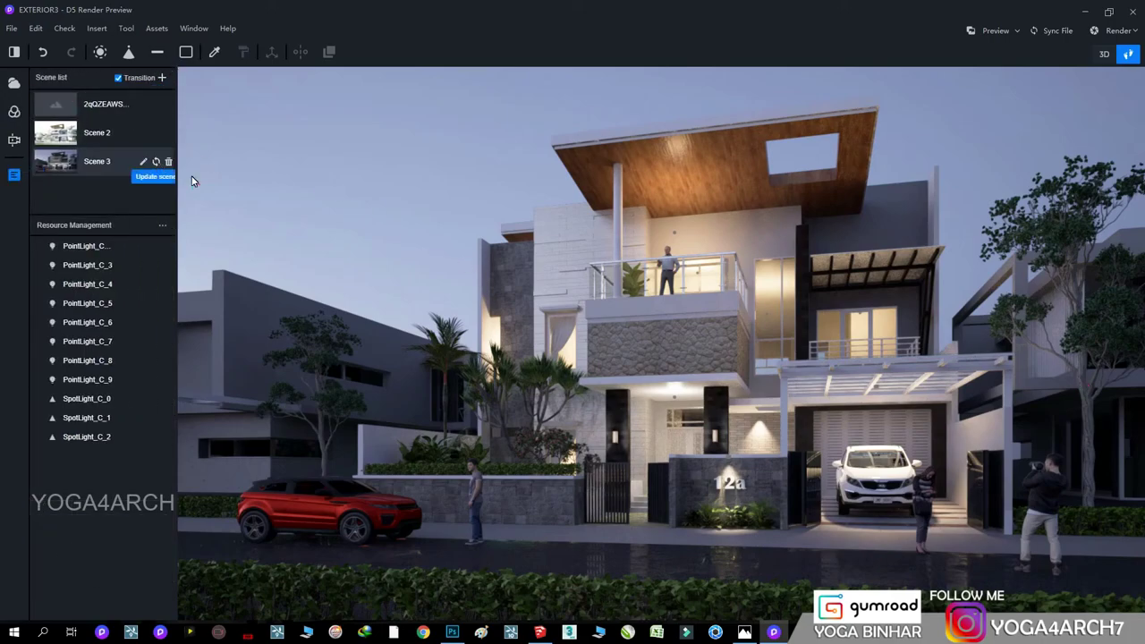
{"action": "left_click", "coordinate": [11, 28]}
{"action": "left_click", "coordinate": [393, 195]}
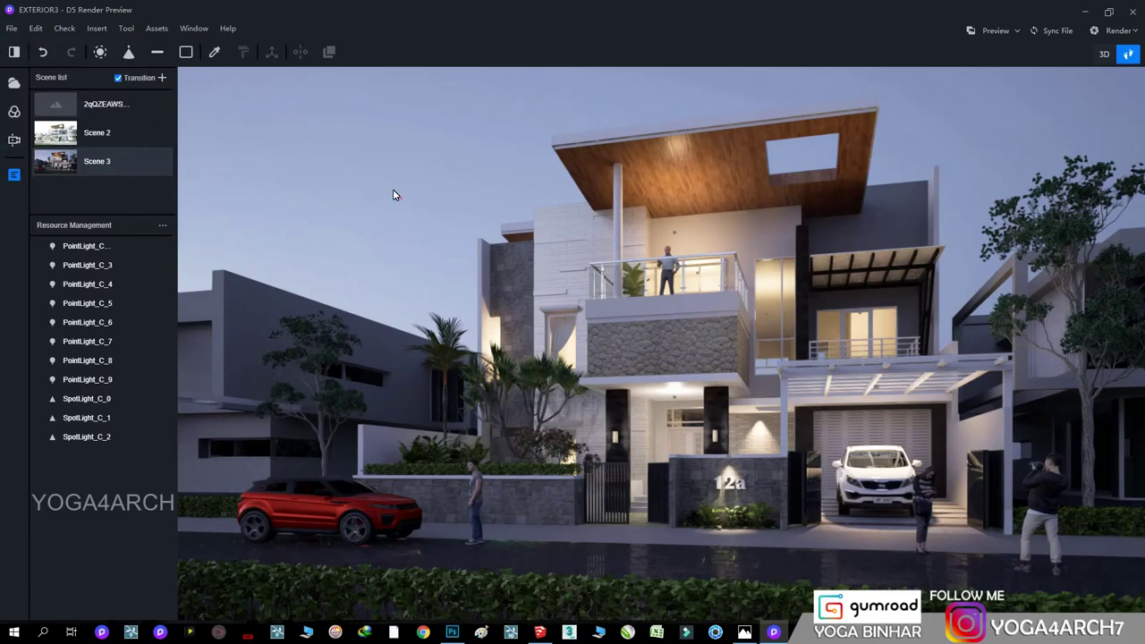
- Zoom to the entrance and set the white wall material's metal value to 0.14
{"action": "scroll", "coordinate": [687, 350], "scroll_direction": "up", "scroll_amount": 5}
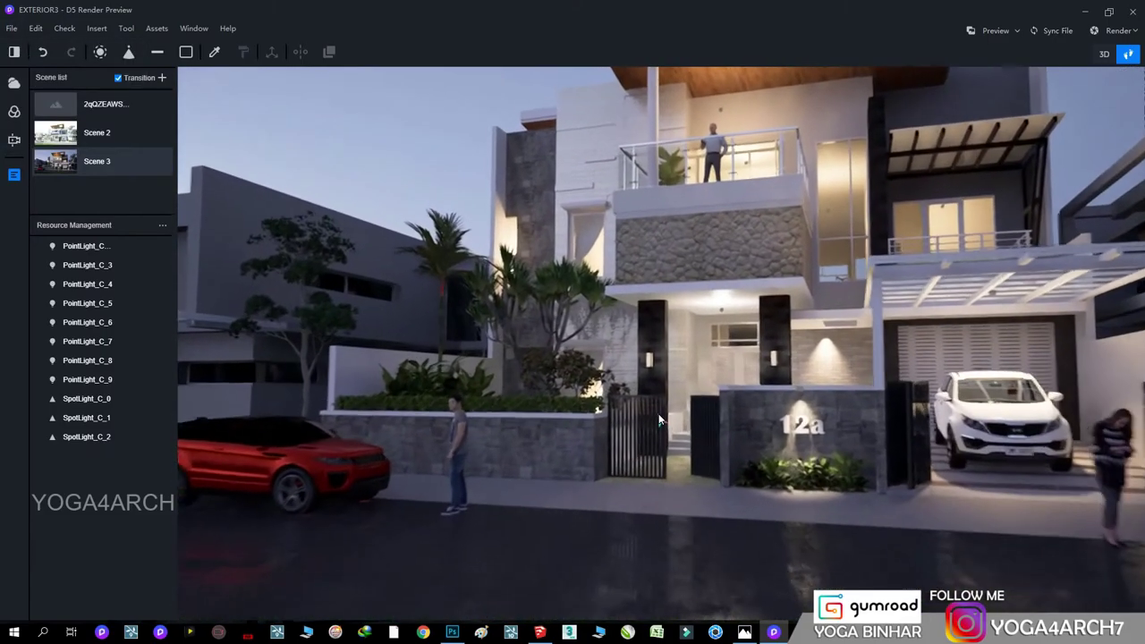
{"action": "scroll", "coordinate": [659, 419], "scroll_direction": "up", "scroll_amount": 3}
{"action": "scroll", "coordinate": [660, 399], "scroll_direction": "up", "scroll_amount": 3}
{"action": "scroll", "coordinate": [657, 337], "scroll_direction": "up", "scroll_amount": 2}
{"action": "left_click", "coordinate": [656, 337]}
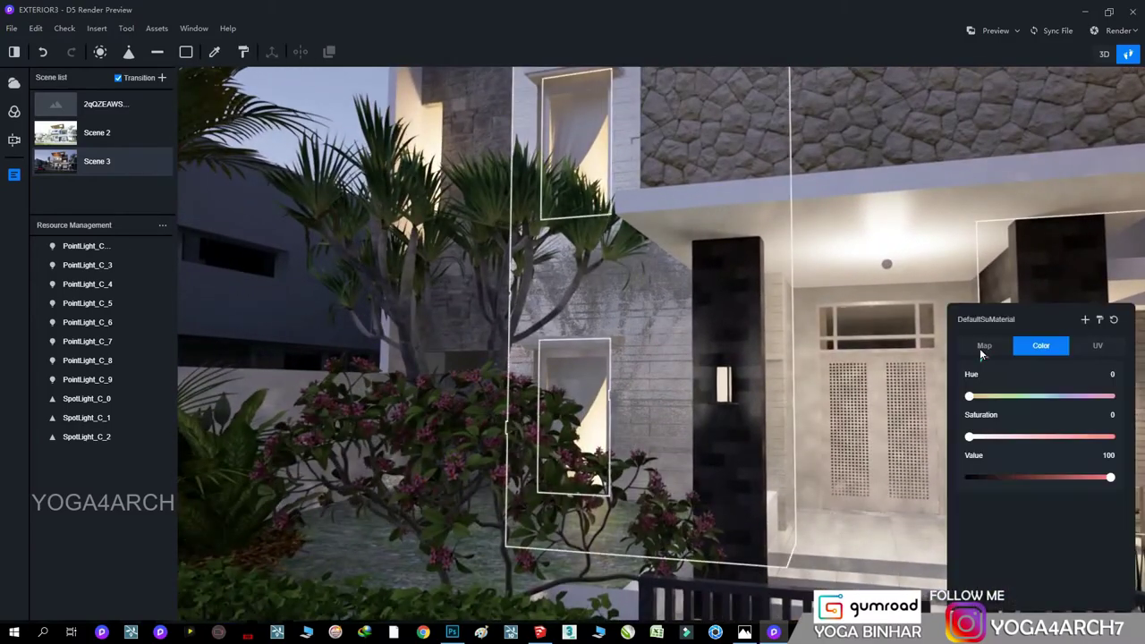
{"action": "left_click", "coordinate": [982, 348]}
{"action": "left_click_drag", "start_coordinate": [1005, 492], "coordinate": [982, 492]}
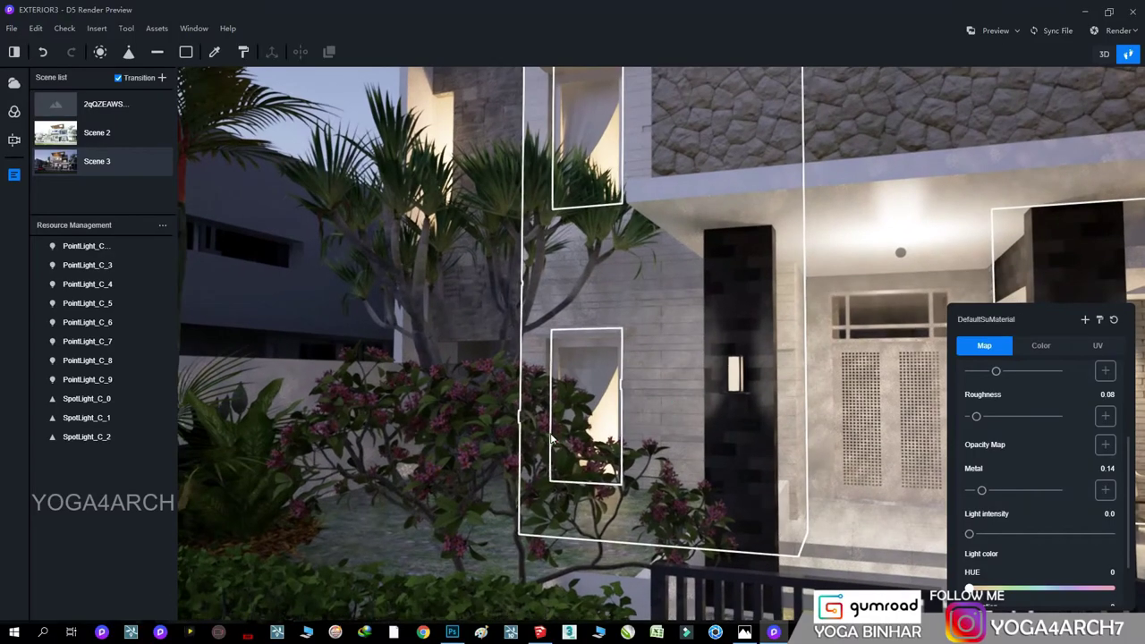
- Lower the flowering bush material's roughness to 0.13
{"action": "left_click", "coordinate": [554, 429]}
{"action": "left_click_drag", "start_coordinate": [1004, 415], "coordinate": [980, 416]}
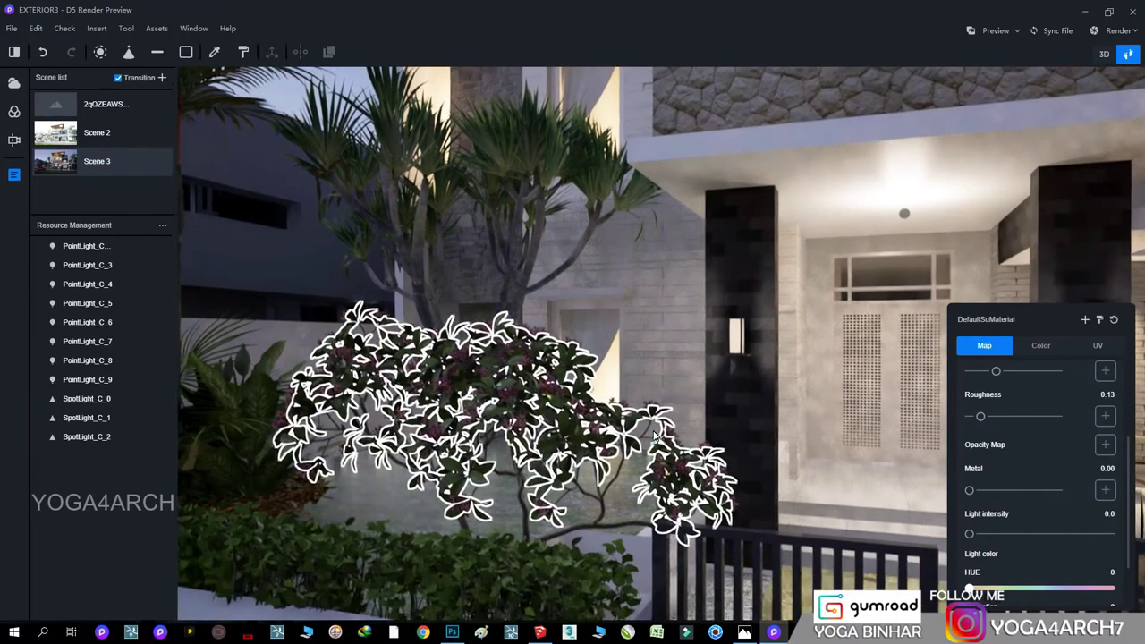
{"action": "middle_click_drag", "start_coordinate": [805, 407], "coordinate": [656, 401]}
{"action": "key", "text": "Escape"}
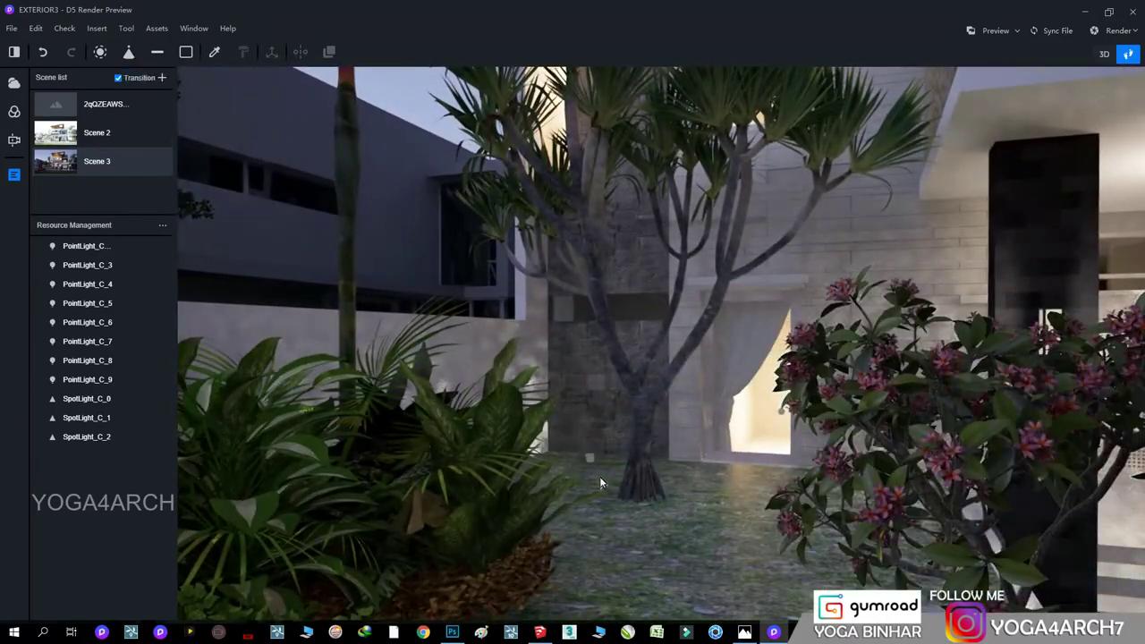
- Uplight the garden tree with a 4600 K, brightness-50 spotlight and place another under the flowering bush
{"action": "left_click", "coordinate": [640, 520]}
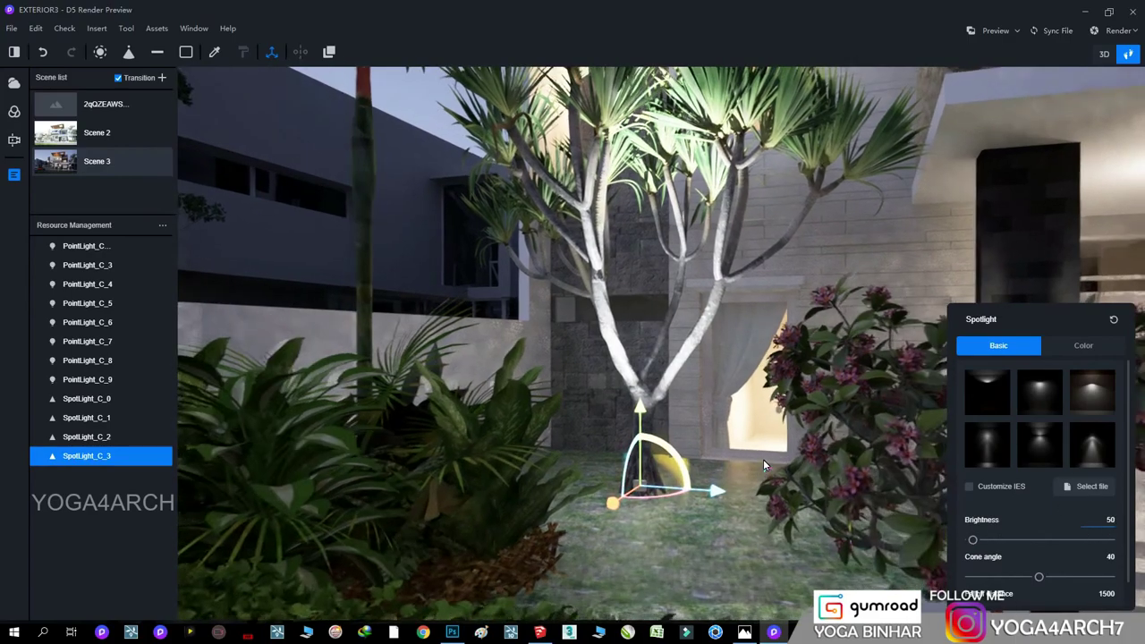
{"action": "middle_click_drag", "start_coordinate": [763, 459], "coordinate": [626, 447]}
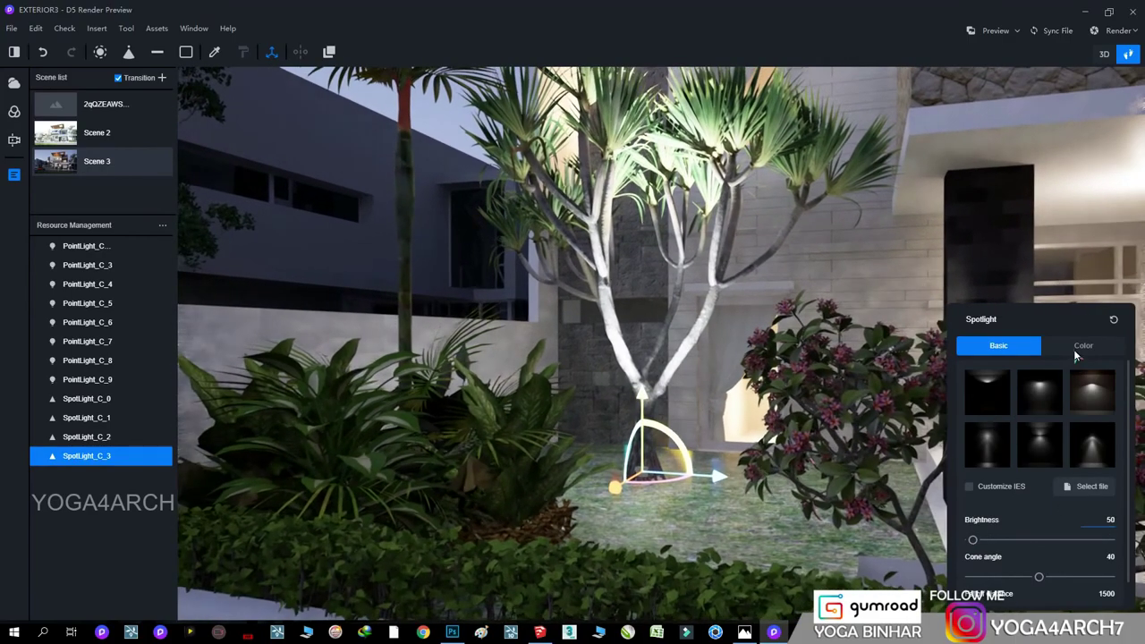
{"action": "left_click", "coordinate": [1083, 345]}
{"action": "left_click_drag", "start_coordinate": [1008, 528], "coordinate": [1010, 527]}
{"action": "mouse_move", "coordinate": [796, 465]}
{"action": "middle_mouse_down"}
{"action": "mouse_move", "coordinate": [563, 296]}
{"action": "mouse_move", "coordinate": [279, 319]}
{"action": "middle_mouse_up"}
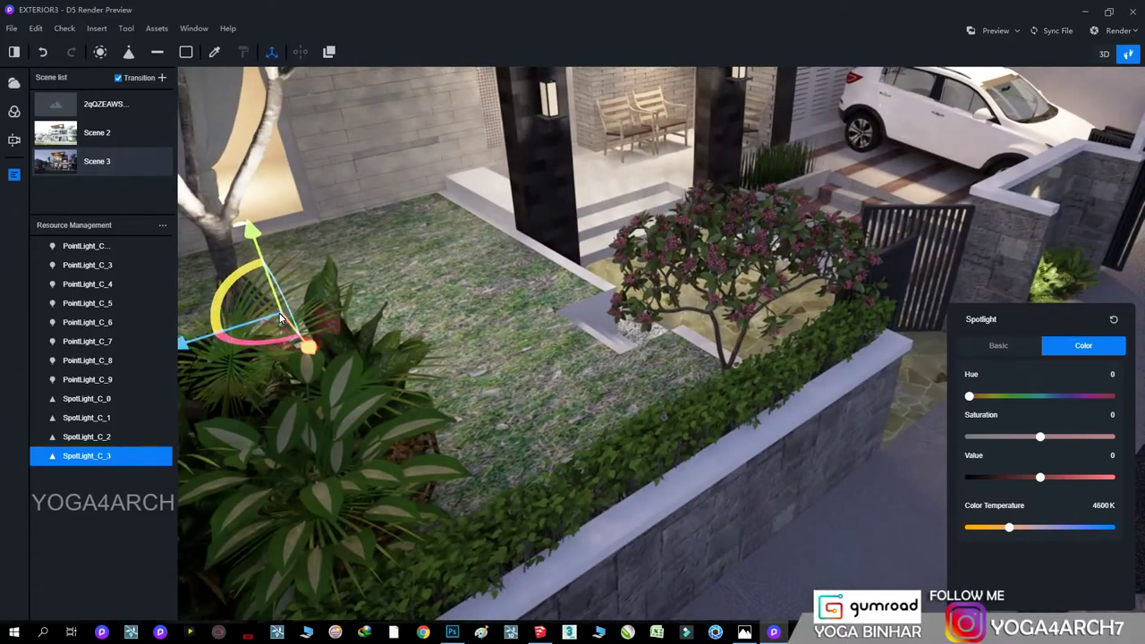
{"action": "mouse_move", "coordinate": [279, 320]}
{"action": "left_mouse_down"}
{"action": "mouse_move", "coordinate": [640, 433]}
{"action": "mouse_move", "coordinate": [715, 429]}
{"action": "left_mouse_up"}
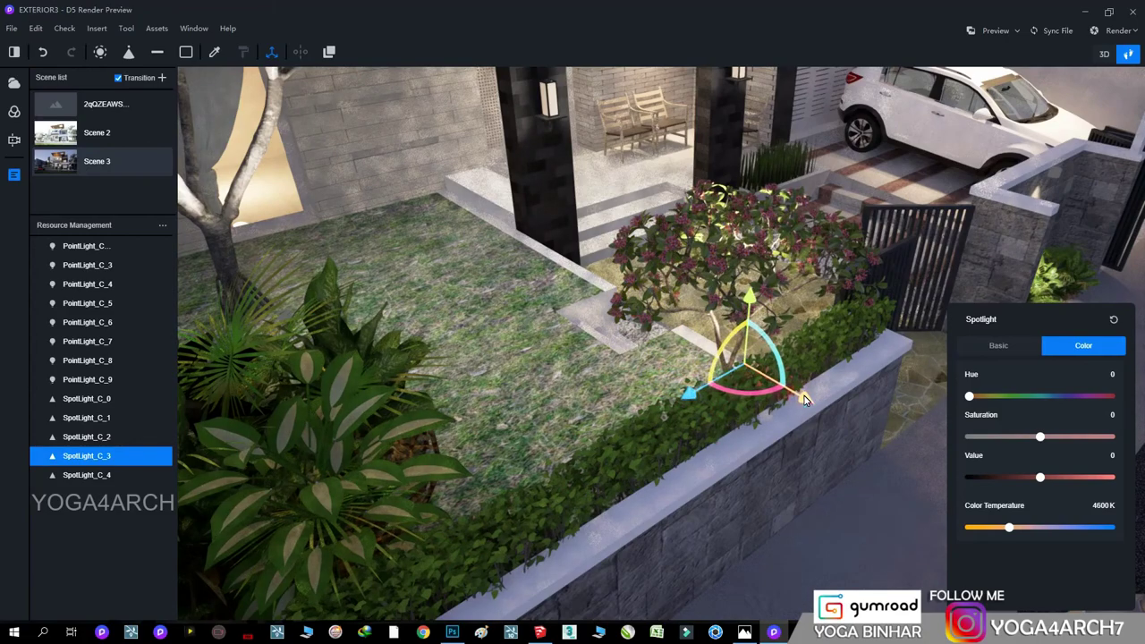
- Move the spotlight to the palm tree's base, aimed upward with cone angle 31 and brightness 30
{"action": "left_click", "coordinate": [998, 345]}
{"action": "left_click_drag", "start_coordinate": [1051, 577], "coordinate": [1023, 577]}
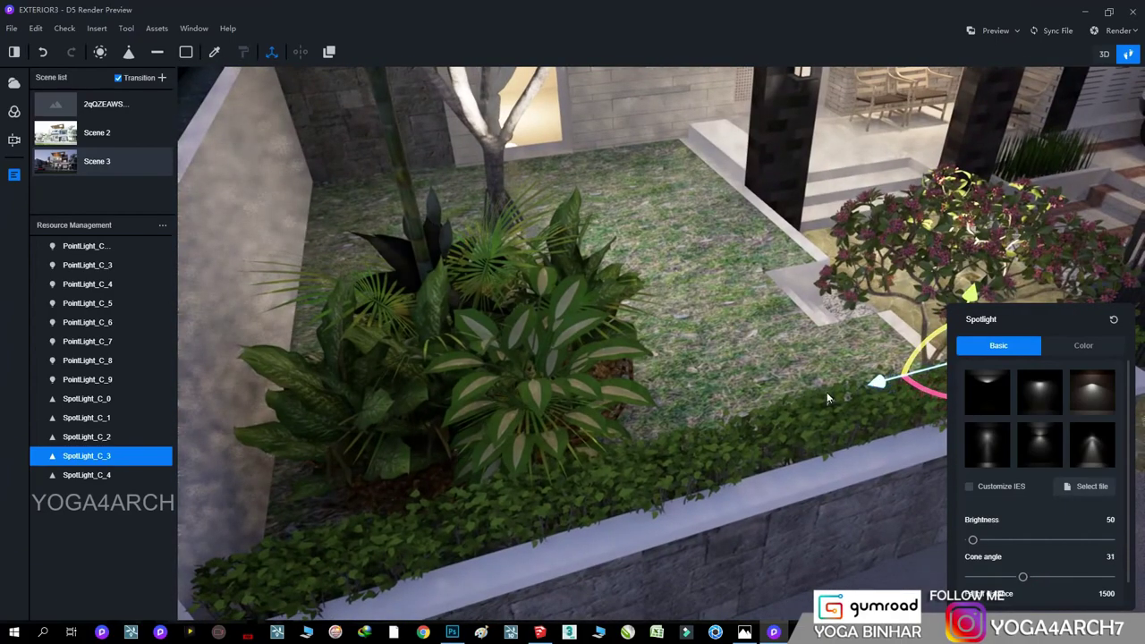
{"action": "mouse_move", "coordinate": [827, 398]}
{"action": "left_mouse_down"}
{"action": "mouse_move", "coordinate": [489, 298]}
{"action": "mouse_move", "coordinate": [508, 179]}
{"action": "left_mouse_up"}
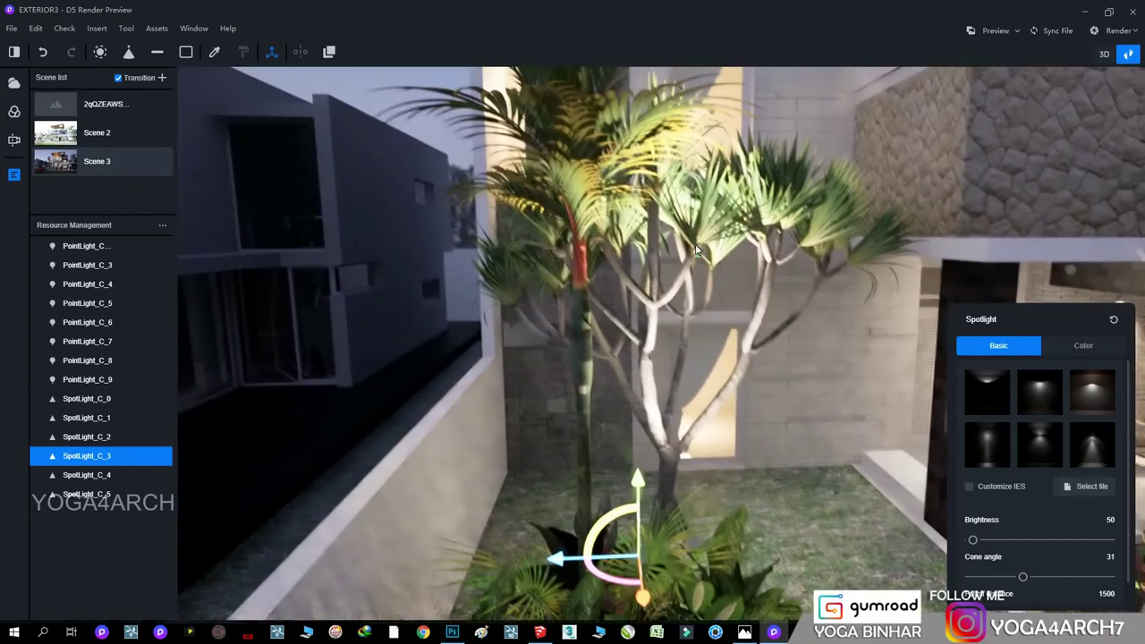
{"action": "left_click_drag", "start_coordinate": [589, 537], "coordinate": [603, 616]}
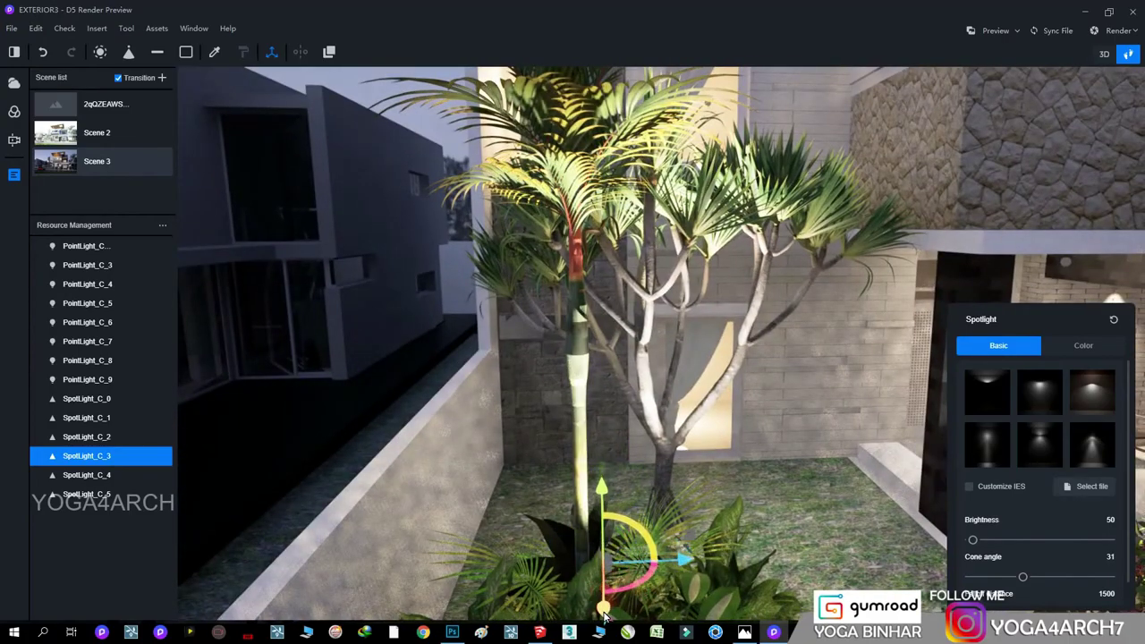
{"action": "left_click", "coordinate": [1109, 519]}
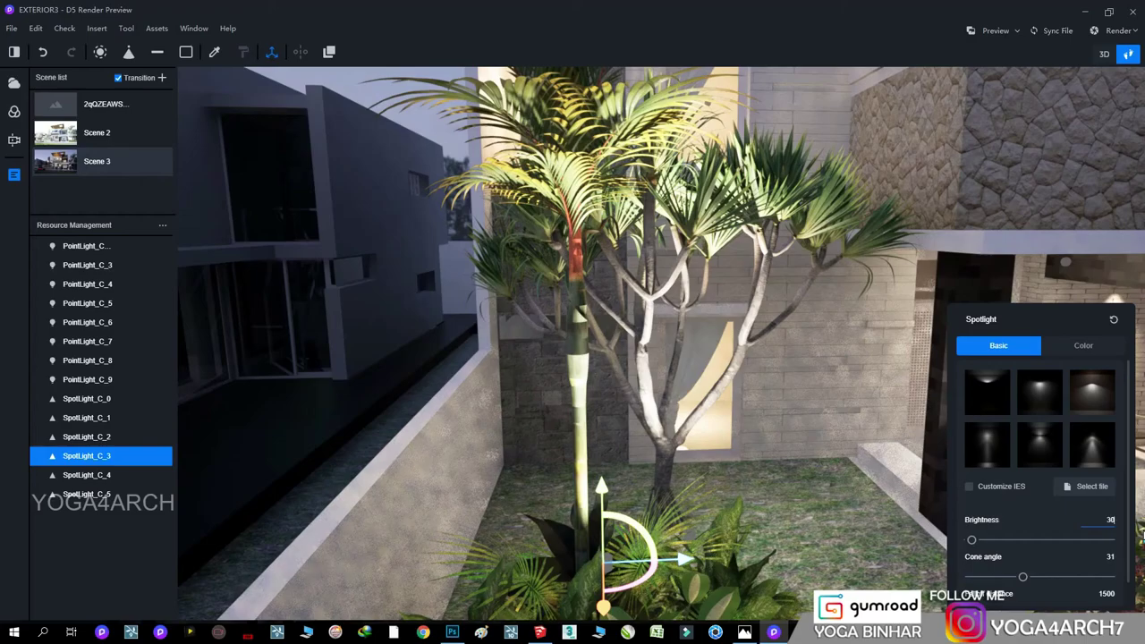
{"action": "left_click", "coordinate": [61, 165]}
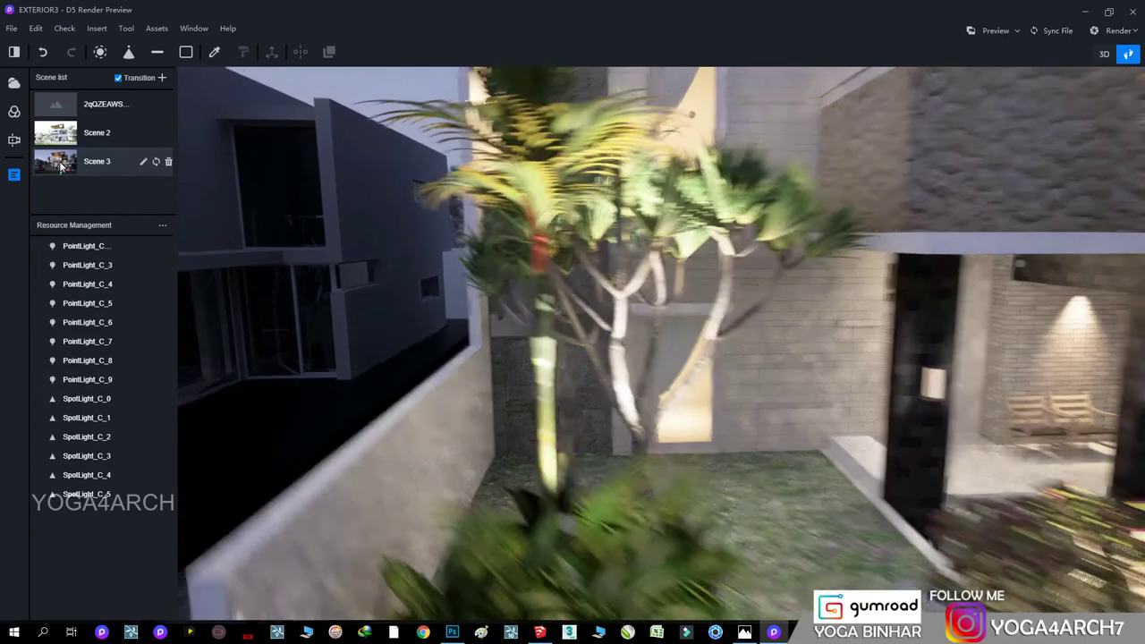
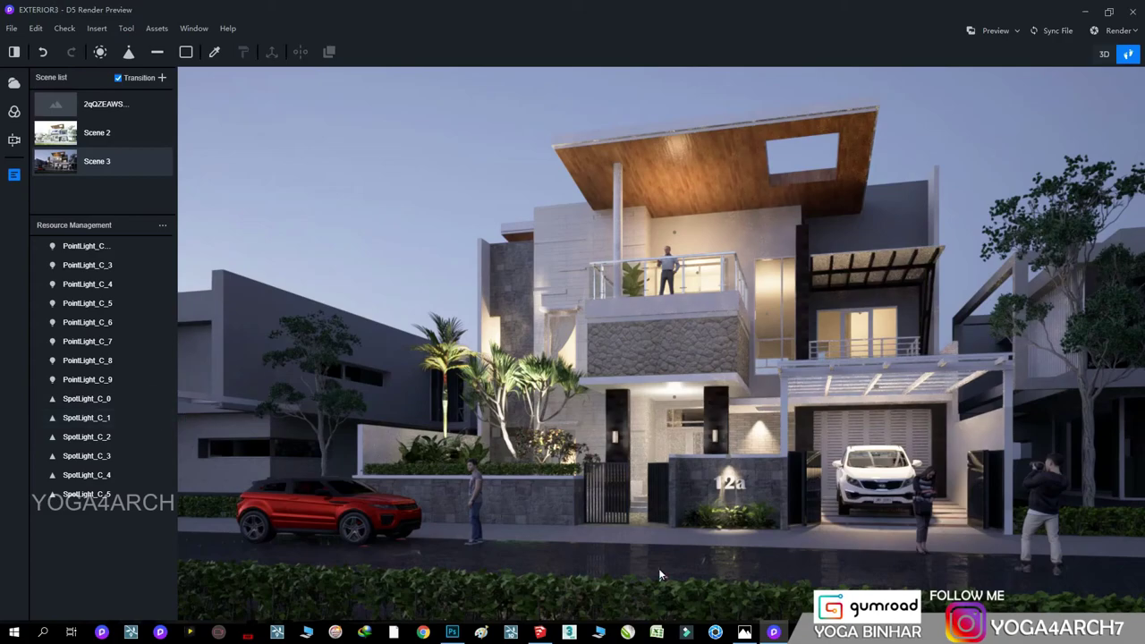
- Drag PointLight_C_4, beside the left neighbouring building, further to the left
{"action": "left_click", "coordinate": [675, 395]}
{"action": "mouse_move", "coordinate": [630, 395]}
{"action": "left_mouse_down"}
{"action": "mouse_move", "coordinate": [202, 449]}
{"action": "mouse_move", "coordinate": [268, 497]}
{"action": "mouse_move", "coordinate": [265, 534]}
{"action": "left_mouse_up"}
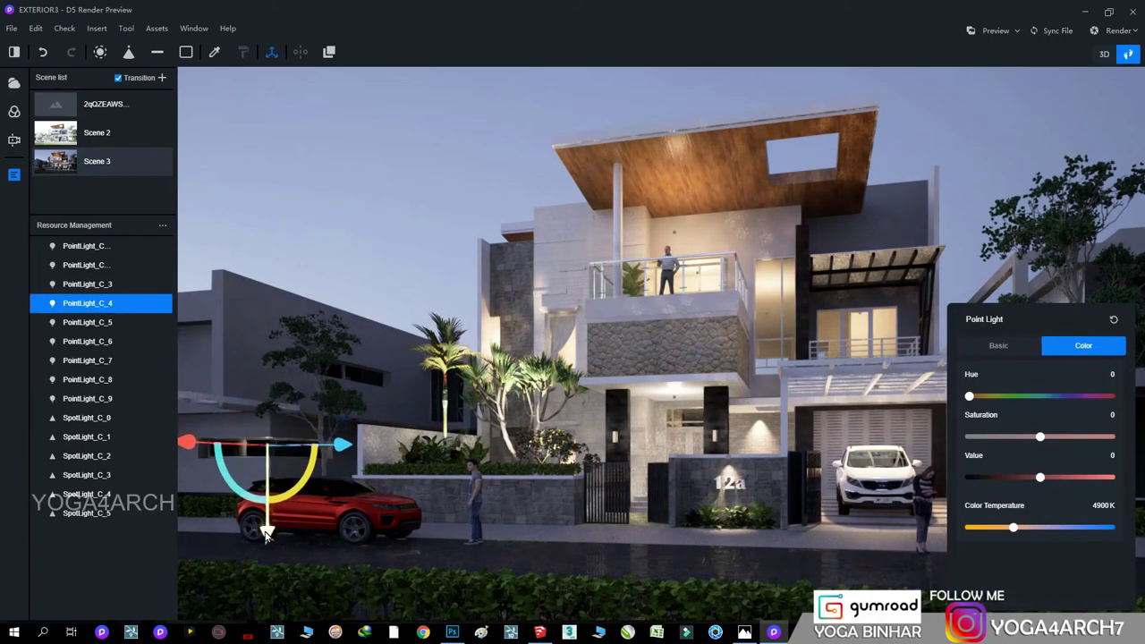
{"action": "left_click_drag", "start_coordinate": [337, 484], "coordinate": [189, 450]}
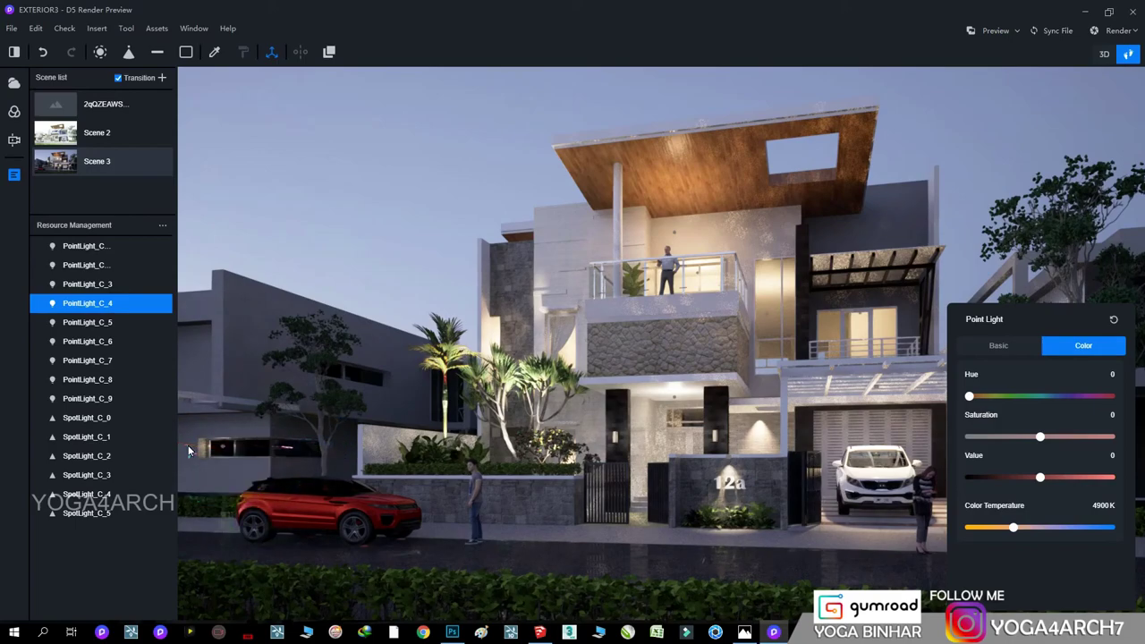
{"action": "key", "text": "Escape"}
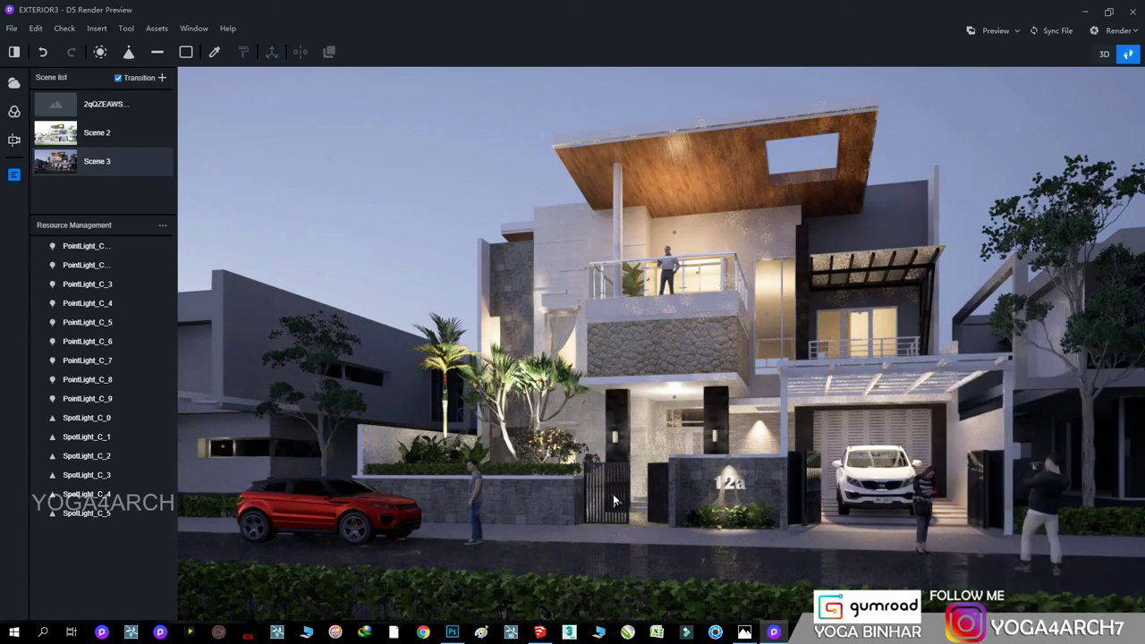
- Inspect the DefaultSuMaterial facade material's Color and Map settings without changing them
{"action": "left_click", "coordinate": [612, 494]}
{"action": "left_click", "coordinate": [461, 246]}
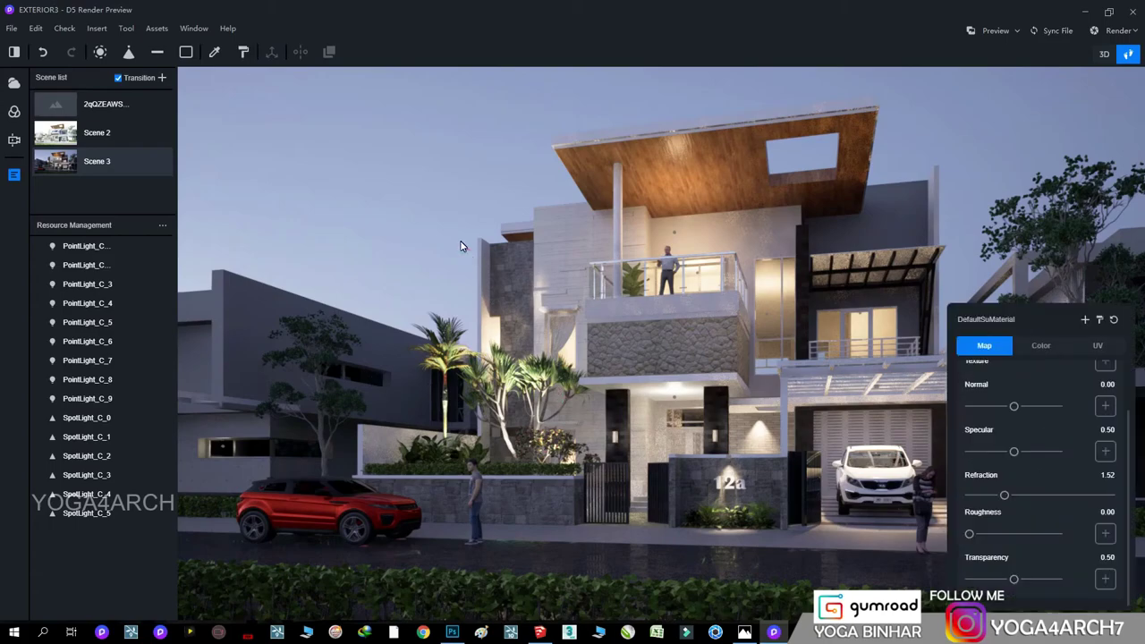
{"action": "scroll", "coordinate": [984, 510], "scroll_direction": "up", "scroll_amount": 3}
{"action": "left_click", "coordinate": [1045, 346]}
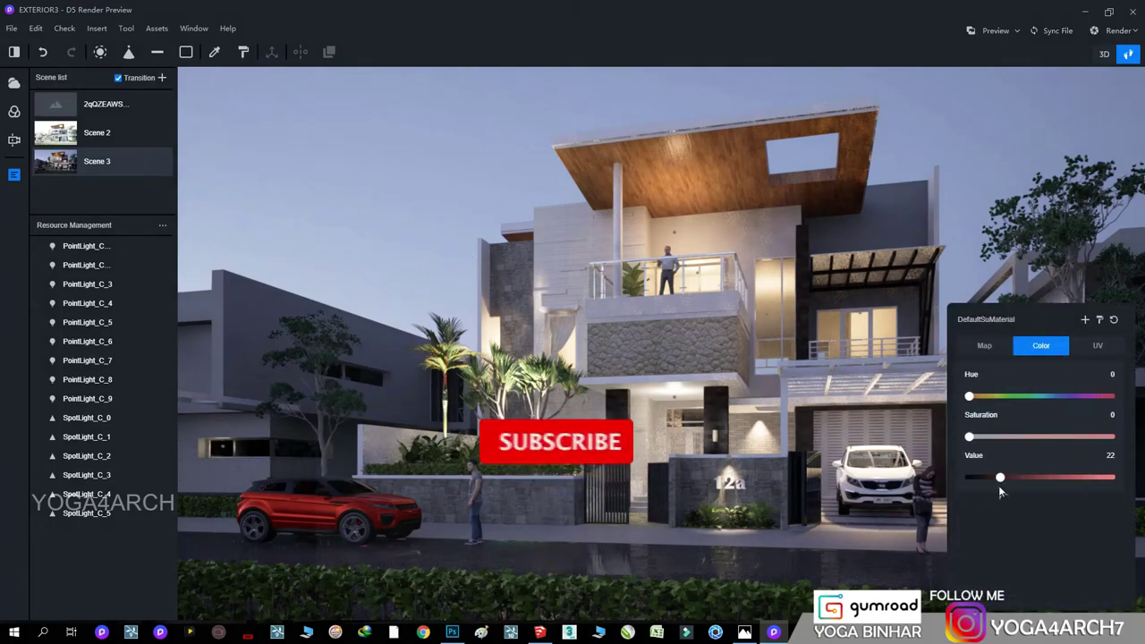
{"action": "key", "text": "Escape"}
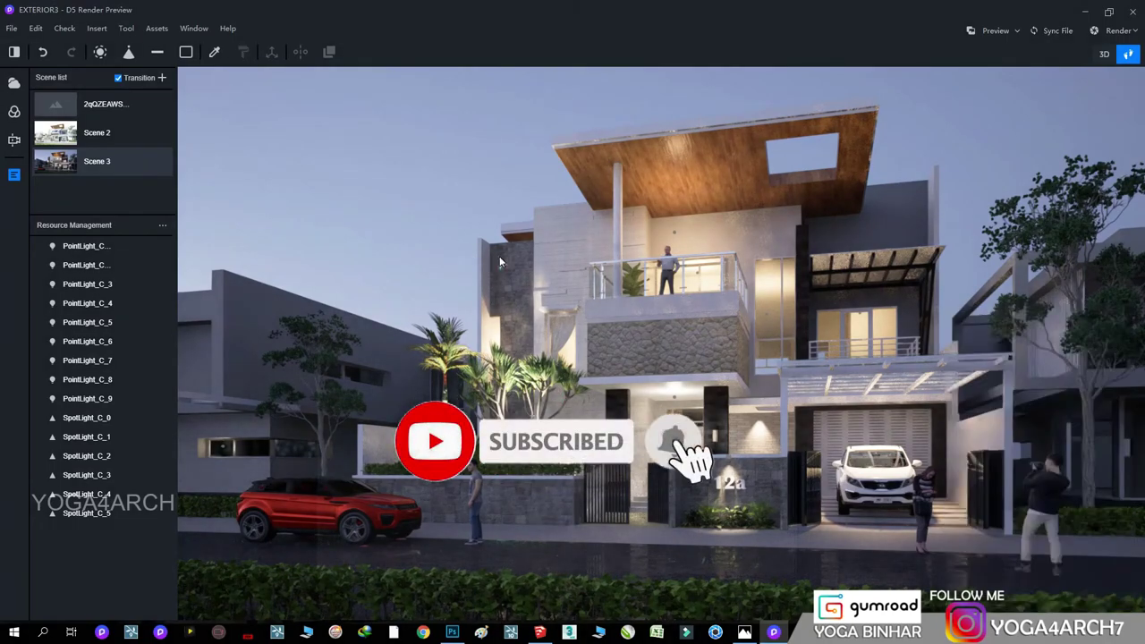
{"action": "left_click", "coordinate": [1133, 484]}
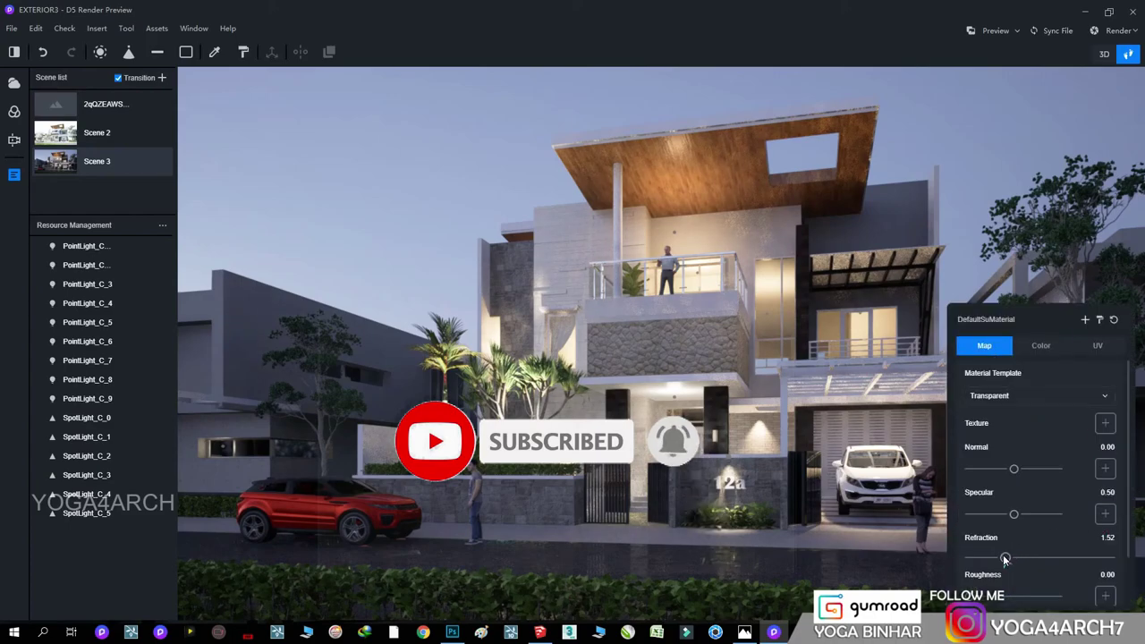
{"action": "left_click", "coordinate": [978, 157]}
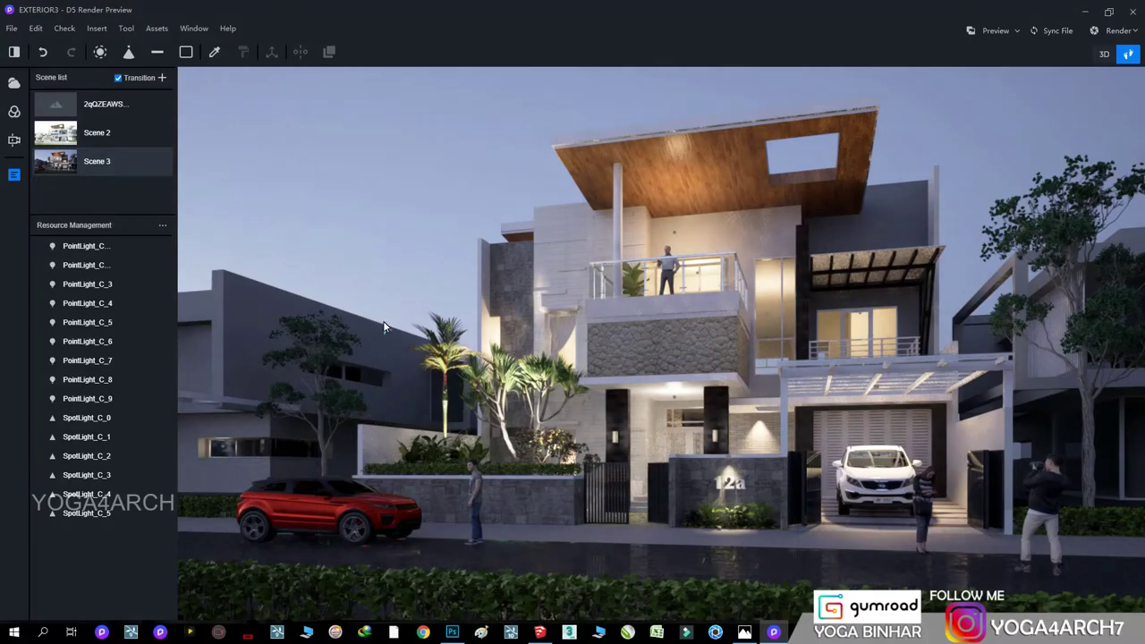
{"action": "mouse_move", "coordinate": [369, 428]}
{"action": "right_mouse_down"}
{"action": "mouse_move", "coordinate": [290, 396]}
{"action": "mouse_move", "coordinate": [410, 355]}
{"action": "right_mouse_up"}
- Add SpotLight_C_6 beside the tree so it lights the concrete wall under the soffit
{"action": "key", "text": "w"}
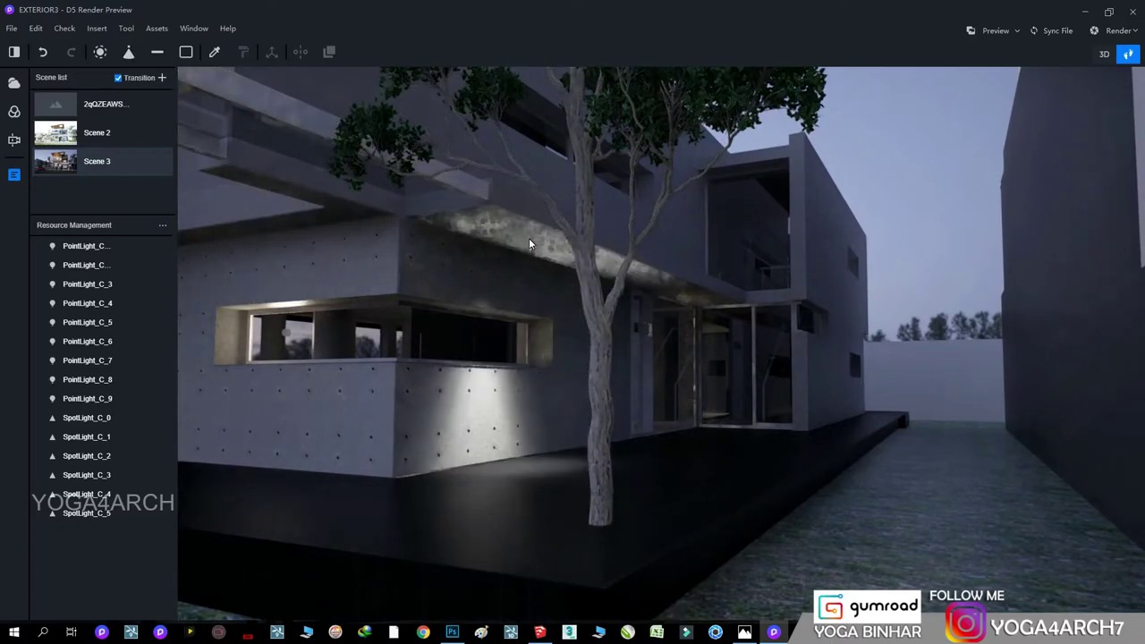
{"action": "left_click", "coordinate": [601, 268]}
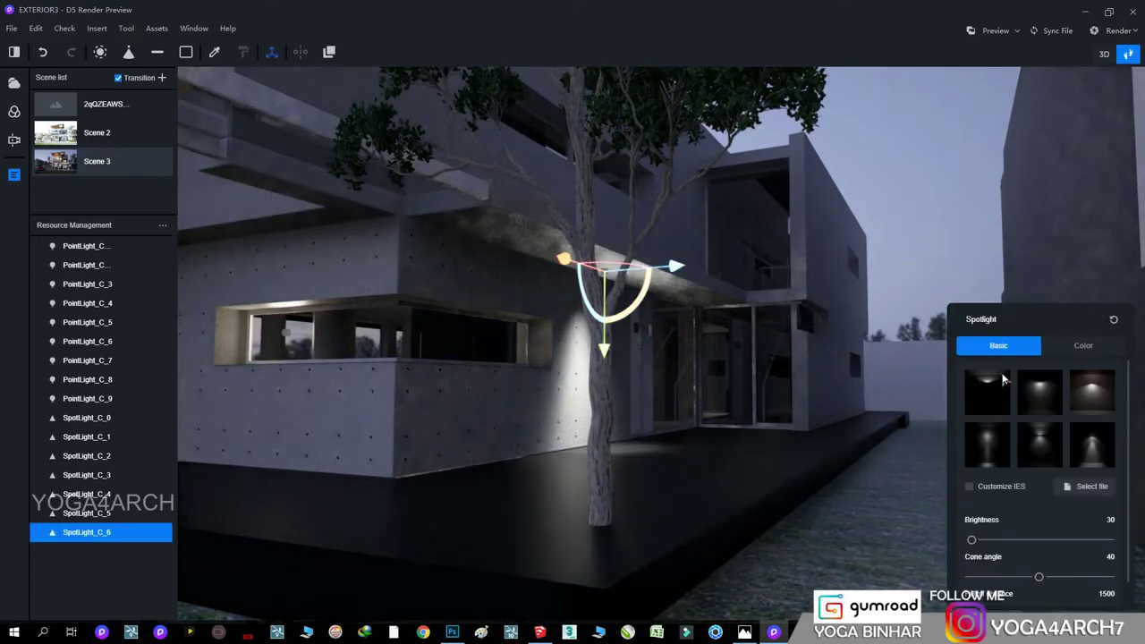
{"action": "left_click", "coordinate": [1083, 345]}
{"action": "left_click", "coordinate": [934, 221]}
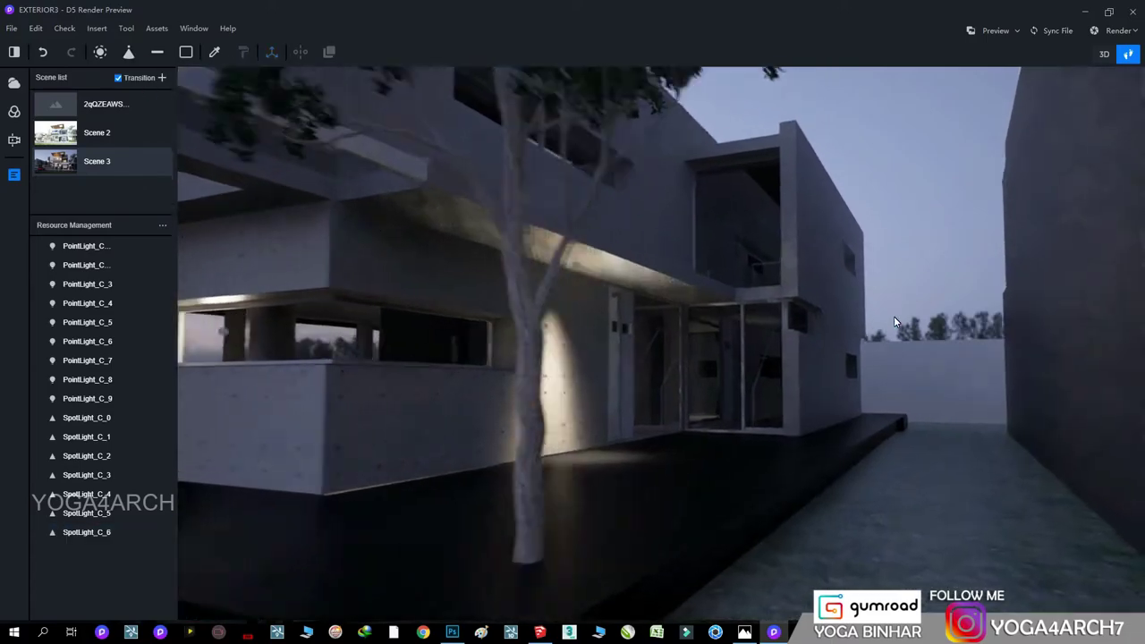
{"action": "key", "text": "d"}
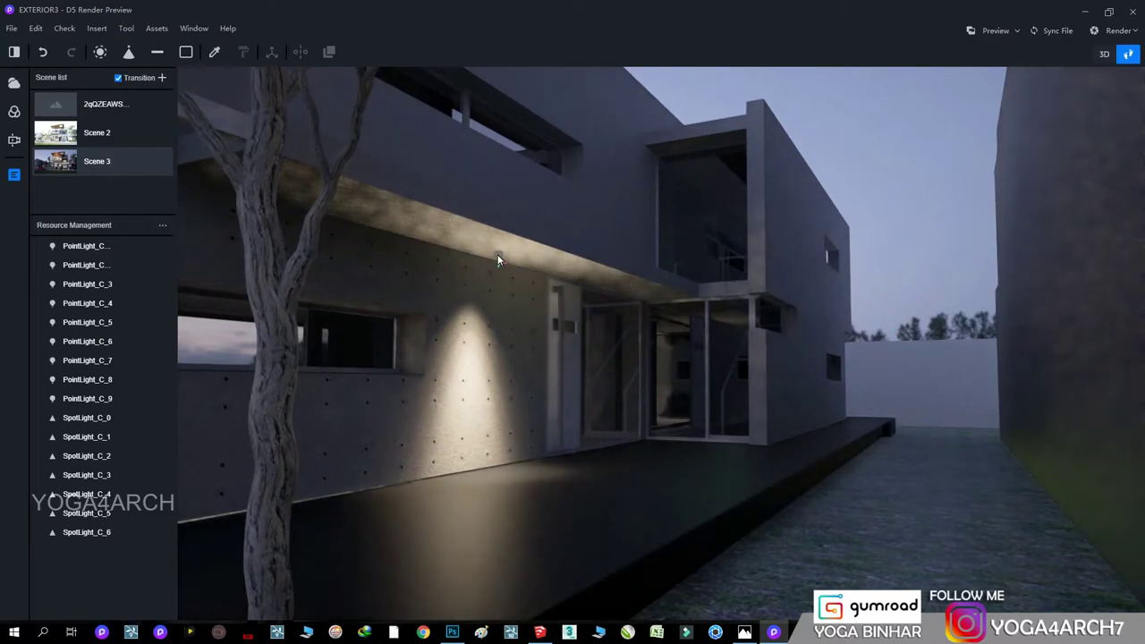
{"action": "left_click", "coordinate": [498, 260]}
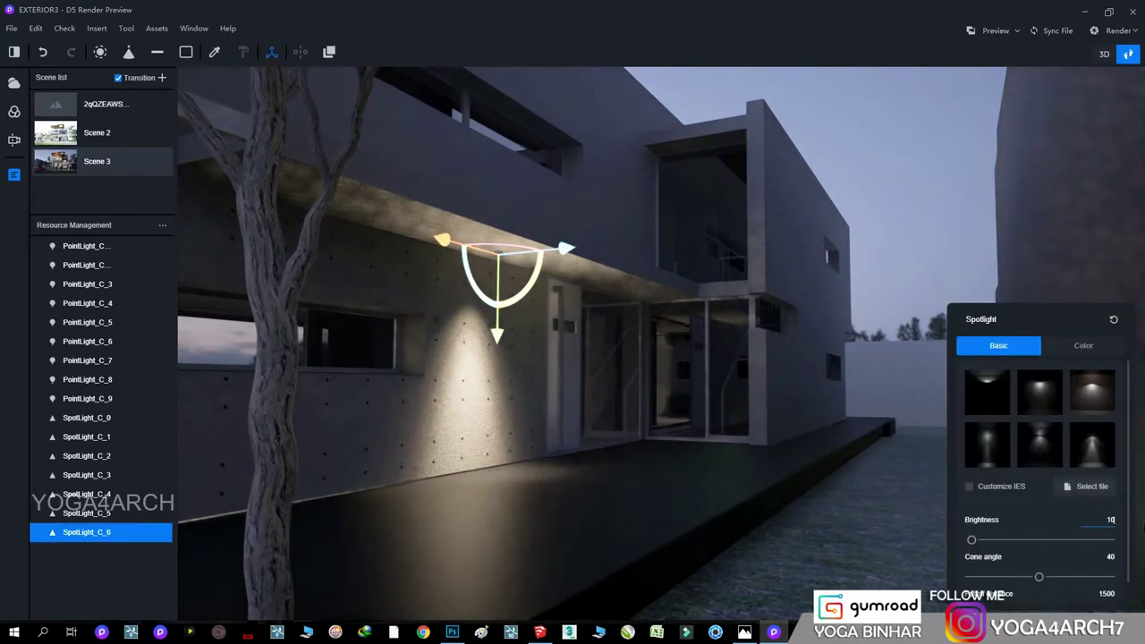
{"action": "left_click", "coordinate": [940, 262]}
- Lighten the porch pillar material by setting its colour Value to 100
{"action": "key", "text": "w"}
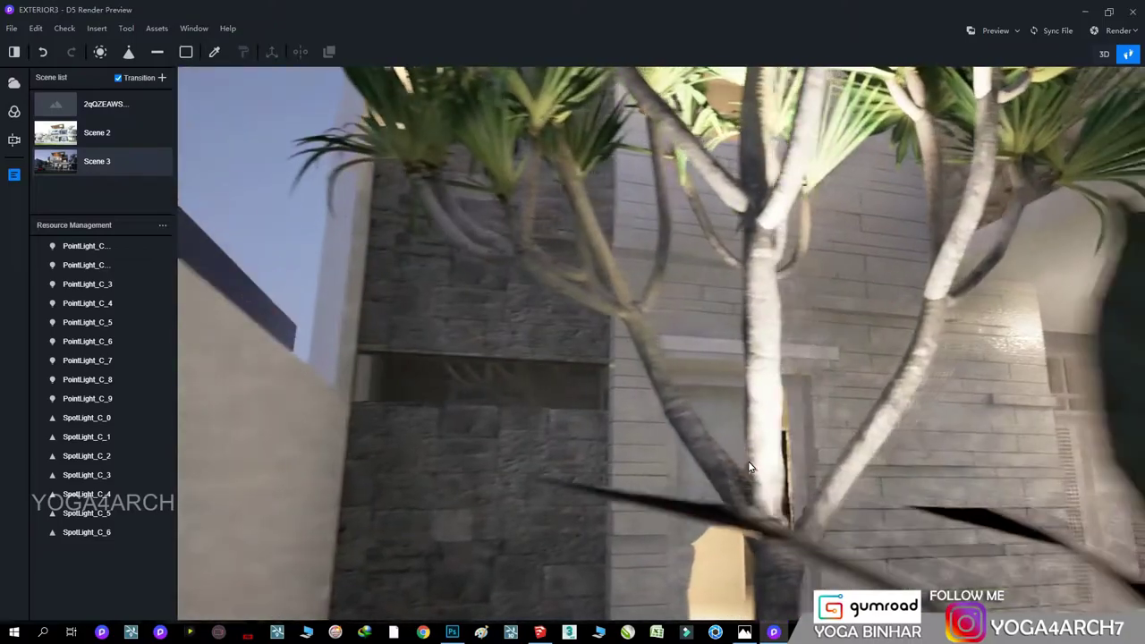
{"action": "key", "text": "s"}
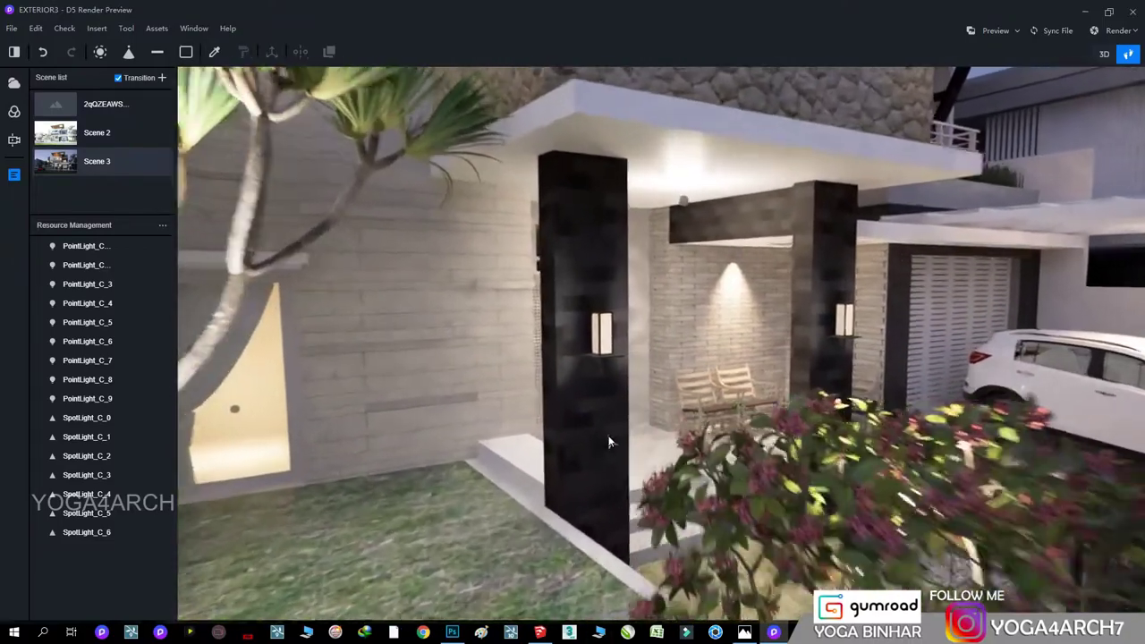
{"action": "left_click", "coordinate": [610, 445]}
{"action": "left_click", "coordinate": [1040, 345]}
{"action": "left_click", "coordinate": [1098, 345]}
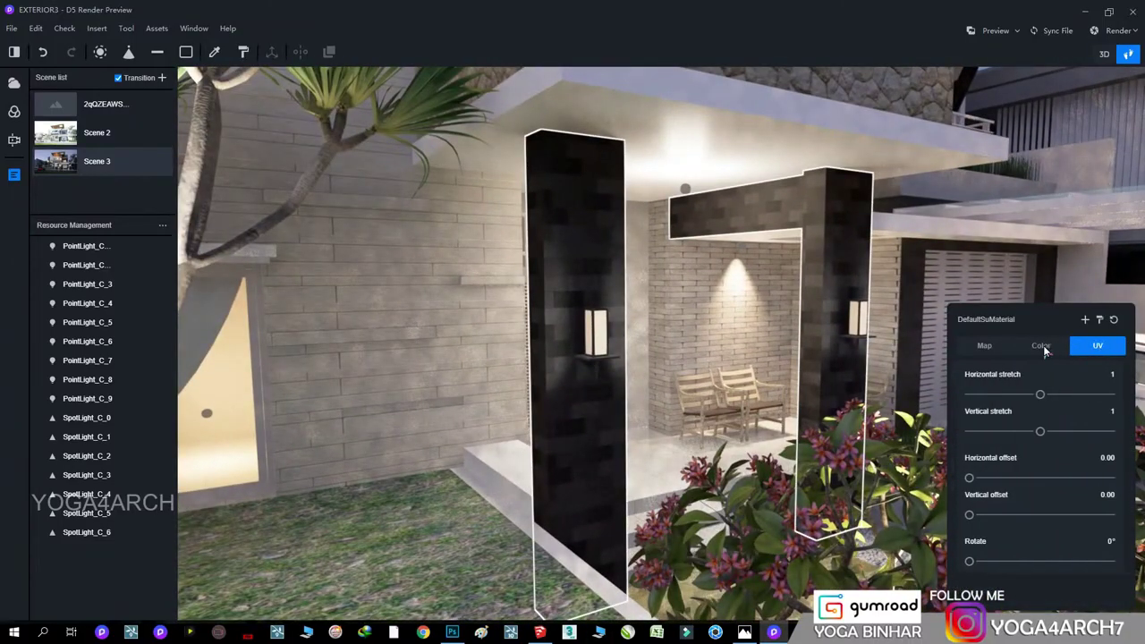
{"action": "left_click", "coordinate": [1040, 345]}
{"action": "left_click_drag", "start_coordinate": [975, 486], "coordinate": [1110, 477]}
- Slightly lower the brightness of the garage wall material
{"action": "key", "text": "d"}
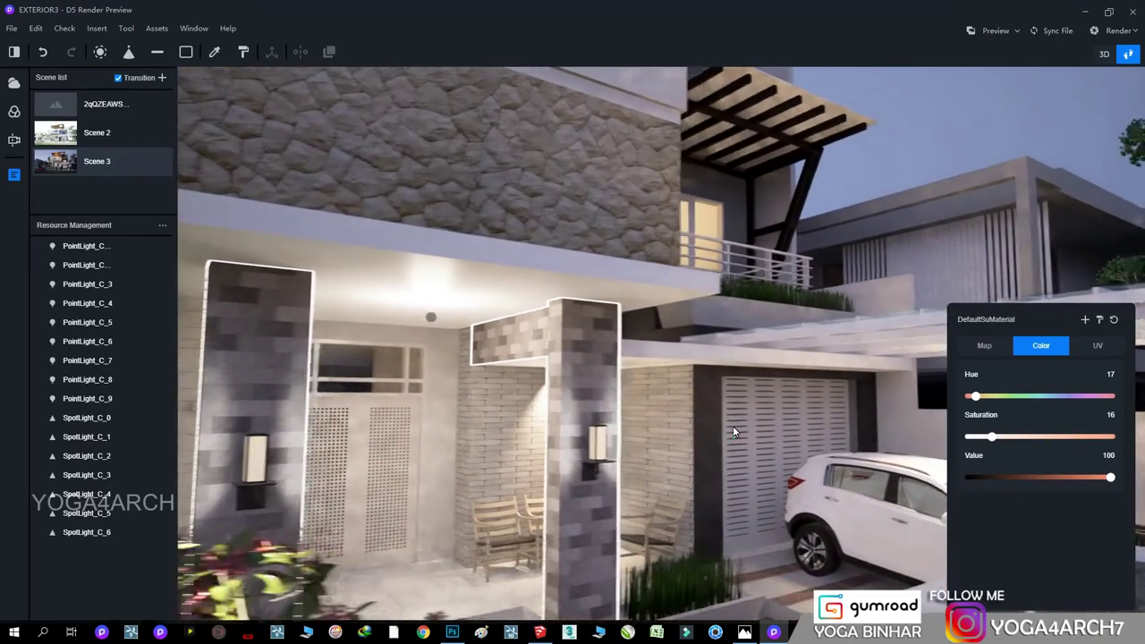
{"action": "key", "text": "d"}
{"action": "left_click", "coordinate": [693, 432]}
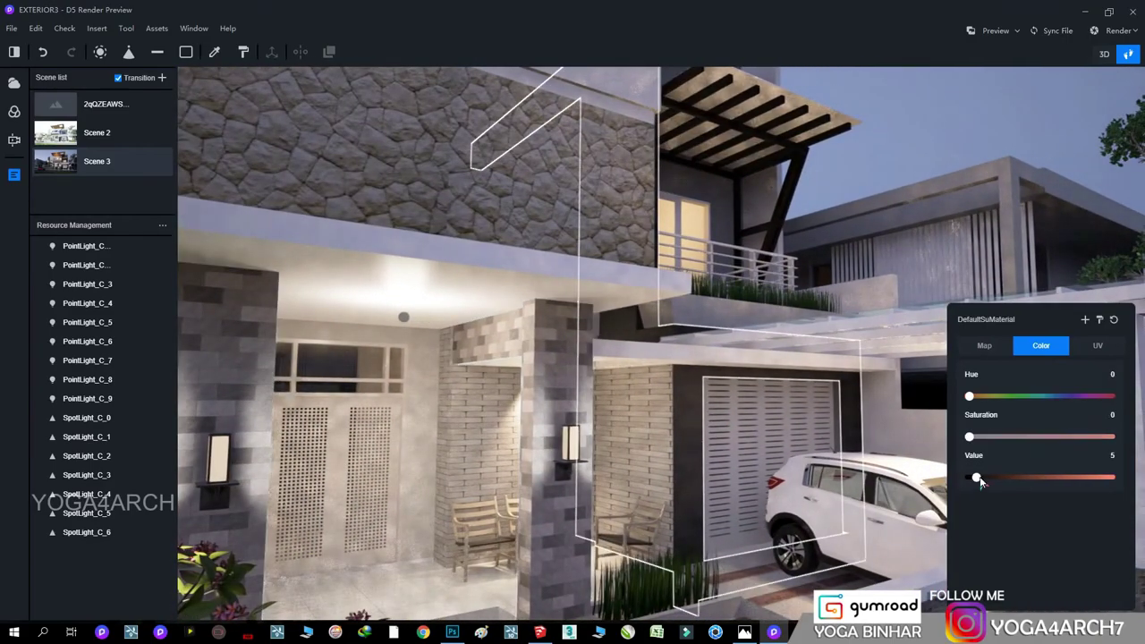
{"action": "left_click_drag", "start_coordinate": [1110, 477], "coordinate": [1092, 478]}
{"action": "key", "text": "Escape"}
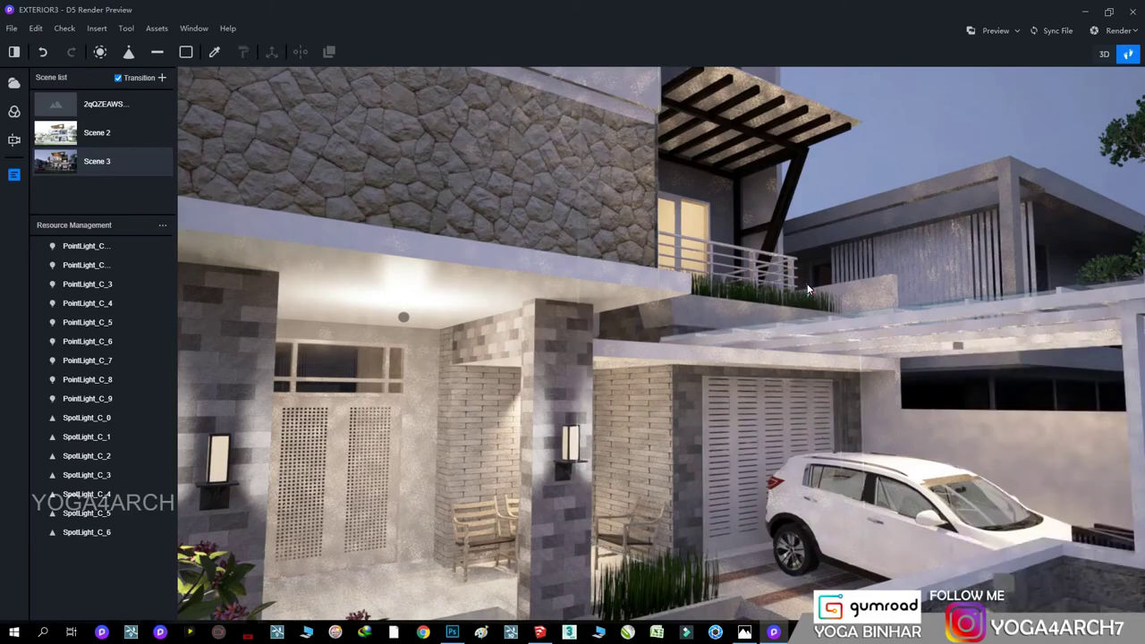
- Set the pillar brick texture's UV stretch to 0.37 horizontal, 0.53 vertical, and return to Scene 3
{"action": "key", "text": "w"}
{"action": "left_click", "coordinate": [500, 278]}
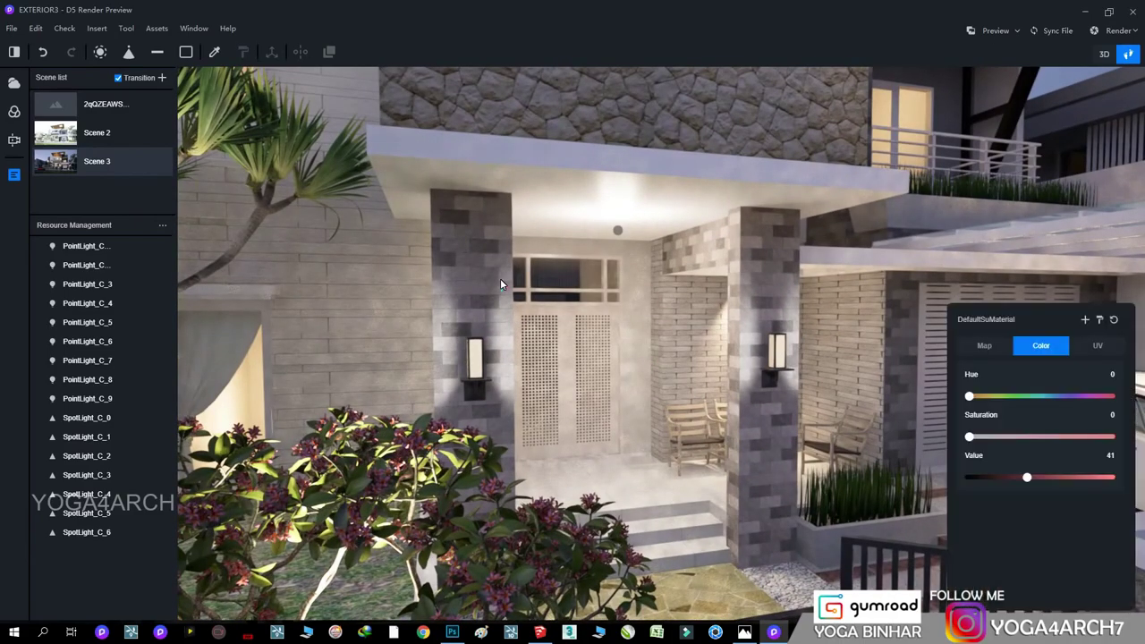
{"action": "left_click", "coordinate": [1098, 345]}
{"action": "left_click_drag", "start_coordinate": [1018, 395], "coordinate": [1004, 395]}
{"action": "mouse_move", "coordinate": [1040, 431]}
{"action": "left_mouse_down"}
{"action": "mouse_move", "coordinate": [1013, 431]}
{"action": "mouse_move", "coordinate": [1001, 394]}
{"action": "left_mouse_up"}
{"action": "key", "text": "ctrl+z"}
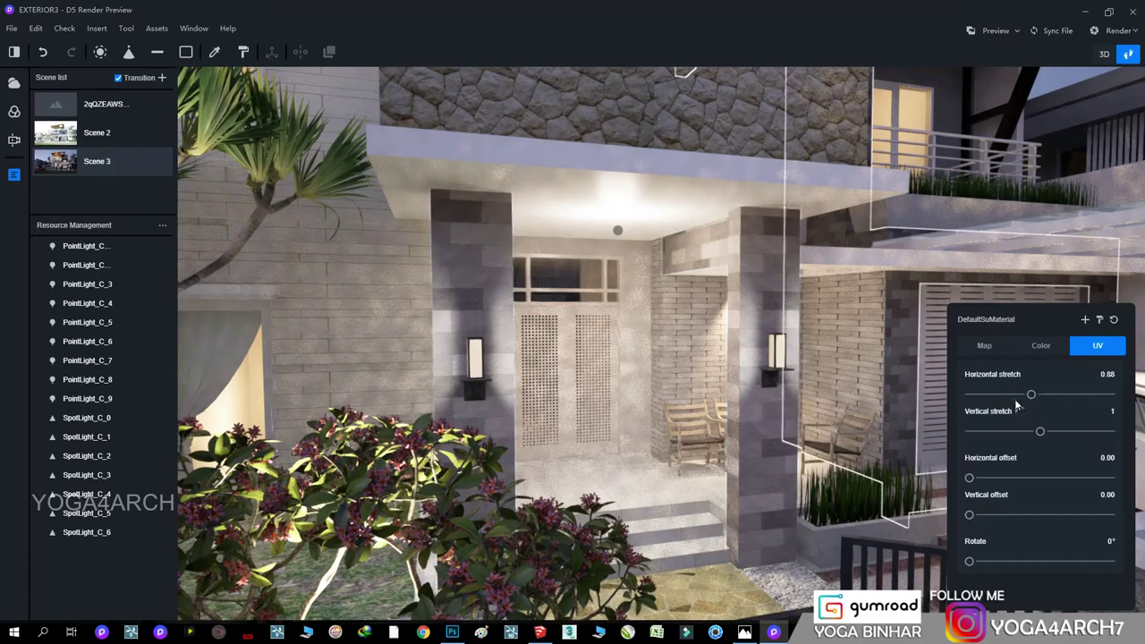
{"action": "left_click_drag", "start_coordinate": [1039, 431], "coordinate": [1010, 431]}
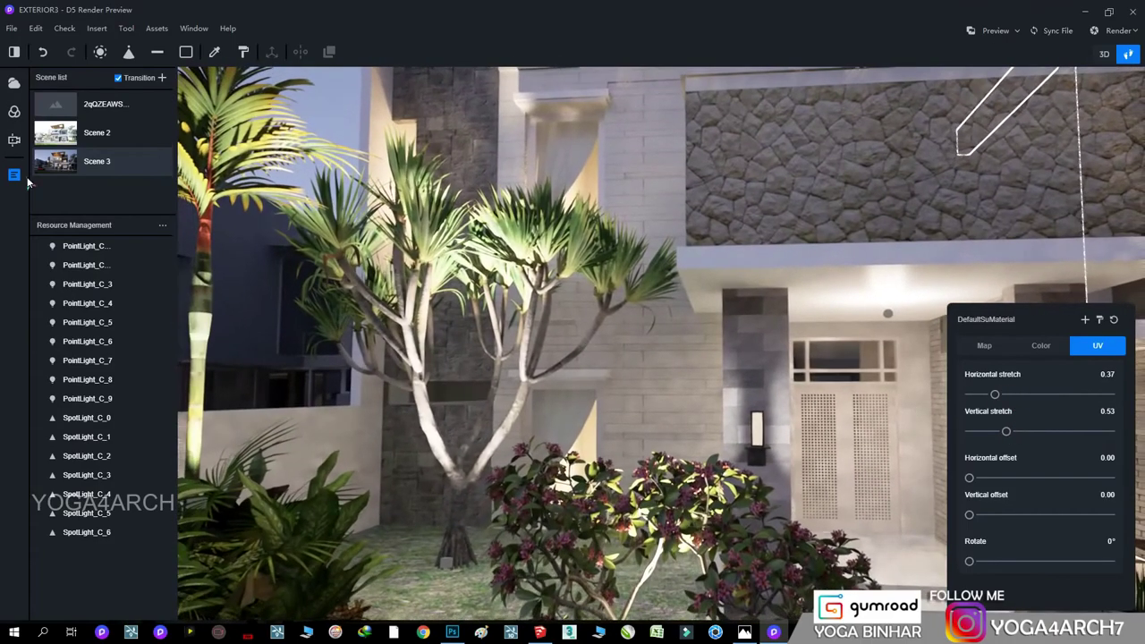
{"action": "left_click", "coordinate": [52, 167]}
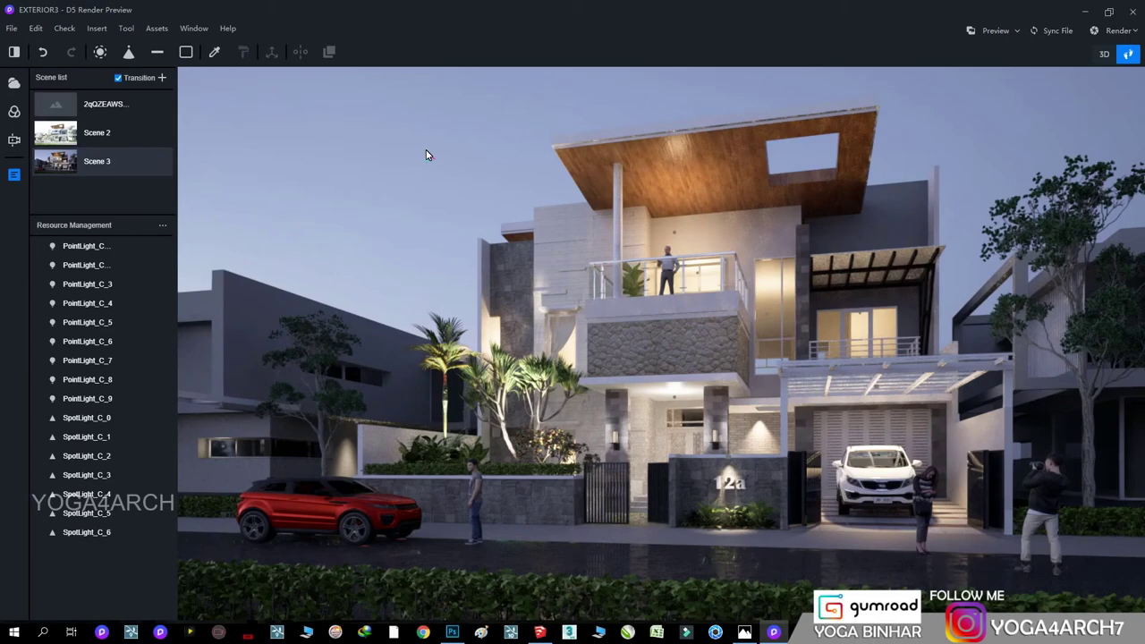
- Set the carport spotlight SpotLight_C_0 to a 3800 K colour temperature
{"action": "left_click", "coordinate": [881, 388]}
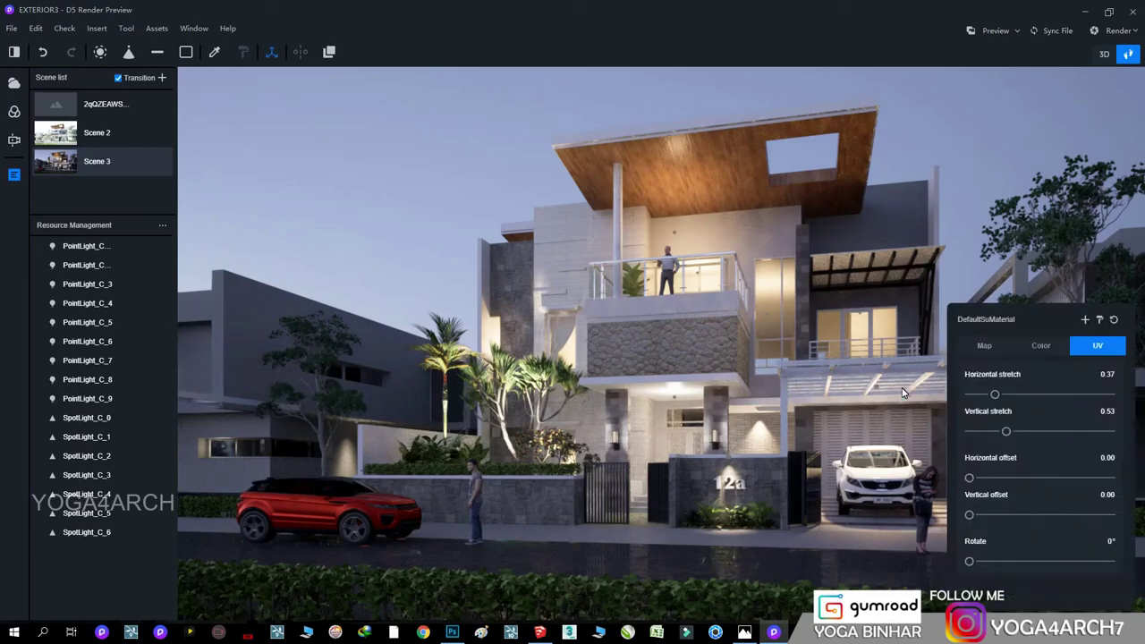
{"action": "left_click", "coordinate": [1083, 346]}
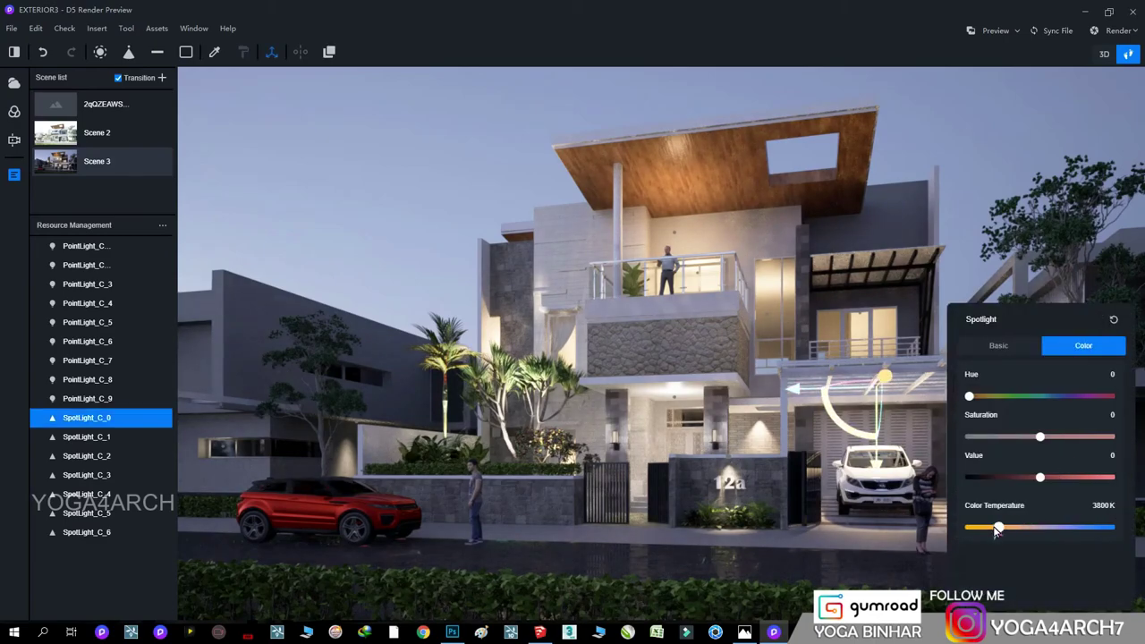
{"action": "left_click", "coordinate": [970, 186]}
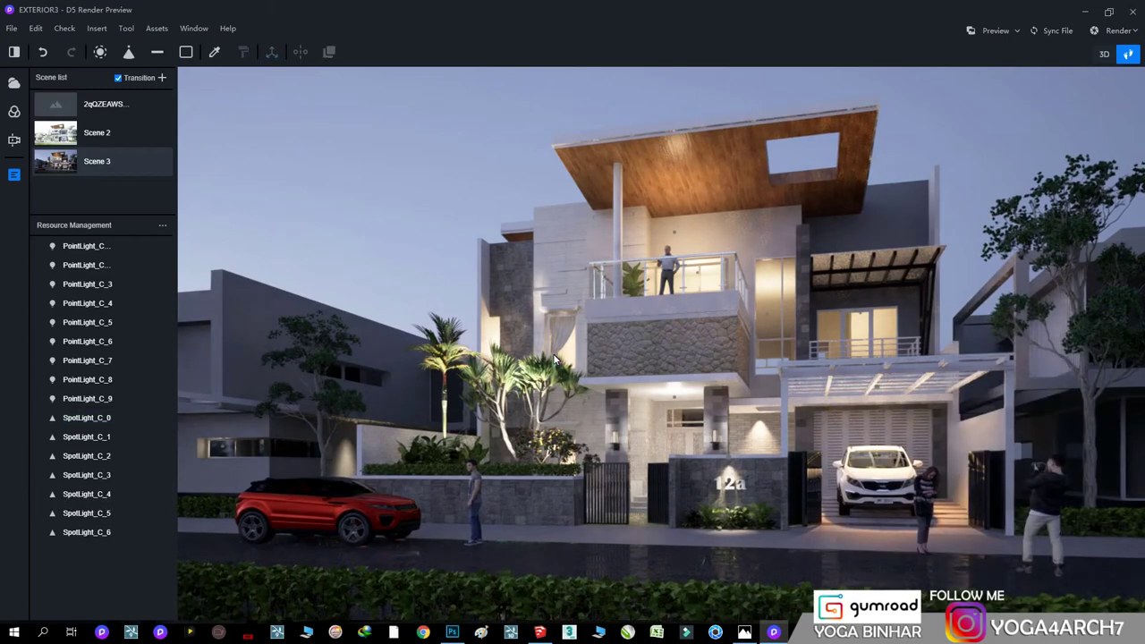
- Give the upper-facade SpotLight_C_7 the third IES profile and brightness 20
{"action": "scroll", "coordinate": [553, 354], "scroll_direction": "up", "scroll_amount": 2}
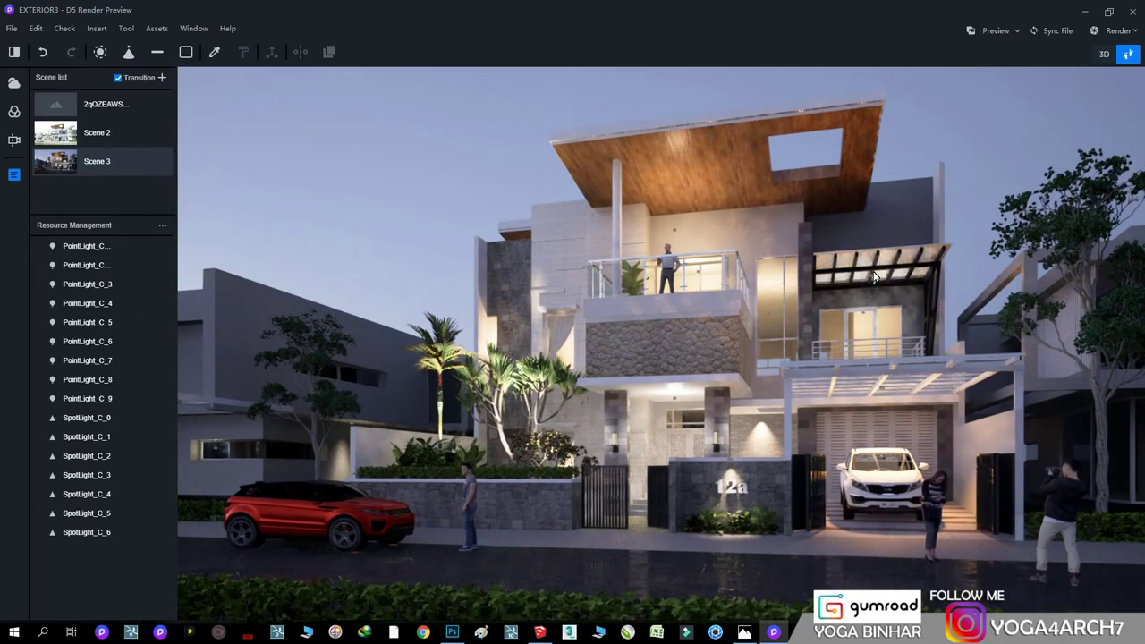
{"action": "left_click", "coordinate": [881, 353]}
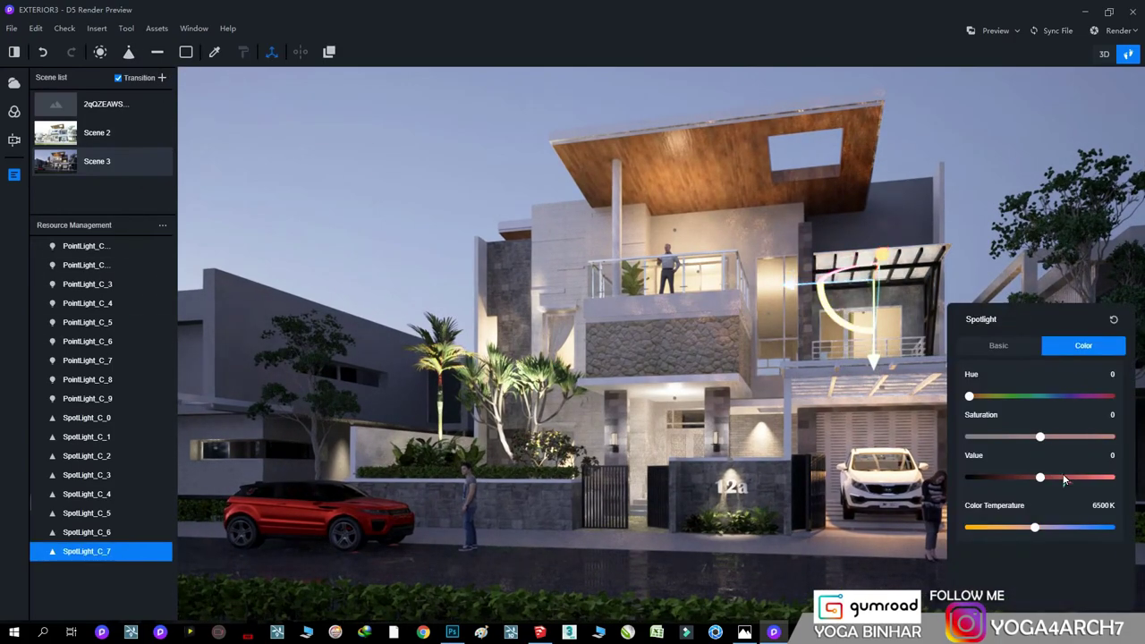
{"action": "left_click", "coordinate": [998, 345]}
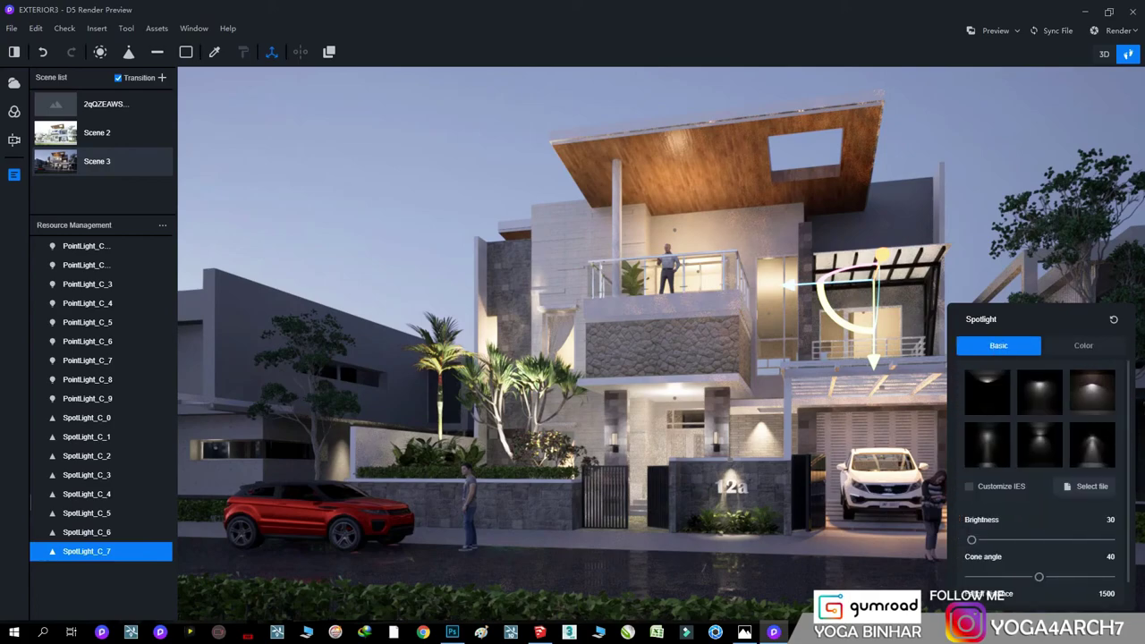
{"action": "left_click", "coordinate": [1088, 393]}
{"action": "left_click", "coordinate": [1110, 519]}
{"action": "type", "text": "20"}
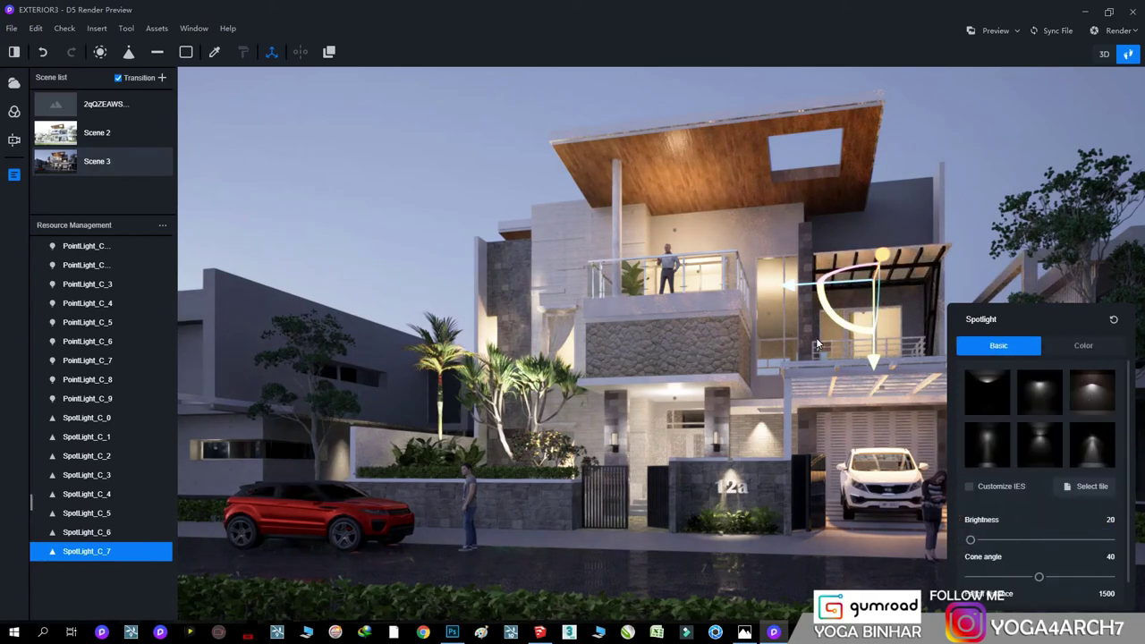
- Darken the window glass material by lowering its colour Value
{"action": "left_click", "coordinate": [783, 338]}
{"action": "left_click", "coordinate": [1040, 345]}
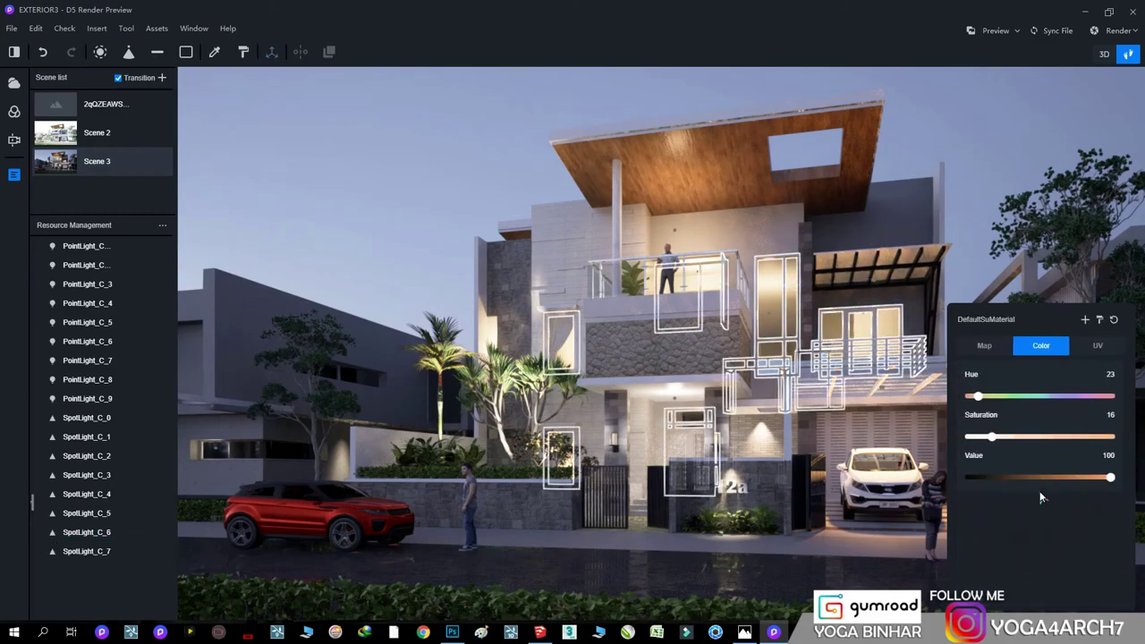
{"action": "left_click_drag", "start_coordinate": [1041, 477], "coordinate": [979, 477]}
{"action": "left_click", "coordinate": [984, 183]}
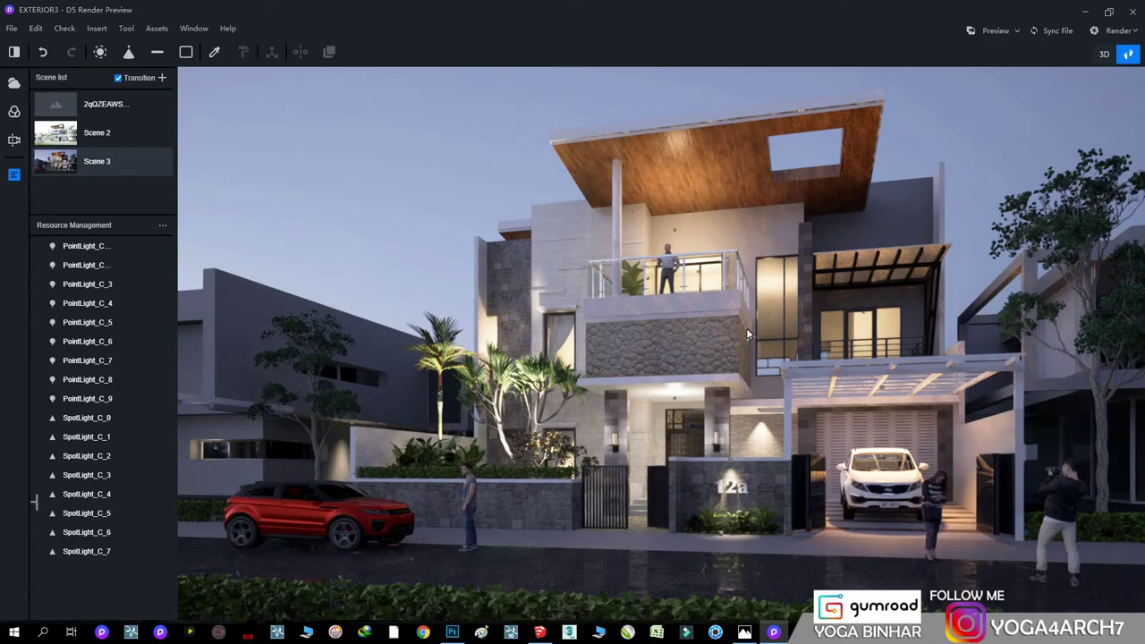
- Select the point light hidden behind the wall and review its brightness and radius
{"action": "scroll", "coordinate": [361, 349], "scroll_direction": "up", "scroll_amount": 3}
{"action": "scroll", "coordinate": [364, 337], "scroll_direction": "up", "scroll_amount": 3}
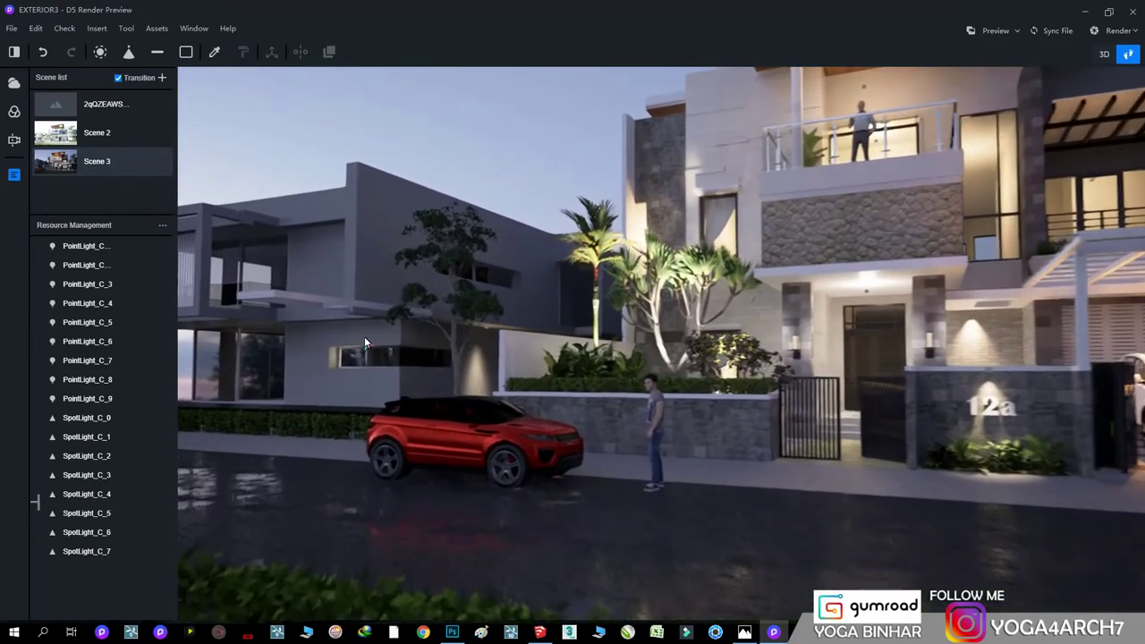
{"action": "scroll", "coordinate": [364, 336], "scroll_direction": "up", "scroll_amount": 3}
{"action": "scroll", "coordinate": [516, 262], "scroll_direction": "up", "scroll_amount": 3}
{"action": "scroll", "coordinate": [536, 322], "scroll_direction": "up", "scroll_amount": 3}
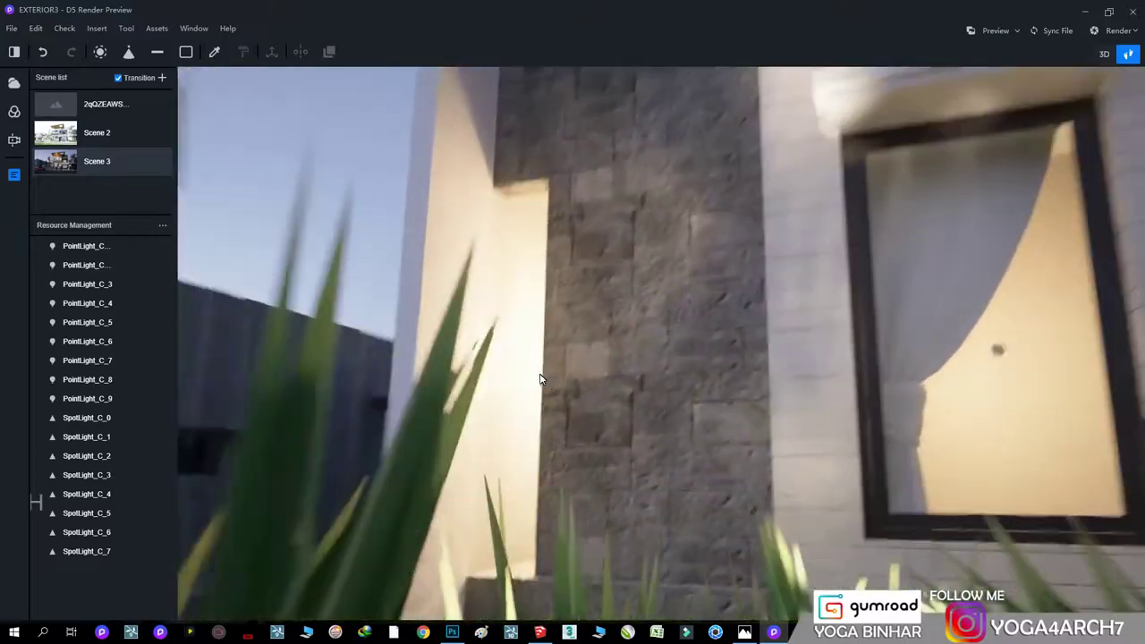
{"action": "scroll", "coordinate": [554, 376], "scroll_direction": "up", "scroll_amount": 3}
{"action": "scroll", "coordinate": [680, 380], "scroll_direction": "up", "scroll_amount": 3}
{"action": "scroll", "coordinate": [816, 387], "scroll_direction": "up", "scroll_amount": 3}
{"action": "left_click", "coordinate": [899, 131]}
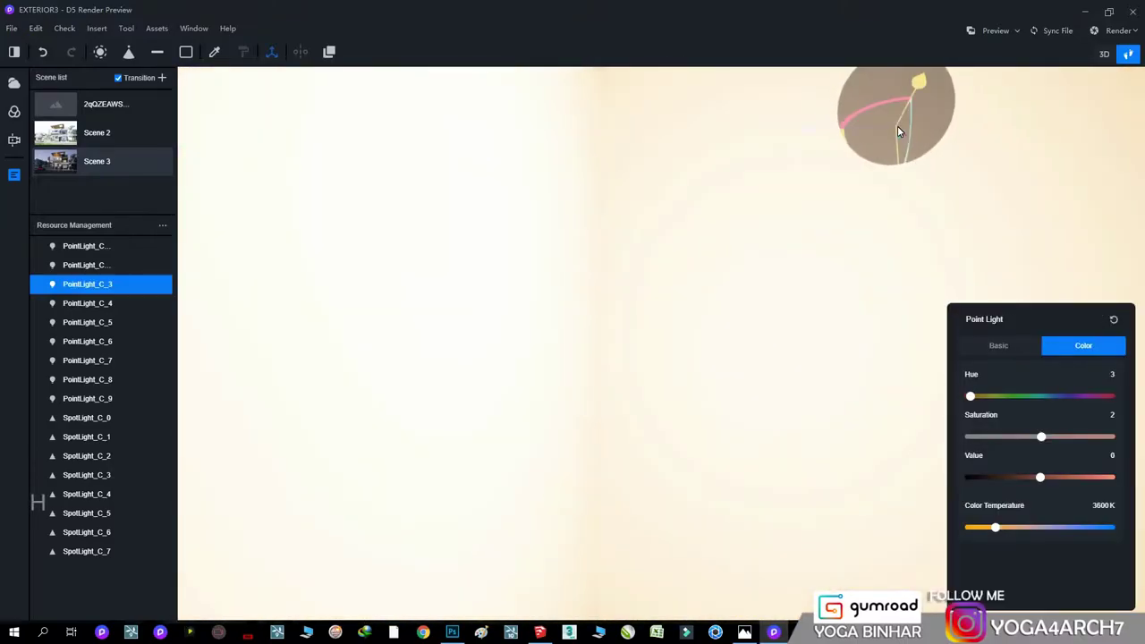
{"action": "left_click", "coordinate": [989, 349]}
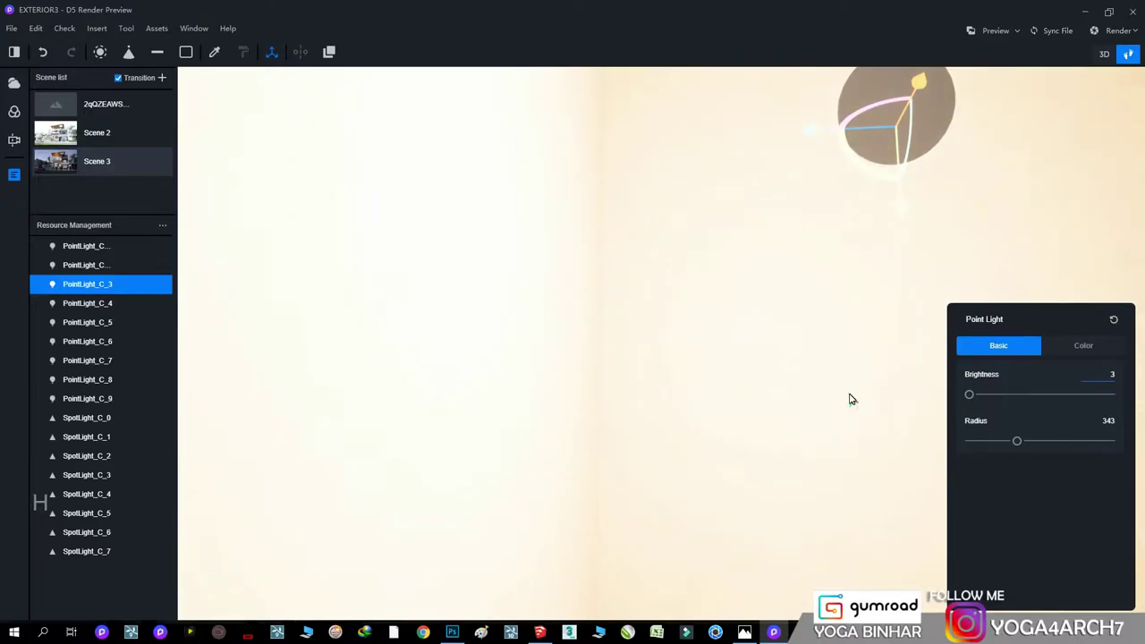
{"action": "scroll", "coordinate": [823, 405], "scroll_direction": "down", "scroll_amount": 3}
{"action": "scroll", "coordinate": [698, 398], "scroll_direction": "down", "scroll_amount": 3}
{"action": "scroll", "coordinate": [537, 386], "scroll_direction": "down", "scroll_amount": 3}
{"action": "scroll", "coordinate": [402, 398], "scroll_direction": "down", "scroll_amount": 2}
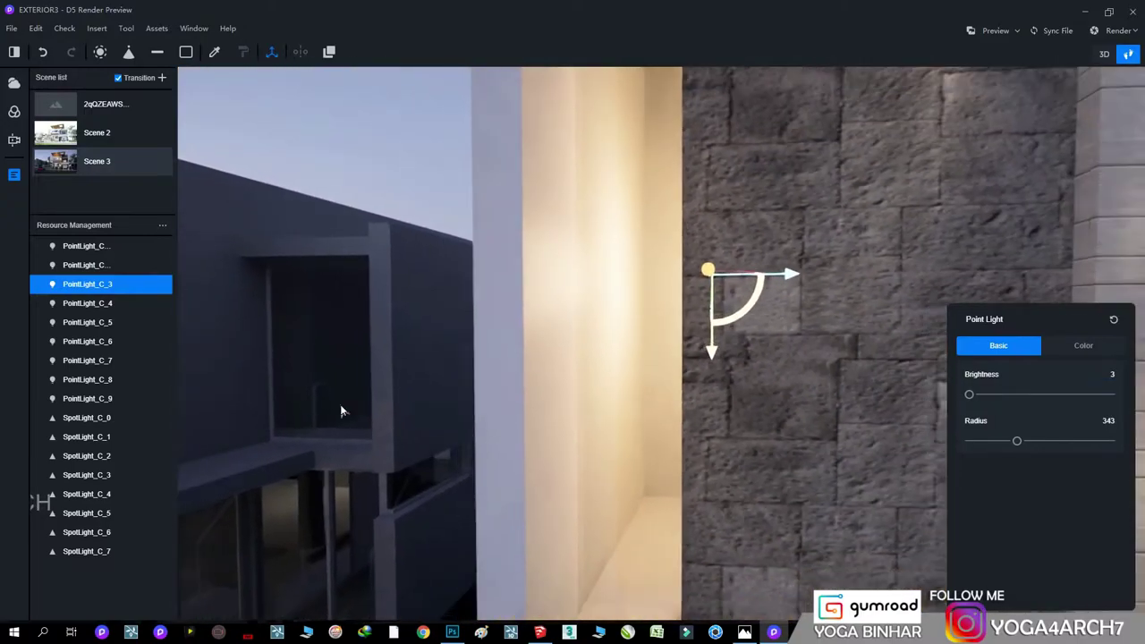
- Lower the spotlight under the flowering tree slightly, then return to the Scene 3 view
{"action": "right_click_drag", "start_coordinate": [294, 396], "coordinate": [684, 335]}
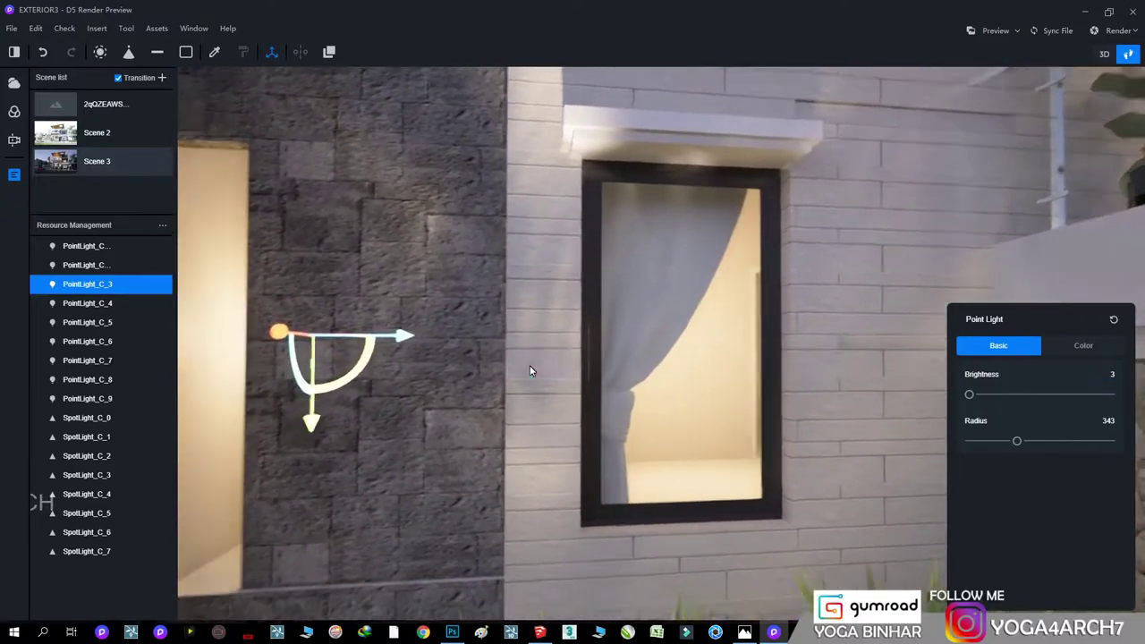
{"action": "mouse_move", "coordinate": [529, 365]}
{"action": "right_mouse_down"}
{"action": "mouse_move", "coordinate": [516, 379]}
{"action": "mouse_move", "coordinate": [572, 269]}
{"action": "mouse_move", "coordinate": [579, 321]}
{"action": "right_mouse_up"}
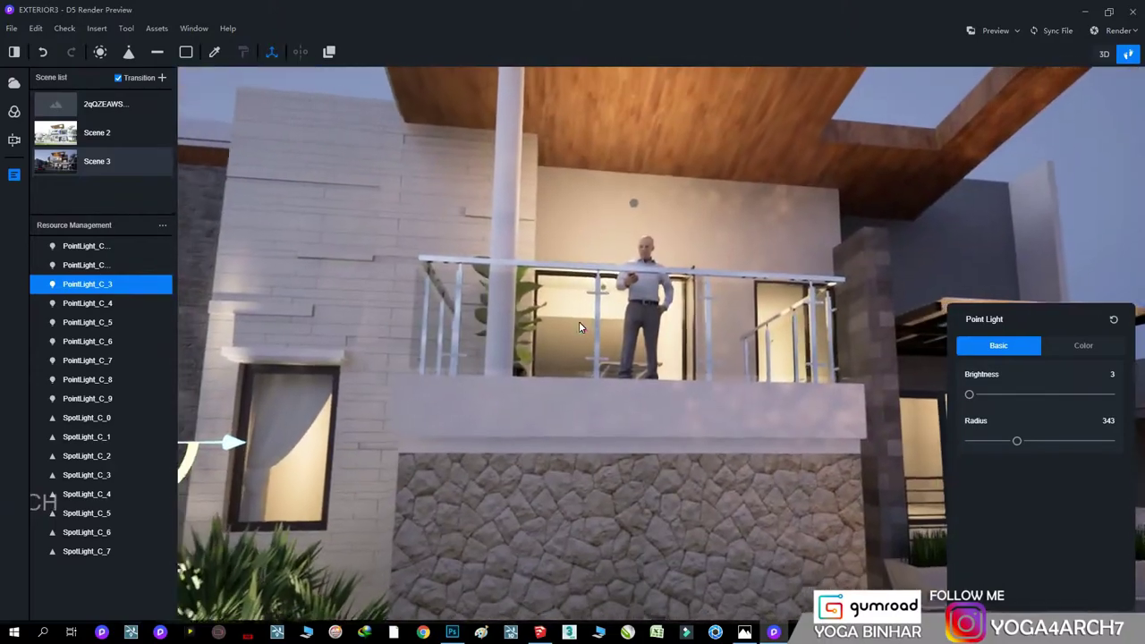
{"action": "scroll", "coordinate": [579, 321], "scroll_direction": "down", "scroll_amount": 3}
{"action": "scroll", "coordinate": [522, 269], "scroll_direction": "up", "scroll_amount": 2}
{"action": "mouse_move", "coordinate": [522, 268]}
{"action": "right_mouse_down"}
{"action": "mouse_move", "coordinate": [538, 414]}
{"action": "mouse_move", "coordinate": [480, 508]}
{"action": "mouse_move", "coordinate": [587, 472]}
{"action": "right_mouse_up"}
{"action": "key", "text": "d"}
{"action": "key", "text": "w"}
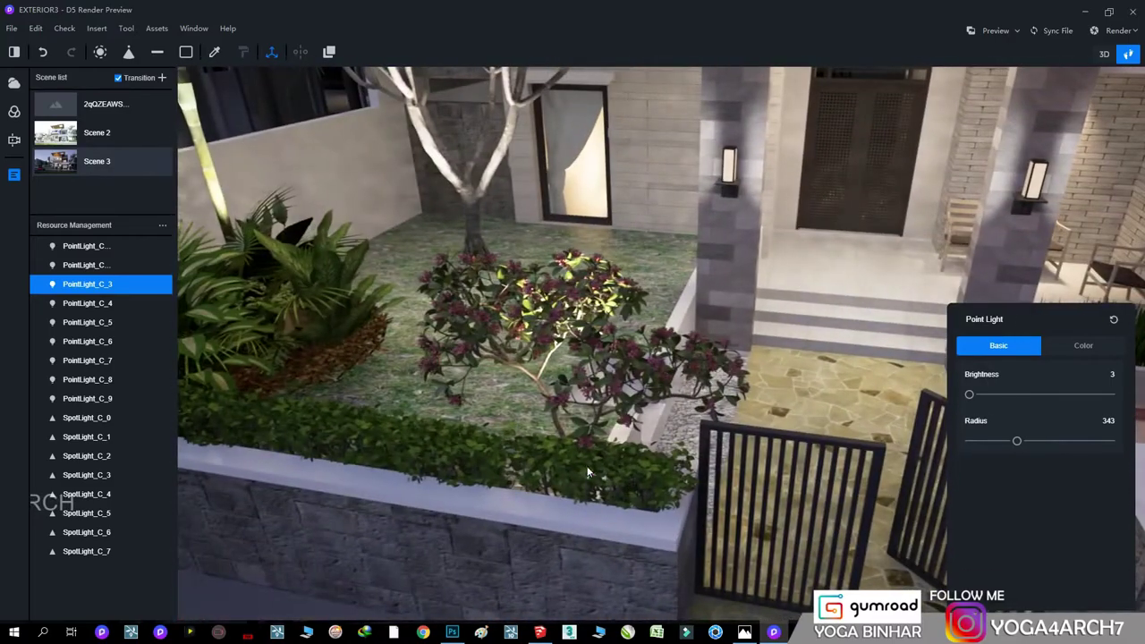
{"action": "key", "text": "a"}
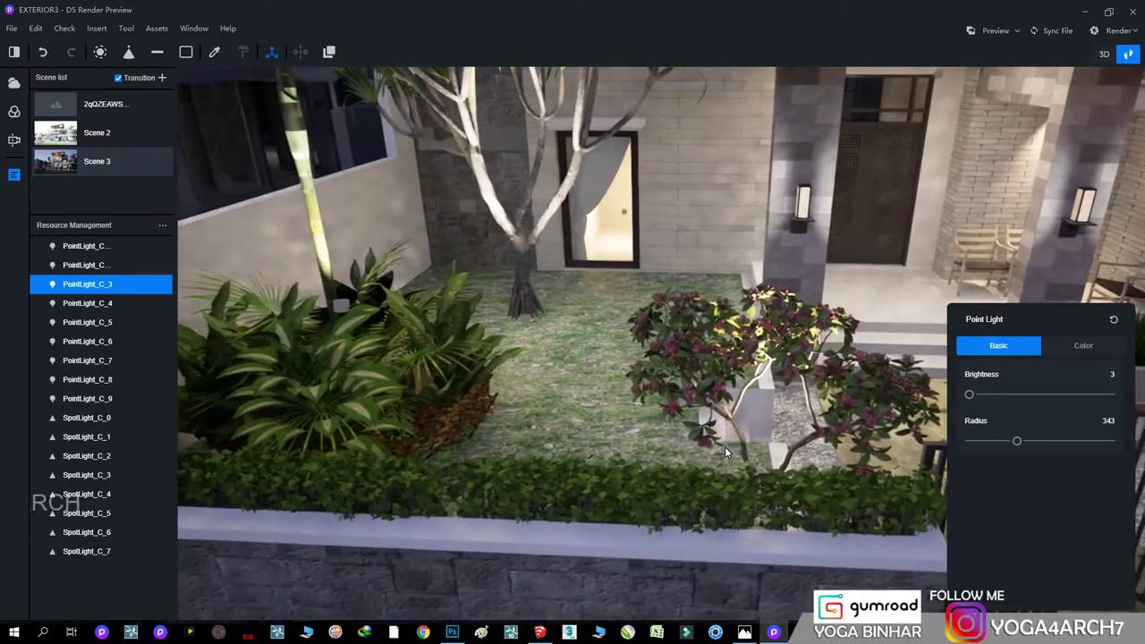
{"action": "right_click_drag", "start_coordinate": [725, 447], "coordinate": [968, 565]}
{"action": "key", "text": "w"}
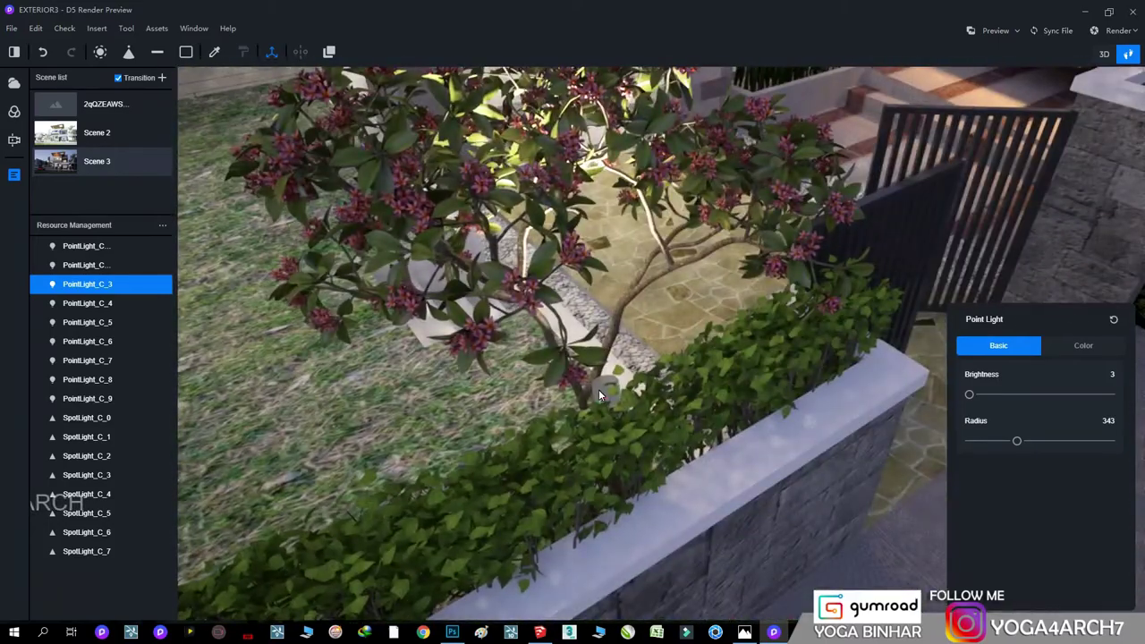
{"action": "left_click", "coordinate": [598, 389]}
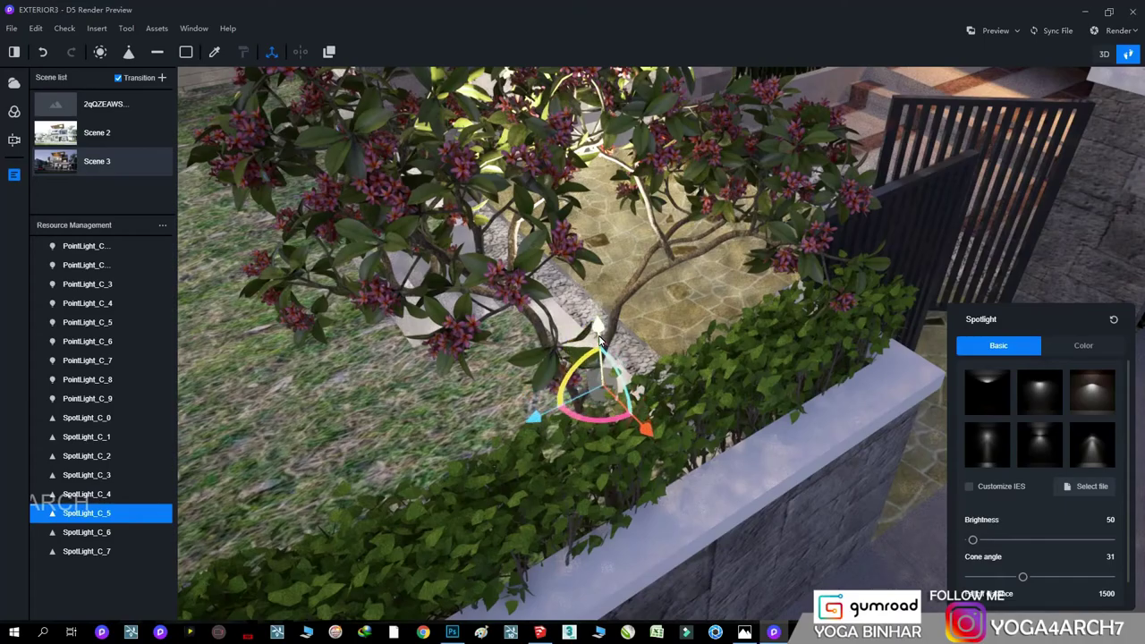
{"action": "left_click_drag", "start_coordinate": [669, 454], "coordinate": [677, 476]}
{"action": "right_click_drag", "start_coordinate": [677, 477], "coordinate": [808, 183]}
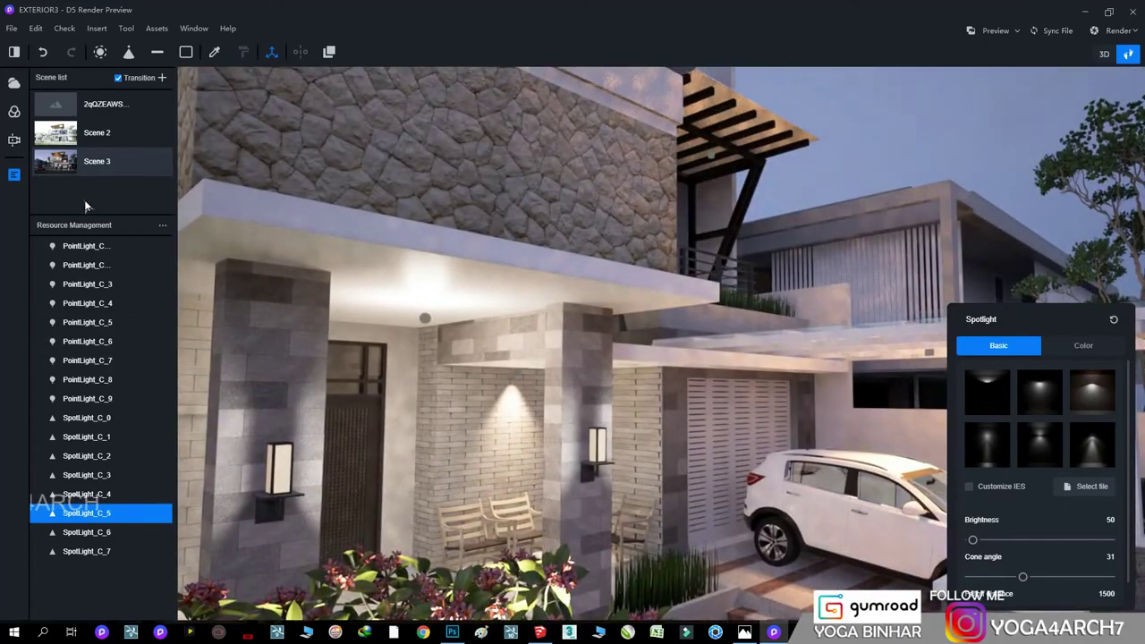
{"action": "left_click", "coordinate": [67, 170]}
{"action": "left_click", "coordinate": [347, 194]}
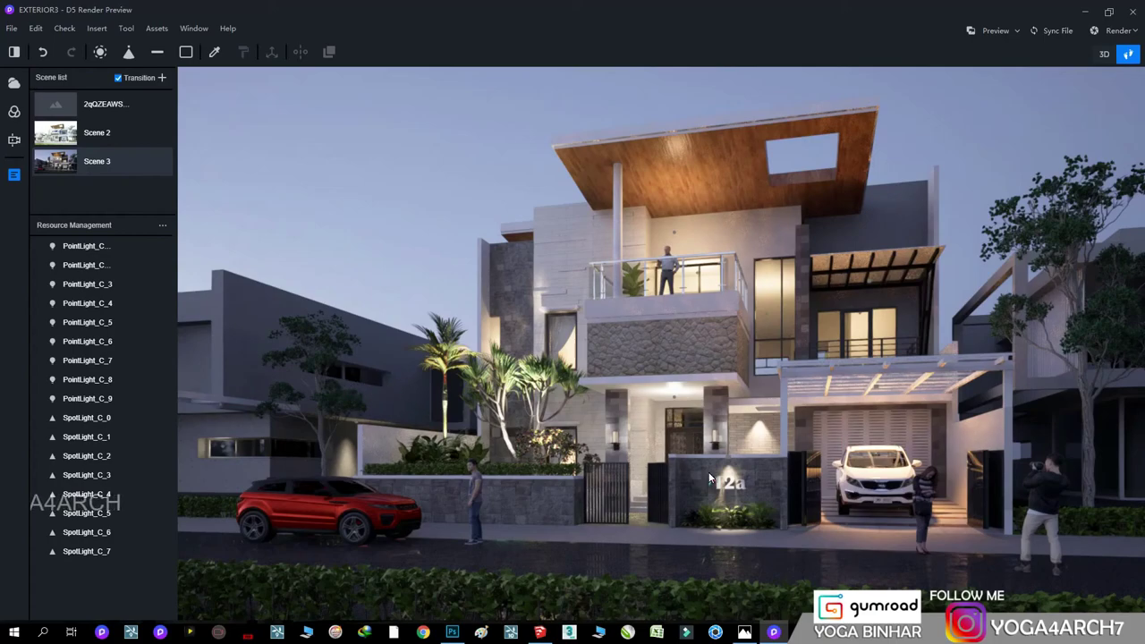
- Brighten the neighbouring building's material to full colour Value
{"action": "left_click", "coordinate": [401, 355]}
{"action": "left_click", "coordinate": [983, 345]}
{"action": "left_click", "coordinate": [1041, 345]}
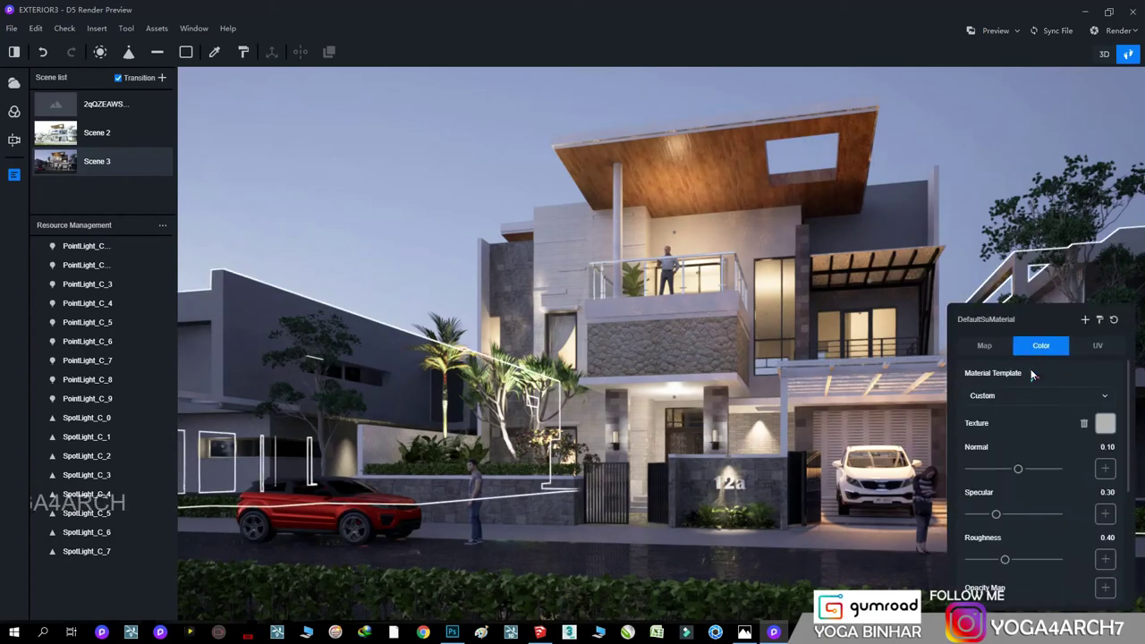
{"action": "left_click_drag", "start_coordinate": [1084, 479], "coordinate": [1110, 476]}
{"action": "left_click", "coordinate": [380, 236]}
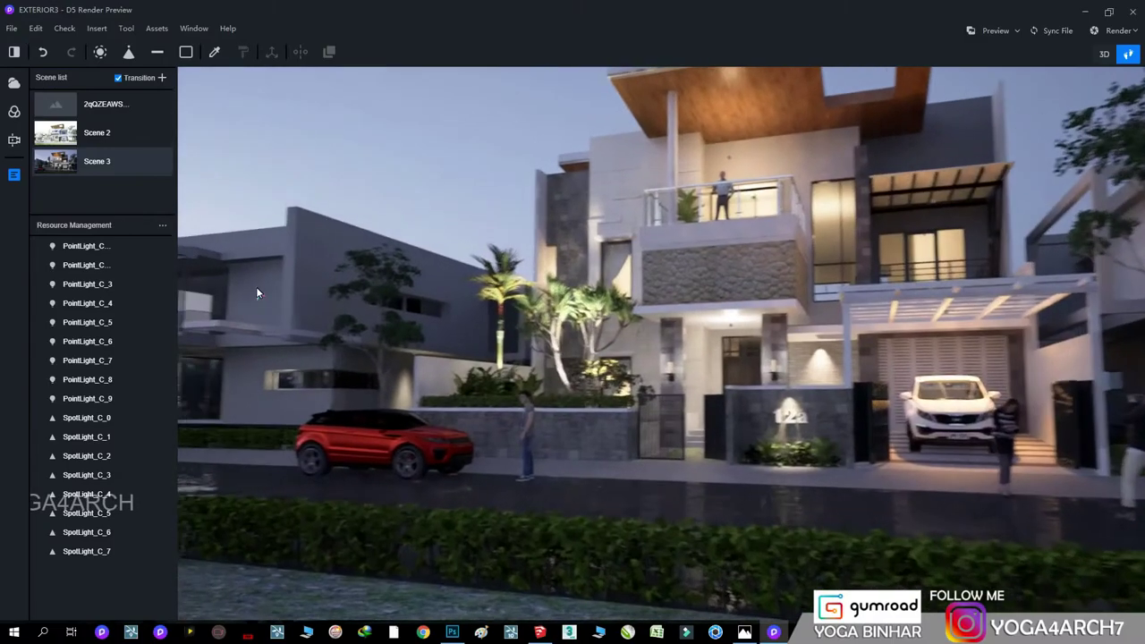
- Check the ceiling point light's colour and the window frames' material template list
{"action": "mouse_move", "coordinate": [304, 248]}
{"action": "right_mouse_down"}
{"action": "mouse_move", "coordinate": [608, 373]}
{"action": "mouse_move", "coordinate": [737, 362]}
{"action": "mouse_move", "coordinate": [799, 242]}
{"action": "mouse_move", "coordinate": [873, 152]}
{"action": "mouse_move", "coordinate": [786, 211]}
{"action": "right_mouse_up"}
{"action": "left_click", "coordinate": [787, 211]}
{"action": "left_click", "coordinate": [1080, 345]}
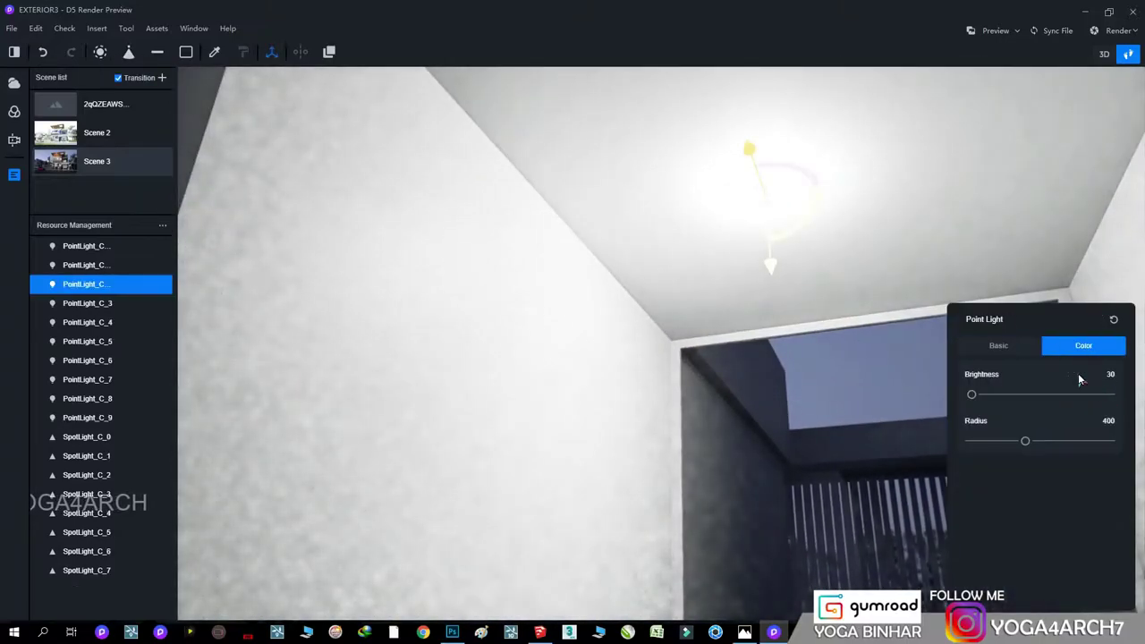
{"action": "mouse_move", "coordinate": [784, 617]}
{"action": "right_mouse_down"}
{"action": "mouse_move", "coordinate": [791, 527]}
{"action": "mouse_move", "coordinate": [666, 556]}
{"action": "mouse_move", "coordinate": [647, 483]}
{"action": "mouse_move", "coordinate": [653, 518]}
{"action": "right_mouse_up"}
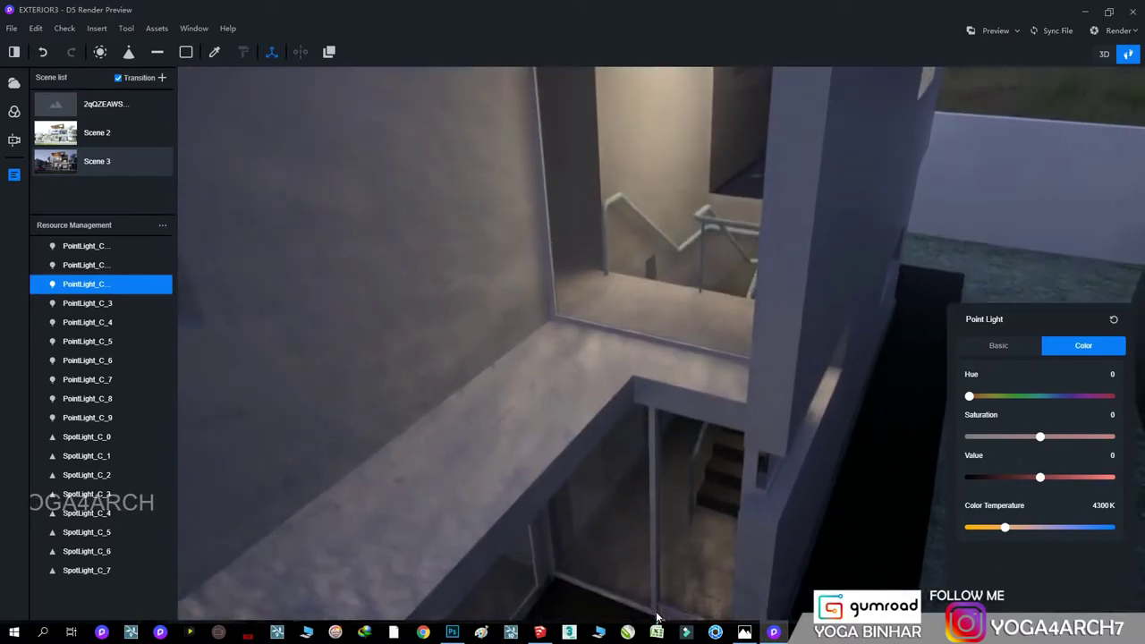
{"action": "left_click", "coordinate": [653, 518]}
{"action": "left_click", "coordinate": [985, 345]}
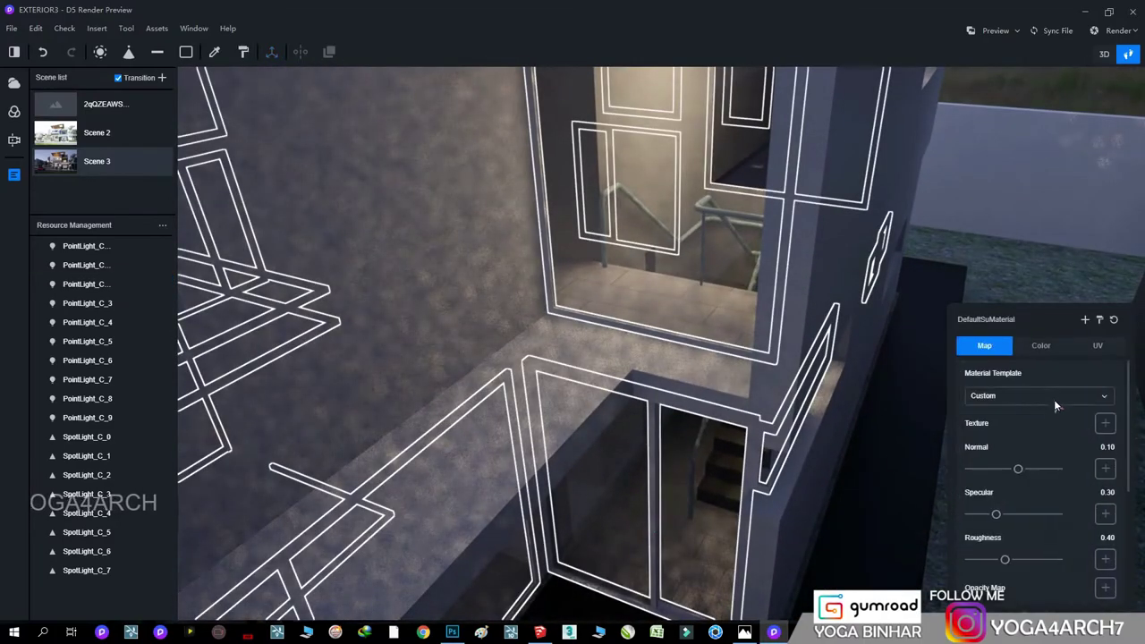
{"action": "left_click", "coordinate": [1038, 395]}
{"action": "left_click", "coordinate": [1043, 475]}
- Set the stair handrail's Material Template to Metal
{"action": "mouse_move", "coordinate": [920, 271]}
{"action": "right_mouse_down"}
{"action": "mouse_move", "coordinate": [796, 288]}
{"action": "mouse_move", "coordinate": [713, 235]}
{"action": "mouse_move", "coordinate": [871, 192]}
{"action": "mouse_move", "coordinate": [704, 226]}
{"action": "mouse_move", "coordinate": [743, 271]}
{"action": "right_mouse_up"}
{"action": "left_click", "coordinate": [743, 271]}
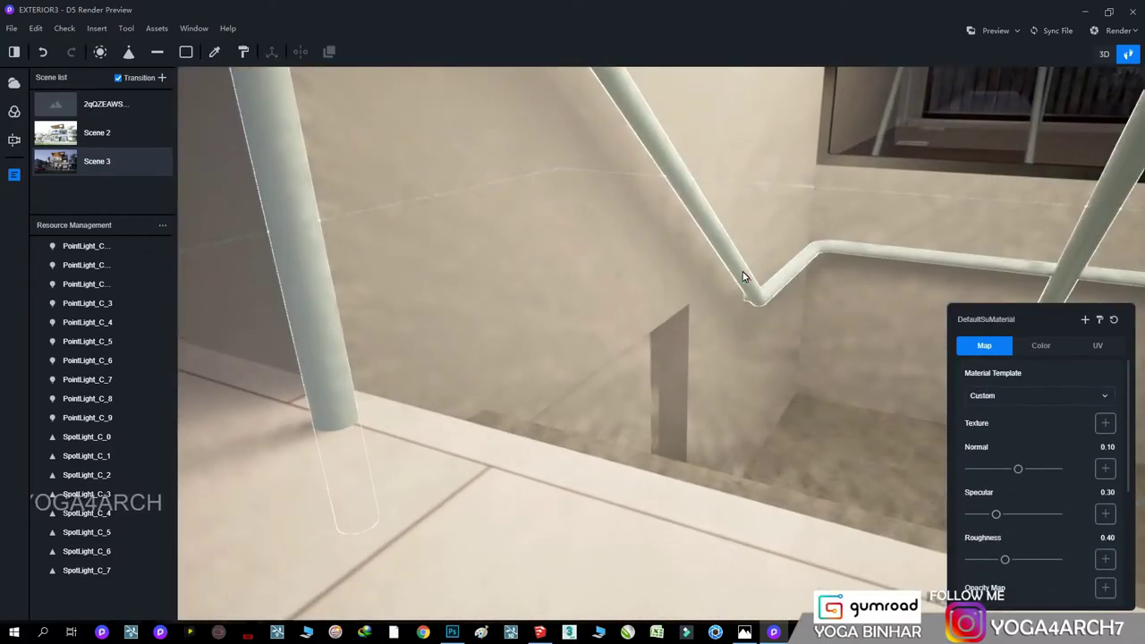
{"action": "left_click", "coordinate": [1040, 395]}
{"action": "left_click", "coordinate": [1048, 475]}
- Place a 3500 K point light on the interior ceiling beside the column, then return to Scene 3
{"action": "mouse_move", "coordinate": [815, 419]}
{"action": "right_mouse_down"}
{"action": "mouse_move", "coordinate": [706, 256]}
{"action": "mouse_move", "coordinate": [716, 263]}
{"action": "mouse_move", "coordinate": [723, 125]}
{"action": "mouse_move", "coordinate": [721, 326]}
{"action": "mouse_move", "coordinate": [435, 319]}
{"action": "mouse_move", "coordinate": [719, 328]}
{"action": "right_mouse_up"}
{"action": "scroll", "coordinate": [720, 326], "scroll_direction": "down", "scroll_amount": 5}
{"action": "scroll", "coordinate": [720, 325], "scroll_direction": "up", "scroll_amount": 5}
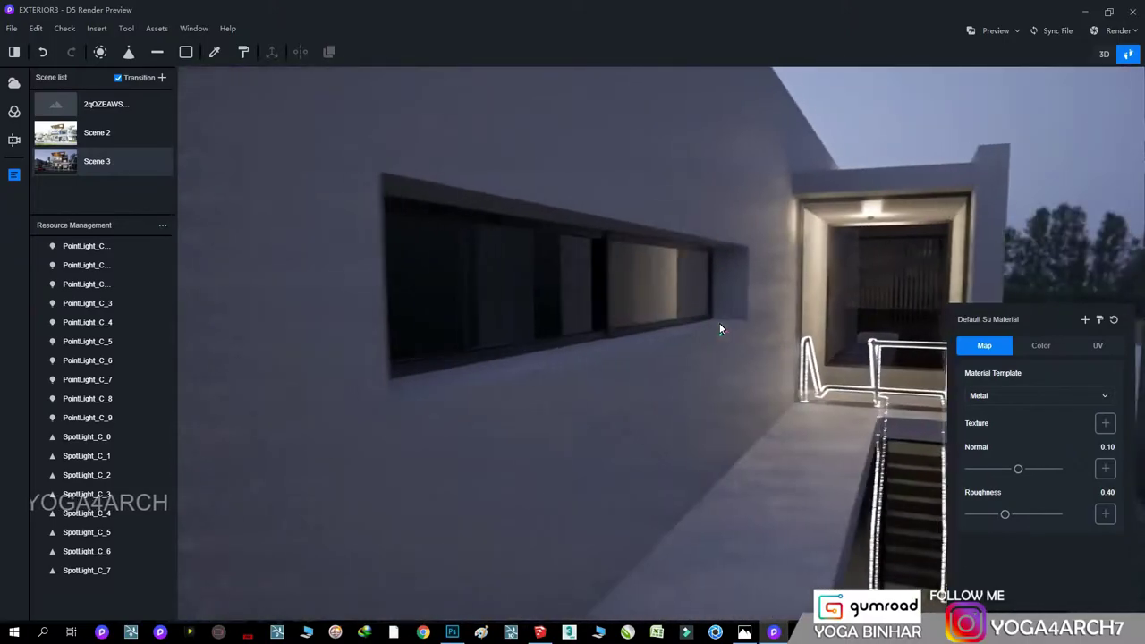
{"action": "scroll", "coordinate": [688, 331], "scroll_direction": "up", "scroll_amount": 5}
{"action": "scroll", "coordinate": [716, 318], "scroll_direction": "up", "scroll_amount": 3}
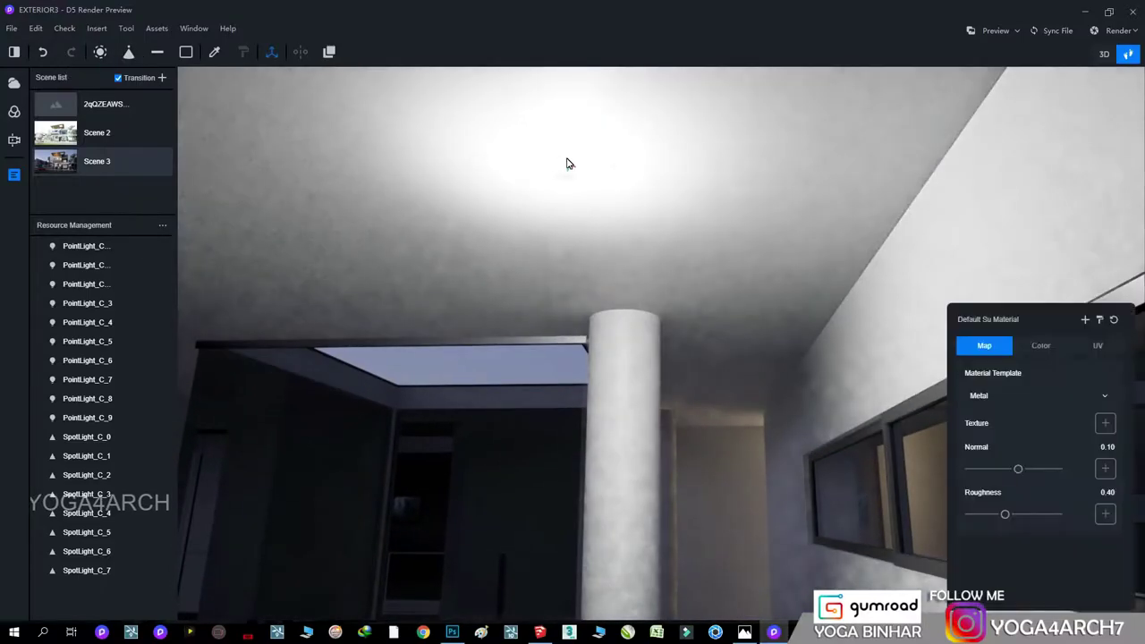
{"action": "left_click", "coordinate": [559, 214]}
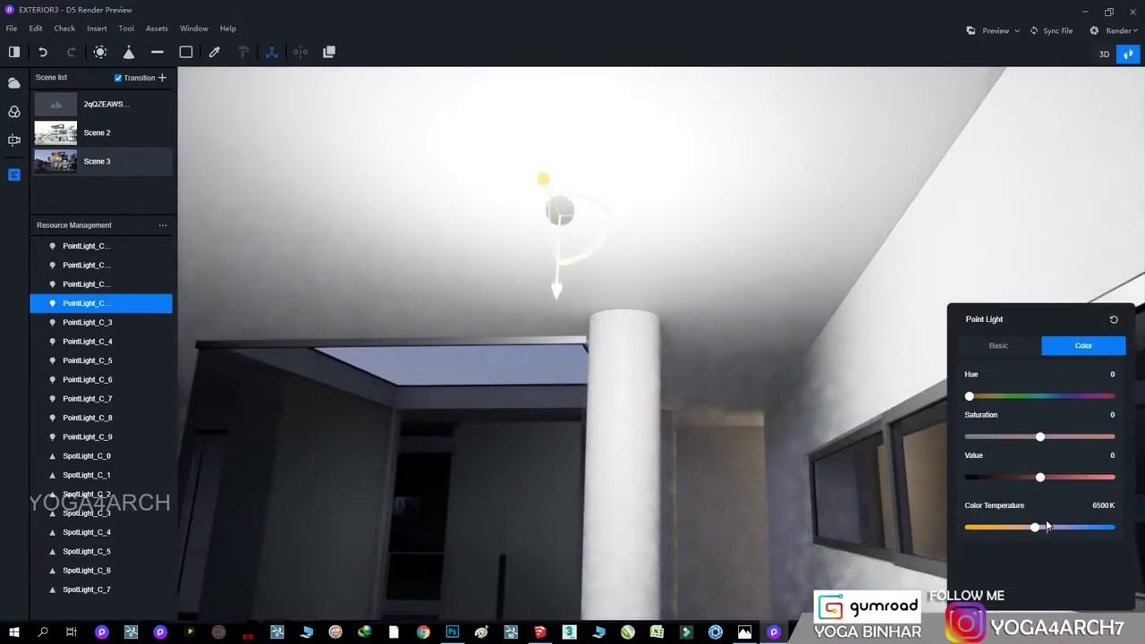
{"action": "left_click_drag", "start_coordinate": [1035, 527], "coordinate": [1016, 529]}
{"action": "left_click", "coordinate": [117, 161]}
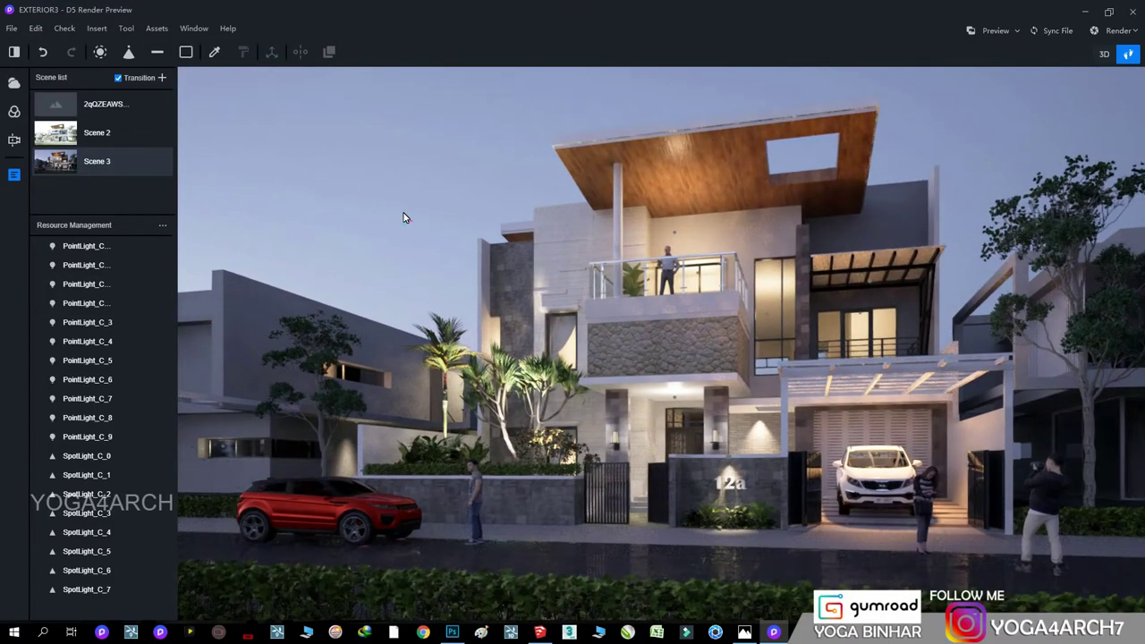
- Tune the wooden roof slab material's roughness to about 0.49
{"action": "left_click", "coordinate": [675, 238]}
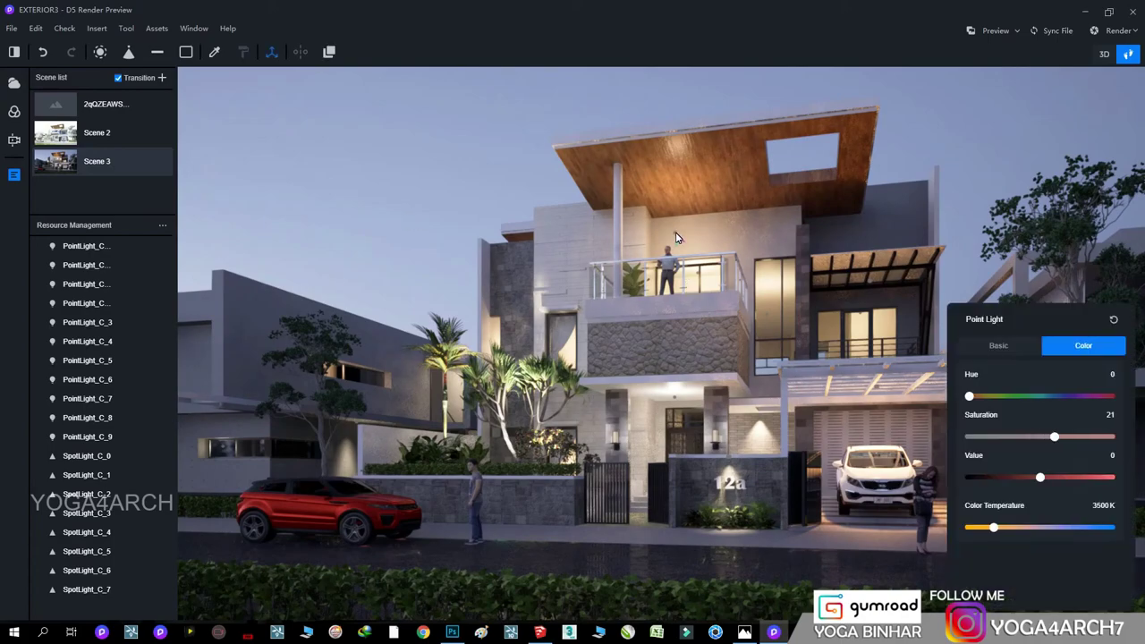
{"action": "left_click", "coordinate": [725, 175]}
{"action": "mouse_move", "coordinate": [1001, 561]}
{"action": "left_mouse_down"}
{"action": "mouse_move", "coordinate": [1038, 597]}
{"action": "mouse_move", "coordinate": [992, 598]}
{"action": "left_mouse_up"}
{"action": "scroll", "coordinate": [1027, 567], "scroll_direction": "down", "scroll_amount": 1}
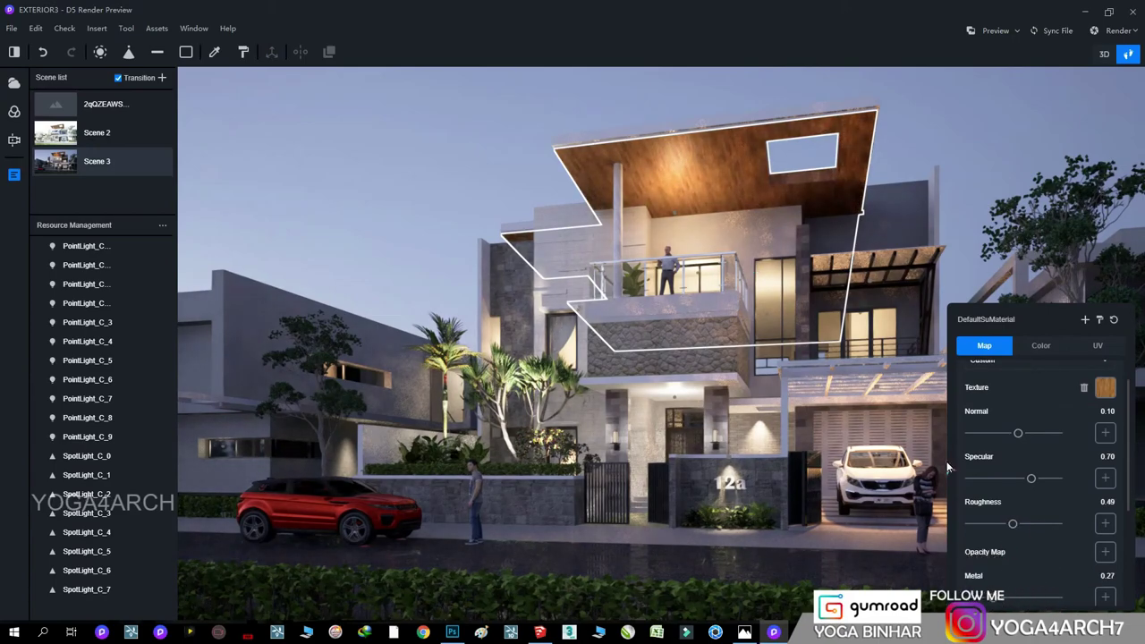
{"action": "left_click_drag", "start_coordinate": [1012, 524], "coordinate": [1000, 529]}
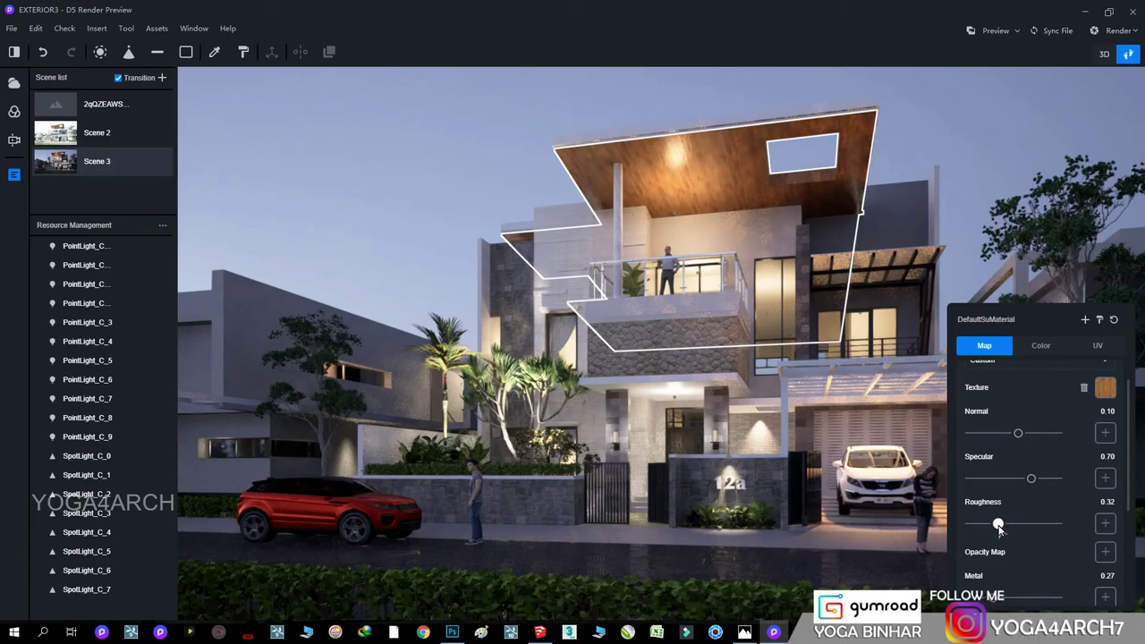
{"action": "left_click", "coordinate": [966, 190]}
- Move the point light above the balcony slightly lower
{"action": "left_click", "coordinate": [675, 222]}
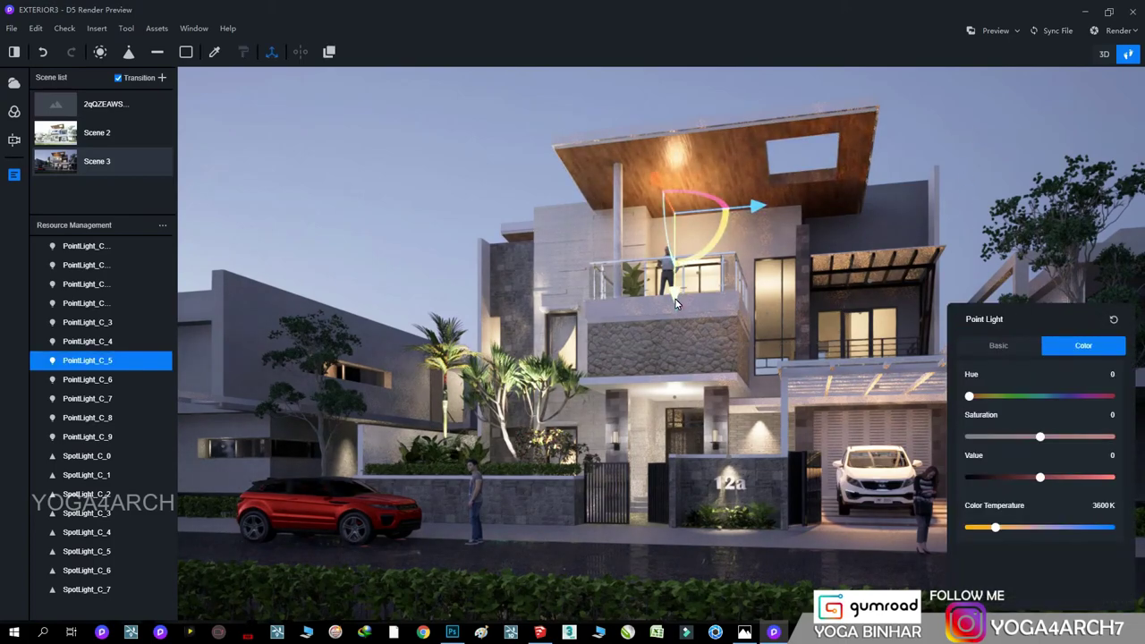
{"action": "left_click_drag", "start_coordinate": [675, 304], "coordinate": [678, 309]}
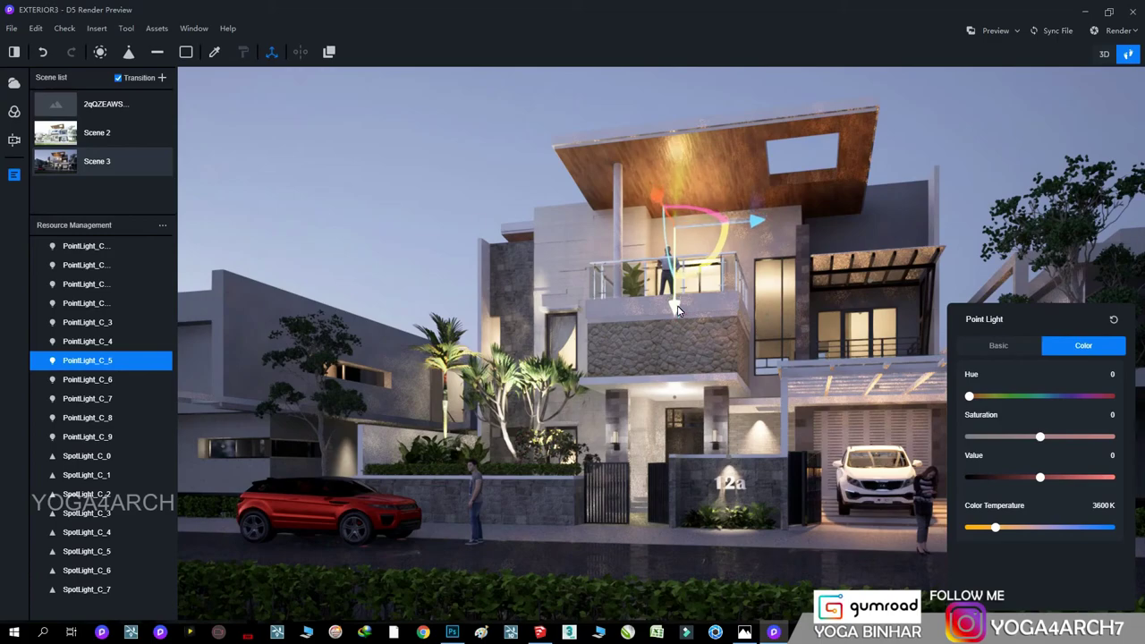
{"action": "left_click", "coordinate": [457, 191]}
- Raise the entrance point light slightly and set its radius to 479 and brightness to 5
{"action": "left_click", "coordinate": [675, 400]}
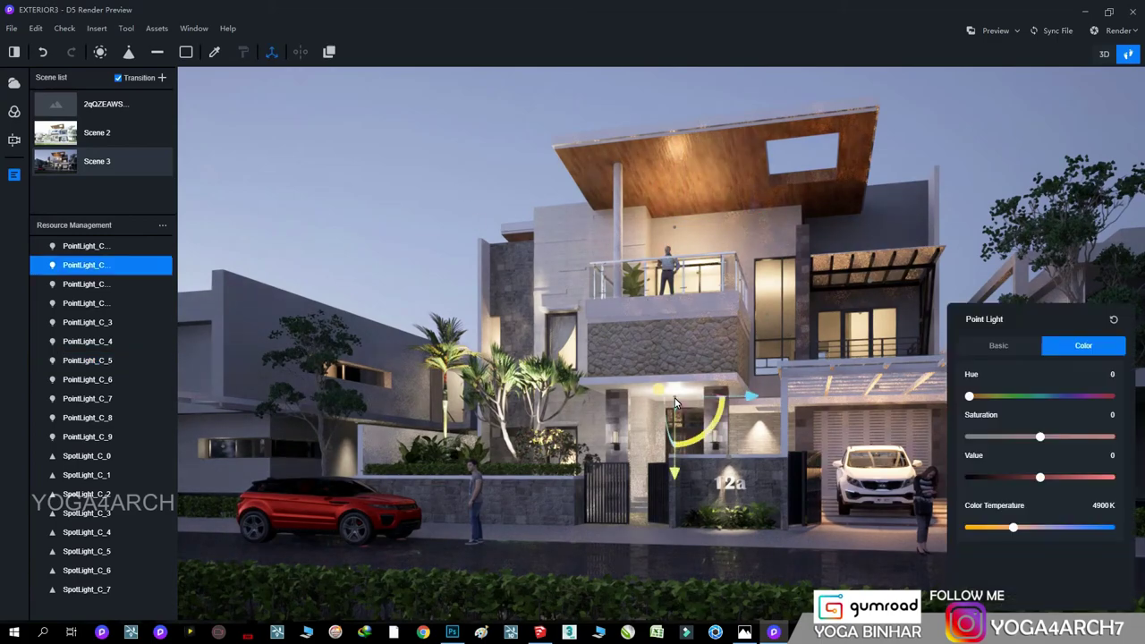
{"action": "left_click_drag", "start_coordinate": [679, 510], "coordinate": [678, 482]}
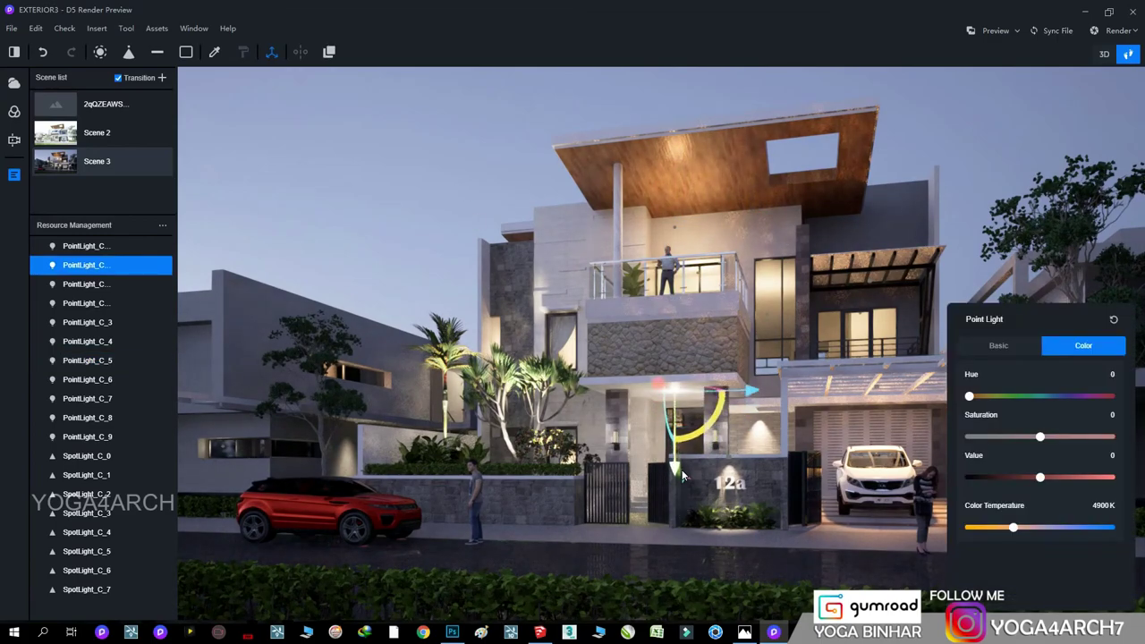
{"action": "left_click", "coordinate": [998, 345]}
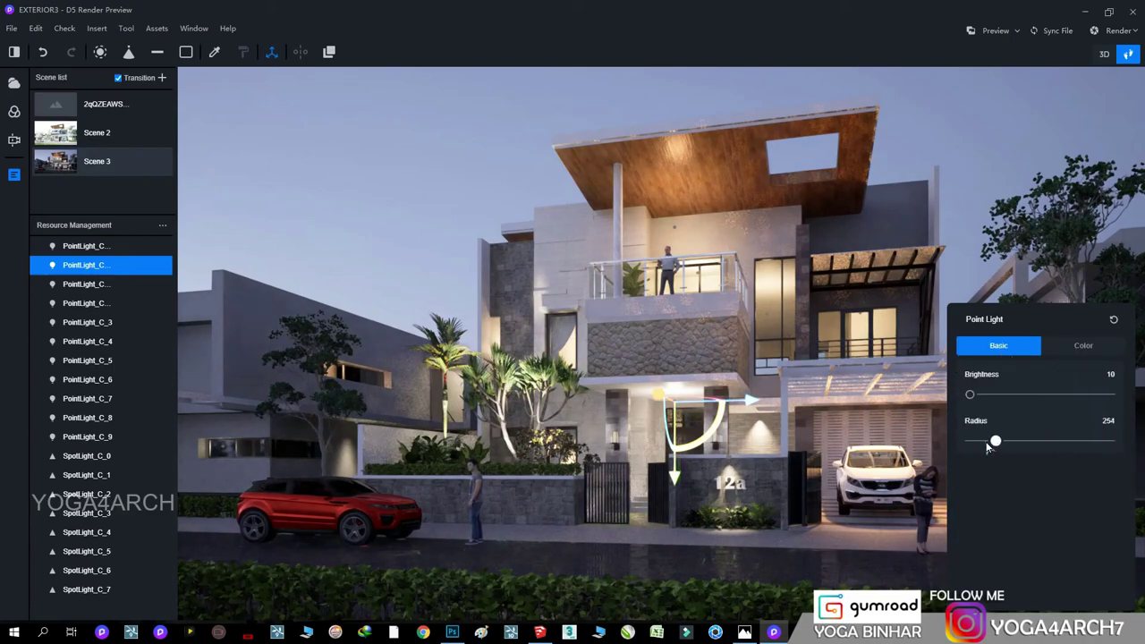
{"action": "left_click_drag", "start_coordinate": [1037, 451], "coordinate": [1036, 452]}
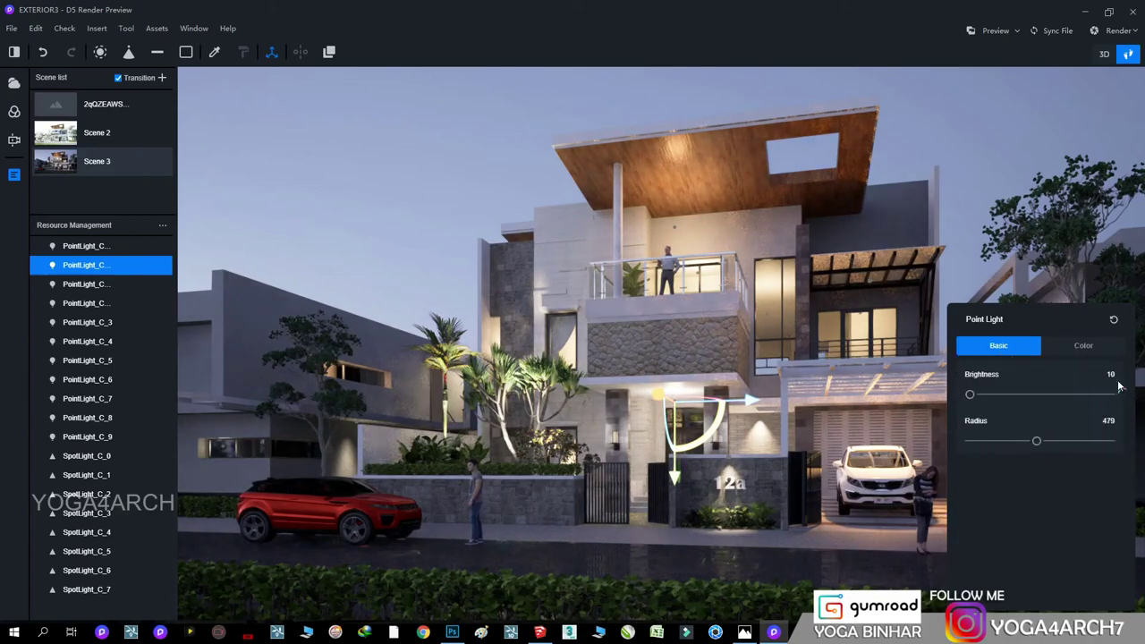
{"action": "left_click", "coordinate": [1111, 375]}
{"action": "type", "text": "5"}
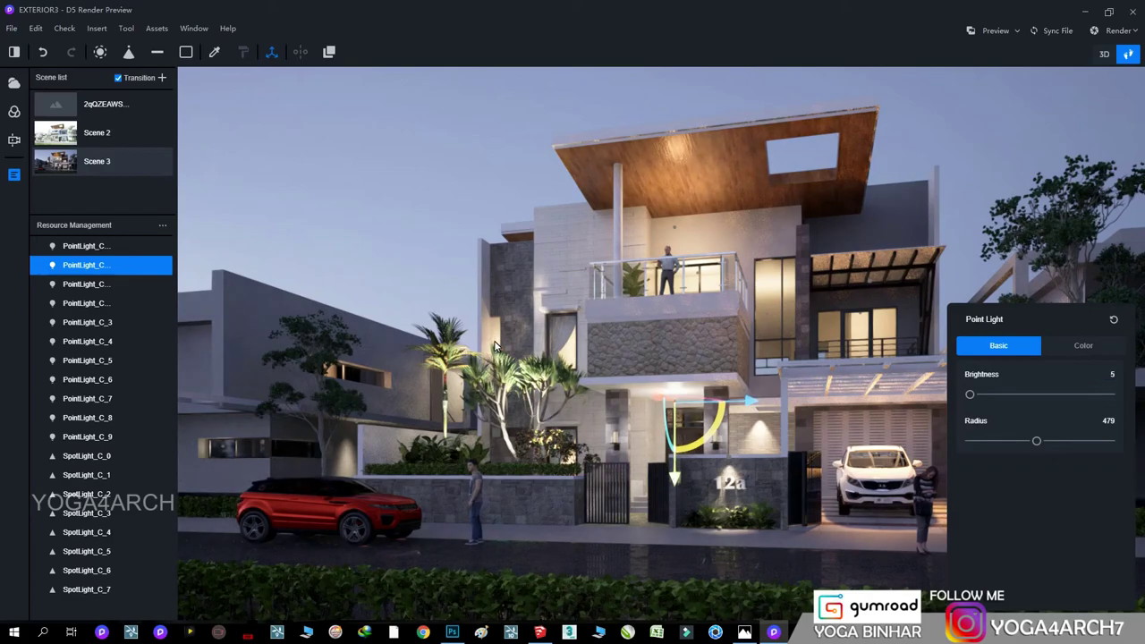
{"action": "left_click", "coordinate": [427, 243]}
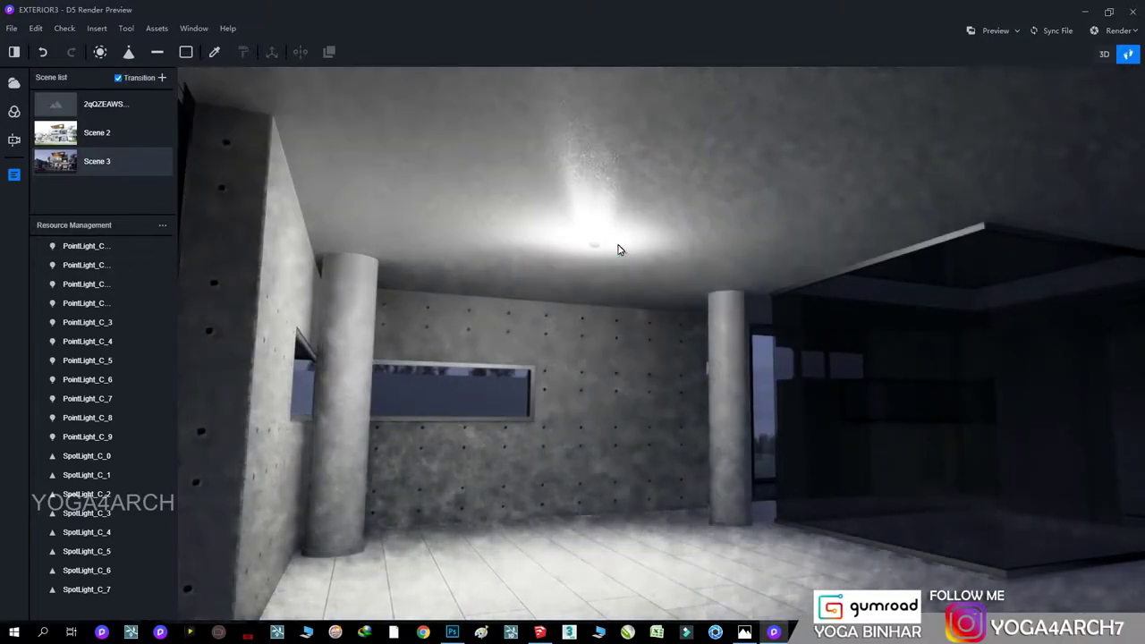
- Lower the interior ceiling point light slightly and raise its radius to 597
{"action": "left_click", "coordinate": [591, 240]}
{"action": "left_click_drag", "start_coordinate": [591, 325], "coordinate": [596, 376]}
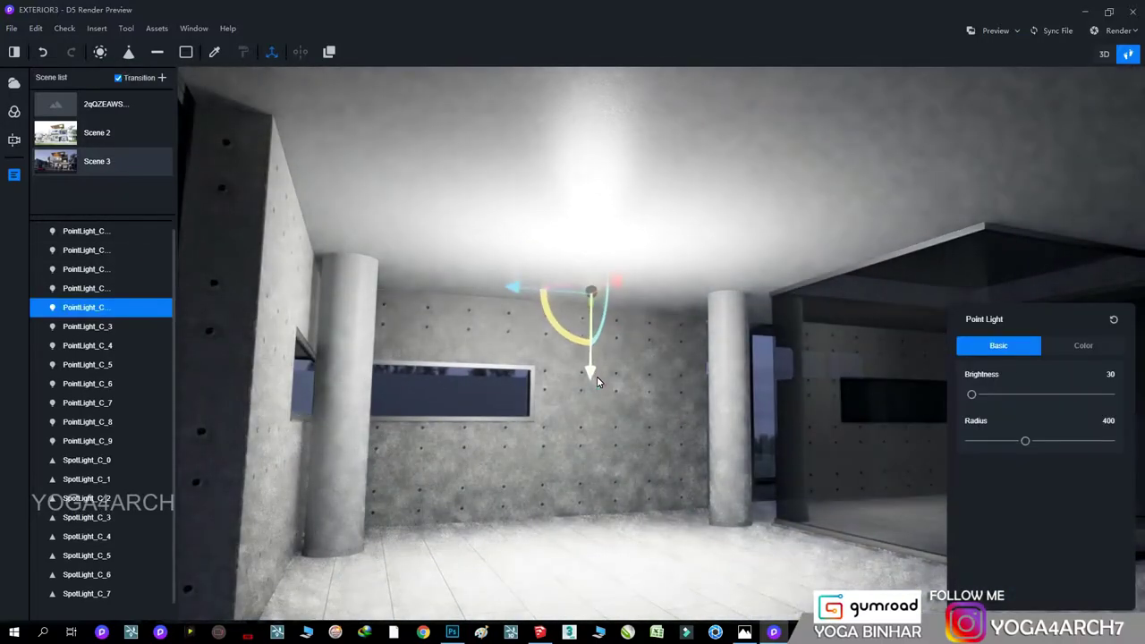
{"action": "left_click", "coordinate": [1083, 345]}
{"action": "left_click", "coordinate": [998, 347]}
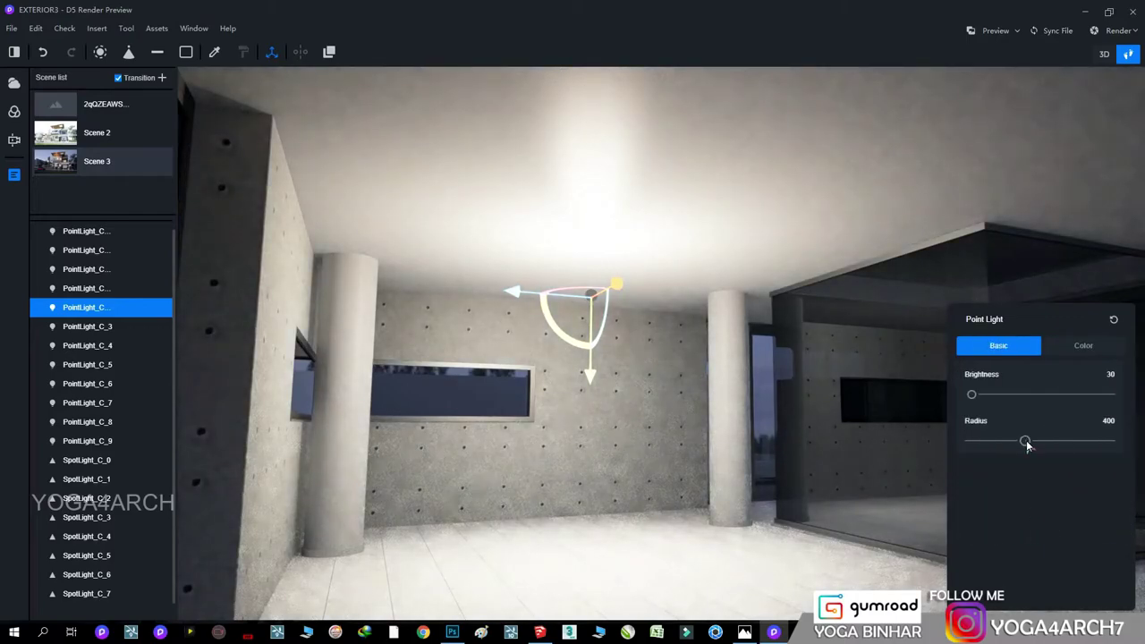
{"action": "left_click_drag", "start_coordinate": [1054, 450], "coordinate": [1052, 441]}
{"action": "key", "text": "w"}
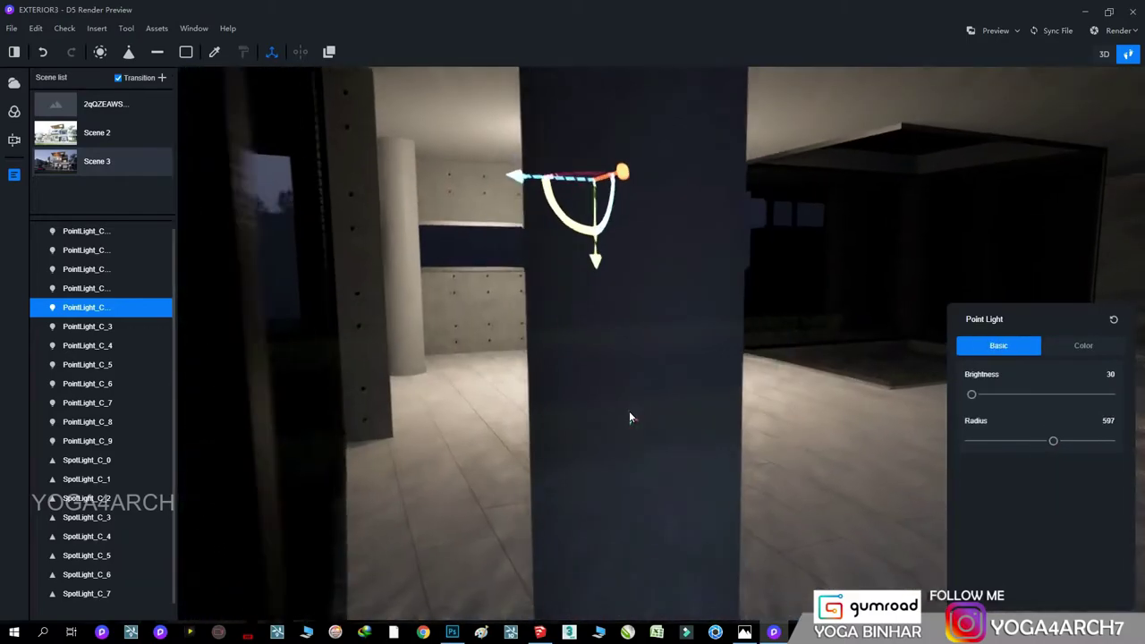
{"action": "scroll", "coordinate": [628, 193], "scroll_direction": "down", "scroll_amount": 10}
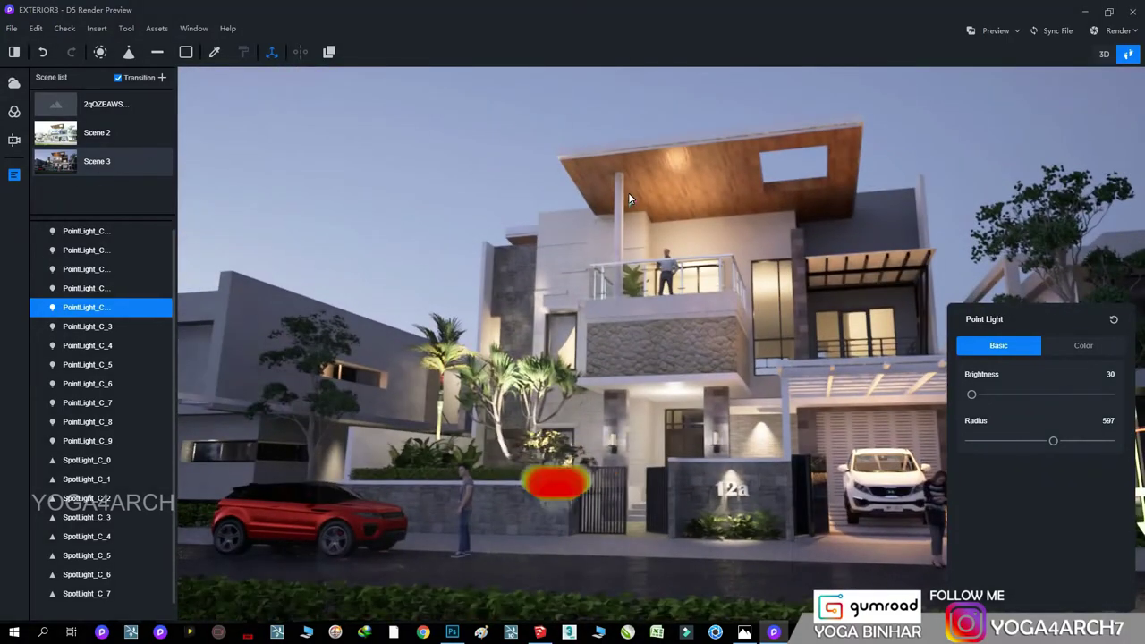
{"action": "left_click", "coordinate": [940, 124]}
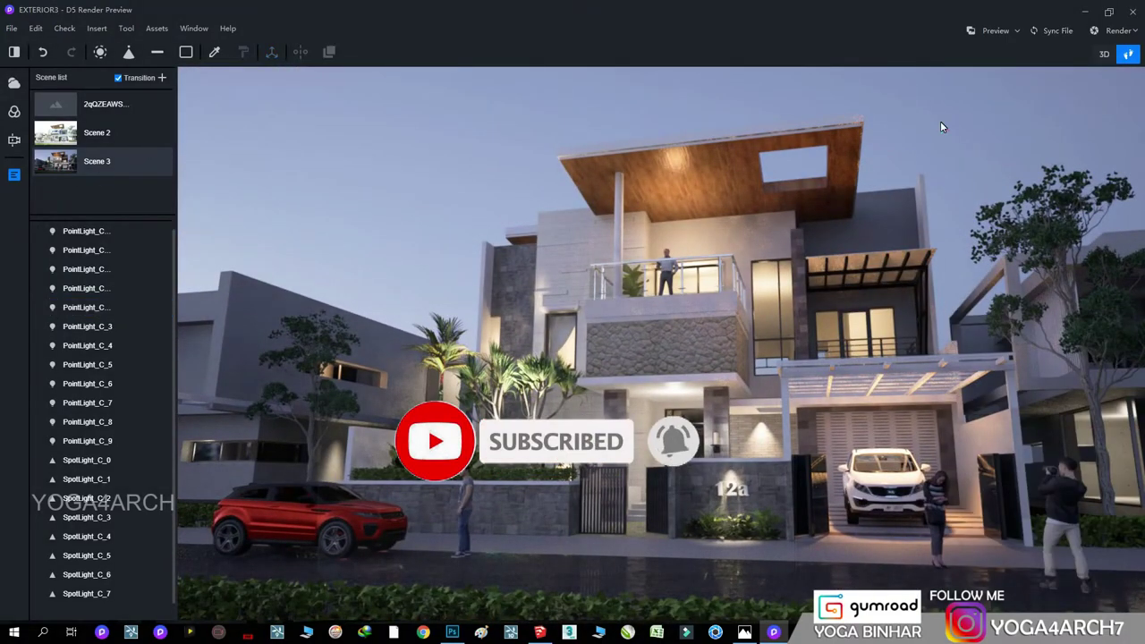
- Move inside the house and place a new spotlight, SpotLight_C_8, on the ceiling
{"action": "key", "text": "w"}
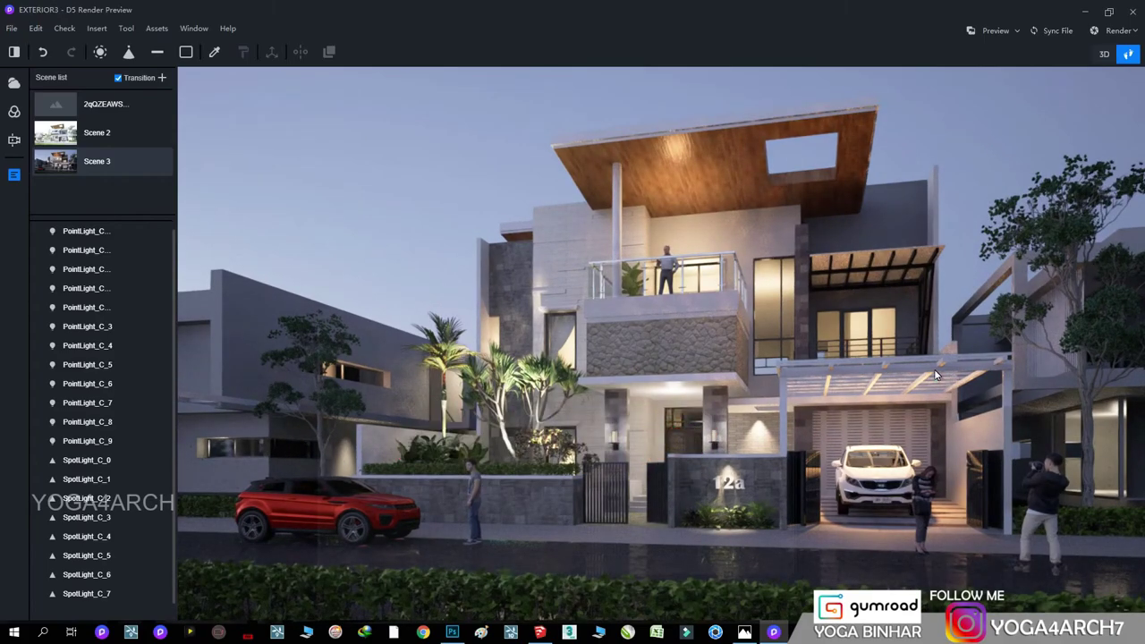
{"action": "key", "text": "w"}
{"action": "key", "text": "d"}
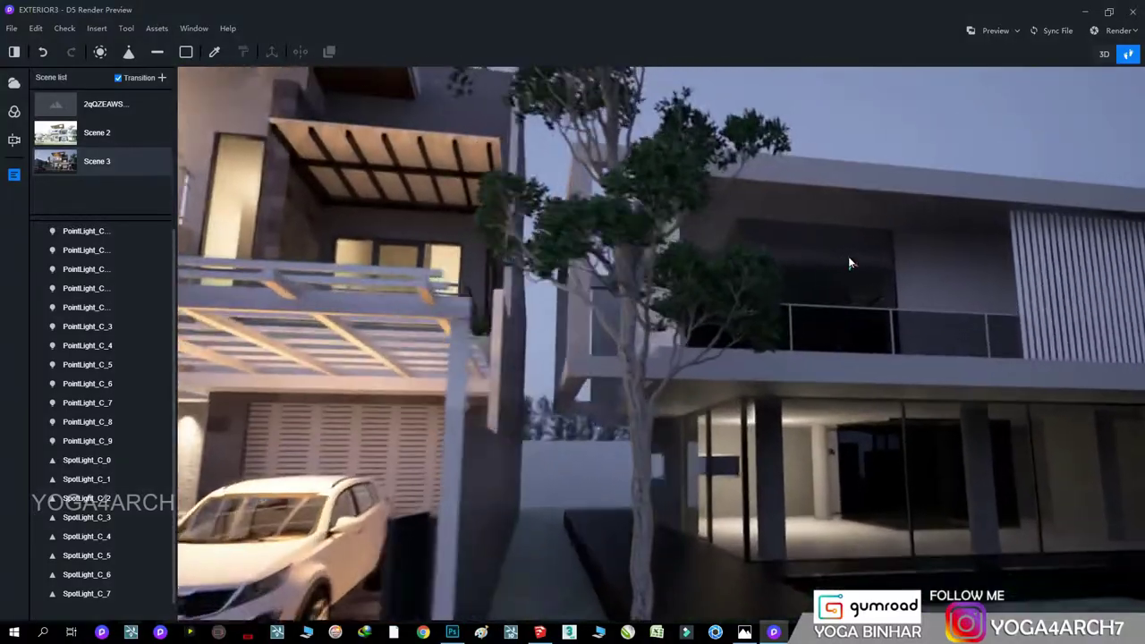
{"action": "key", "text": "w"}
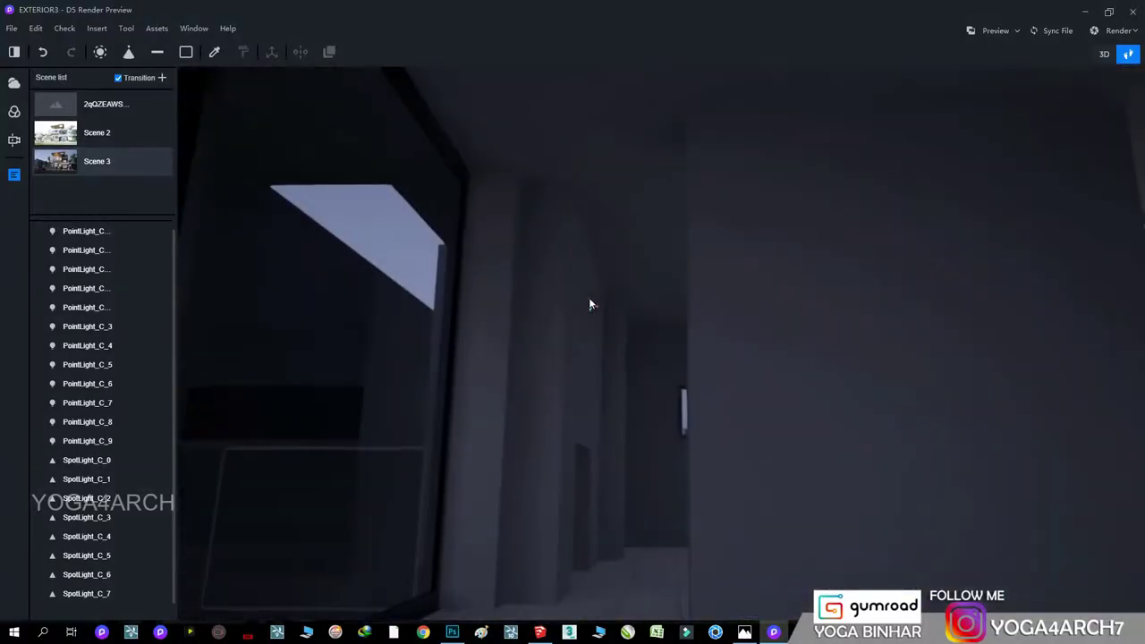
{"action": "key", "text": "e"}
{"action": "left_click", "coordinate": [131, 53]}
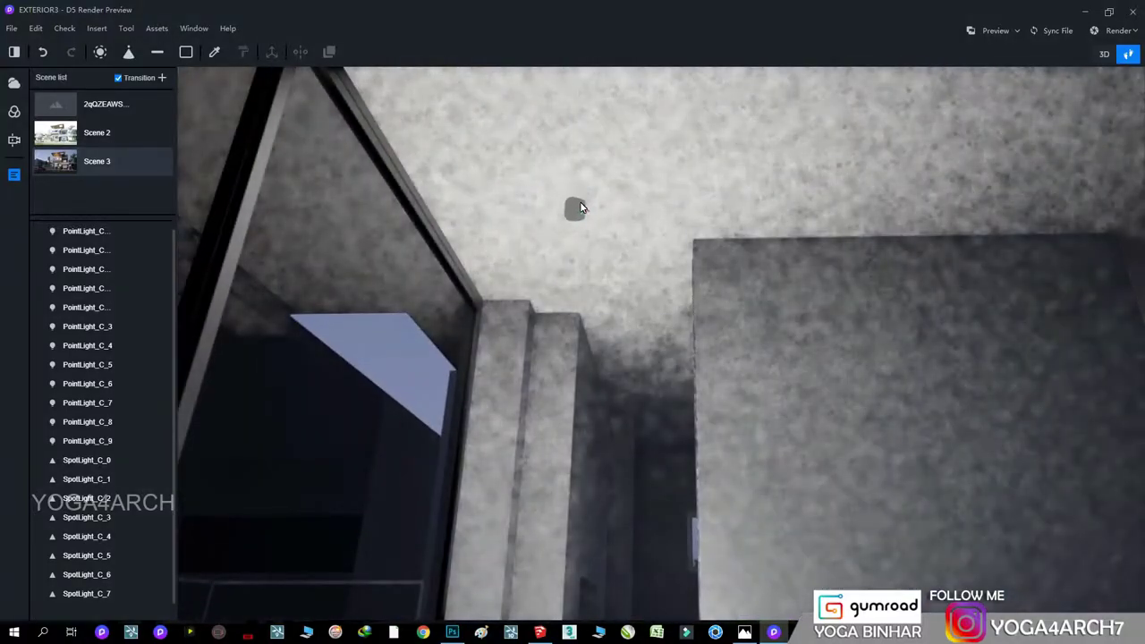
{"action": "left_click", "coordinate": [587, 210]}
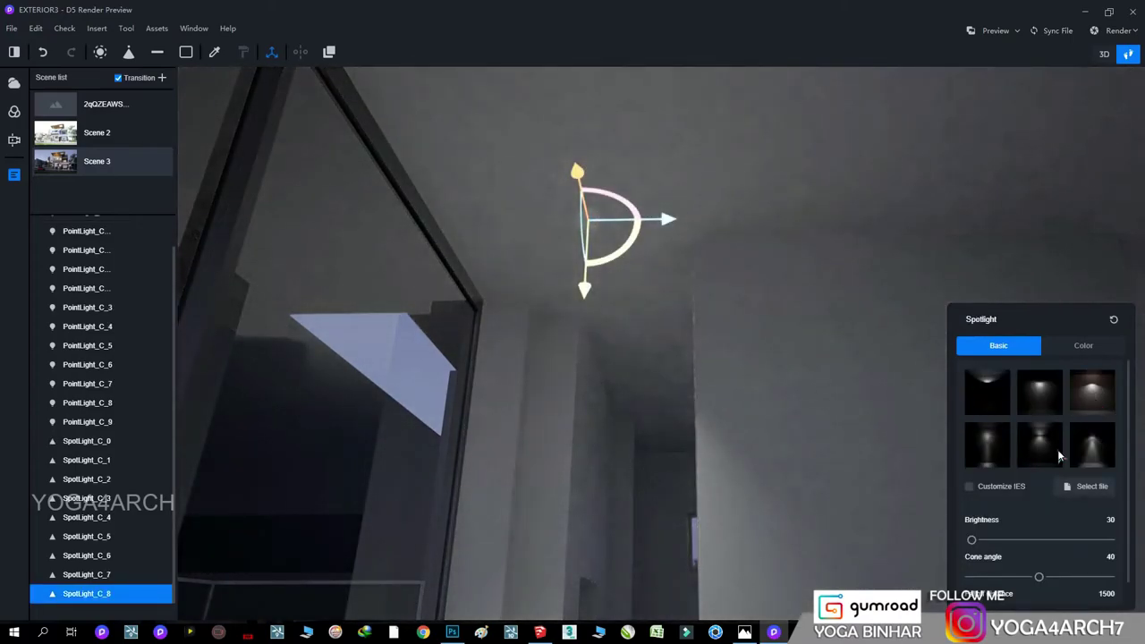
{"action": "left_click", "coordinate": [1065, 351]}
- Darken the column's material colour, then switch to the Scene 3 view
{"action": "mouse_move", "coordinate": [833, 477]}
{"action": "right_mouse_down"}
{"action": "mouse_move", "coordinate": [689, 285]}
{"action": "mouse_move", "coordinate": [443, 319]}
{"action": "mouse_move", "coordinate": [470, 381]}
{"action": "right_mouse_up"}
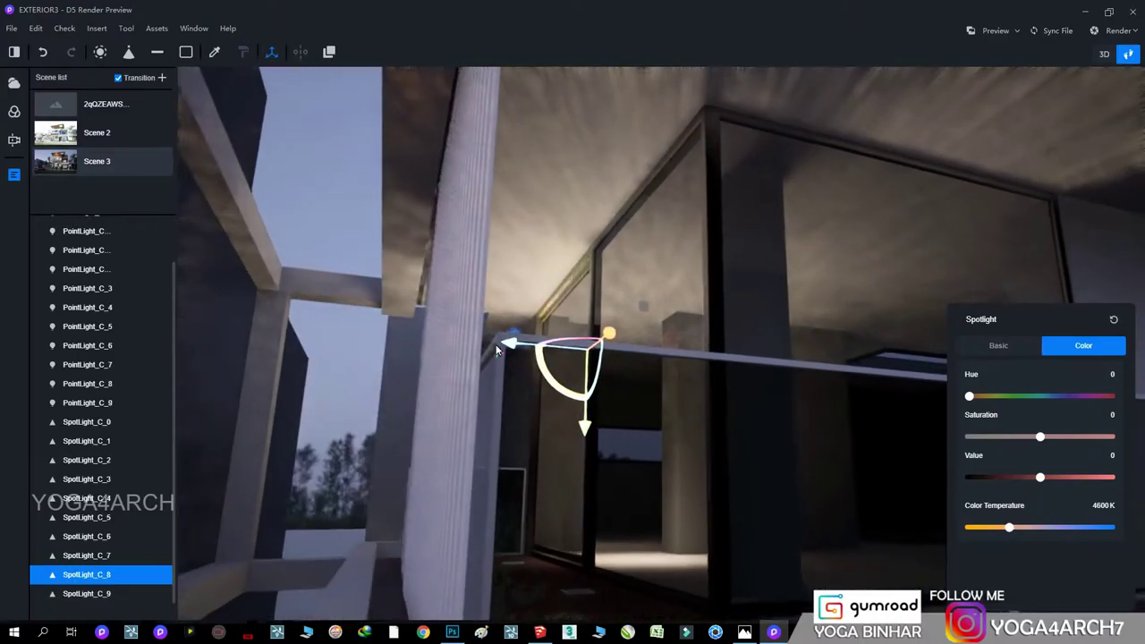
{"action": "left_click", "coordinate": [470, 381]}
{"action": "left_click", "coordinate": [1040, 346]}
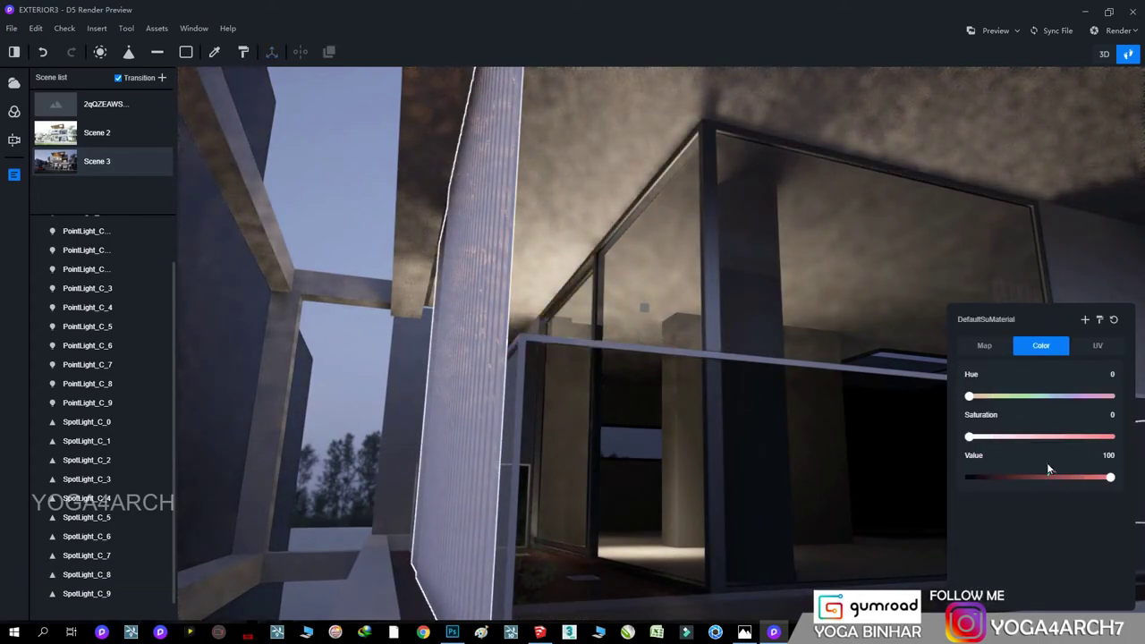
{"action": "left_click_drag", "start_coordinate": [1046, 465], "coordinate": [975, 474]}
{"action": "left_click", "coordinate": [984, 345]}
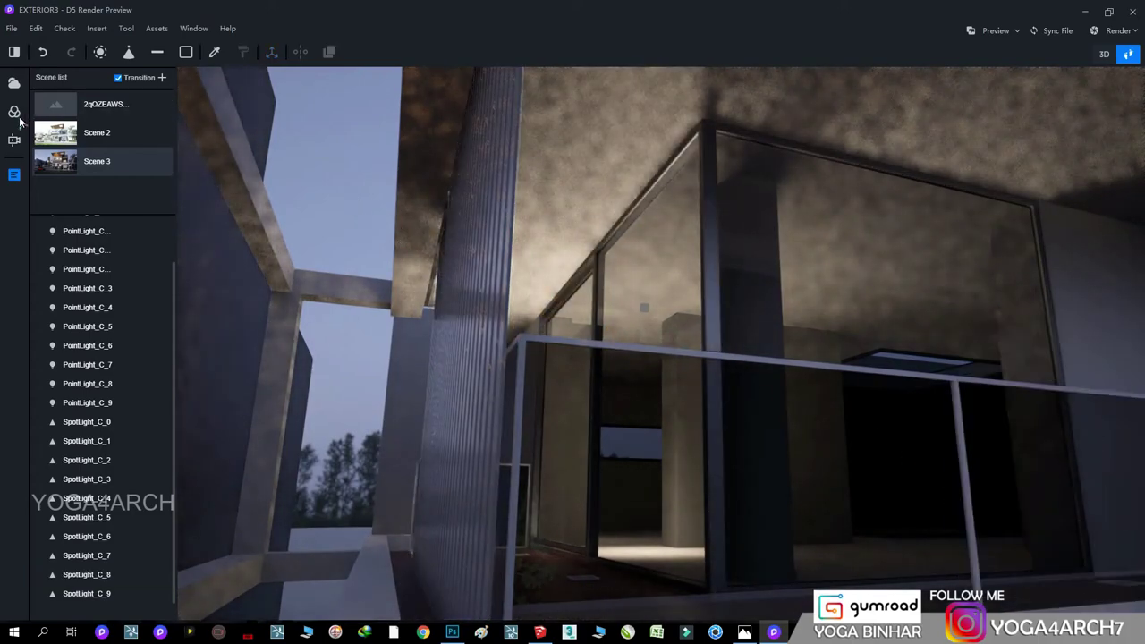
{"action": "left_click", "coordinate": [47, 164]}
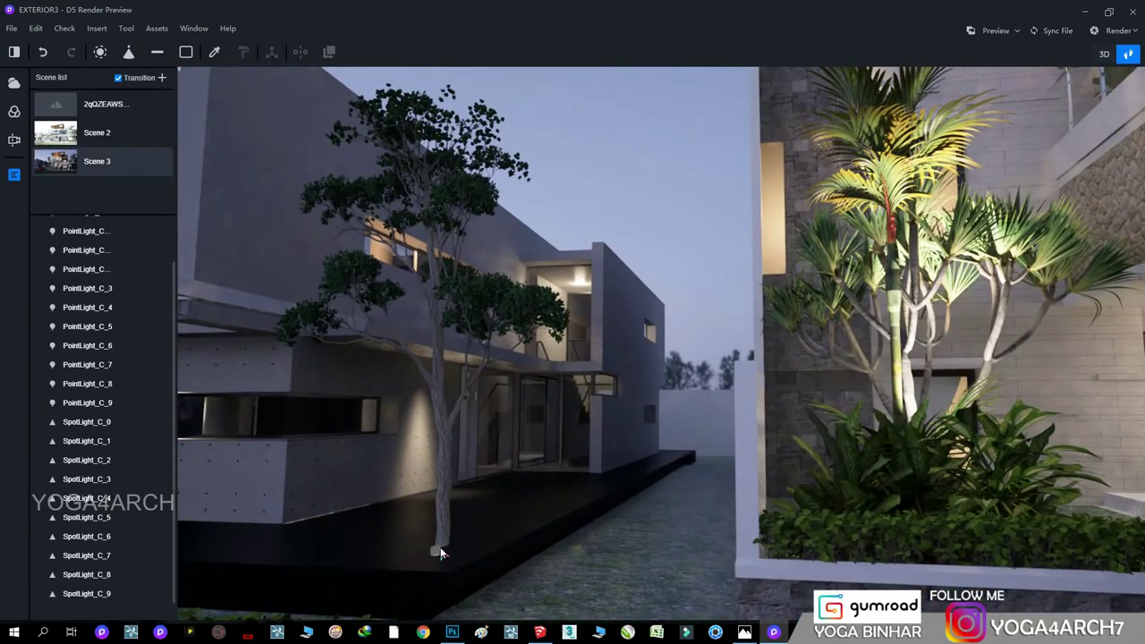
- Shift the tree-base spotlight to relight the trunk and set its colour temperature to 4300 K
{"action": "left_click", "coordinate": [438, 551]}
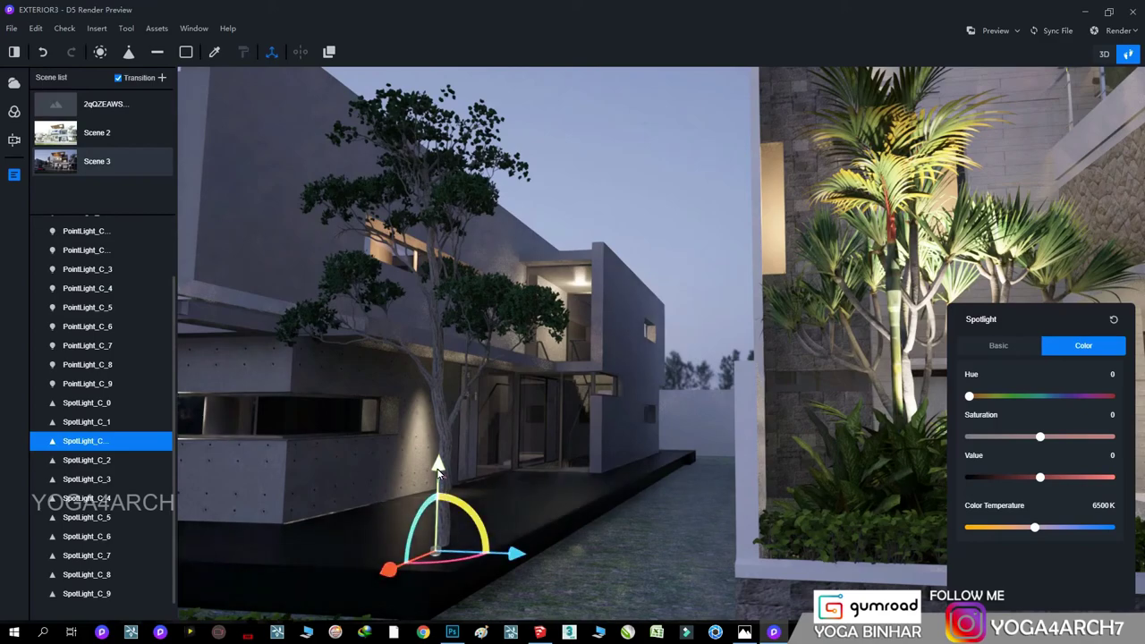
{"action": "key", "text": "r"}
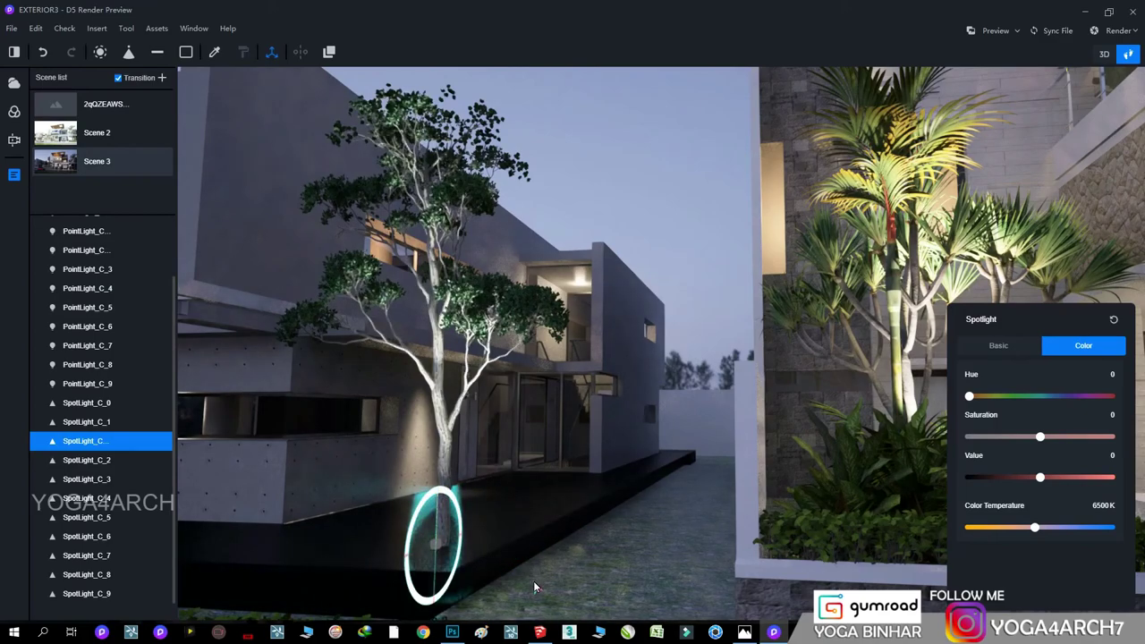
{"action": "key", "text": "m"}
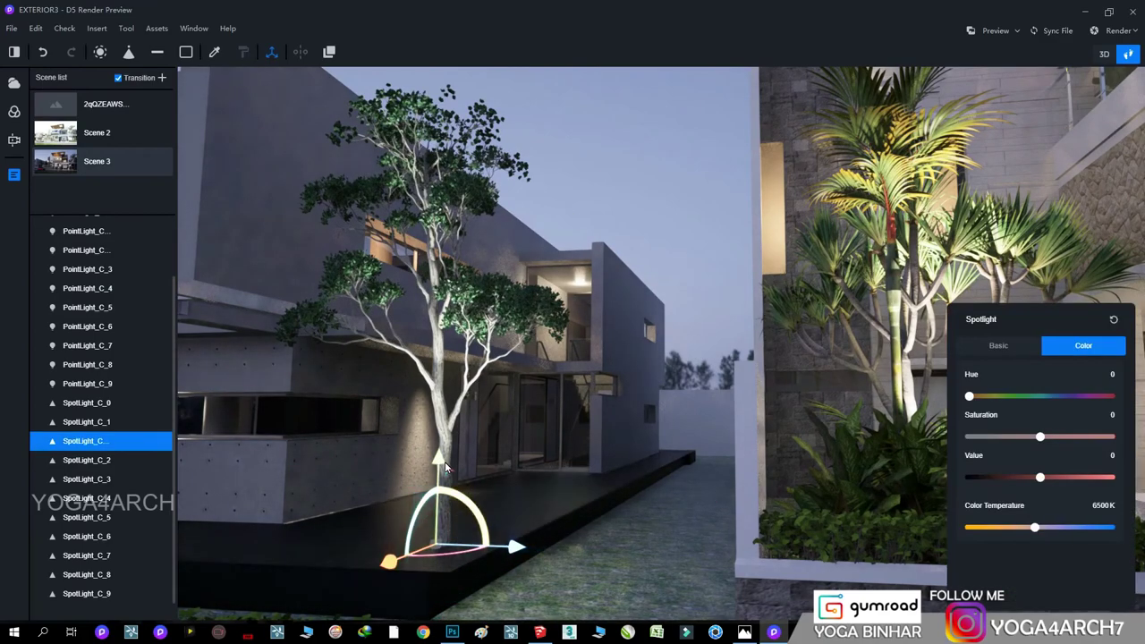
{"action": "left_click_drag", "start_coordinate": [389, 561], "coordinate": [408, 547]}
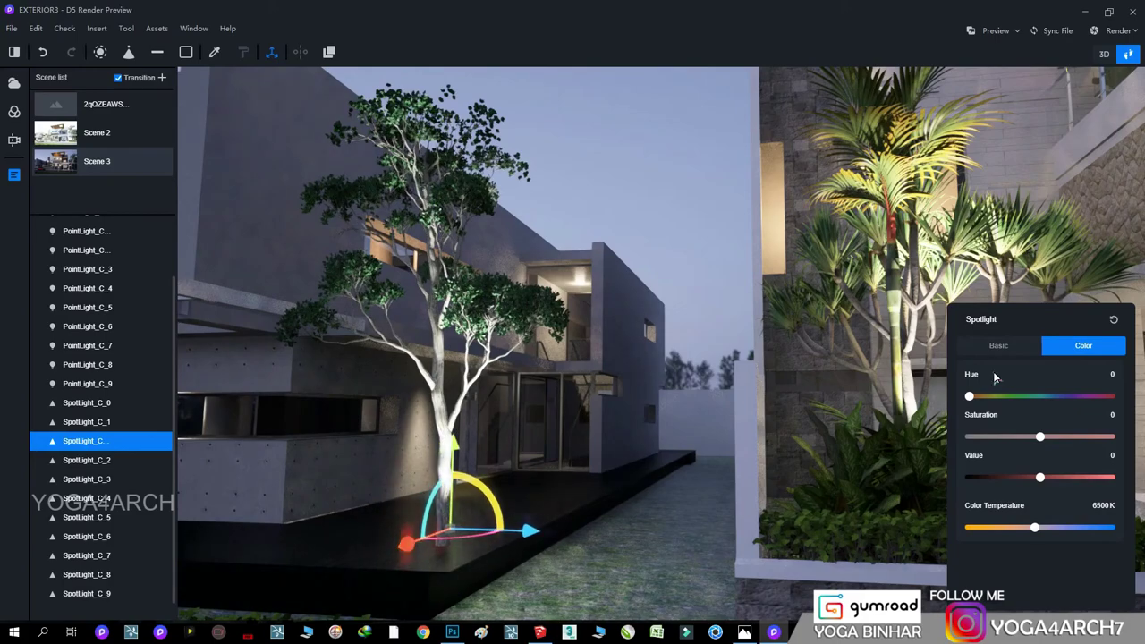
{"action": "left_click", "coordinate": [998, 345]}
{"action": "left_click", "coordinate": [1083, 346]}
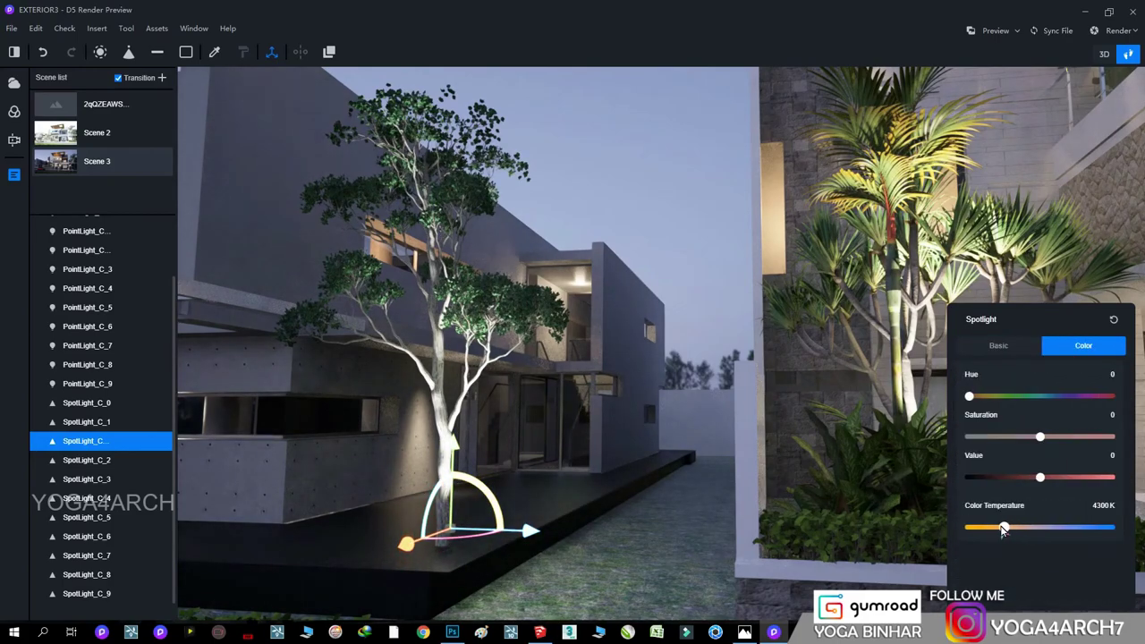
{"action": "left_click", "coordinate": [697, 162]}
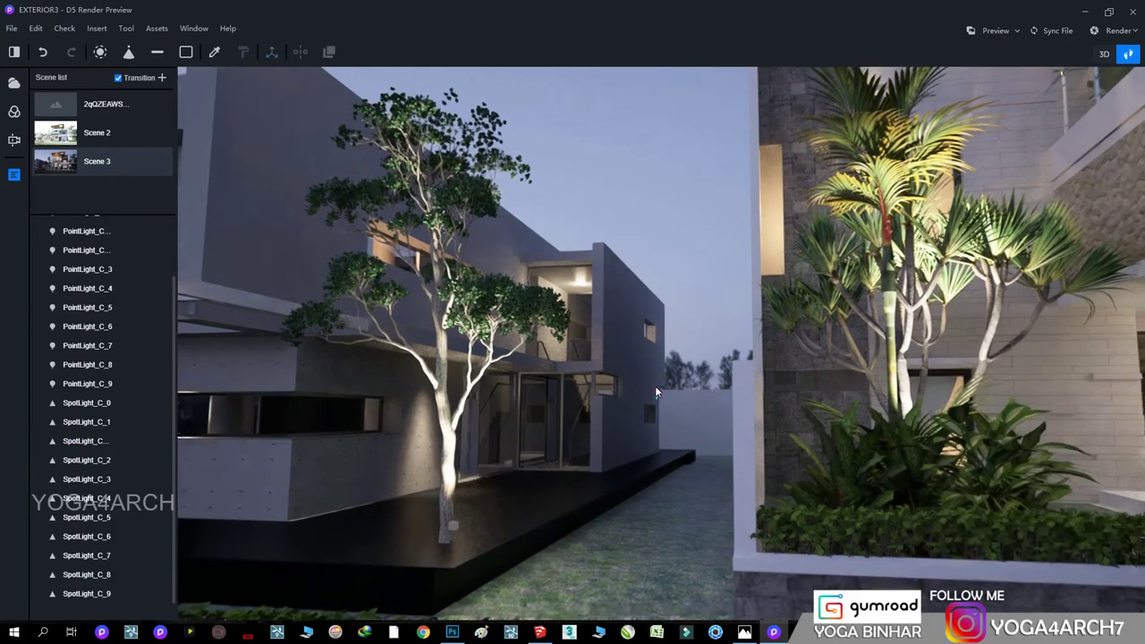
{"action": "left_click", "coordinate": [455, 533]}
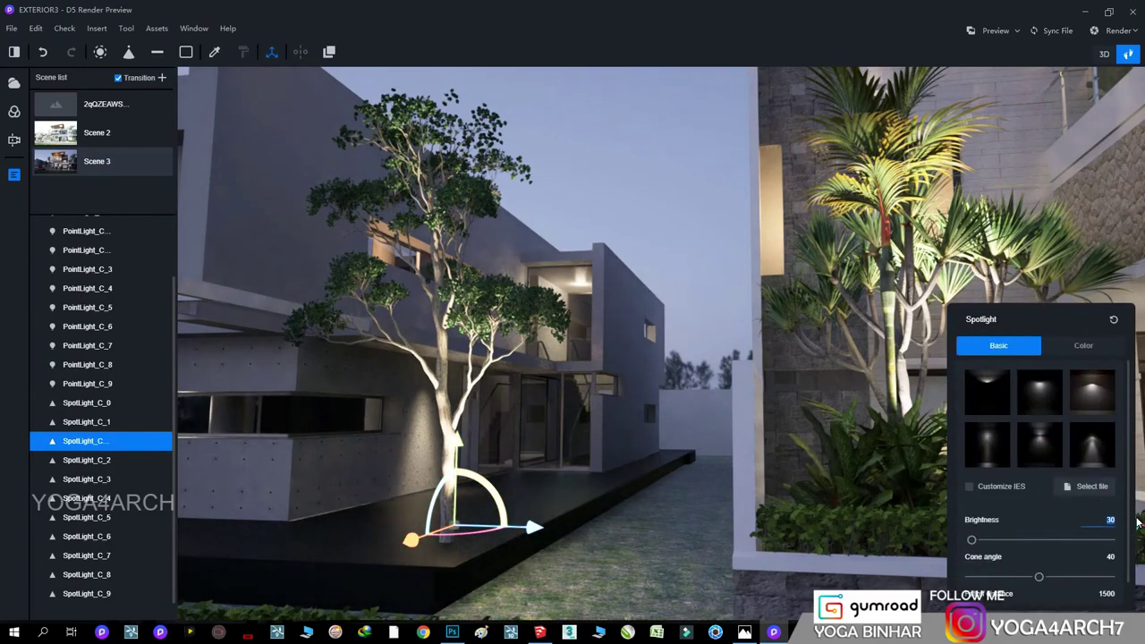
{"action": "left_click", "coordinate": [648, 185]}
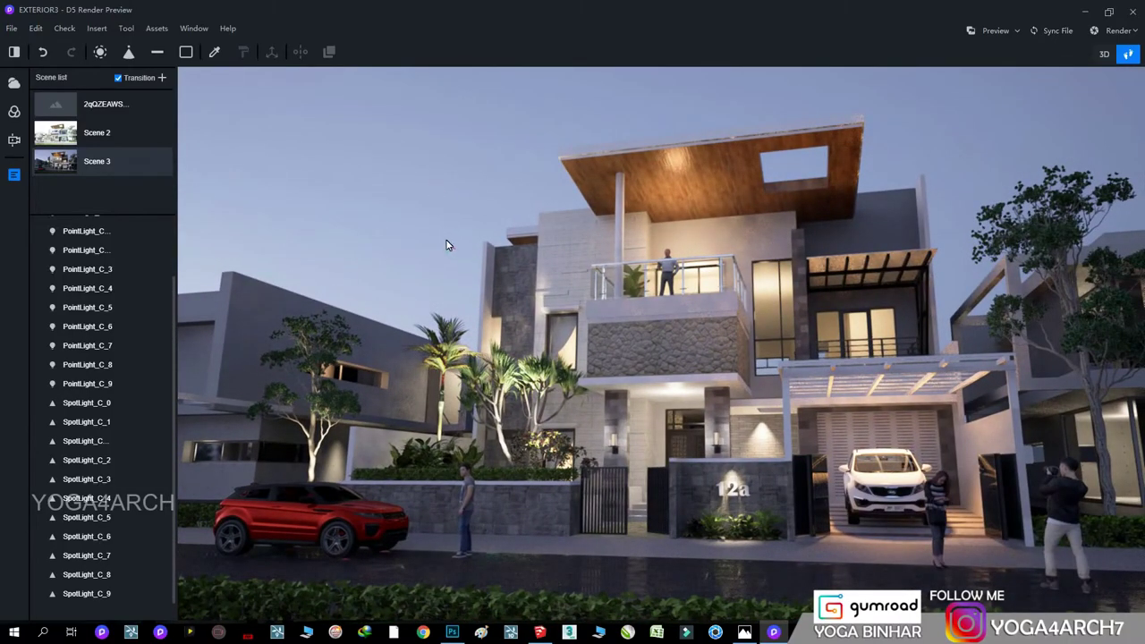
- Inspect the tree and palm base spotlights near the entrance
{"action": "key", "text": "w"}
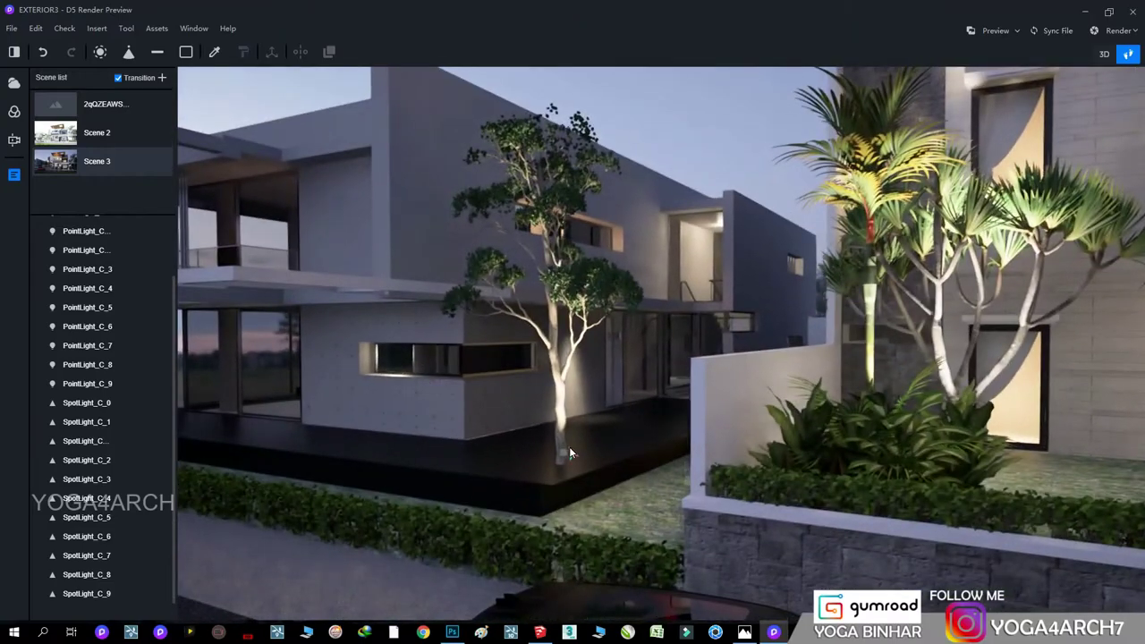
{"action": "left_click", "coordinate": [569, 450]}
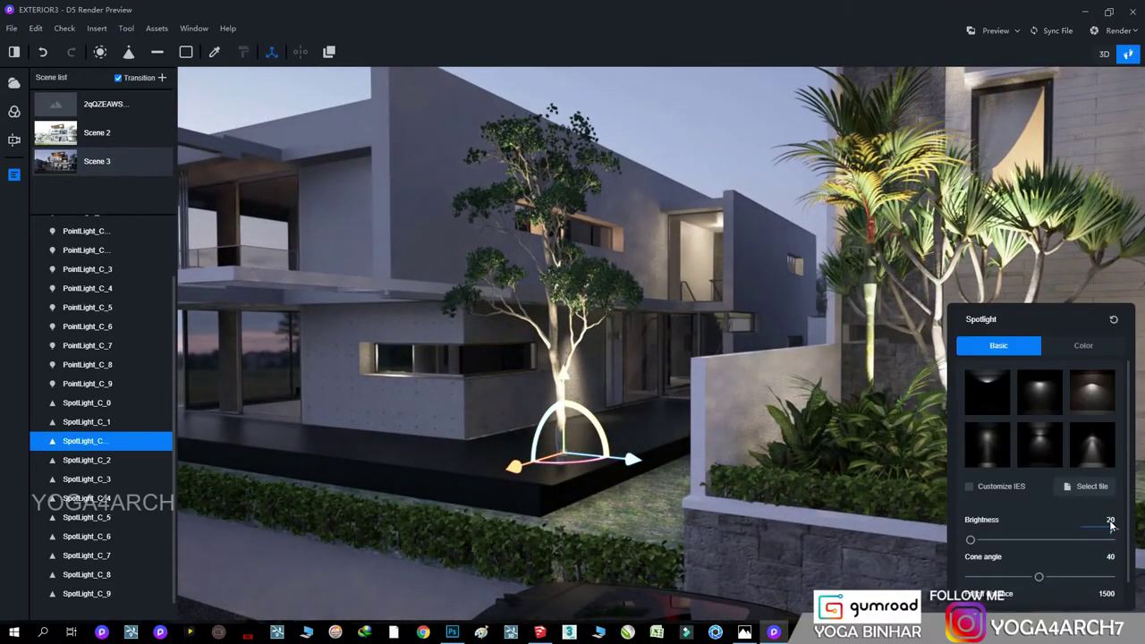
{"action": "key", "text": "Escape"}
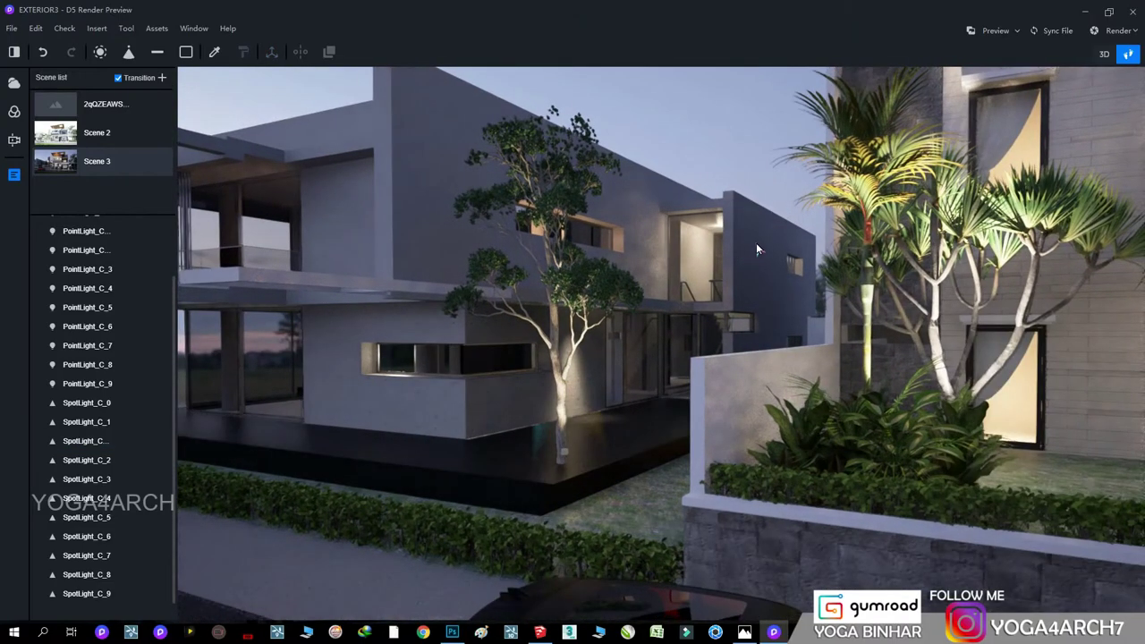
{"action": "right_click_drag", "start_coordinate": [755, 301], "coordinate": [938, 266]}
{"action": "key", "text": "w"}
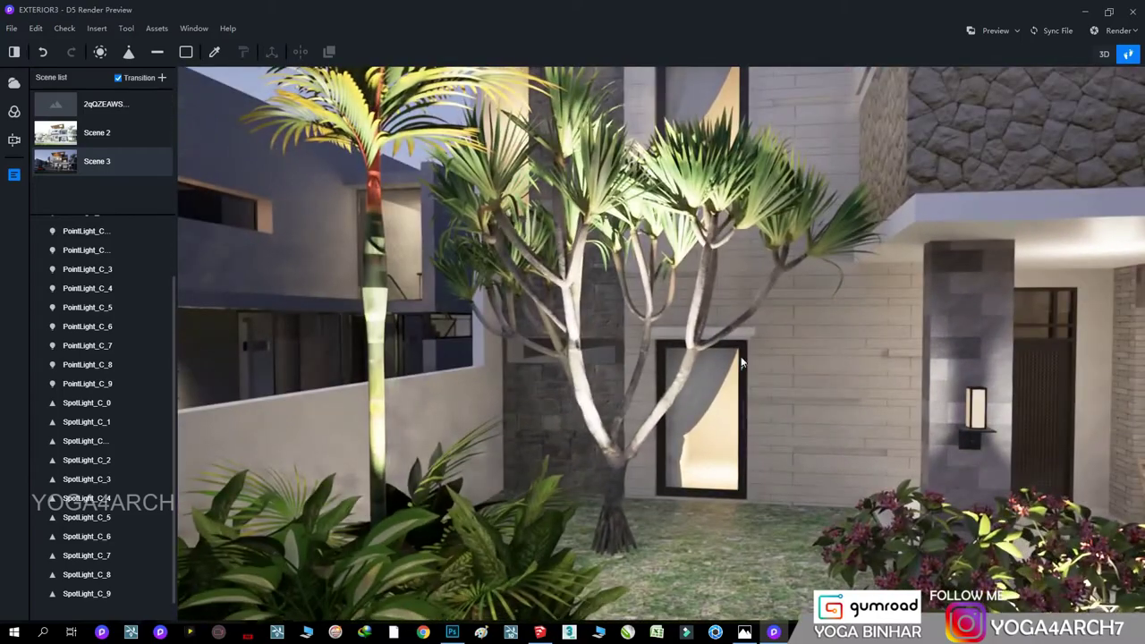
{"action": "left_click", "coordinate": [610, 530]}
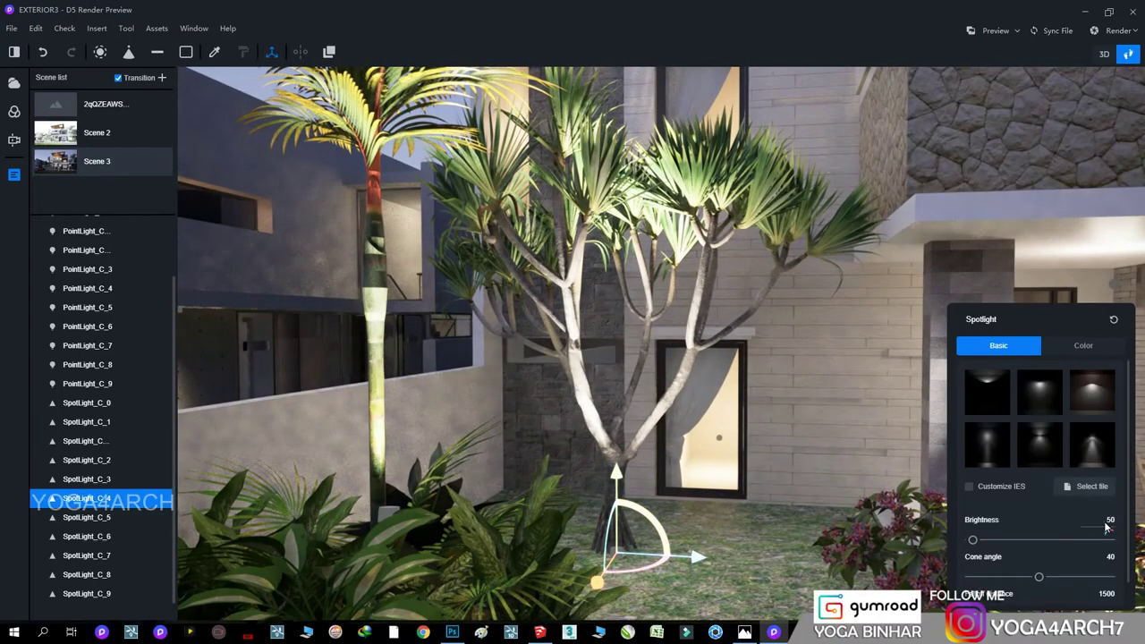
{"action": "left_click", "coordinate": [501, 339]}
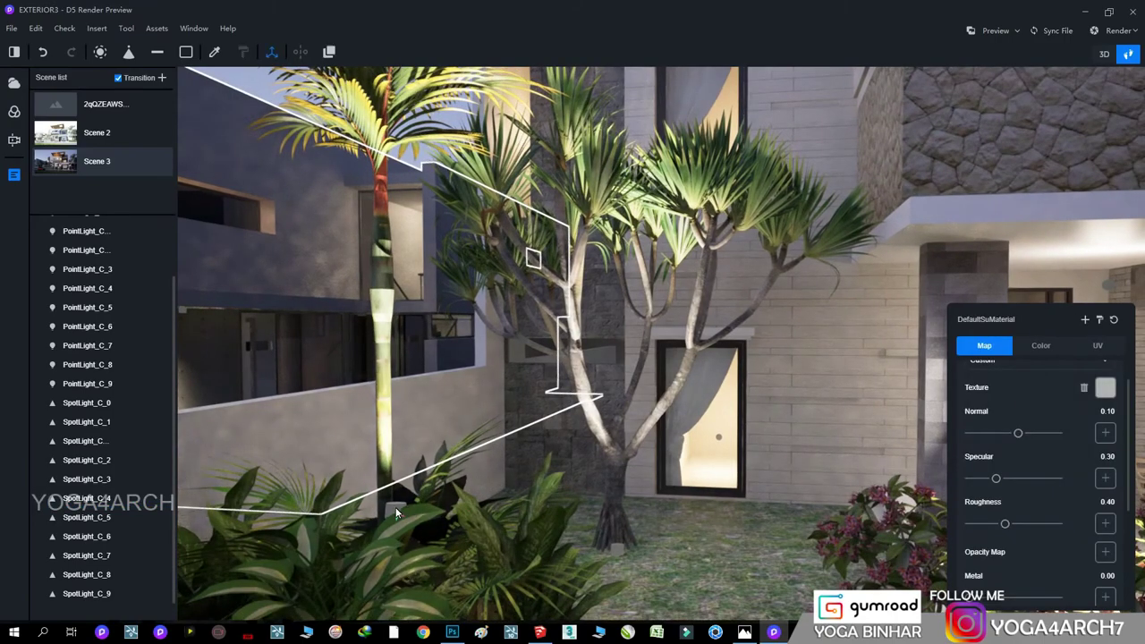
{"action": "left_click", "coordinate": [396, 513]}
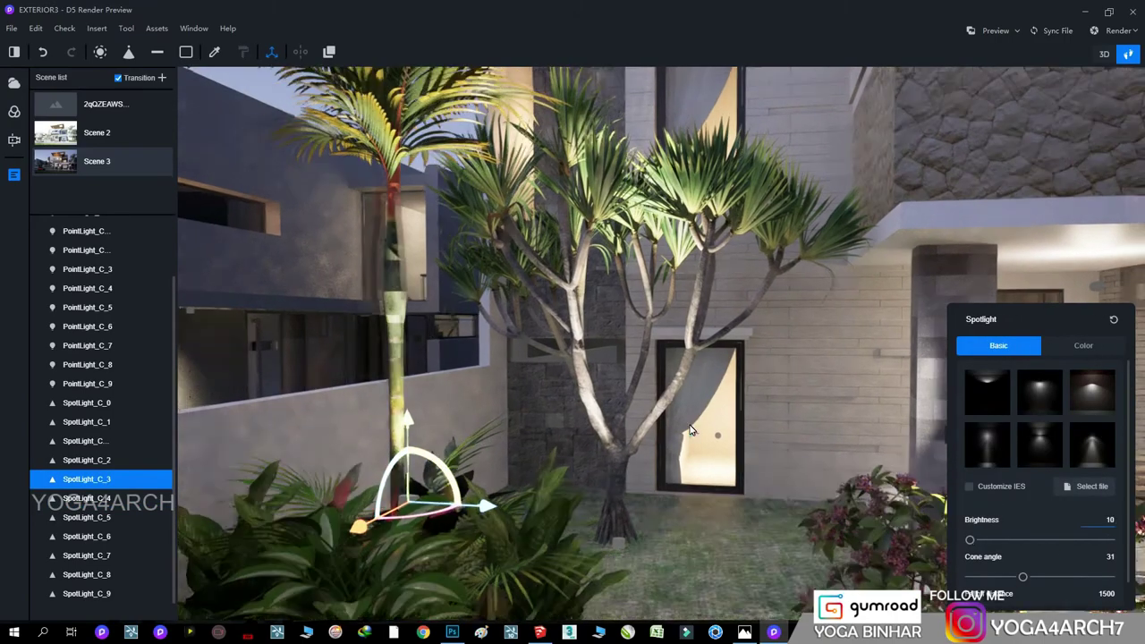
- Give the balcony wall spotlight a softer profile (cone angle 40, brightness 10) and return to Scene 3
{"action": "scroll", "coordinate": [569, 393], "scroll_direction": "up", "scroll_amount": 5}
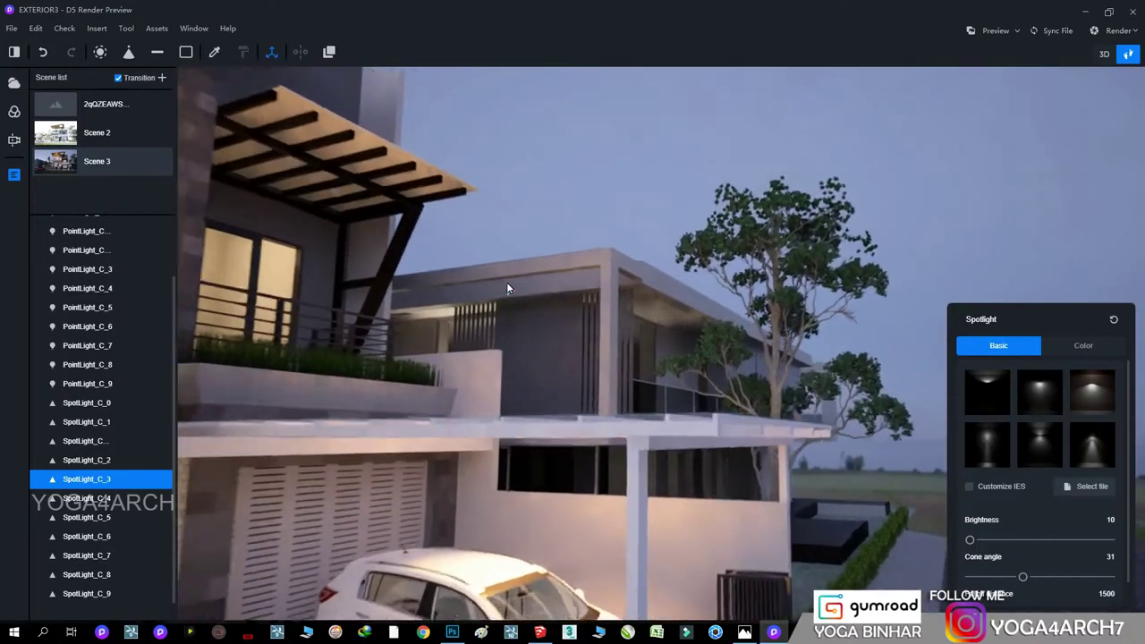
{"action": "scroll", "coordinate": [506, 282], "scroll_direction": "up", "scroll_amount": 5}
{"action": "right_click_drag", "start_coordinate": [367, 377], "coordinate": [488, 376]}
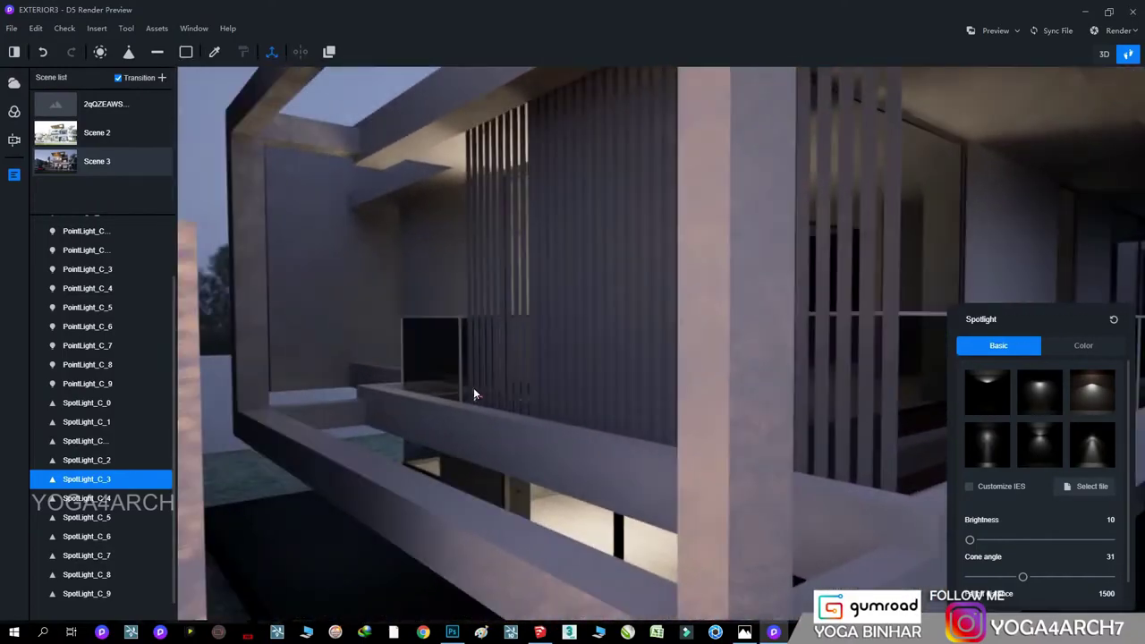
{"action": "key", "text": "Escape"}
{"action": "left_click", "coordinate": [468, 186]}
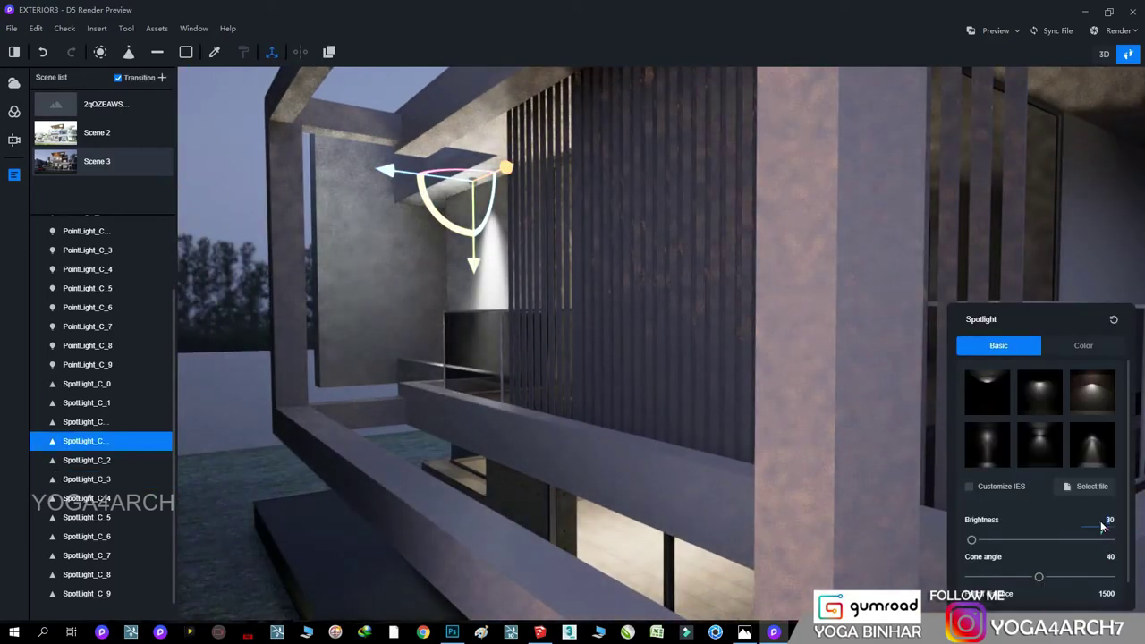
{"action": "left_click", "coordinate": [991, 445]}
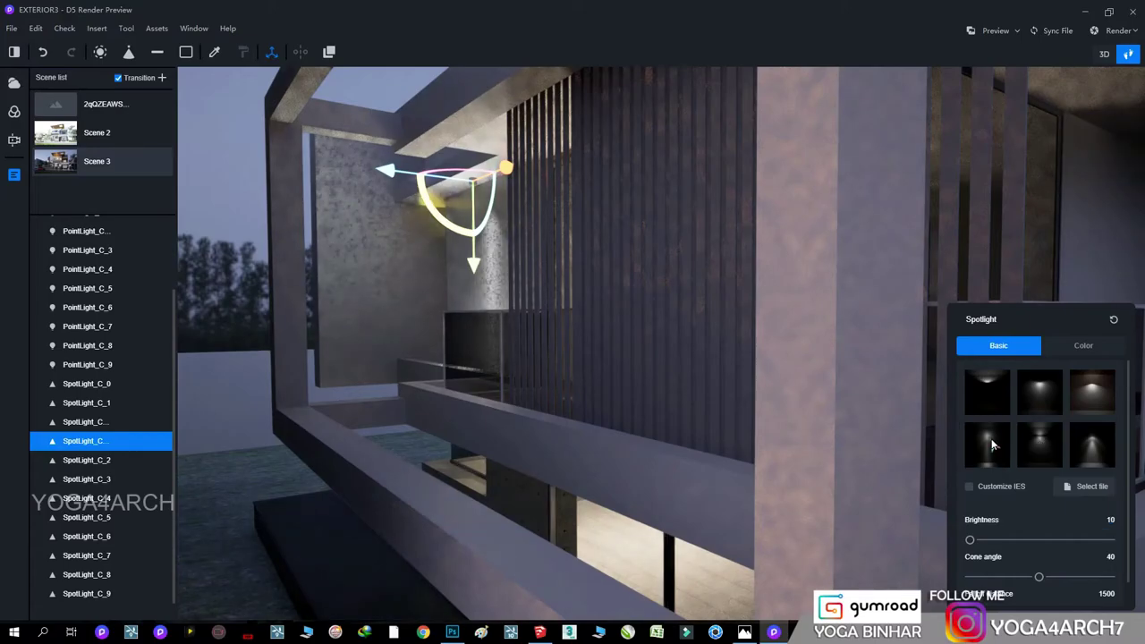
{"action": "left_click", "coordinate": [60, 172]}
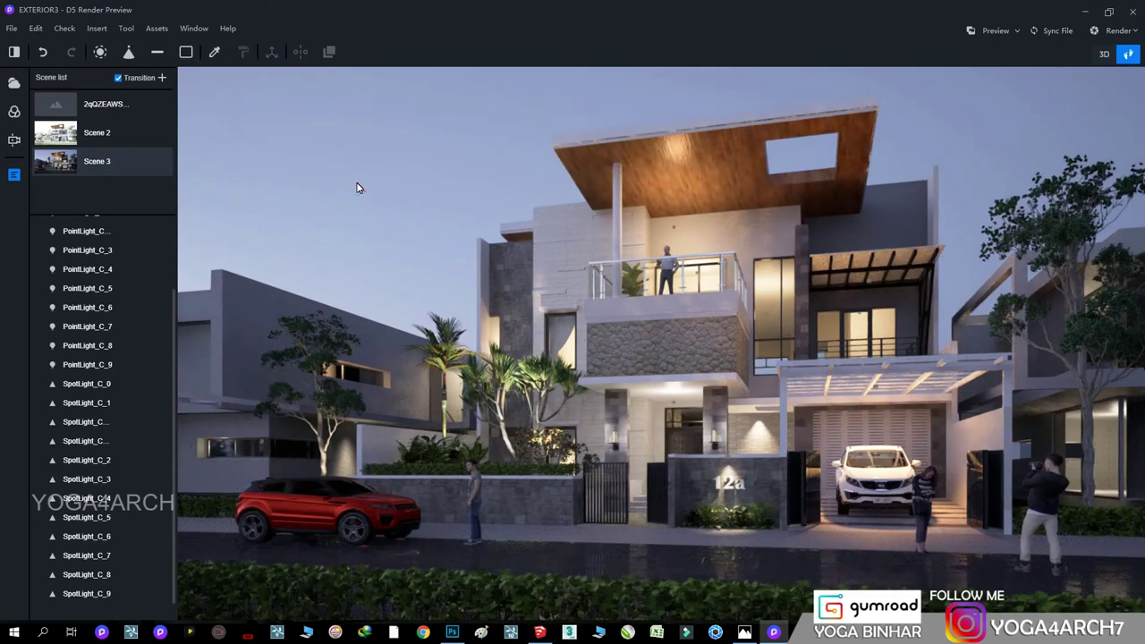
- Set the camera's field of view to 70° and lower its lens height to 1.38 m
{"action": "left_click", "coordinate": [63, 108]}
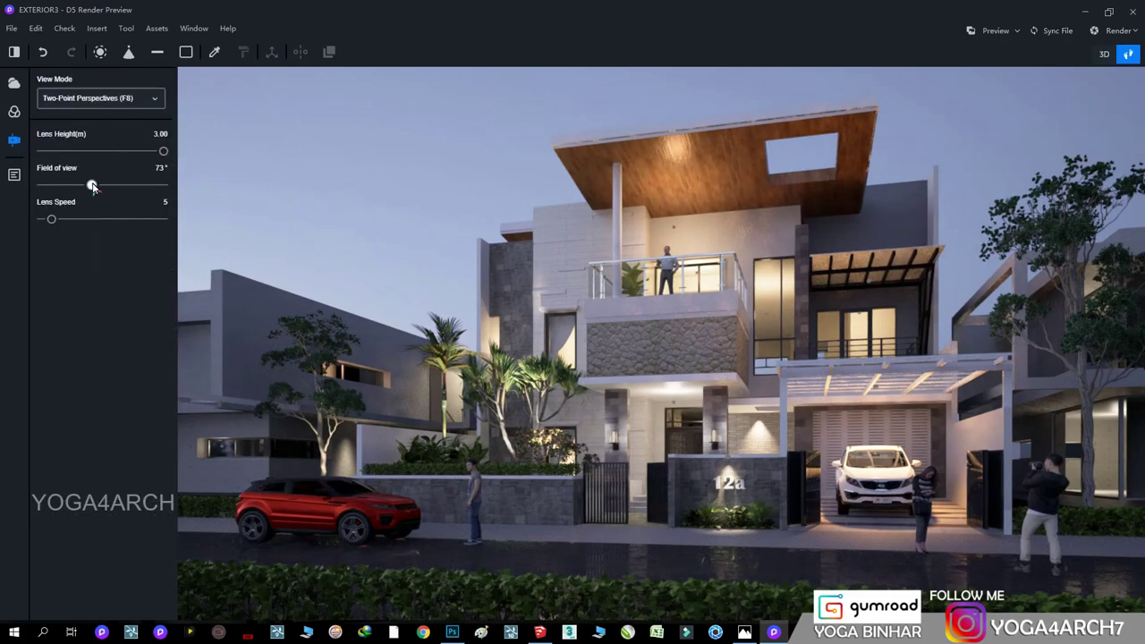
{"action": "left_click_drag", "start_coordinate": [93, 186], "coordinate": [86, 186]}
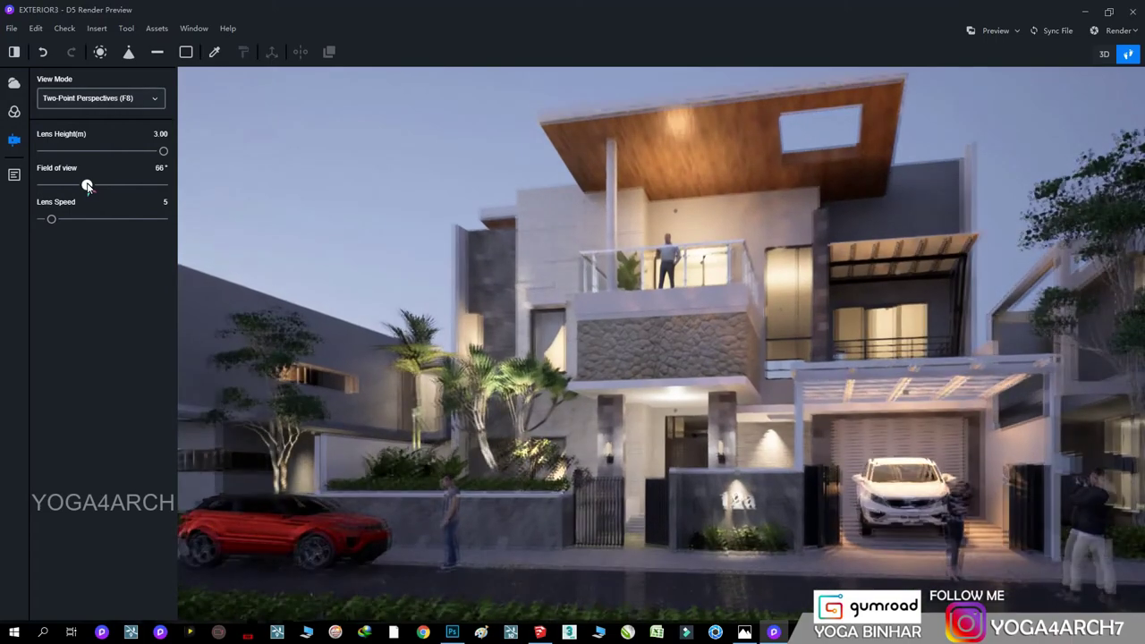
{"action": "left_click_drag", "start_coordinate": [87, 186], "coordinate": [88, 186]}
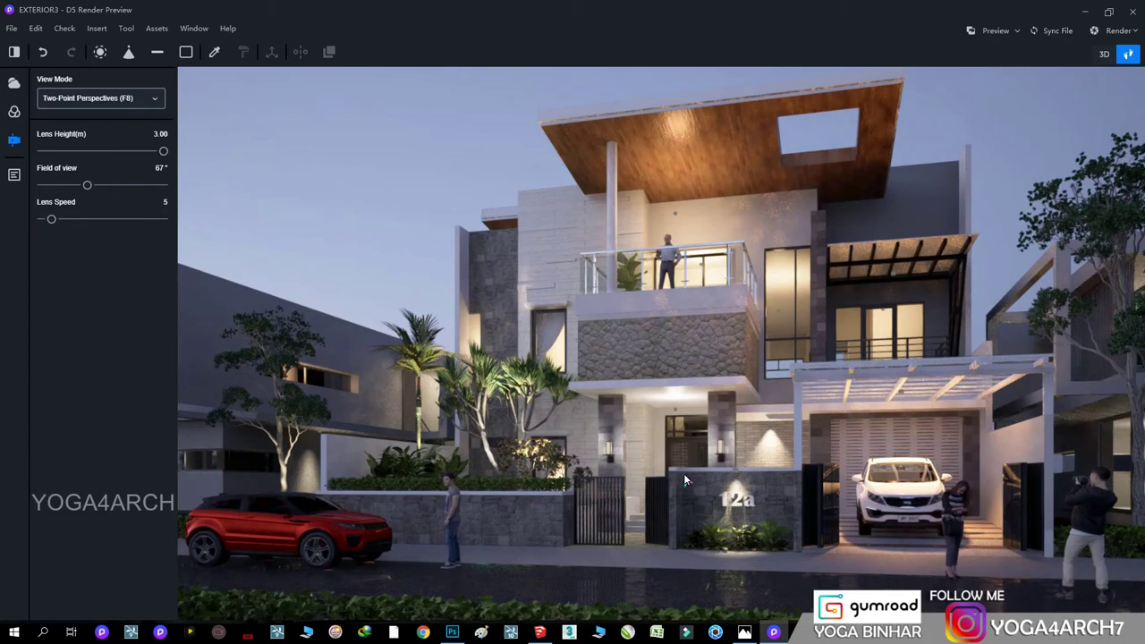
{"action": "left_click_drag", "start_coordinate": [88, 186], "coordinate": [91, 186]}
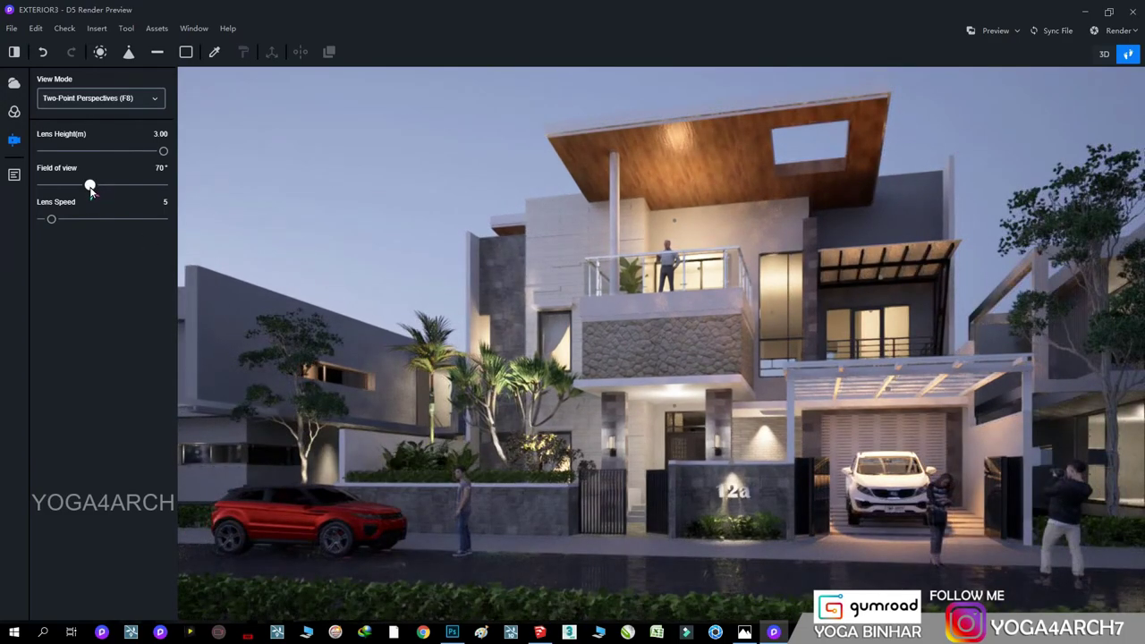
{"action": "left_click_drag", "start_coordinate": [163, 151], "coordinate": [97, 151]}
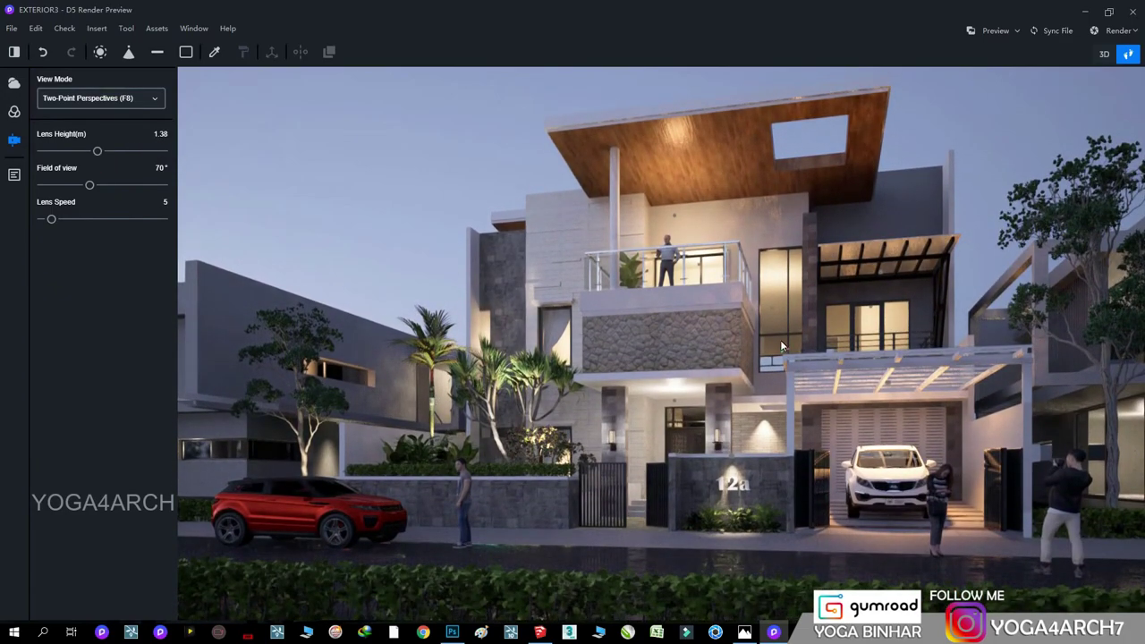
{"action": "left_click", "coordinate": [13, 175]}
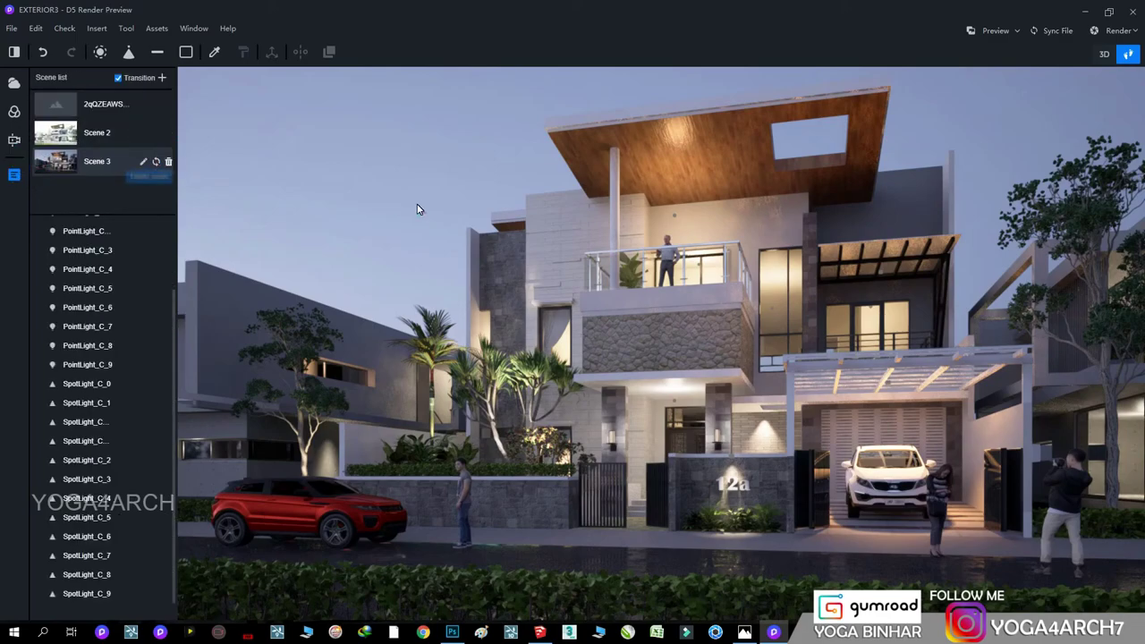
- Set the sky colour temperature to 5700 K and sky light intensity to 0.08
{"action": "left_click", "coordinate": [14, 83]}
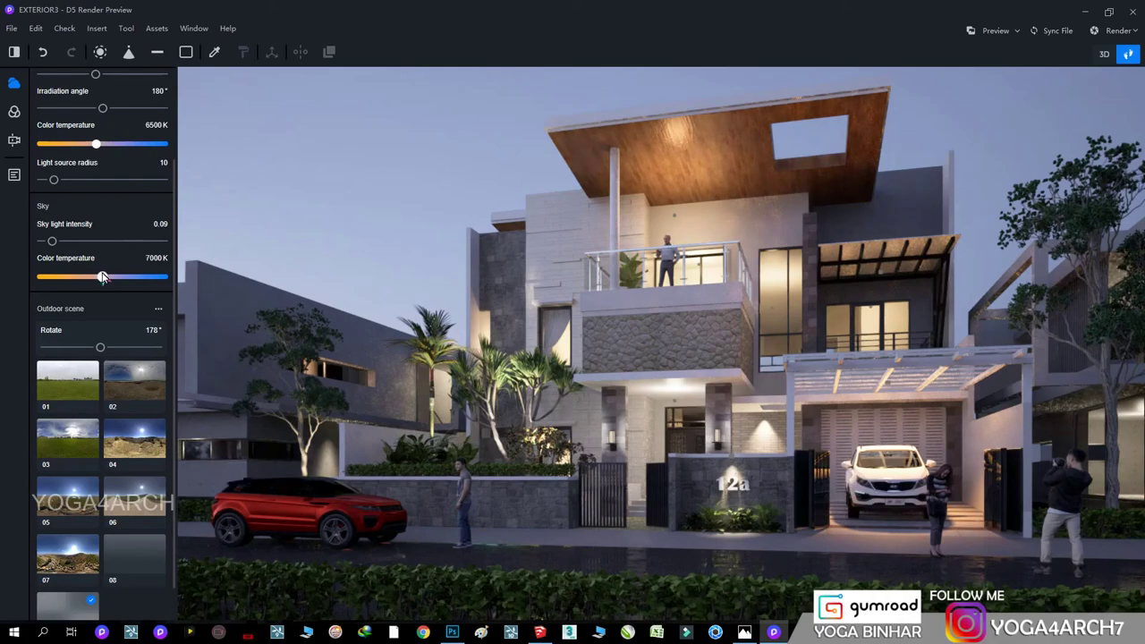
{"action": "mouse_move", "coordinate": [98, 277]}
{"action": "left_mouse_down"}
{"action": "mouse_move", "coordinate": [65, 277]}
{"action": "mouse_move", "coordinate": [106, 278]}
{"action": "mouse_move", "coordinate": [91, 281]}
{"action": "left_mouse_up"}
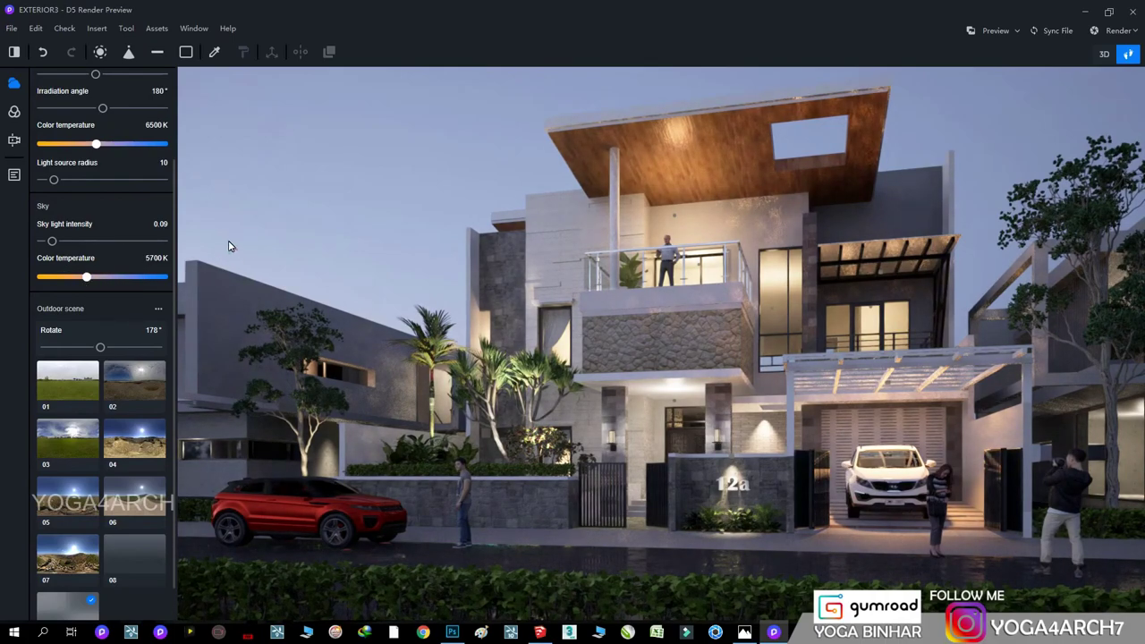
{"action": "left_click_drag", "start_coordinate": [52, 242], "coordinate": [50, 241]}
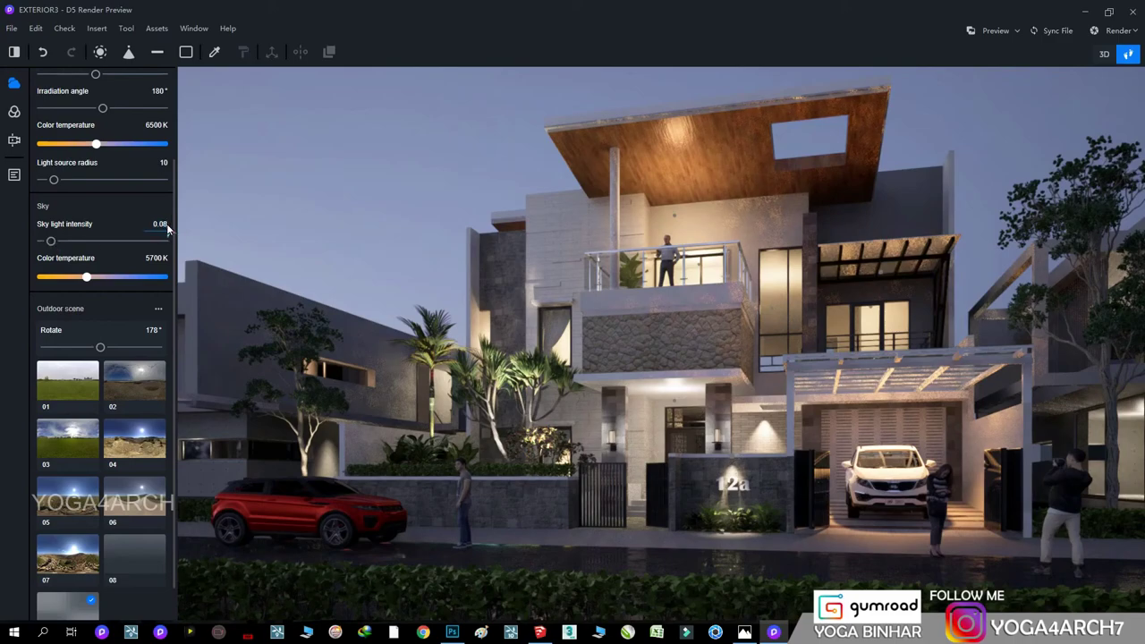
{"action": "scroll", "coordinate": [141, 148], "scroll_direction": "up", "scroll_amount": 2}
- Set tone-mapping exposure to 0.82 EV and toe to 0.24, then start an F12 preview render
{"action": "left_click", "coordinate": [14, 111]}
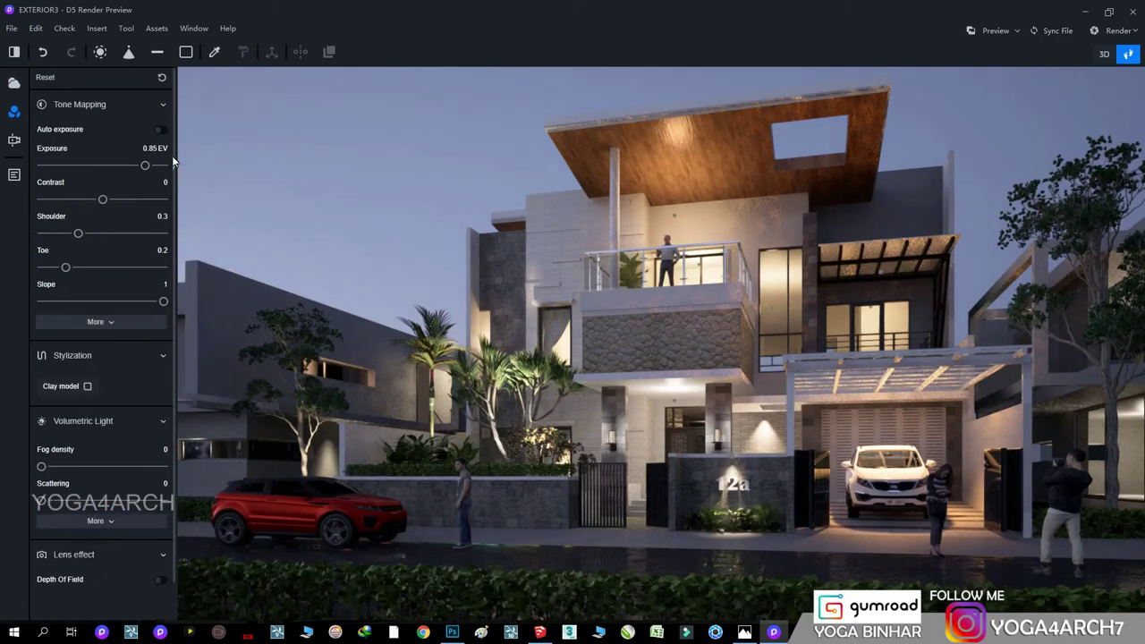
{"action": "type", "text": "5"}
{"action": "key", "text": "Return"}
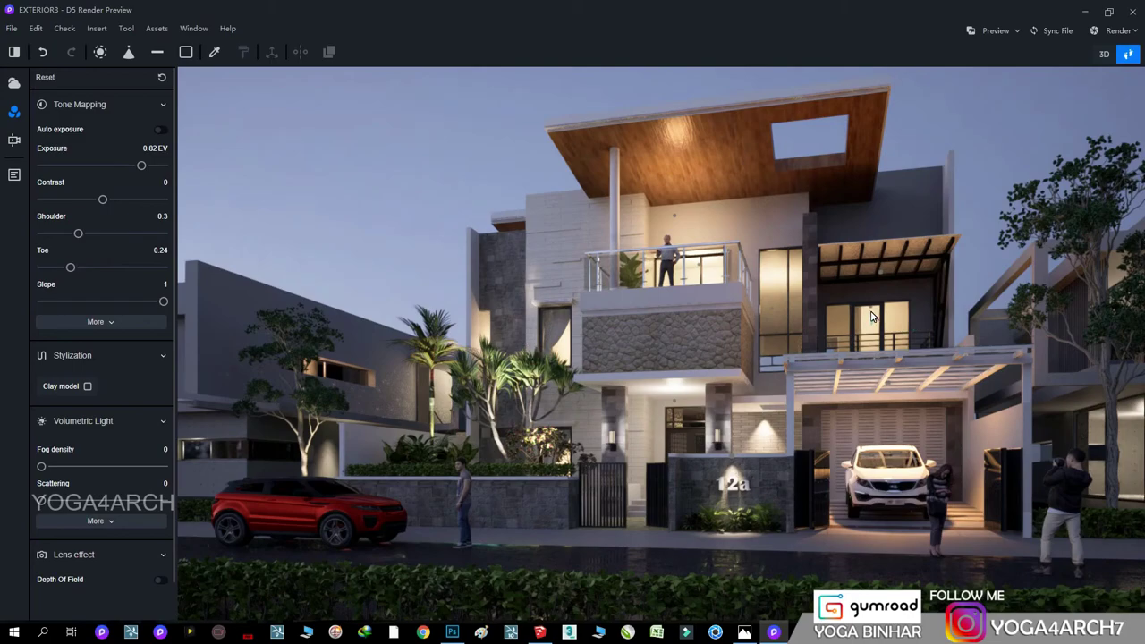
{"action": "right_click_drag", "start_coordinate": [870, 316], "coordinate": [873, 293]}
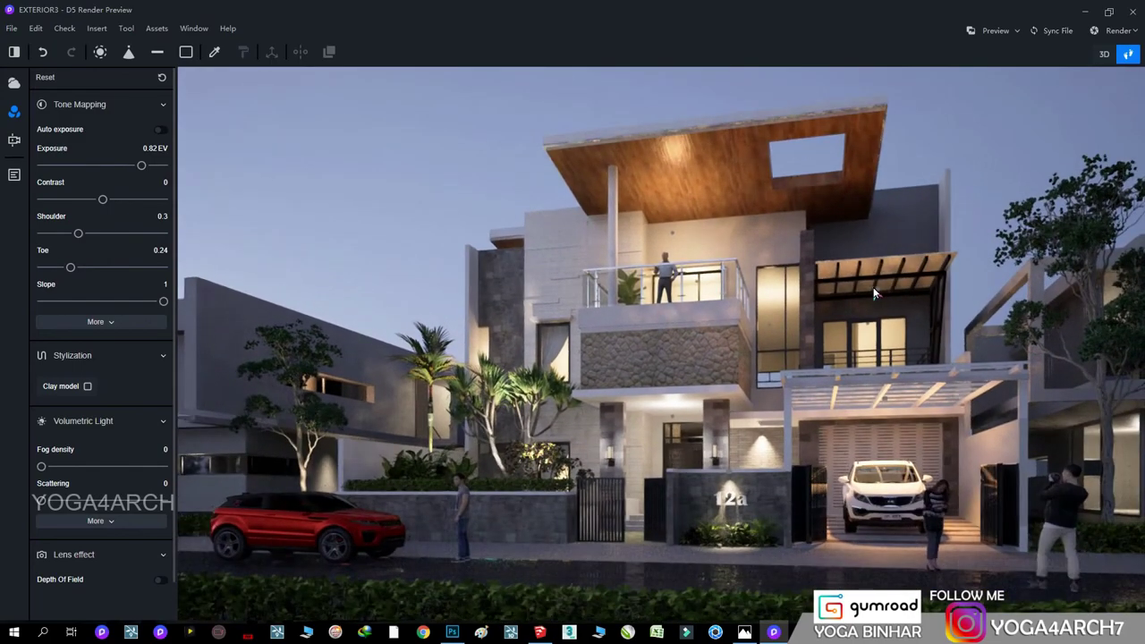
{"action": "left_click", "coordinate": [13, 174]}
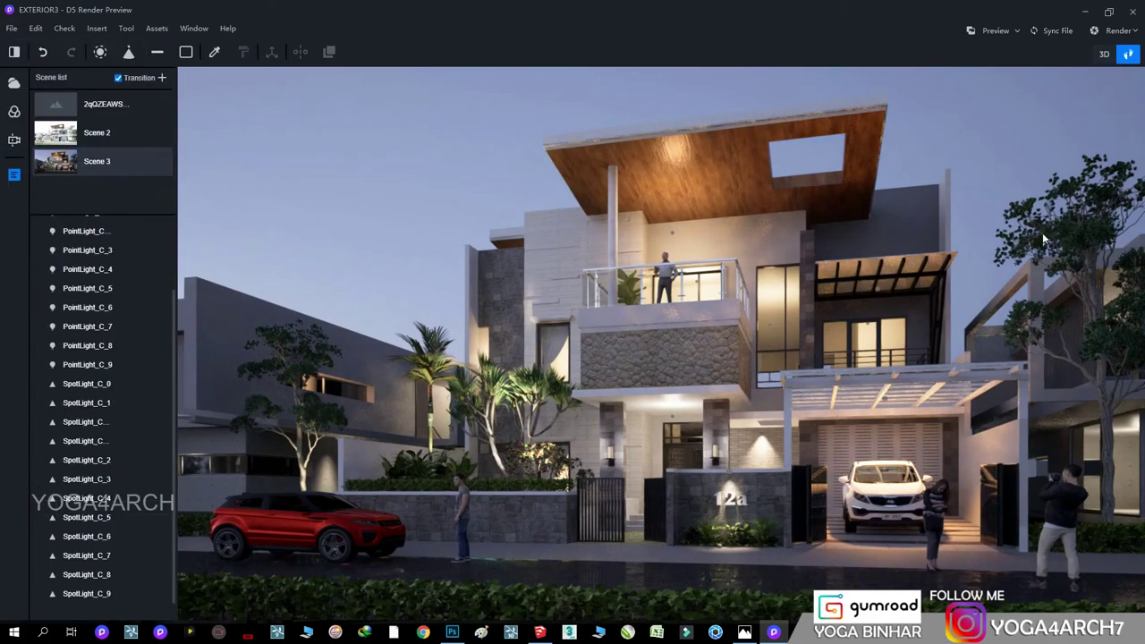
{"action": "key", "text": "F12"}
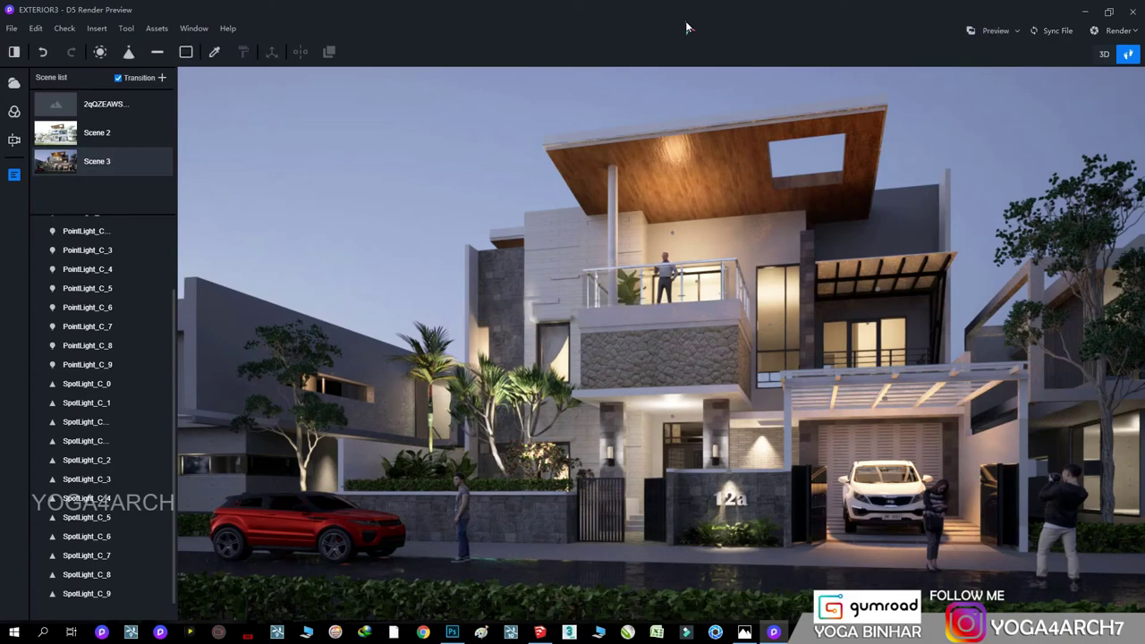
- Select the street pavement and set its normal to 1.00, specular to 0.36, and raise roughness
{"action": "left_click", "coordinate": [990, 497]}
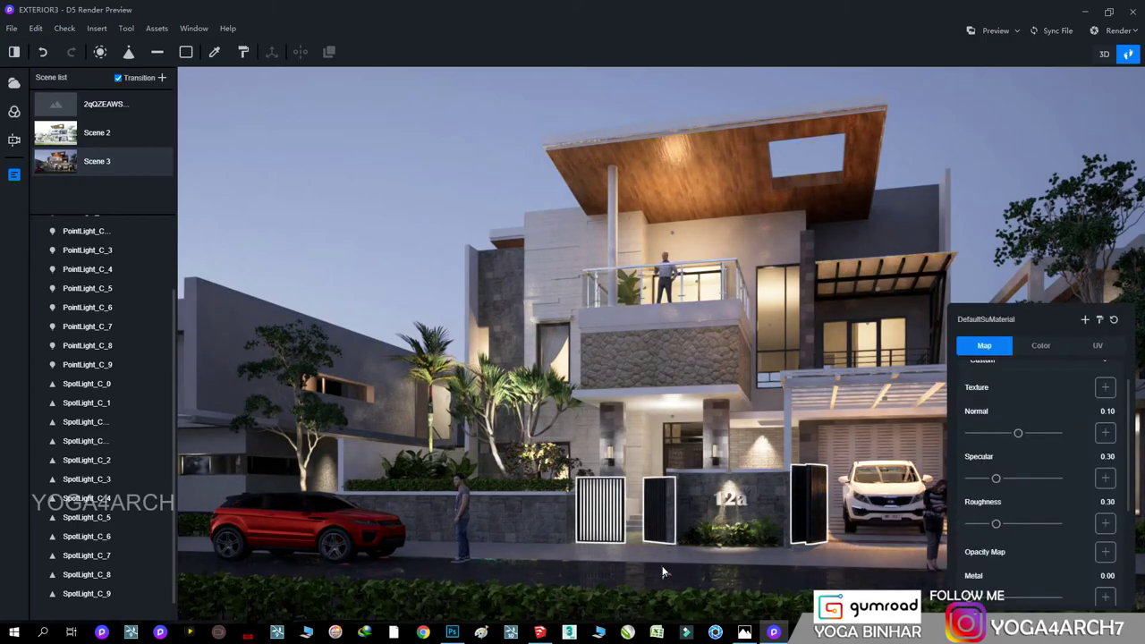
{"action": "scroll", "coordinate": [628, 545], "scroll_direction": "down", "scroll_amount": 5}
{"action": "key", "text": "Escape"}
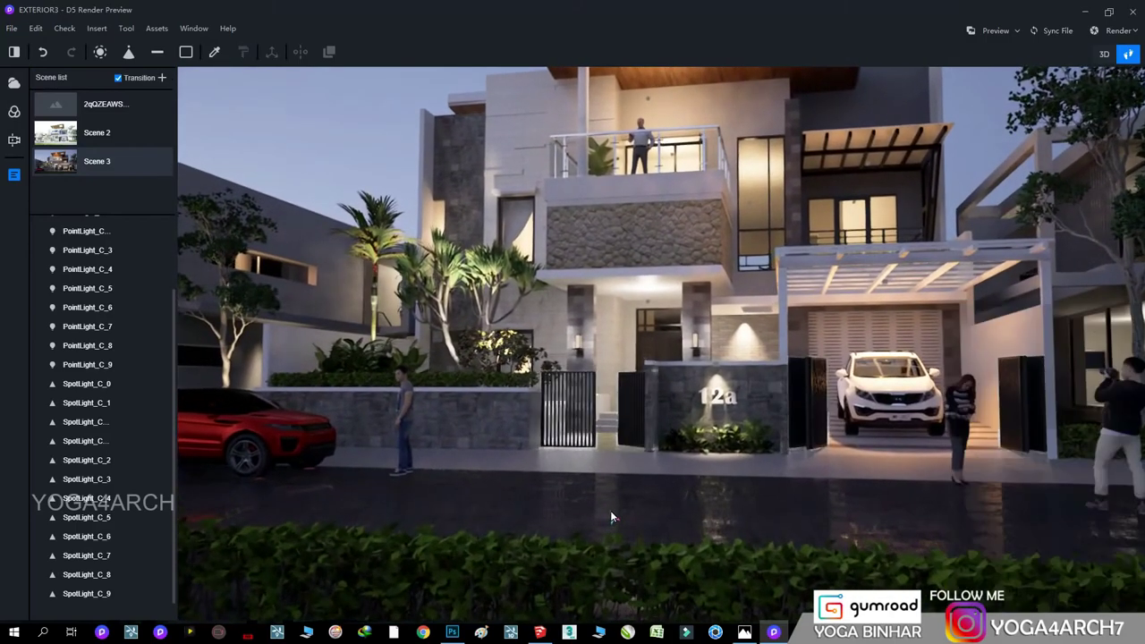
{"action": "scroll", "coordinate": [609, 517], "scroll_direction": "up", "scroll_amount": 2}
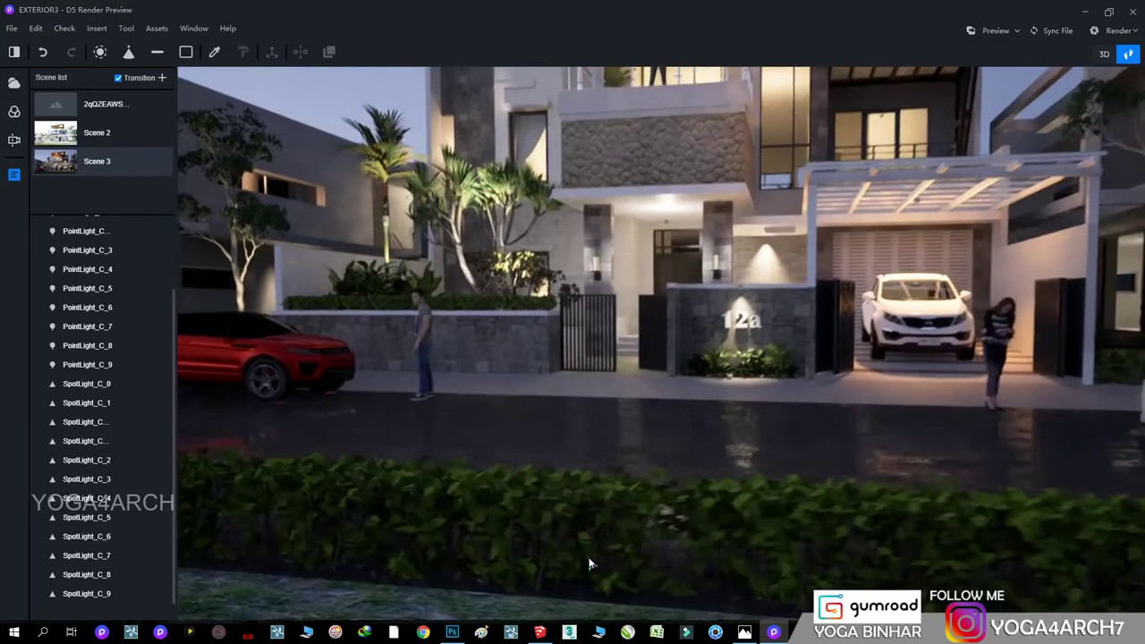
{"action": "scroll", "coordinate": [626, 483], "scroll_direction": "up", "scroll_amount": 2}
{"action": "scroll", "coordinate": [659, 373], "scroll_direction": "up", "scroll_amount": 2}
{"action": "scroll", "coordinate": [678, 335], "scroll_direction": "up", "scroll_amount": 2}
{"action": "scroll", "coordinate": [678, 335], "scroll_direction": "up", "scroll_amount": 2}
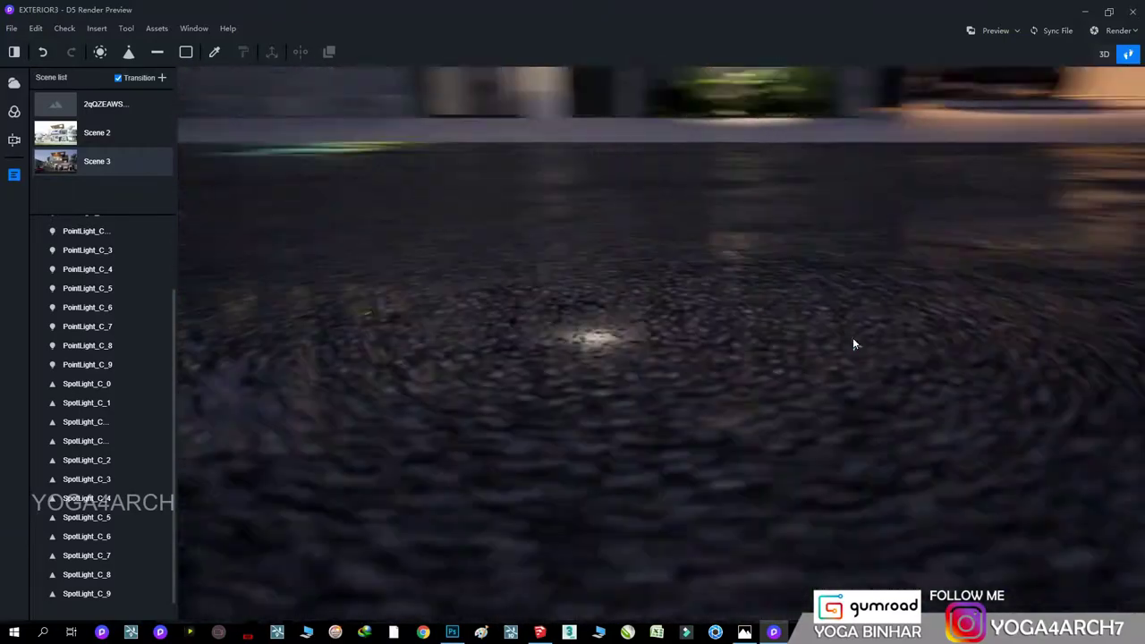
{"action": "scroll", "coordinate": [853, 338], "scroll_direction": "up", "scroll_amount": 2}
{"action": "left_click", "coordinate": [1028, 215]}
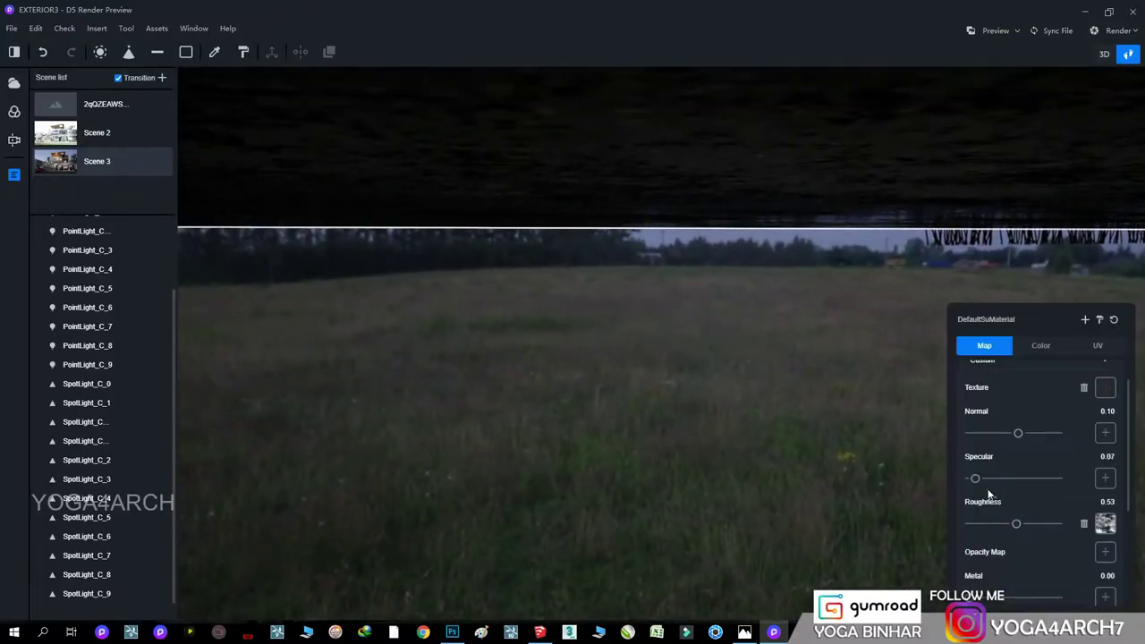
{"action": "left_click_drag", "start_coordinate": [976, 479], "coordinate": [1001, 480]}
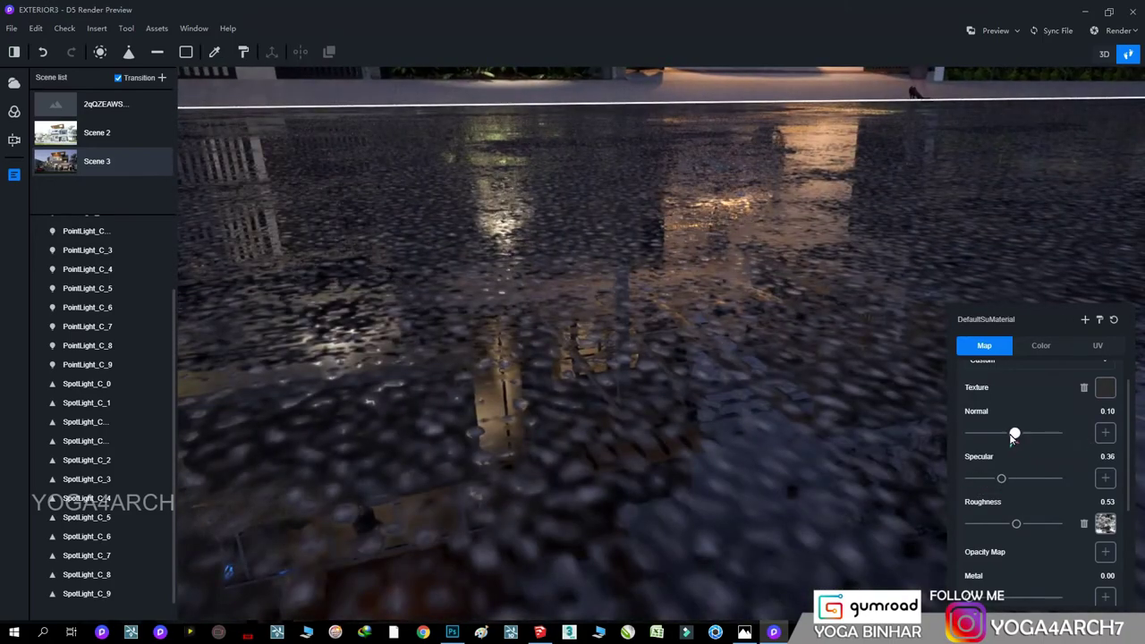
{"action": "mouse_move", "coordinate": [1016, 433]}
{"action": "left_mouse_down"}
{"action": "mouse_move", "coordinate": [986, 434]}
{"action": "mouse_move", "coordinate": [1078, 437]}
{"action": "left_mouse_up"}
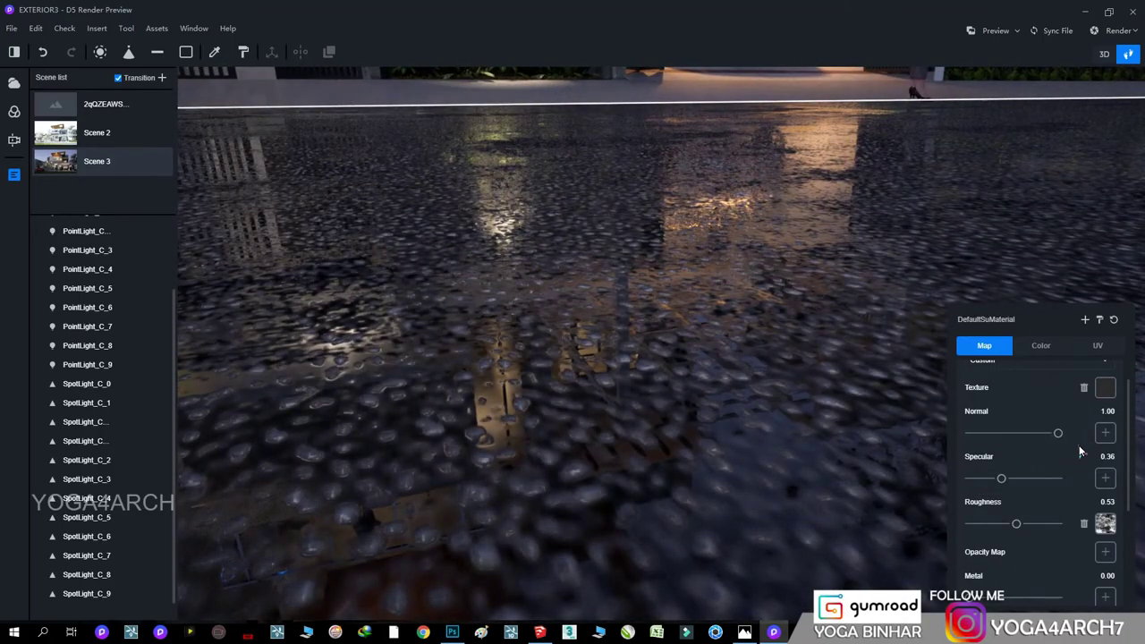
{"action": "left_click_drag", "start_coordinate": [1016, 524], "coordinate": [1058, 524]}
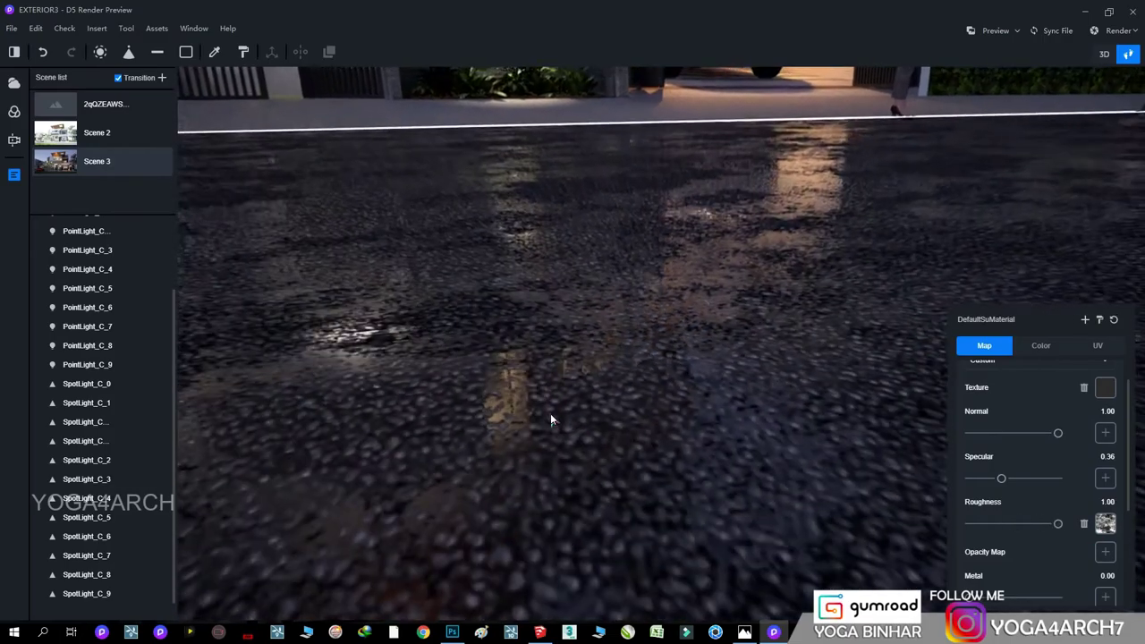
- Stretch the pavement texture vertically to 0.09, darken colour value to 33, and set roughness 0.44
{"action": "right_click_drag", "start_coordinate": [550, 413], "coordinate": [327, 346]}
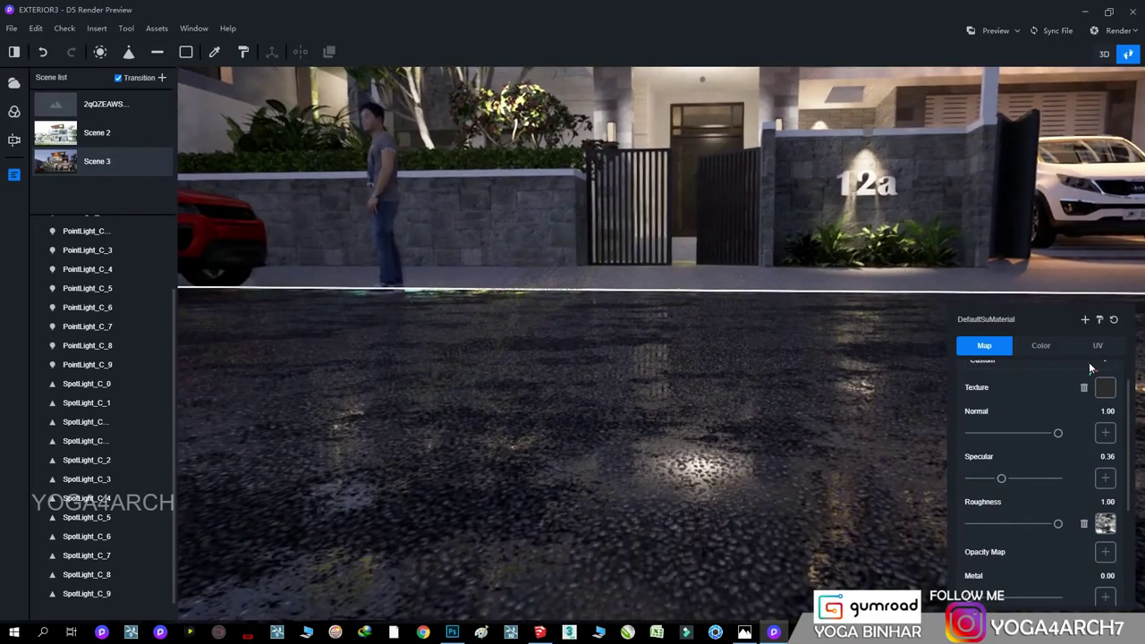
{"action": "left_click", "coordinate": [1096, 347]}
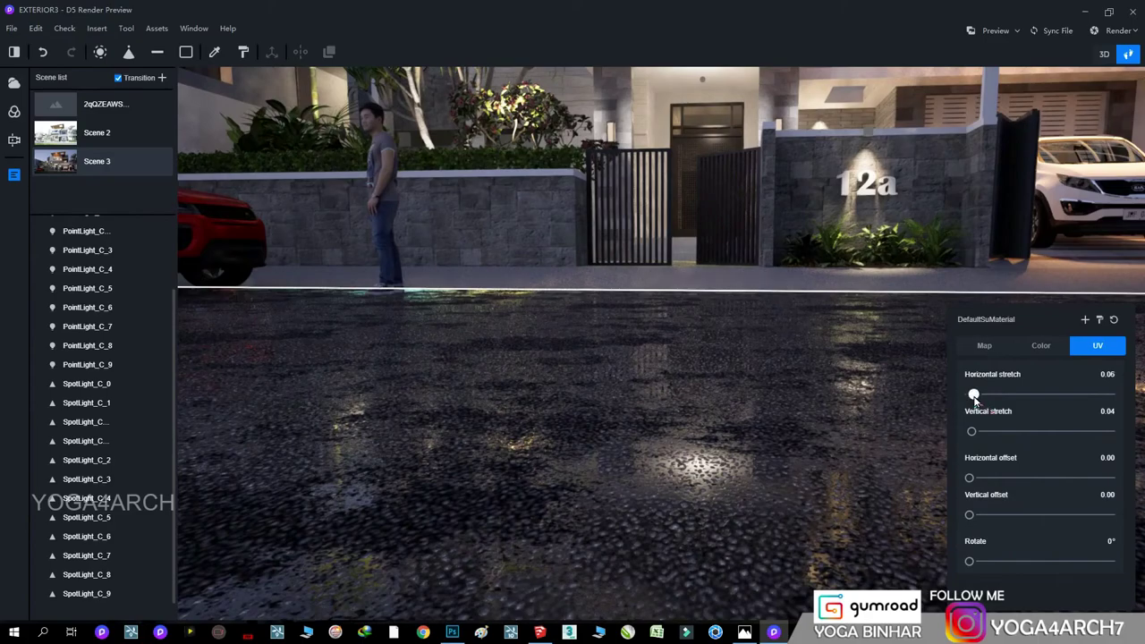
{"action": "left_click_drag", "start_coordinate": [971, 432], "coordinate": [974, 432]}
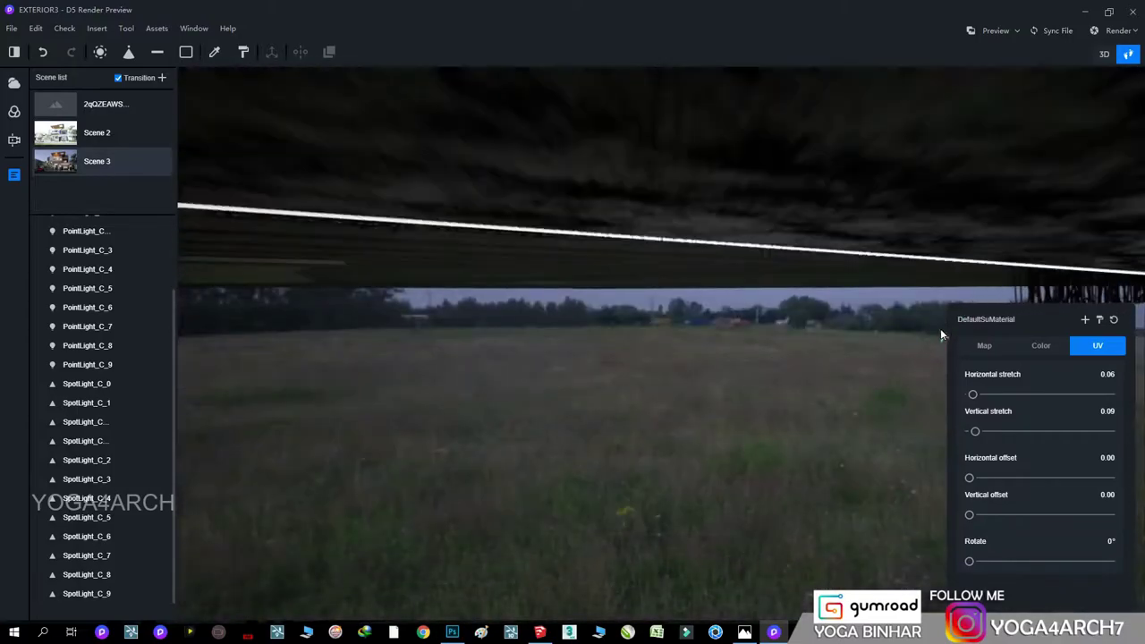
{"action": "left_click", "coordinate": [1040, 345]}
{"action": "left_click_drag", "start_coordinate": [1047, 477], "coordinate": [1031, 476]}
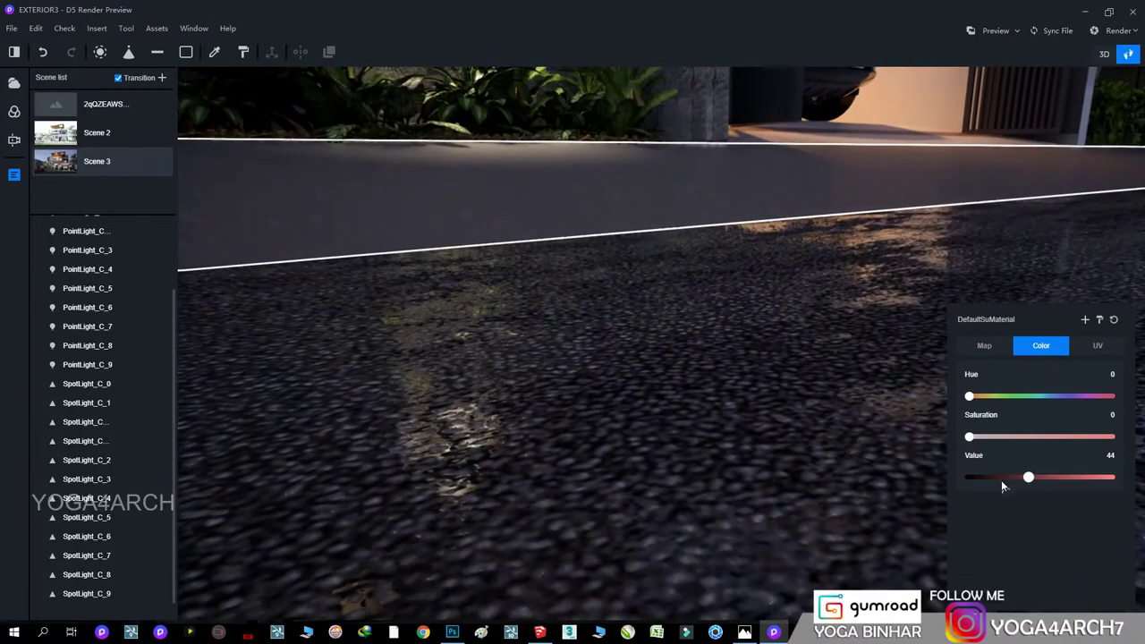
{"action": "left_click", "coordinate": [1008, 479]}
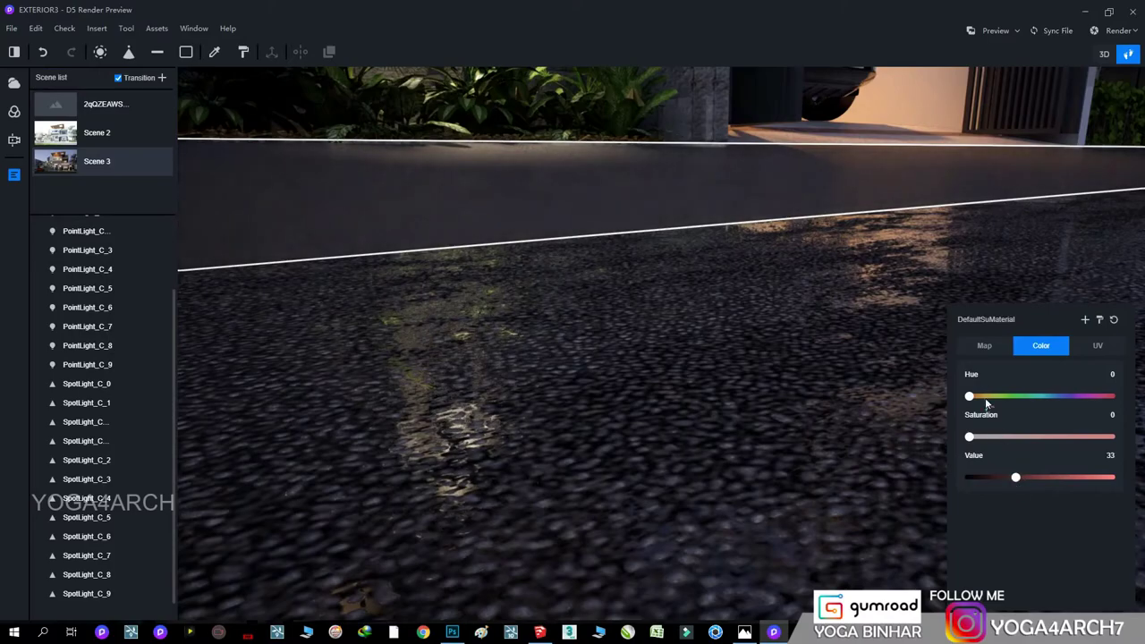
{"action": "left_click", "coordinate": [984, 345]}
{"action": "left_click", "coordinate": [1000, 525]}
{"action": "left_click_drag", "start_coordinate": [1006, 525], "coordinate": [1009, 525]}
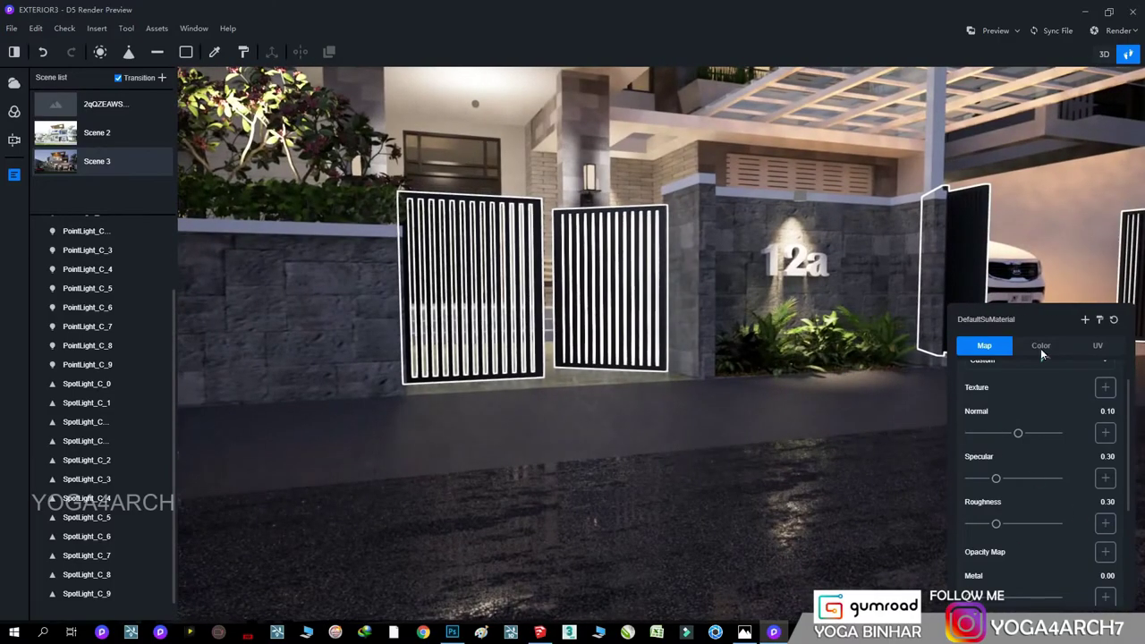
- Check the gate material's colour and map settings, then frame the red car
{"action": "left_click", "coordinate": [1040, 346]}
{"action": "left_click", "coordinate": [984, 346]}
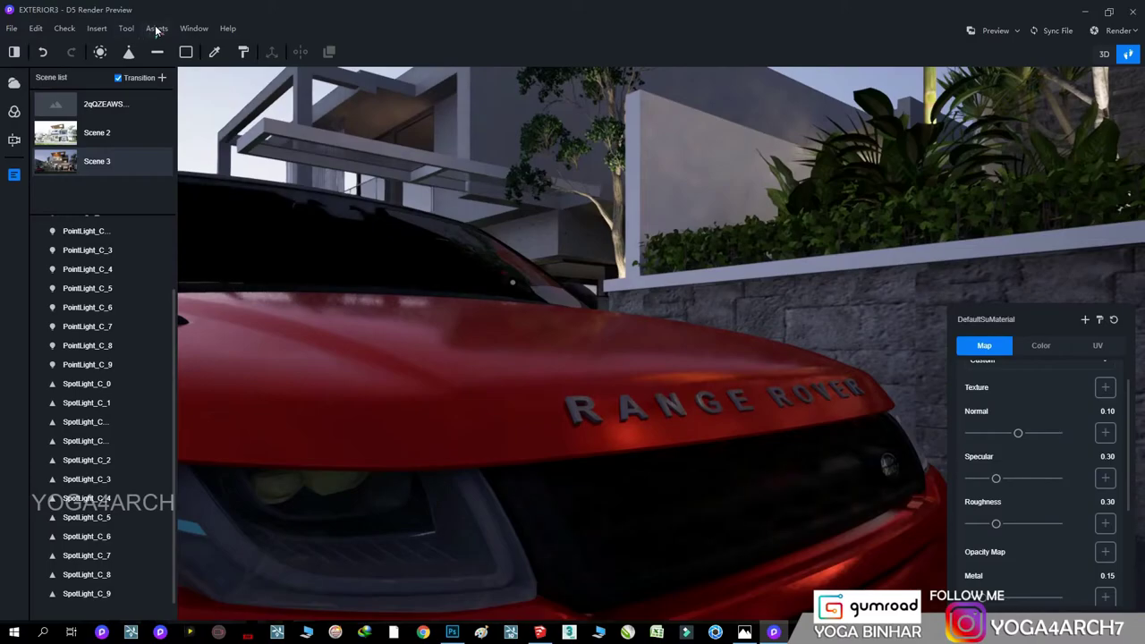
{"action": "left_click", "coordinate": [156, 30]}
{"action": "left_click_drag", "start_coordinate": [384, 421], "coordinate": [648, 208]}
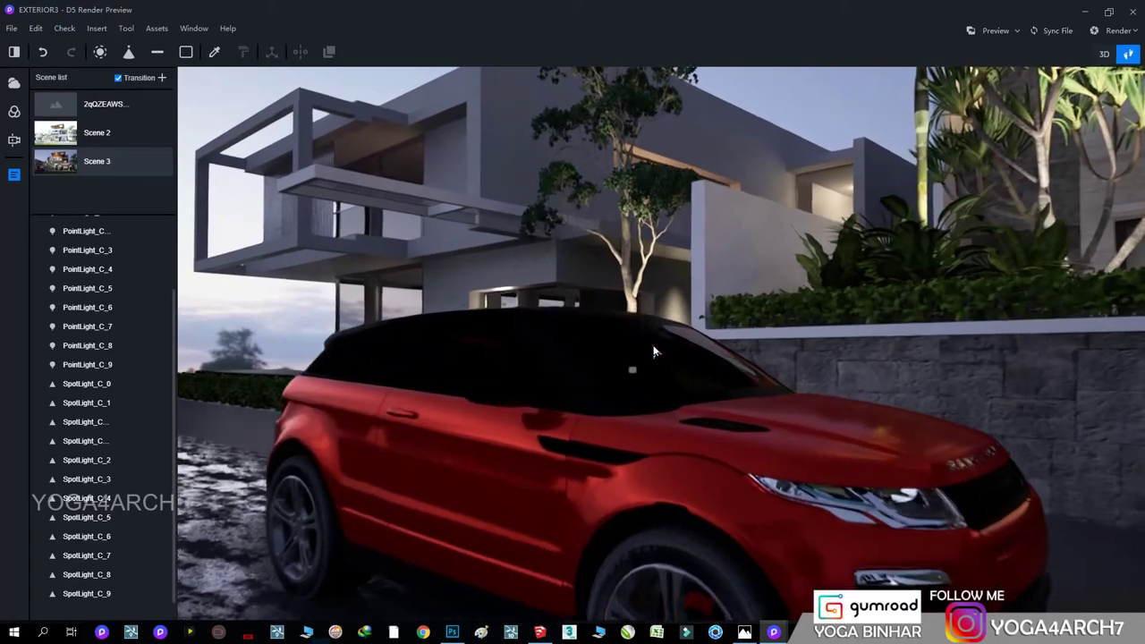
- Set the red car paint to roughness 0.19, metal 0.00 and colour value 2
{"action": "left_click", "coordinate": [548, 366]}
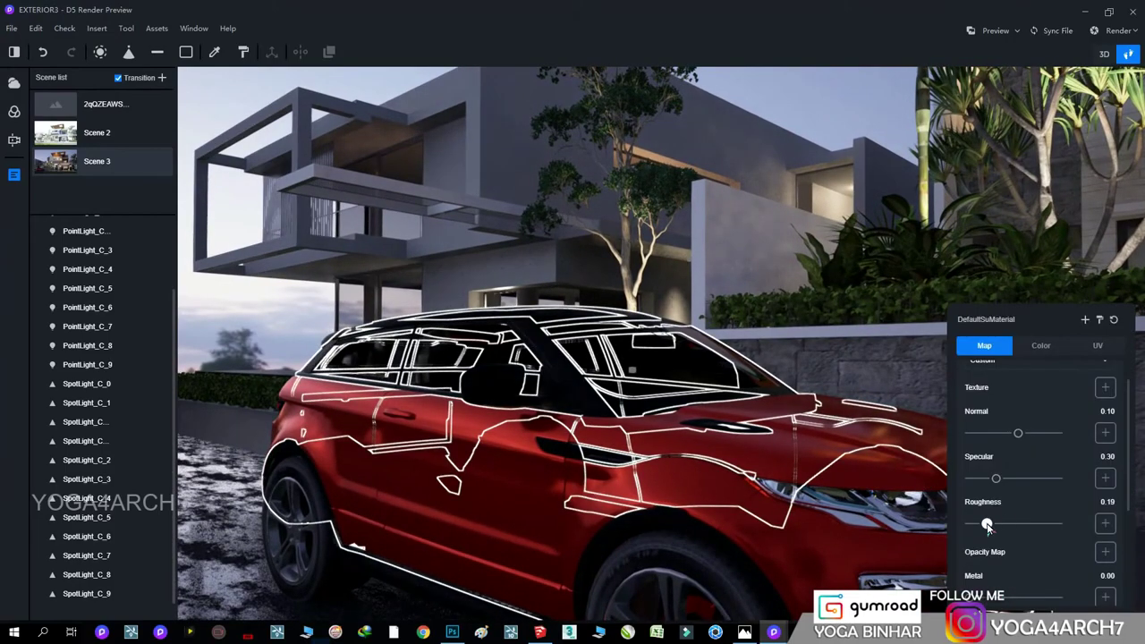
{"action": "left_click", "coordinate": [1041, 345]}
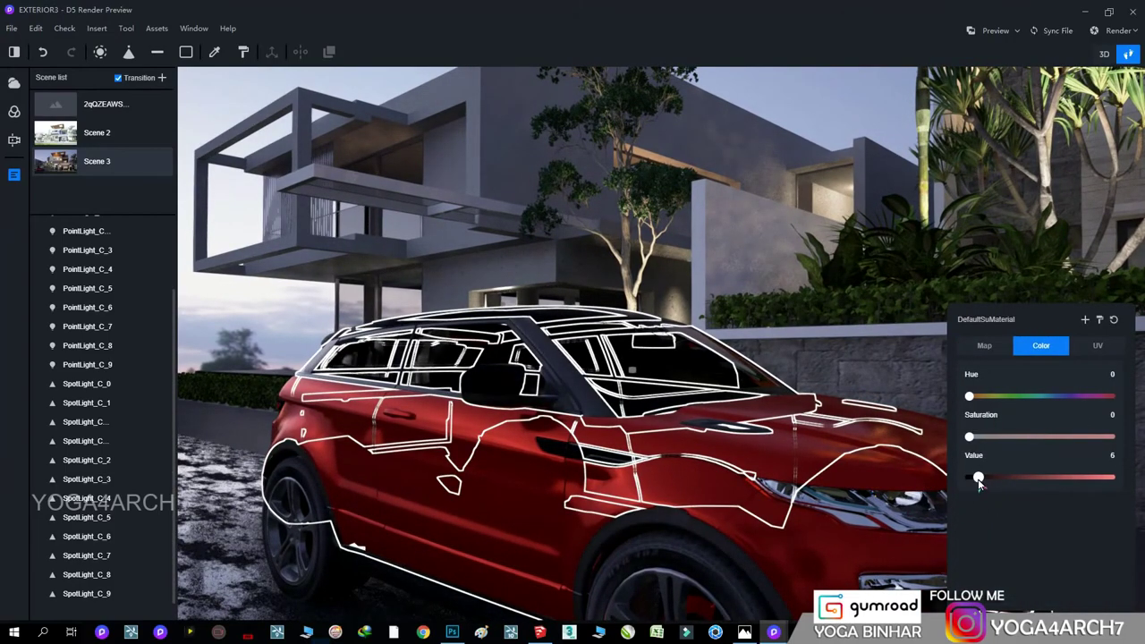
{"action": "key", "text": "Escape"}
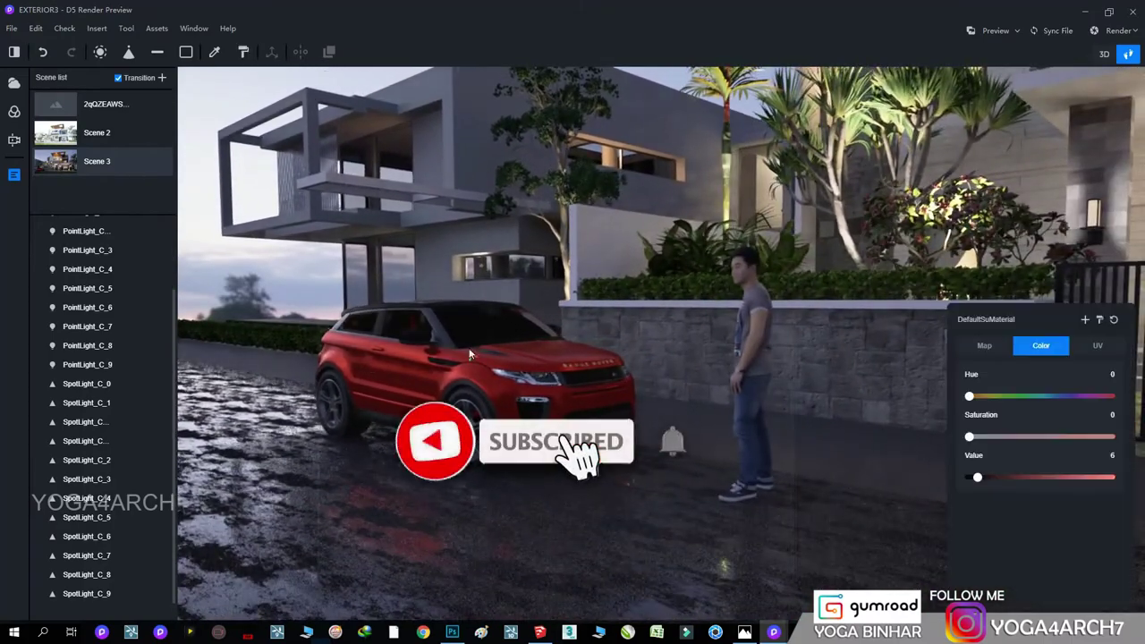
{"action": "left_click", "coordinate": [468, 354]}
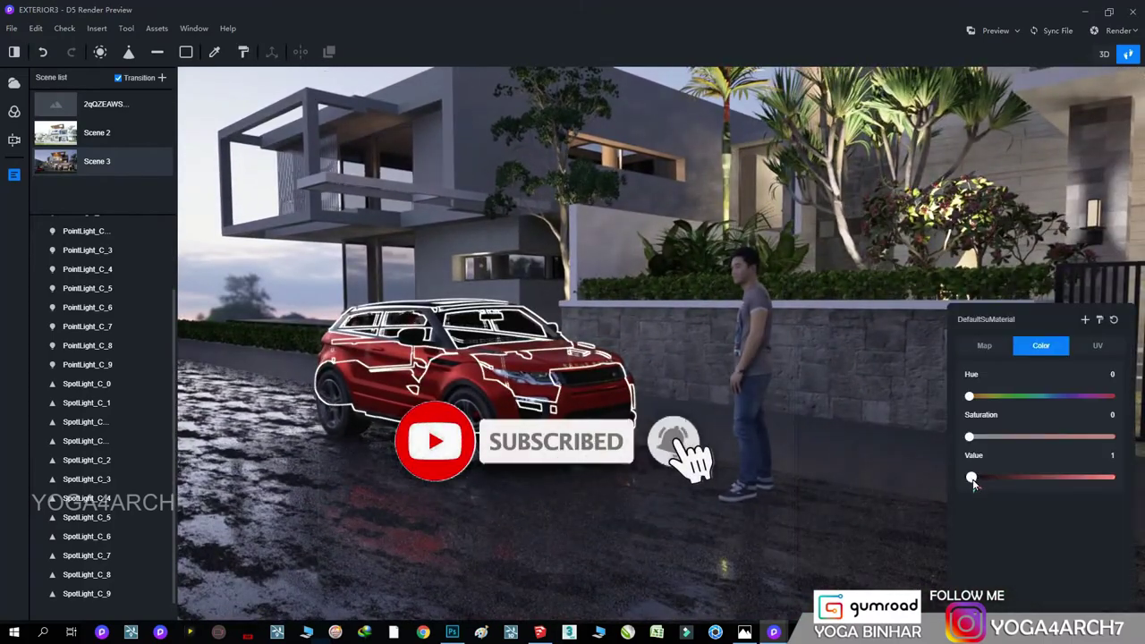
{"action": "left_click", "coordinate": [61, 165]}
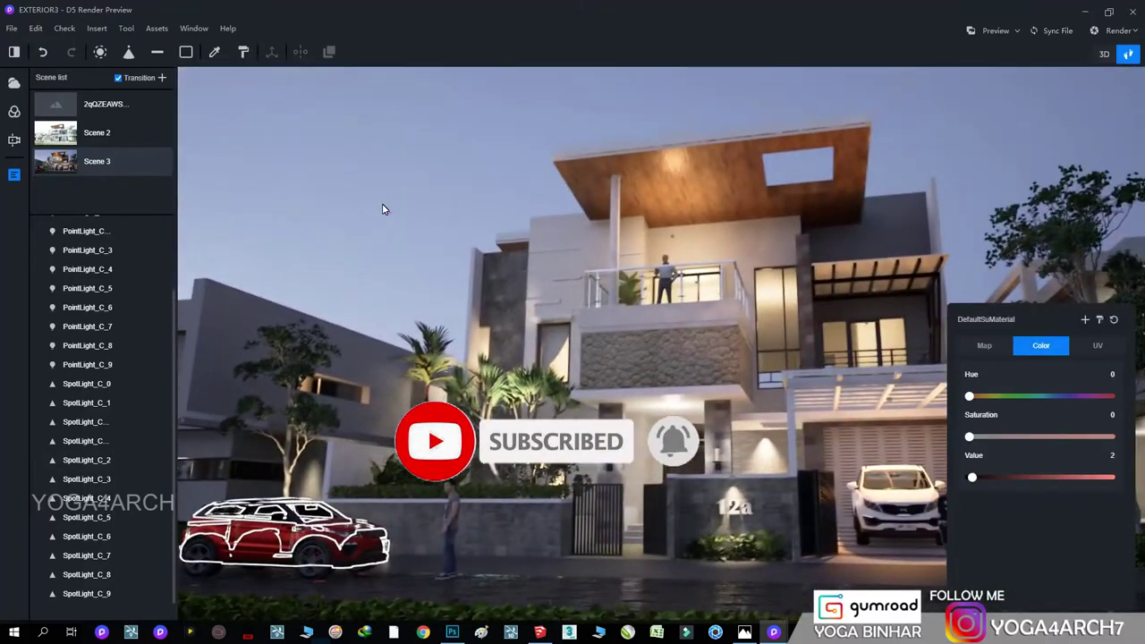
- Brighten the pergola material's colour value to 59
{"action": "left_click", "coordinate": [912, 130]}
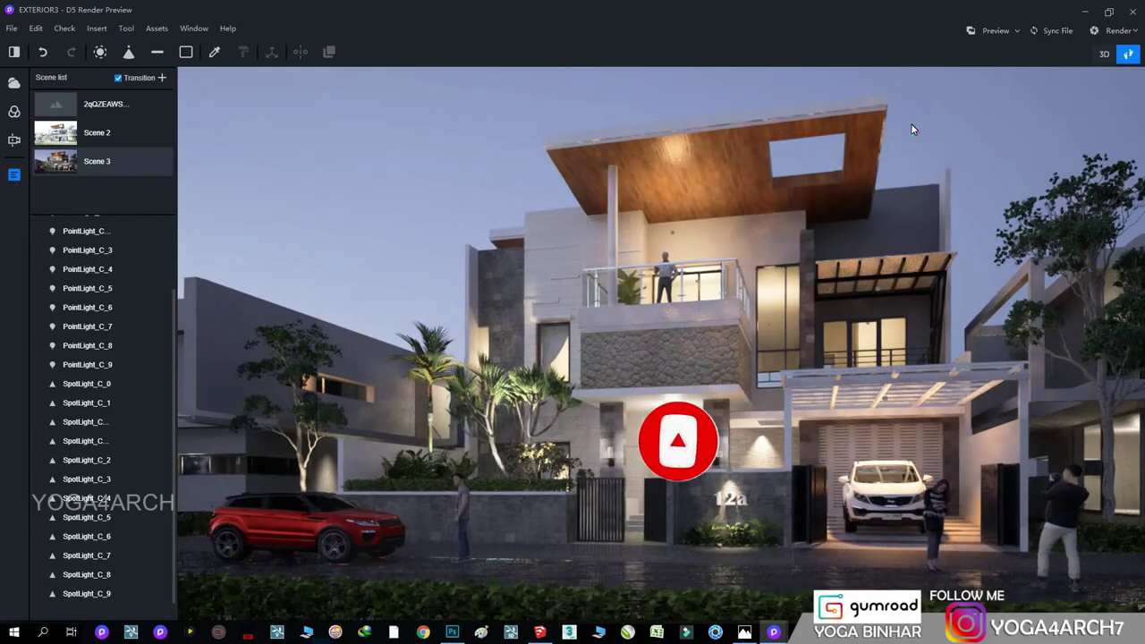
{"action": "left_click", "coordinate": [931, 281]}
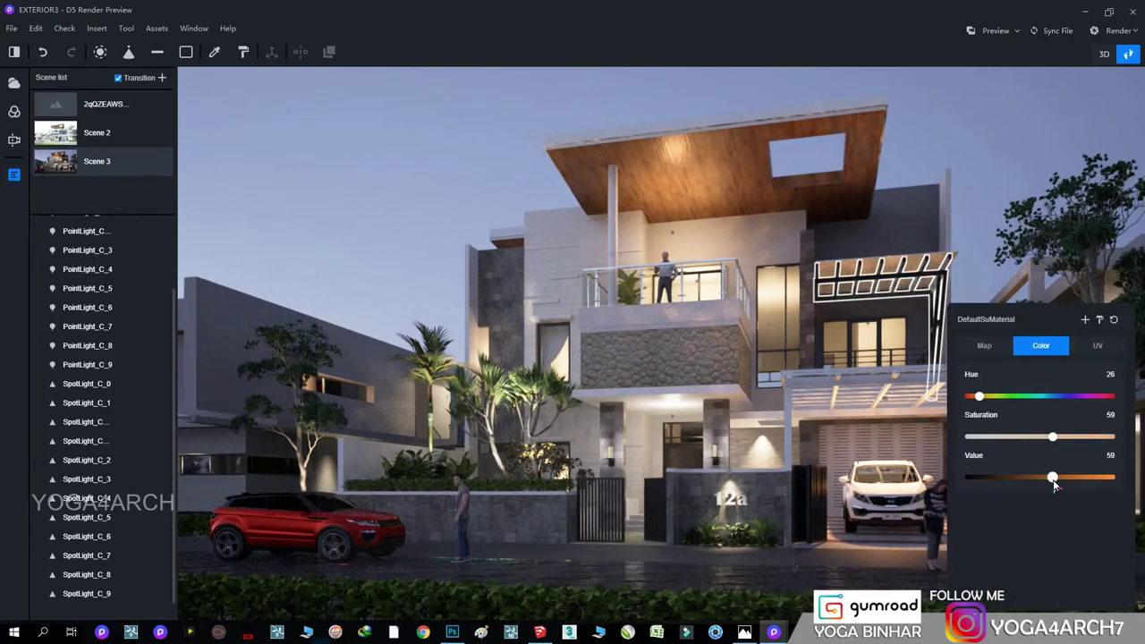
{"action": "left_click_drag", "start_coordinate": [979, 477], "coordinate": [1005, 477]}
{"action": "left_click", "coordinate": [944, 130]}
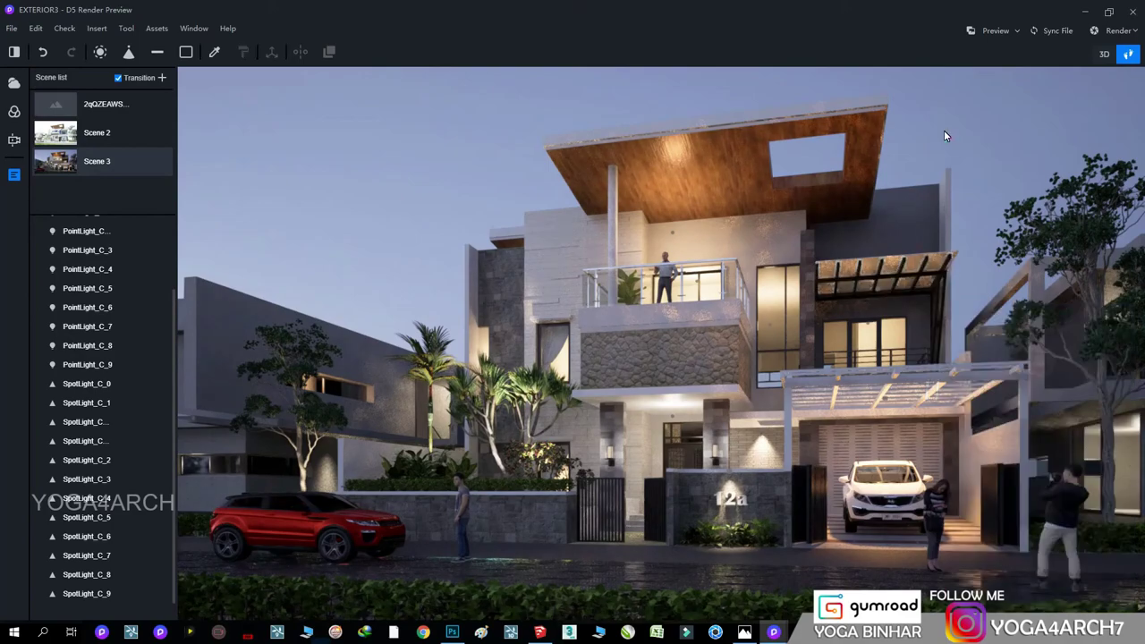
- Darken the window frames' material to value 4 with saturation 52
{"action": "left_click", "coordinate": [881, 347]}
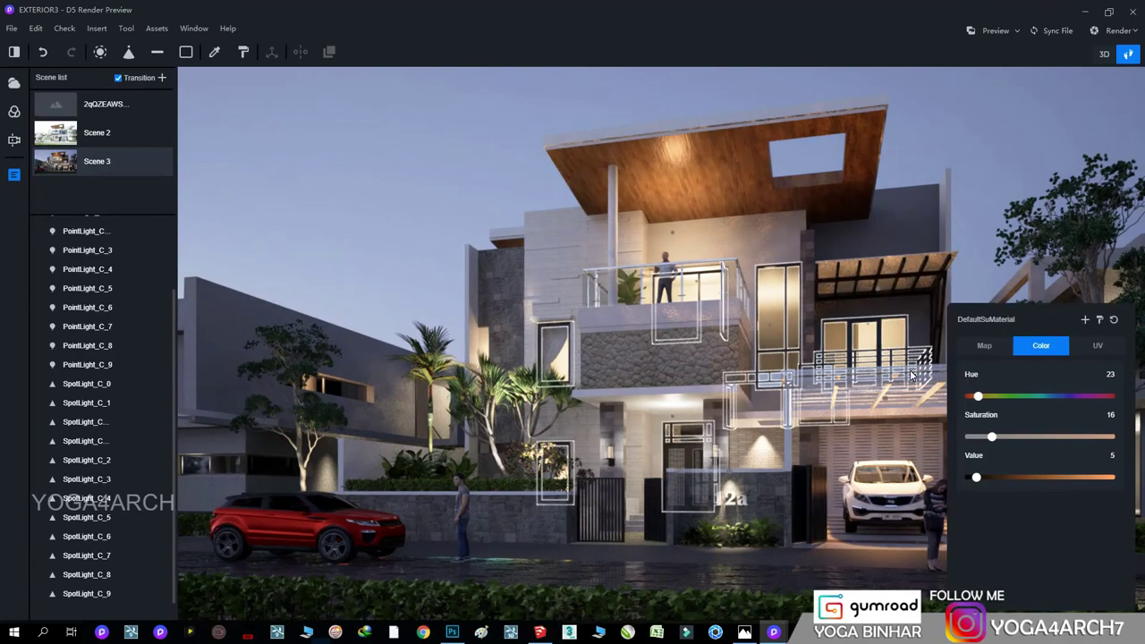
{"action": "left_click_drag", "start_coordinate": [980, 476], "coordinate": [1014, 479]}
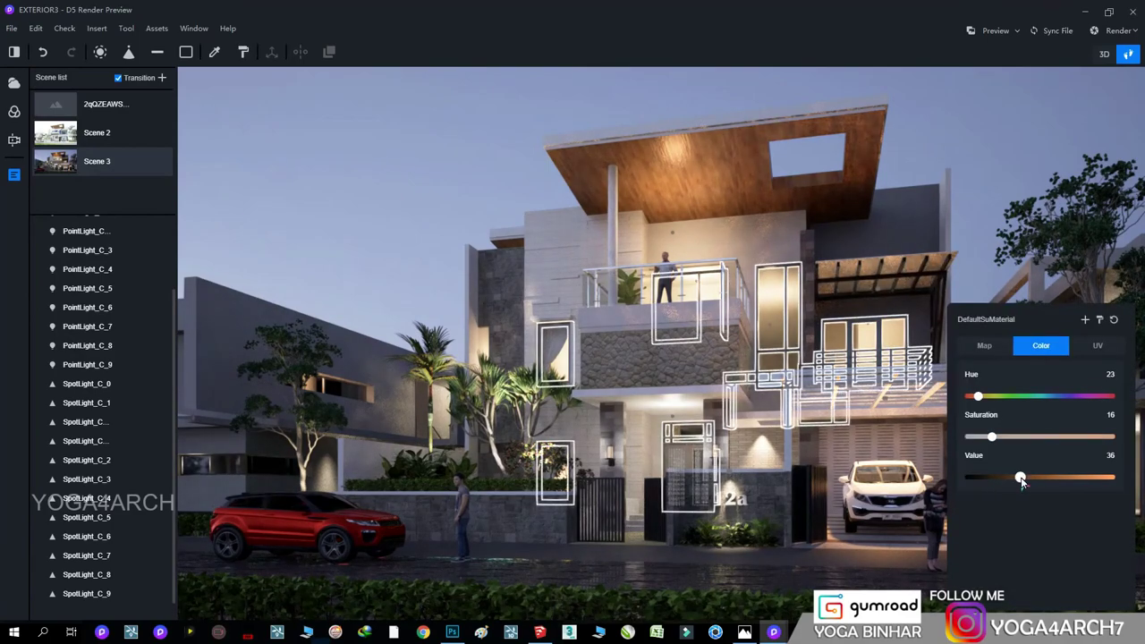
{"action": "left_click", "coordinate": [991, 173]}
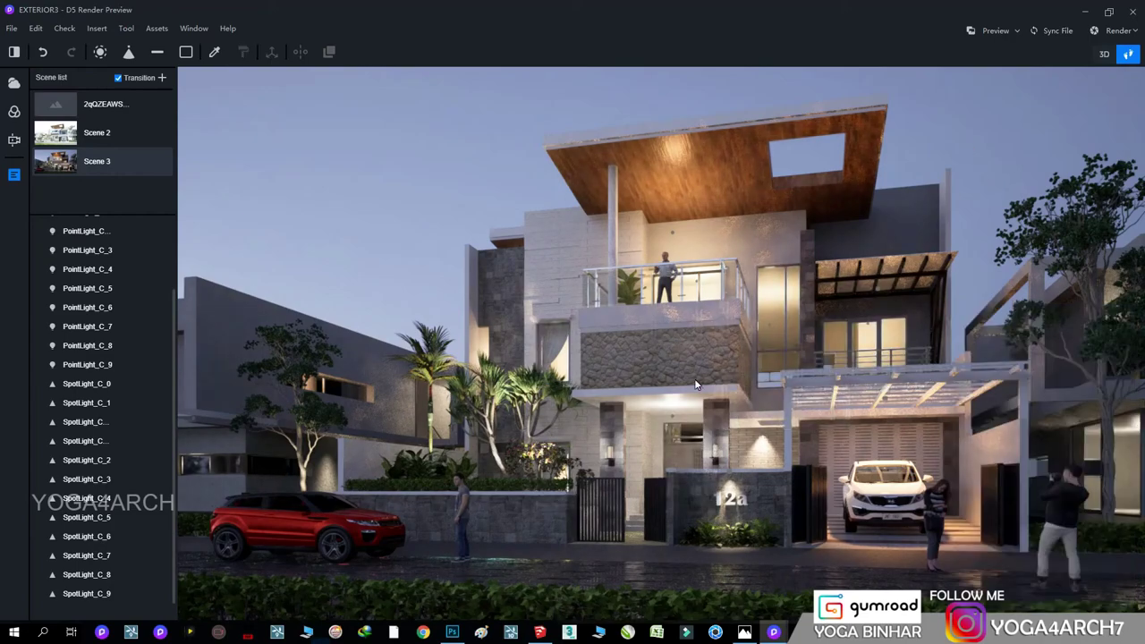
{"action": "left_click", "coordinate": [881, 344]}
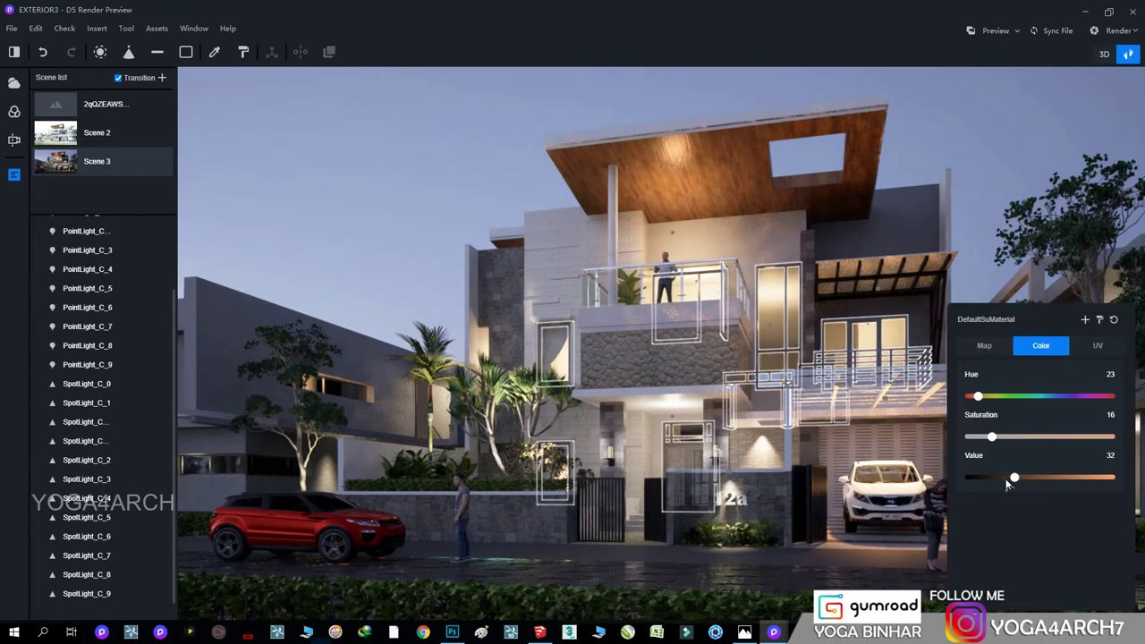
{"action": "left_click_drag", "start_coordinate": [1012, 477], "coordinate": [974, 477]}
{"action": "left_click_drag", "start_coordinate": [978, 437], "coordinate": [1033, 437]}
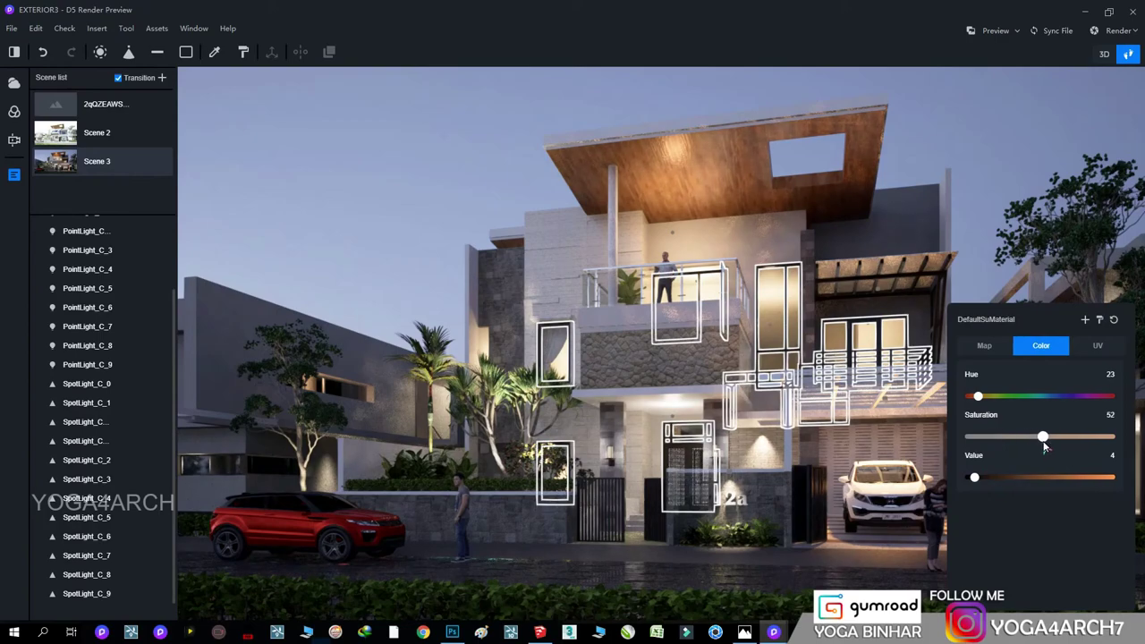
{"action": "left_click", "coordinate": [971, 226]}
{"action": "left_click", "coordinate": [879, 289]}
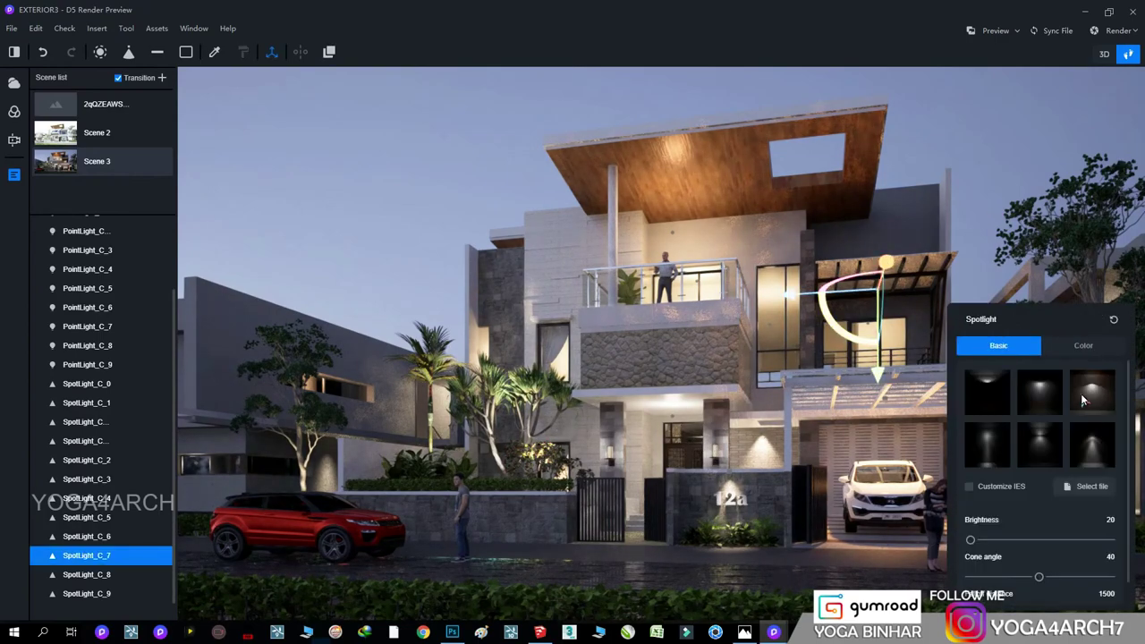
{"action": "left_click", "coordinate": [988, 199]}
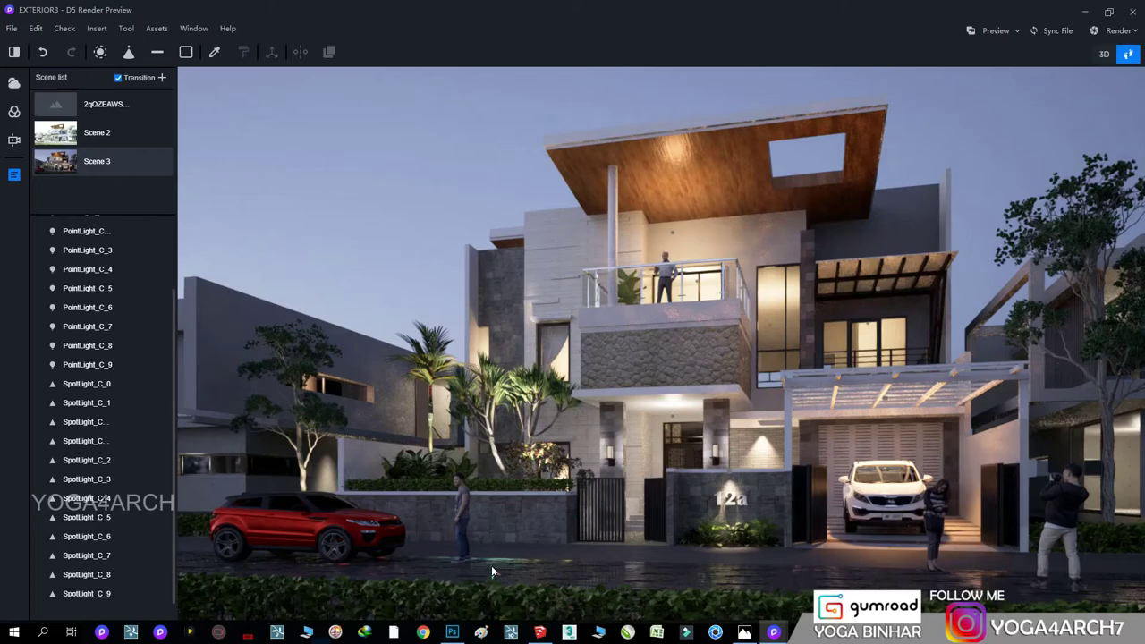
- Fly down to street level and select the street surface material
{"action": "scroll", "coordinate": [564, 527], "scroll_direction": "up", "scroll_amount": 3}
{"action": "scroll", "coordinate": [536, 532], "scroll_direction": "up", "scroll_amount": 3}
{"action": "scroll", "coordinate": [477, 541], "scroll_direction": "up", "scroll_amount": 4}
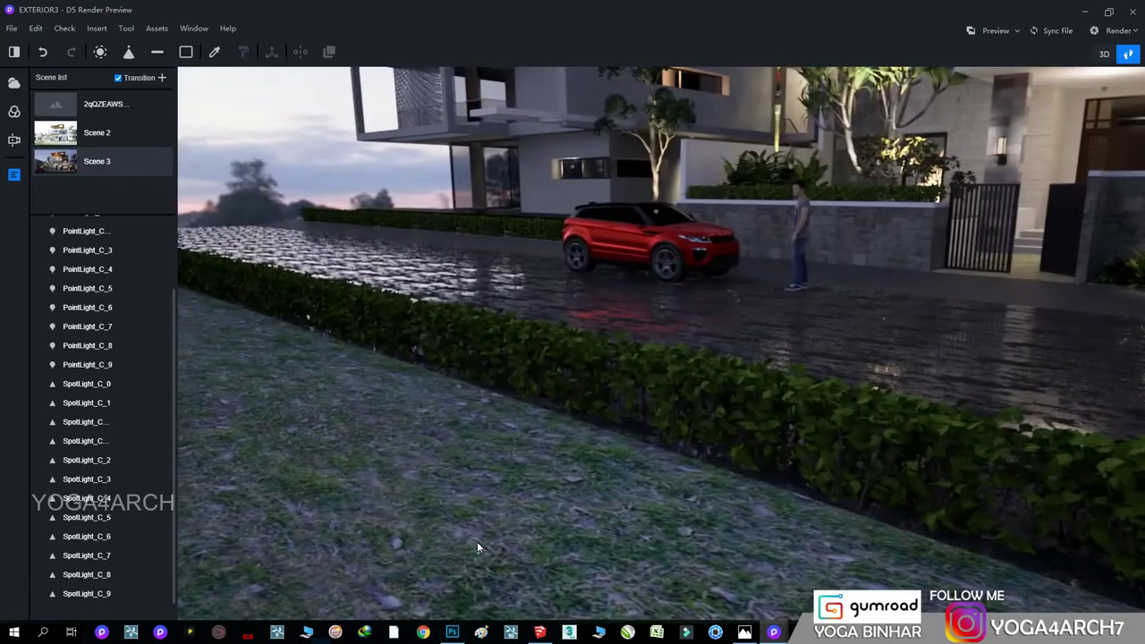
{"action": "scroll", "coordinate": [823, 338], "scroll_direction": "up", "scroll_amount": 2}
{"action": "scroll", "coordinate": [784, 327], "scroll_direction": "up", "scroll_amount": 2}
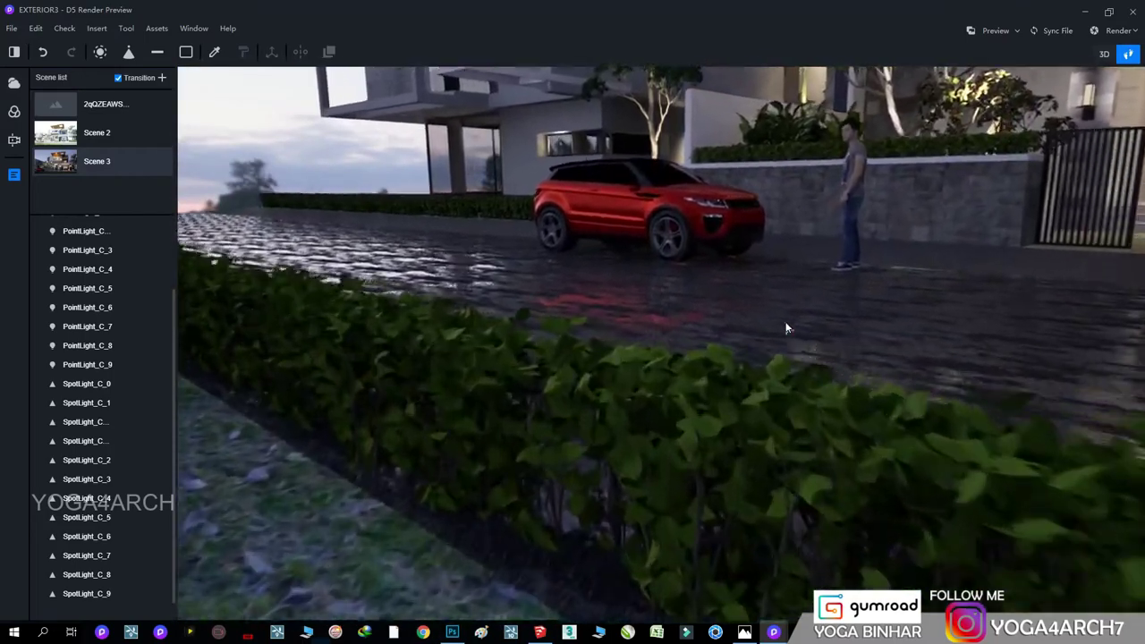
{"action": "scroll", "coordinate": [890, 268], "scroll_direction": "up", "scroll_amount": 2}
{"action": "scroll", "coordinate": [895, 259], "scroll_direction": "up", "scroll_amount": 2}
{"action": "scroll", "coordinate": [792, 284], "scroll_direction": "up", "scroll_amount": 2}
{"action": "scroll", "coordinate": [761, 399], "scroll_direction": "up", "scroll_amount": 2}
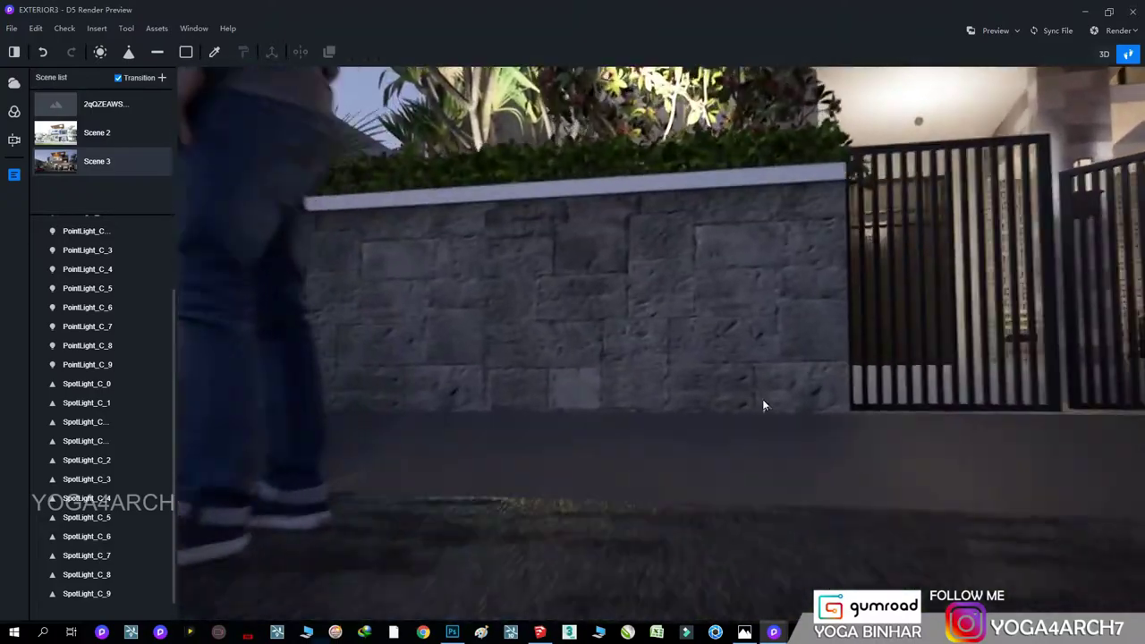
{"action": "scroll", "coordinate": [665, 504], "scroll_direction": "up", "scroll_amount": 1}
{"action": "scroll", "coordinate": [644, 491], "scroll_direction": "down", "scroll_amount": 2}
{"action": "scroll", "coordinate": [572, 492], "scroll_direction": "up", "scroll_amount": 2}
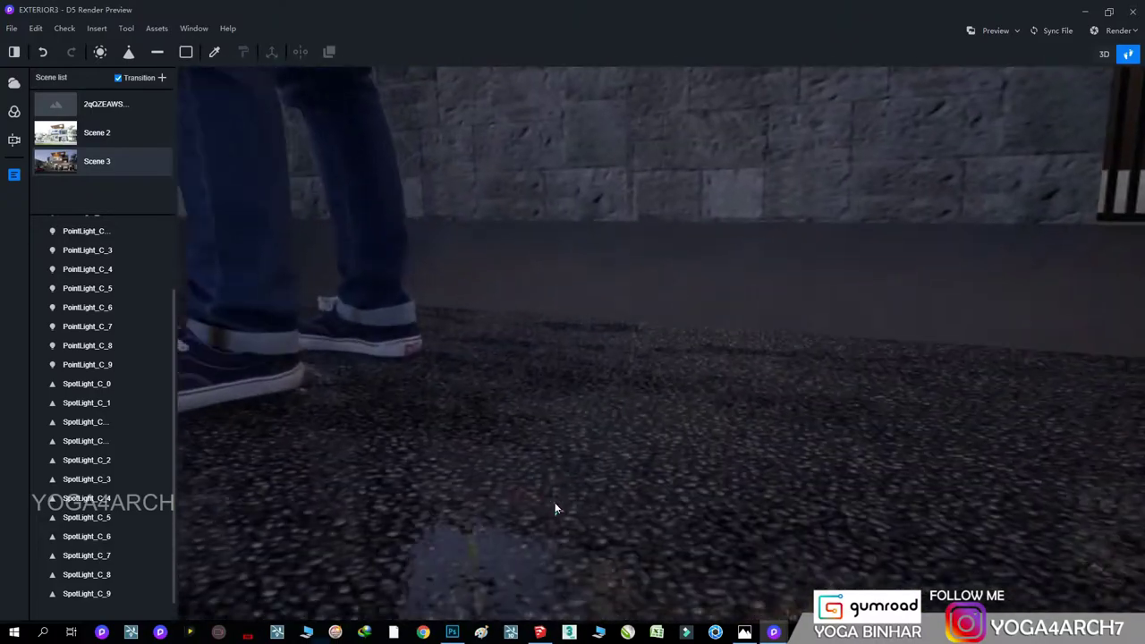
{"action": "scroll", "coordinate": [554, 509], "scroll_direction": "up", "scroll_amount": 2}
{"action": "scroll", "coordinate": [572, 311], "scroll_direction": "up", "scroll_amount": 2}
{"action": "scroll", "coordinate": [572, 305], "scroll_direction": "up", "scroll_amount": 1}
{"action": "left_click", "coordinate": [618, 235]}
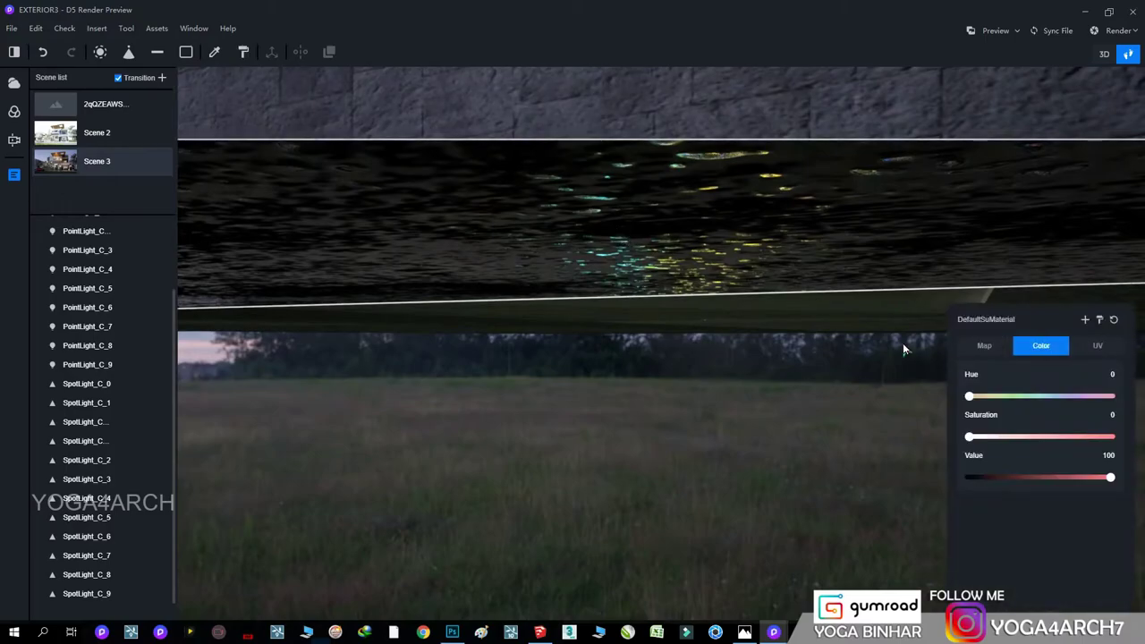
{"action": "scroll", "coordinate": [679, 522], "scroll_direction": "down", "scroll_amount": 2}
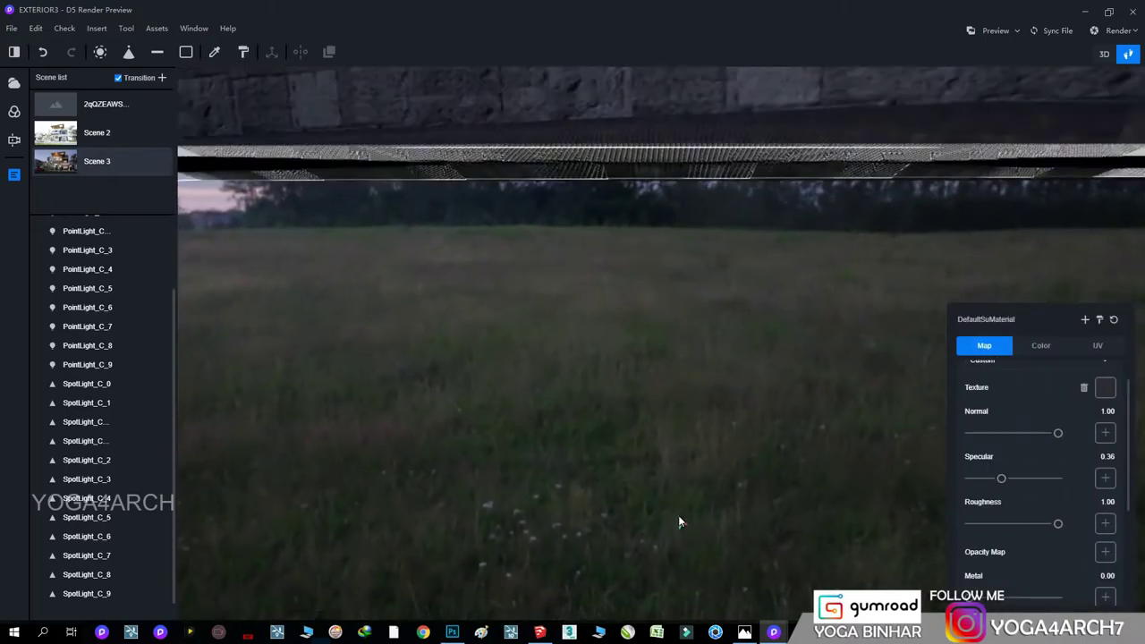
{"action": "scroll", "coordinate": [626, 448], "scroll_direction": "down", "scroll_amount": 1}
{"action": "scroll", "coordinate": [596, 409], "scroll_direction": "down", "scroll_amount": 1}
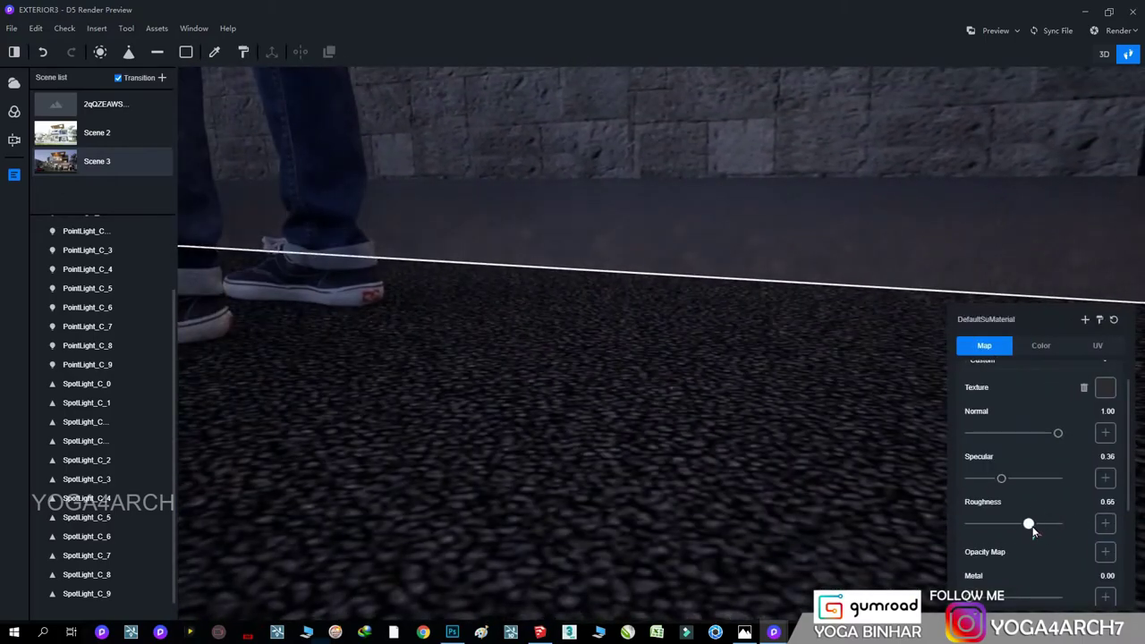
- Set the street surface to roughness 0.51, specular 0.39 and normal 0.15, then return to Scene 3
{"action": "left_click_drag", "start_coordinate": [1033, 531], "coordinate": [1002, 528]}
{"action": "scroll", "coordinate": [518, 434], "scroll_direction": "down", "scroll_amount": 2}
{"action": "scroll", "coordinate": [548, 385], "scroll_direction": "down", "scroll_amount": 3}
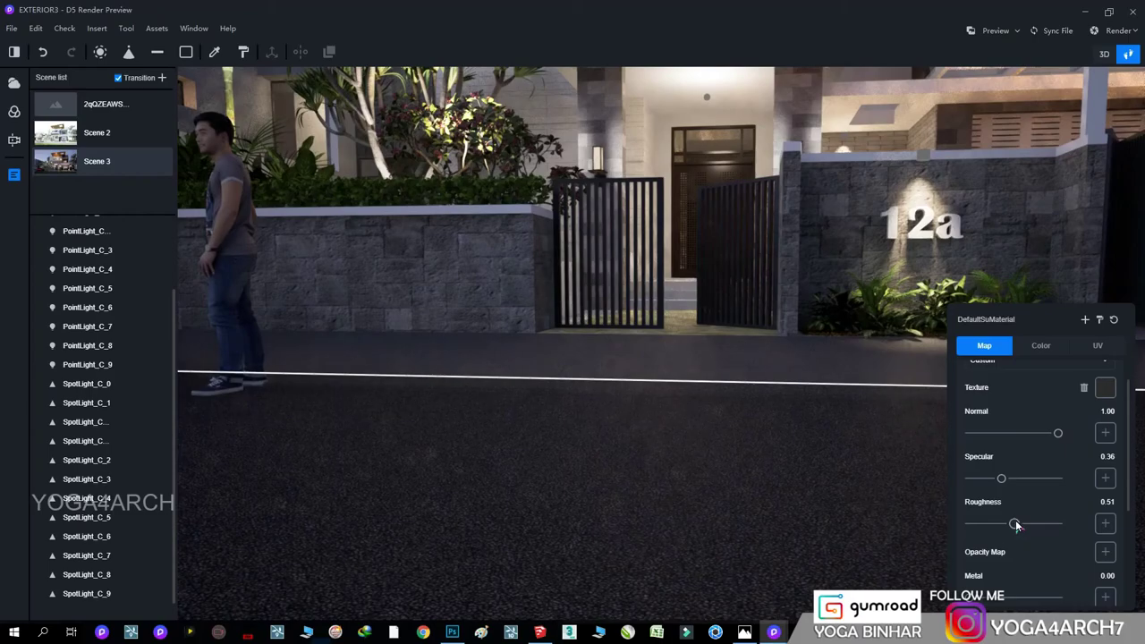
{"action": "left_click_drag", "start_coordinate": [1000, 483], "coordinate": [1003, 478]}
{"action": "left_click_drag", "start_coordinate": [1057, 433], "coordinate": [1022, 436]}
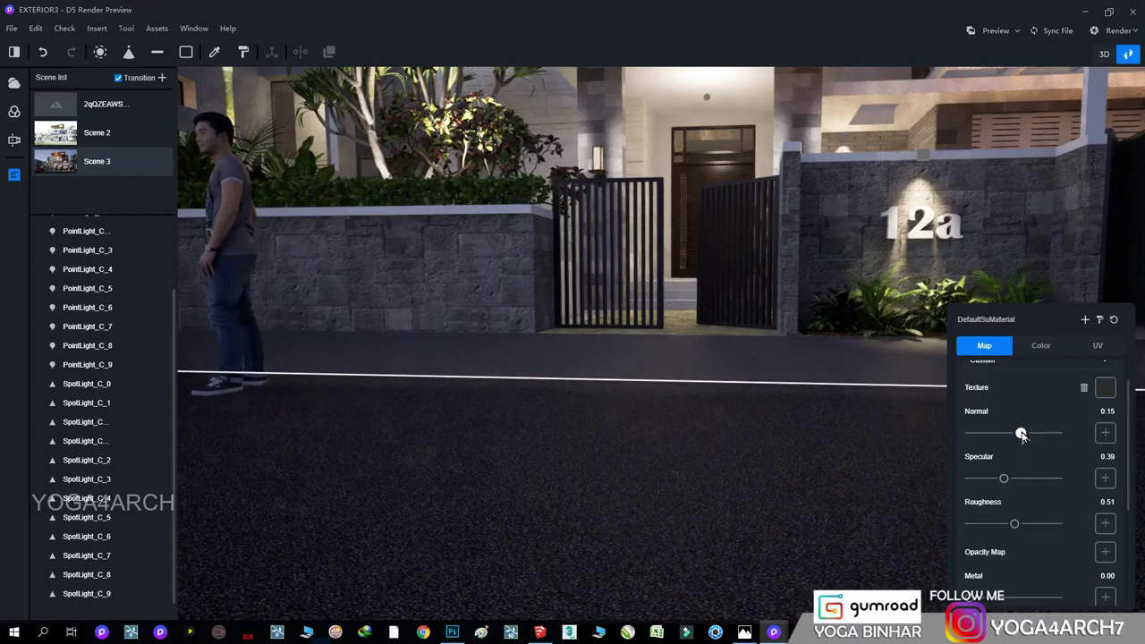
{"action": "left_click", "coordinate": [52, 163]}
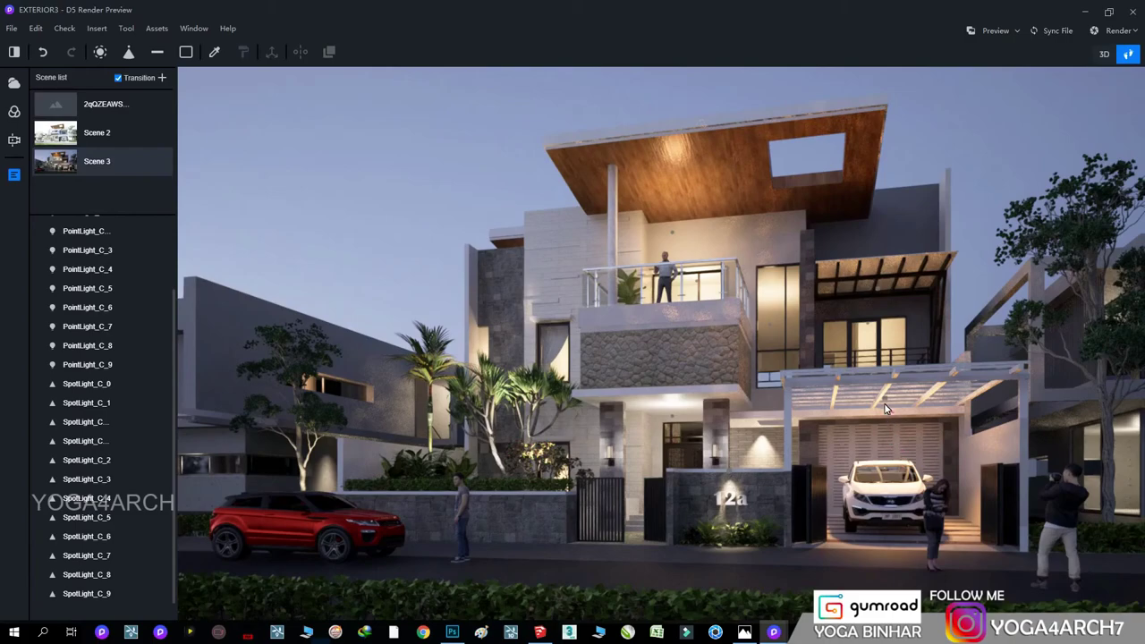
- Inspect the pergola glass material, then widen the carport spotlight's cone angle to 59
{"action": "left_click", "coordinate": [886, 409]}
{"action": "left_click", "coordinate": [1056, 519]}
{"action": "left_click", "coordinate": [984, 346]}
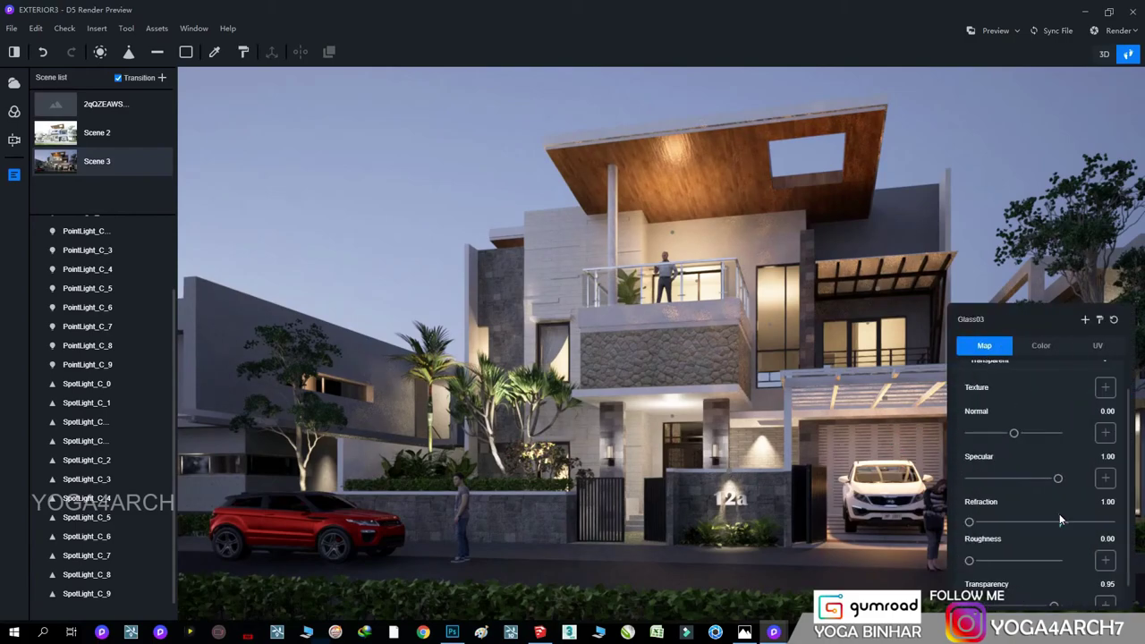
{"action": "left_click", "coordinate": [891, 410]}
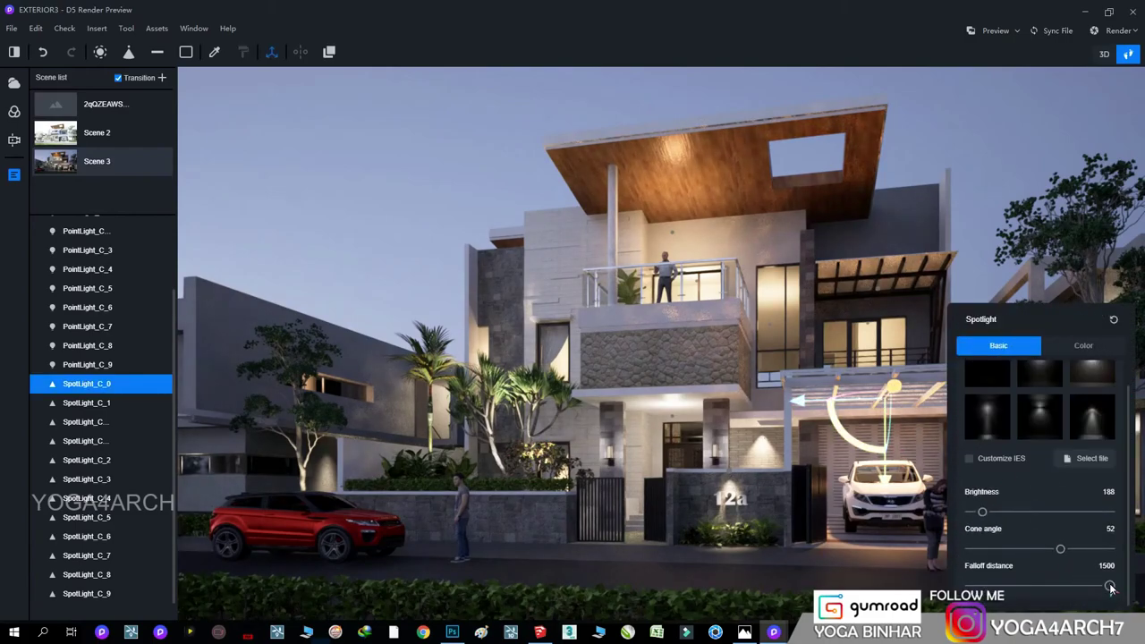
{"action": "left_click_drag", "start_coordinate": [1060, 548], "coordinate": [1087, 548]}
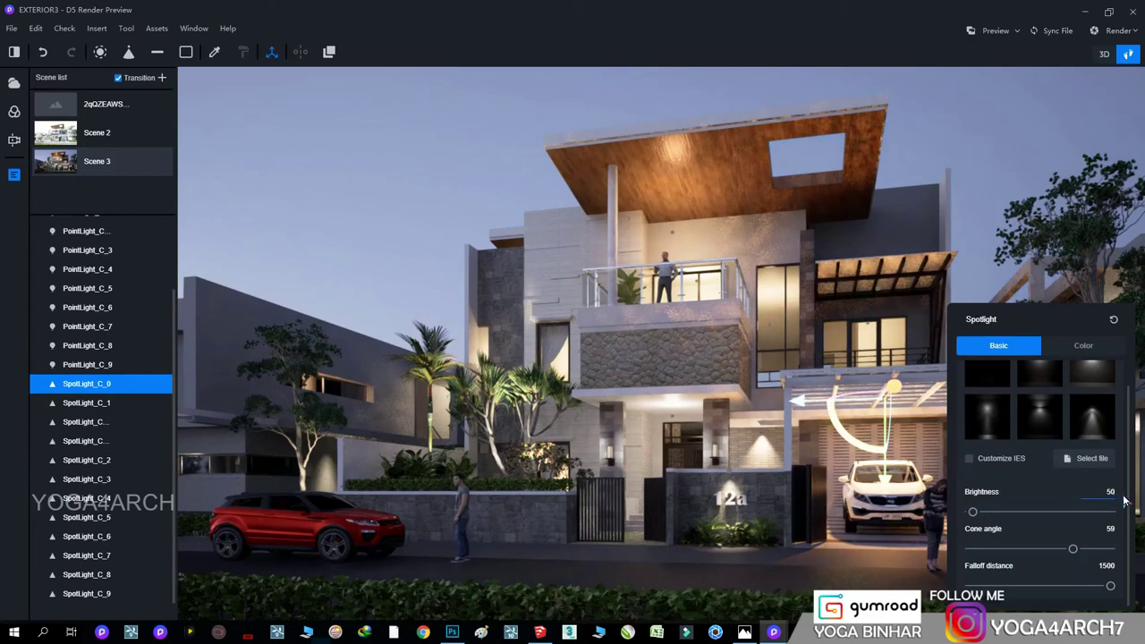
- Check the entrance point light's colour and set carport spotlight SpotLight_C_0 to brightness 1
{"action": "left_click", "coordinate": [670, 418]}
{"action": "left_click", "coordinate": [1083, 345]}
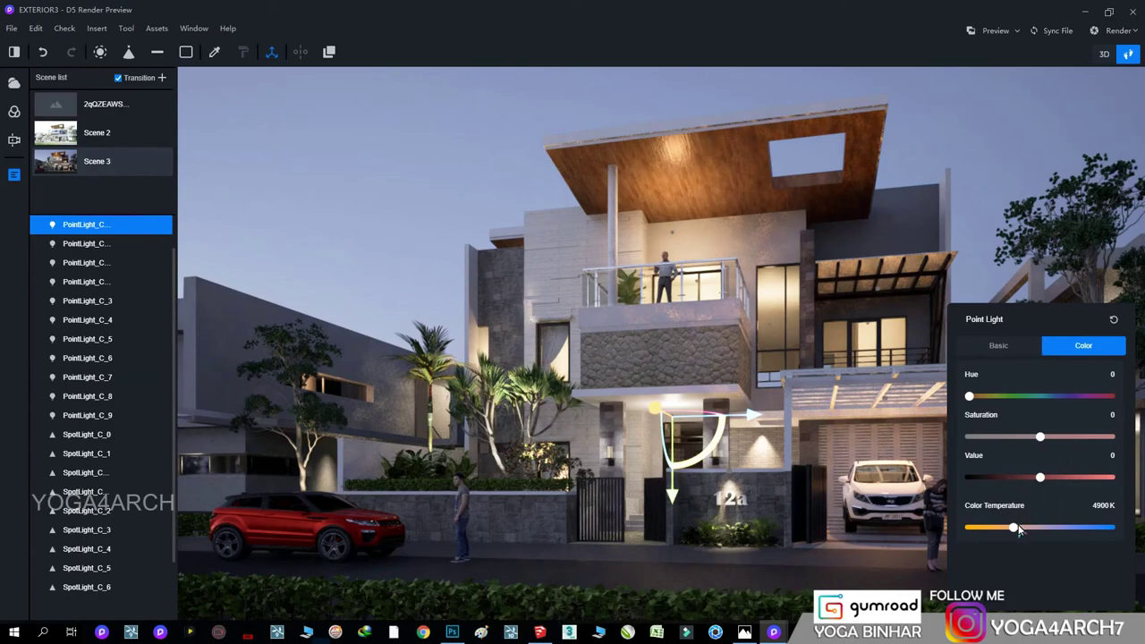
{"action": "left_click", "coordinate": [999, 136]}
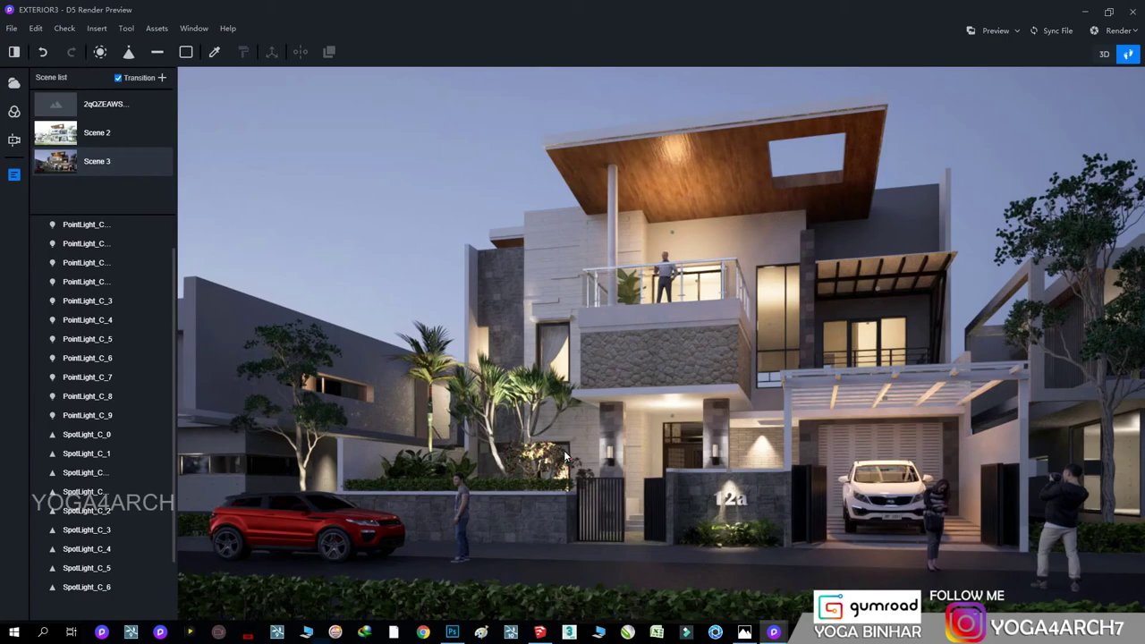
{"action": "left_click", "coordinate": [885, 404]}
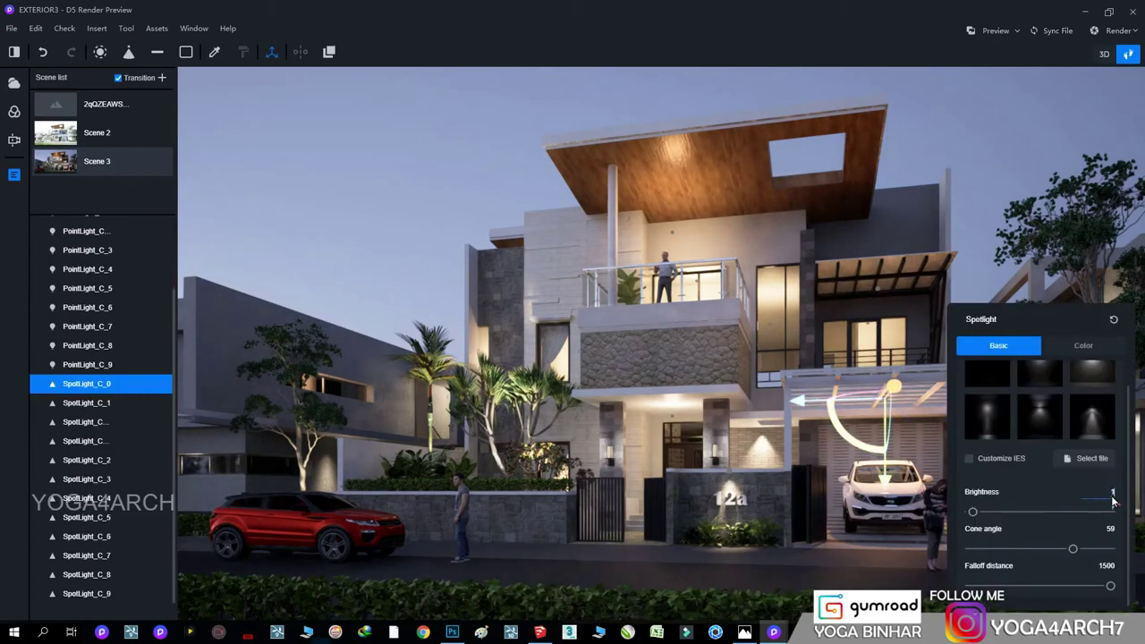
{"action": "left_click", "coordinate": [1014, 174]}
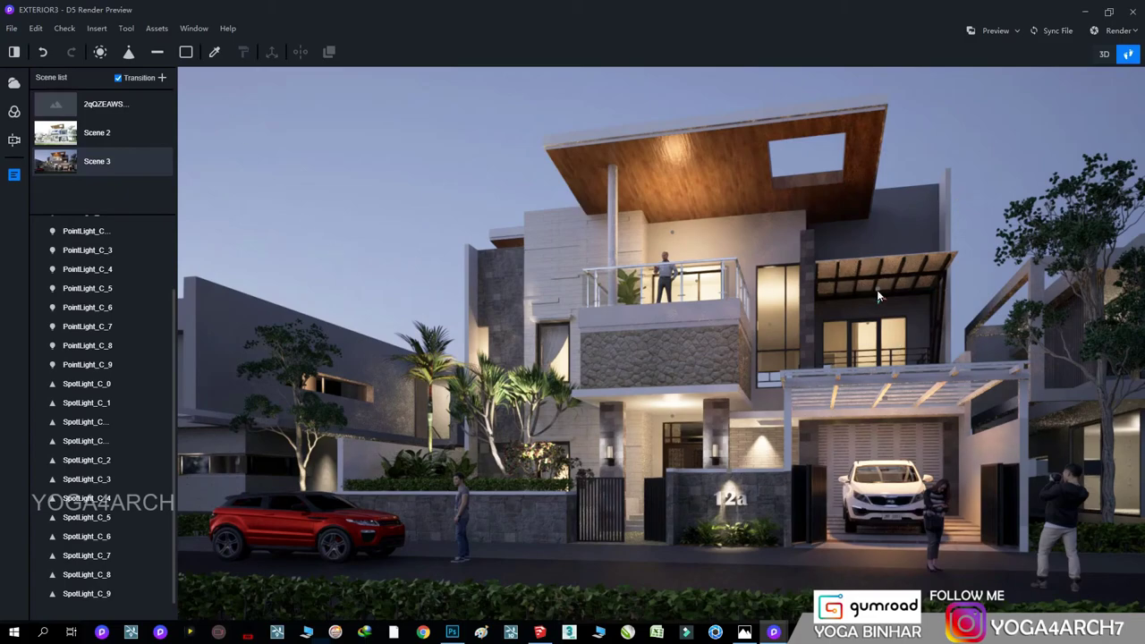
- Delete the extra carport spotlight and review the upper pergola point light's settings
{"action": "left_click", "coordinate": [898, 291]}
{"action": "key", "text": "Delete"}
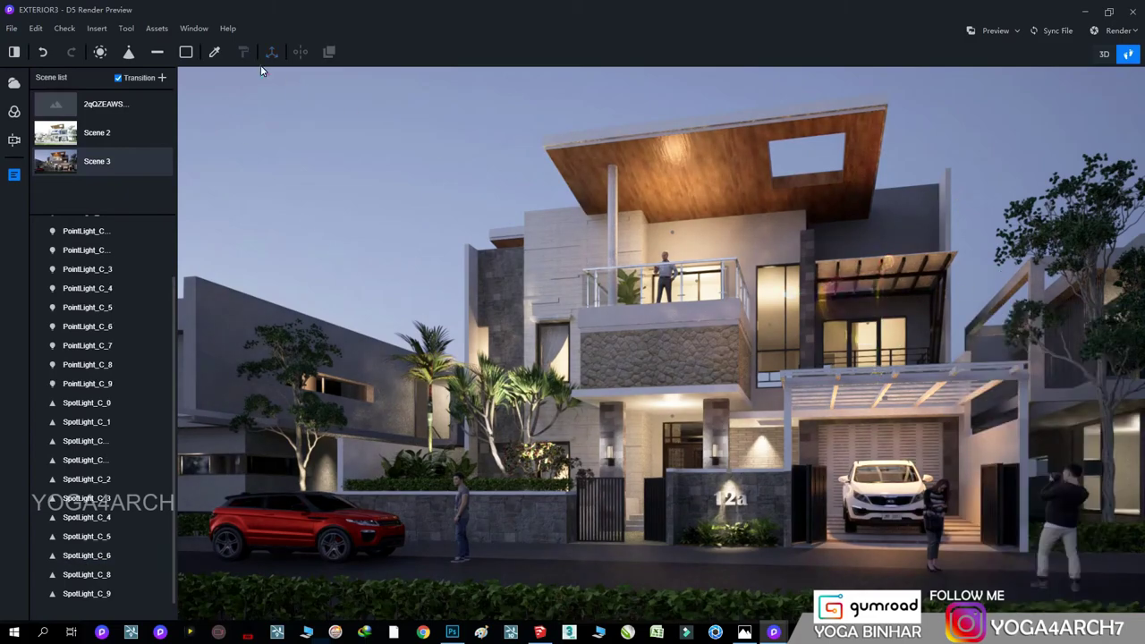
{"action": "left_click", "coordinate": [877, 286]}
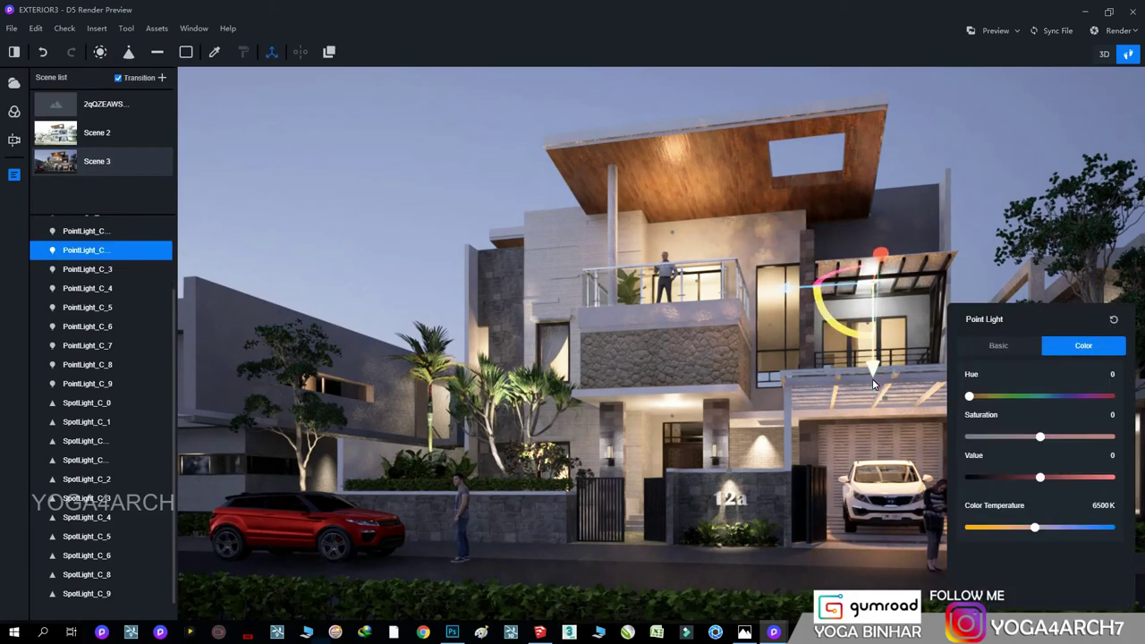
{"action": "left_click", "coordinate": [998, 345]}
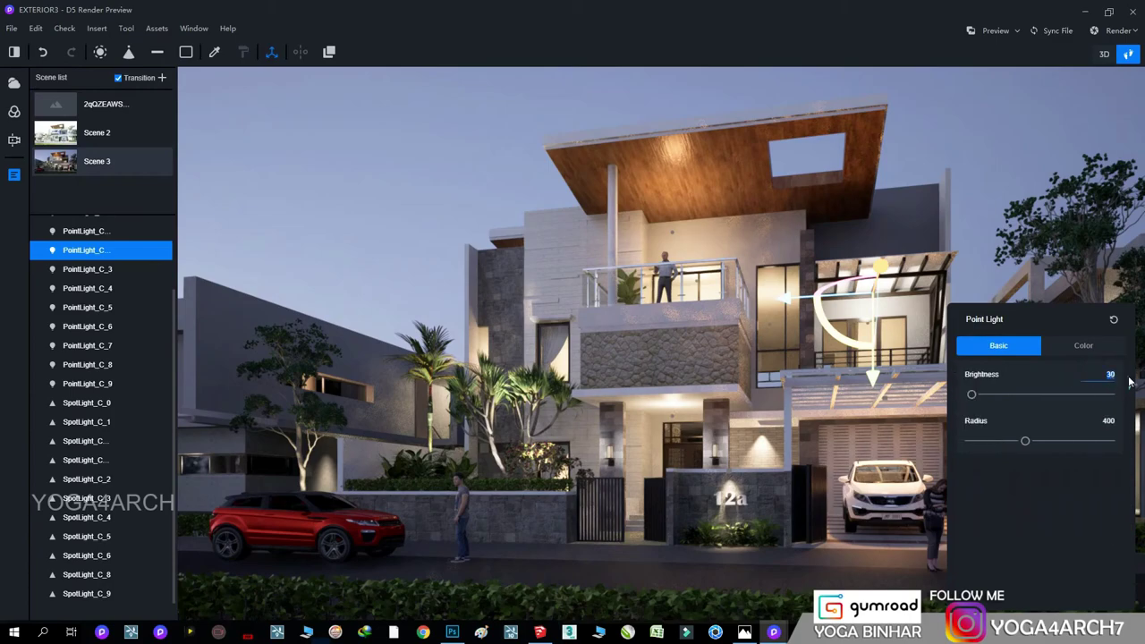
{"action": "left_click", "coordinate": [989, 136]}
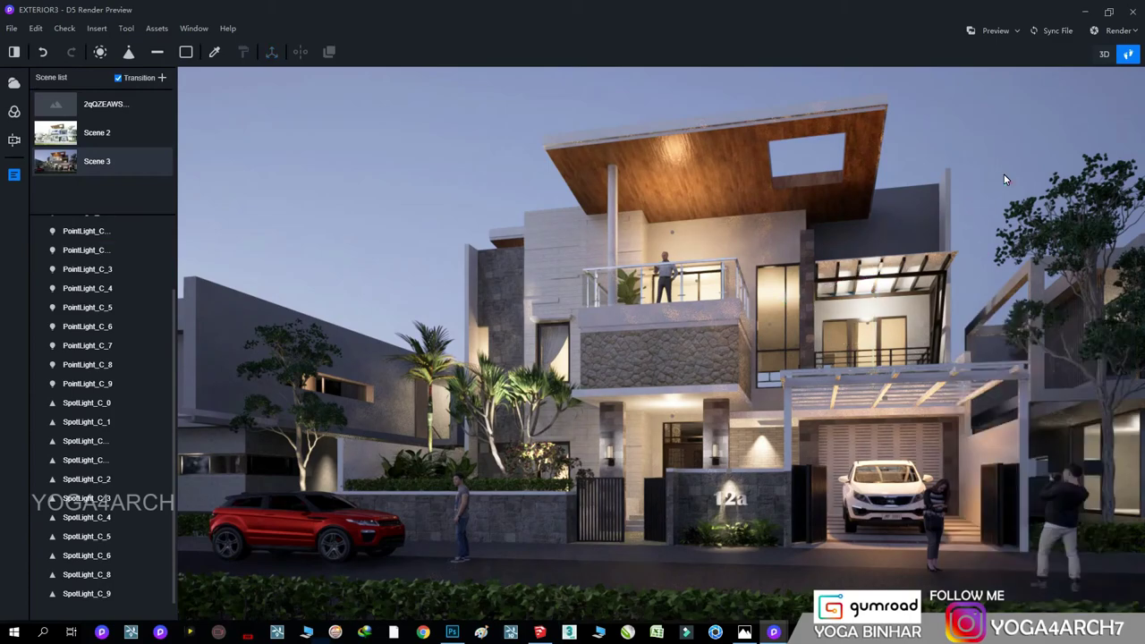
- Lower the pergola point light, with radius 173 and brightness 5
{"action": "mouse_move", "coordinate": [984, 264]}
{"action": "right_mouse_down"}
{"action": "mouse_move", "coordinate": [1002, 290]}
{"action": "mouse_move", "coordinate": [646, 286]}
{"action": "mouse_move", "coordinate": [897, 325]}
{"action": "right_mouse_up"}
{"action": "scroll", "coordinate": [705, 263], "scroll_direction": "up", "scroll_amount": 3}
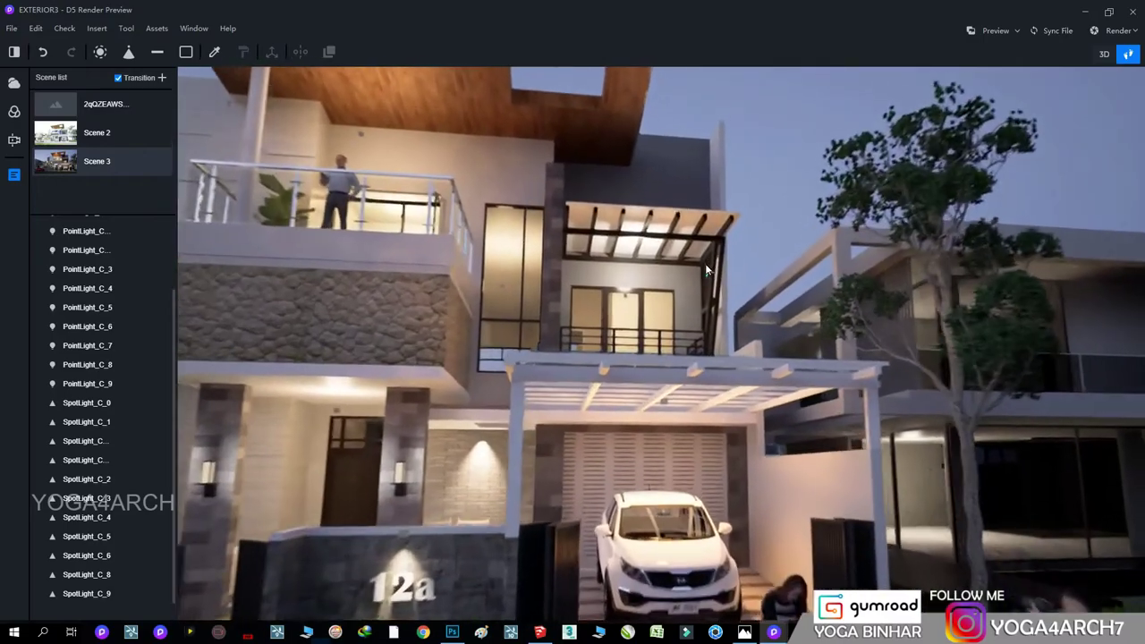
{"action": "scroll", "coordinate": [698, 278], "scroll_direction": "up", "scroll_amount": 3}
{"action": "scroll", "coordinate": [690, 288], "scroll_direction": "up", "scroll_amount": 2}
{"action": "left_click", "coordinate": [689, 288]}
{"action": "mouse_move", "coordinate": [694, 369]}
{"action": "left_mouse_down"}
{"action": "mouse_move", "coordinate": [693, 436]}
{"action": "mouse_move", "coordinate": [708, 331]}
{"action": "left_mouse_up"}
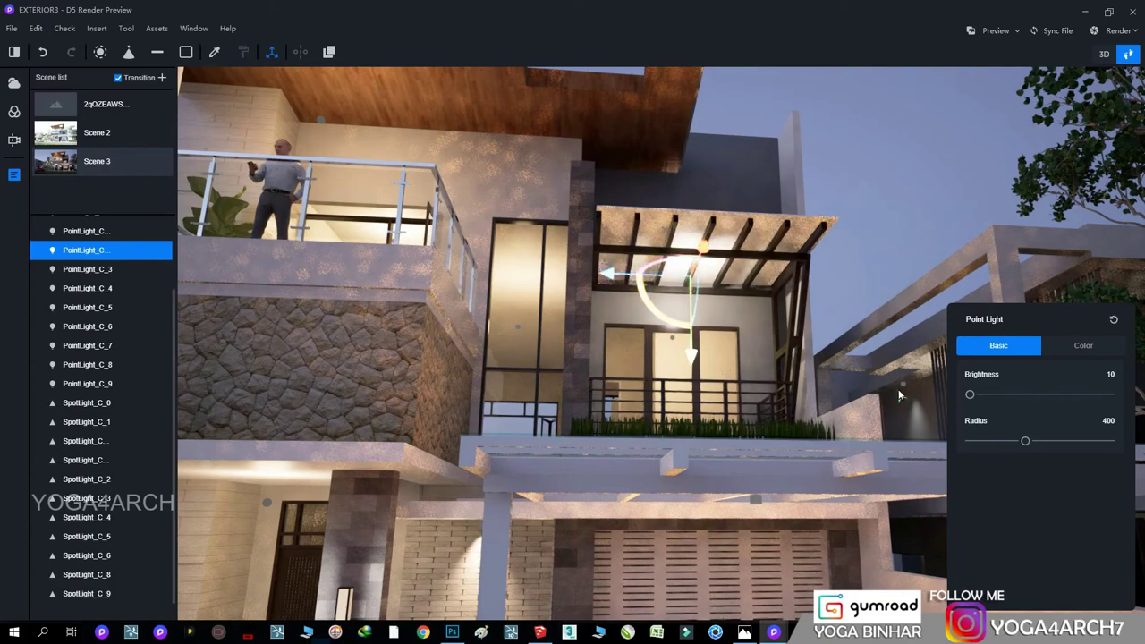
{"action": "left_click_drag", "start_coordinate": [1025, 442], "coordinate": [994, 444]}
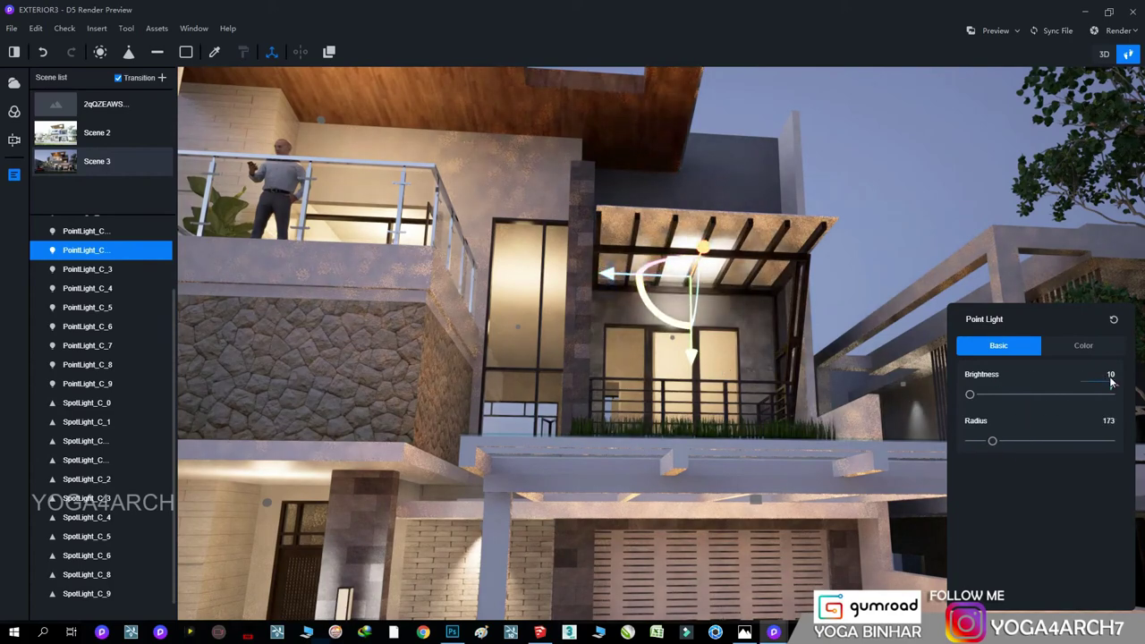
{"action": "type", "text": "5"}
{"action": "left_click_drag", "start_coordinate": [604, 275], "coordinate": [610, 327]}
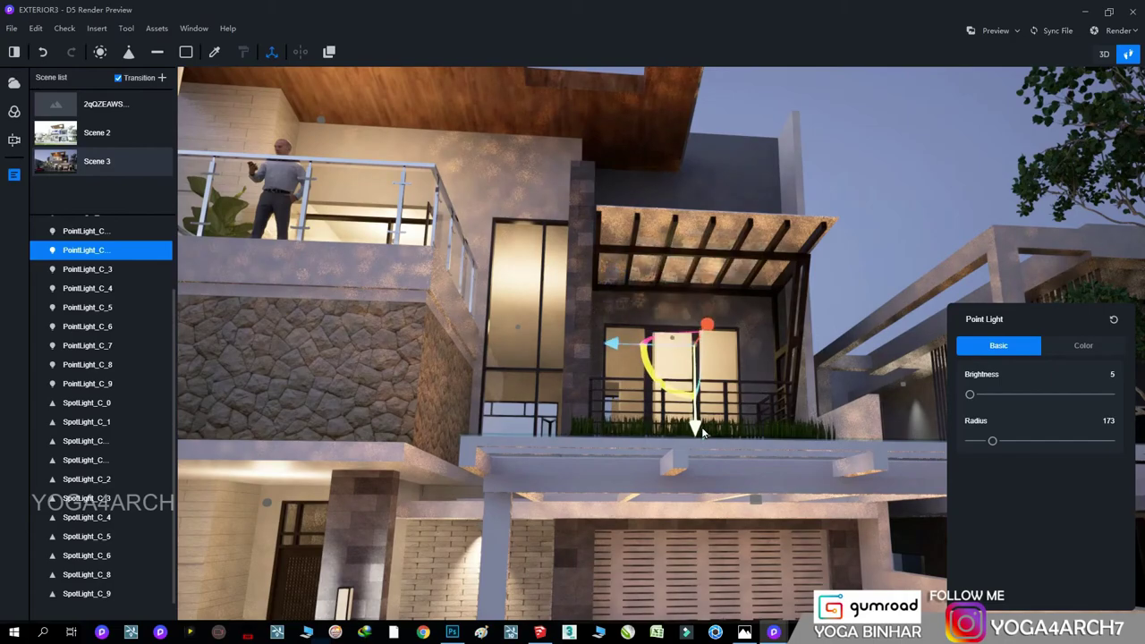
- Return to the wide Scene 3 view and recheck the pergola point light
{"action": "left_click", "coordinate": [97, 161]}
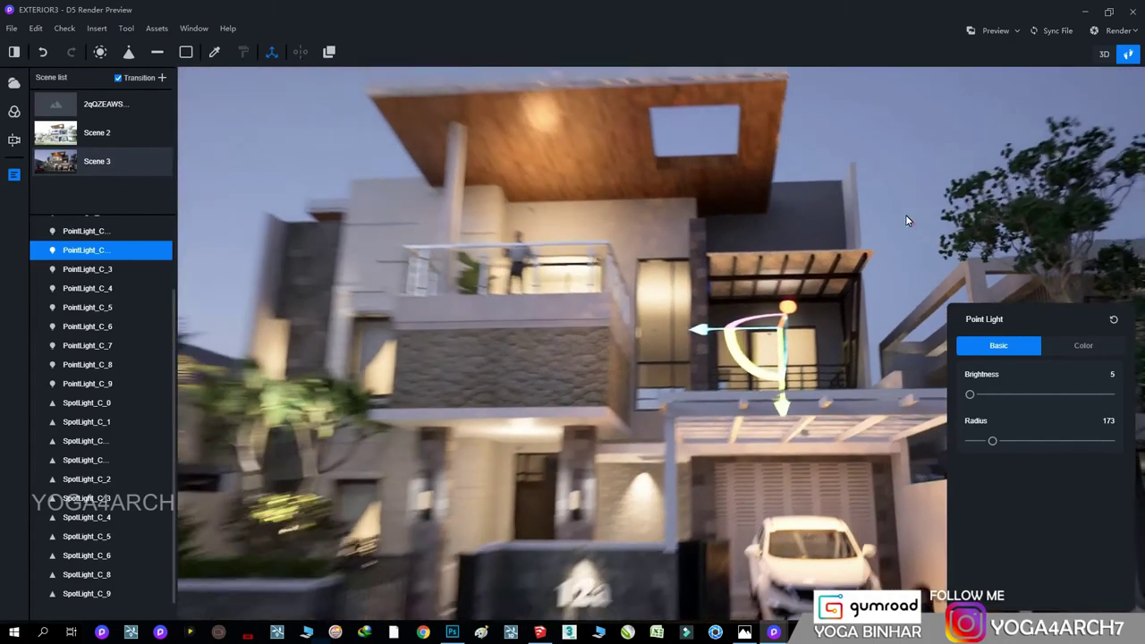
{"action": "left_click", "coordinate": [942, 168]}
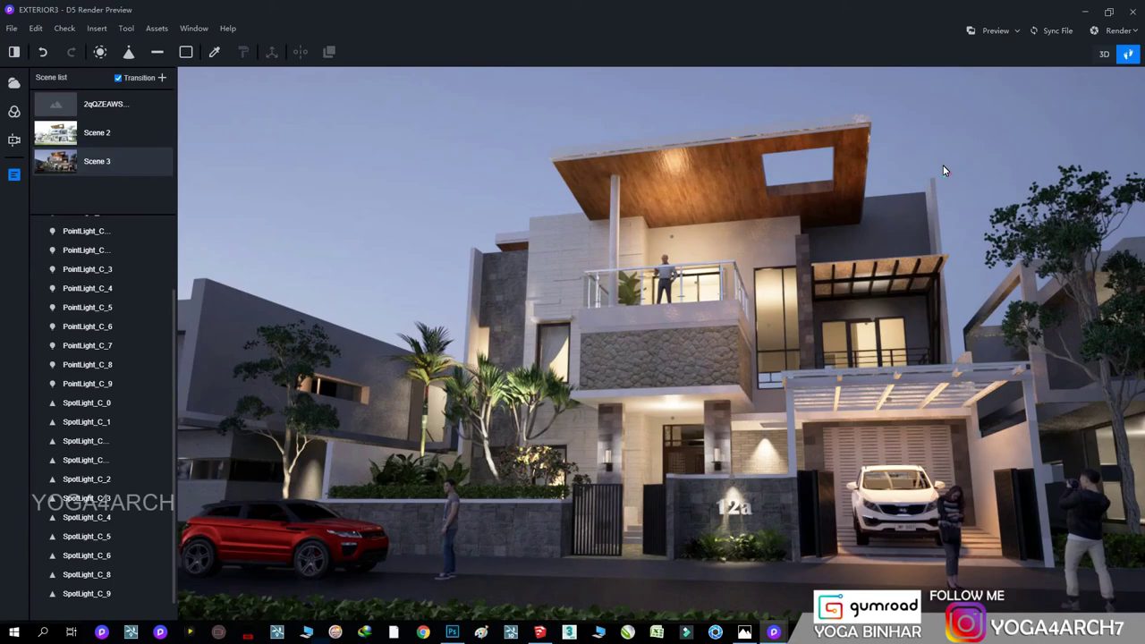
{"action": "left_click", "coordinate": [876, 325]}
{"action": "left_click", "coordinate": [955, 224]}
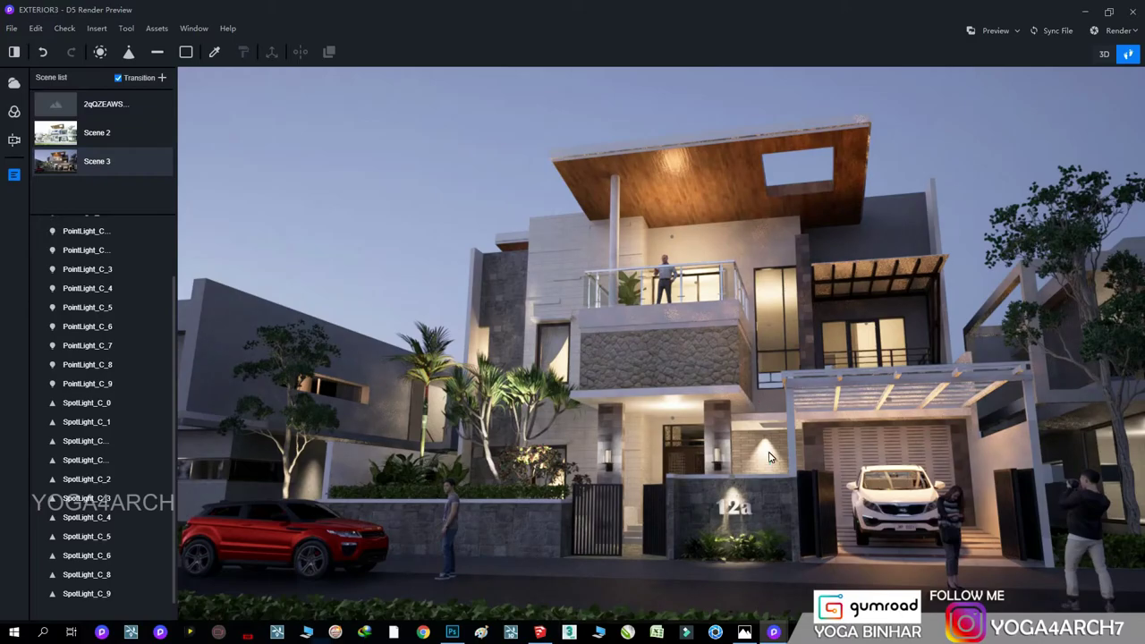
- Fly into the entrance room and place a point light just above the door
{"action": "scroll", "coordinate": [738, 347], "scroll_direction": "up", "scroll_amount": 3}
{"action": "scroll", "coordinate": [743, 317], "scroll_direction": "up", "scroll_amount": 3}
{"action": "scroll", "coordinate": [743, 309], "scroll_direction": "up", "scroll_amount": 3}
{"action": "scroll", "coordinate": [794, 319], "scroll_direction": "up", "scroll_amount": 3}
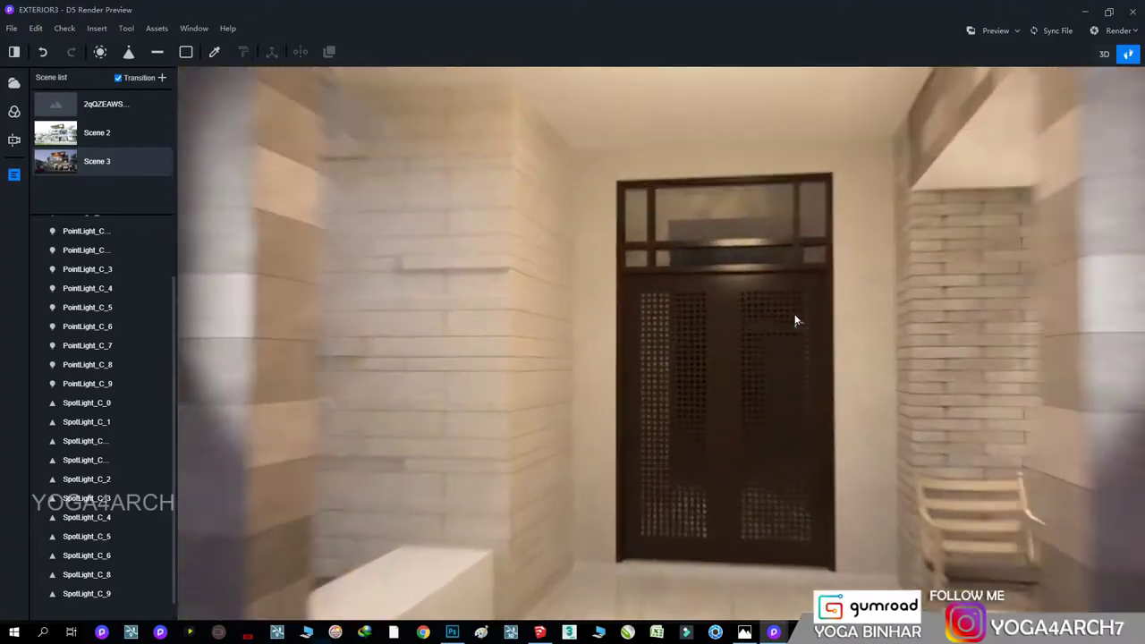
{"action": "scroll", "coordinate": [864, 319], "scroll_direction": "up", "scroll_amount": 3}
{"action": "scroll", "coordinate": [689, 284], "scroll_direction": "up", "scroll_amount": 2}
{"action": "scroll", "coordinate": [690, 284], "scroll_direction": "up", "scroll_amount": 2}
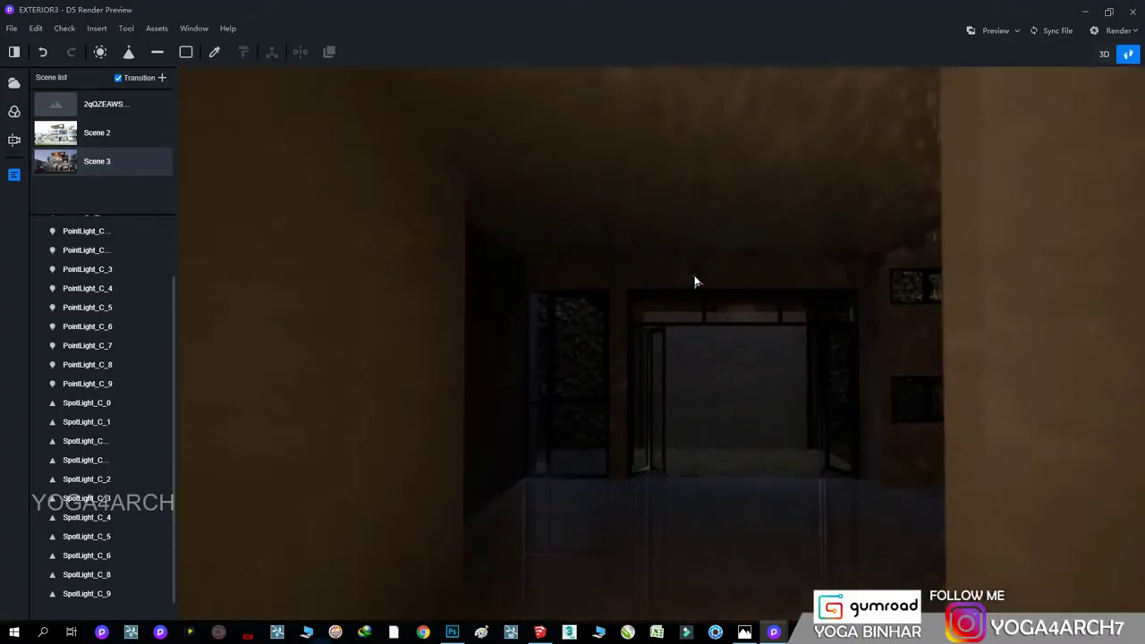
{"action": "left_click", "coordinate": [129, 52]}
{"action": "left_click", "coordinate": [667, 204]}
{"action": "left_click_drag", "start_coordinate": [665, 284], "coordinate": [702, 355]}
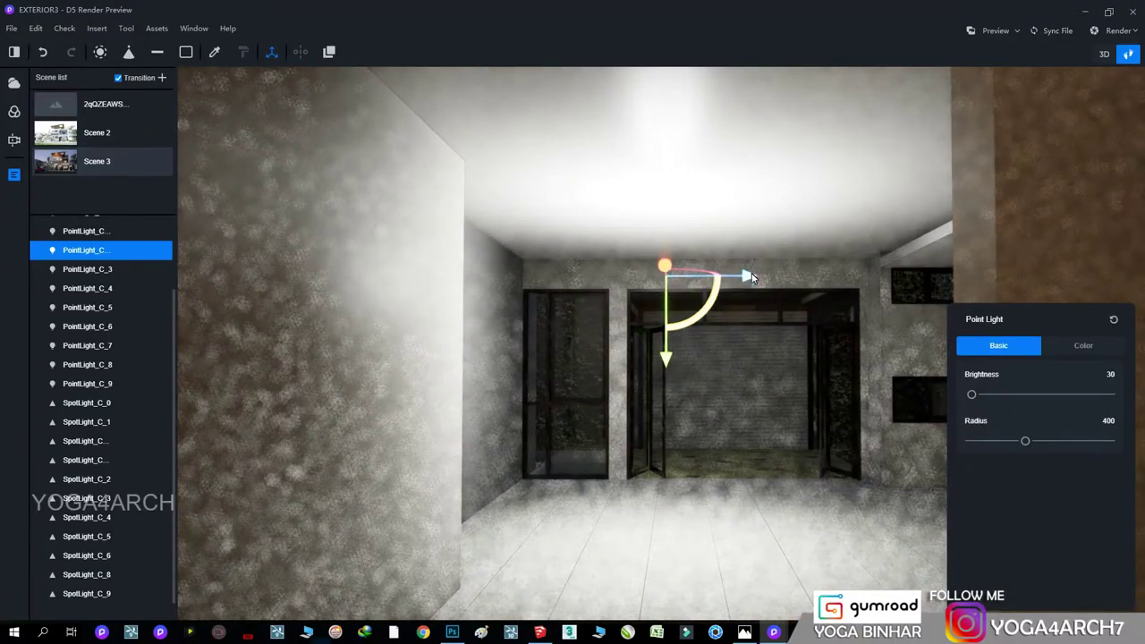
- Set the new light's colour temperature to 3800 K and return to the Scene 3 view
{"action": "left_click", "coordinate": [1083, 348]}
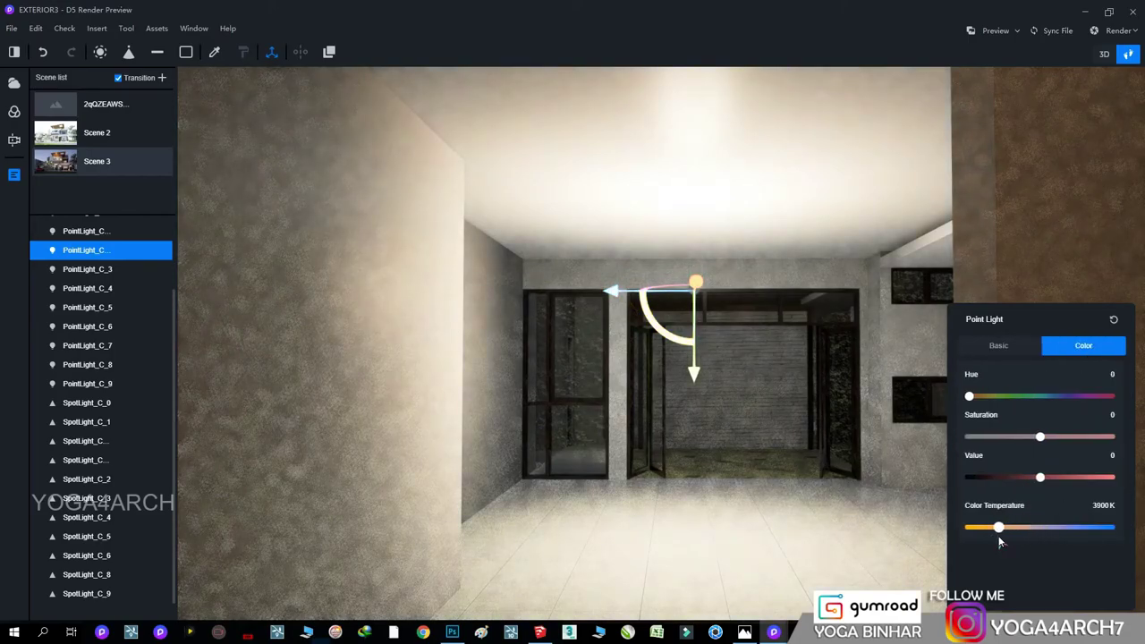
{"action": "left_click", "coordinate": [96, 161]}
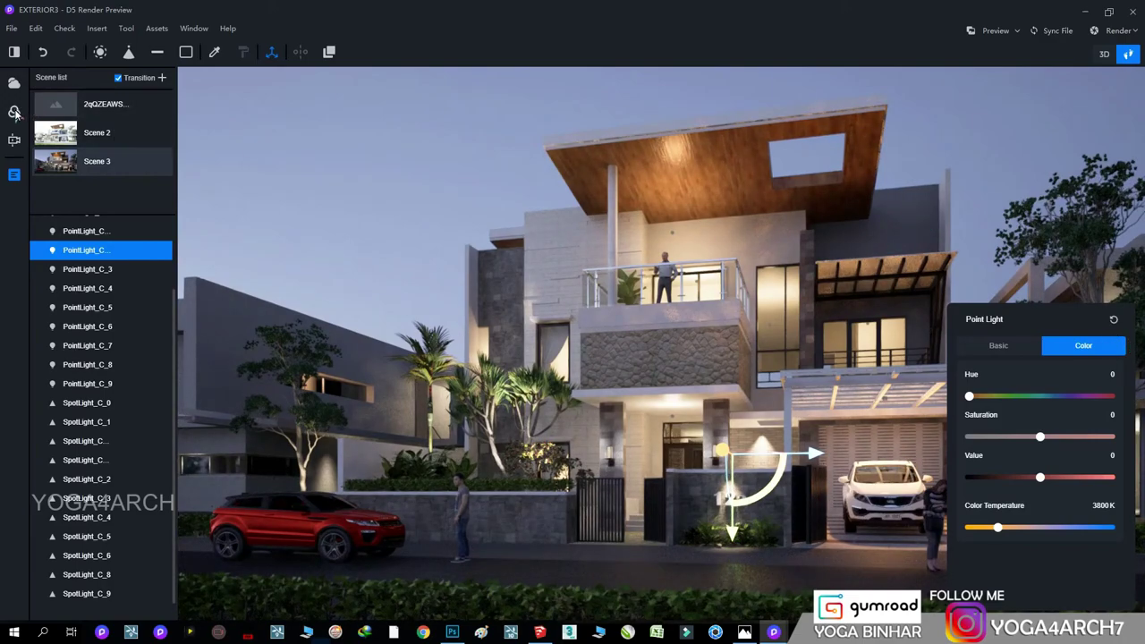
{"action": "left_click", "coordinate": [13, 110]}
- Set tone-mapping contrast to 0 and a custom 3500 × 2000 photo render size
{"action": "left_click", "coordinate": [409, 179]}
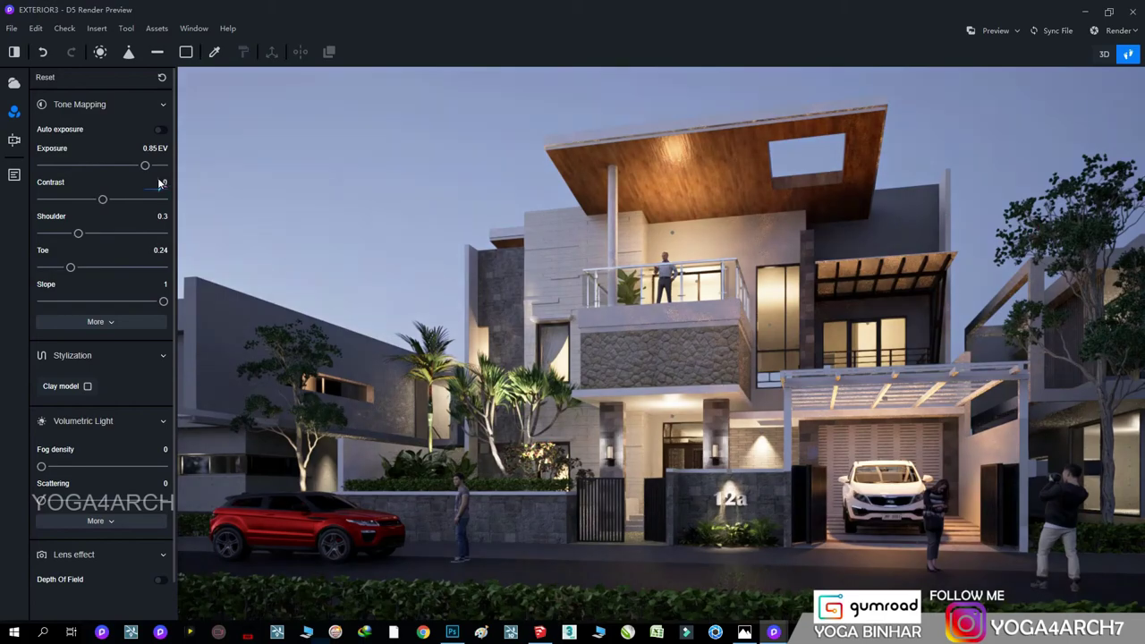
{"action": "key", "text": "Return"}
{"action": "left_click", "coordinate": [1114, 31]}
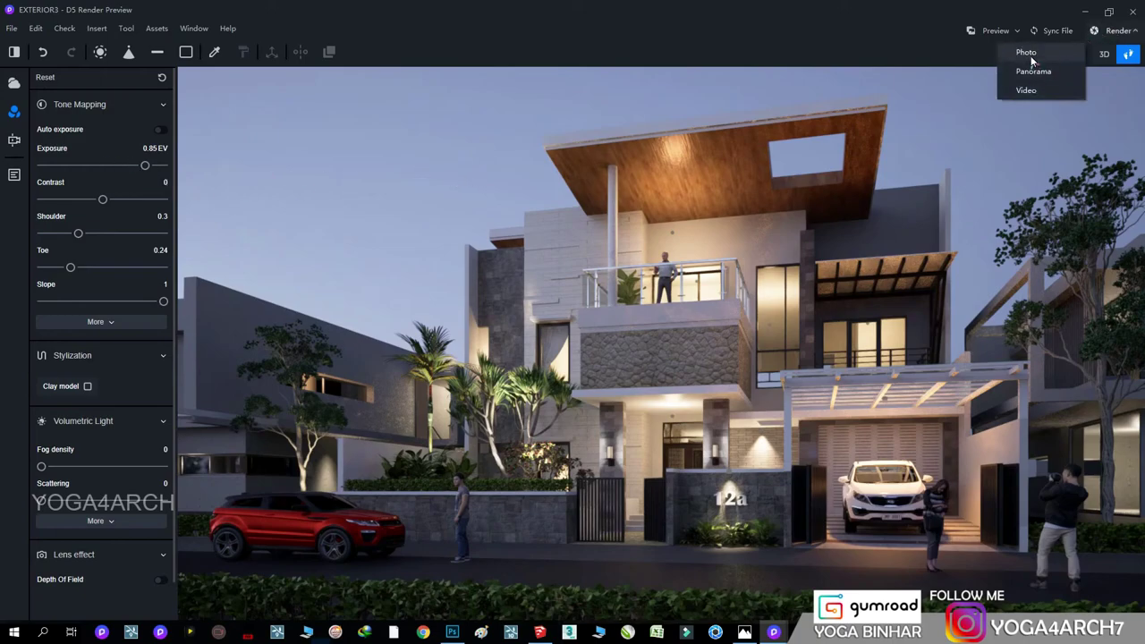
{"action": "left_click", "coordinate": [1036, 50]}
{"action": "left_click", "coordinate": [1102, 431]}
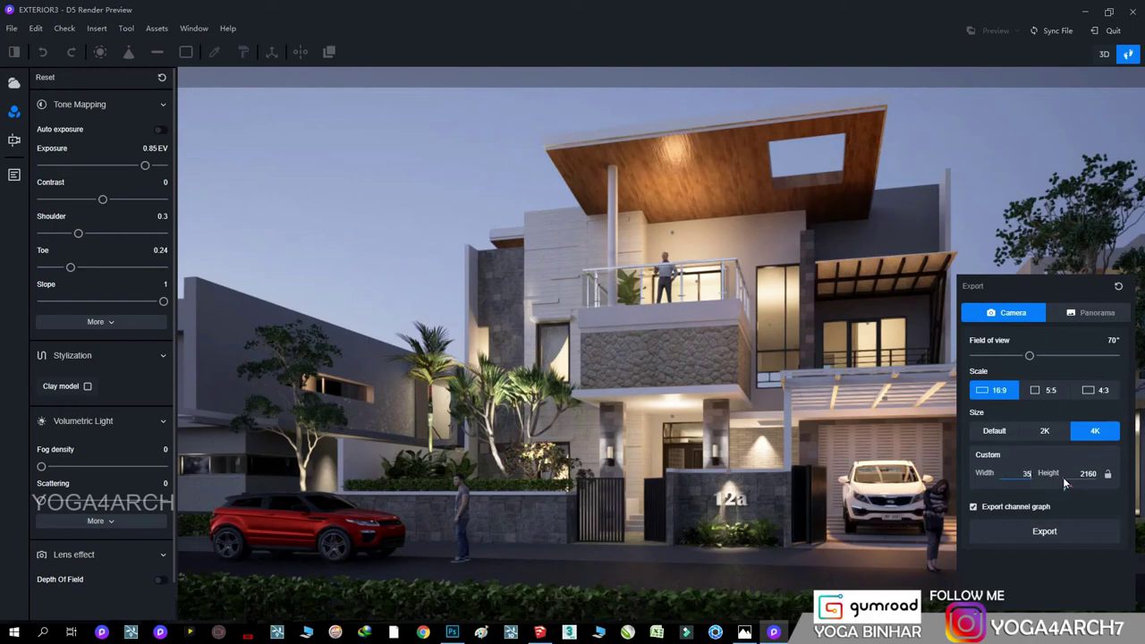
{"action": "type", "text": "500"}
{"action": "key", "text": "Tab"}
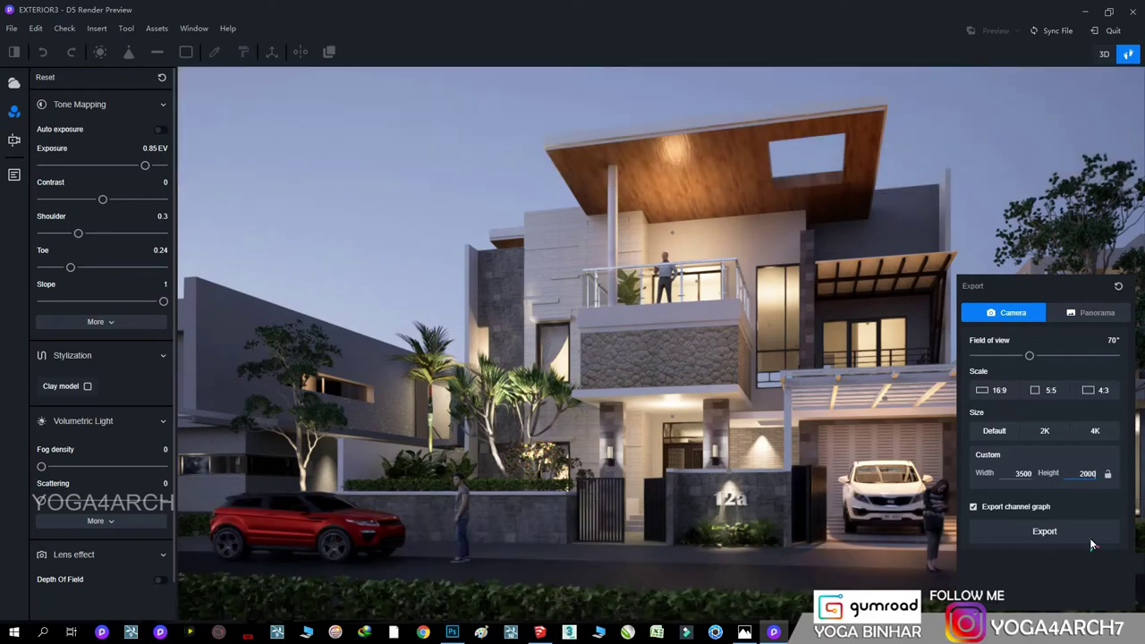
- Render and save the image as 1.png in NEW MASTER (E:)\EXTERIOR3, then open that folder
{"action": "left_click", "coordinate": [1051, 541]}
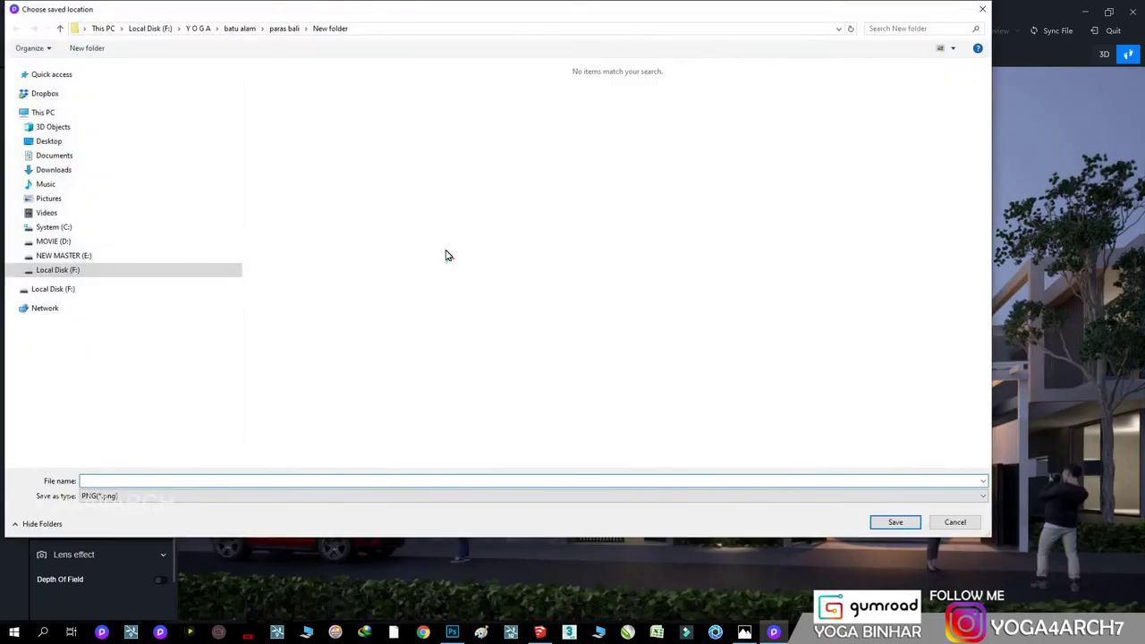
{"action": "left_click", "coordinate": [115, 270]}
{"action": "left_click", "coordinate": [427, 68]}
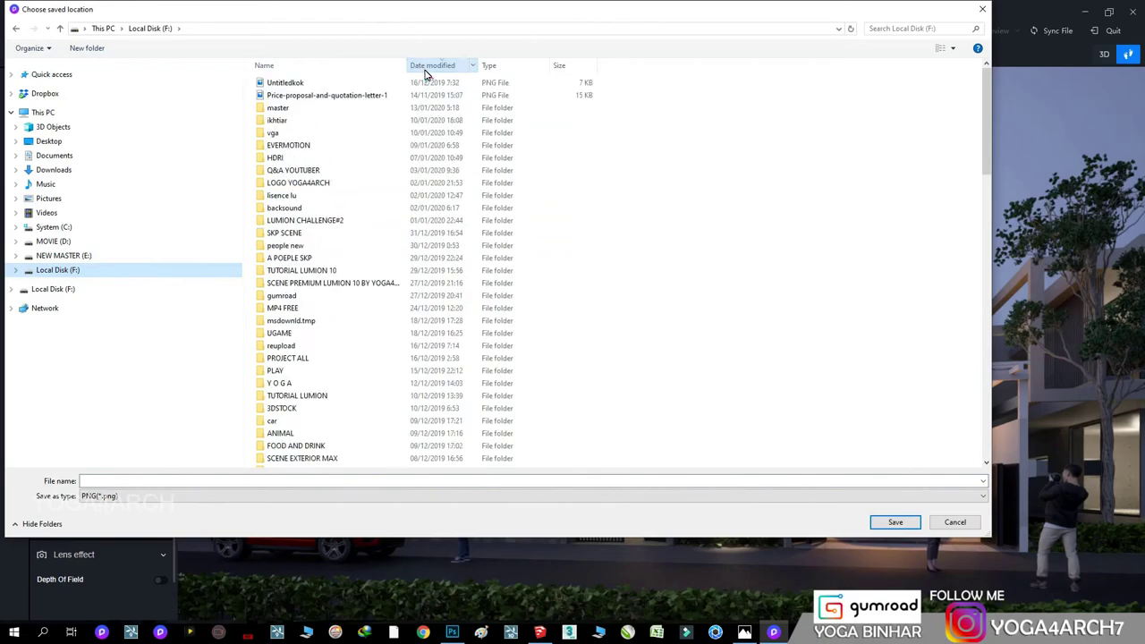
{"action": "left_click", "coordinate": [62, 255]}
{"action": "double_click", "coordinate": [295, 94]}
{"action": "left_click", "coordinate": [166, 486]}
{"action": "type", "text": "1"}
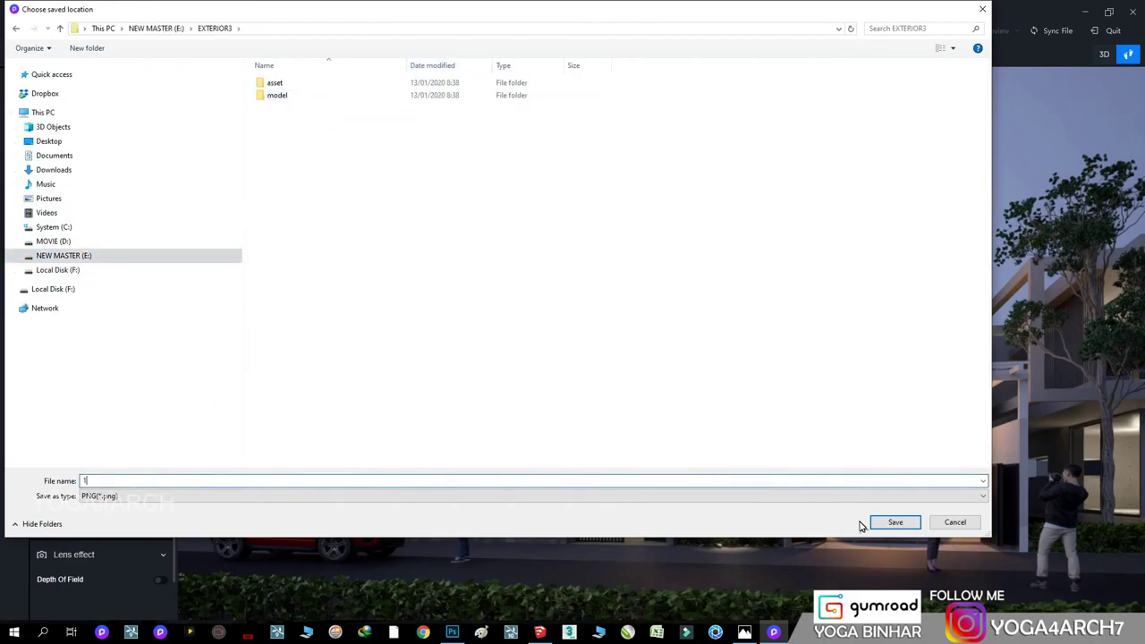
{"action": "left_click", "coordinate": [885, 522]}
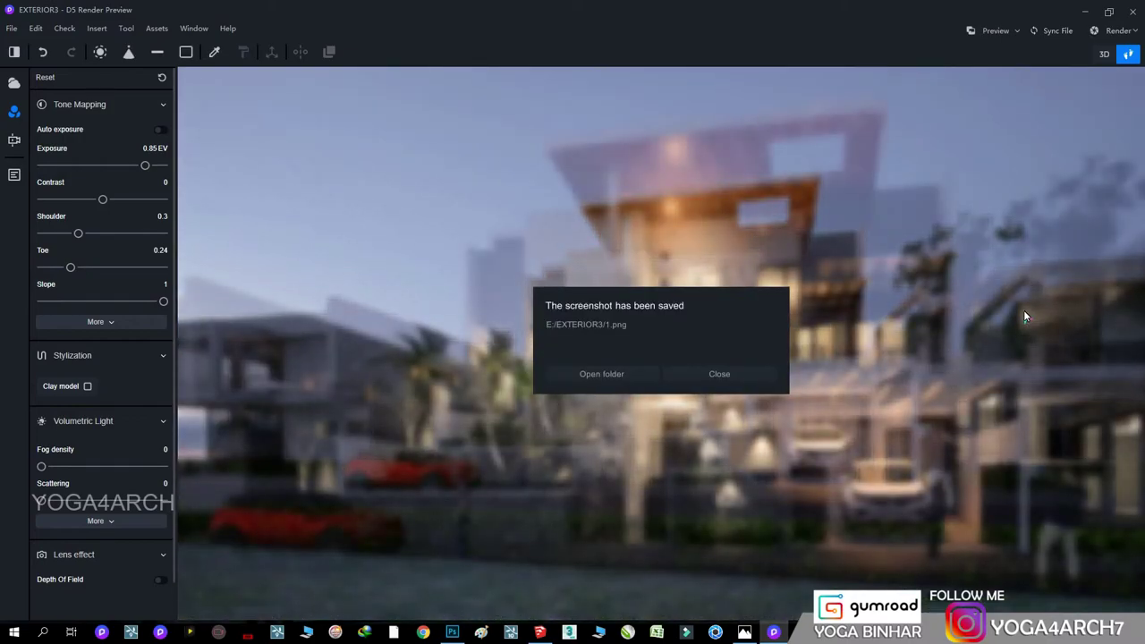
{"action": "left_click", "coordinate": [633, 372]}
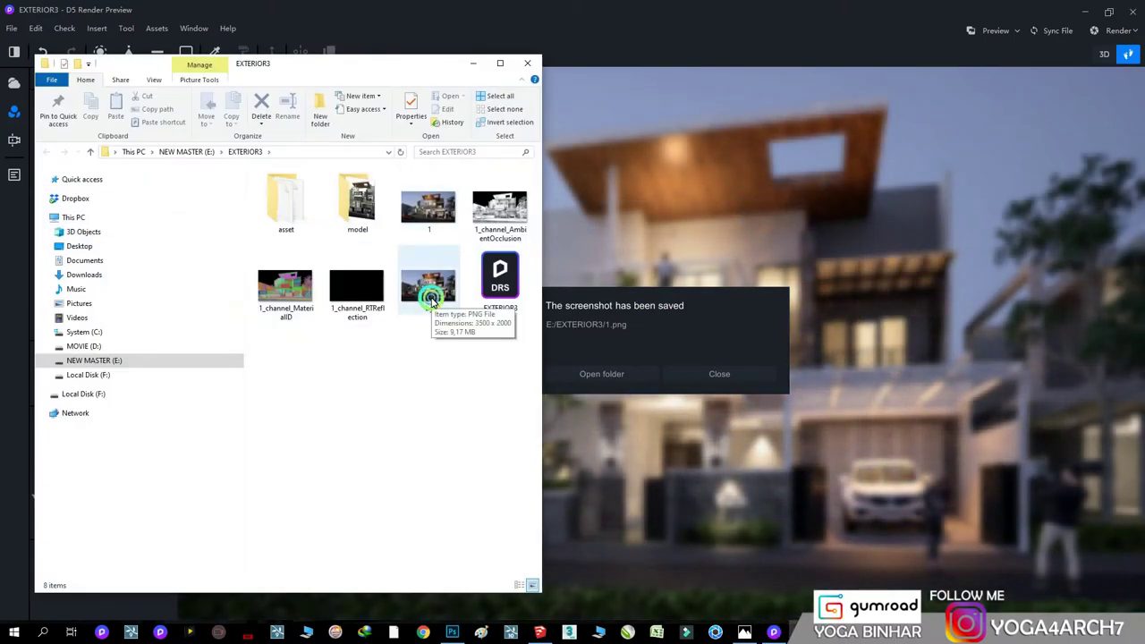
- Preview the rendered 1.png, close the viewer and folder, and save the D5 project
{"action": "double_click", "coordinate": [427, 208]}
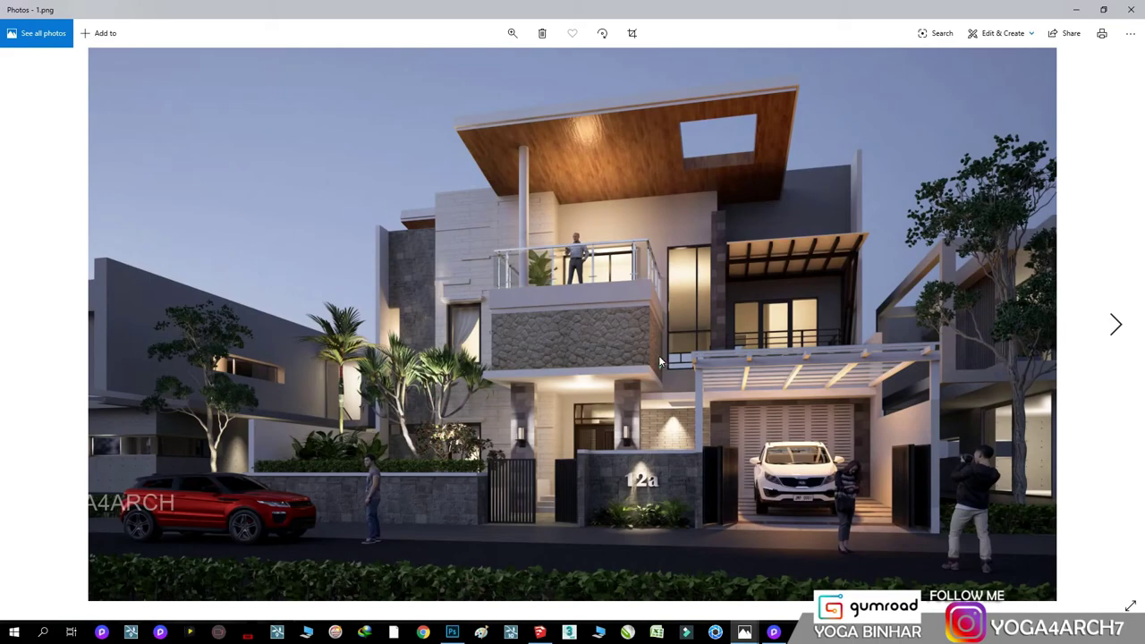
{"action": "left_click", "coordinate": [1080, 10]}
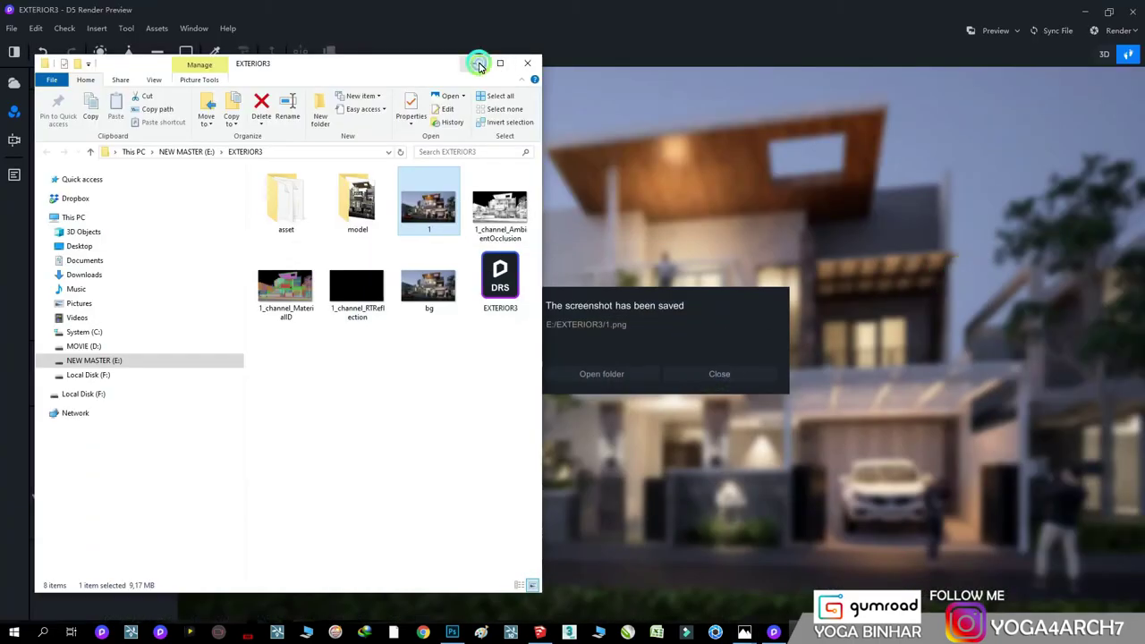
{"action": "left_click", "coordinate": [475, 59]}
{"action": "left_click", "coordinate": [722, 380]}
{"action": "left_click", "coordinate": [11, 28]}
{"action": "left_click", "coordinate": [35, 120]}
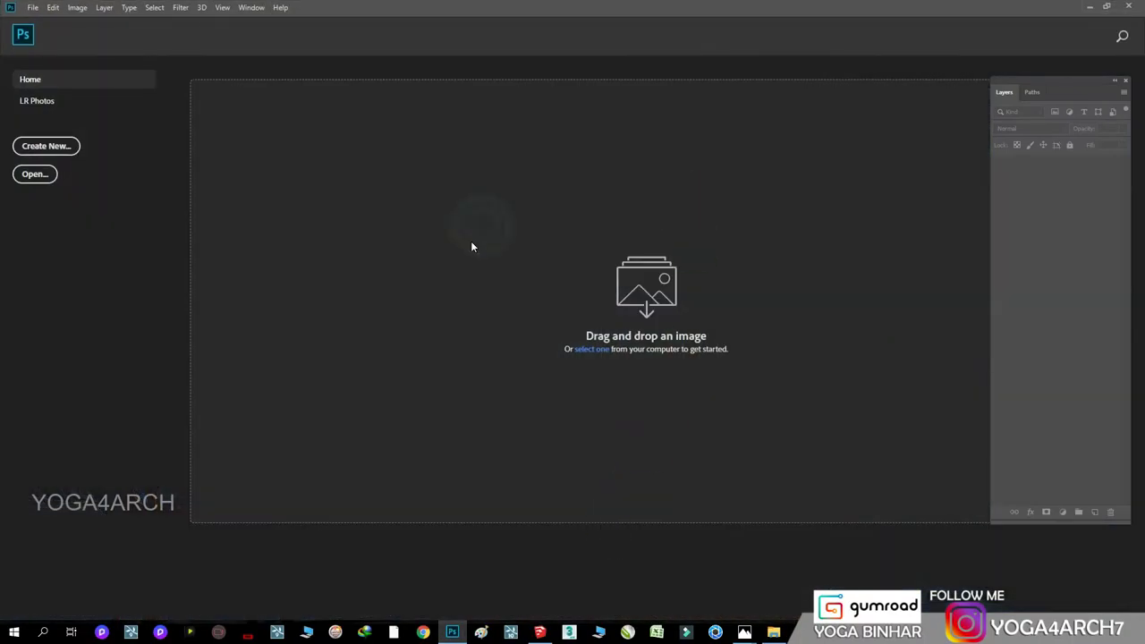
- In Photoshop, open 1.png with its MaterialID and RTReflection passes from EXTERIOR3
{"action": "left_click", "coordinate": [24, 8]}
{"action": "left_click", "coordinate": [45, 31]}
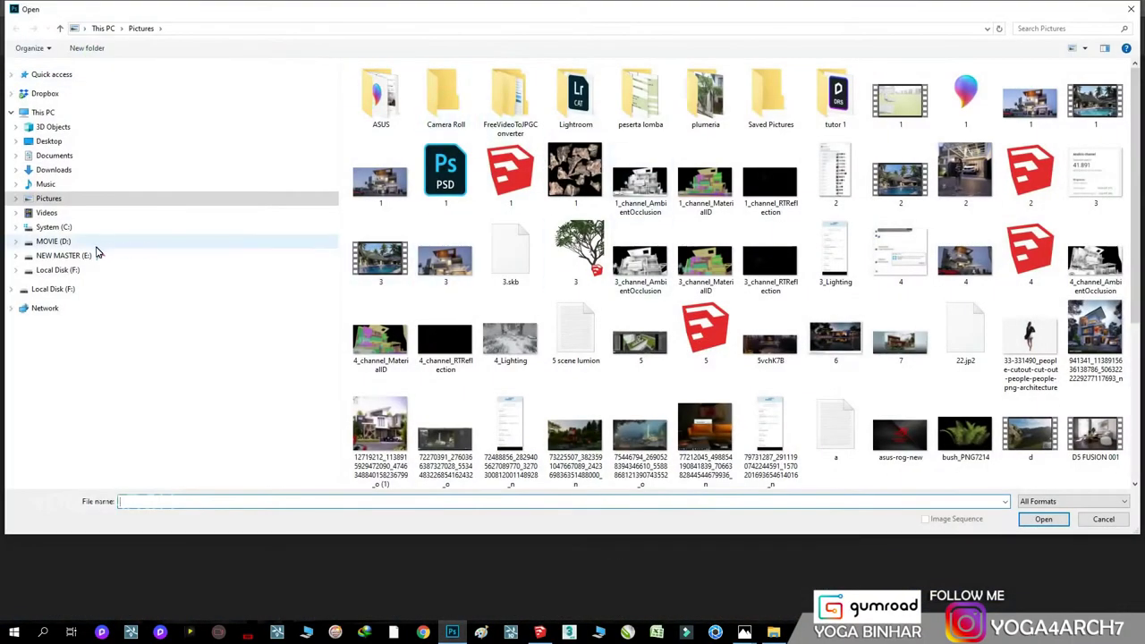
{"action": "left_click", "coordinate": [81, 255]}
{"action": "double_click", "coordinate": [434, 169]}
{"action": "left_click", "coordinate": [511, 103]}
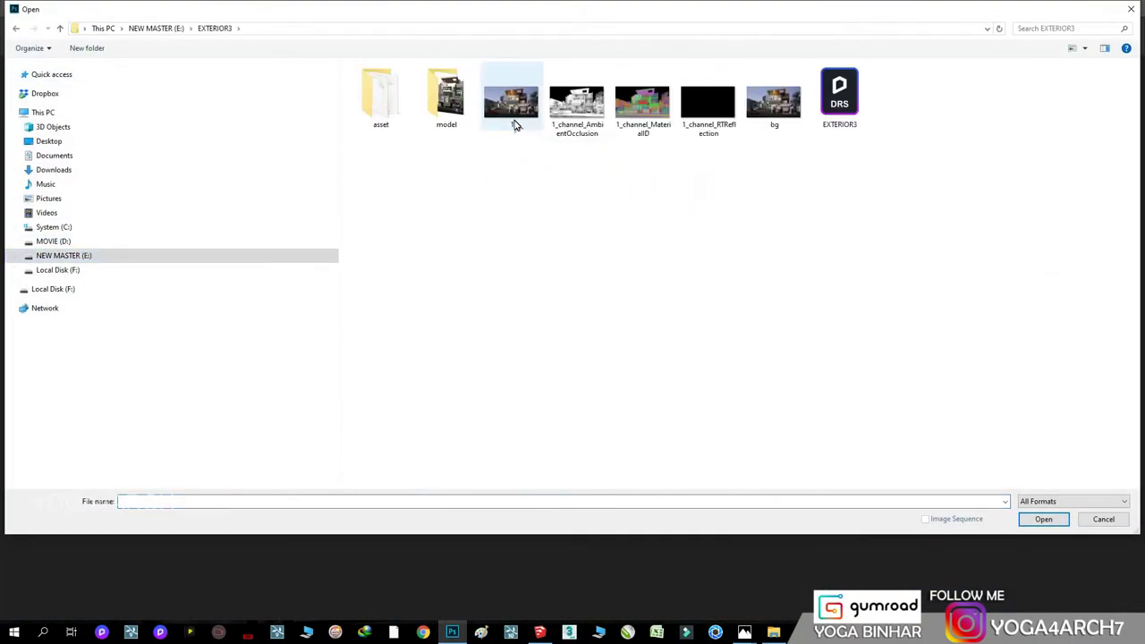
{"action": "left_click", "coordinate": [577, 105], "text": "ctrl"}
{"action": "left_click", "coordinate": [577, 105], "text": "ctrl"}
{"action": "left_click", "coordinate": [651, 115], "text": "ctrl"}
{"action": "left_click", "coordinate": [707, 103], "text": "ctrl"}
{"action": "left_click", "coordinate": [1043, 519]}
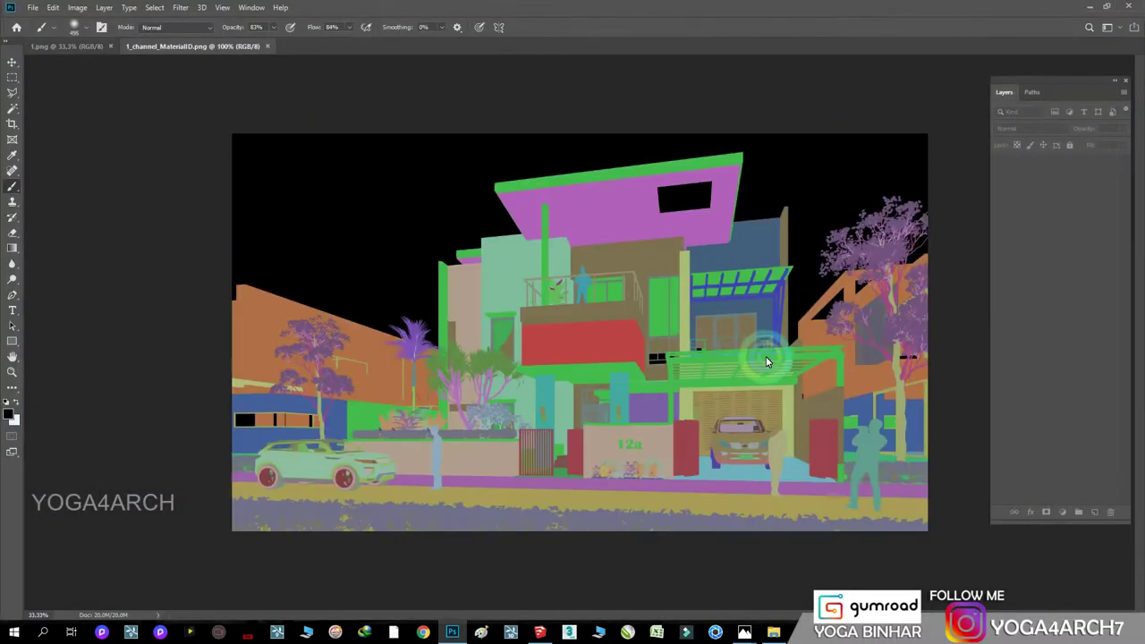
- Bring the RTReflection pass into 1.png, try Screen blending, then delete that layer
{"action": "left_click", "coordinate": [329, 49]}
{"action": "left_click_drag", "start_coordinate": [328, 53], "coordinate": [331, 144]}
{"action": "left_click", "coordinate": [62, 46]}
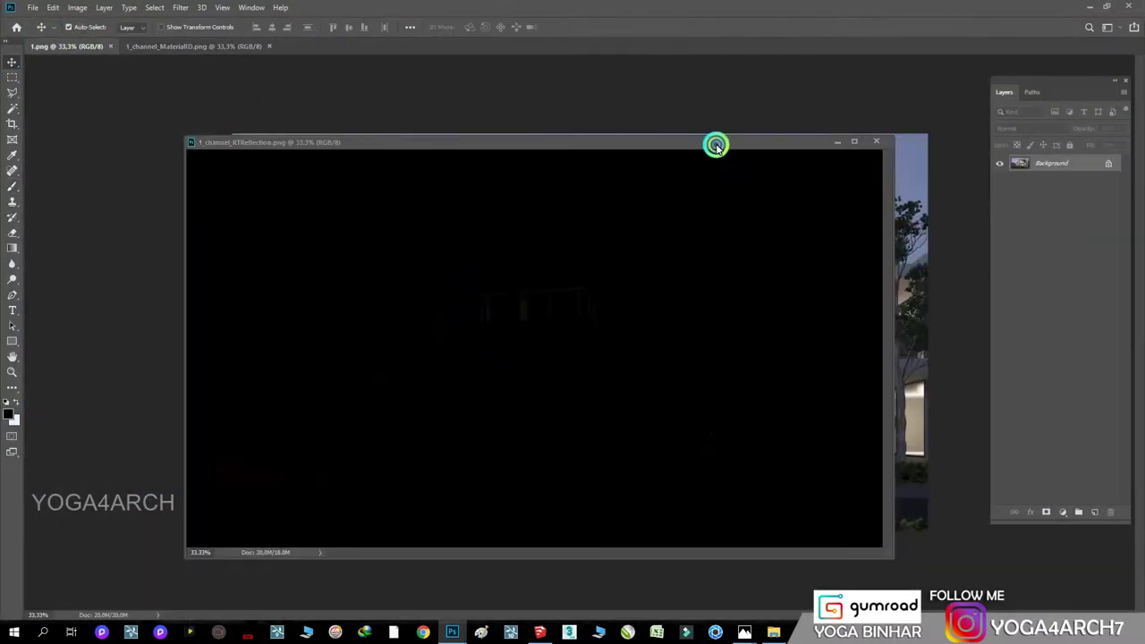
{"action": "left_click_drag", "start_coordinate": [716, 141], "coordinate": [498, 161]}
{"action": "left_click_drag", "start_coordinate": [636, 209], "coordinate": [650, 170]}
{"action": "left_click", "coordinate": [647, 167]}
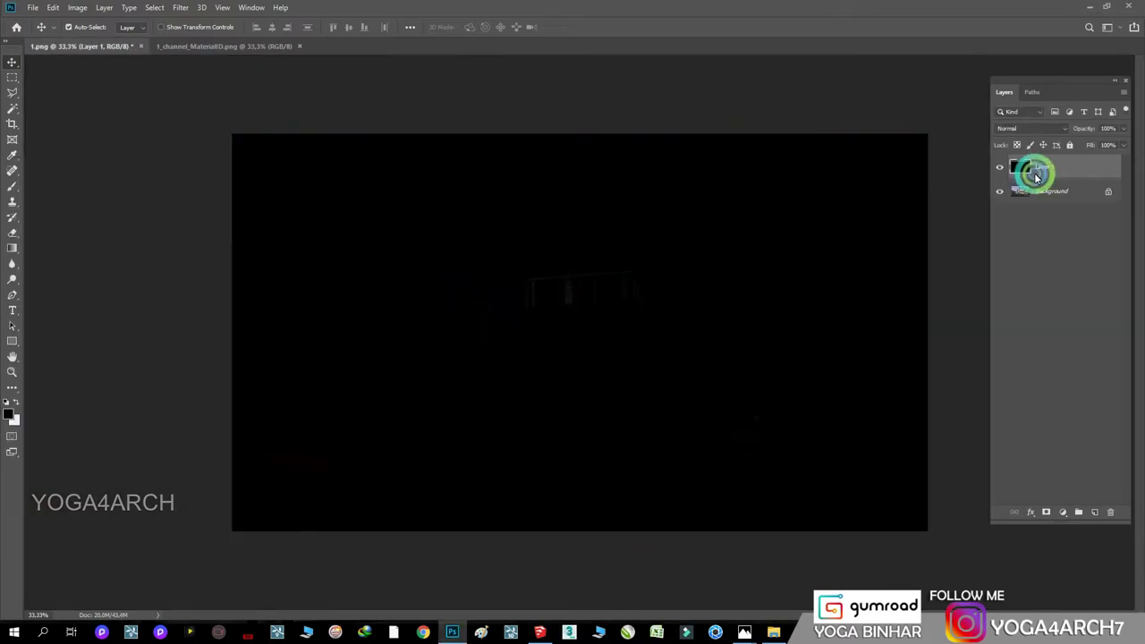
{"action": "left_click", "coordinate": [1028, 128]}
{"action": "left_click", "coordinate": [995, 187]}
{"action": "key", "text": "Delete"}
- Add the MaterialID pass to 1.png as Layer 2 and leave it hidden
{"action": "left_click", "coordinate": [217, 46]}
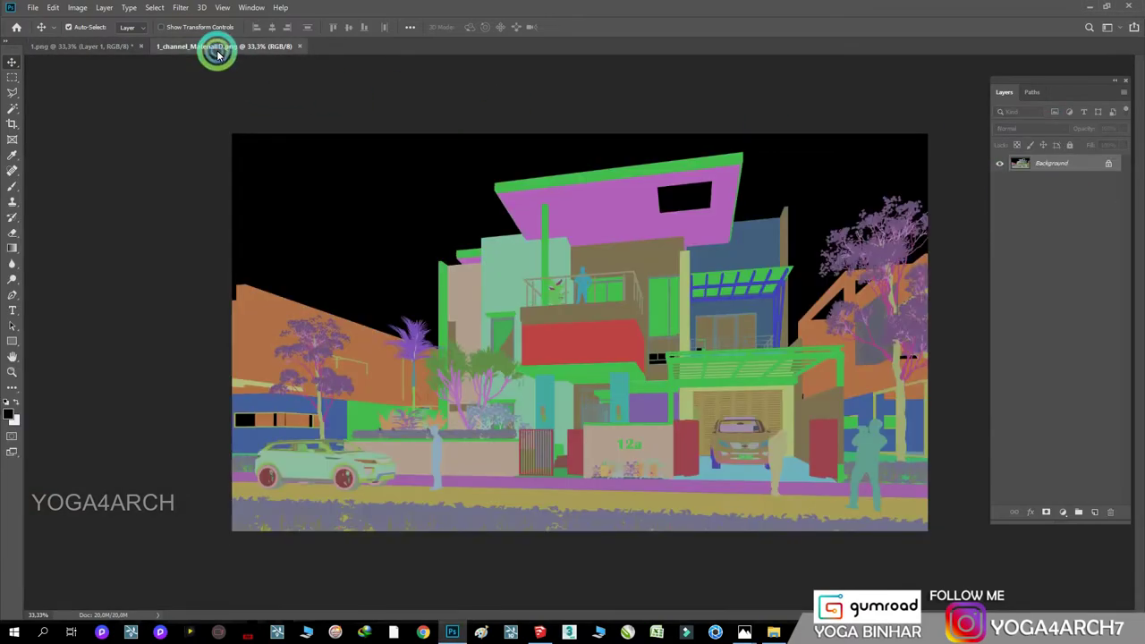
{"action": "left_click_drag", "start_coordinate": [217, 45], "coordinate": [715, 158]}
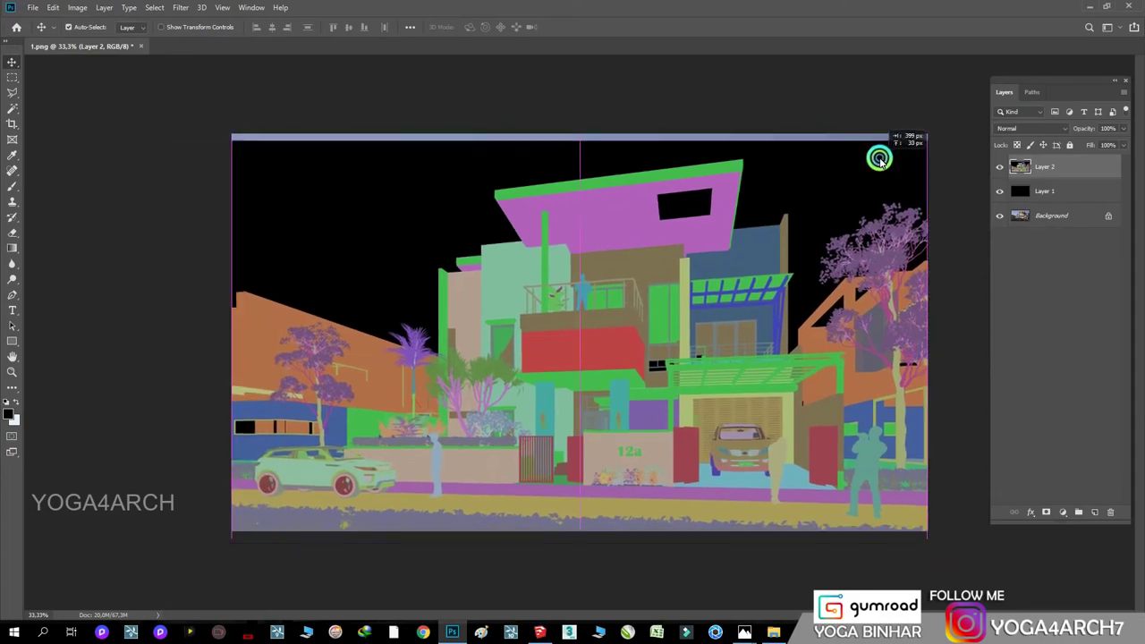
{"action": "left_click_drag", "start_coordinate": [805, 182], "coordinate": [894, 158]}
{"action": "left_click", "coordinate": [999, 166]}
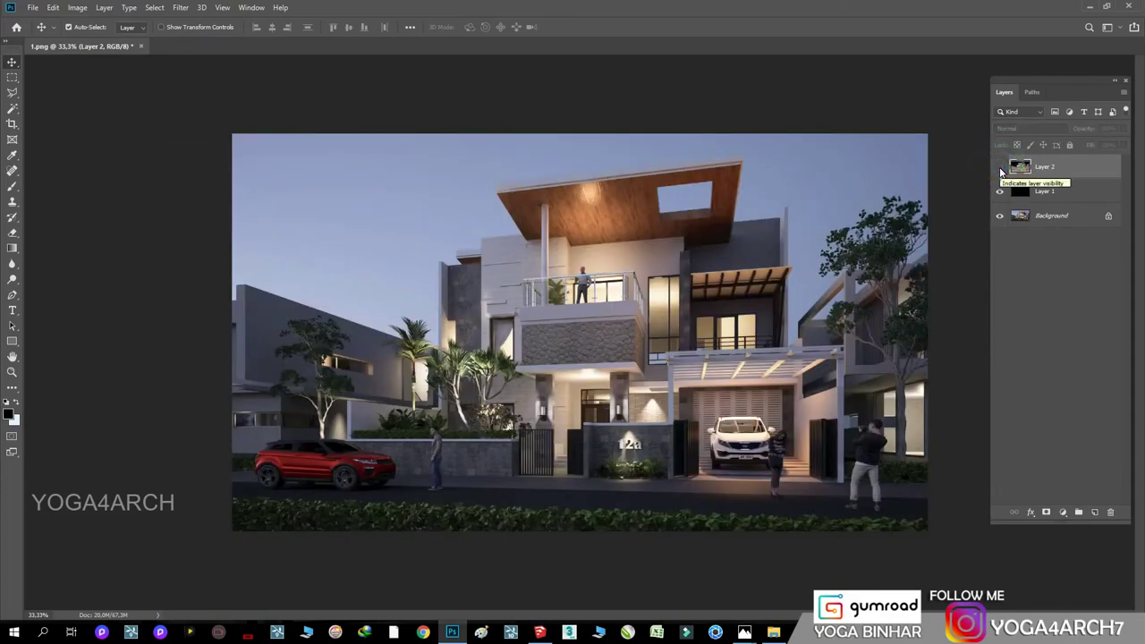
{"action": "left_click", "coordinate": [999, 168]}
{"action": "left_click", "coordinate": [999, 167]}
- Convert Background to Layer 0 and merge the duplicated layers into Layer 1 copy
{"action": "double_click", "coordinate": [1073, 216]}
{"action": "left_click", "coordinate": [677, 191]}
{"action": "left_click", "coordinate": [1073, 190], "text": "shift"}
{"action": "mouse_move", "coordinate": [1073, 191]}
{"action": "left_mouse_down"}
{"action": "mouse_move", "coordinate": [1105, 429]}
{"action": "mouse_move", "coordinate": [1094, 511]}
{"action": "left_mouse_up"}
{"action": "right_click", "coordinate": [1085, 206]}
{"action": "left_click", "coordinate": [948, 466]}
{"action": "key", "text": "ctrl+plus"}
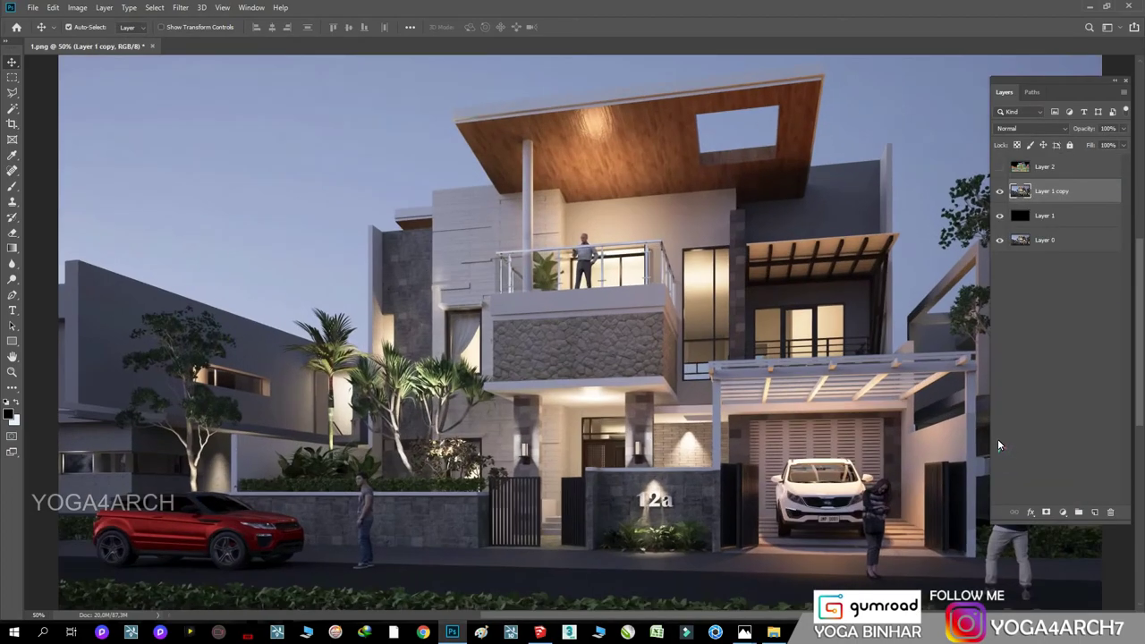
{"action": "left_click", "coordinate": [180, 7]}
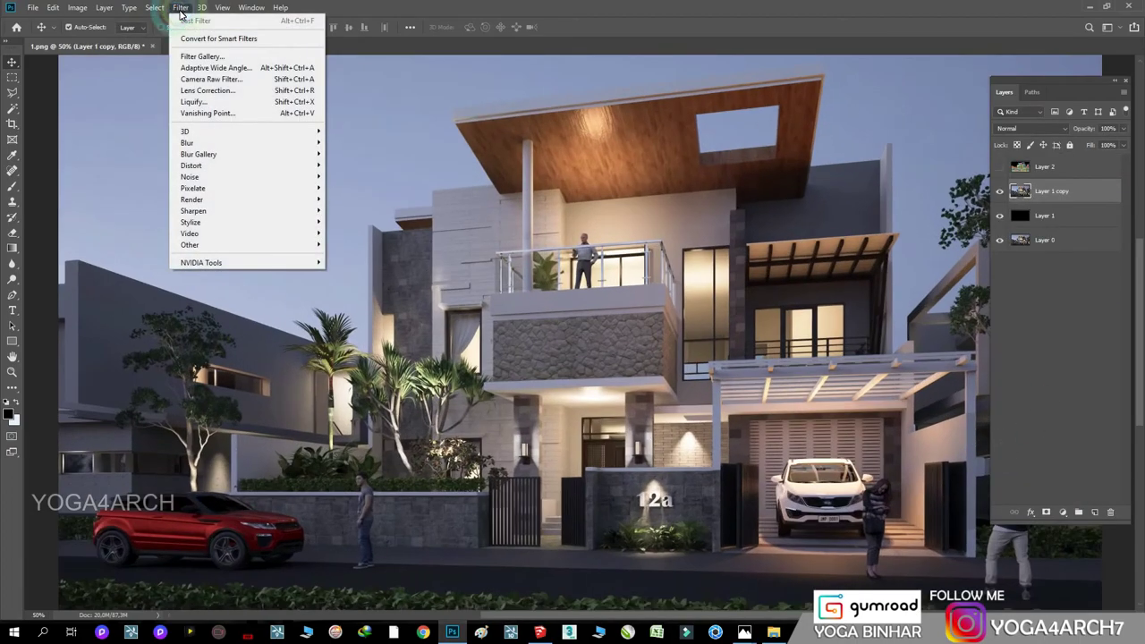
- In Camera Raw, apply Auto tone, reset vibrance, whites, blacks and highlights, and set shadows to +7
{"action": "left_click", "coordinate": [247, 80]}
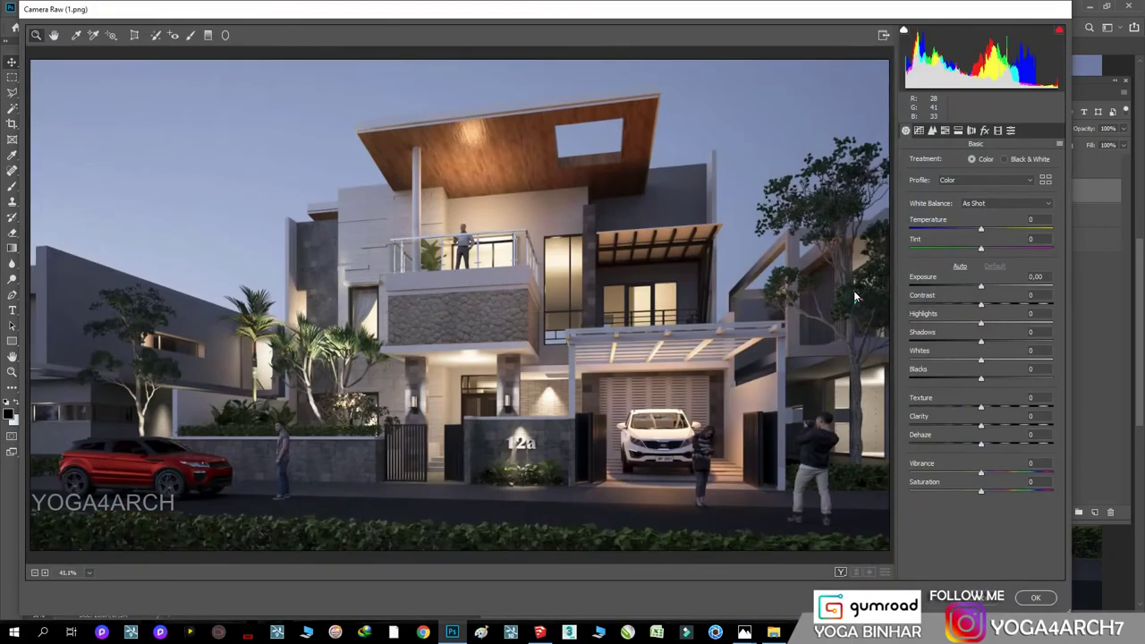
{"action": "left_click", "coordinate": [961, 267]}
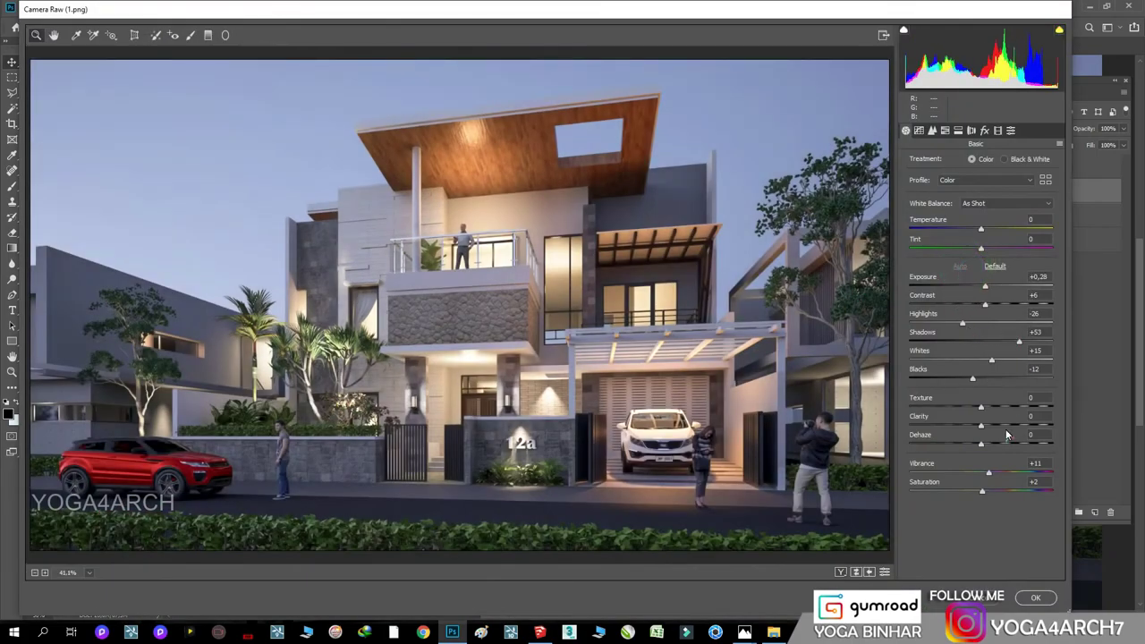
{"action": "double_click", "coordinate": [988, 472]}
{"action": "double_click", "coordinate": [989, 359]}
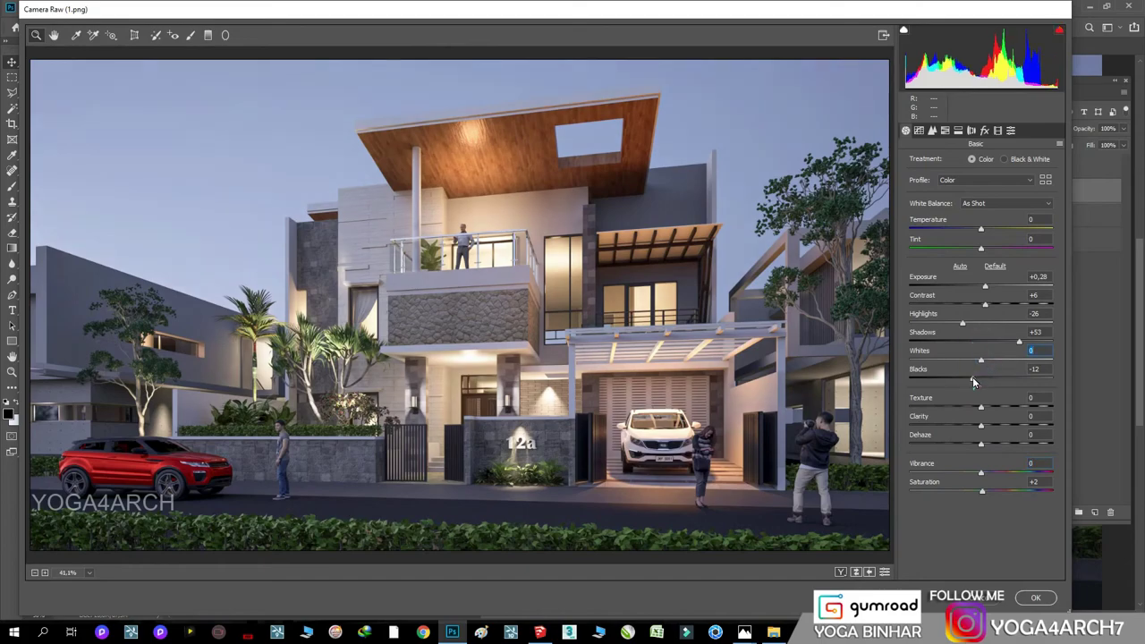
{"action": "double_click", "coordinate": [972, 378]}
{"action": "left_click_drag", "start_coordinate": [1019, 343], "coordinate": [986, 341]}
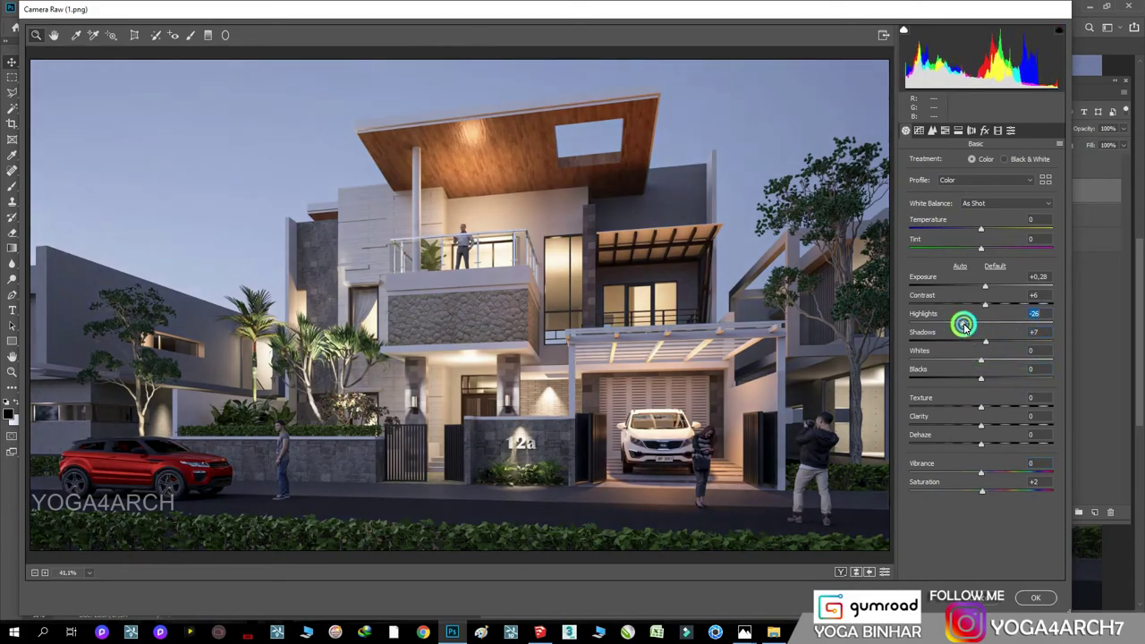
{"action": "double_click", "coordinate": [963, 323]}
- Set white balance to Auto with tint 0 and temperature about -1
{"action": "left_click", "coordinate": [984, 204]}
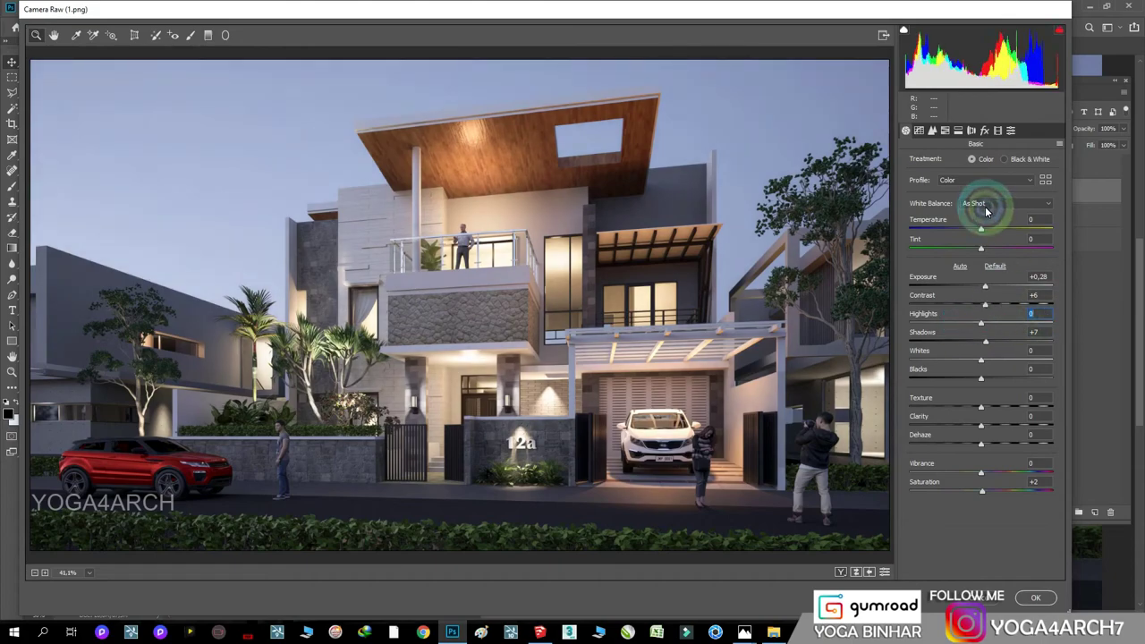
{"action": "left_click", "coordinate": [971, 220]}
{"action": "double_click", "coordinate": [966, 249]}
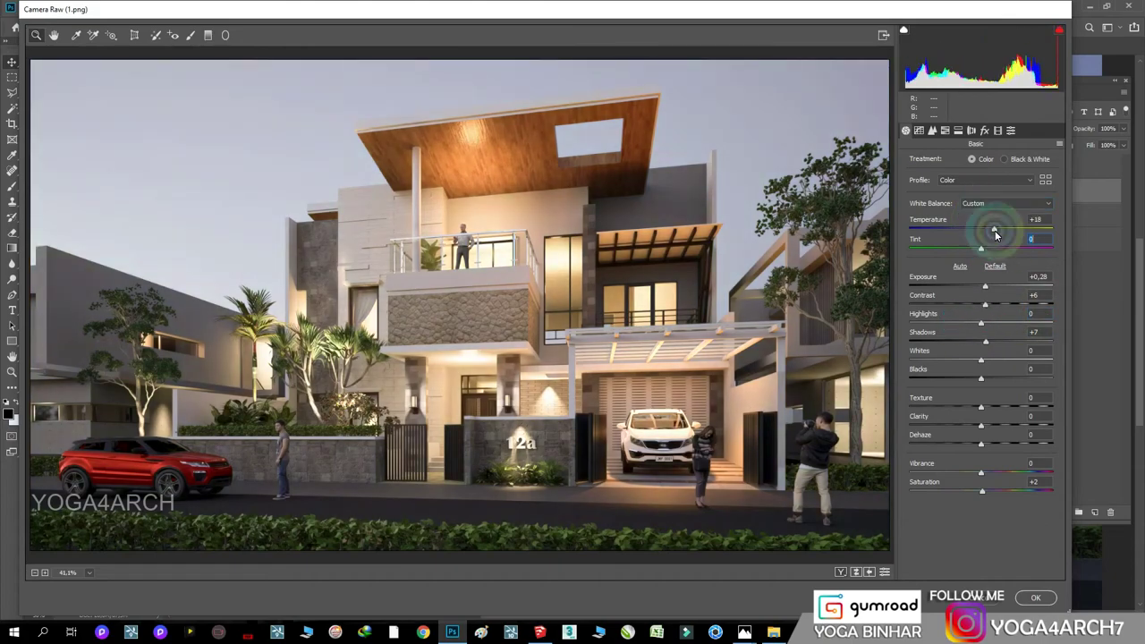
{"action": "left_click_drag", "start_coordinate": [994, 230], "coordinate": [980, 231]}
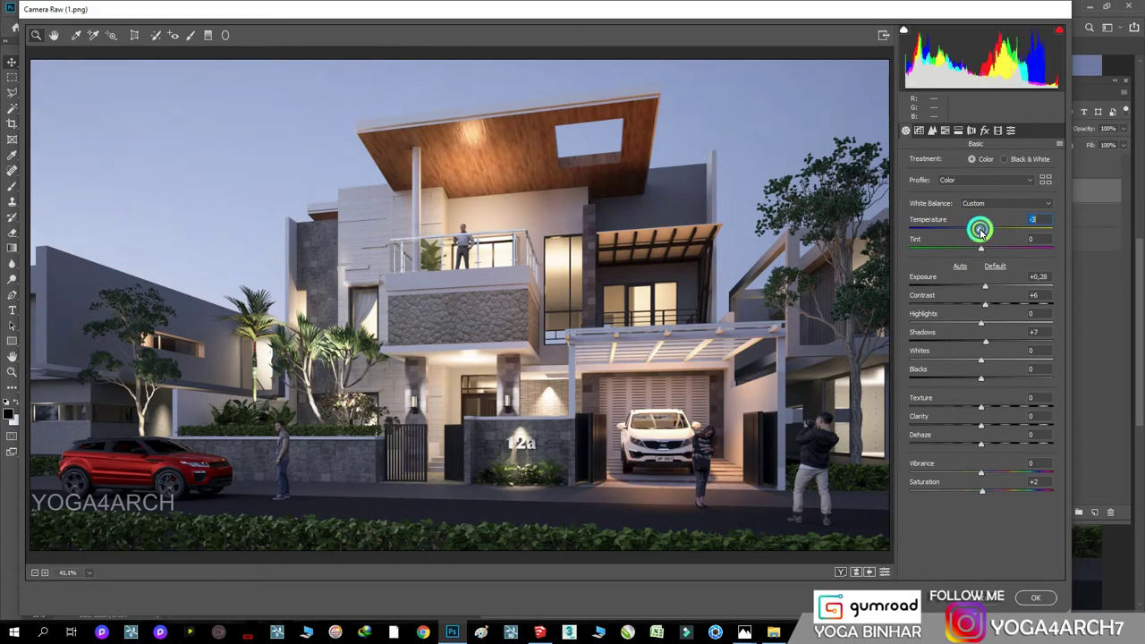
- Add sharpening 50 and luminance noise reduction 10, and lower clarity slightly
{"action": "left_click", "coordinate": [932, 131]}
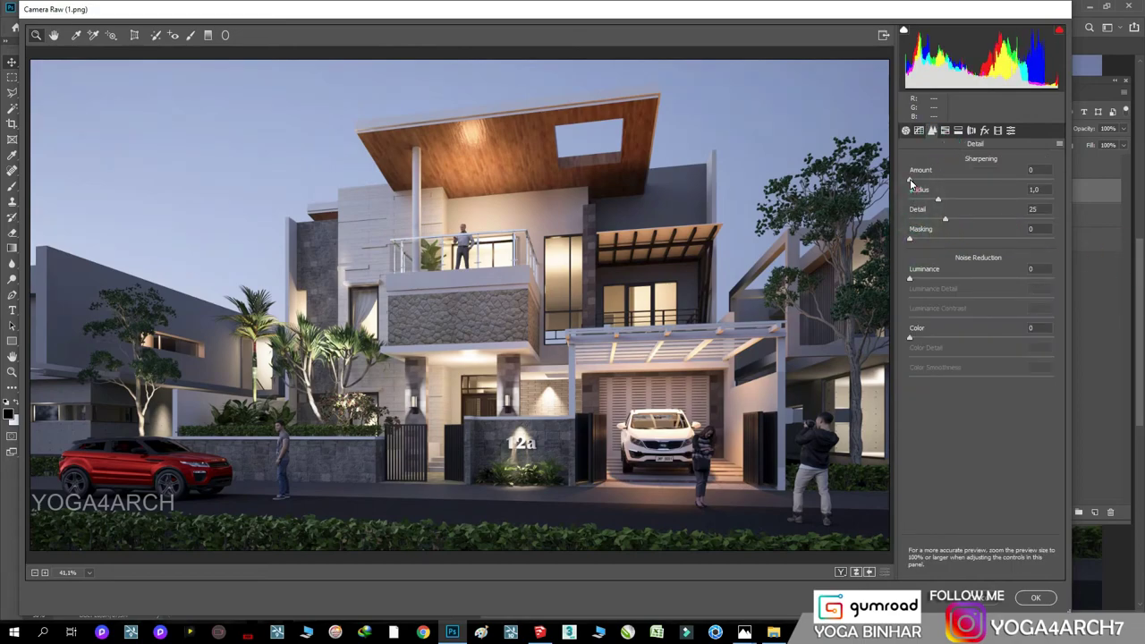
{"action": "left_click_drag", "start_coordinate": [910, 182], "coordinate": [956, 188]}
{"action": "left_click_drag", "start_coordinate": [909, 278], "coordinate": [924, 279]}
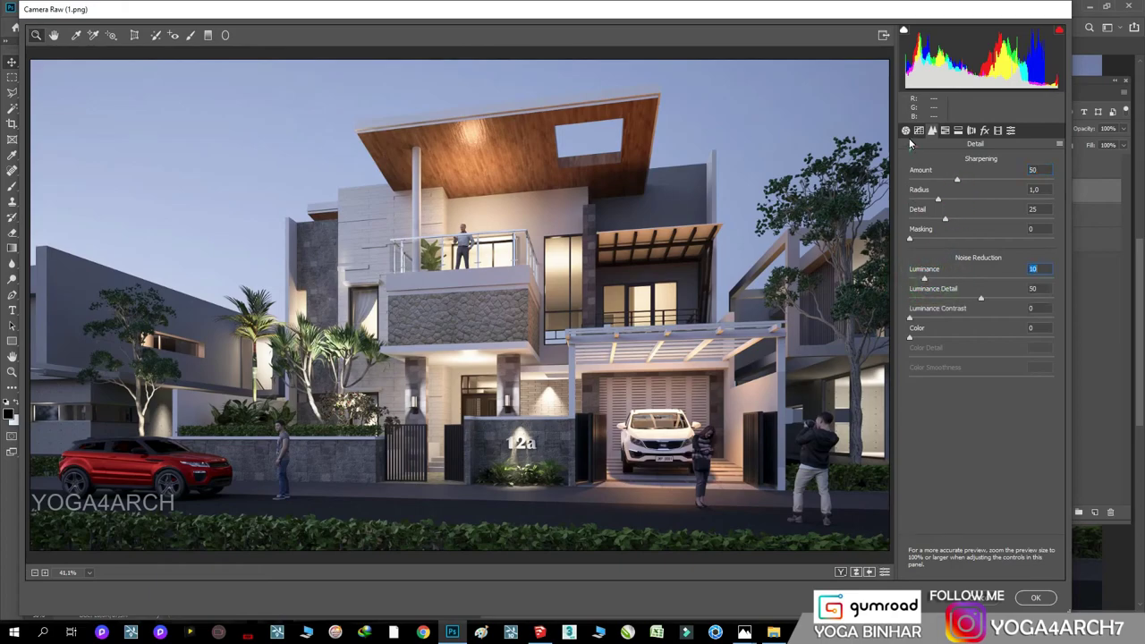
{"action": "left_click", "coordinate": [905, 131]}
{"action": "left_click_drag", "start_coordinate": [981, 416], "coordinate": [973, 424]}
- Add a light edge vignette and apply the Camera Raw grade
{"action": "left_click", "coordinate": [984, 130]}
{"action": "left_click_drag", "start_coordinate": [984, 288], "coordinate": [973, 288]}
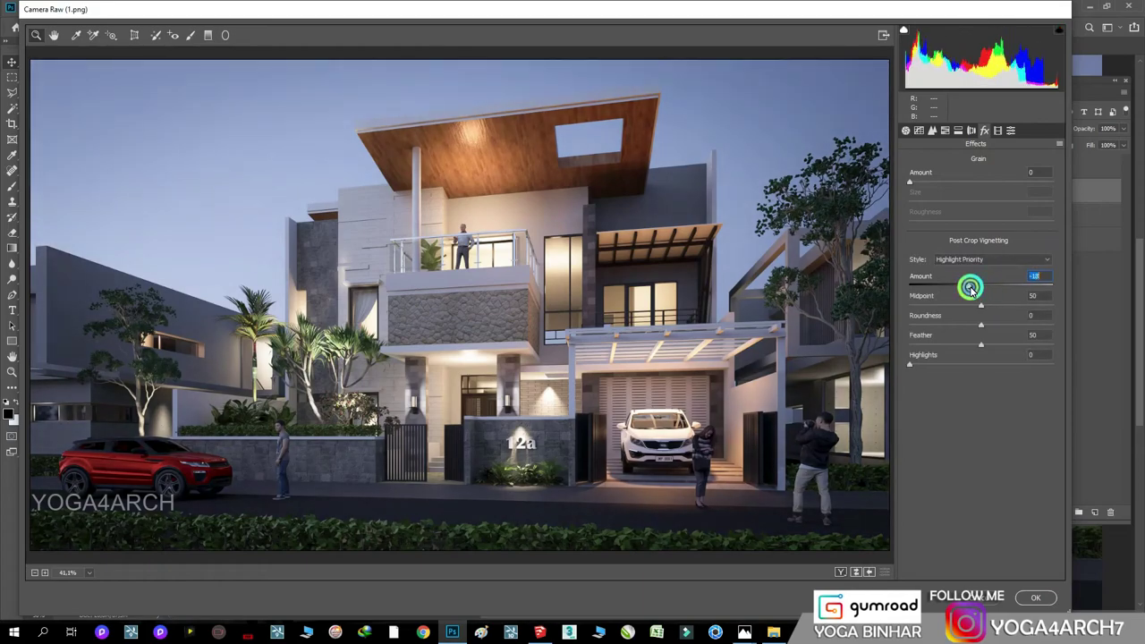
{"action": "left_click_drag", "start_coordinate": [973, 288], "coordinate": [978, 302]}
{"action": "key", "text": "Return"}
{"action": "key", "text": "ctrl+minus"}
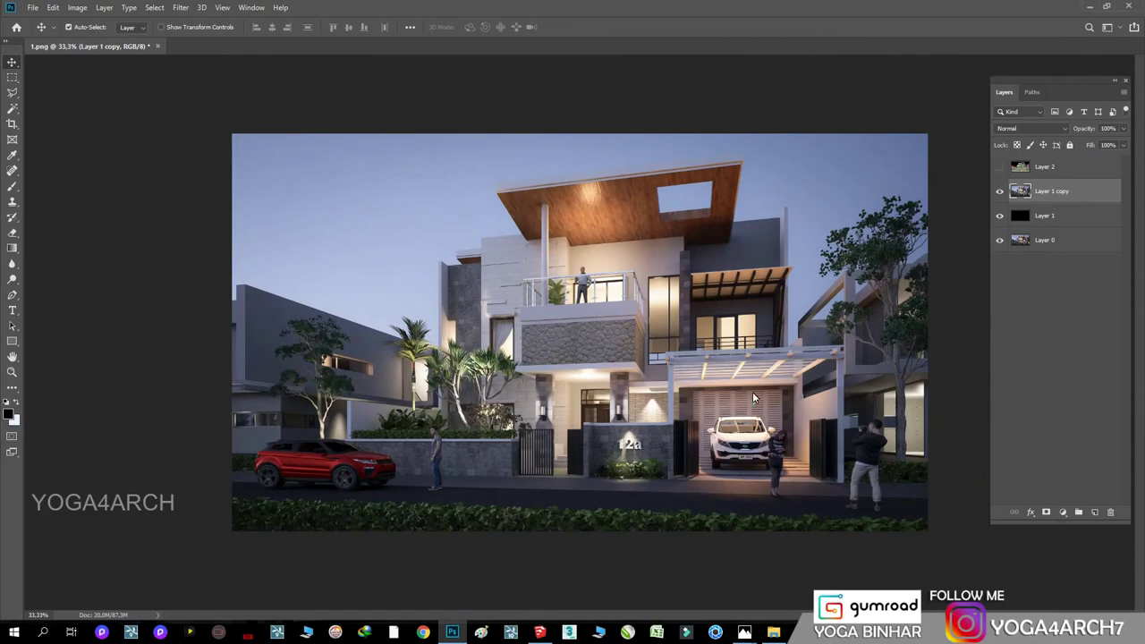
- Add a Brightness/Contrast adjustment layer at roughly brightness 7 and contrast 9
{"action": "left_click", "coordinate": [1062, 512]}
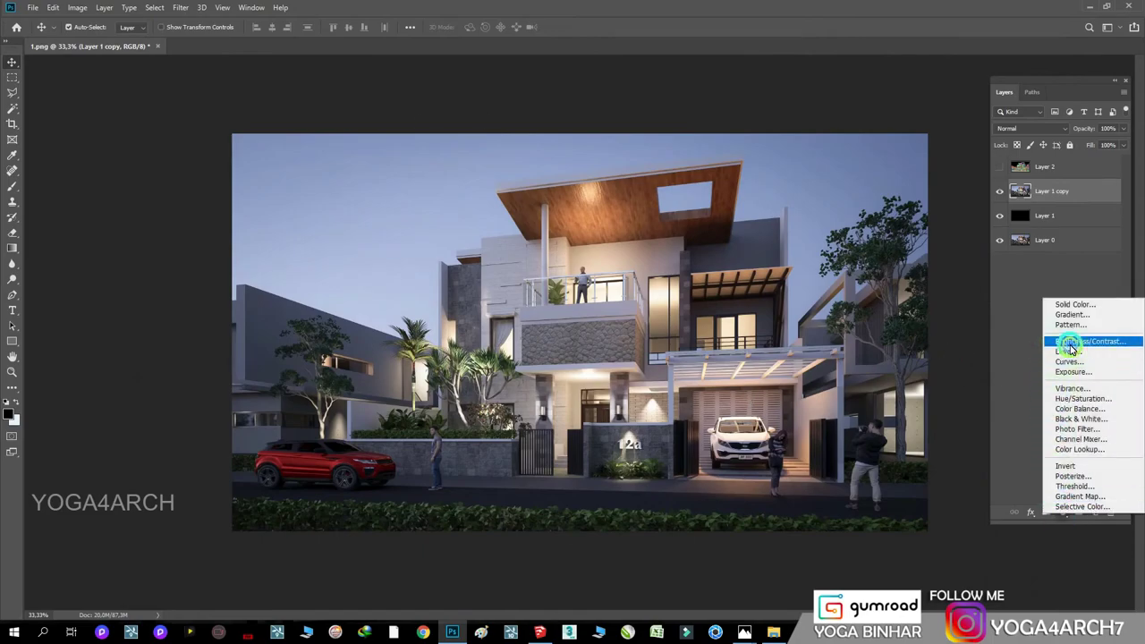
{"action": "left_click", "coordinate": [1064, 341]}
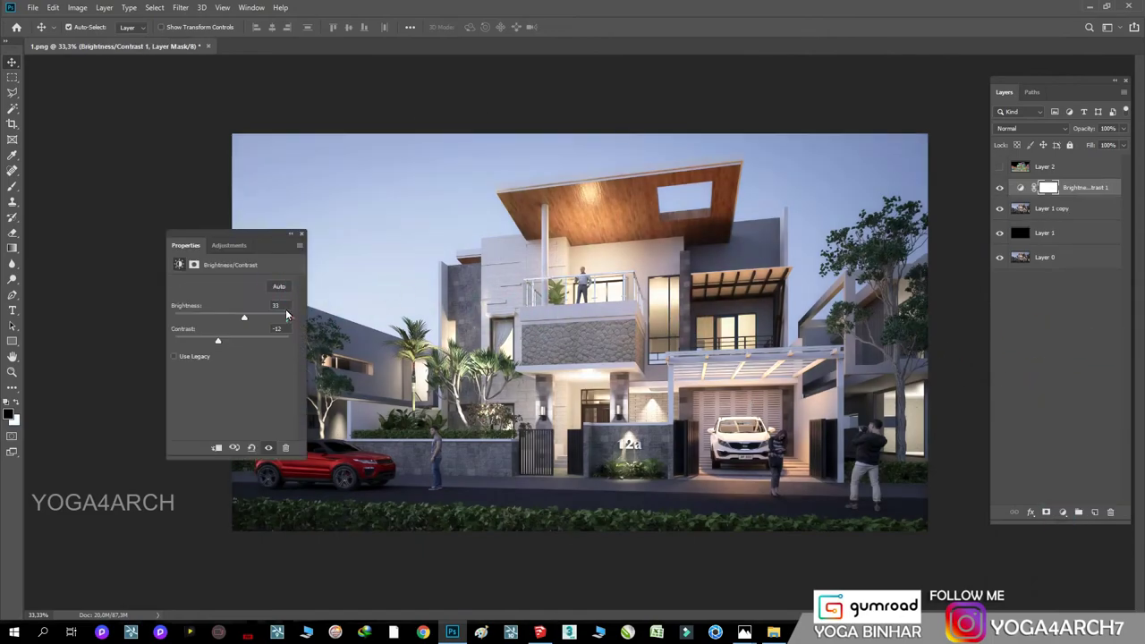
{"action": "mouse_move", "coordinate": [217, 340]}
{"action": "left_mouse_down"}
{"action": "mouse_move", "coordinate": [236, 340]}
{"action": "mouse_move", "coordinate": [232, 317]}
{"action": "left_mouse_up"}
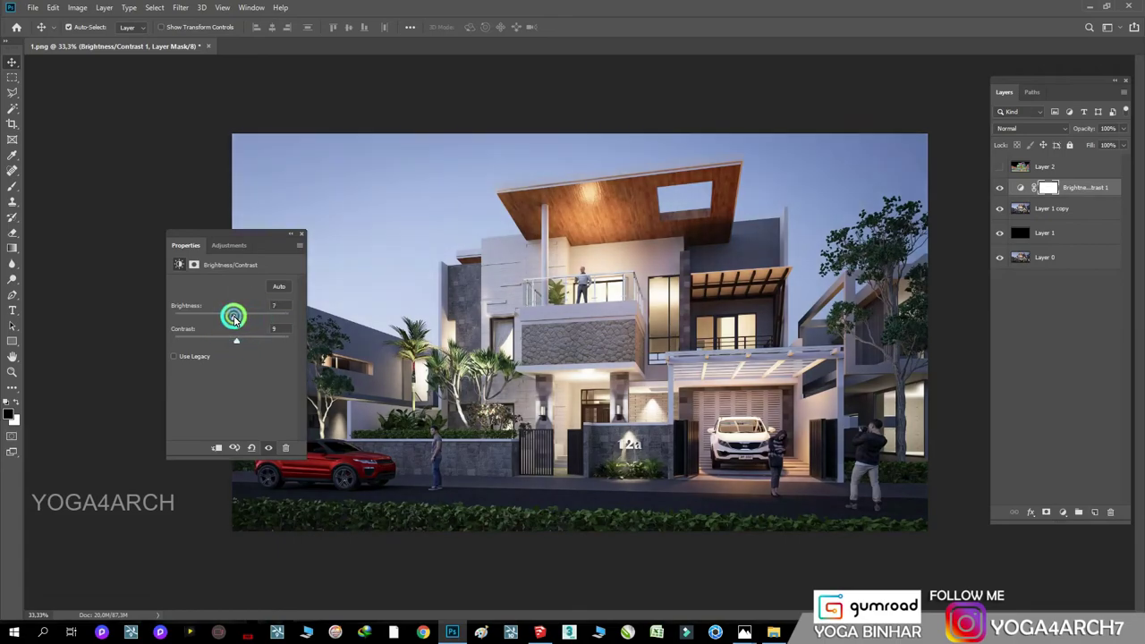
- Add a Hue/Saturation adjustment layer with saturation raised to +15
{"action": "left_click", "coordinate": [1061, 512]}
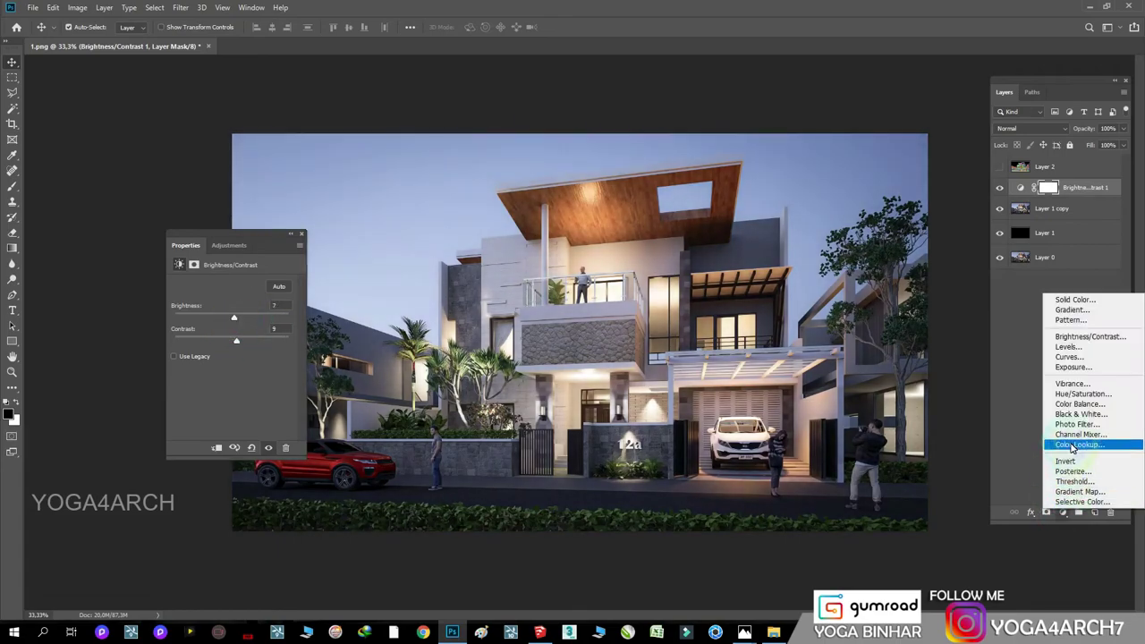
{"action": "left_click", "coordinate": [1080, 393]}
{"action": "left_click_drag", "start_coordinate": [231, 351], "coordinate": [242, 352]}
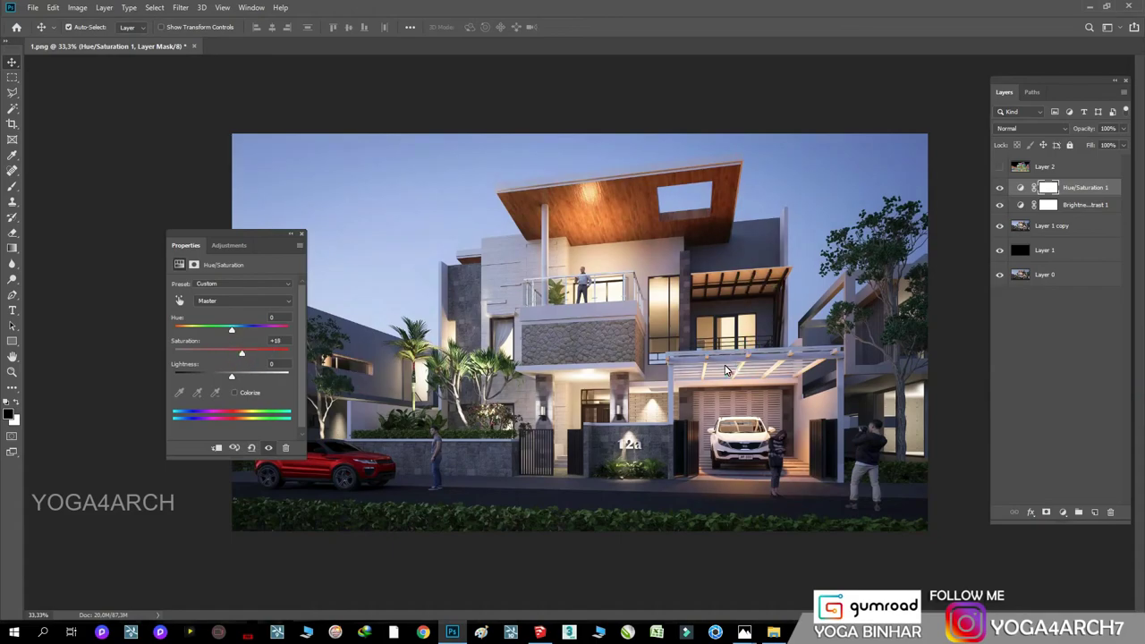
{"action": "left_click", "coordinate": [303, 234]}
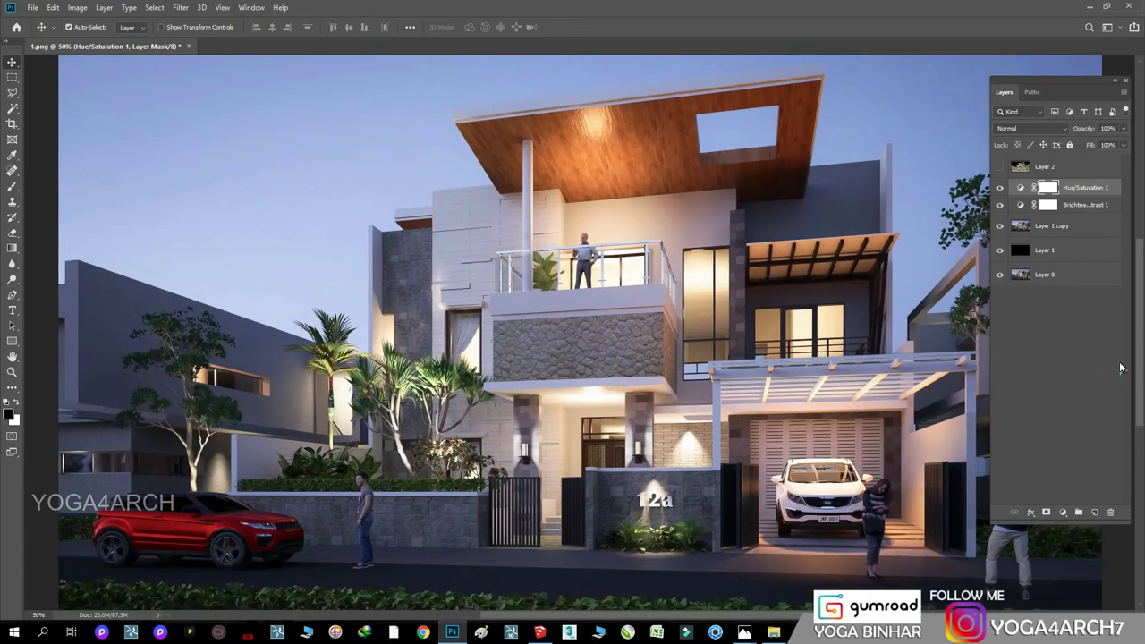
- Duplicate Layer 1 copy and blend the duplicate in Color Dodge at 20% opacity
{"action": "left_click_drag", "start_coordinate": [1080, 228], "coordinate": [1094, 512]}
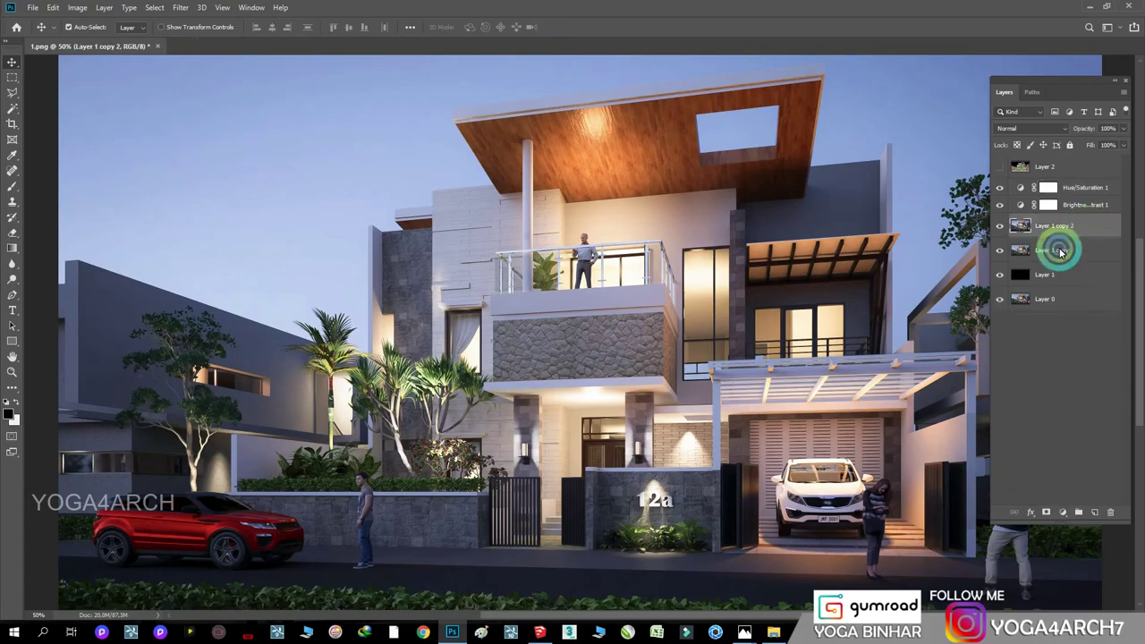
{"action": "left_click", "coordinate": [1038, 128]}
{"action": "left_click", "coordinate": [1037, 237]}
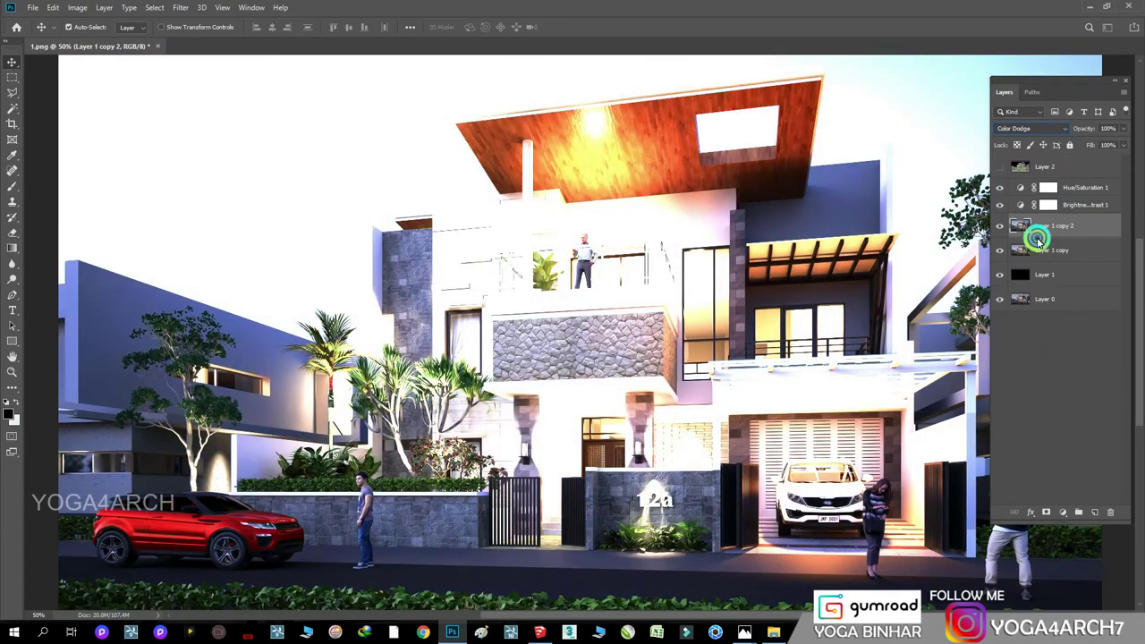
{"action": "left_click", "coordinate": [1123, 128]}
{"action": "left_click_drag", "start_coordinate": [1116, 143], "coordinate": [1076, 145]}
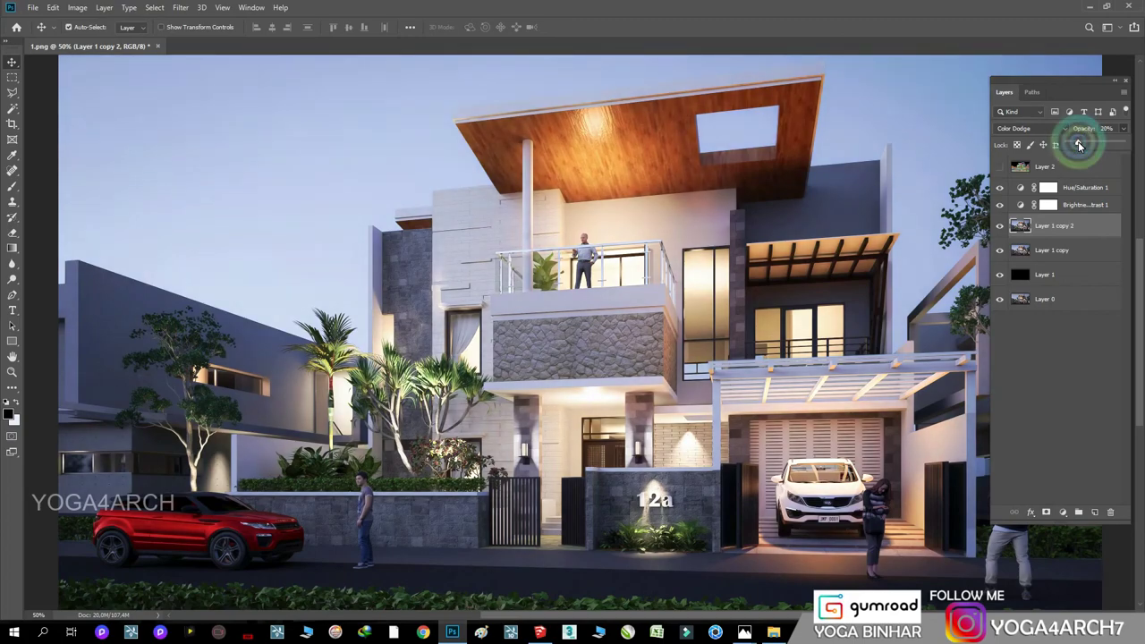
{"action": "key", "text": "ctrl+minus"}
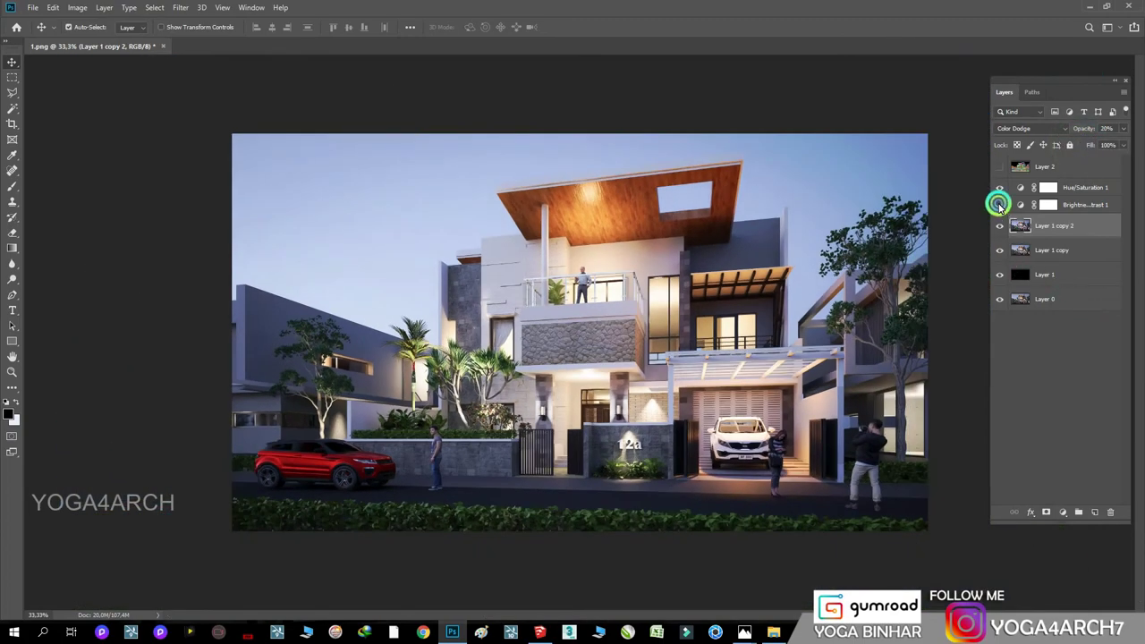
- Compare the render with Brightness/Contrast hidden, nudge the duplicate's opacity, and re-enable the adjustment
{"action": "left_click", "coordinate": [999, 205]}
{"action": "left_click", "coordinate": [999, 205]}
{"action": "left_click", "coordinate": [999, 204]}
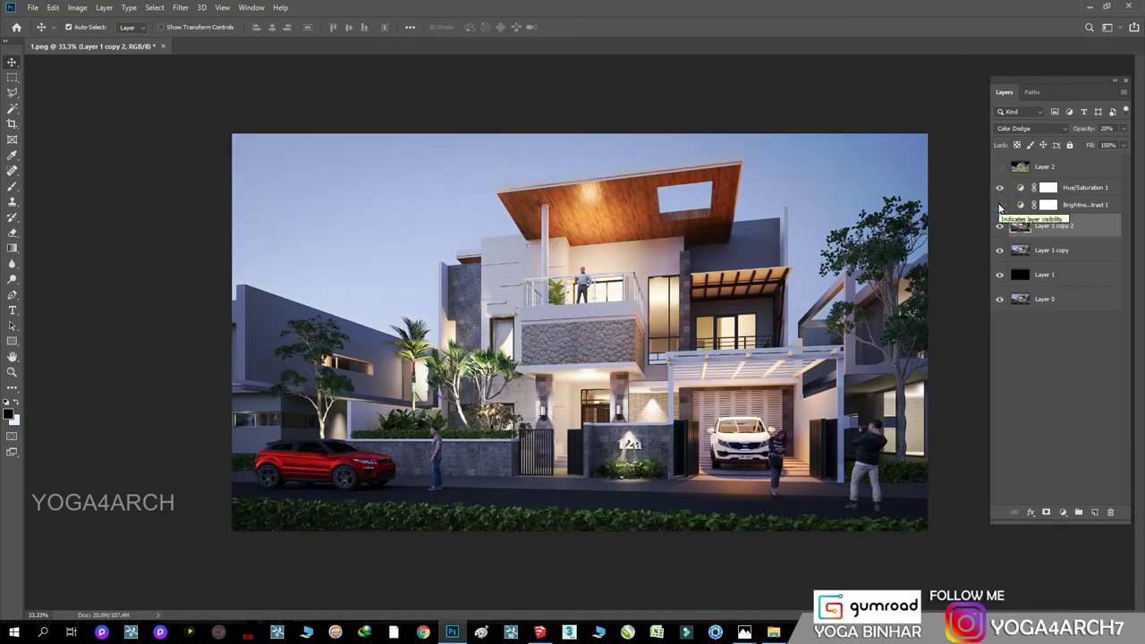
{"action": "left_click_drag", "start_coordinate": [1076, 143], "coordinate": [1076, 143]}
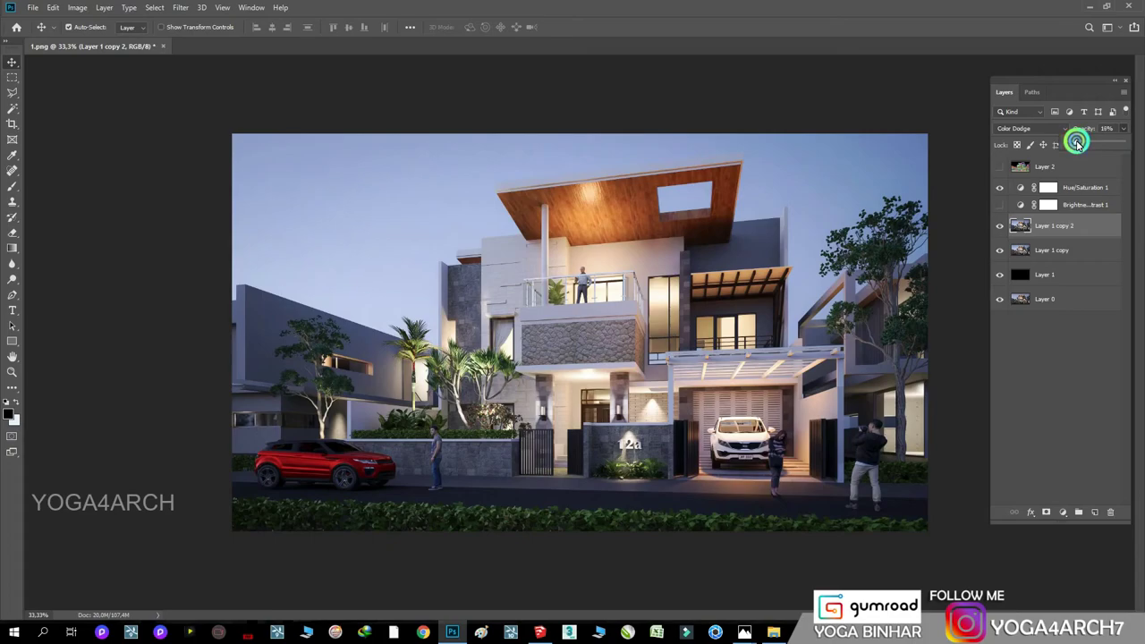
{"action": "left_click", "coordinate": [1086, 205]}
{"action": "left_click", "coordinate": [999, 205]}
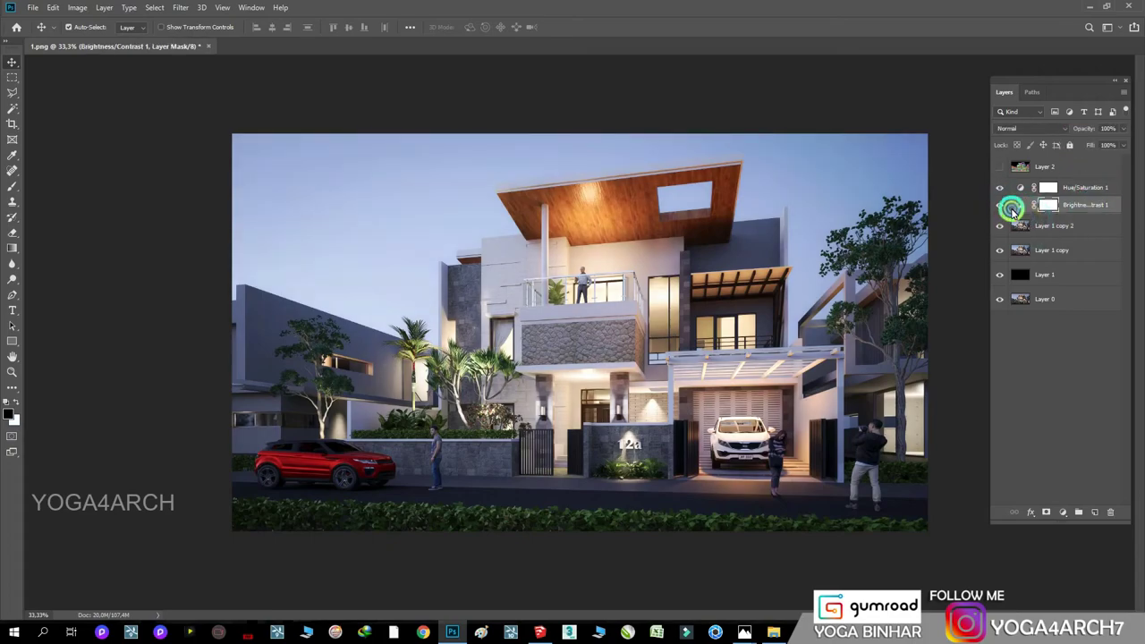
- Reset the Brightness/Contrast layer to Brightness 5 and Contrast 15, viewing the canvas at 50%
{"action": "double_click", "coordinate": [1011, 208]}
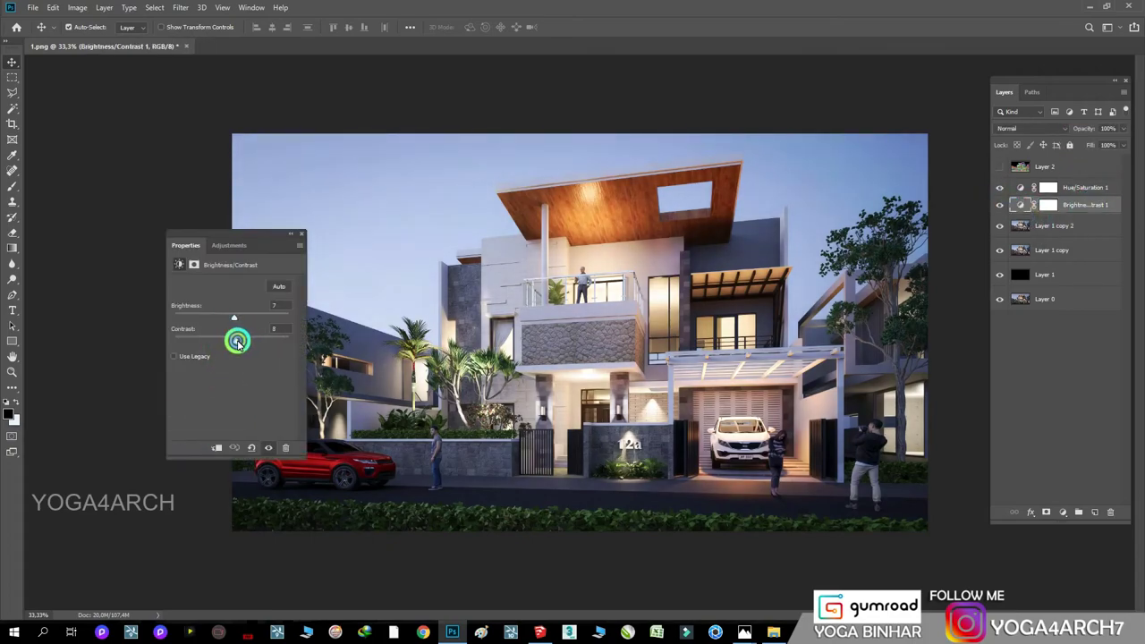
{"action": "left_click_drag", "start_coordinate": [242, 342], "coordinate": [239, 341]}
{"action": "left_click", "coordinate": [271, 329]}
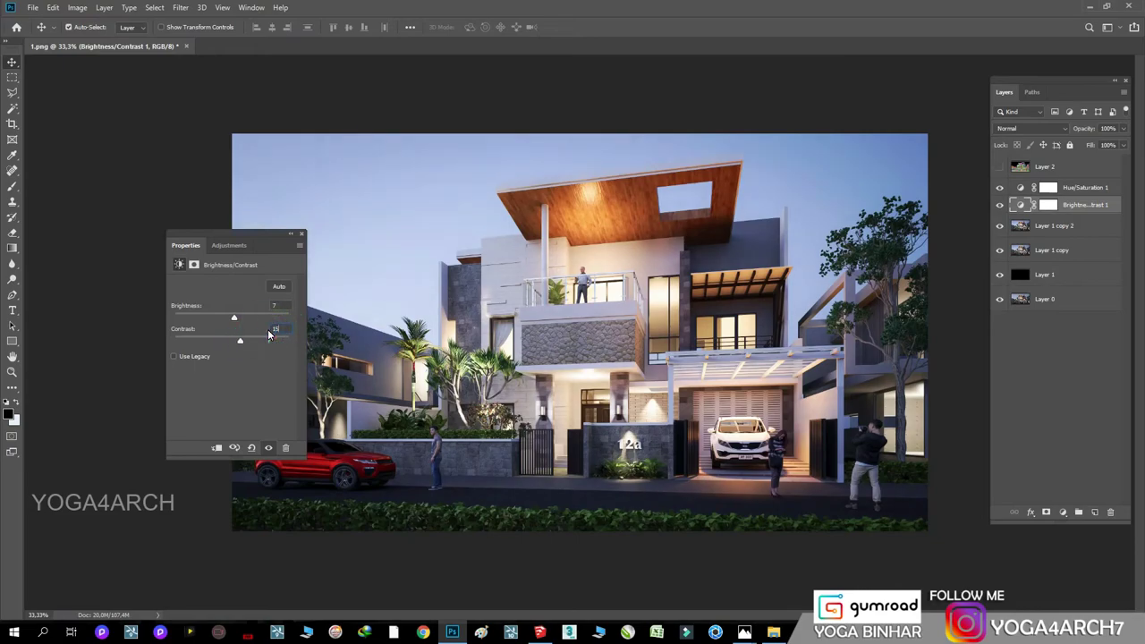
{"action": "left_click", "coordinate": [277, 306]}
{"action": "type", "text": "0"}
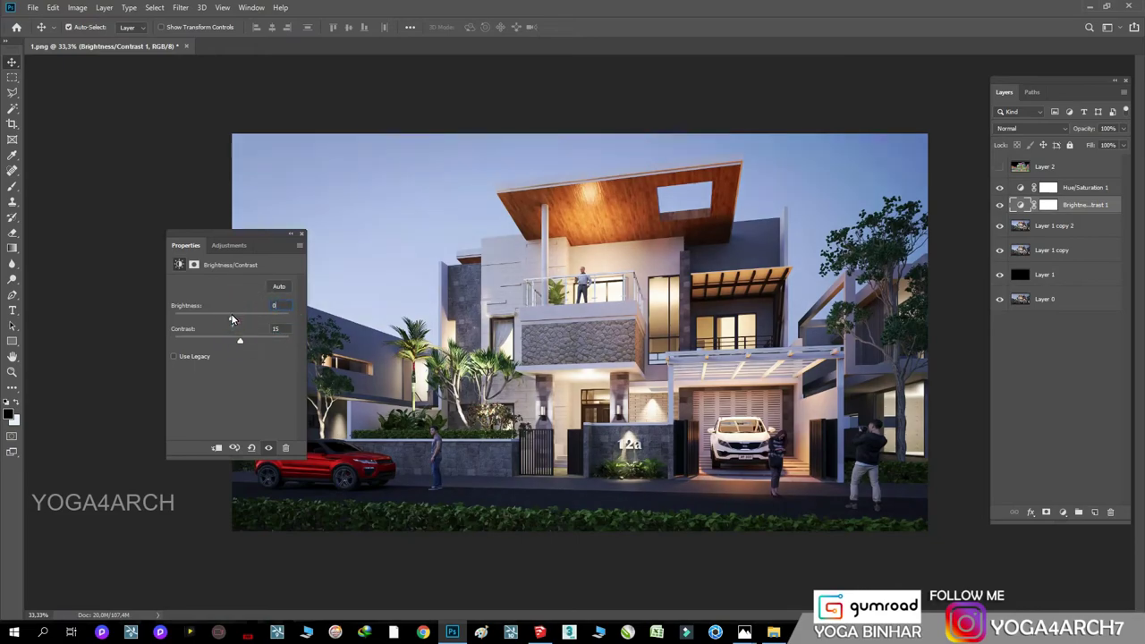
{"action": "left_click_drag", "start_coordinate": [230, 319], "coordinate": [233, 320]}
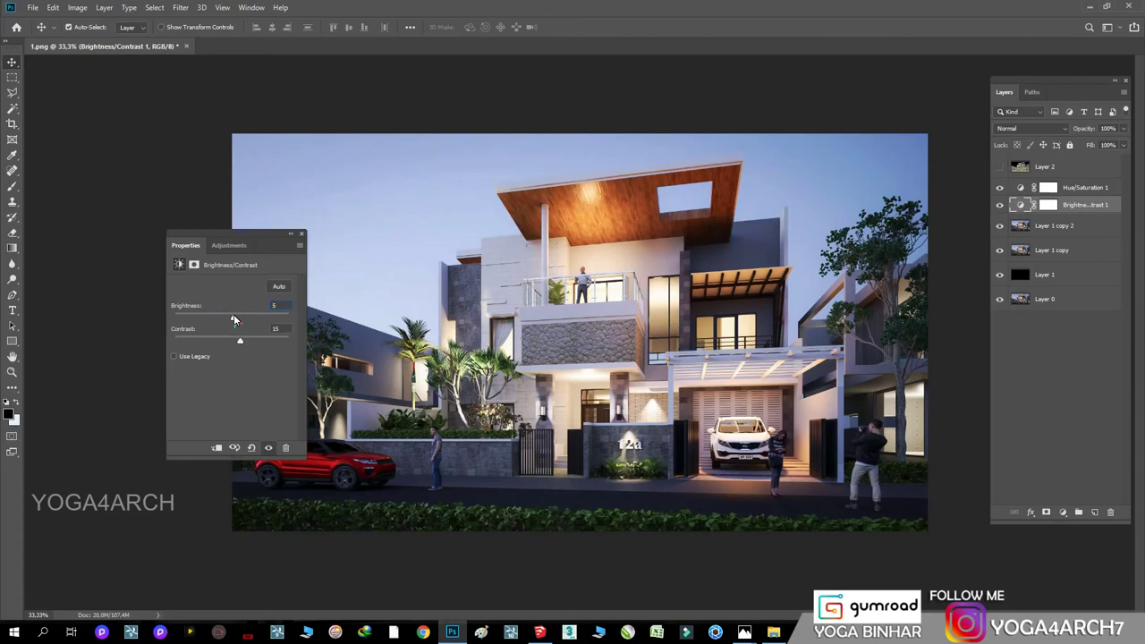
{"action": "left_click", "coordinate": [300, 236]}
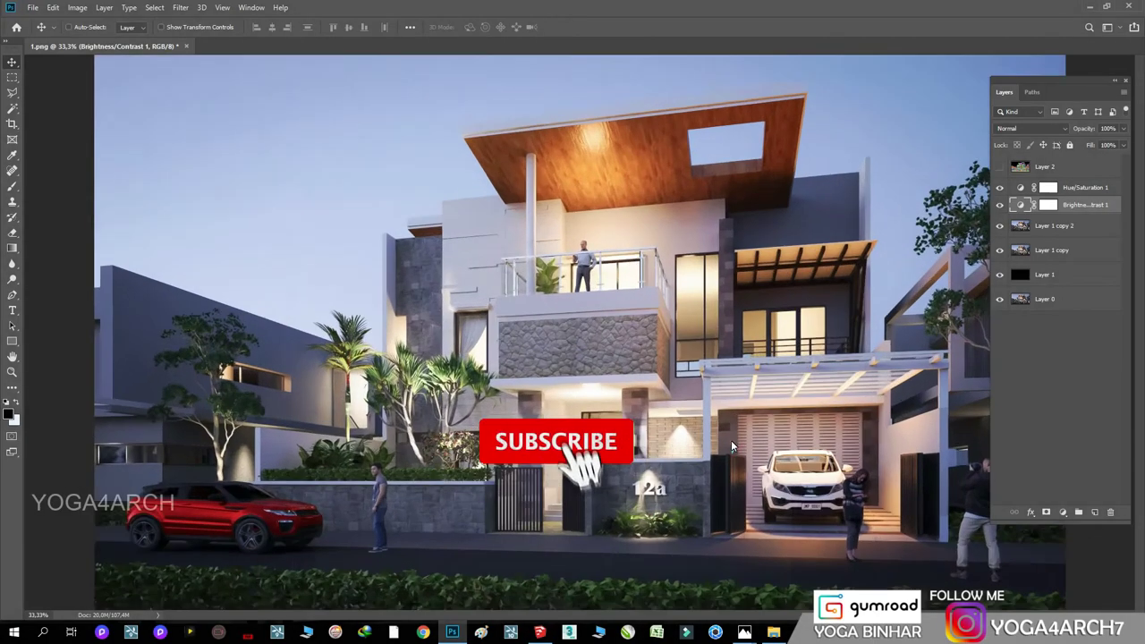
{"action": "key", "text": "ctrl+plus"}
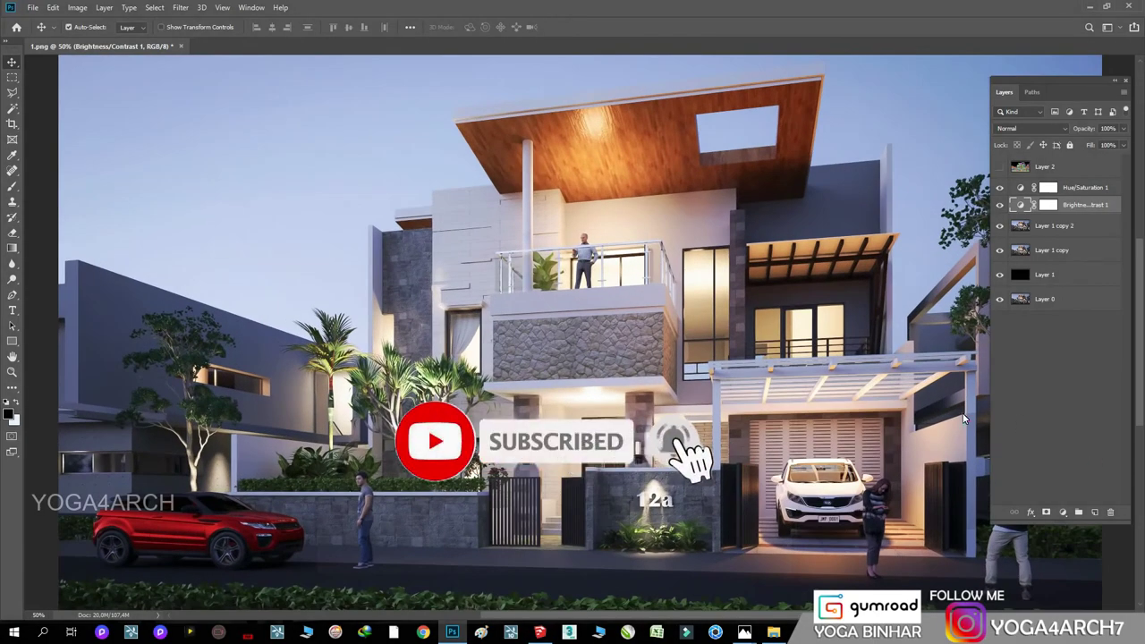
{"action": "left_click", "coordinate": [424, 632]}
- Search Google Images for 'flare png'
{"action": "type", "text": "flar"}
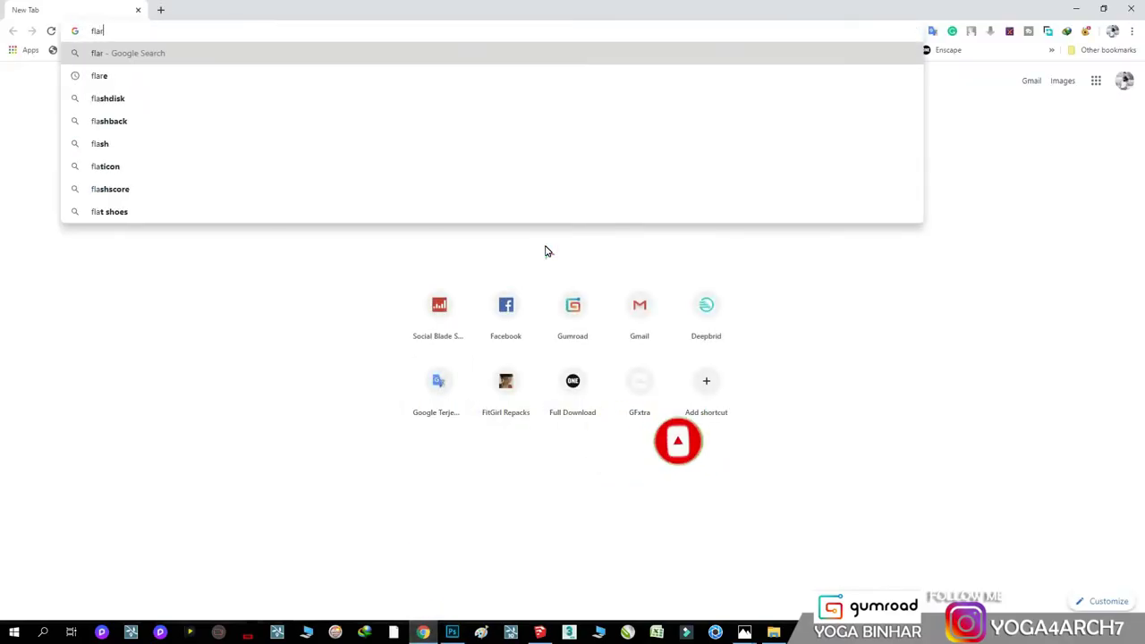
{"action": "type", "text": "e png"}
{"action": "key", "text": "Return"}
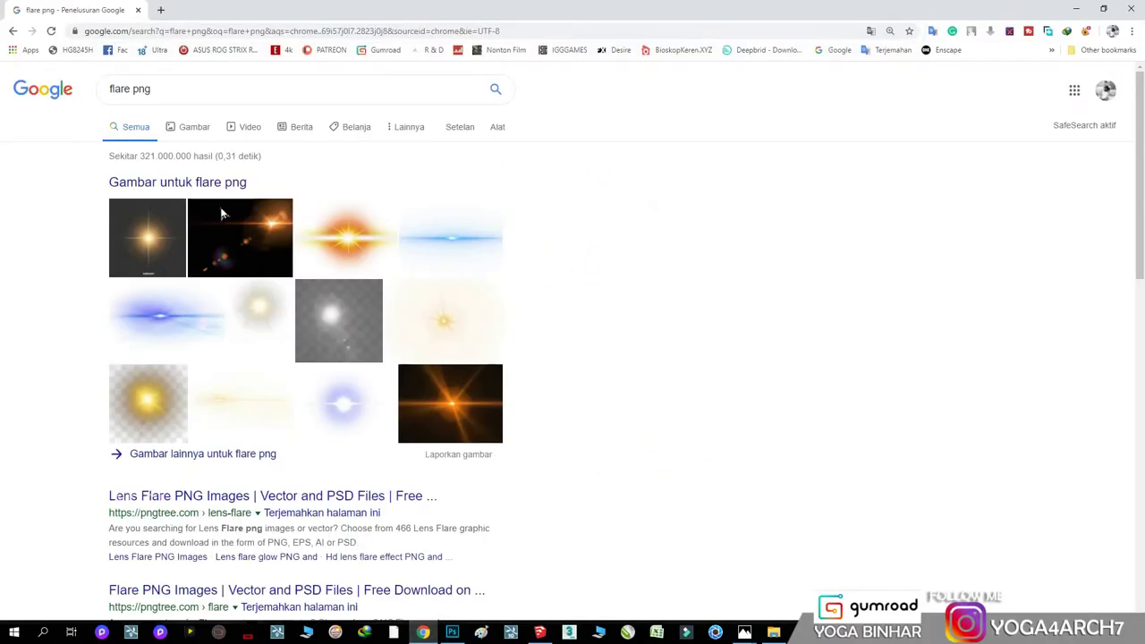
{"action": "left_click", "coordinate": [192, 126]}
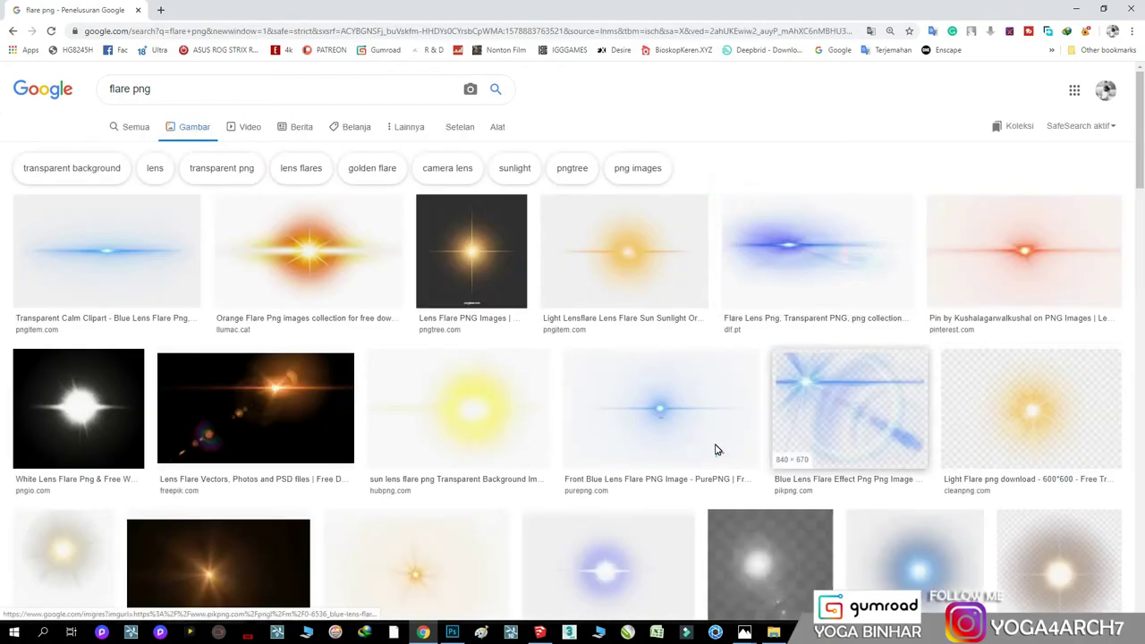
- Save the yellow lens flare image into the project folder on the NEW MASTER (E:) drive
{"action": "left_click", "coordinate": [94, 536]}
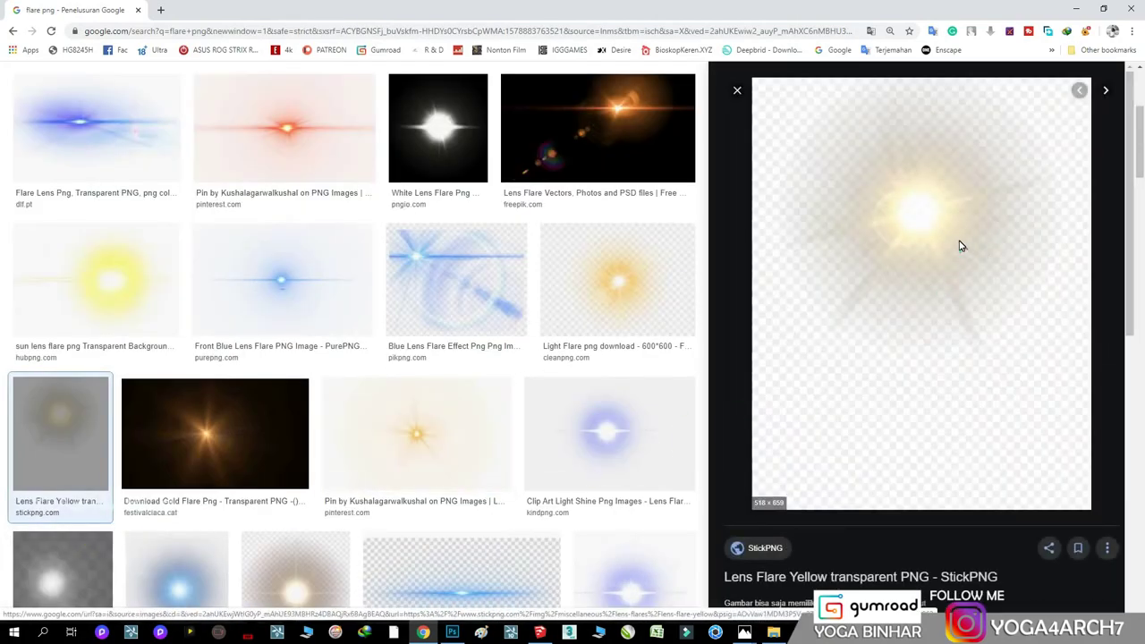
{"action": "right_click", "coordinate": [926, 218]}
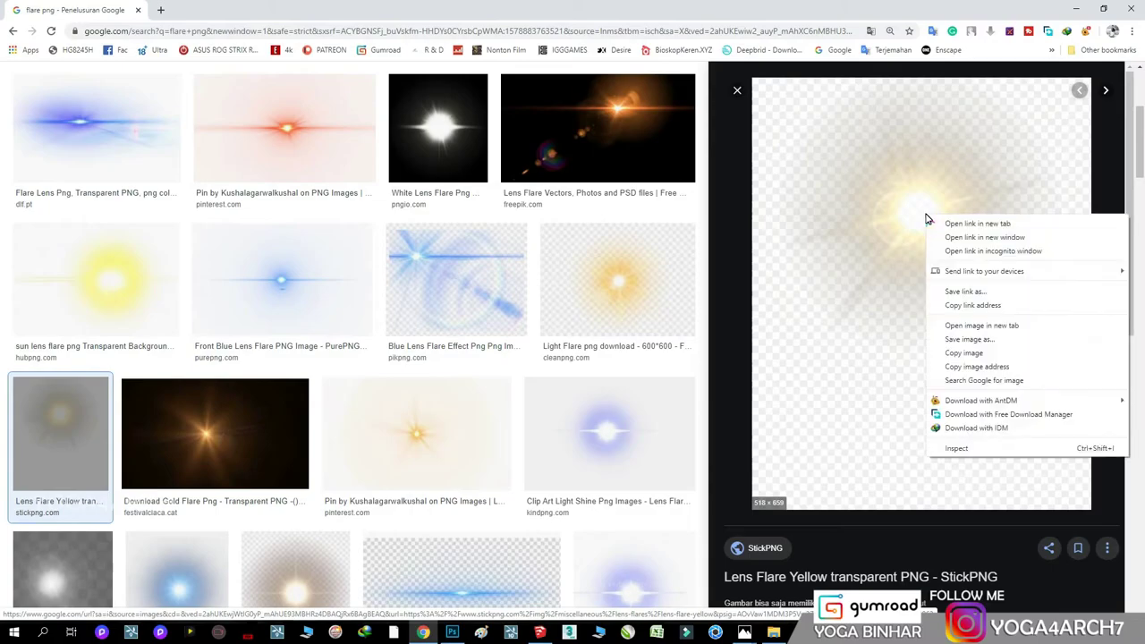
{"action": "left_click", "coordinate": [968, 339]}
{"action": "left_click", "coordinate": [735, 349]}
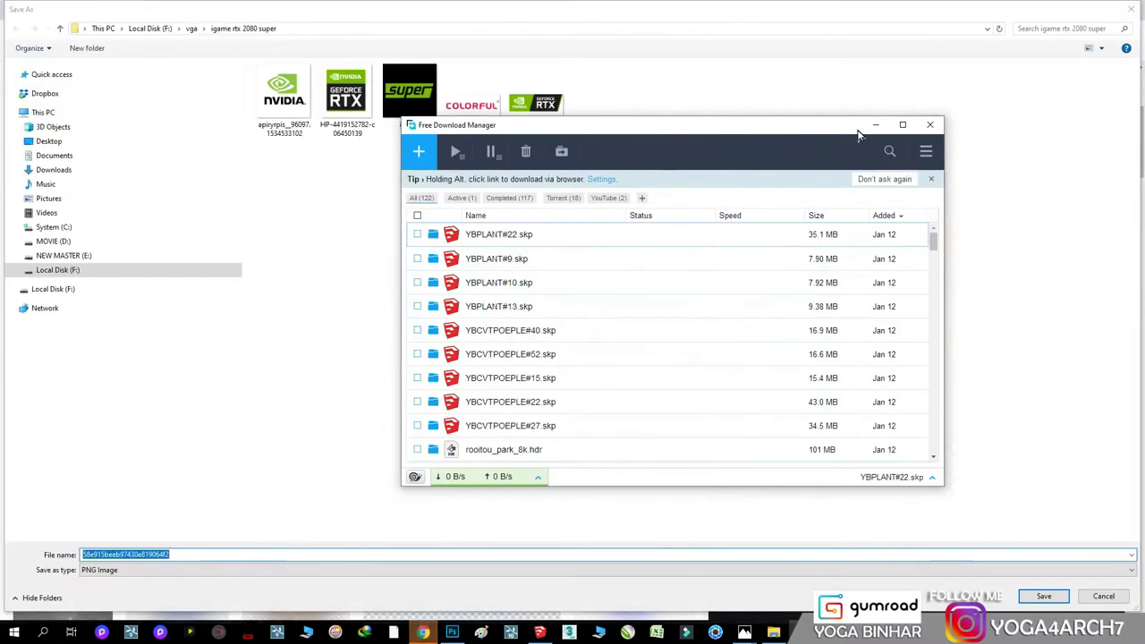
{"action": "left_click", "coordinate": [875, 124]}
{"action": "left_click", "coordinate": [62, 255]}
{"action": "double_click", "coordinate": [331, 97]}
{"action": "key", "text": "Return"}
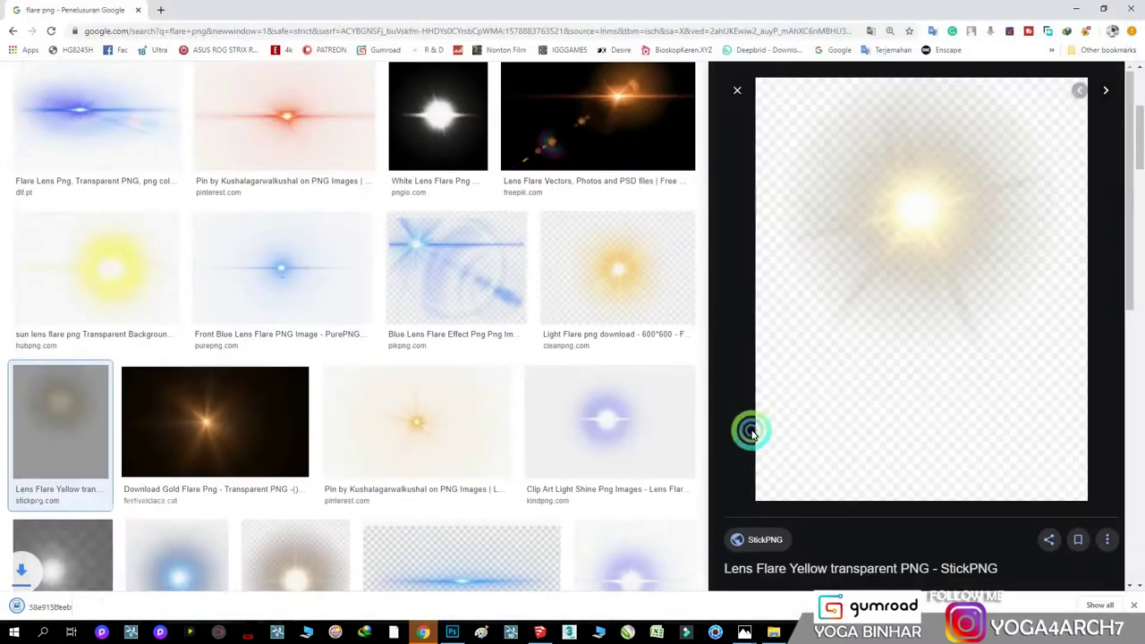
- Browse flare results such as Light Flare, pngtree, Freepik and 123rf sun flare images
{"action": "left_click", "coordinate": [626, 263]}
{"action": "left_click", "coordinate": [771, 537]}
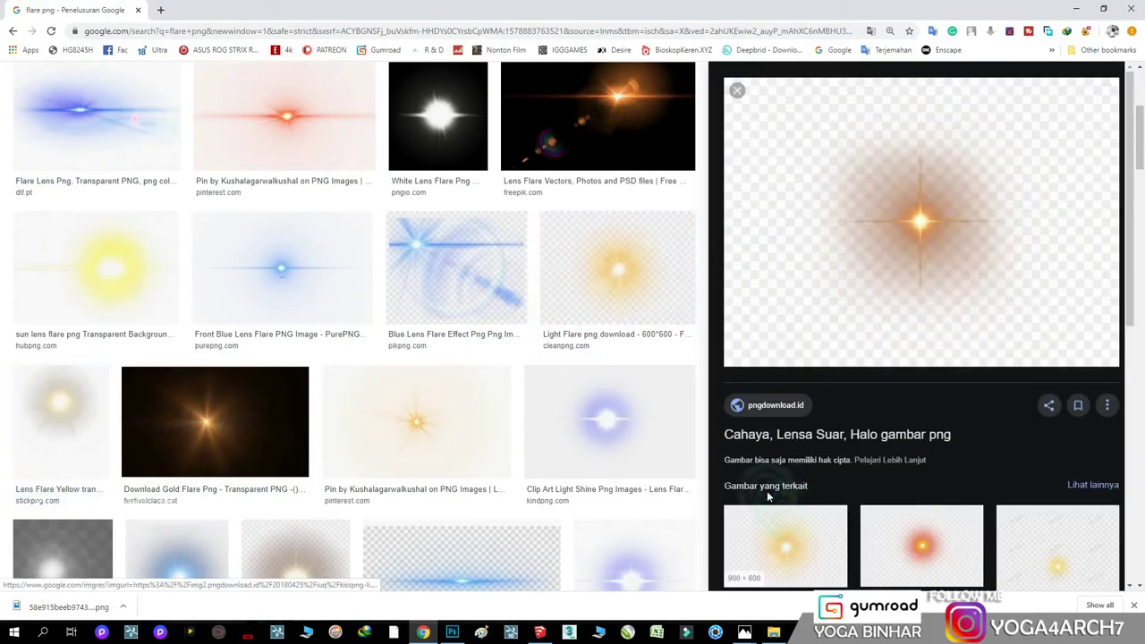
{"action": "left_click", "coordinate": [606, 270]}
{"action": "left_click", "coordinate": [84, 391]}
{"action": "left_click", "coordinate": [588, 289]}
{"action": "scroll", "coordinate": [461, 134], "scroll_direction": "up", "scroll_amount": 3}
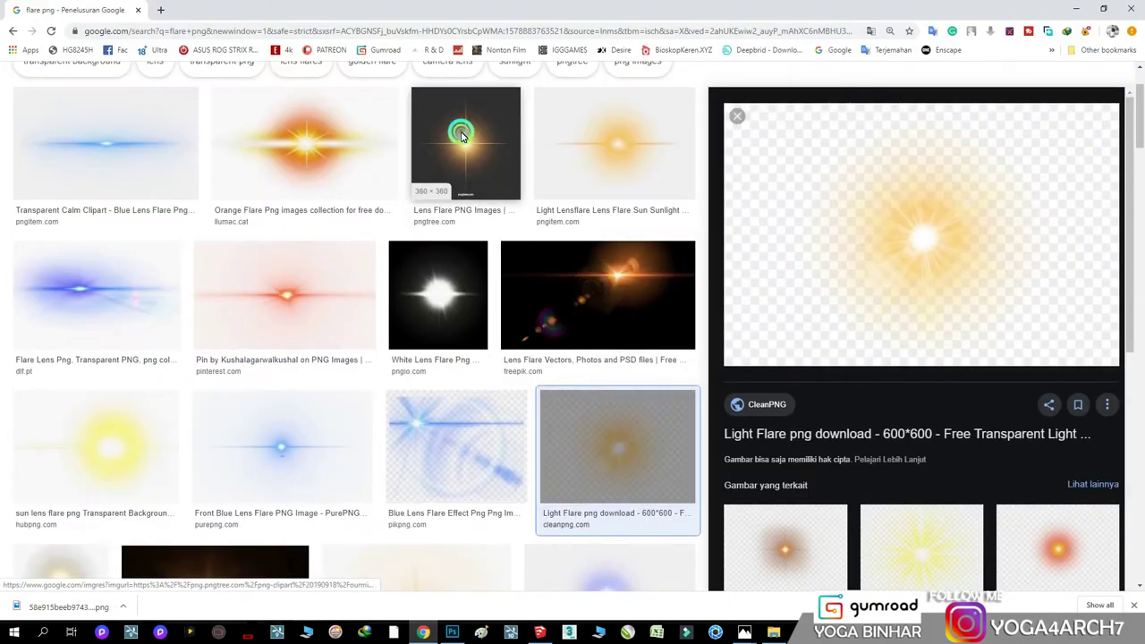
{"action": "left_click", "coordinate": [461, 135]}
{"action": "left_click", "coordinate": [598, 256]}
{"action": "scroll", "coordinate": [499, 307], "scroll_direction": "down", "scroll_amount": 2}
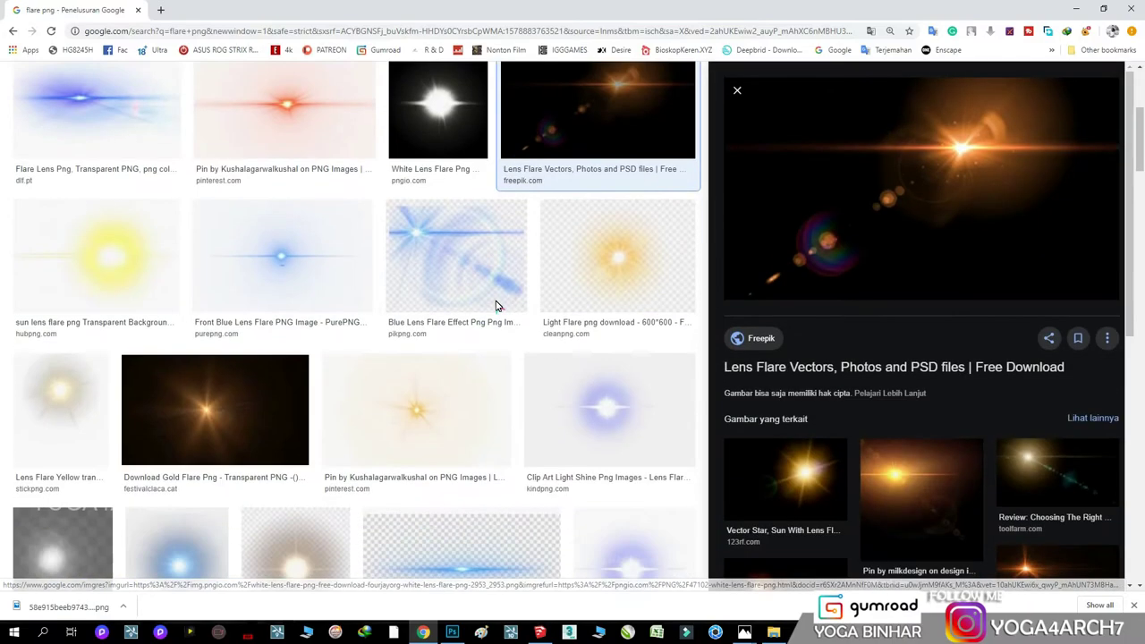
{"action": "left_click", "coordinate": [775, 470]}
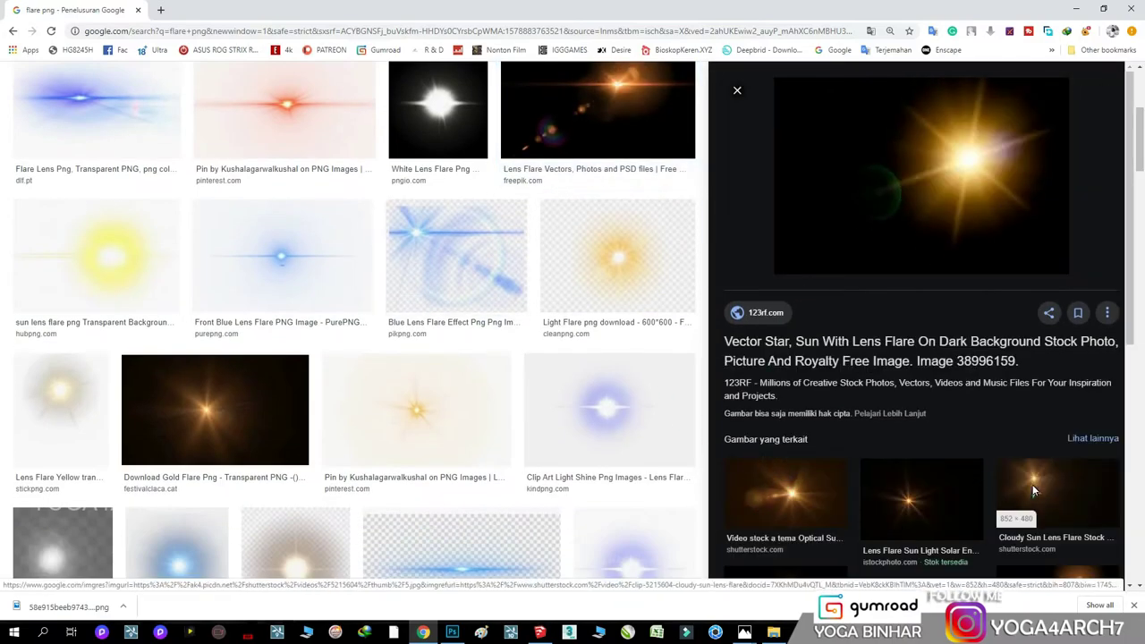
- Look through more sun flare previews until finding a dark star-flare image
{"action": "left_click", "coordinate": [1033, 490]}
{"action": "right_click", "coordinate": [841, 163]}
{"action": "left_click", "coordinate": [999, 360]}
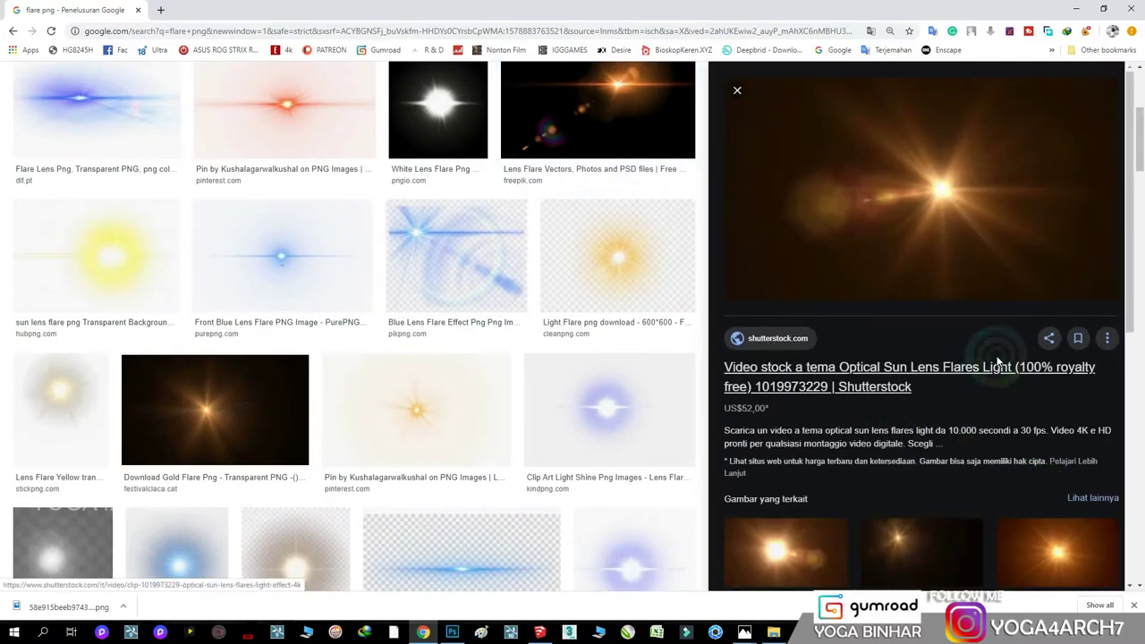
{"action": "scroll", "coordinate": [865, 487], "scroll_direction": "down", "scroll_amount": 4}
{"action": "left_click", "coordinate": [951, 357]}
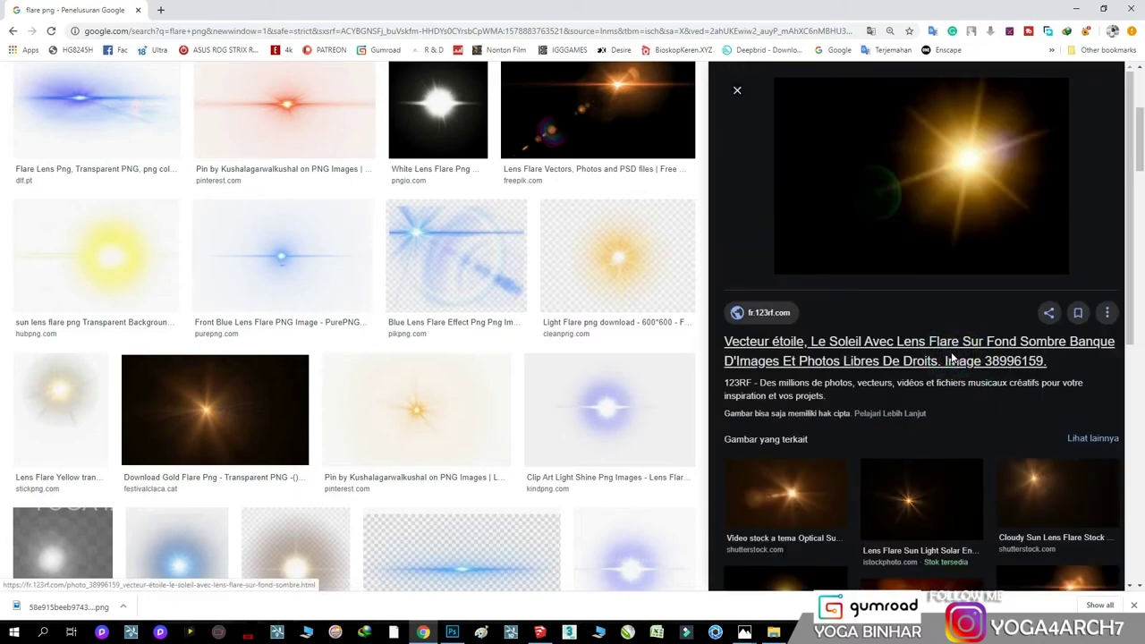
{"action": "left_click", "coordinate": [900, 474]}
- Save the dark istockphoto star-flare image to the project folder
{"action": "right_click", "coordinate": [894, 163]}
{"action": "left_click", "coordinate": [899, 263]}
{"action": "left_click", "coordinate": [747, 376]}
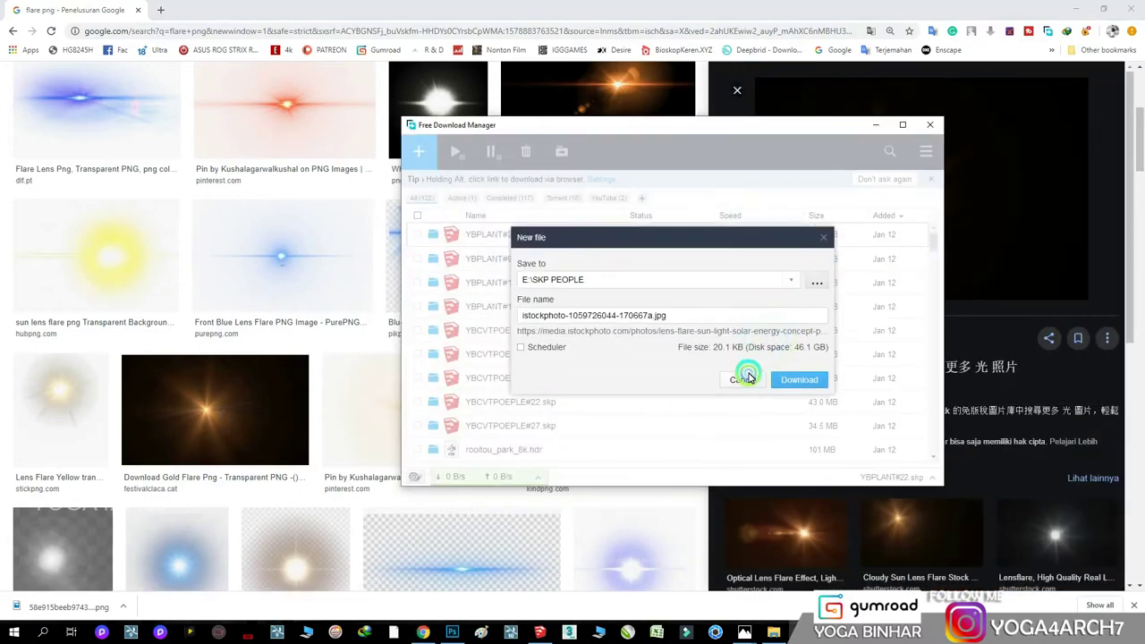
{"action": "left_click", "coordinate": [989, 545]}
{"action": "left_click", "coordinate": [1040, 593]}
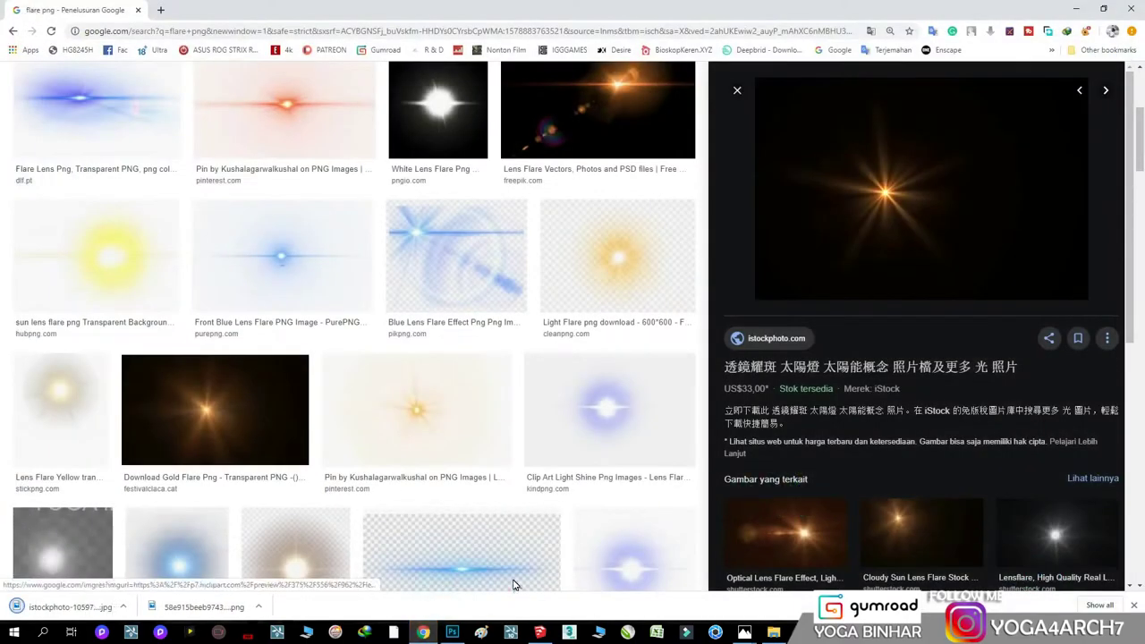
{"action": "left_click", "coordinate": [1076, 8]}
{"action": "left_click", "coordinate": [32, 8]}
- Open the downloaded istockphoto flare and drag it into the 1.png house render
{"action": "left_click", "coordinate": [40, 36]}
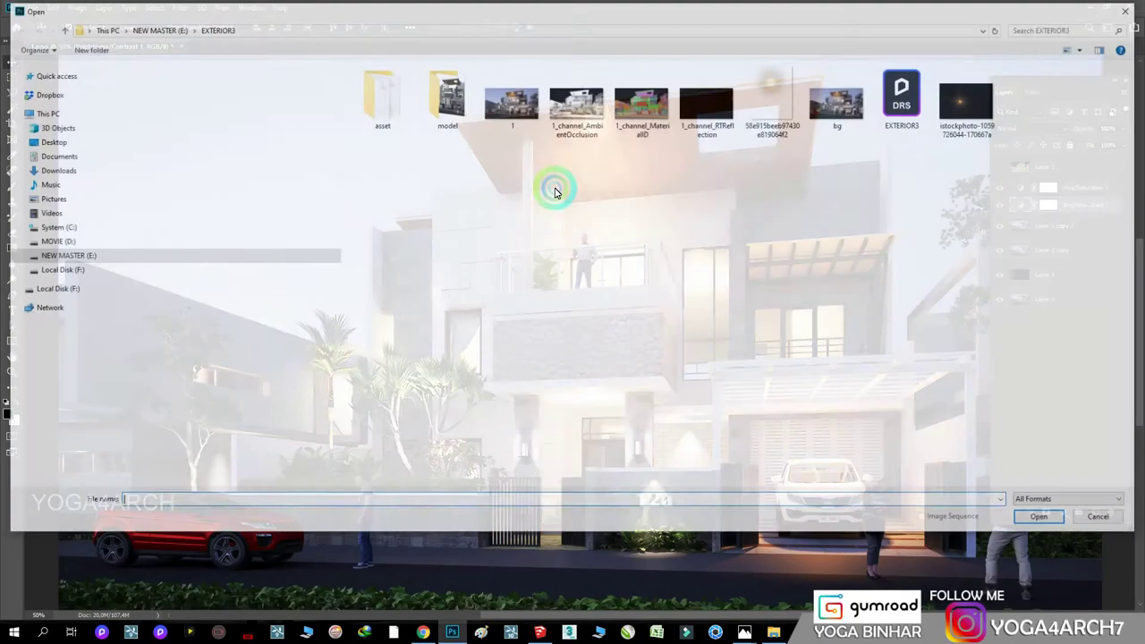
{"action": "left_click", "coordinate": [966, 103]}
{"action": "left_click", "coordinate": [1038, 516]}
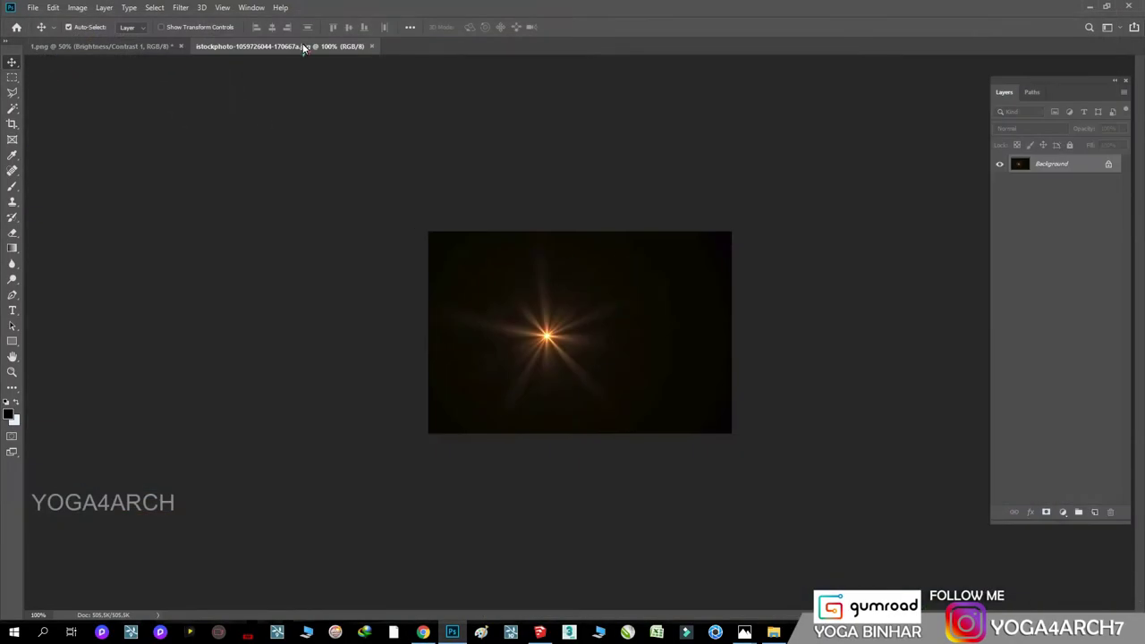
{"action": "left_click_drag", "start_coordinate": [302, 47], "coordinate": [179, 125]}
{"action": "left_click_drag", "start_coordinate": [187, 232], "coordinate": [630, 260]}
{"action": "left_click", "coordinate": [370, 130]}
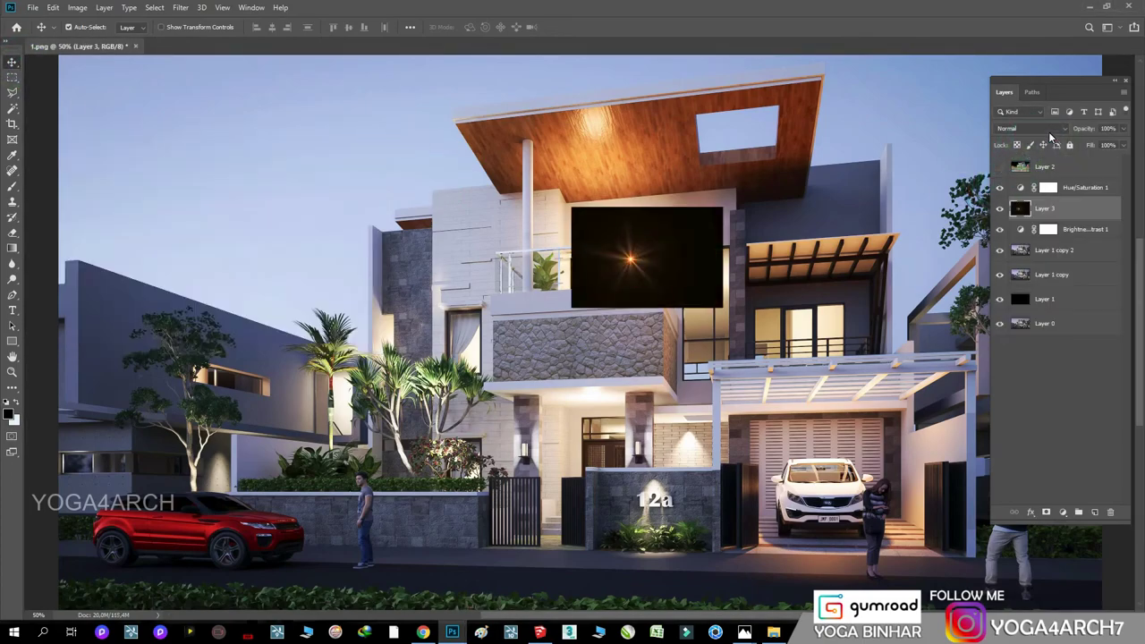
- Set the flare layer to Screen blend mode and stack it above the adjustment layers
{"action": "left_click", "coordinate": [1029, 127]}
{"action": "left_click", "coordinate": [1024, 225]}
{"action": "left_click_drag", "start_coordinate": [1064, 168], "coordinate": [1064, 200]}
{"action": "mouse_move", "coordinate": [633, 266]}
{"action": "left_mouse_down"}
{"action": "mouse_move", "coordinate": [685, 435]}
{"action": "mouse_move", "coordinate": [638, 536]}
{"action": "mouse_move", "coordinate": [613, 549]}
{"action": "mouse_move", "coordinate": [394, 495]}
{"action": "mouse_move", "coordinate": [1100, 447]}
{"action": "left_mouse_up"}
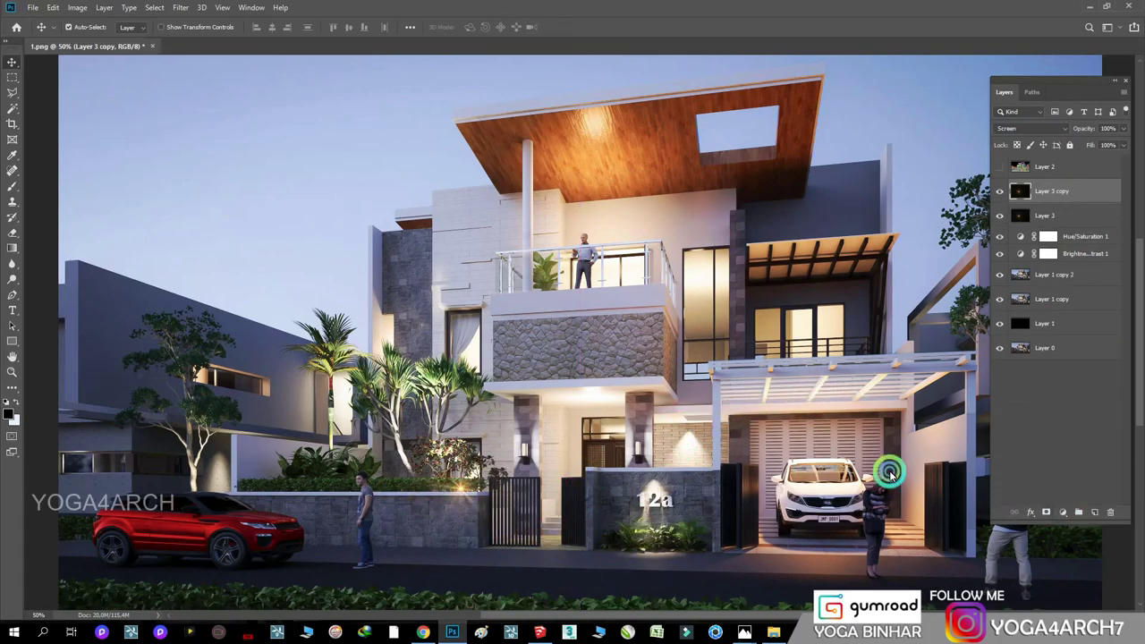
- Duplicate the flare onto the garden wall, front wall and upper-right balcony lights
{"action": "left_click", "coordinate": [755, 519]}
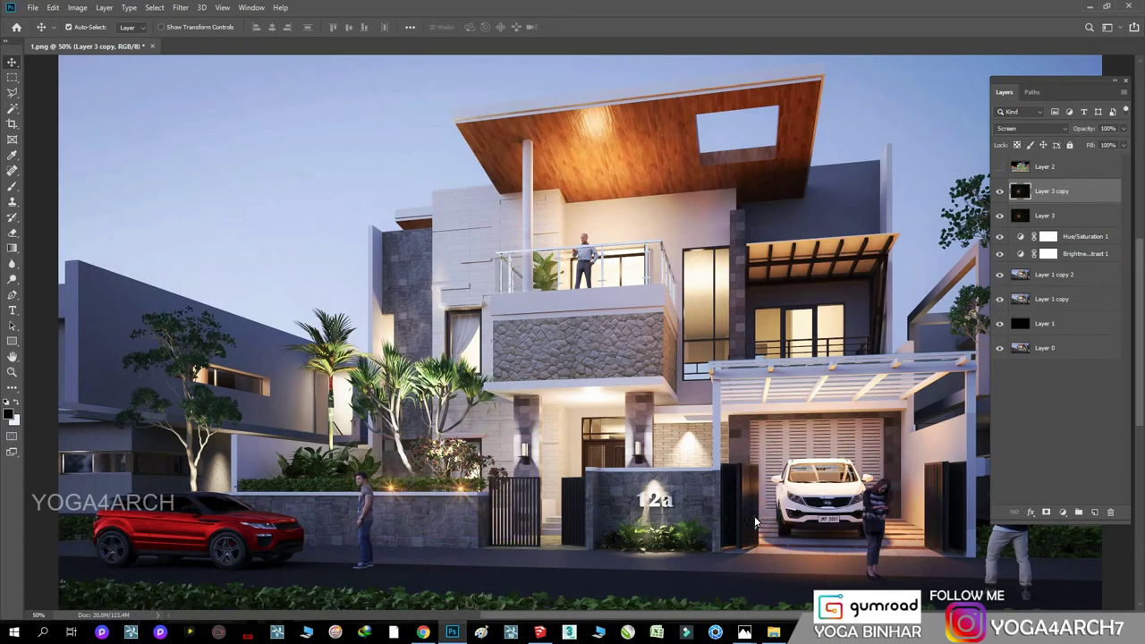
{"action": "left_click_drag", "start_coordinate": [736, 478], "coordinate": [327, 486], "text": "alt"}
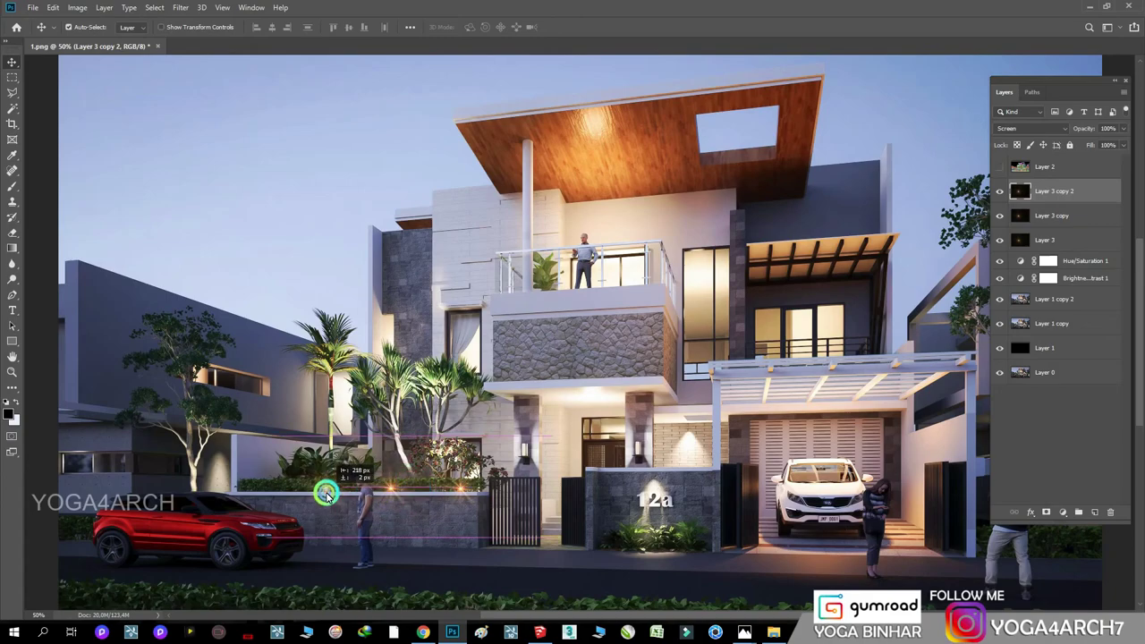
{"action": "left_click_drag", "start_coordinate": [1064, 273], "coordinate": [1098, 510]}
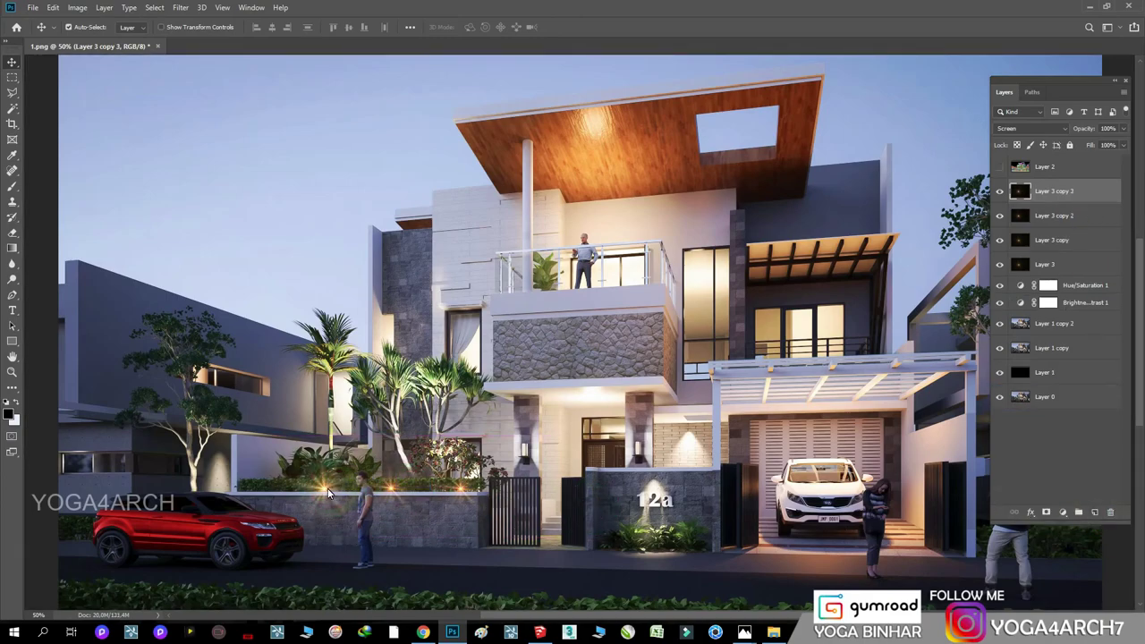
{"action": "left_click_drag", "start_coordinate": [313, 483], "coordinate": [626, 529]}
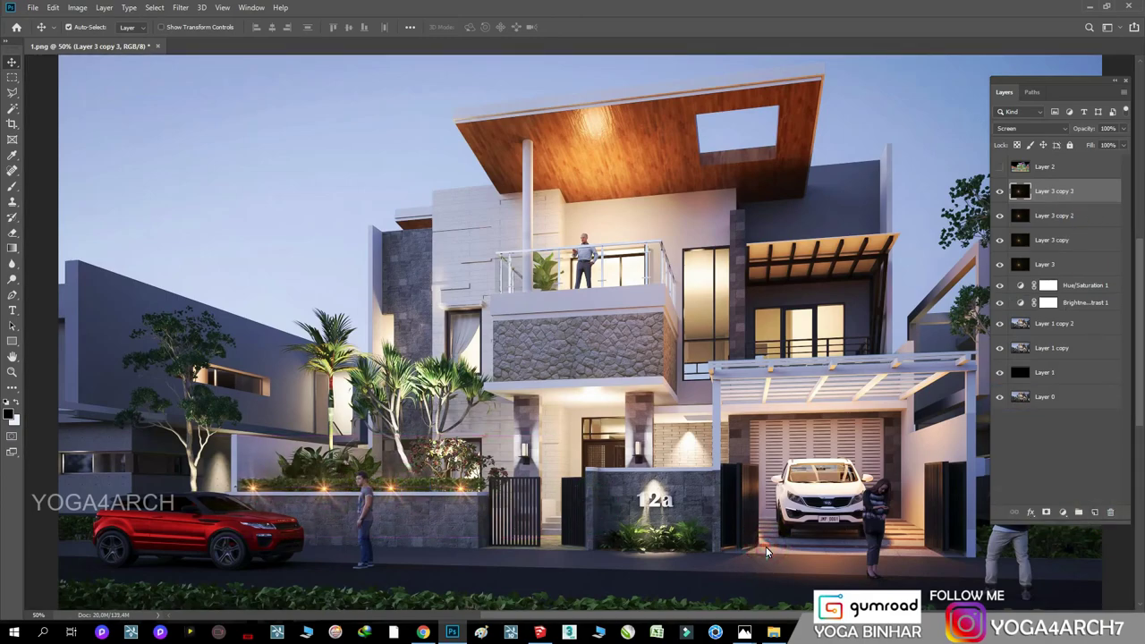
{"action": "left_click_drag", "start_coordinate": [1054, 191], "coordinate": [1094, 511]}
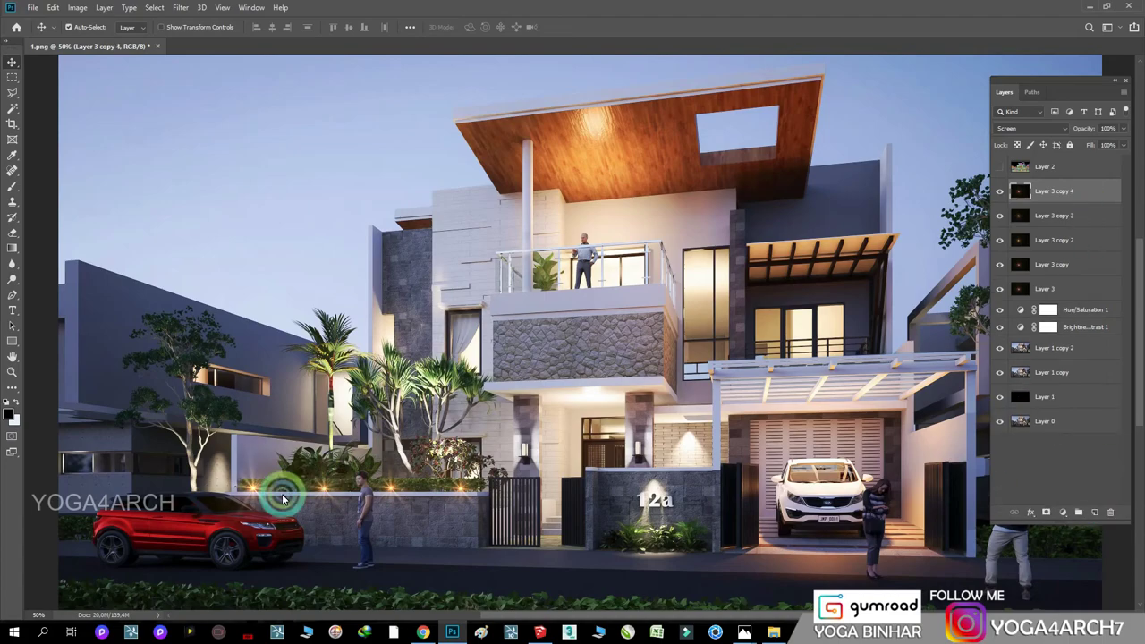
{"action": "mouse_move", "coordinate": [281, 486]}
{"action": "left_mouse_down"}
{"action": "mouse_move", "coordinate": [569, 393]}
{"action": "mouse_move", "coordinate": [589, 399]}
{"action": "left_mouse_up"}
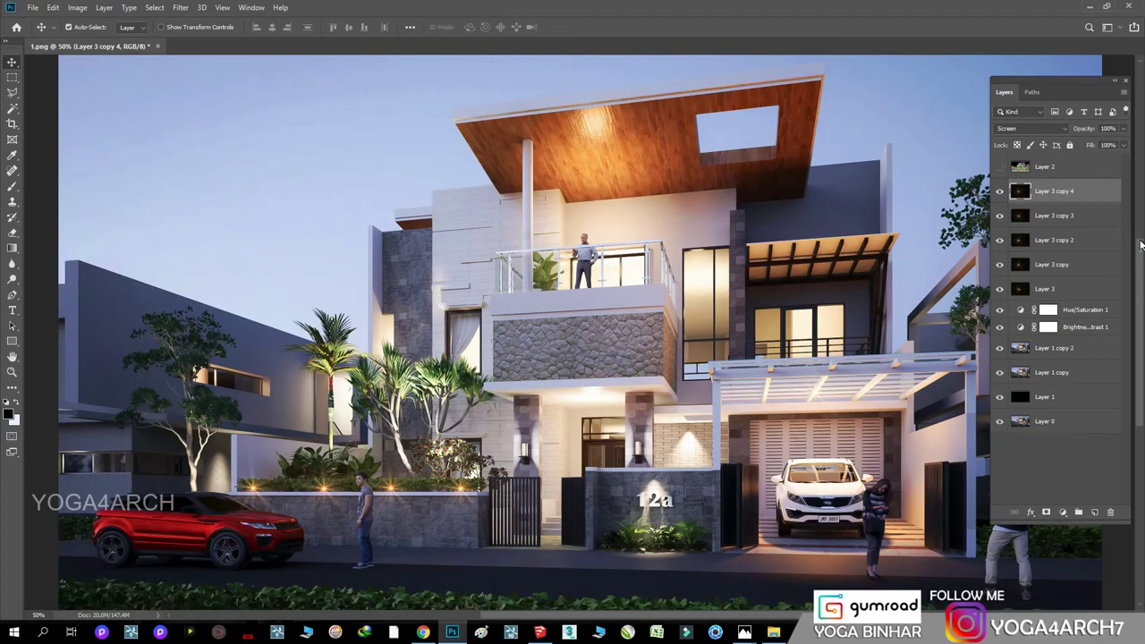
{"action": "left_click_drag", "start_coordinate": [1109, 191], "coordinate": [1094, 512]}
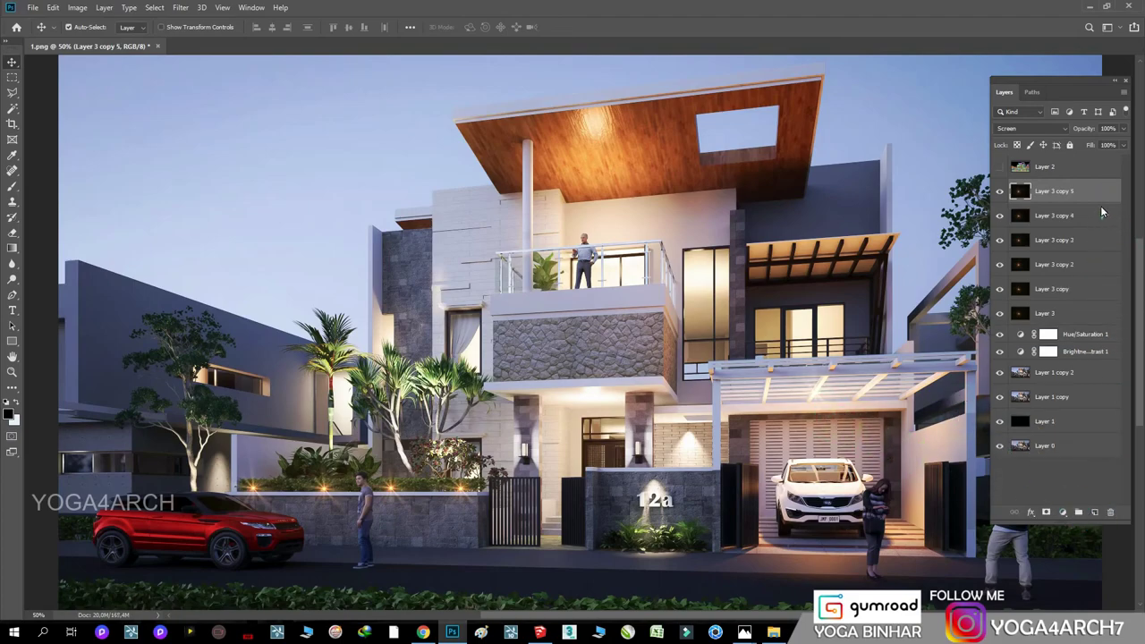
{"action": "left_click_drag", "start_coordinate": [1093, 195], "coordinate": [1094, 512]}
{"action": "left_click_drag", "start_coordinate": [817, 388], "coordinate": [814, 262]}
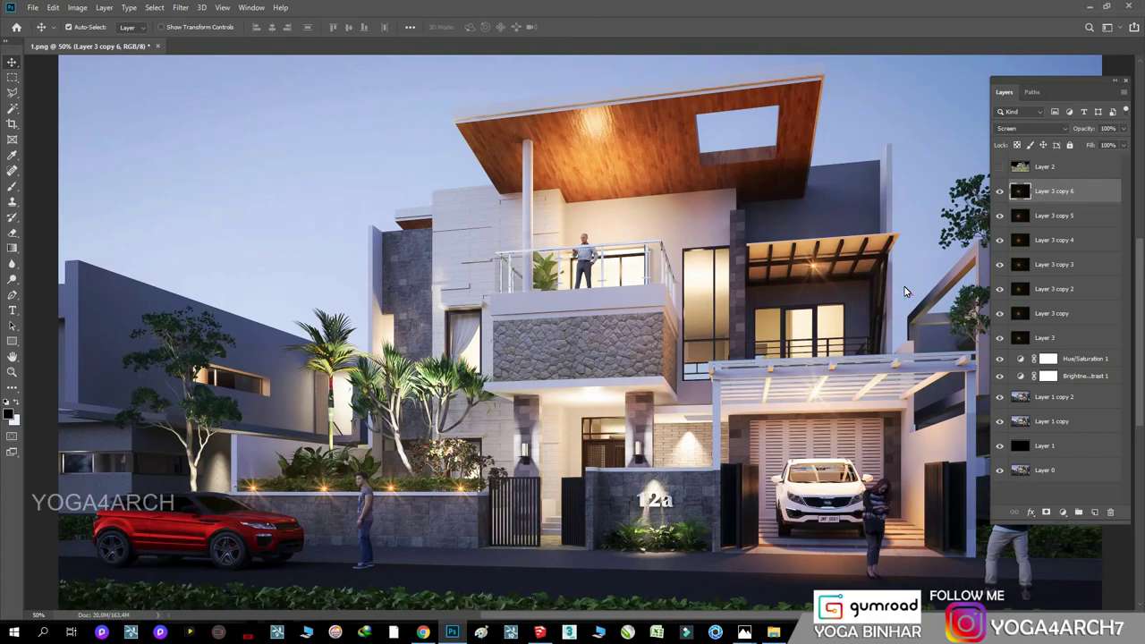
- Add Layer 3 copies 7 (about 23% opacity), 8 (100%) and 9 on the right and lower-right lights
{"action": "left_click_drag", "start_coordinate": [1102, 197], "coordinate": [1092, 512]}
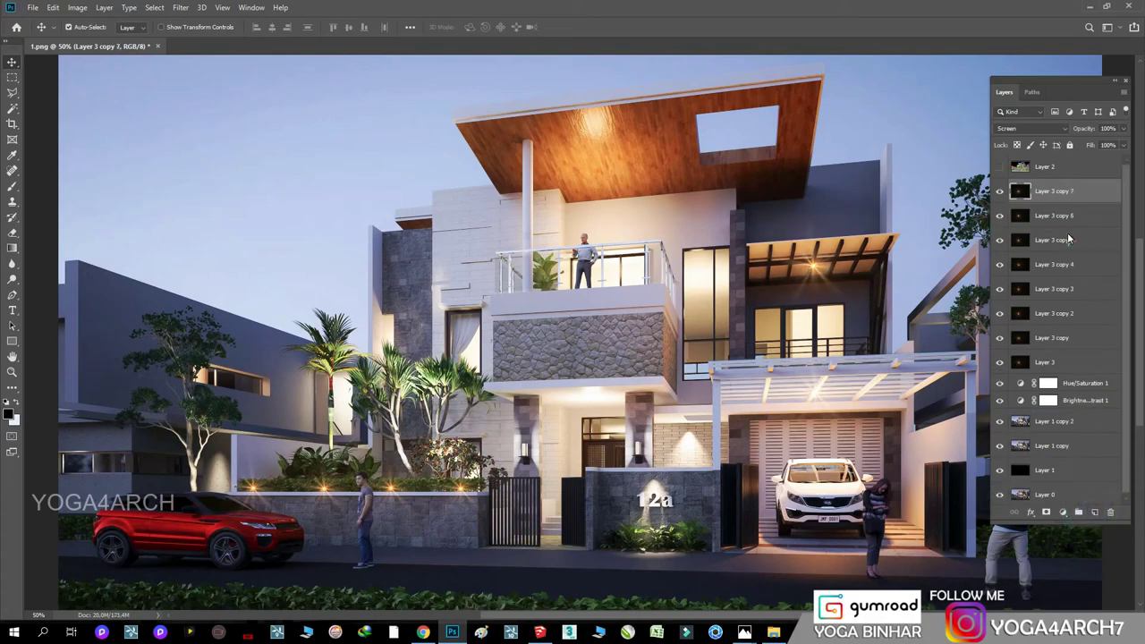
{"action": "left_click_drag", "start_coordinate": [1122, 128], "coordinate": [1076, 145]}
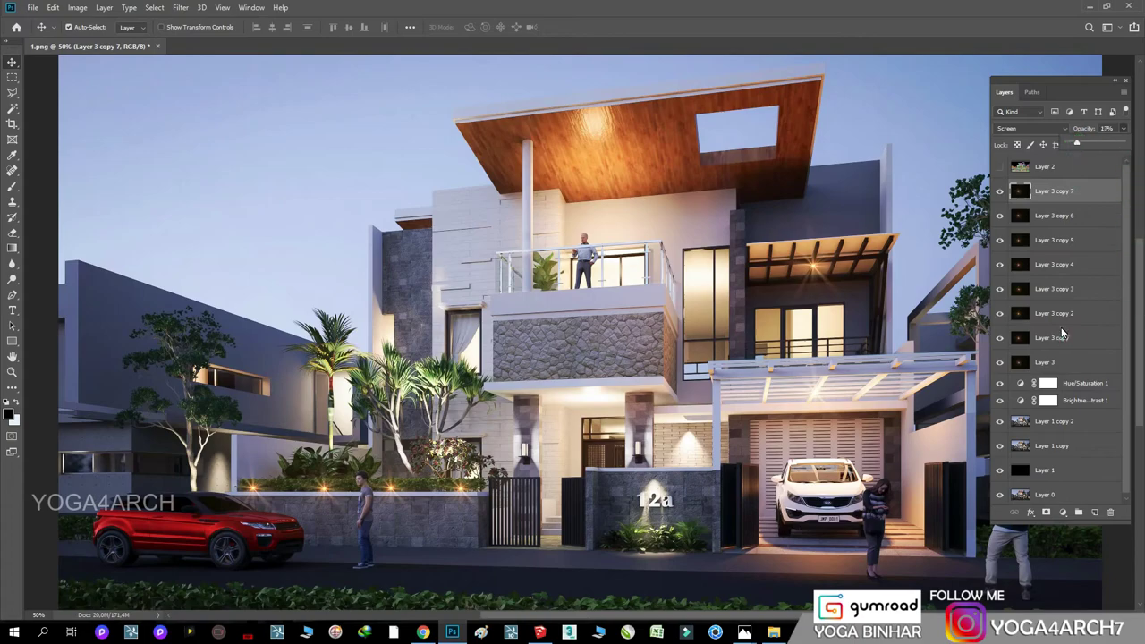
{"action": "left_click_drag", "start_coordinate": [1096, 199], "coordinate": [1094, 512]}
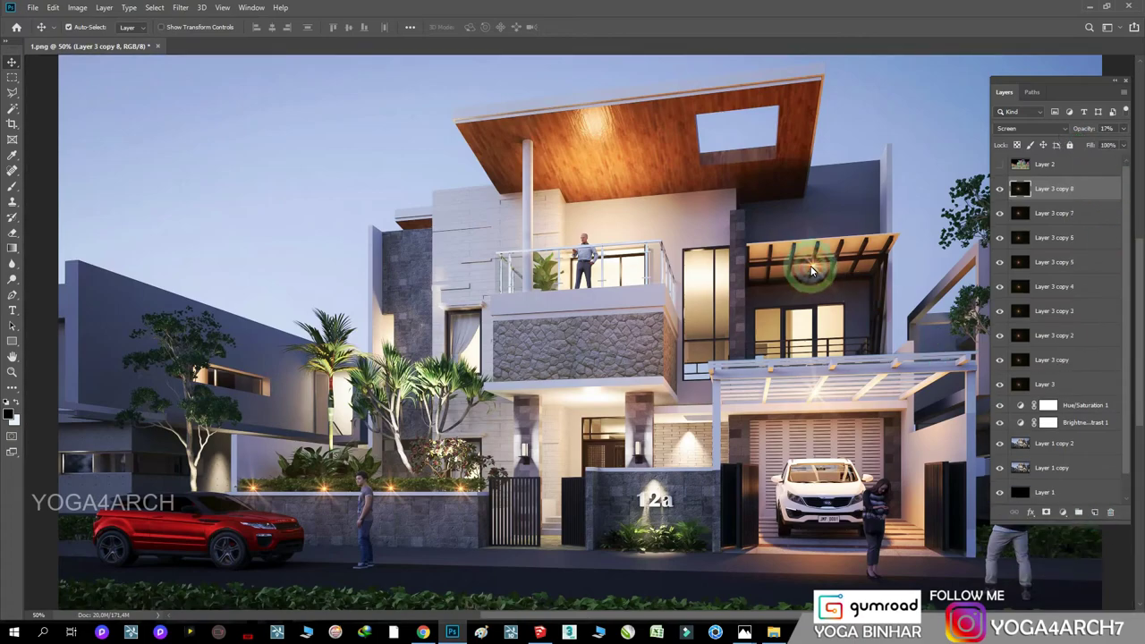
{"action": "left_click", "coordinate": [1122, 127]}
{"action": "left_click_drag", "start_coordinate": [1099, 143], "coordinate": [1125, 143]}
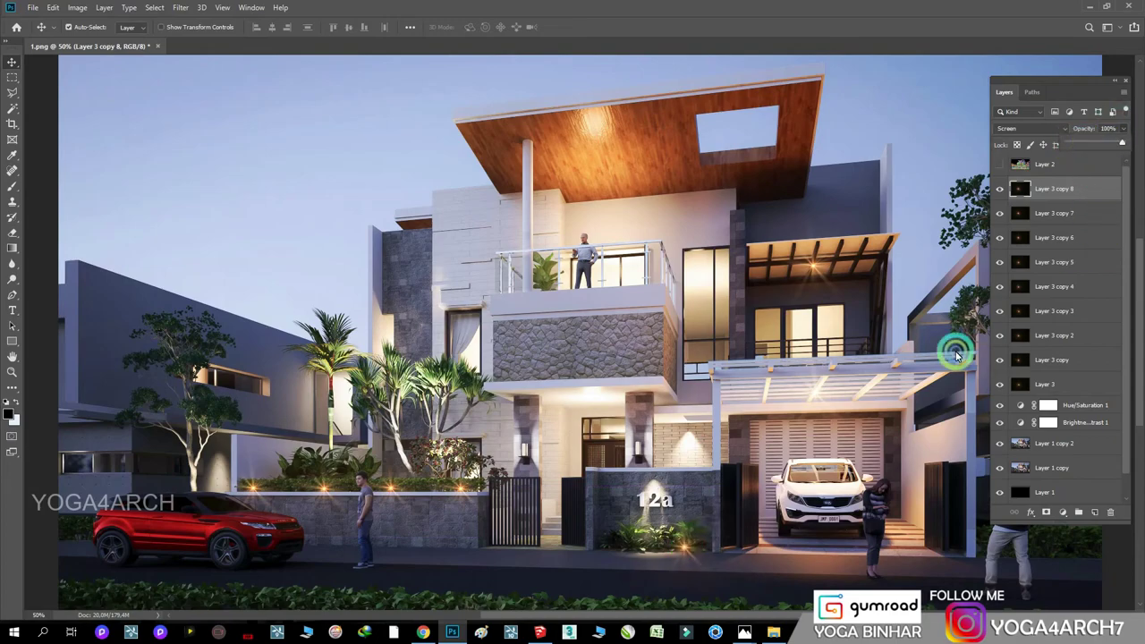
{"action": "left_click_drag", "start_coordinate": [685, 555], "coordinate": [720, 560]}
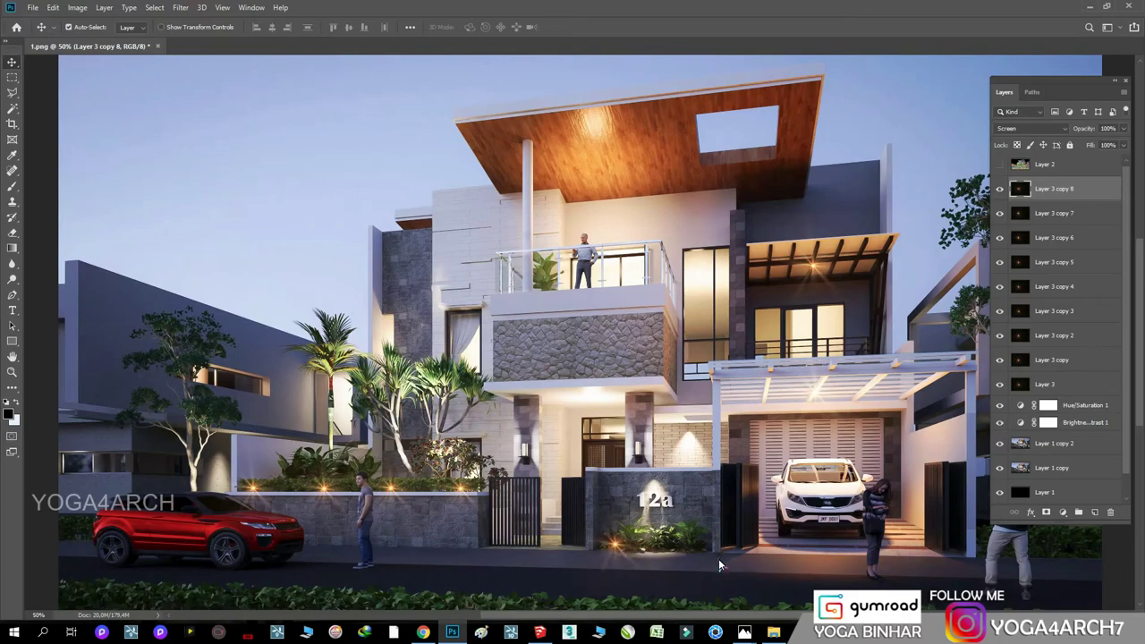
{"action": "left_click_drag", "start_coordinate": [1122, 196], "coordinate": [1094, 512]}
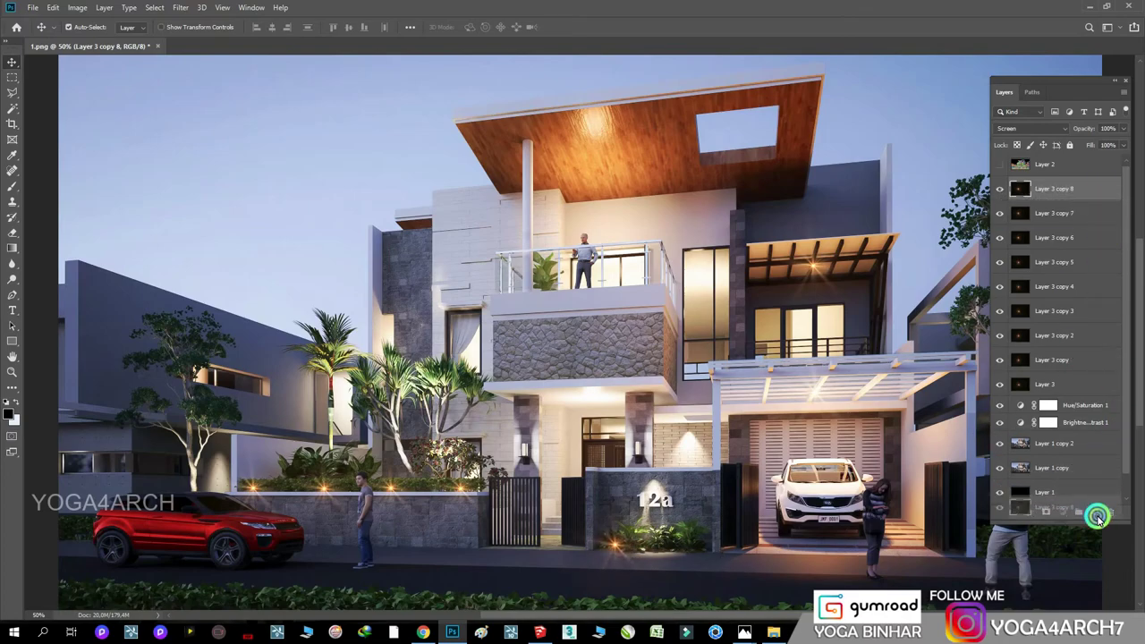
{"action": "left_click_drag", "start_coordinate": [617, 541], "coordinate": [963, 550]}
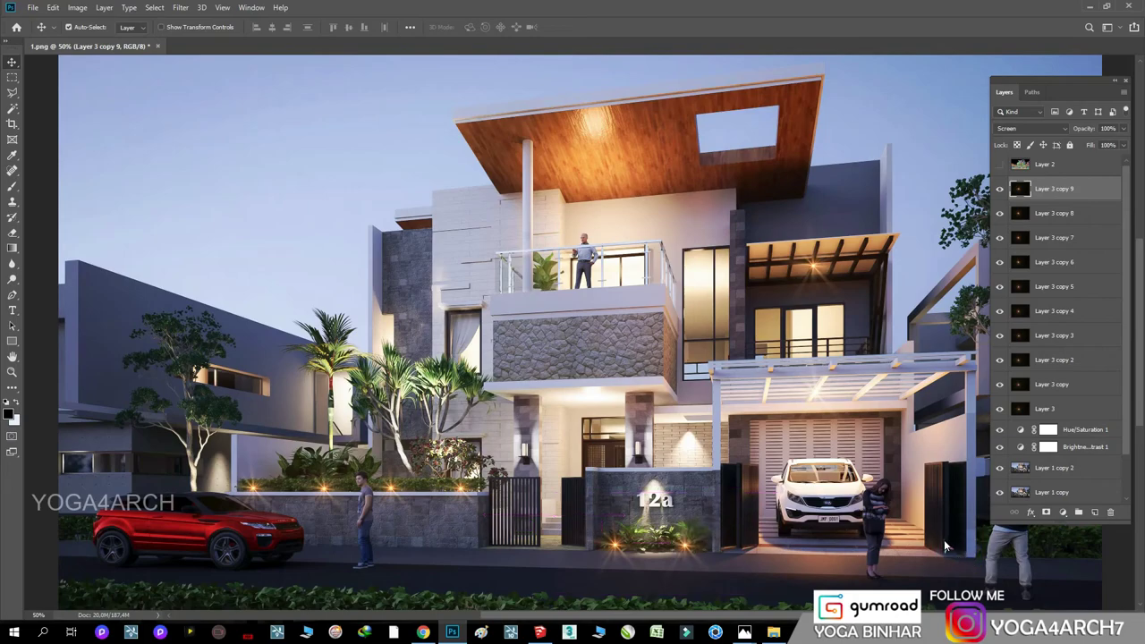
- Rotate Layer 3 copy 9 about 26°, move copy 8 below Layer 1 copy 2, and duplicate copy 7 as copy 10
{"action": "left_click", "coordinate": [741, 429]}
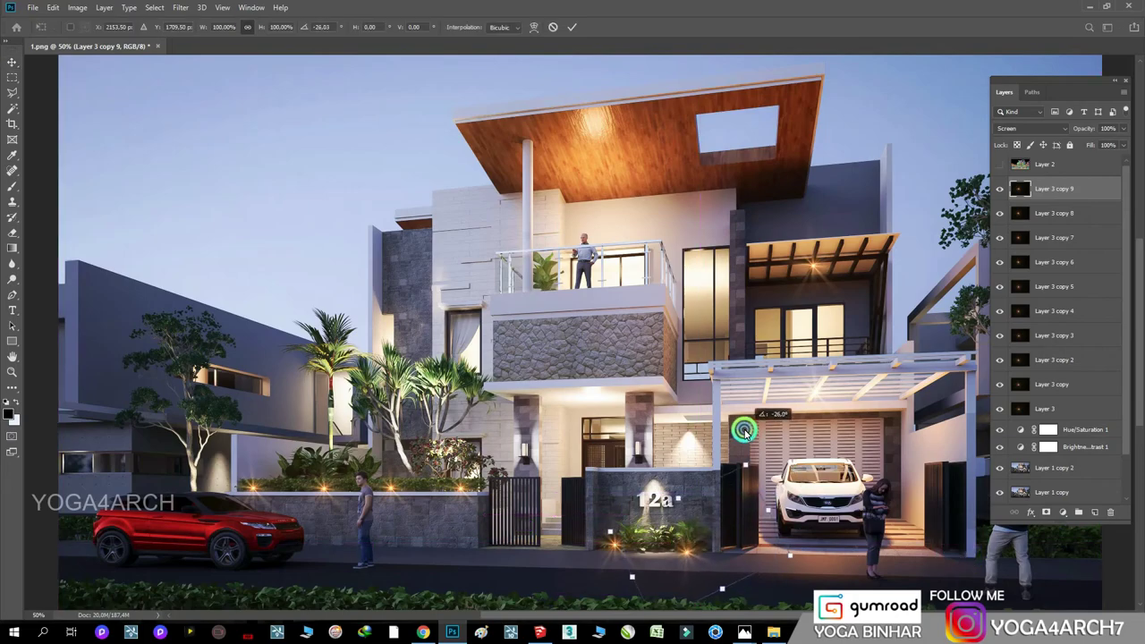
{"action": "left_click_drag", "start_coordinate": [700, 556], "coordinate": [679, 546]}
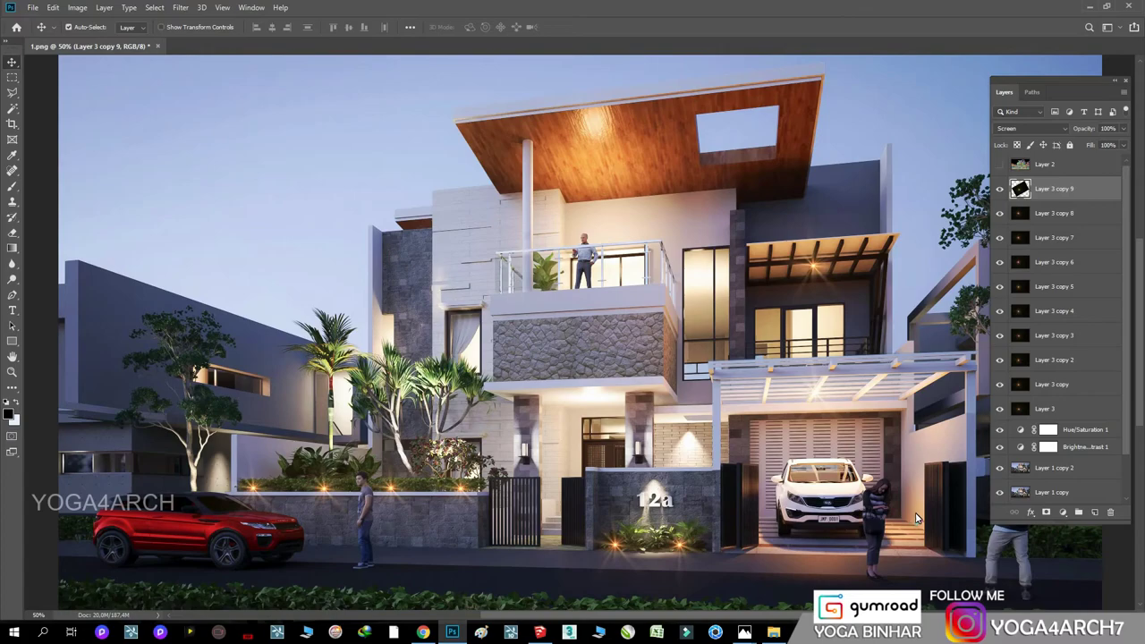
{"action": "scroll", "coordinate": [927, 329], "scroll_direction": "down", "scroll_amount": 1, "text": "alt"}
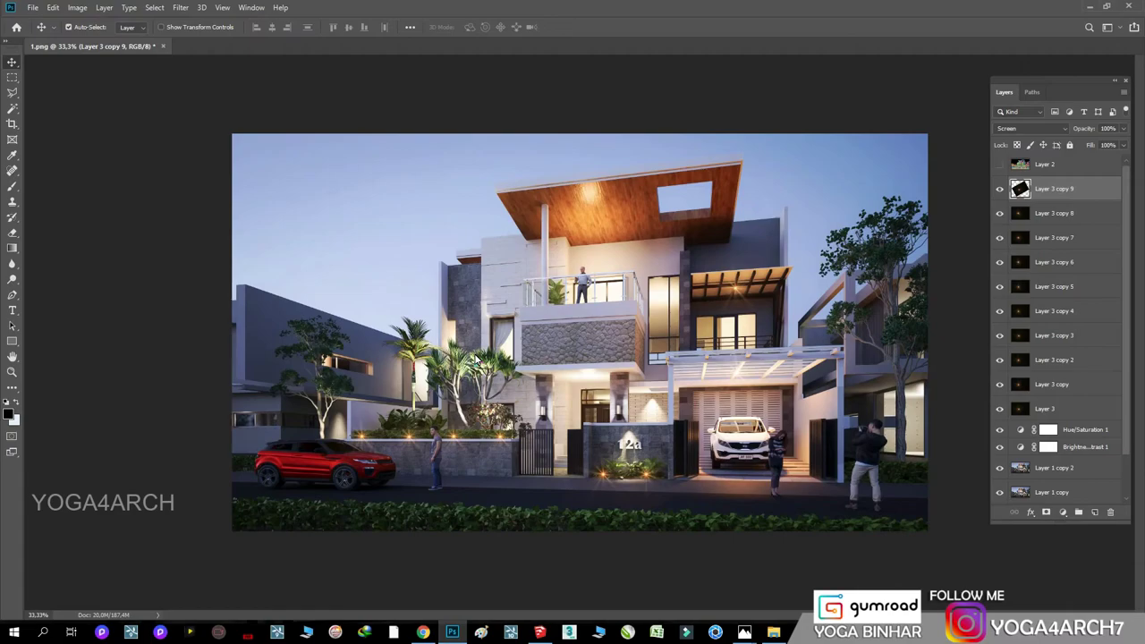
{"action": "left_click_drag", "start_coordinate": [1091, 214], "coordinate": [1091, 490]}
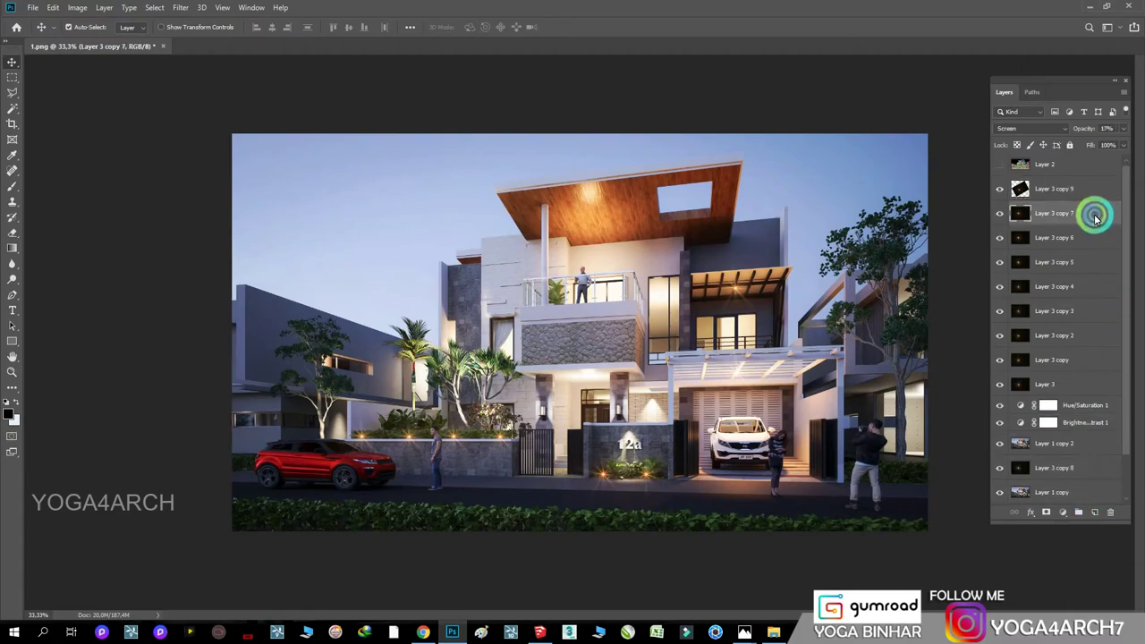
{"action": "left_click_drag", "start_coordinate": [1091, 215], "coordinate": [1093, 527]}
{"action": "left_click_drag", "start_coordinate": [575, 468], "coordinate": [647, 477]}
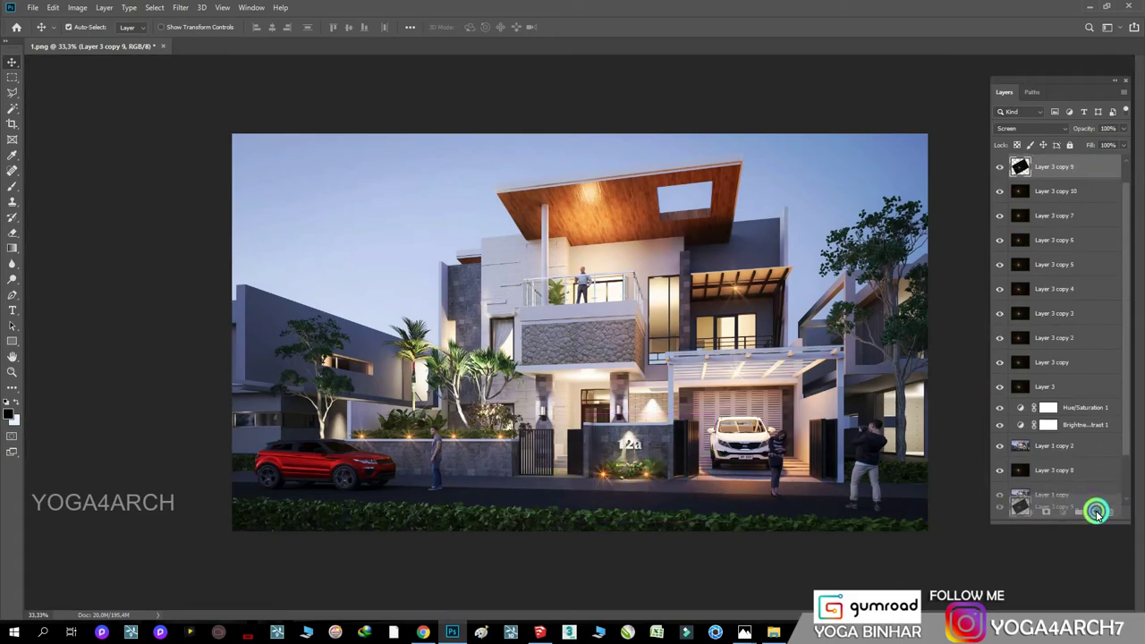
- Create Layer 3 copy 11 over the left-side lights, scaled to about 67% at 100% opacity
{"action": "left_click_drag", "start_coordinate": [1096, 189], "coordinate": [1094, 511]}
{"action": "left_click_drag", "start_coordinate": [409, 396], "coordinate": [344, 404]}
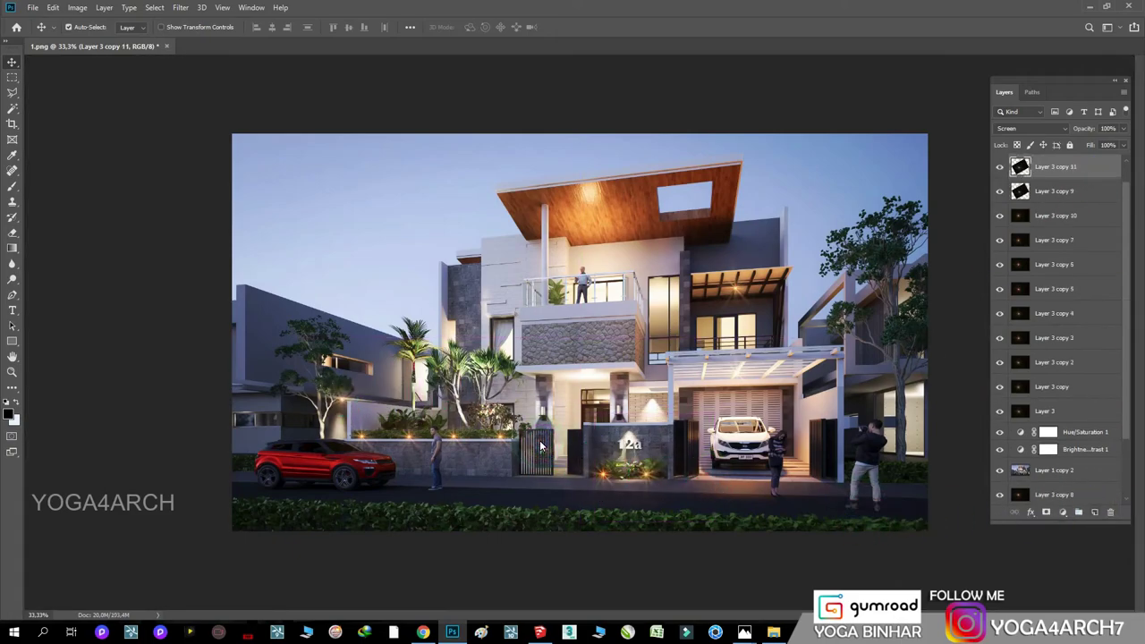
{"action": "left_click", "coordinate": [1123, 128]}
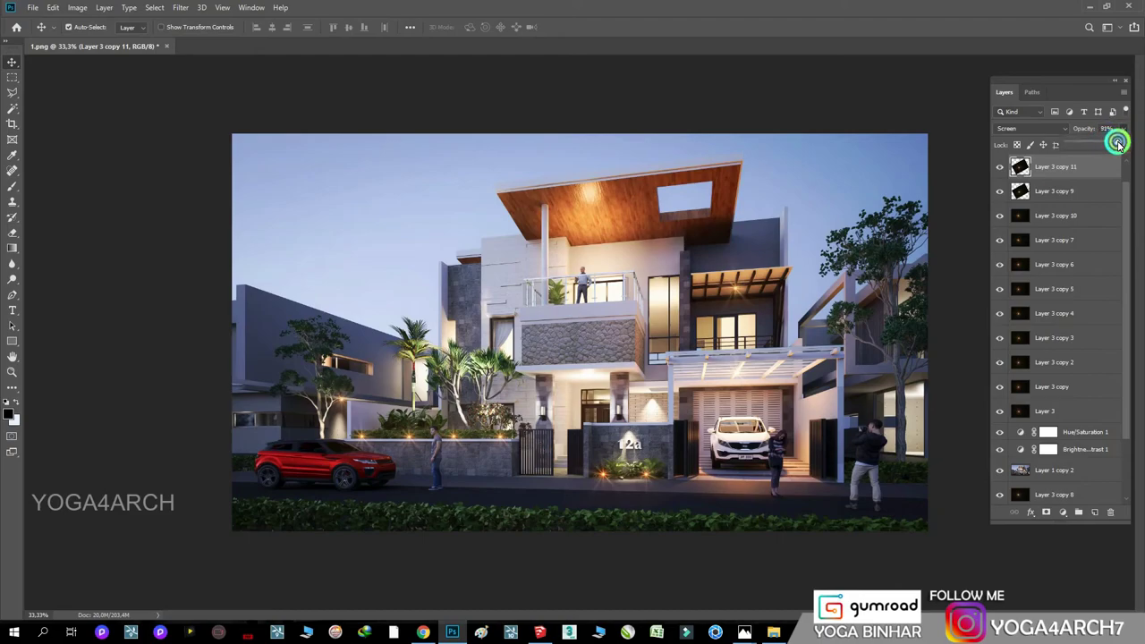
{"action": "key", "text": "ctrl+t"}
{"action": "left_click_drag", "start_coordinate": [412, 450], "coordinate": [375, 414]}
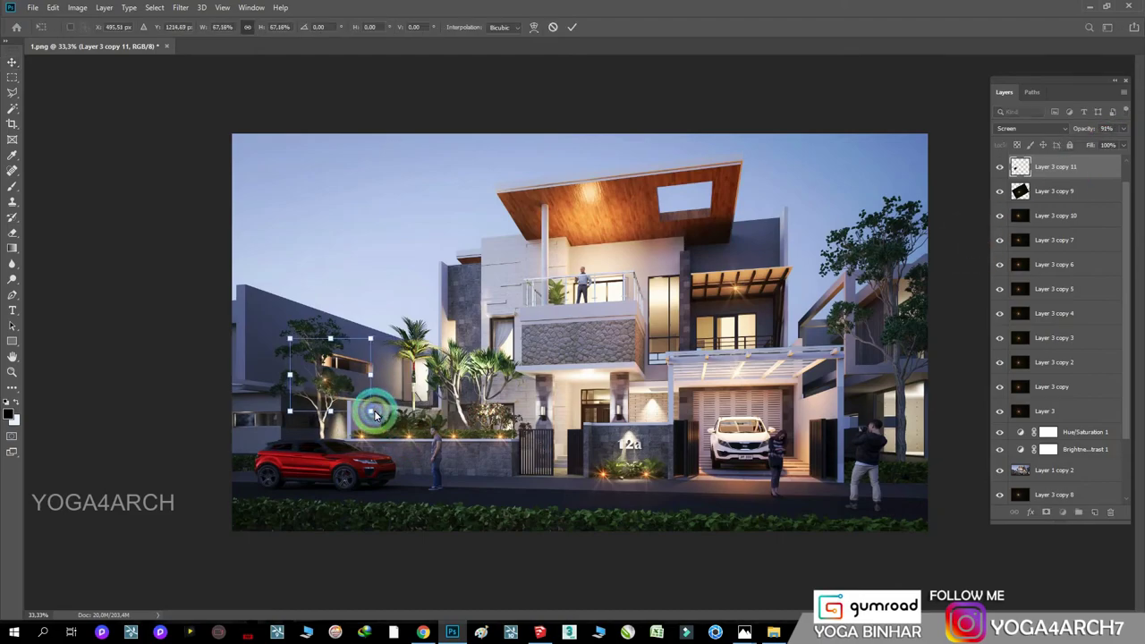
{"action": "key", "text": "Return"}
{"action": "left_click", "coordinate": [1123, 128]}
{"action": "left_click_drag", "start_coordinate": [1109, 143], "coordinate": [1134, 144]}
{"action": "key", "text": "ctrl+plus"}
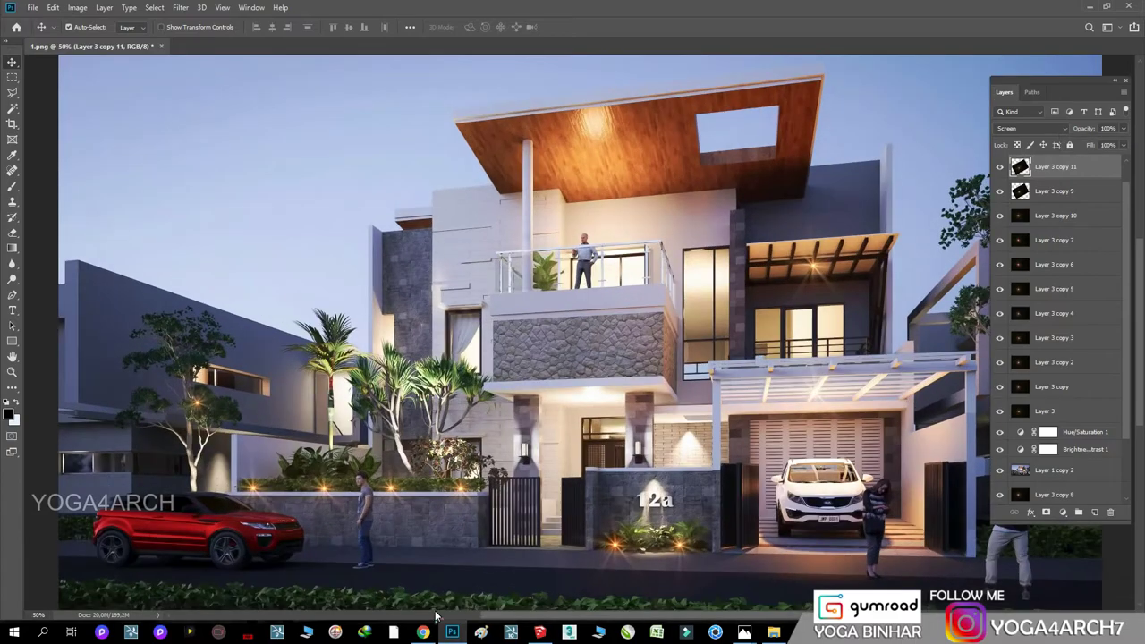
{"action": "left_click_drag", "start_coordinate": [436, 616], "coordinate": [417, 616]}
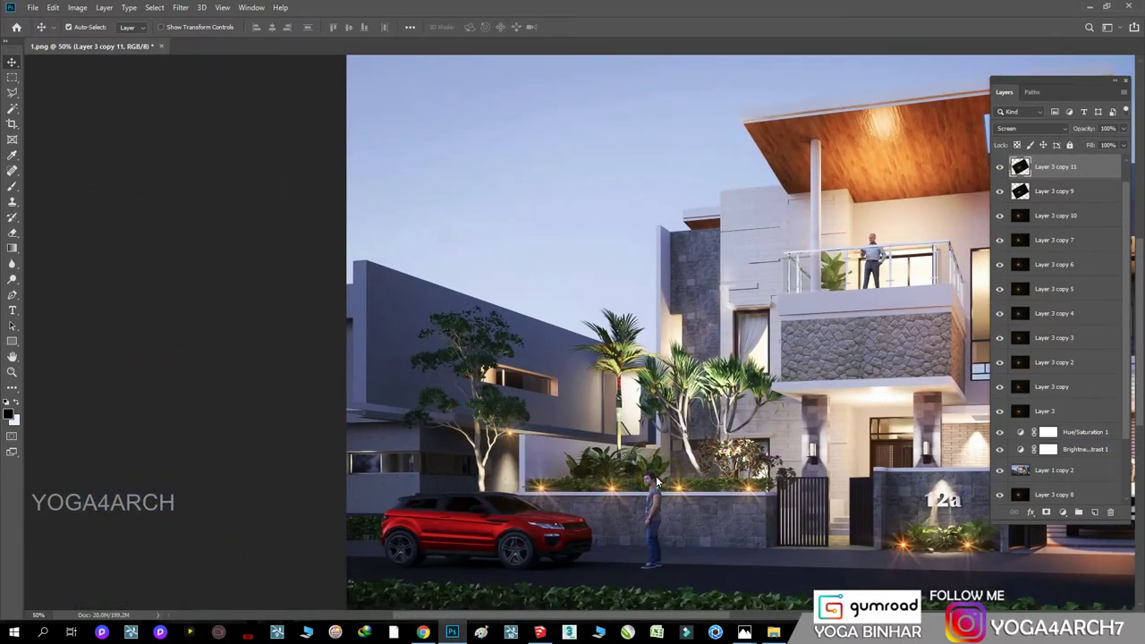
{"action": "key", "text": "ctrl+minus"}
{"action": "key", "text": "ctrl+minus"}
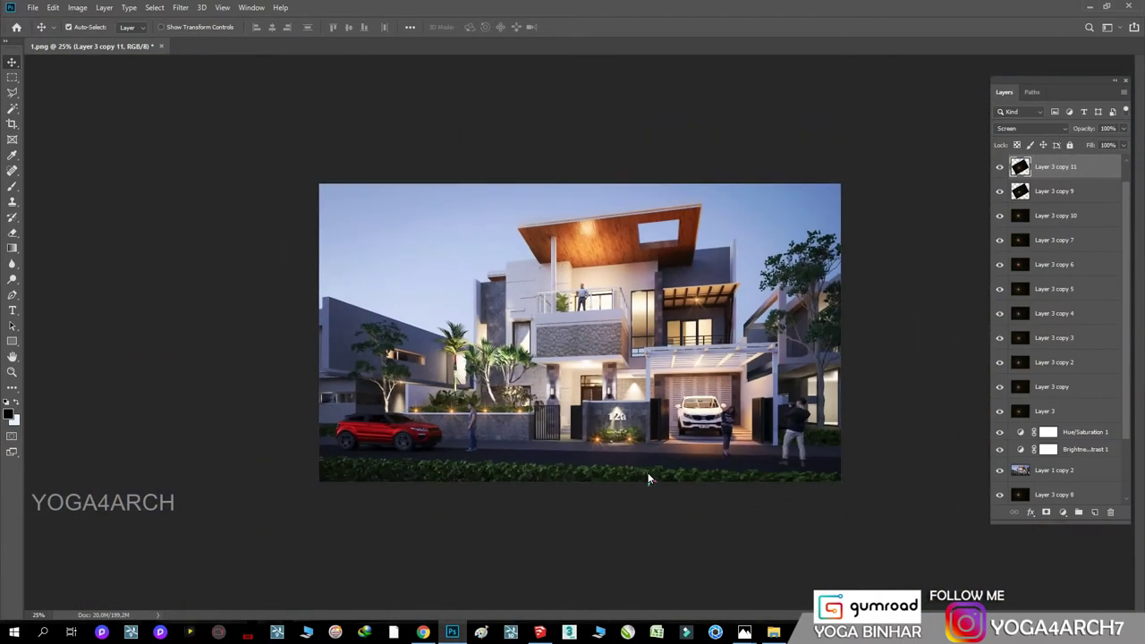
- Add a Black & White adjustment layer to check tonal values
{"action": "key", "text": "ctrl+plus"}
{"action": "left_click", "coordinate": [1062, 513]}
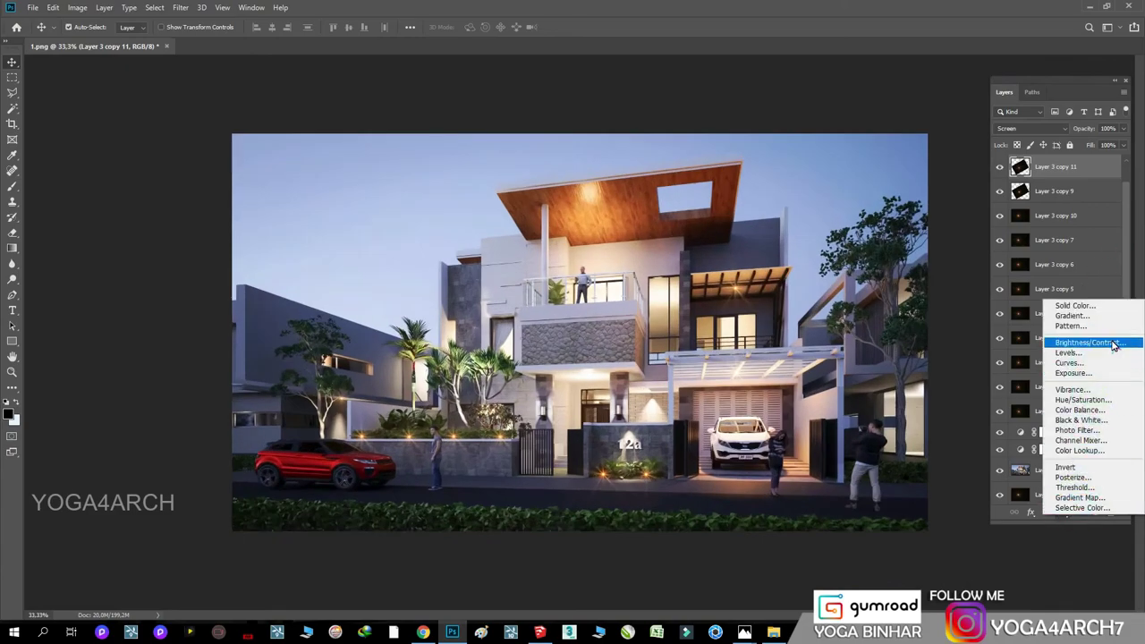
{"action": "left_click", "coordinate": [1080, 420]}
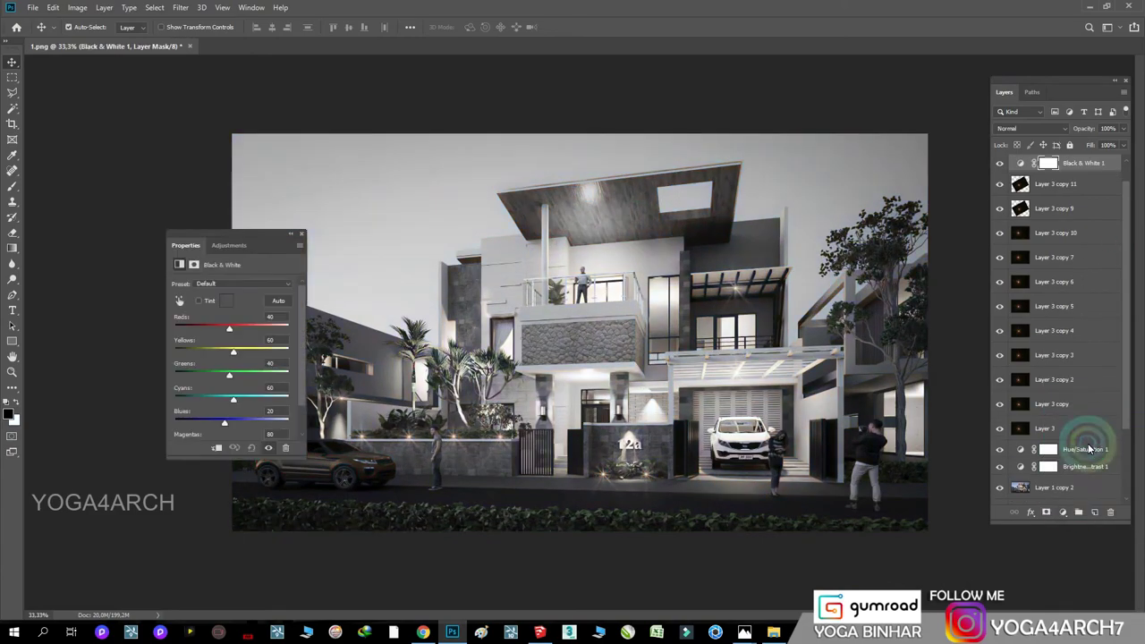
- Add a Levels adjustment above Layer 3 copy 11 with midtones at 0.94, then hide Black & White 1
{"action": "scroll", "coordinate": [1073, 242], "scroll_direction": "up", "scroll_amount": 1}
{"action": "left_click", "coordinate": [1064, 208]}
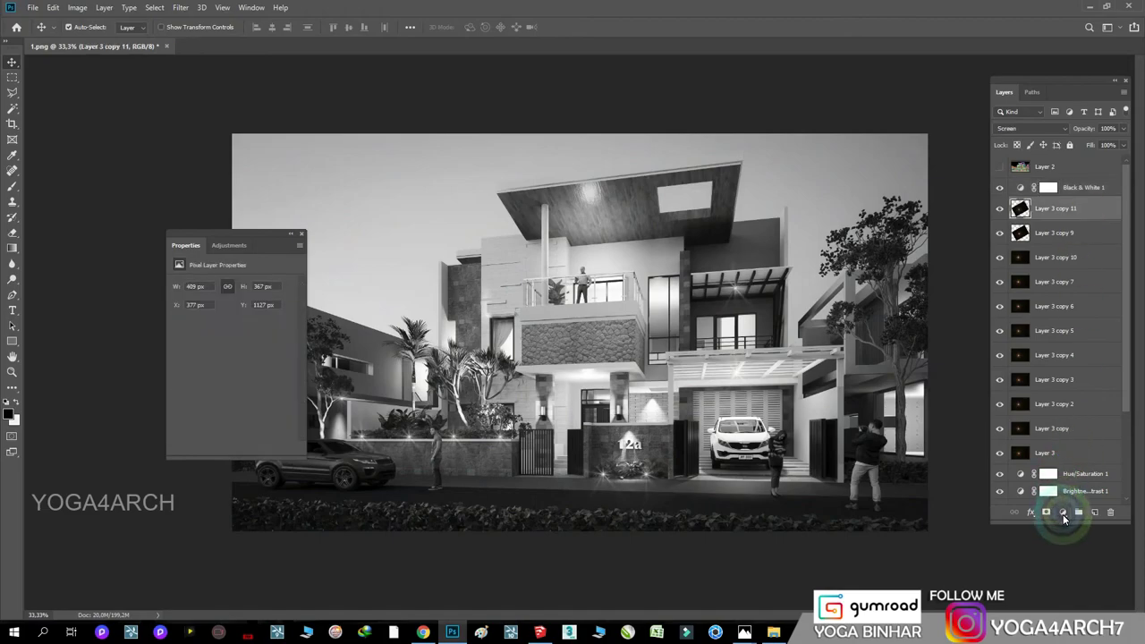
{"action": "left_click", "coordinate": [1063, 512]}
{"action": "left_click", "coordinate": [1085, 353]}
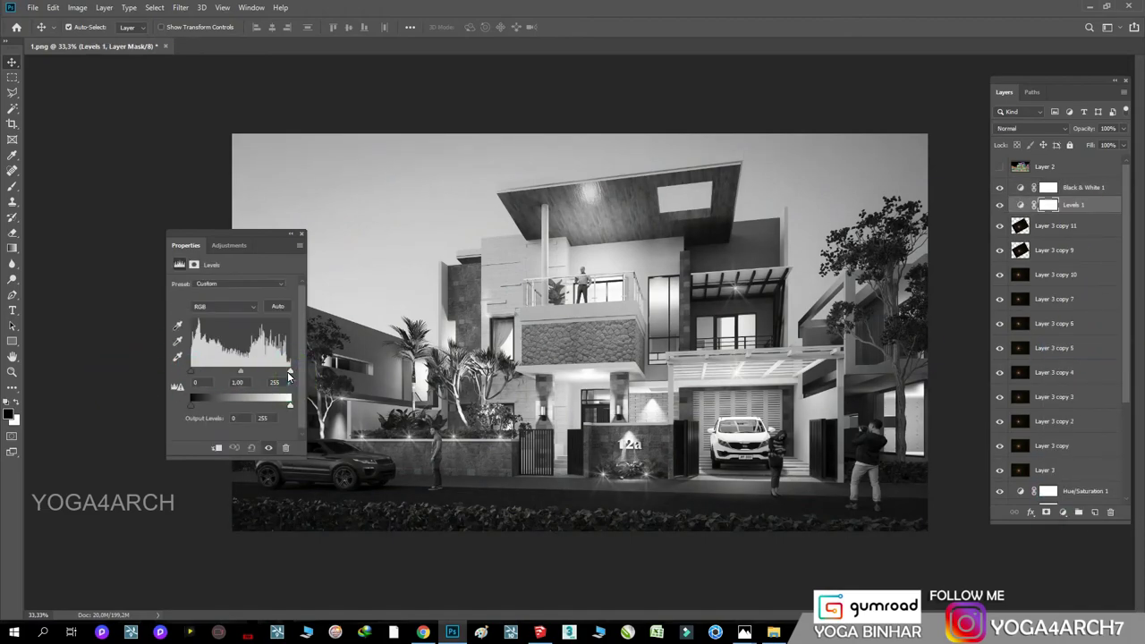
{"action": "left_click_drag", "start_coordinate": [289, 370], "coordinate": [243, 374]}
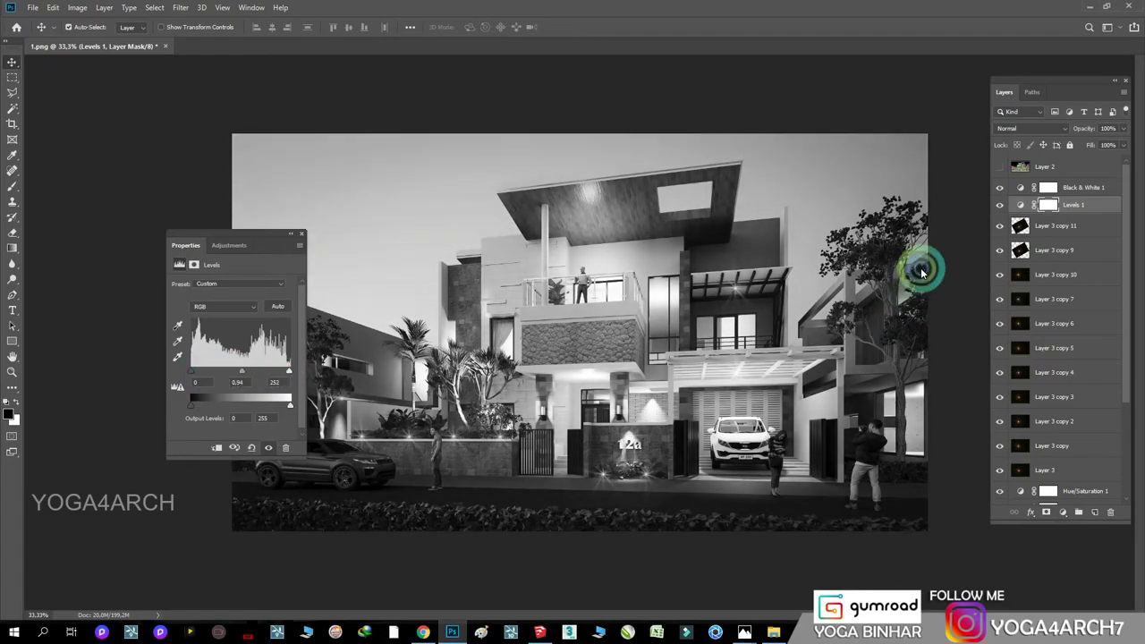
{"action": "left_click", "coordinate": [999, 187]}
{"action": "left_click", "coordinate": [309, 237]}
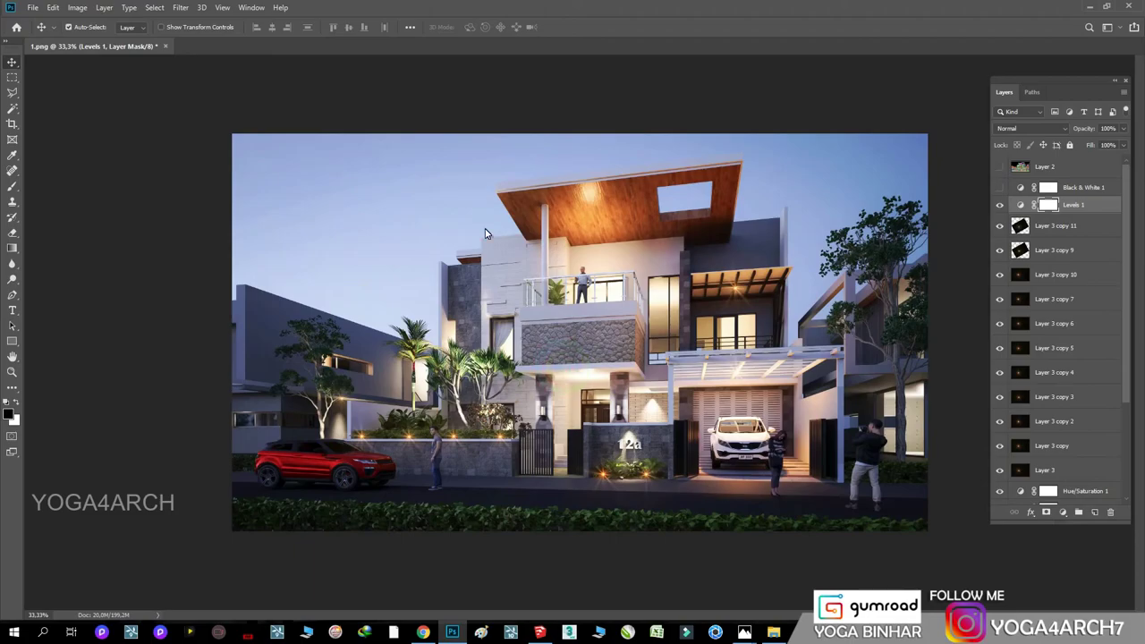
{"action": "key", "text": "ctrl+plus"}
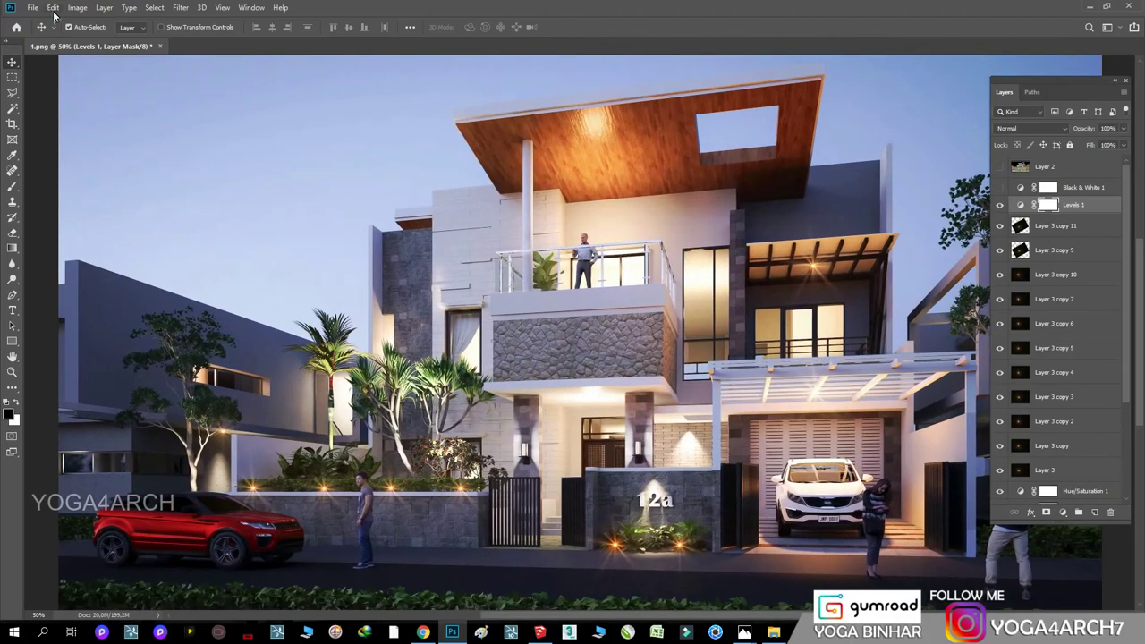
- Save the image as a JPEG named 'final' at Maximum quality 12
{"action": "left_click", "coordinate": [32, 7]}
{"action": "left_click", "coordinate": [50, 143]}
{"action": "type", "text": "final"}
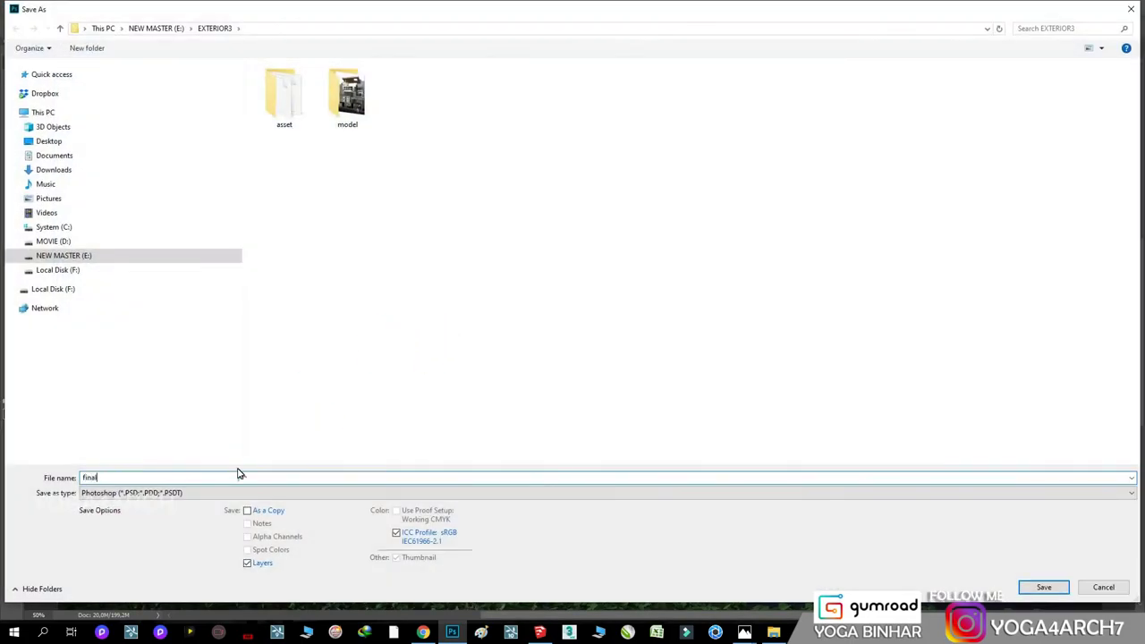
{"action": "left_click", "coordinate": [327, 493]}
{"action": "left_click", "coordinate": [327, 370]}
{"action": "left_click", "coordinate": [1044, 587]}
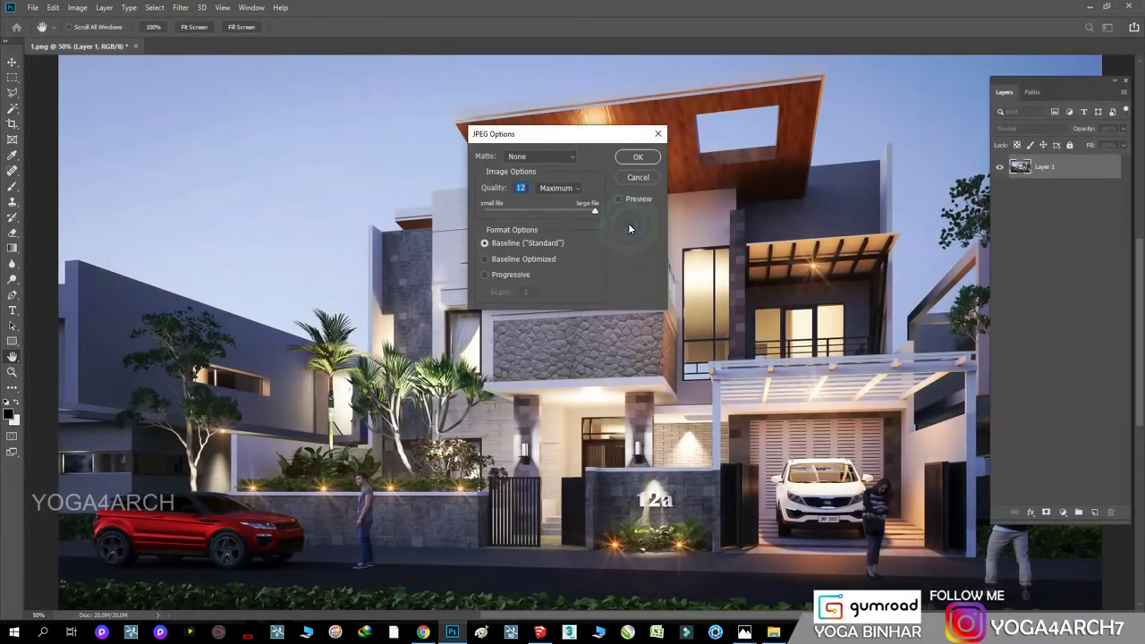
{"action": "left_click", "coordinate": [660, 149]}
{"action": "key", "text": "ctrl+minus"}
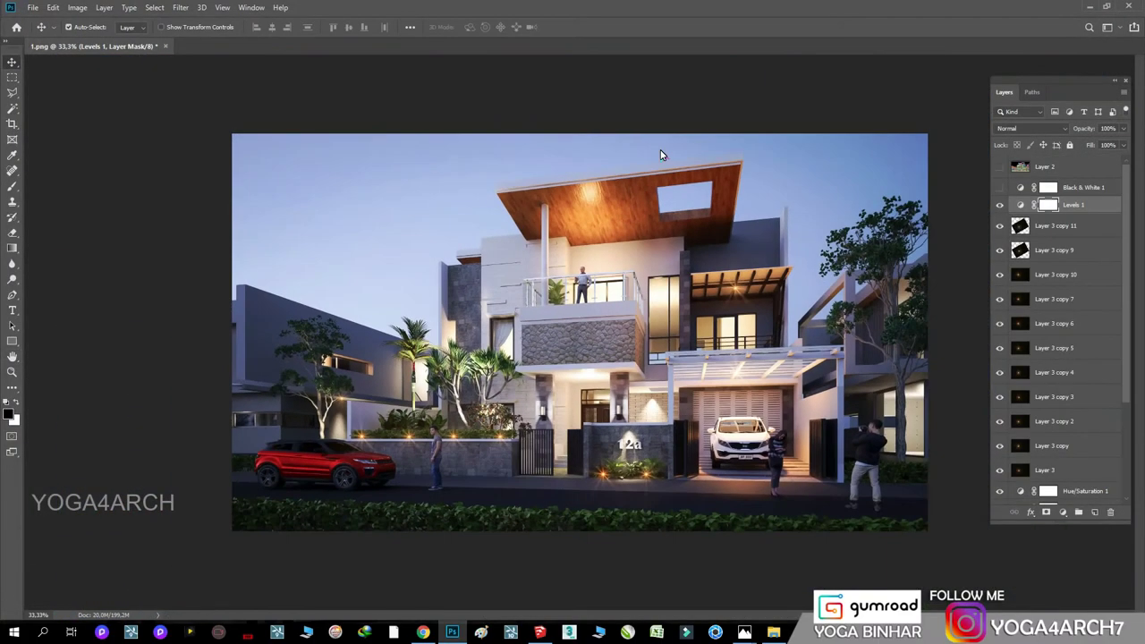